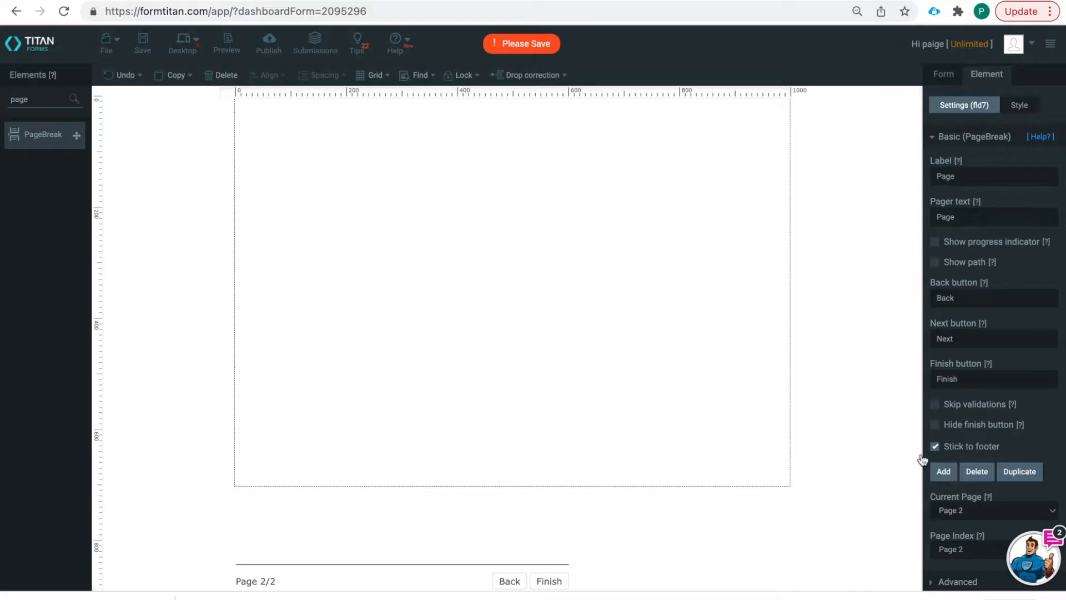
- Set page 1's Submit button type to Go Next, then check the empty page 2
left_click(507, 582)
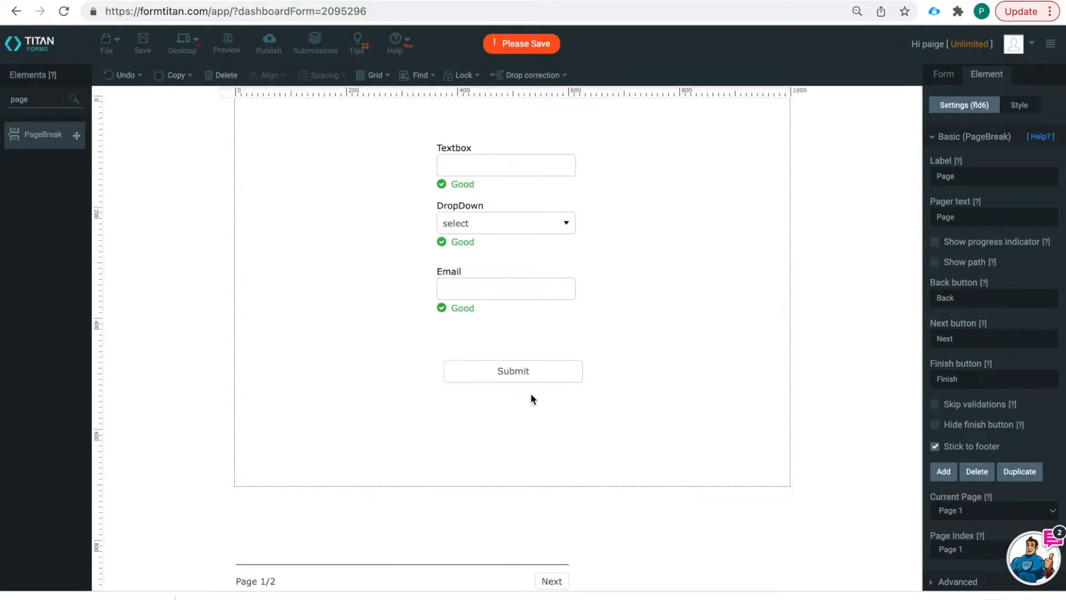
left_click(516, 375)
left_click(1011, 259)
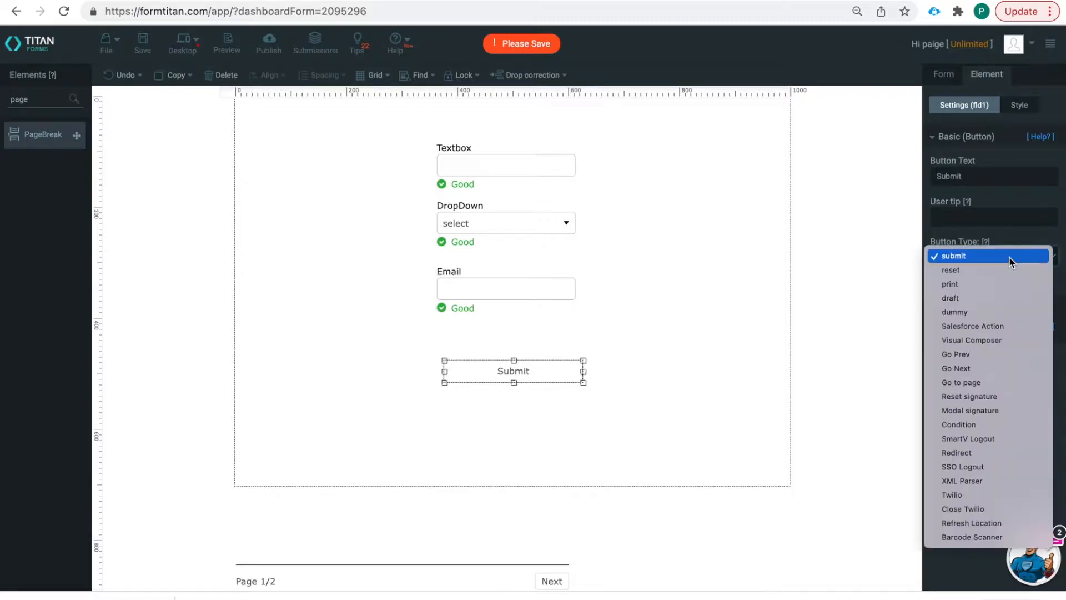
left_click(993, 368)
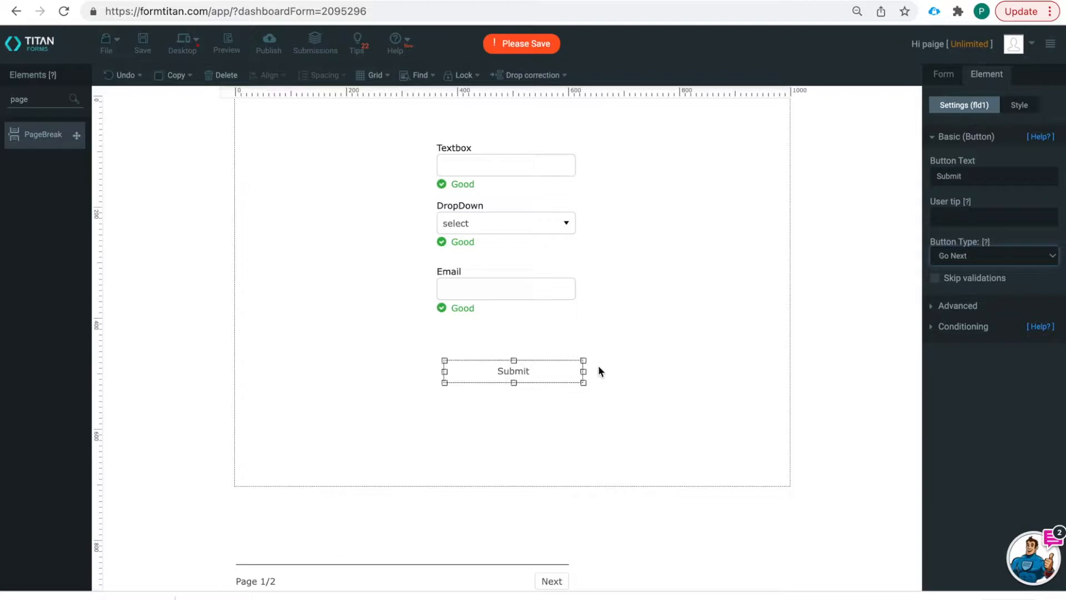
left_click(556, 581)
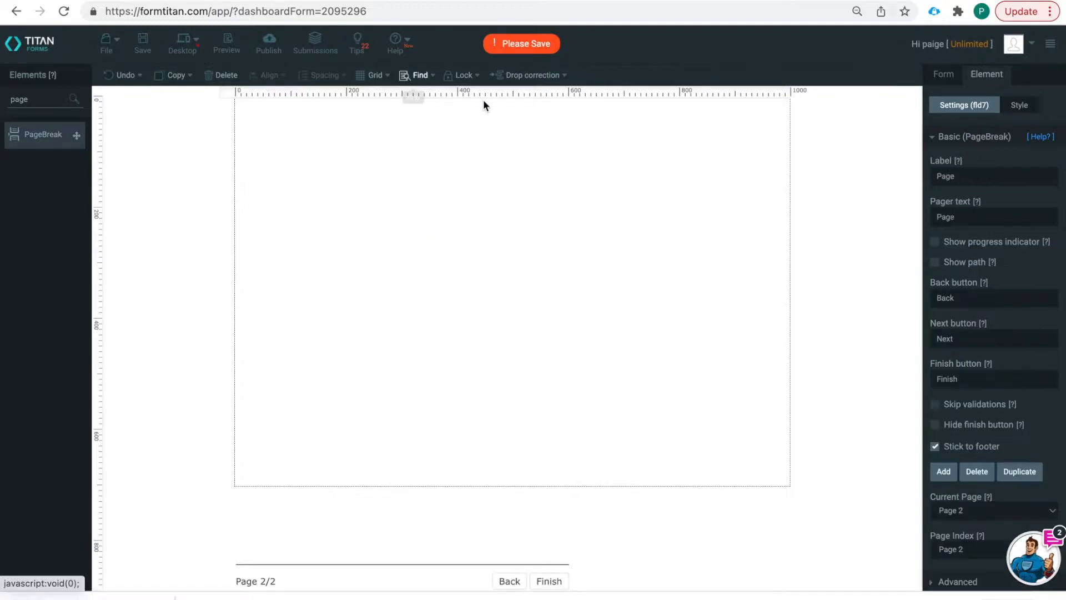
left_click(509, 580)
- Search Elements for 'hidden' and place a Hidden field named Key at page 1's top right
left_click_drag(37, 95, 2, 106)
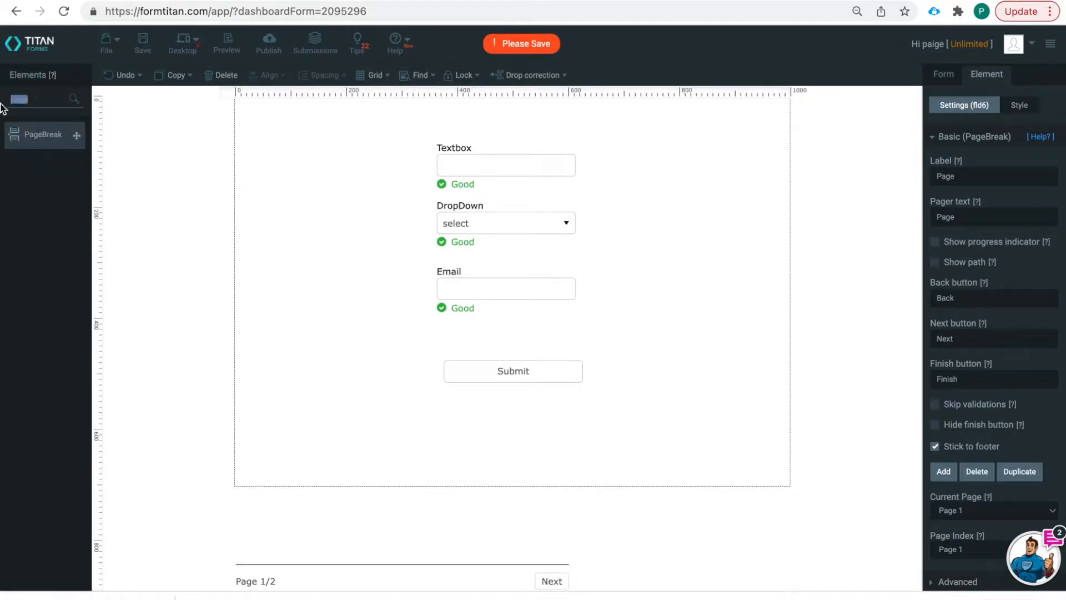
type("hideen")
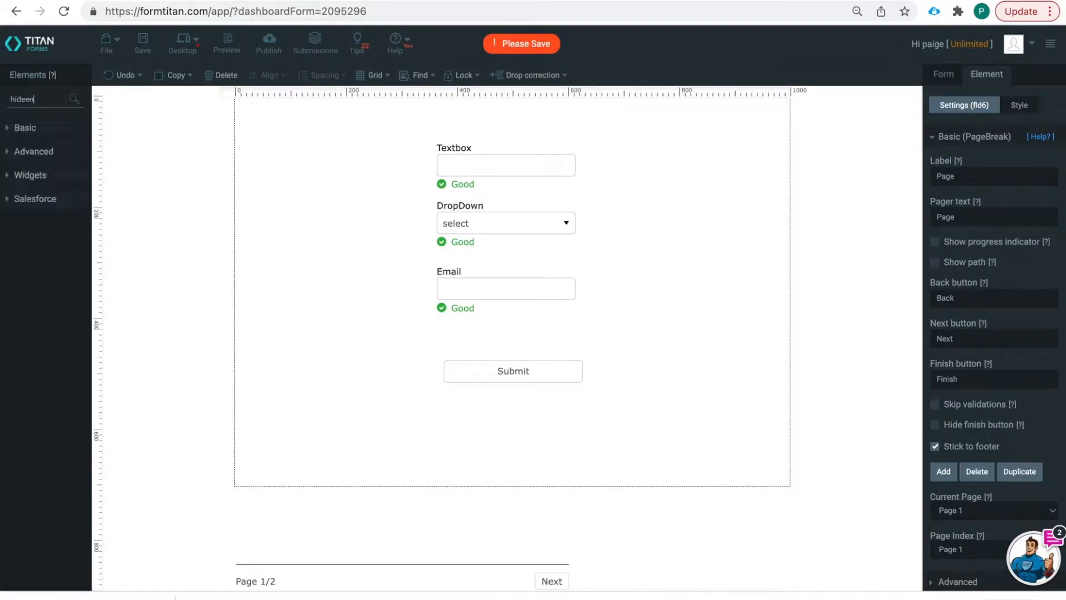
key("BackSpace")
left_click_drag(37, 134, 652, 145)
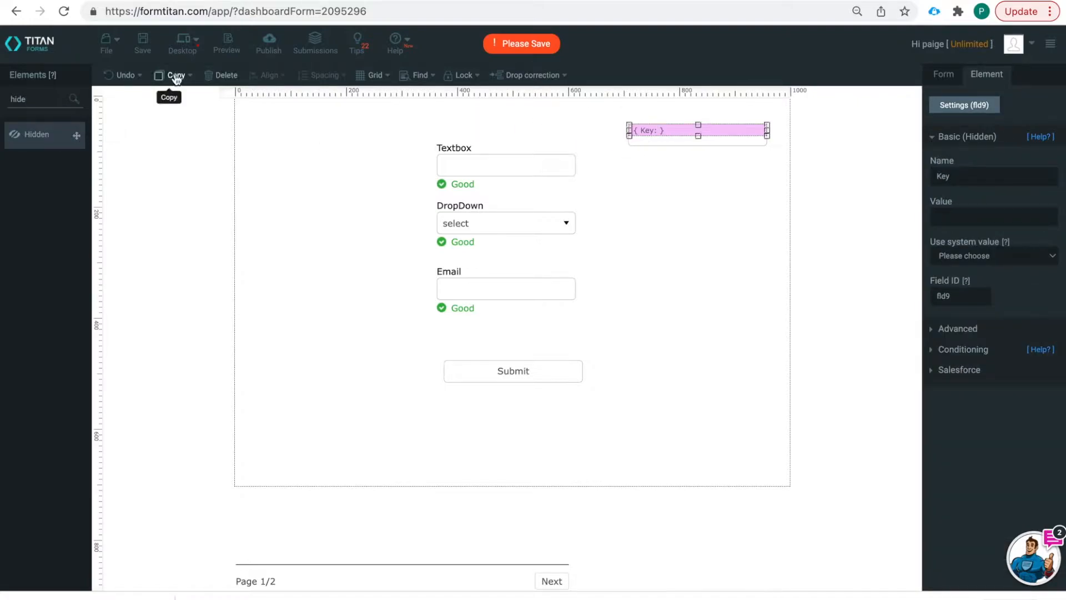
- Save the form, check the still-empty page 2, and return to the Titan dashboard
left_click(143, 42)
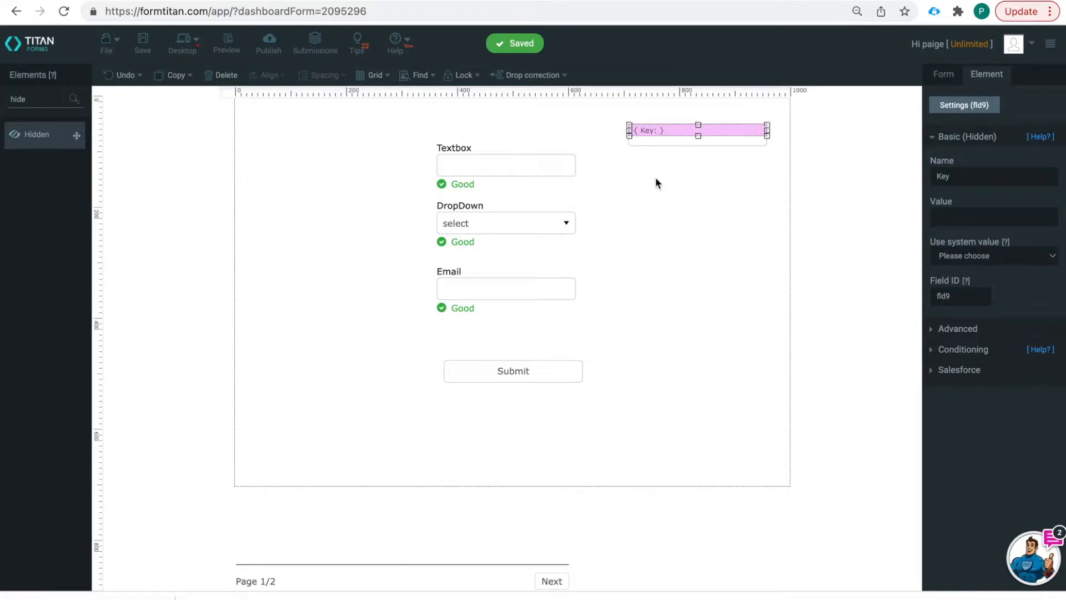
left_click(551, 580)
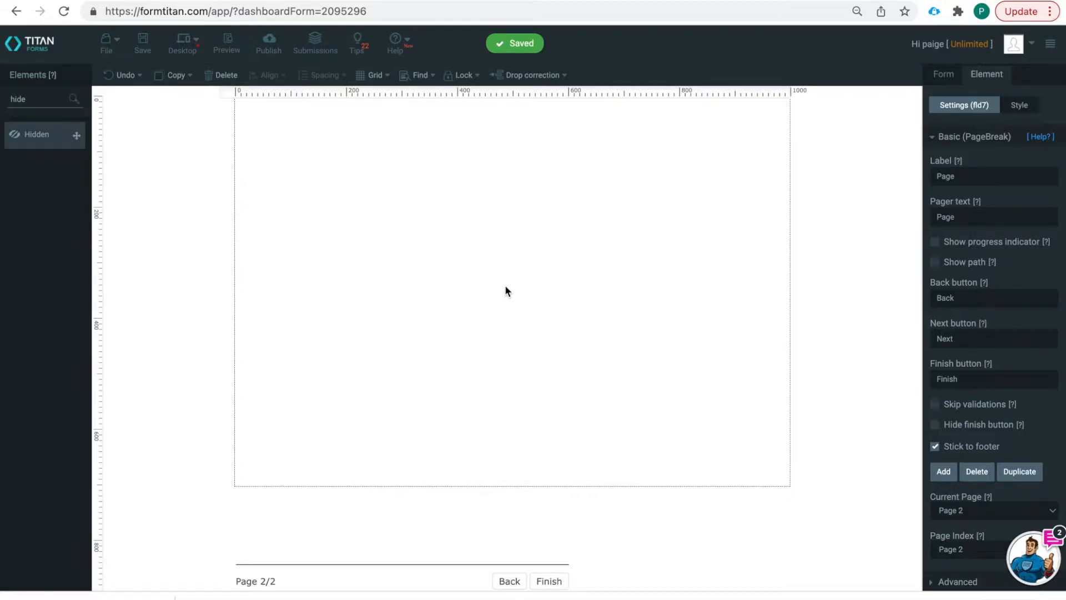
left_click(509, 580)
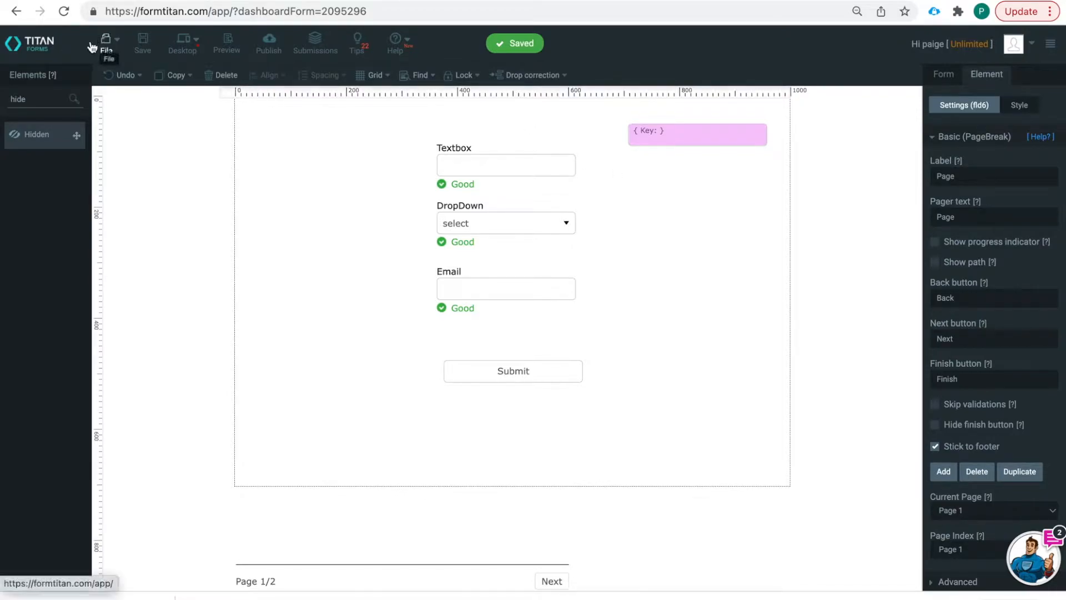
left_click(31, 44)
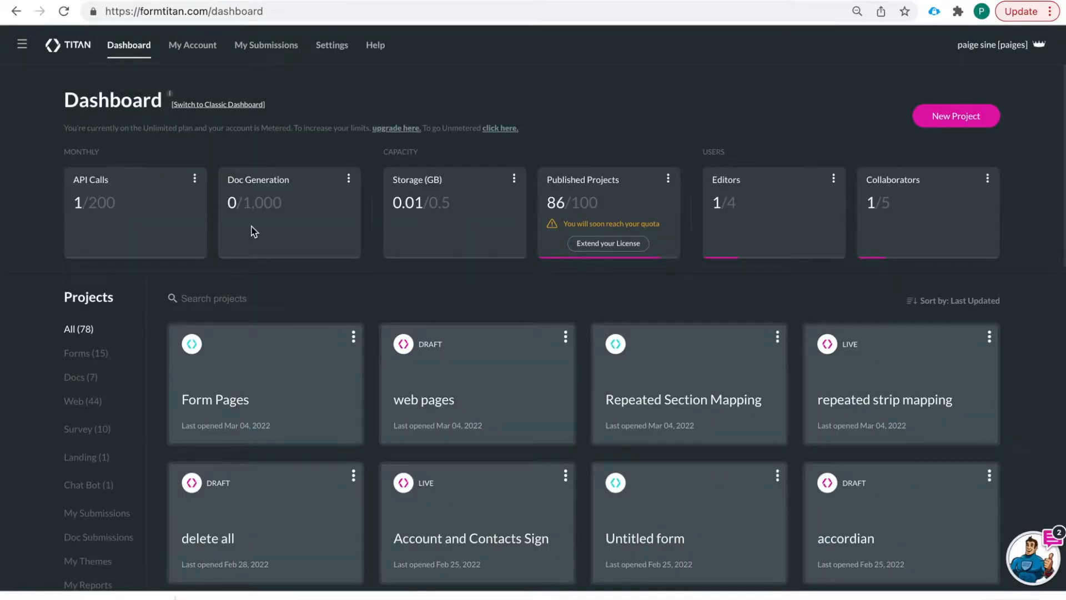
- Open the 'web pages' project and choose Add New Page from its Pages list
left_click(459, 380)
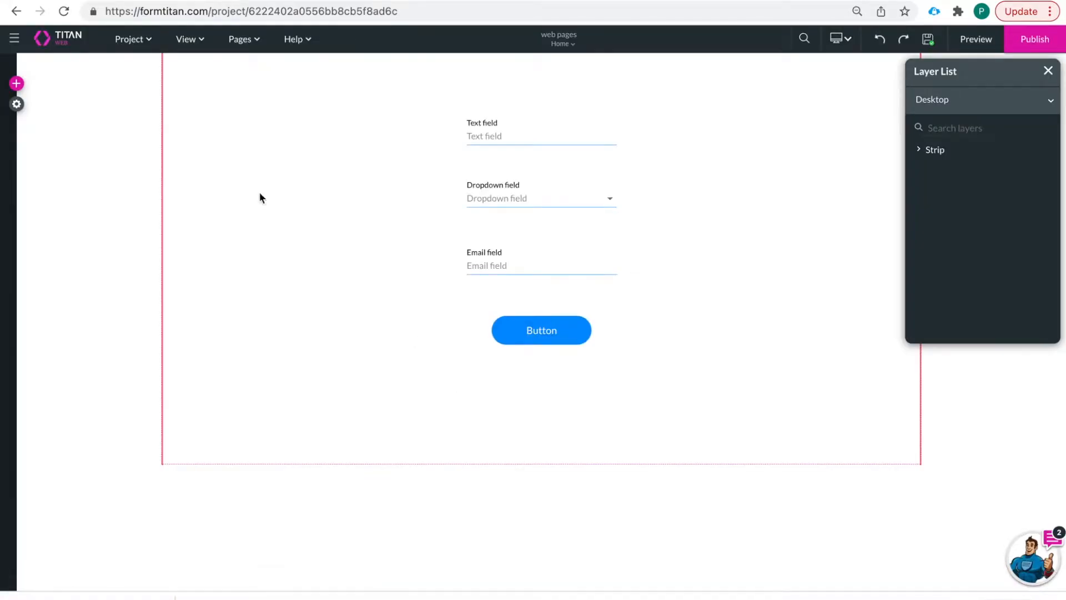
left_click(246, 41)
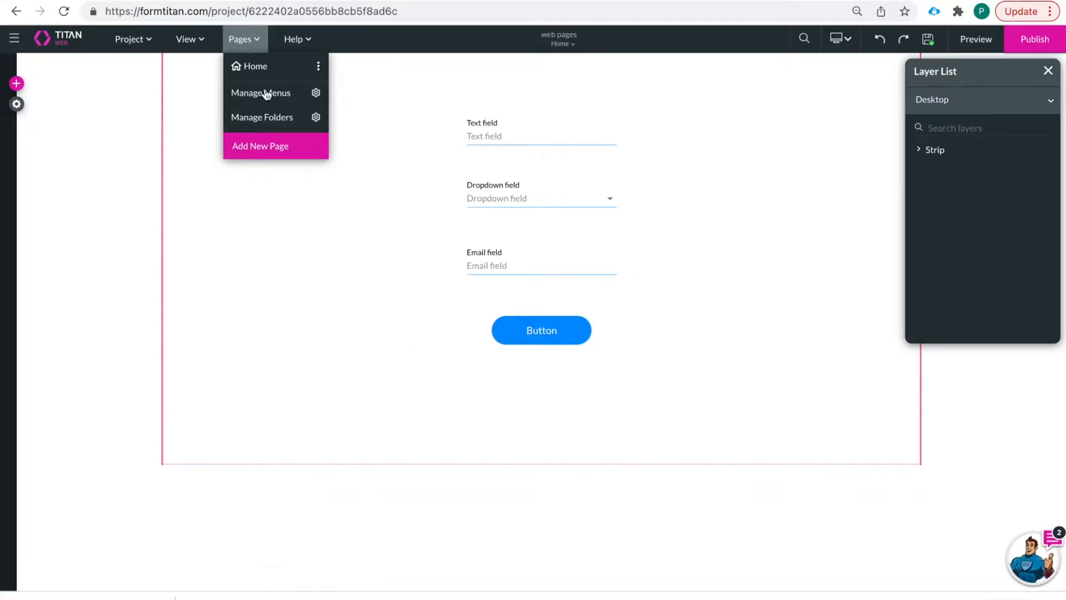
left_click(268, 145)
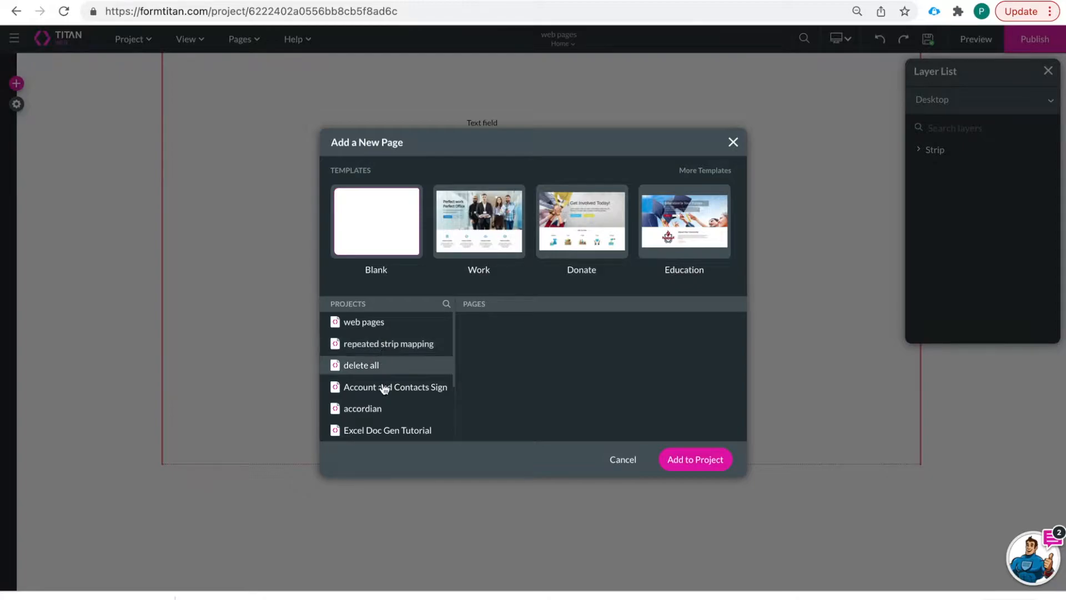
- Add a Blank-template Page 2 to the 'web pages' project
scroll(382, 389, "down", 1)
scroll(384, 368, "up", 1)
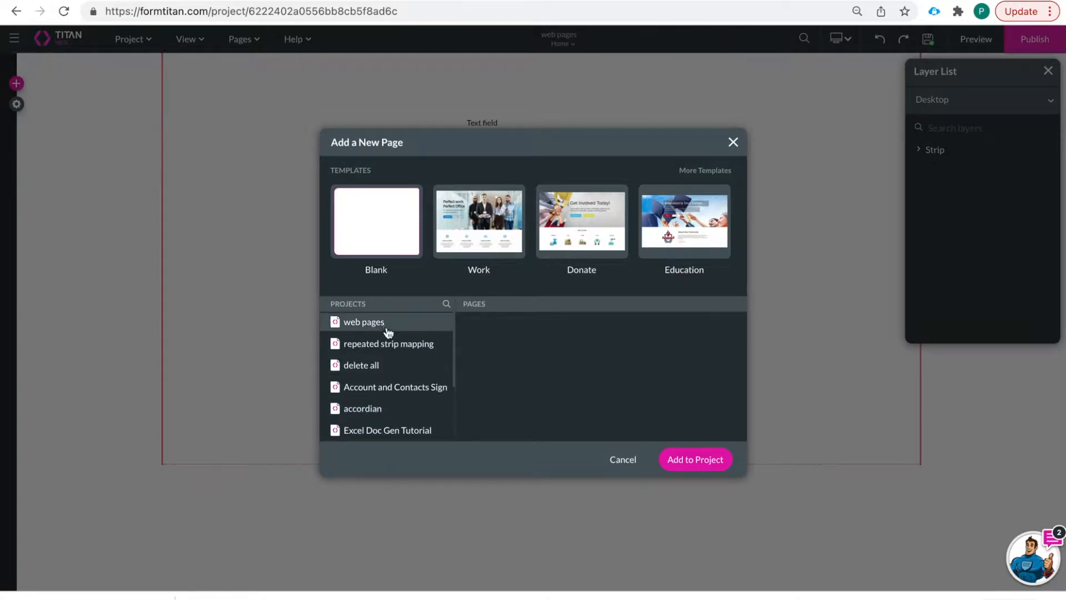
left_click(403, 345)
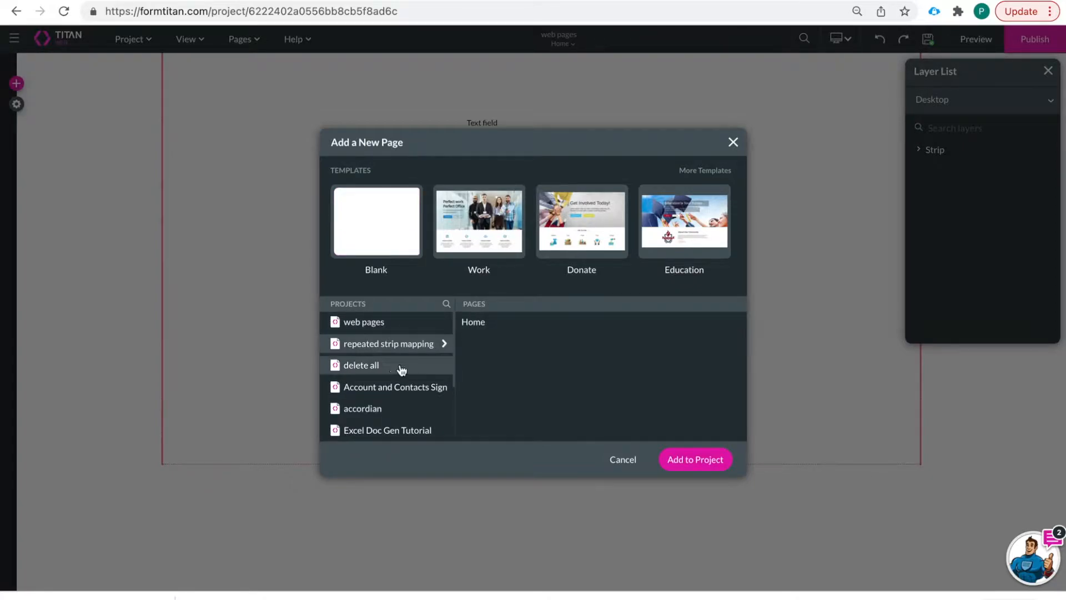
left_click(394, 389)
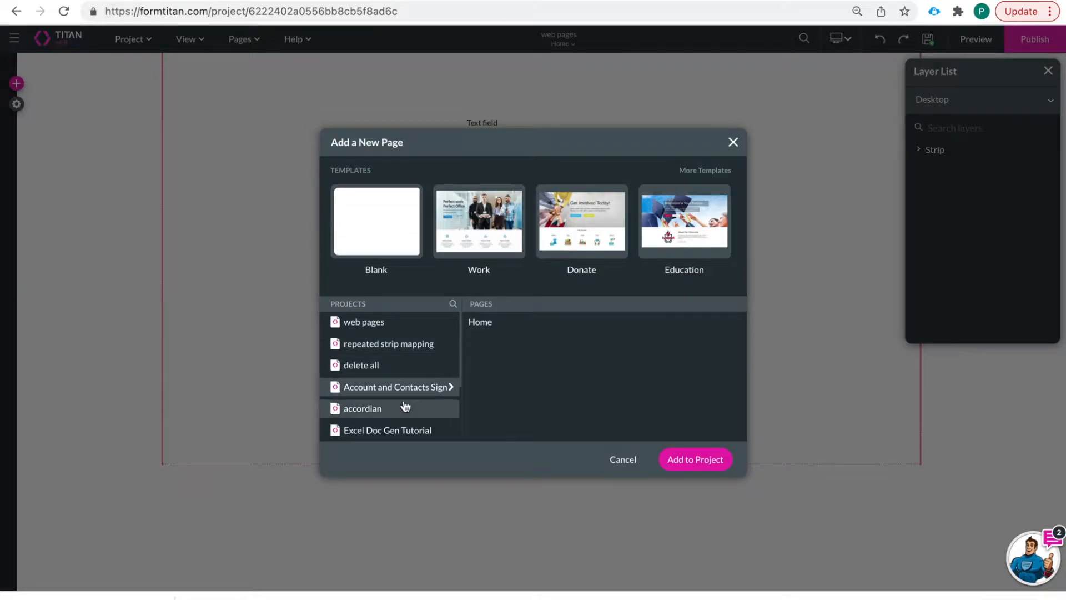
left_click(389, 330)
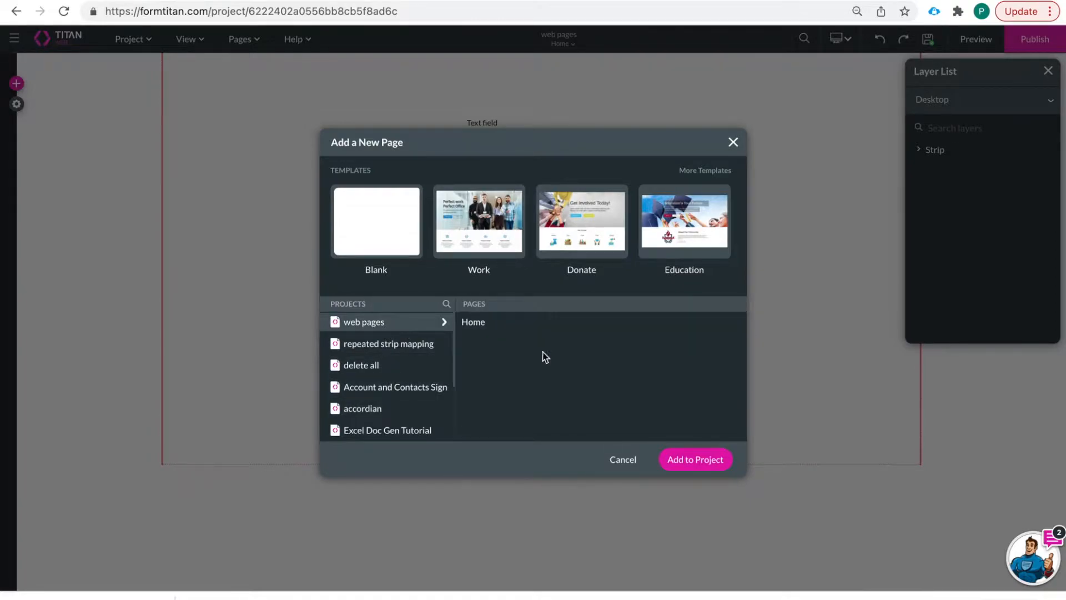
left_click(402, 241)
left_click(707, 466)
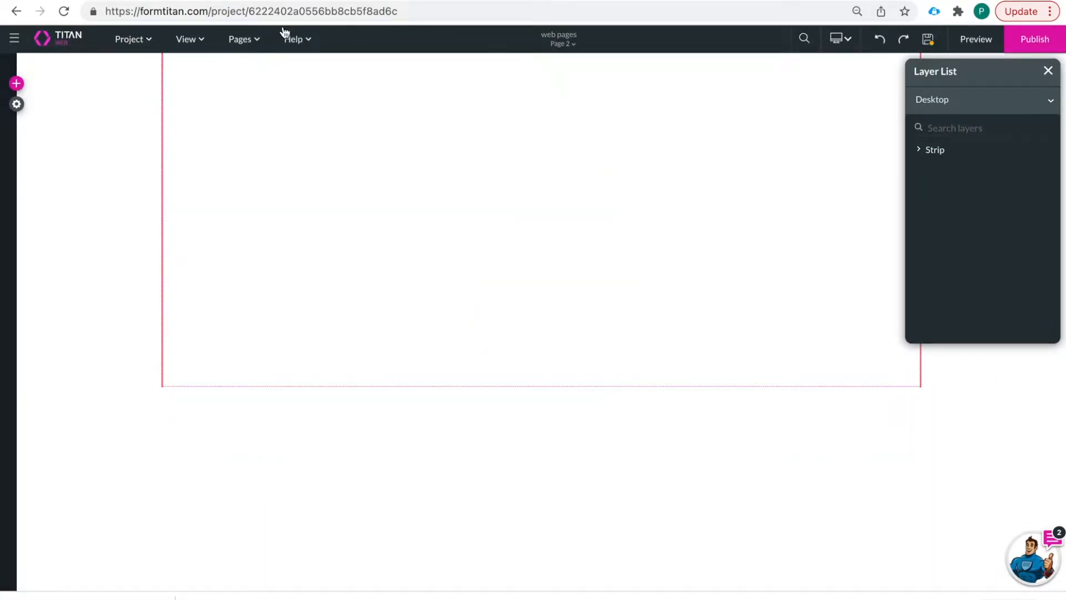
- Show the Containers category of the element library beside the empty Page 2
left_click(239, 40)
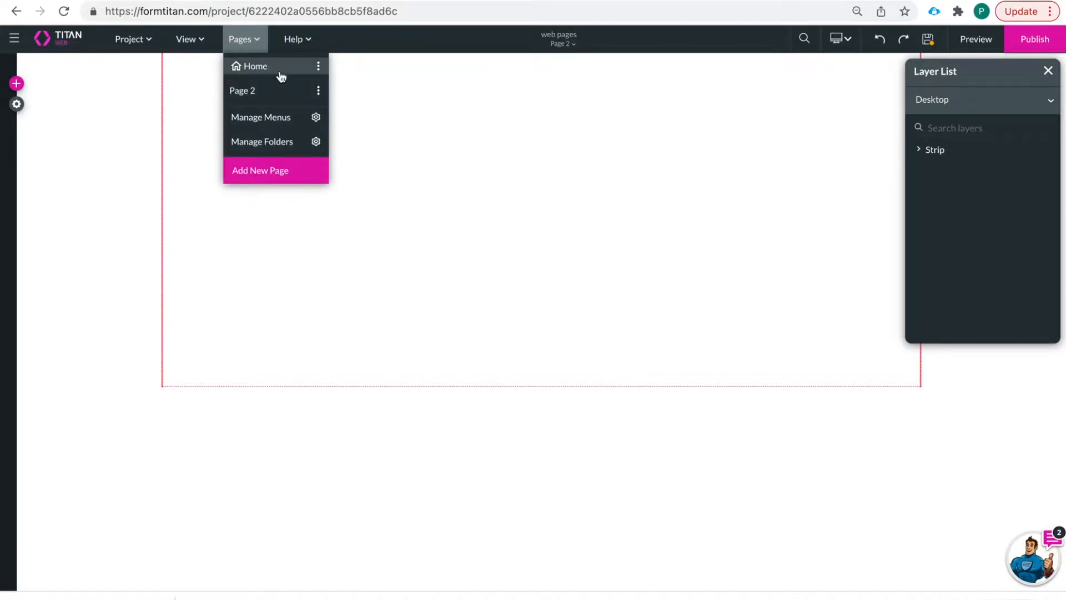
left_click(505, 161)
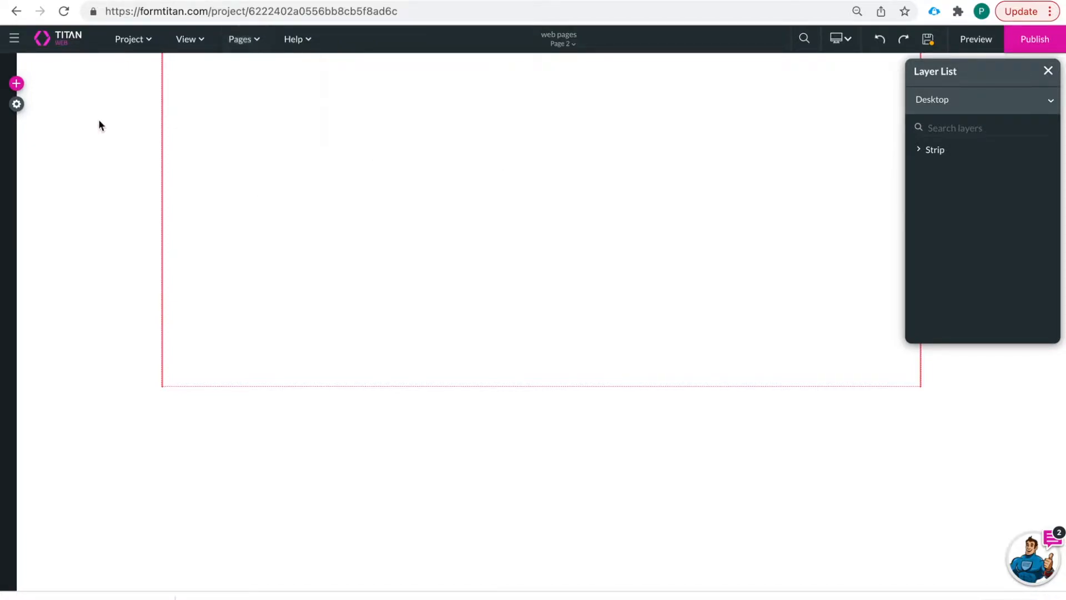
left_click(16, 85)
left_click(33, 300)
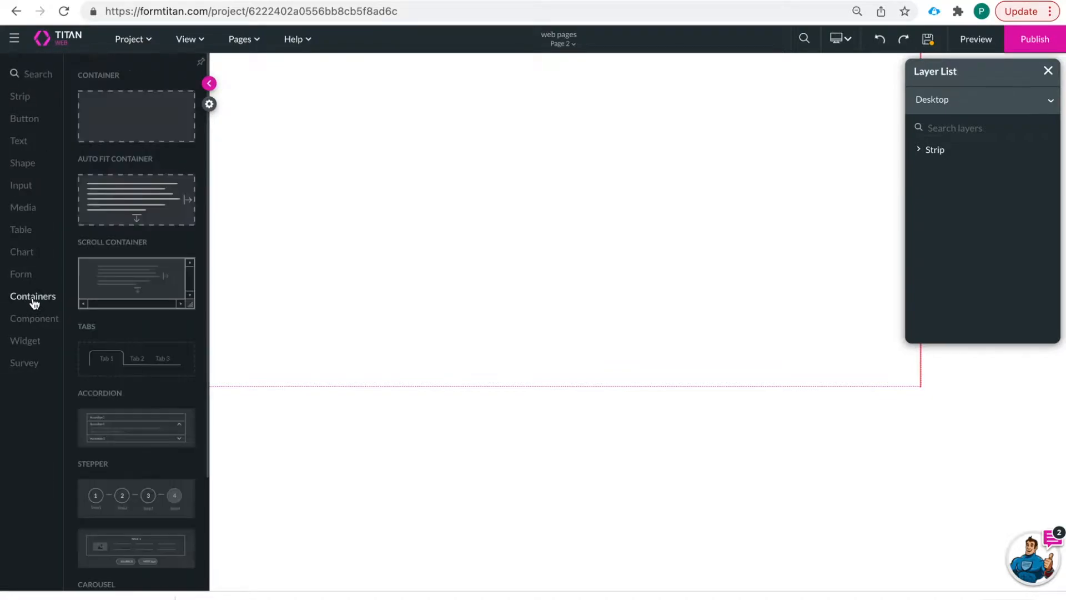
scroll(143, 254, "down", 2)
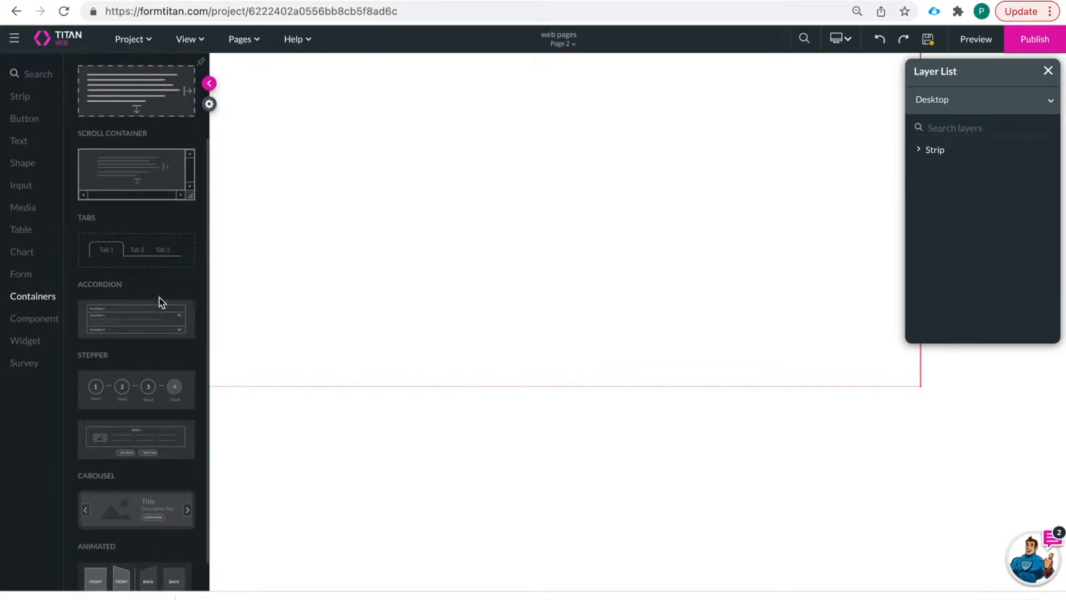
scroll(158, 436, "down", 1)
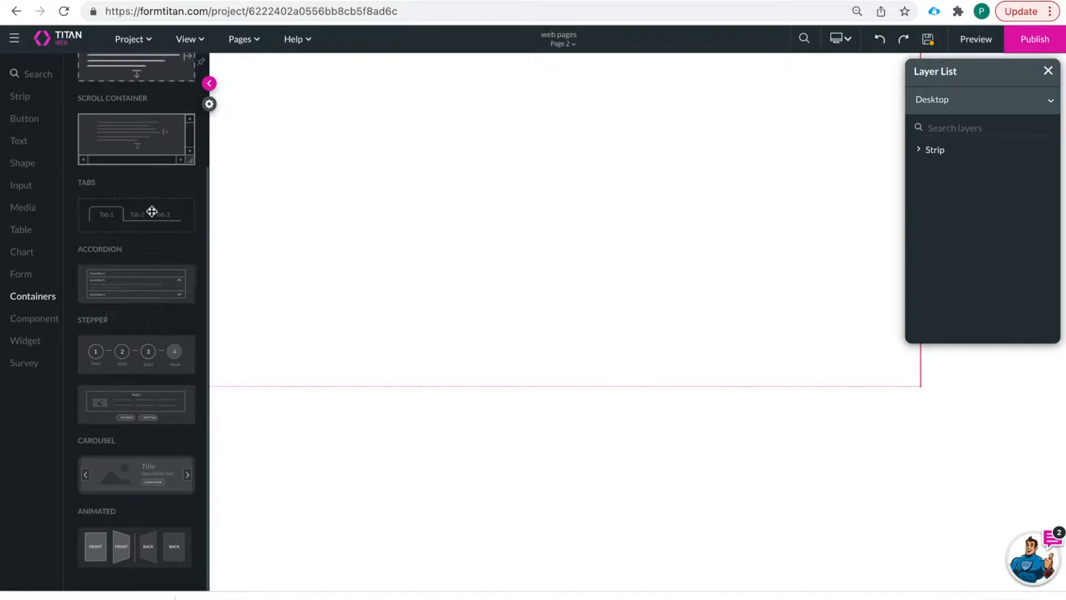
scroll(154, 238, "up", 1)
- Drop a Stepper near the top of Page 2, widen it across the page, and view Steps 1–3
left_click_drag(147, 443, 332, 132)
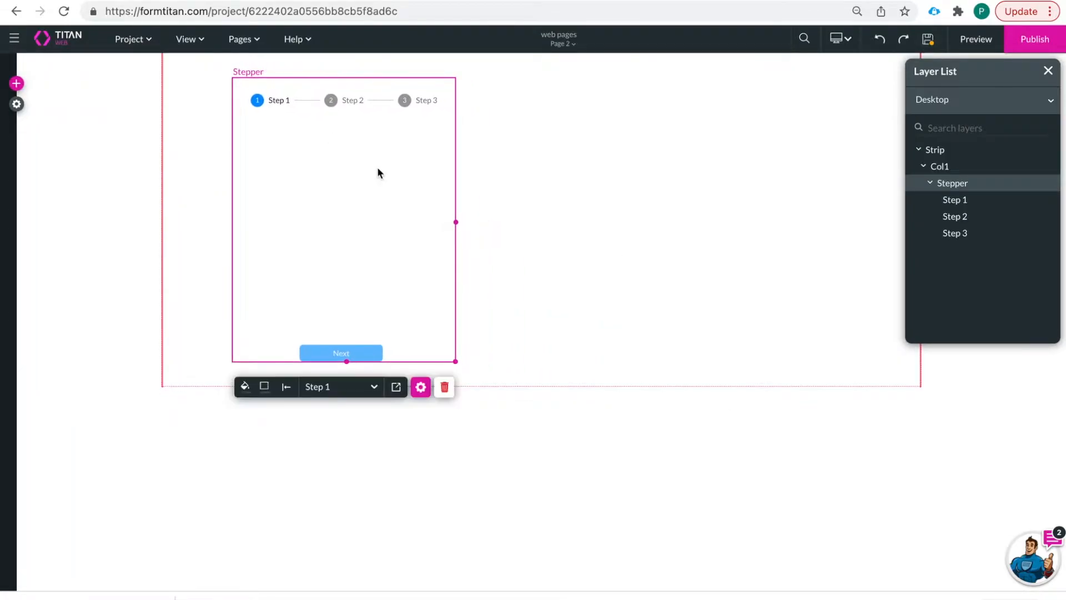
left_click_drag(451, 228, 855, 211)
left_click(543, 110)
left_click_drag(802, 109, 802, 109)
left_click(532, 101)
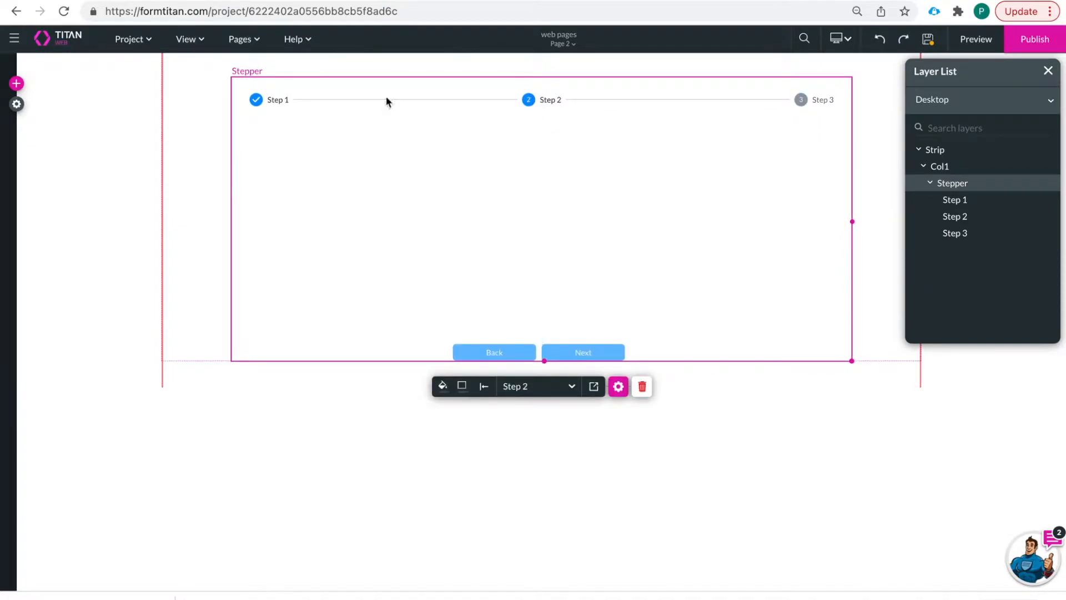
left_click(280, 101)
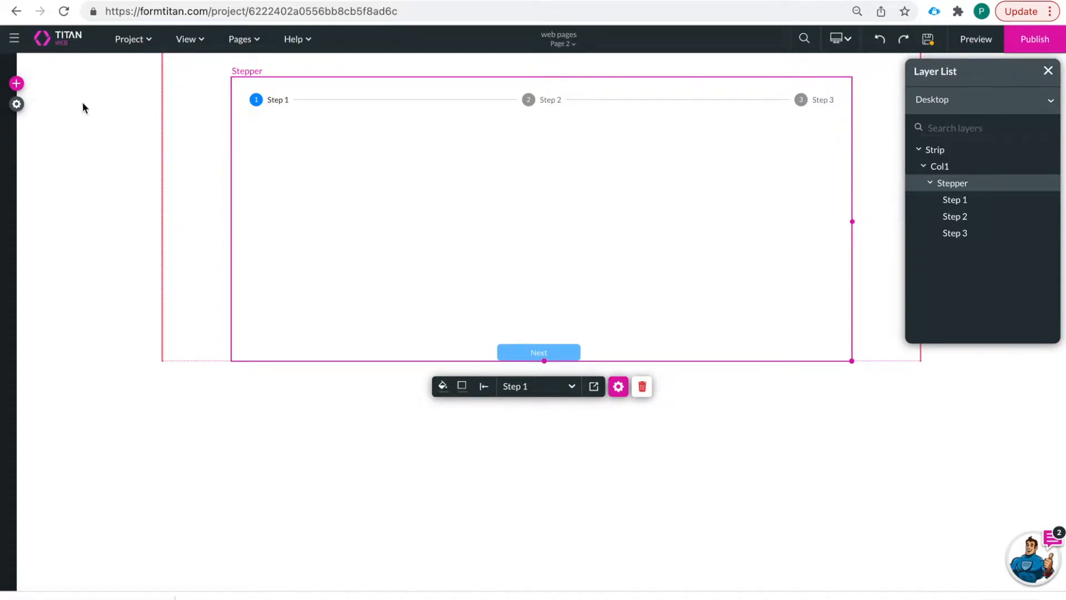
- Show the Tools section of Project settings, with Debug Mode and Custom Variables
left_click(17, 104)
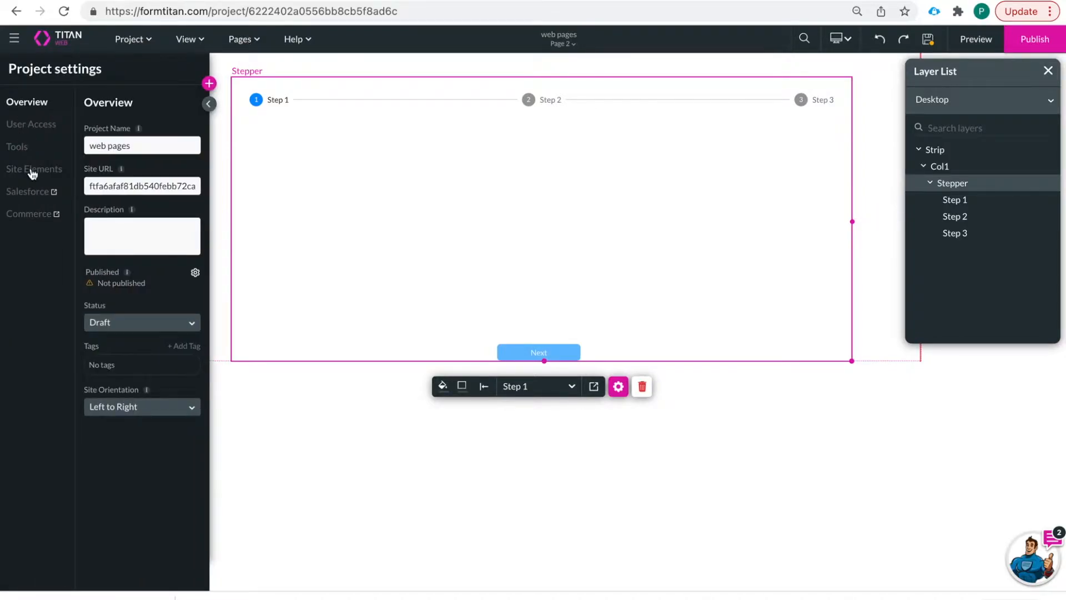
left_click(17, 147)
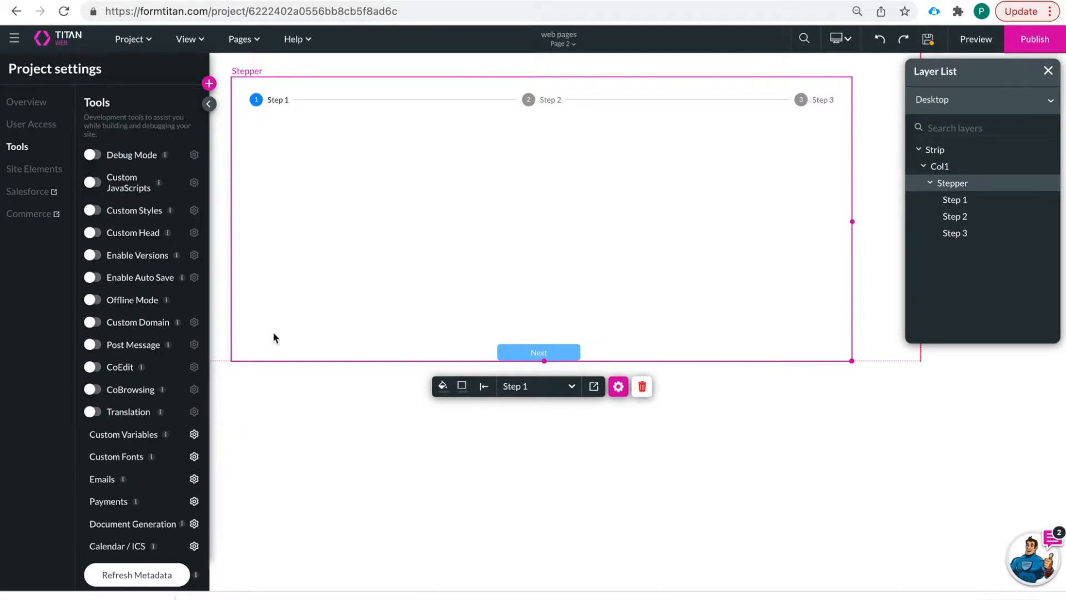
- Open Page 2's Configure Actions and review its system and static variables
left_click(244, 40)
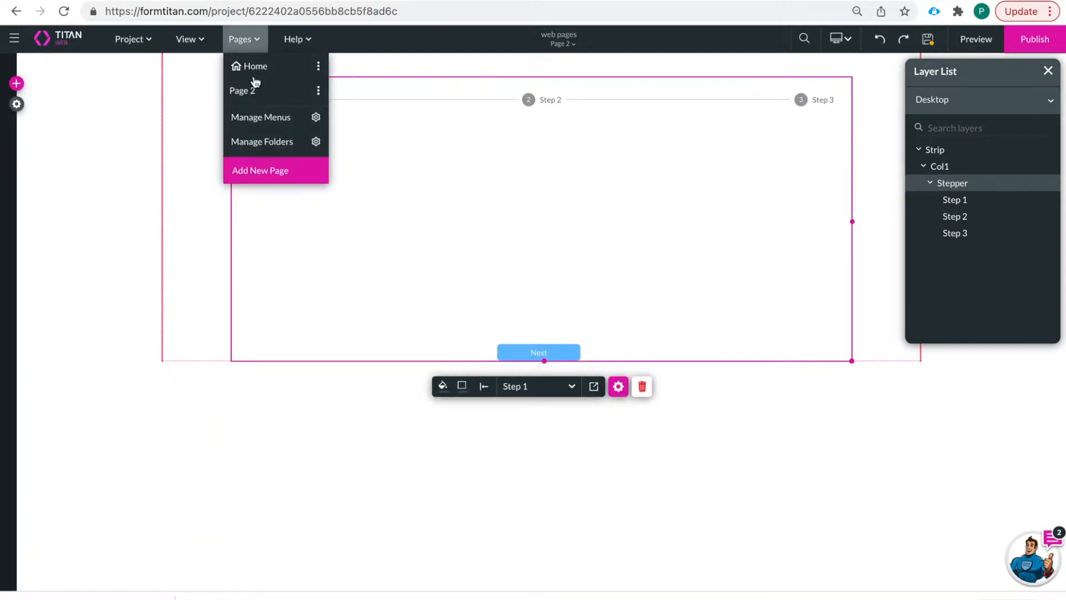
left_click(319, 91)
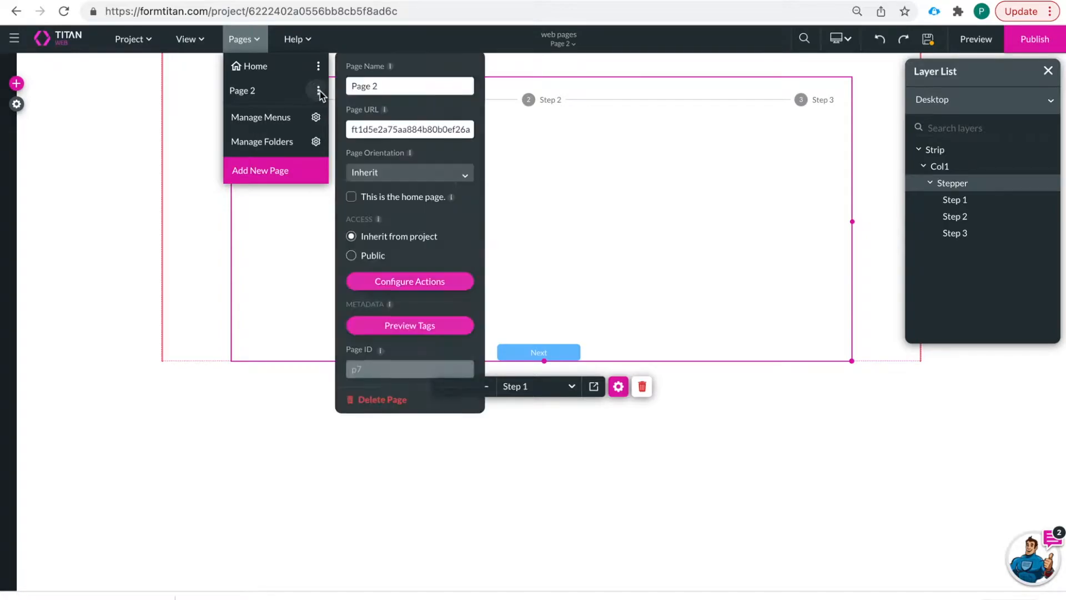
left_click(418, 282)
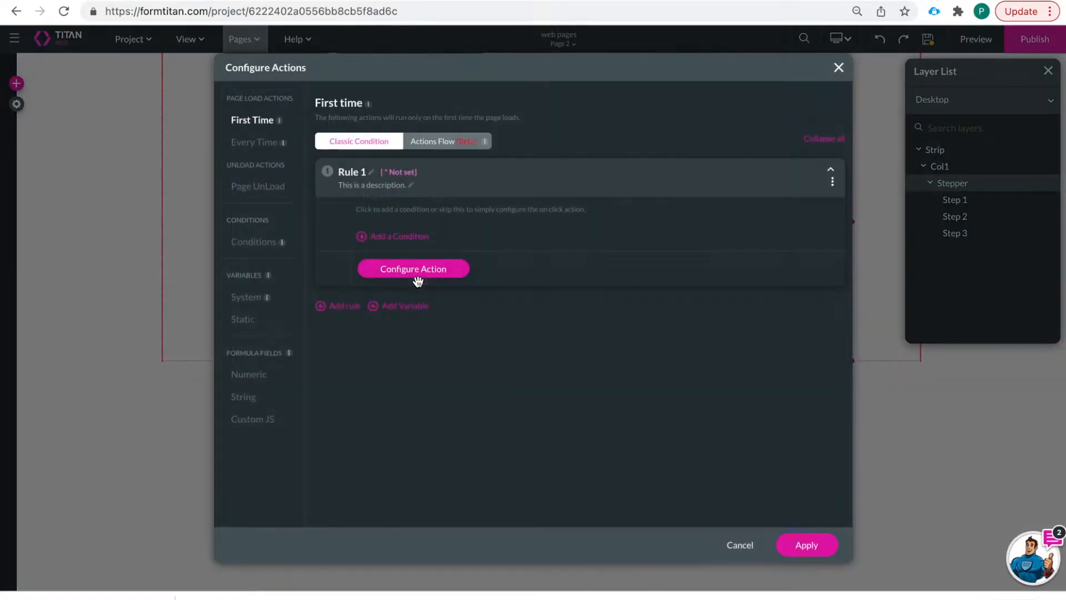
left_click(247, 297)
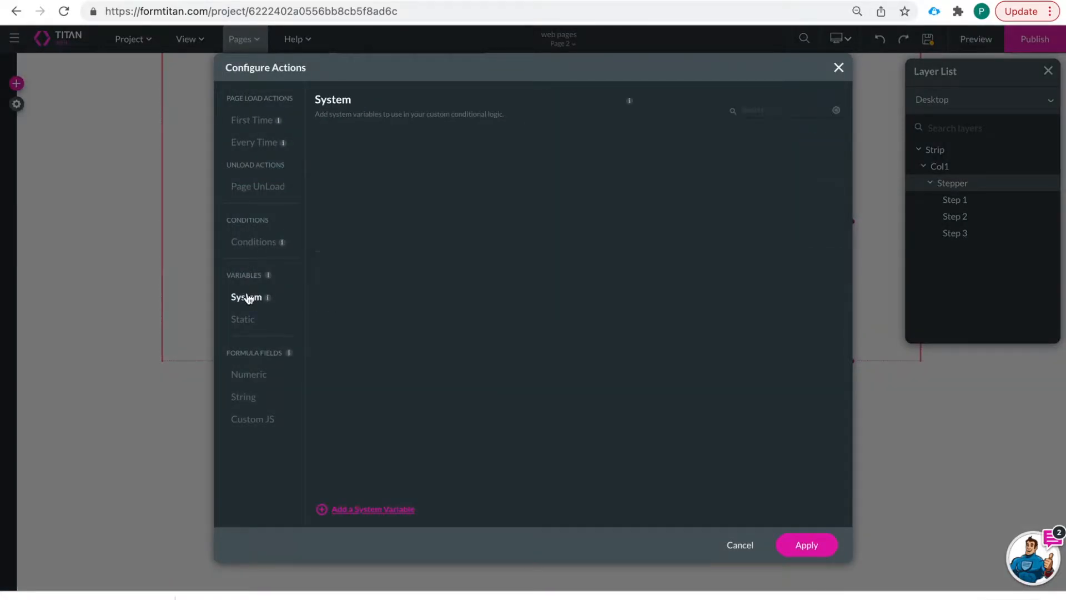
left_click(244, 327)
left_click(245, 300)
left_click(245, 320)
- Add static variables contactid and accountid to Page 2 and apply them
left_click(393, 509)
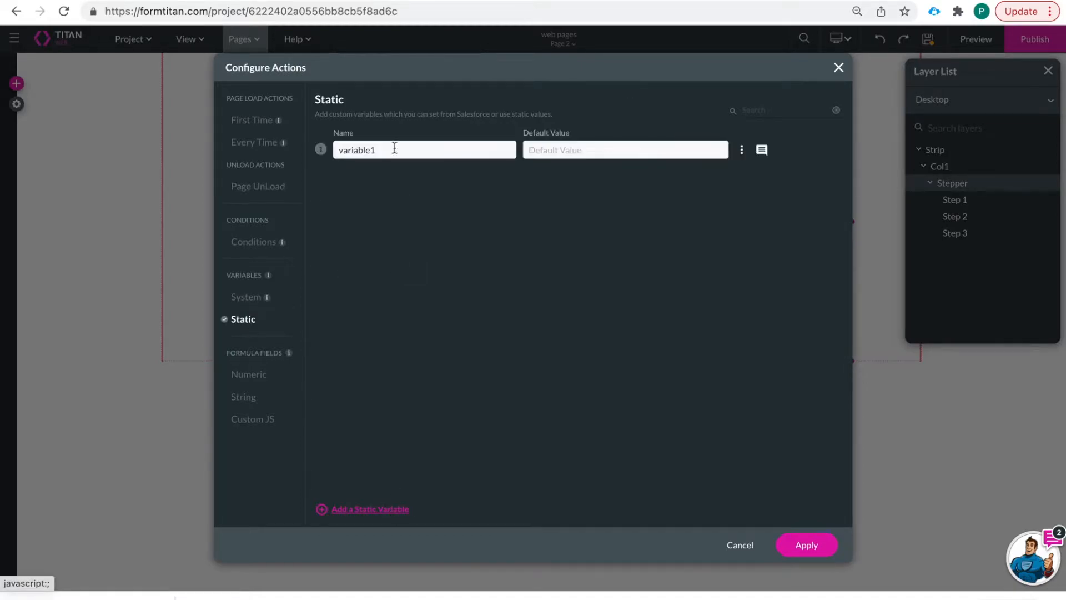
double_click(399, 153)
type("dontactid")
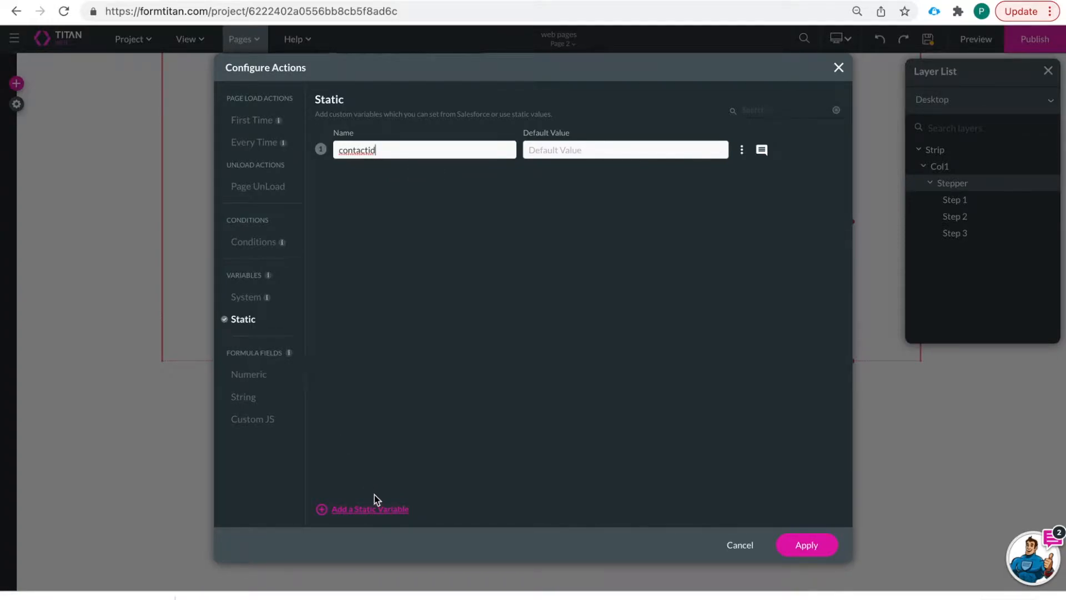
left_click(371, 508)
double_click(387, 196)
type("accou")
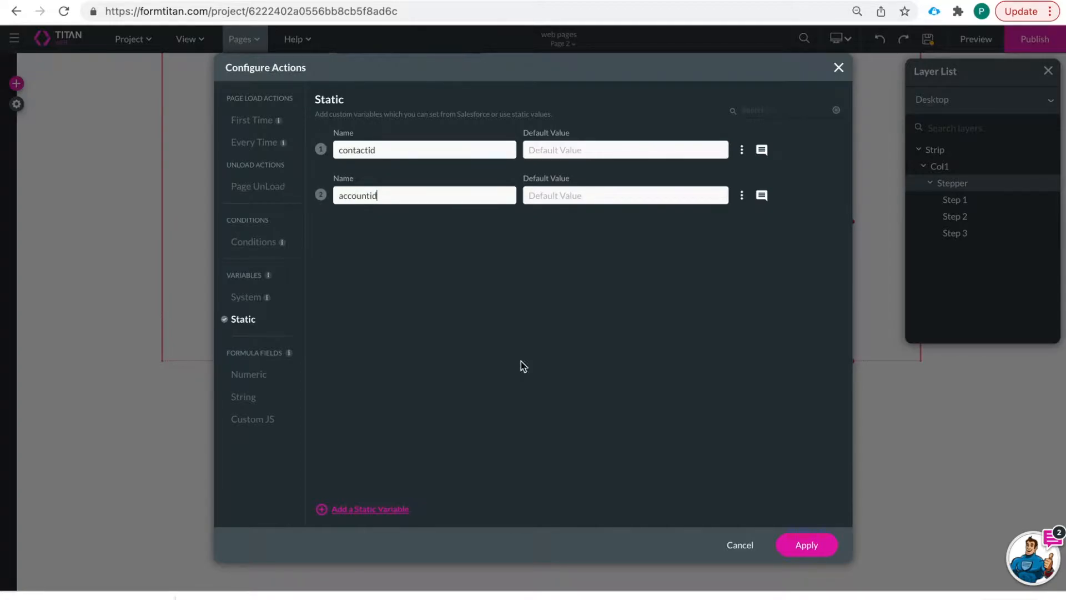
type("ntid")
left_click(800, 546)
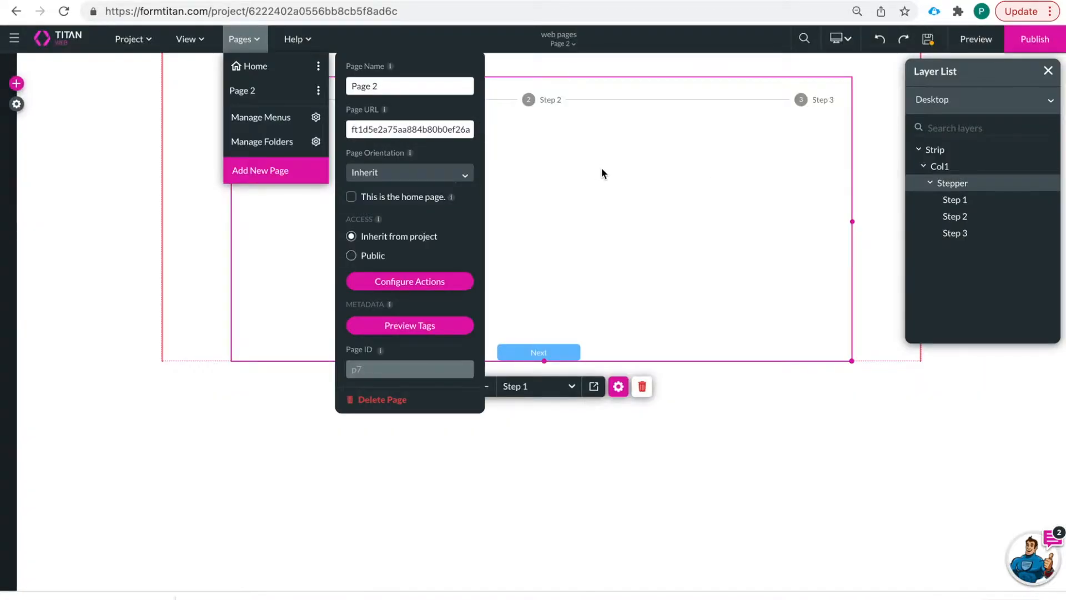
- Close Page 2's settings and the Pages list, and save the project
left_click(602, 167)
left_click(928, 40)
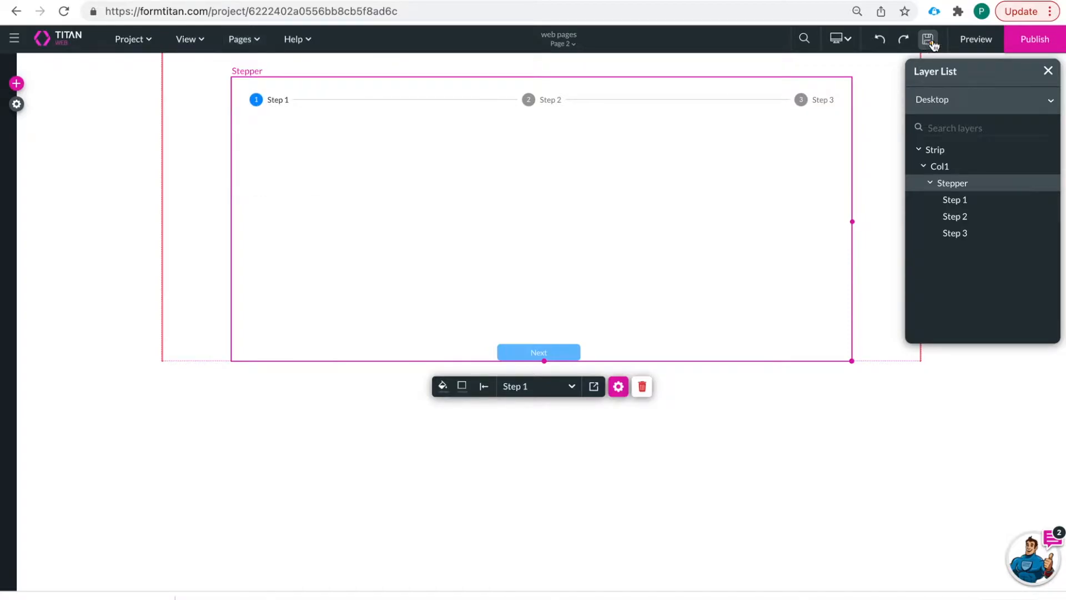
left_click(975, 40)
- Switch on Debug Mode in Project settings' Tools section
left_click(16, 89)
left_click(209, 105)
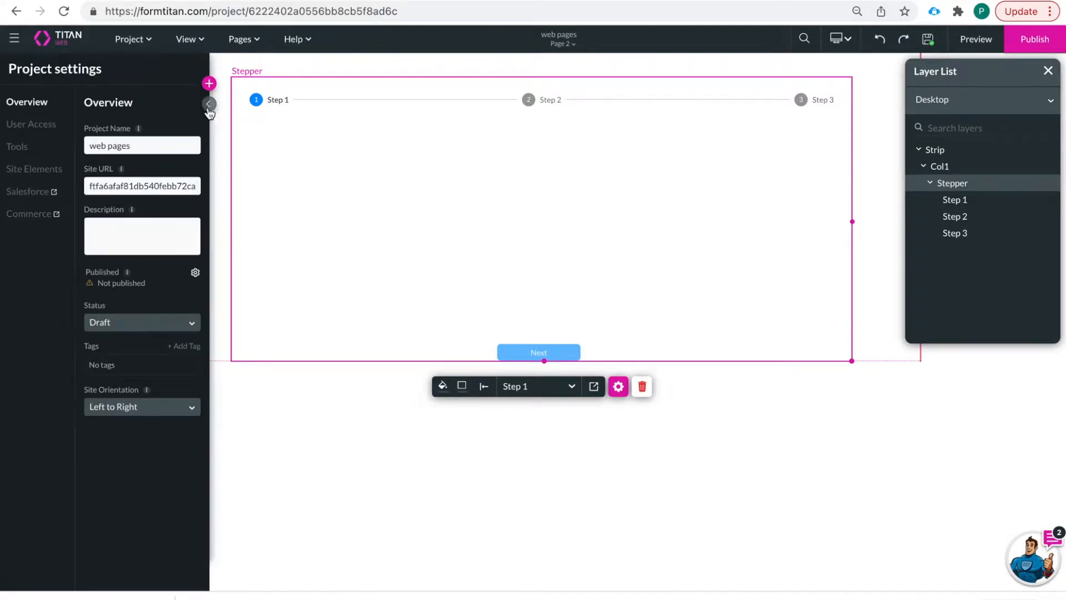
left_click(29, 125)
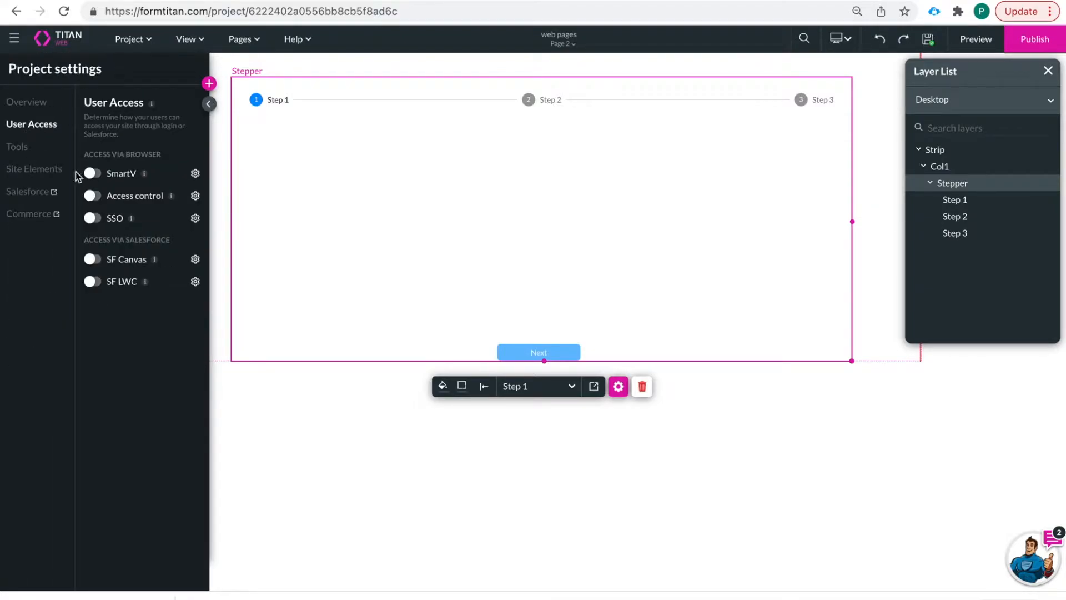
left_click(17, 146)
left_click(92, 155)
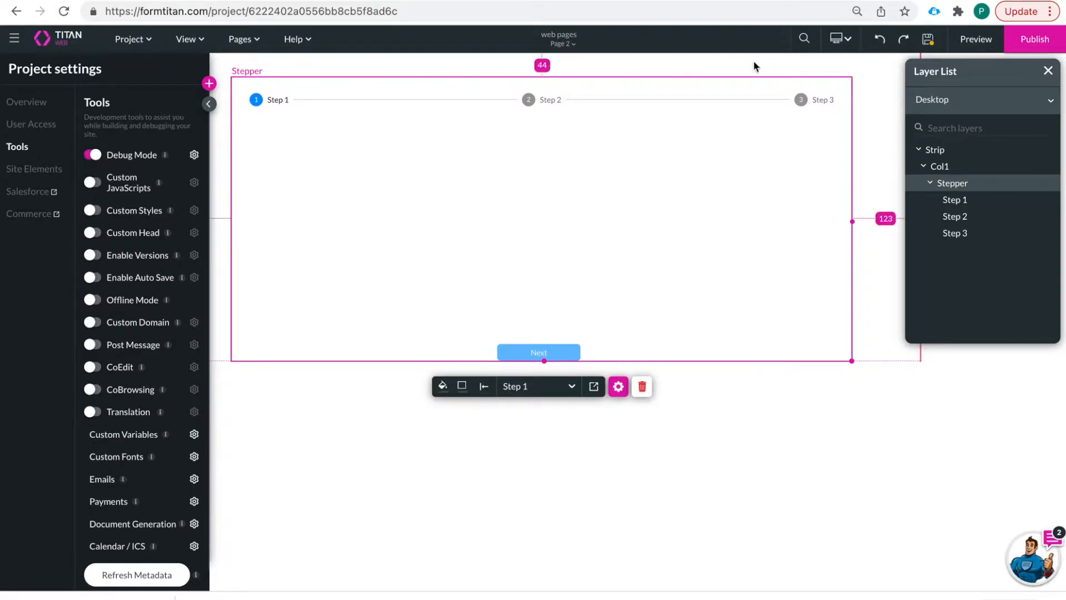
- Preview Page 2 and check contactid and accountid in the Debug Project list
left_click(976, 40)
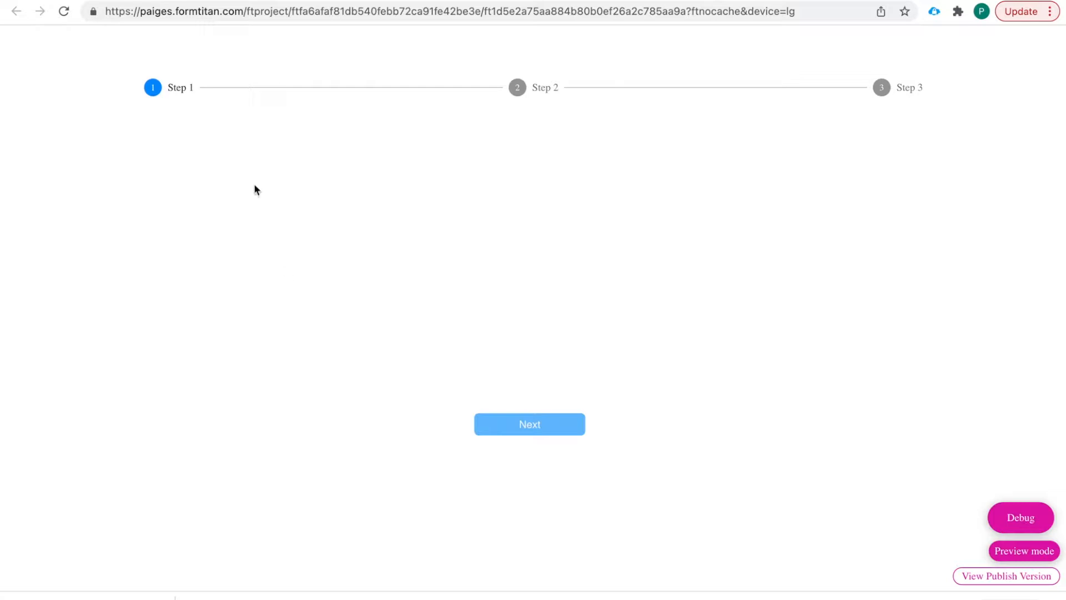
left_click(1025, 521)
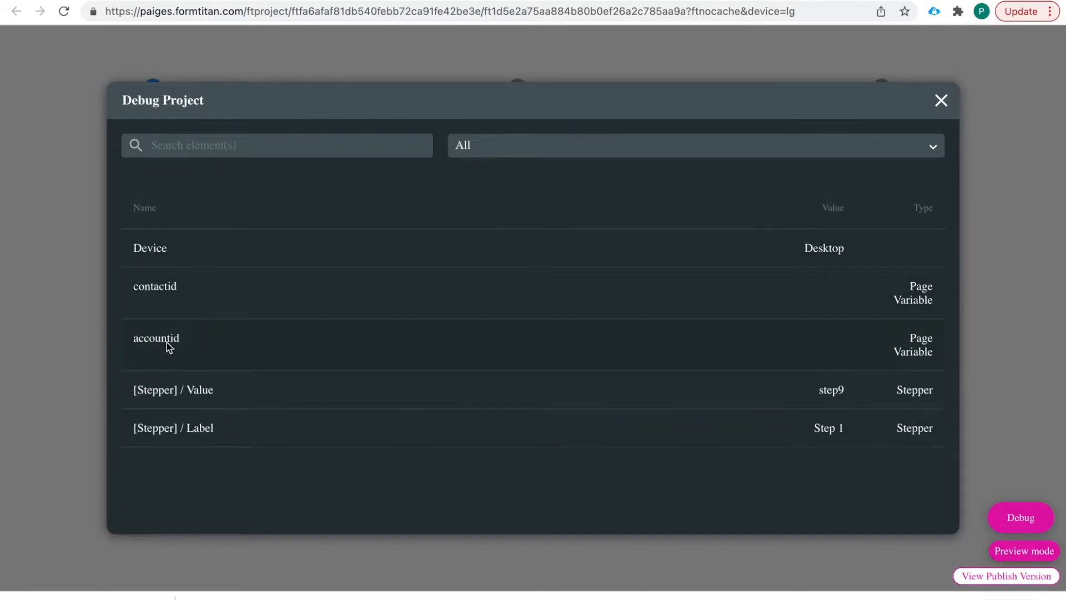
left_click(941, 101)
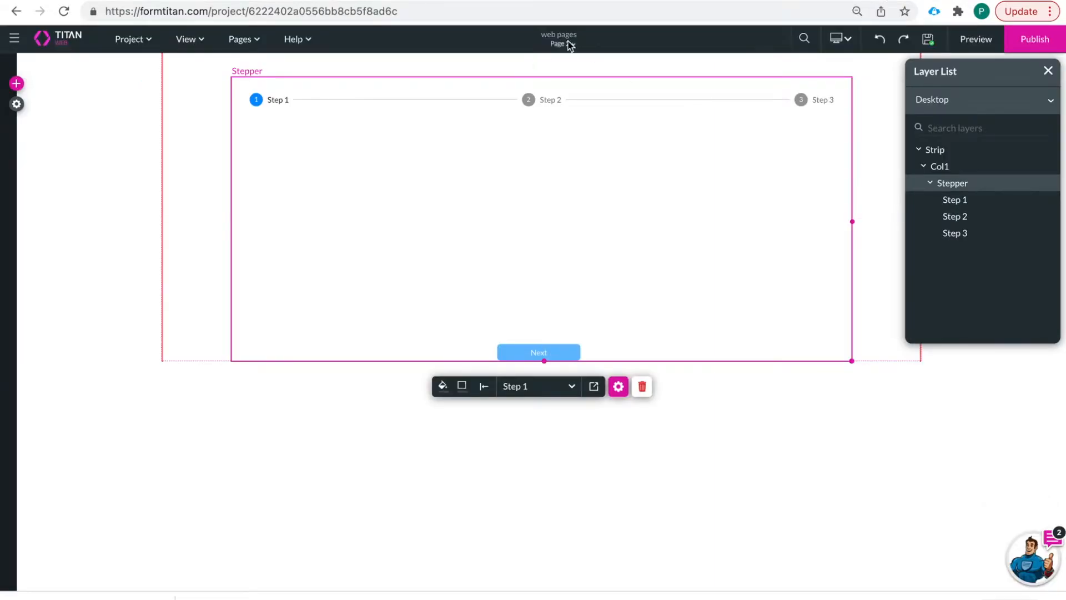
- Preview the Home page, review its debug list of Text, Dropdown, Email and Button, then return to editing
left_click(563, 42)
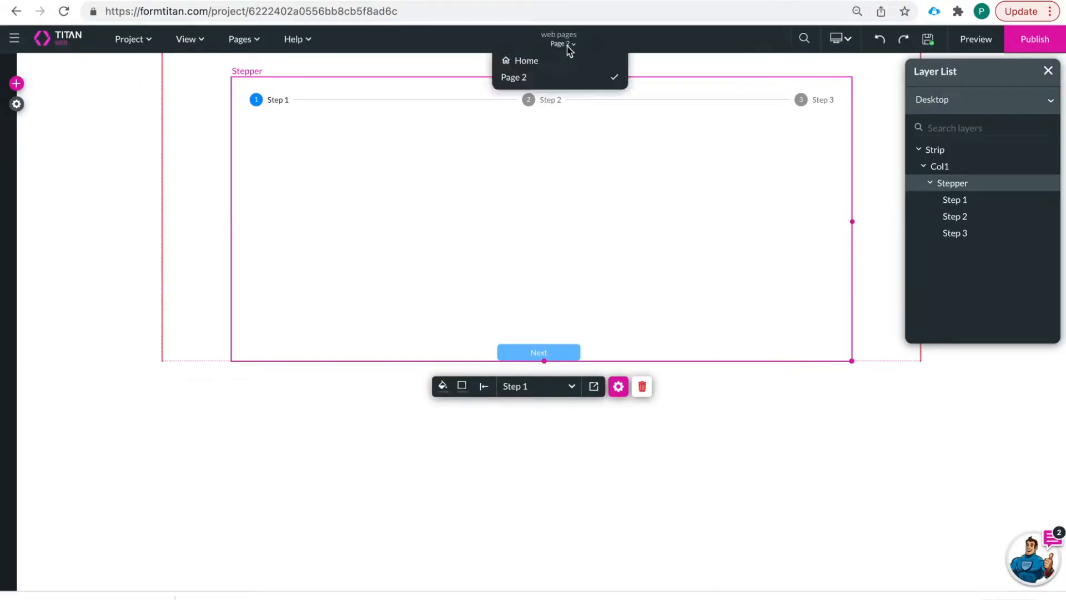
left_click(547, 62)
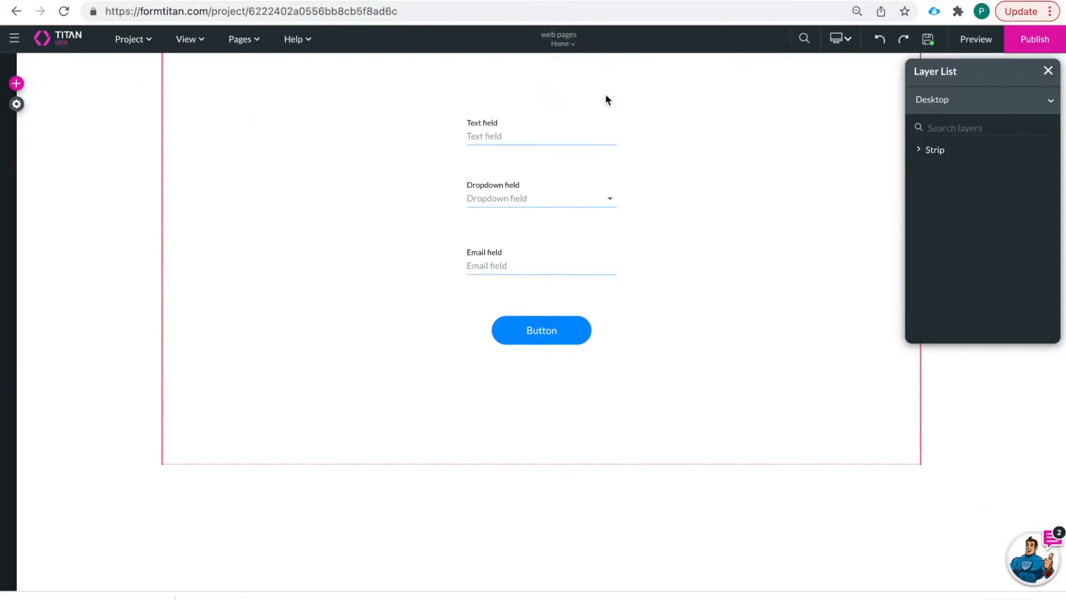
left_click(971, 39)
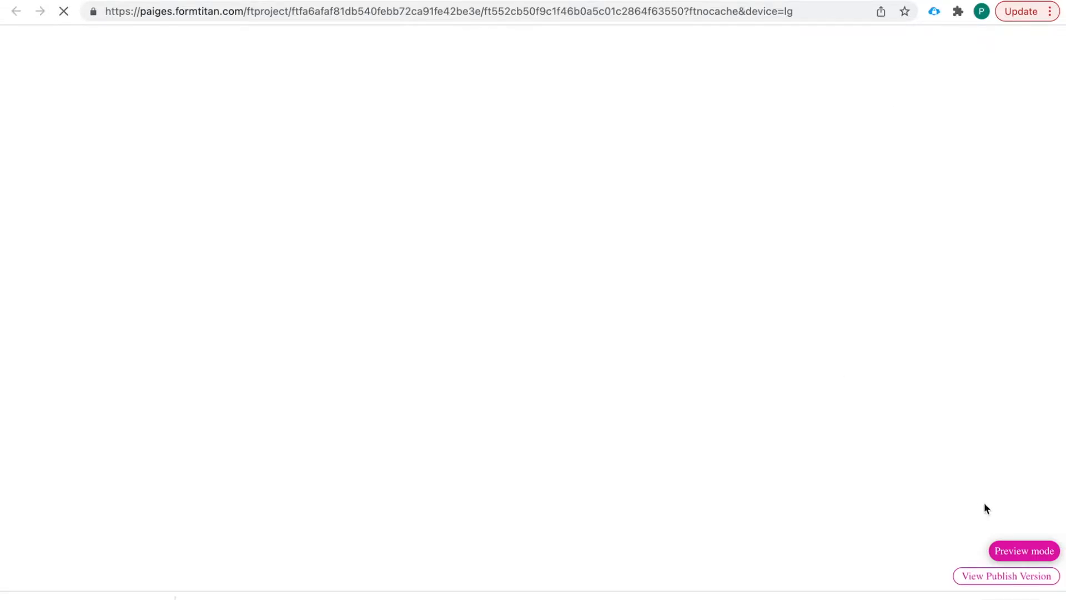
left_click(1019, 517)
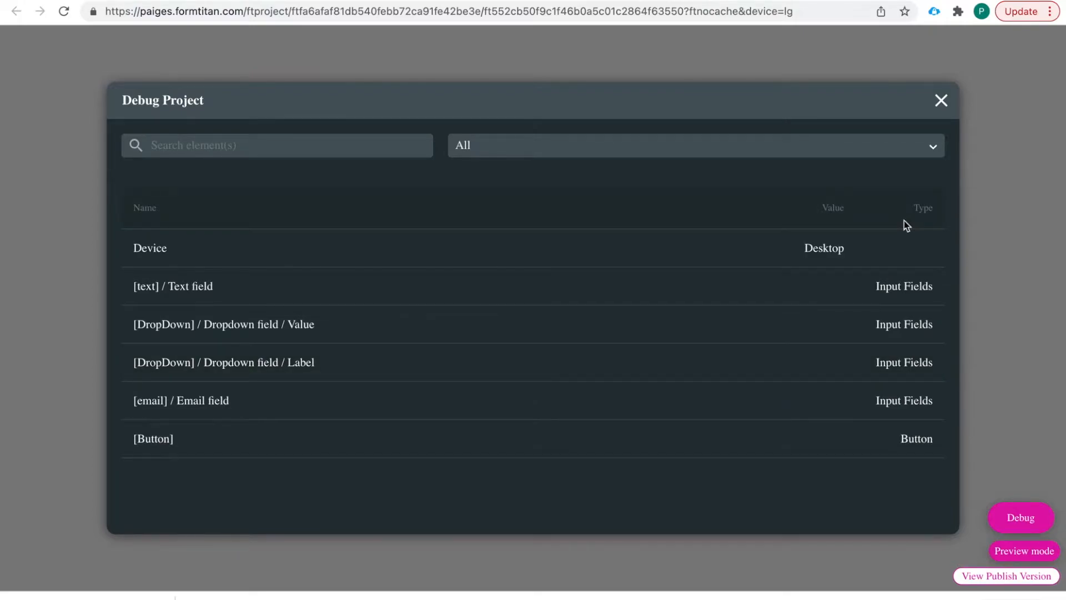
left_click(940, 101)
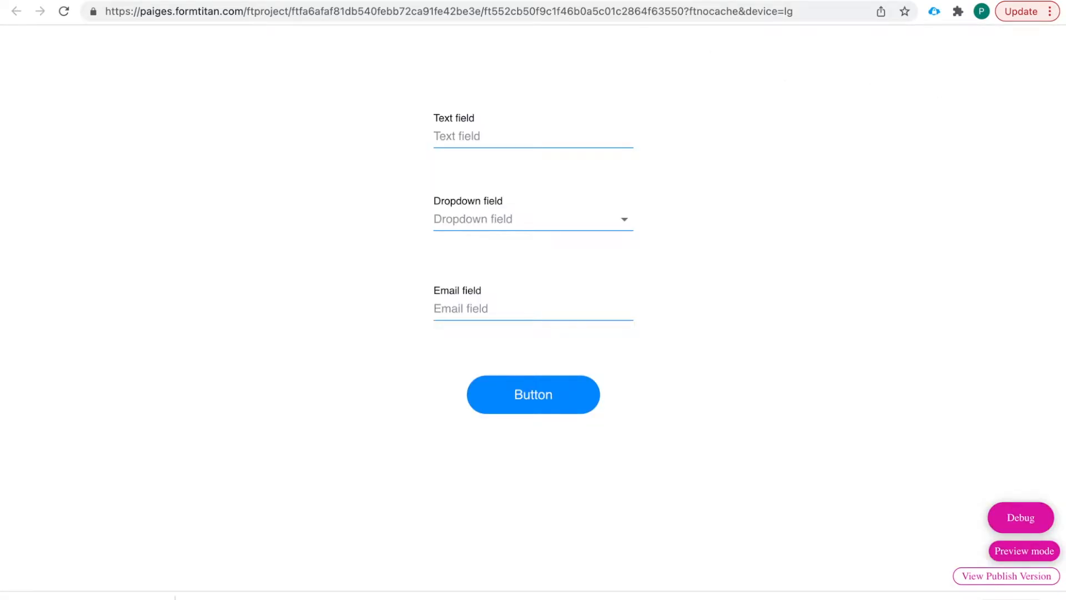
key("ctrl+shift+Tab")
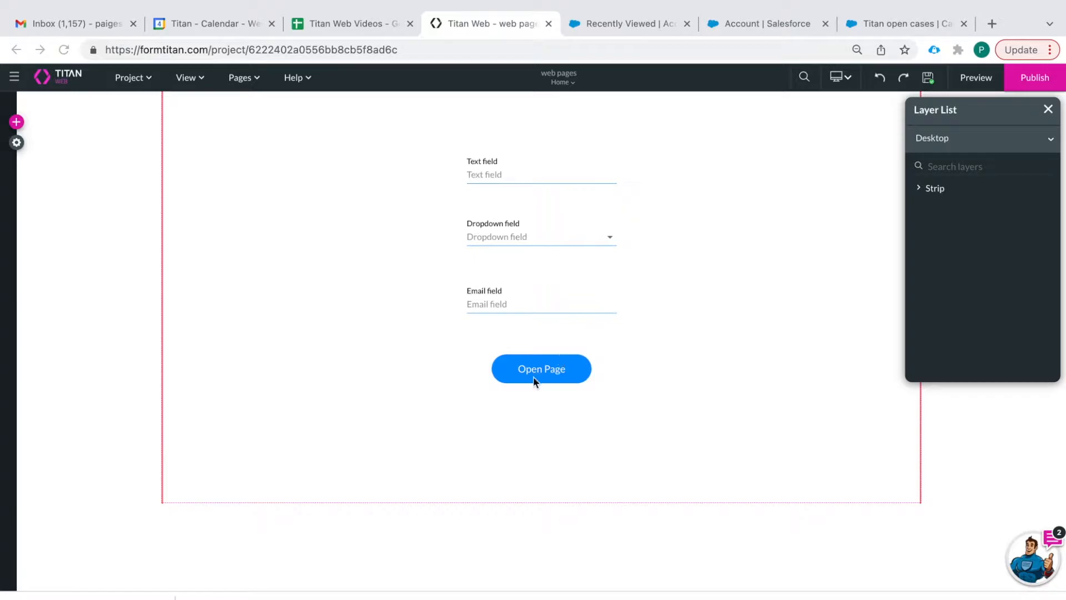
- Add a Redirect / Go to Page node to the Open Page button's click Actions Flow
left_click(544, 327)
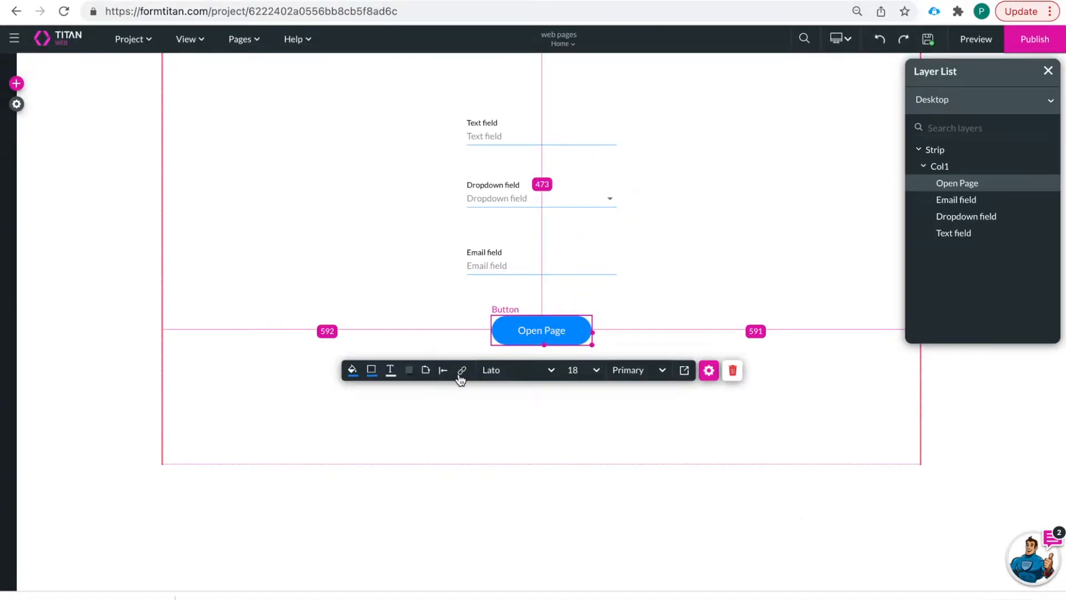
left_click(459, 377)
left_click(214, 106)
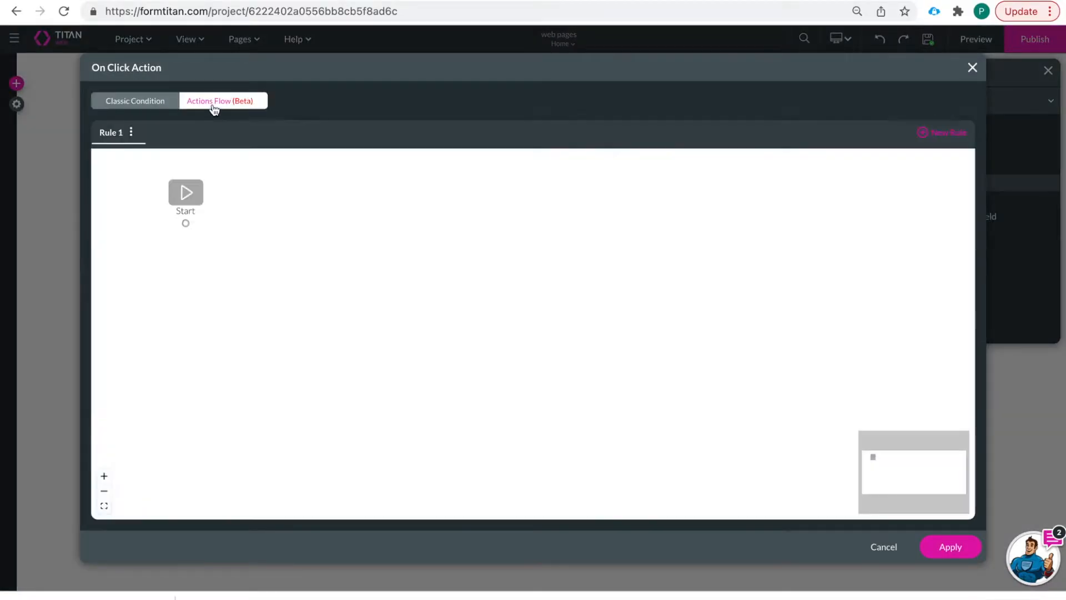
left_click(199, 224)
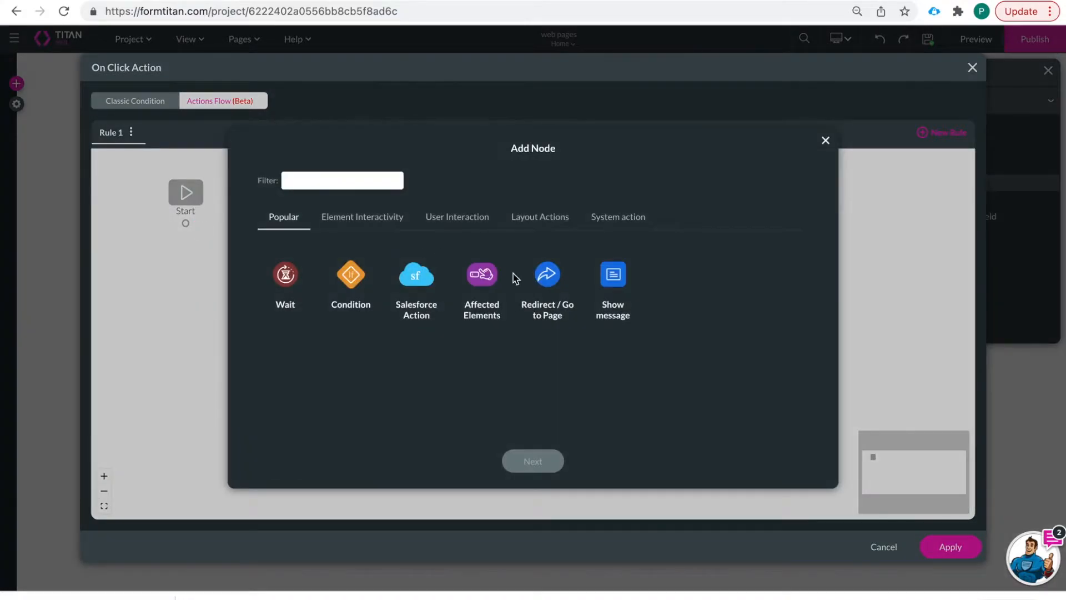
left_click(539, 276)
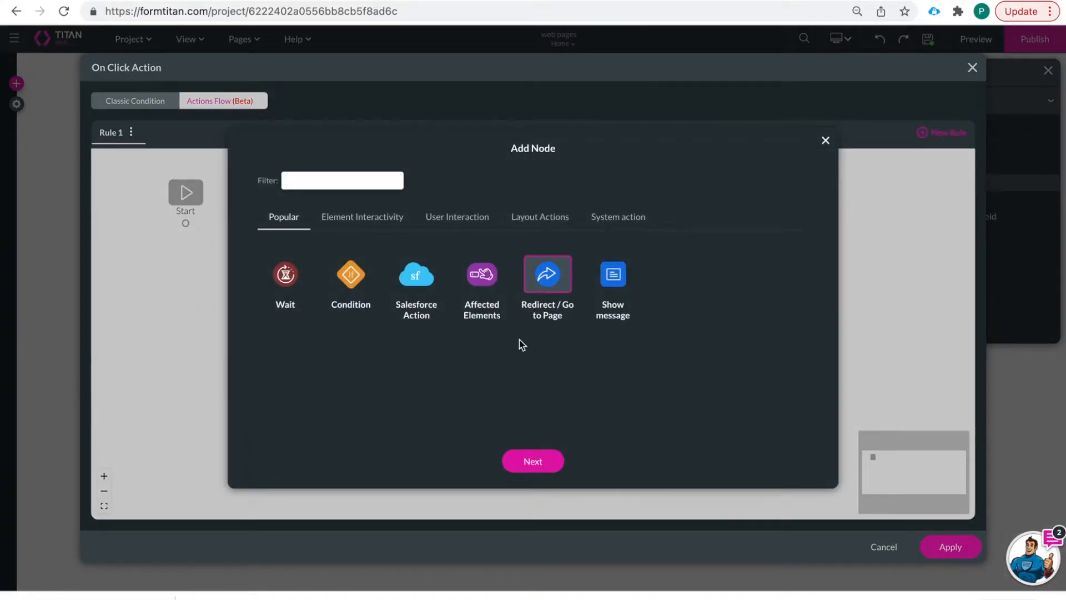
left_click(546, 477)
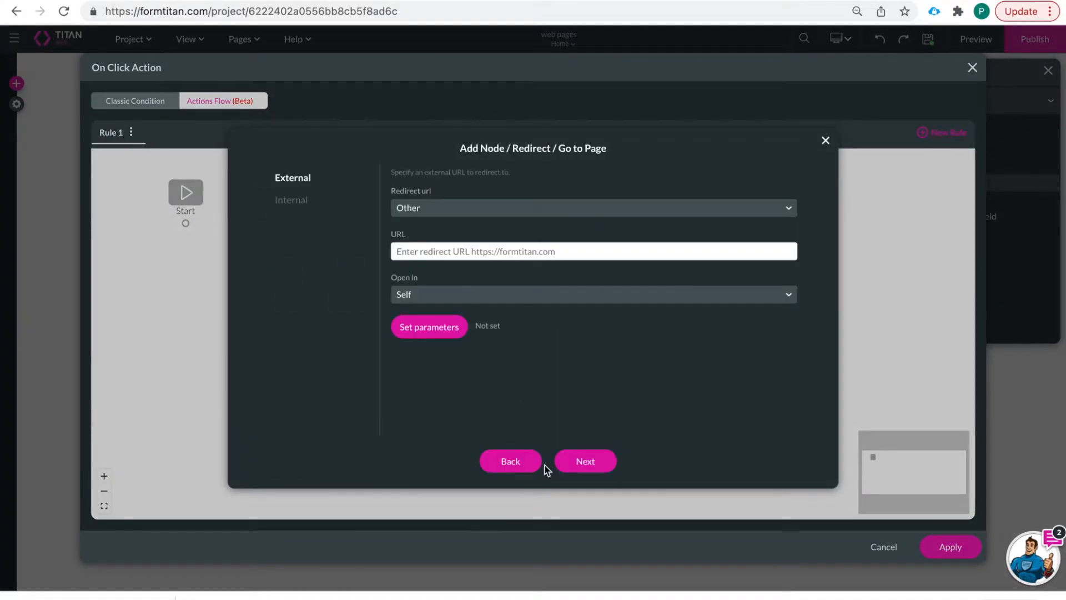
- Set the redirect to Internal with the target page Page 2
left_click(294, 209)
left_click(461, 211)
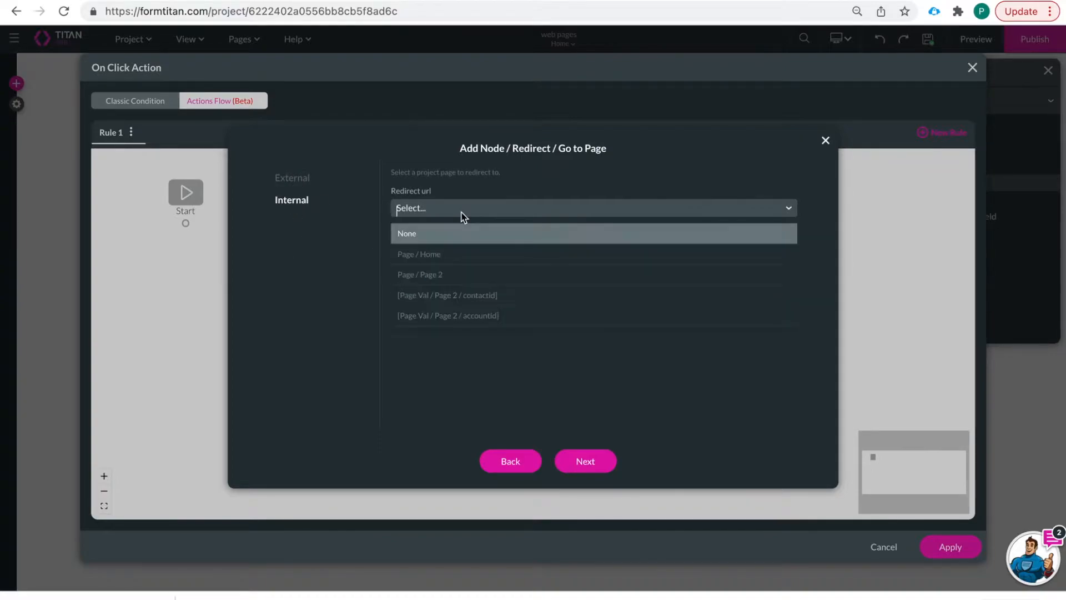
left_click(355, 241)
left_click(433, 206)
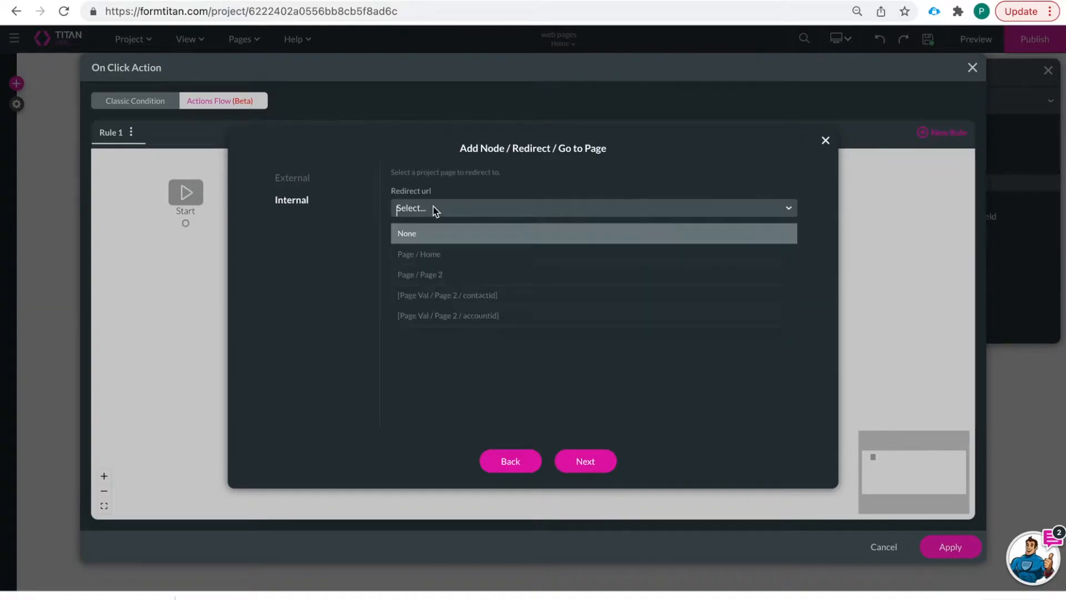
left_click(436, 276)
- Show the Open in choices and the slide explaining Self, Blank, Modal, Parent, Top and iFrame
left_click(464, 253)
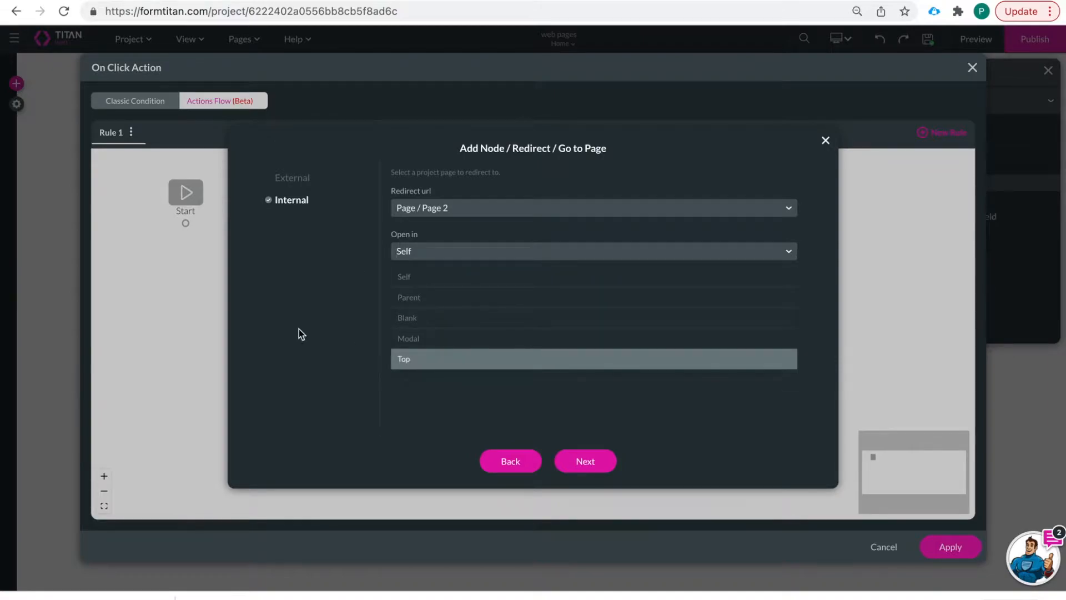
key("ctrl+Left")
key("ctrl+Right")
key("ctrl+Right")
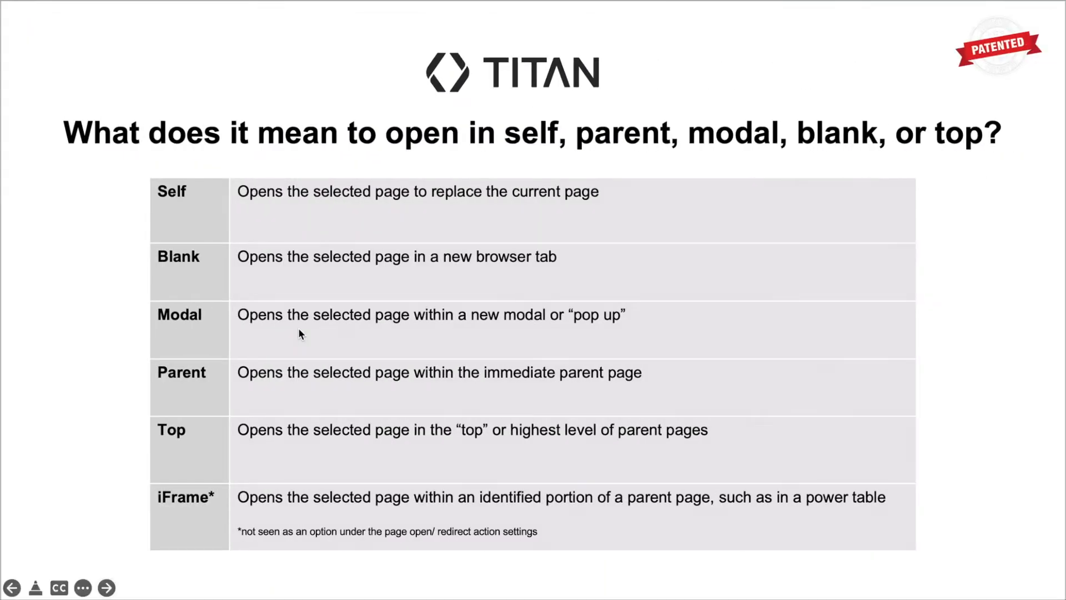
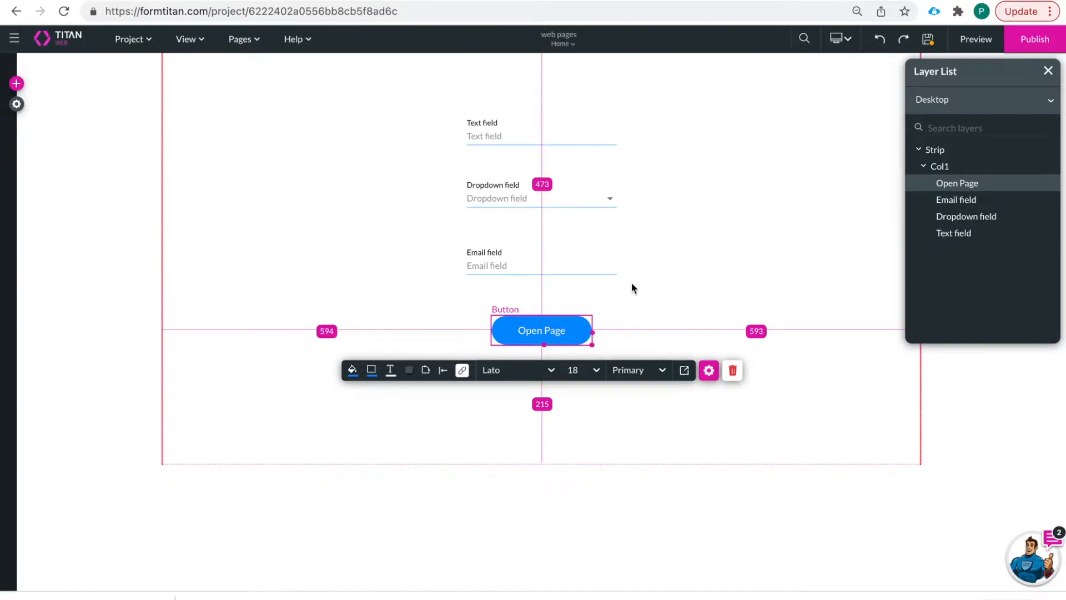
- Save the project and open the Home page in live preview
left_click(931, 46)
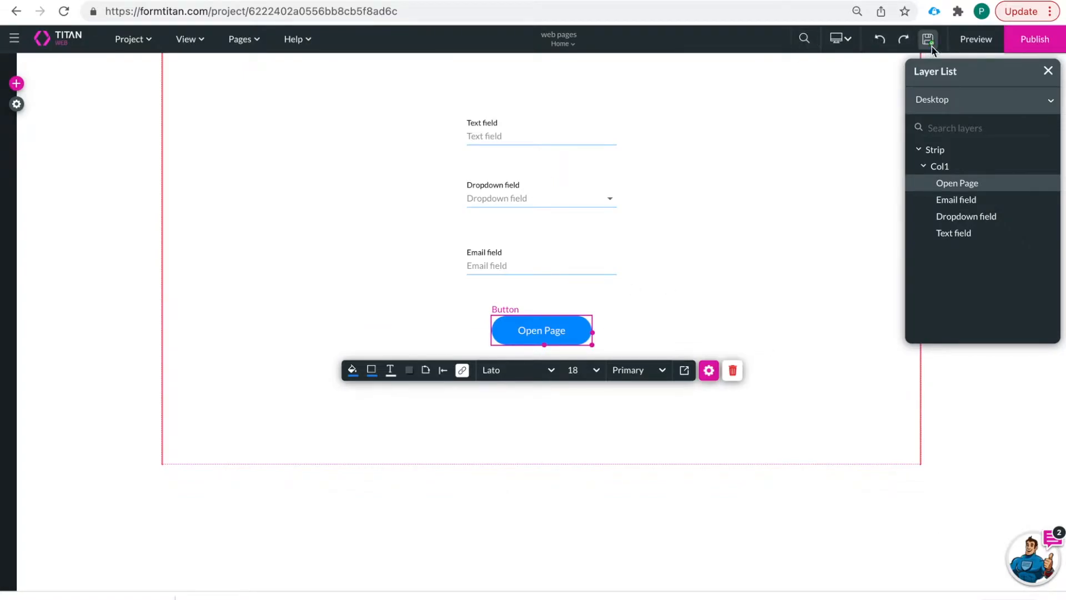
left_click(979, 41)
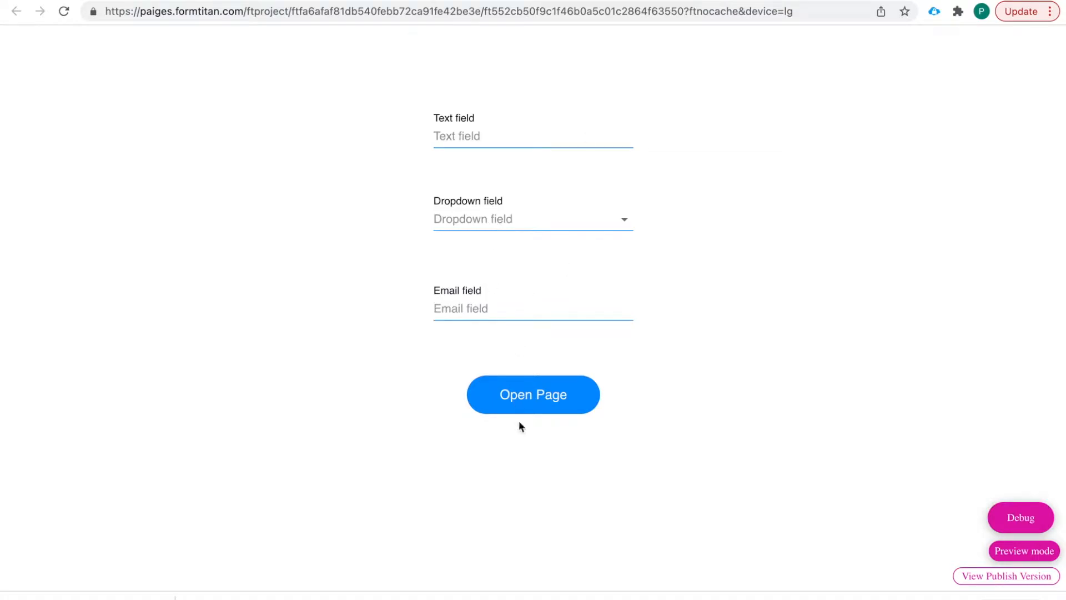
- Test the Open Page button in preview, then reopen its click-action flow in the editor
left_click(537, 406)
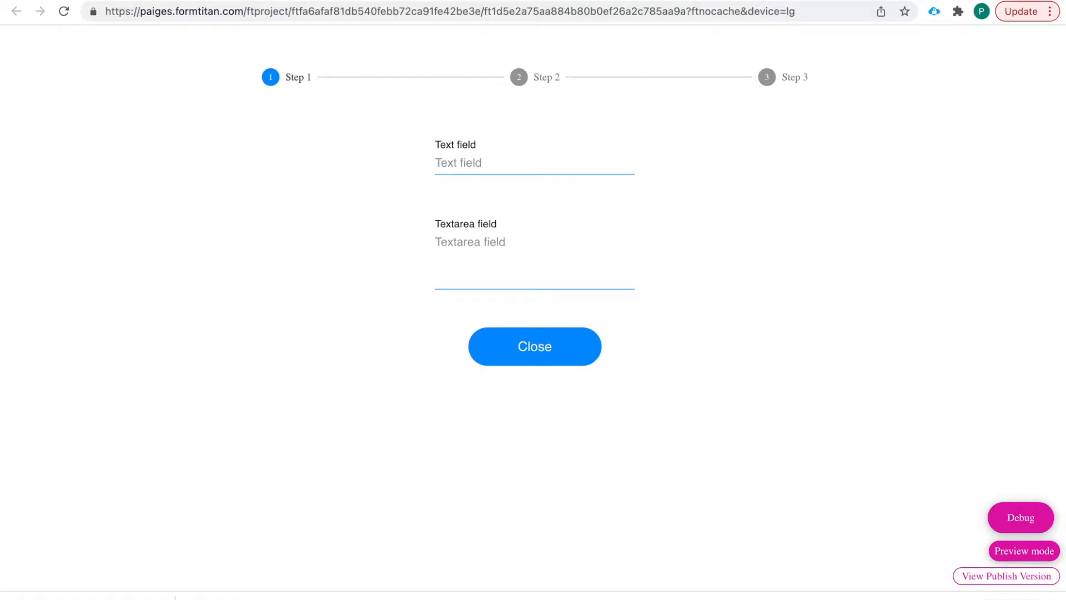
left_click(519, 0)
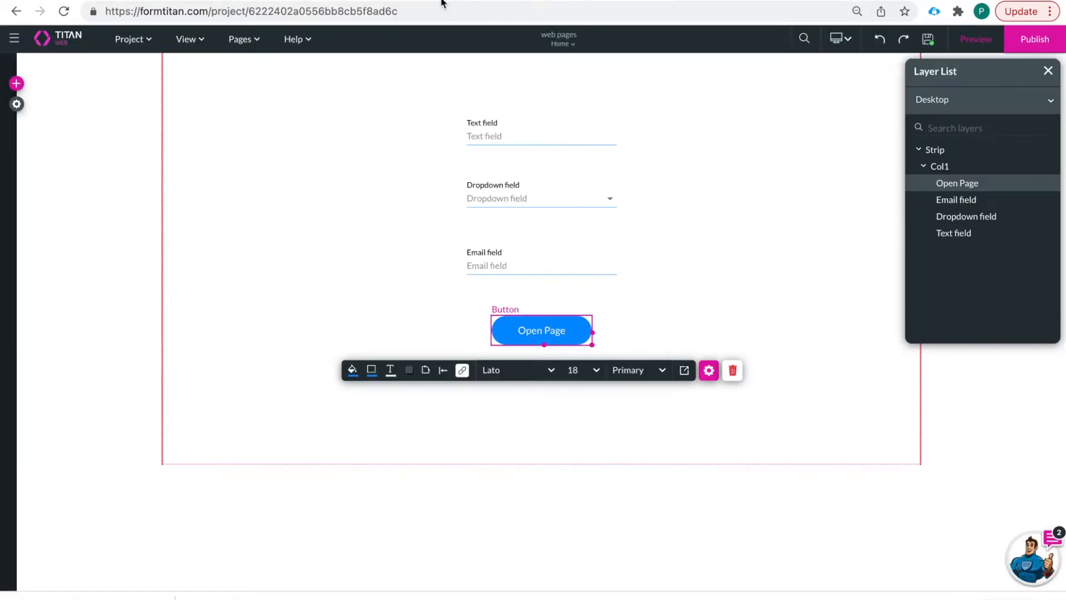
left_click(463, 370)
- Change the Redirect to page 2 step's Open in from Self to Blank, save and apply
mouse_move(301, 279)
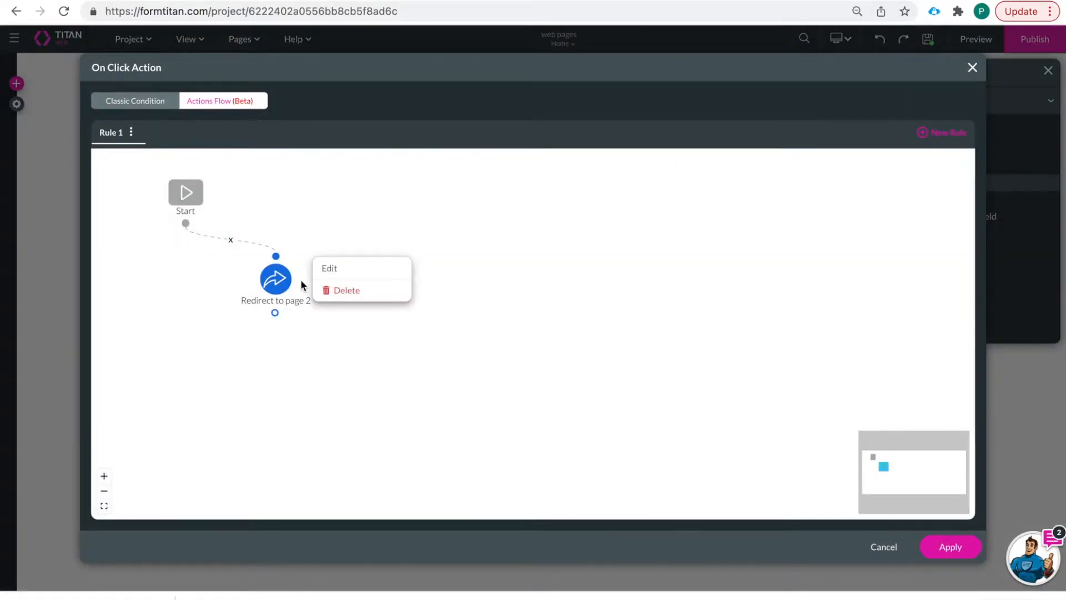
left_click(351, 268)
left_click(436, 254)
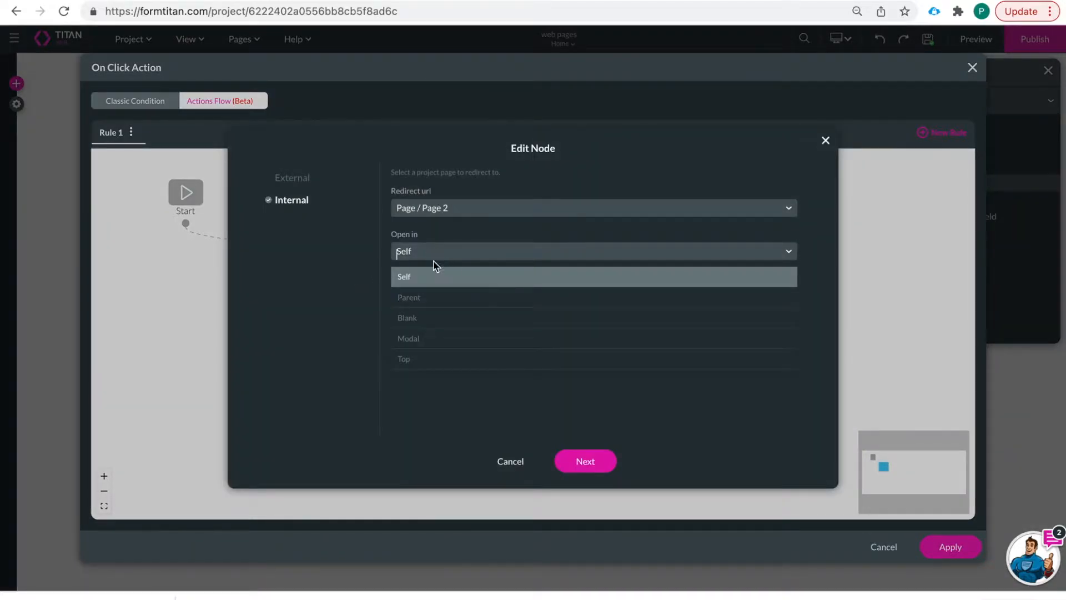
left_click(431, 319)
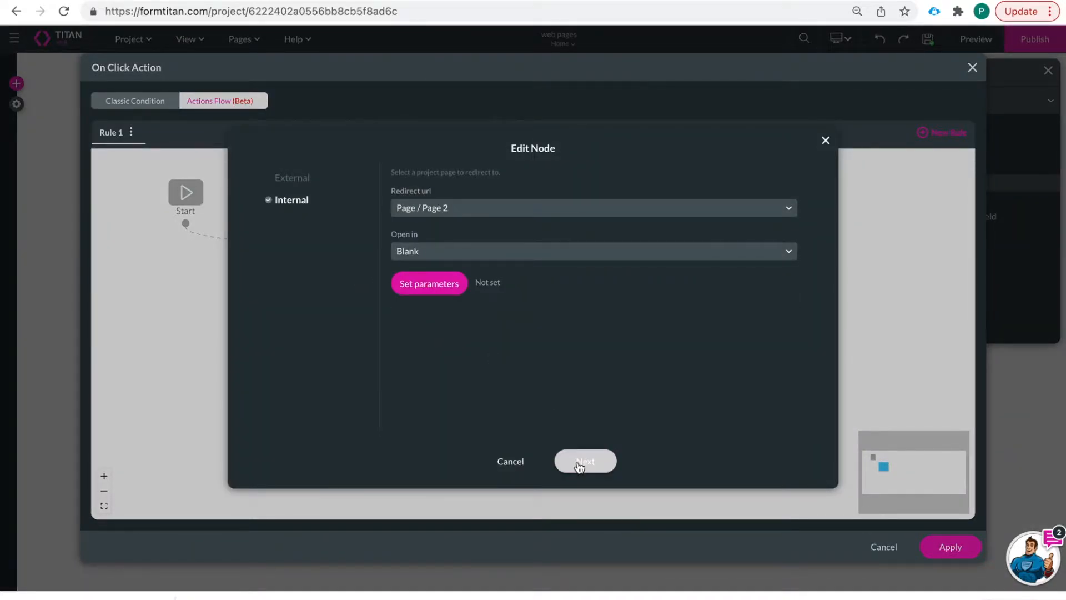
left_click(576, 462)
left_click(608, 461)
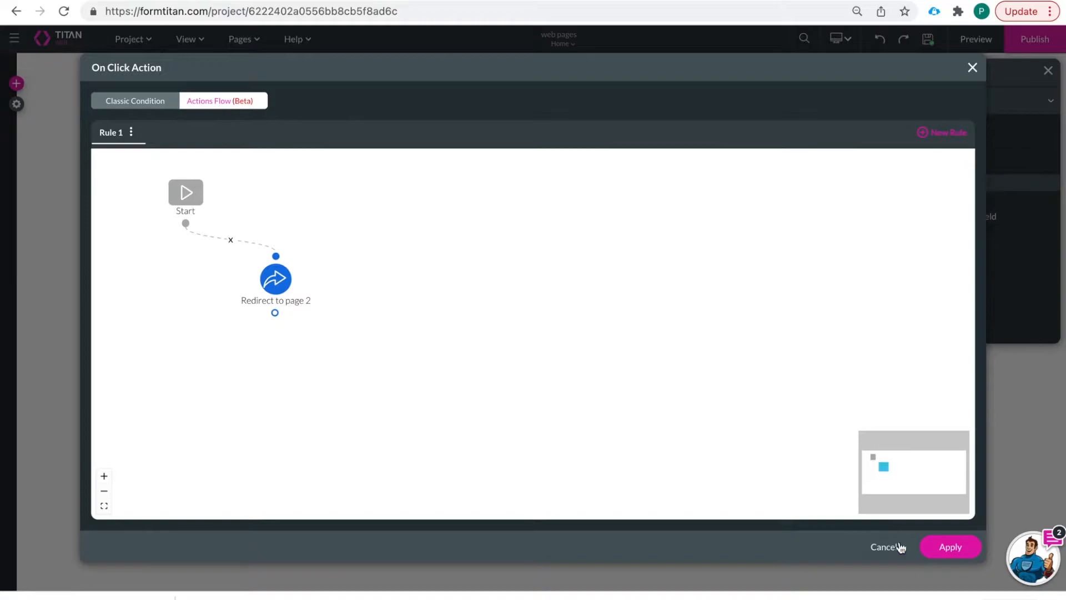
left_click(948, 548)
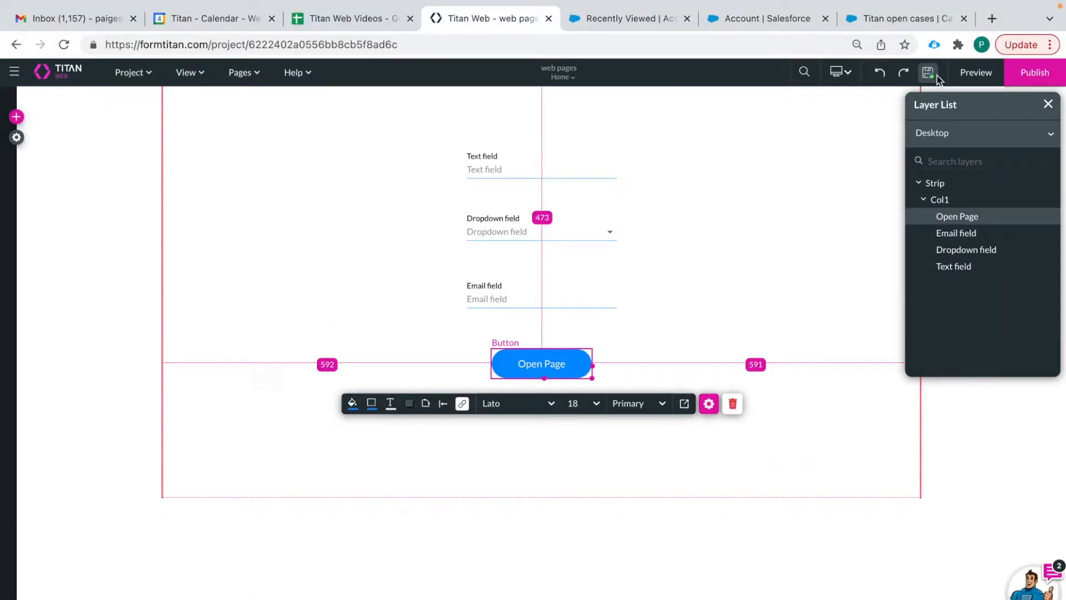
left_click(971, 77)
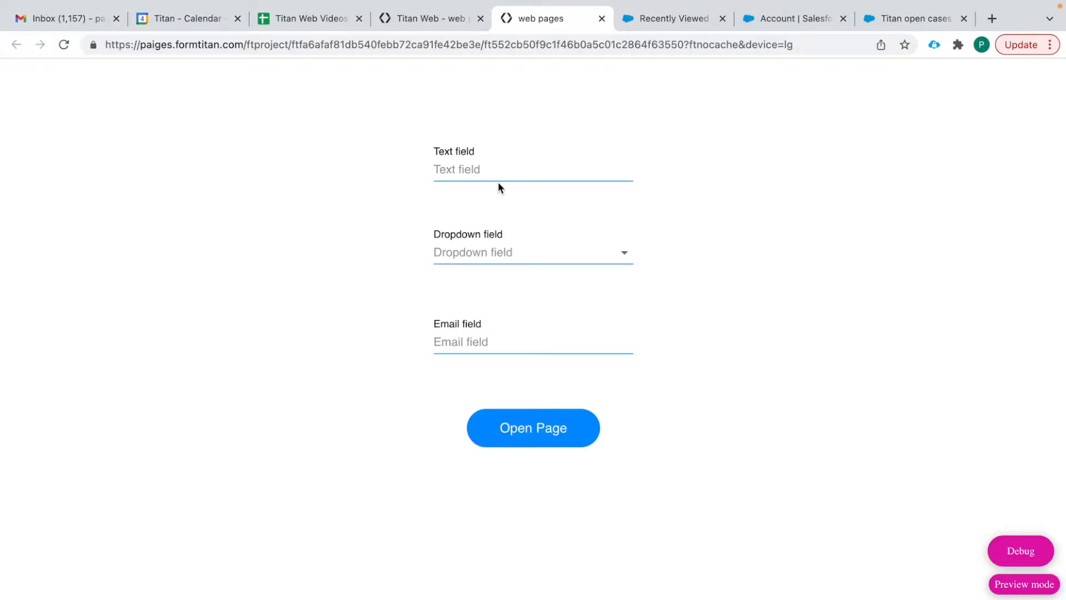
left_click(538, 441)
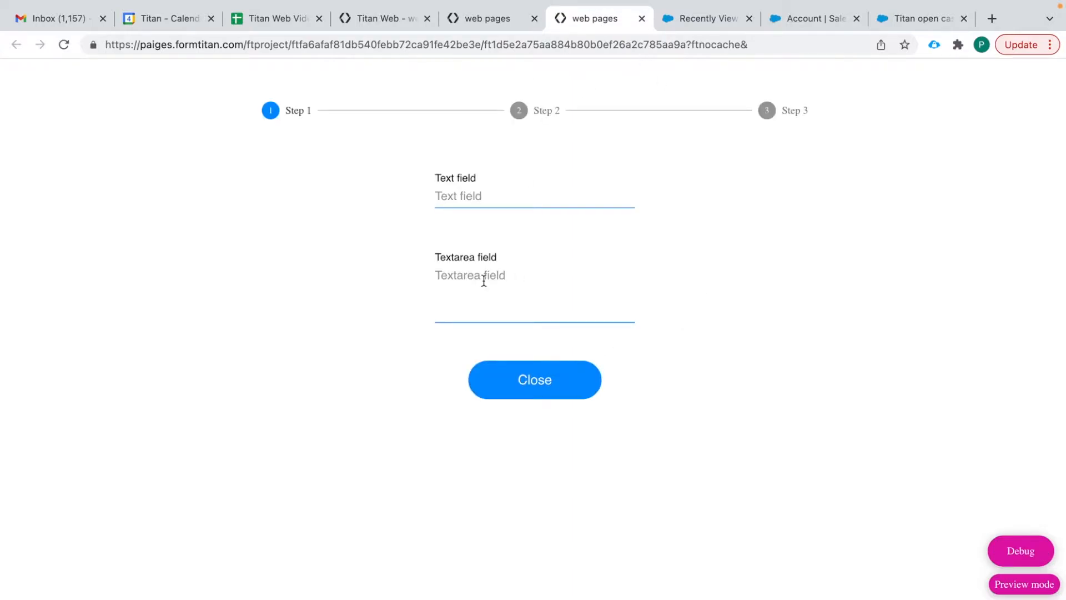
left_click(641, 19)
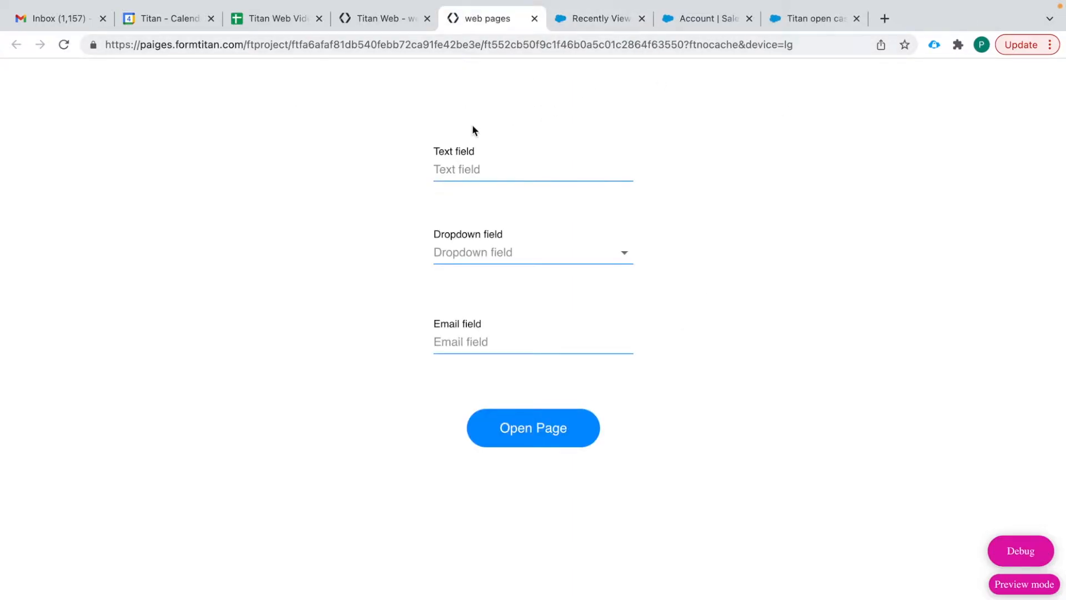
left_click(600, 19)
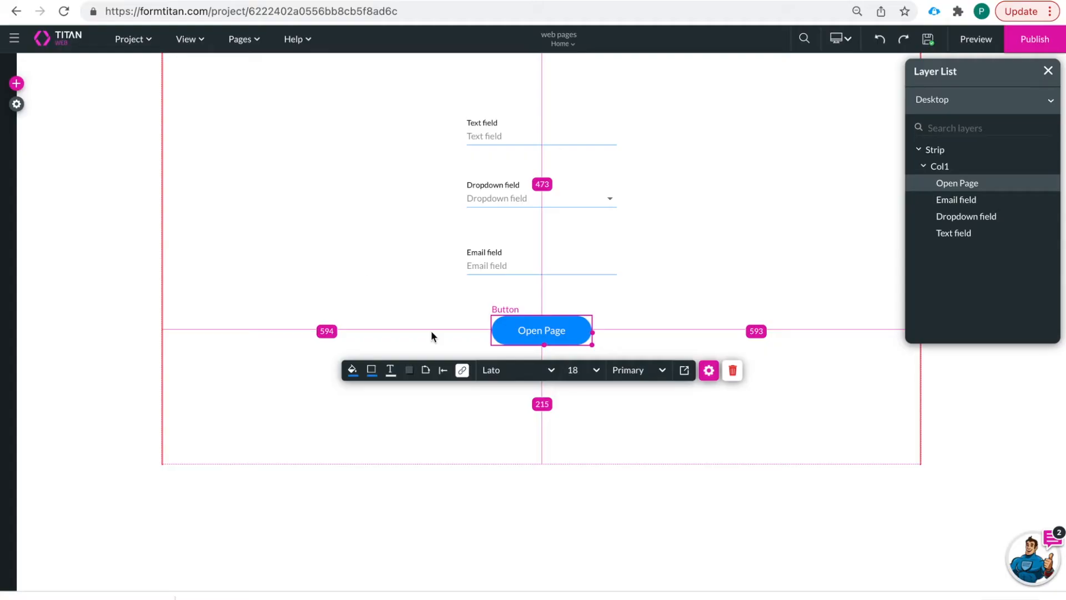
- Set the Redirect to page 2 step to open in a Modal, 1000 wide and 1000 high
left_click(462, 370)
left_click(297, 277)
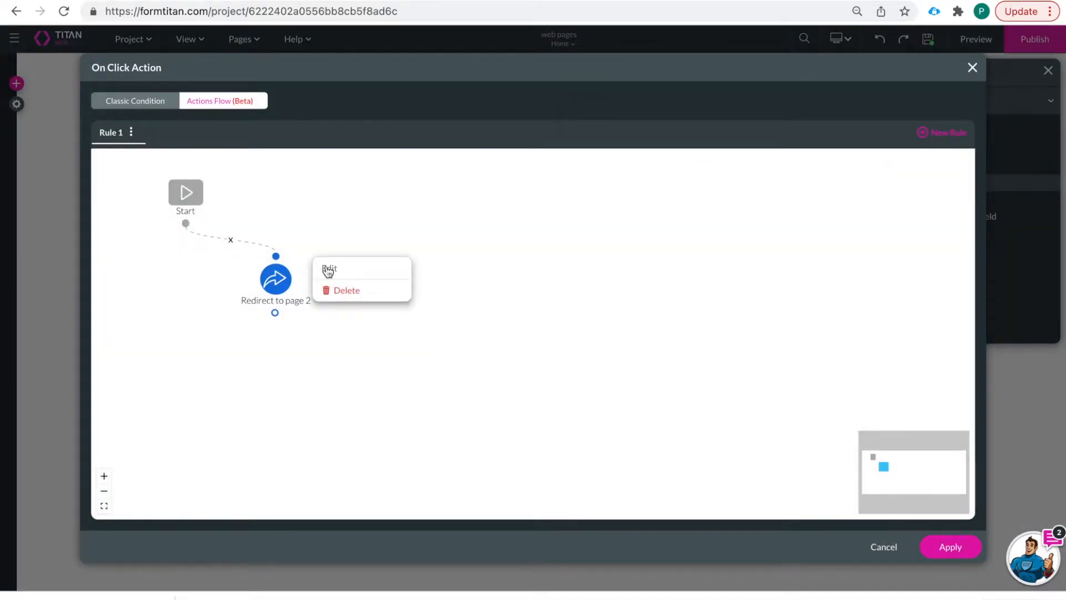
left_click(328, 269)
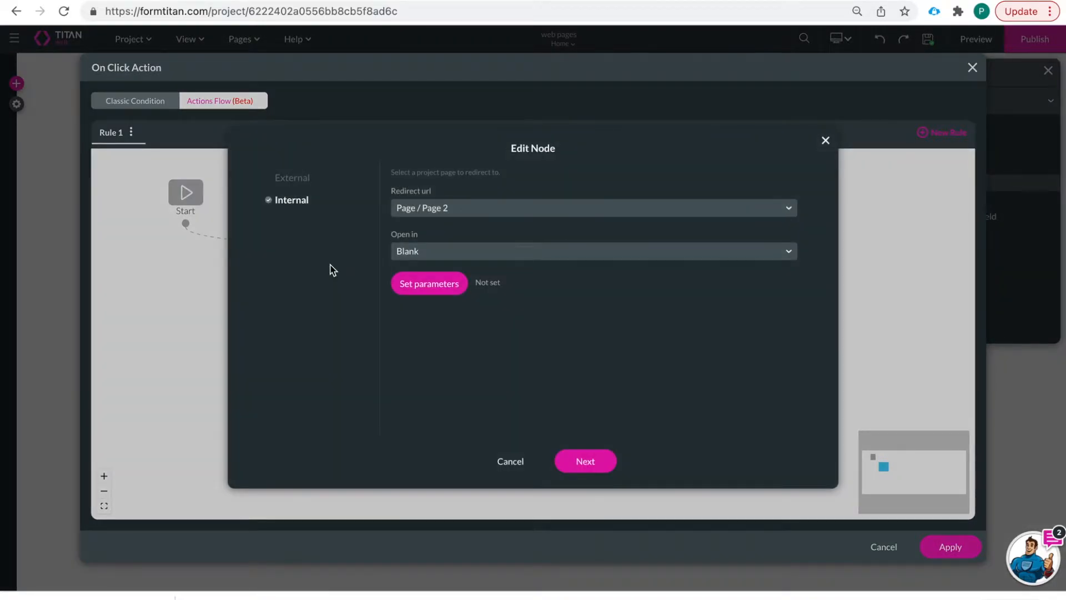
left_click(492, 247)
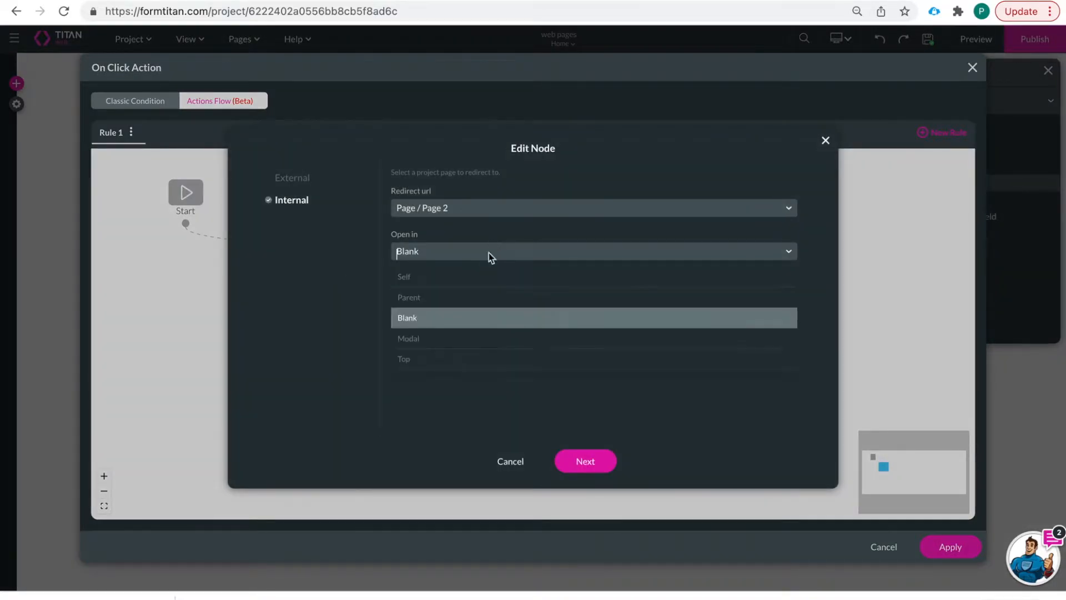
left_click(468, 344)
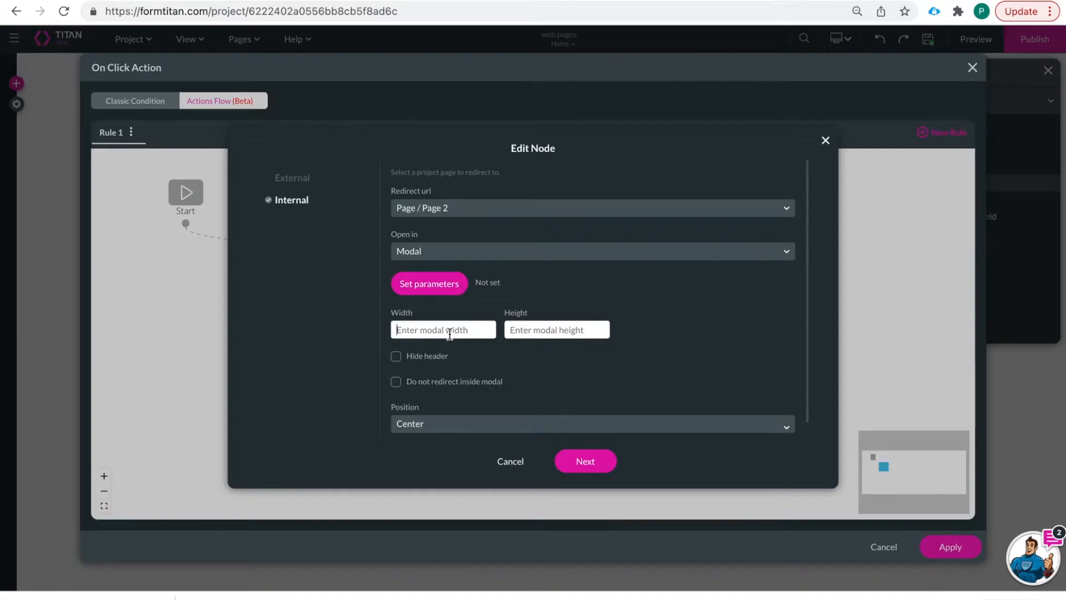
type("100")
left_click(555, 329)
type("1000")
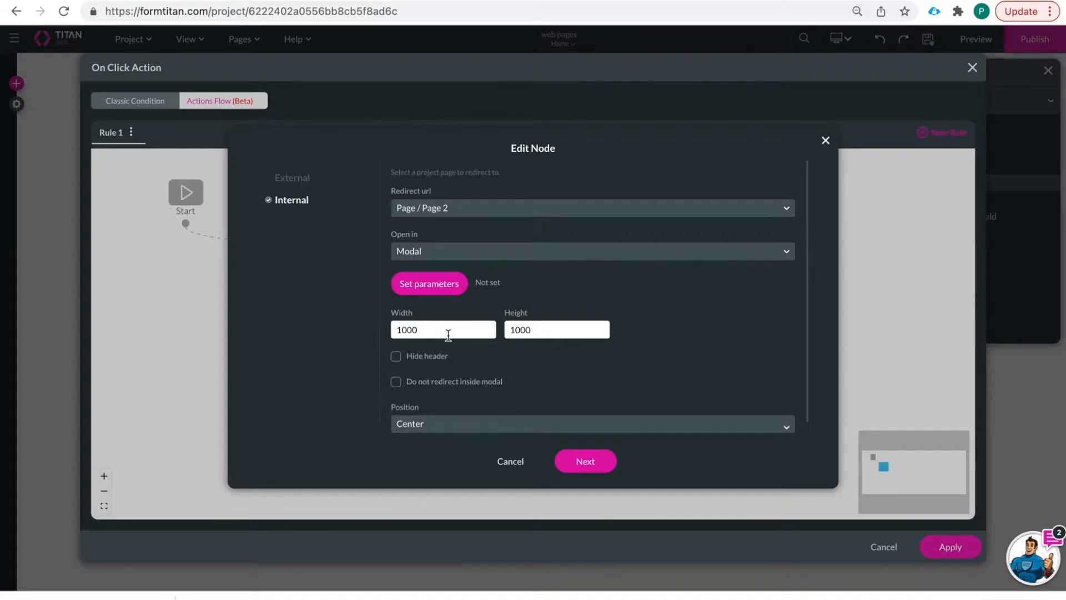
- Keep the modal header and inner redirects on, position it Center, then save and apply
scroll(472, 377, "down", 1)
left_click(398, 367)
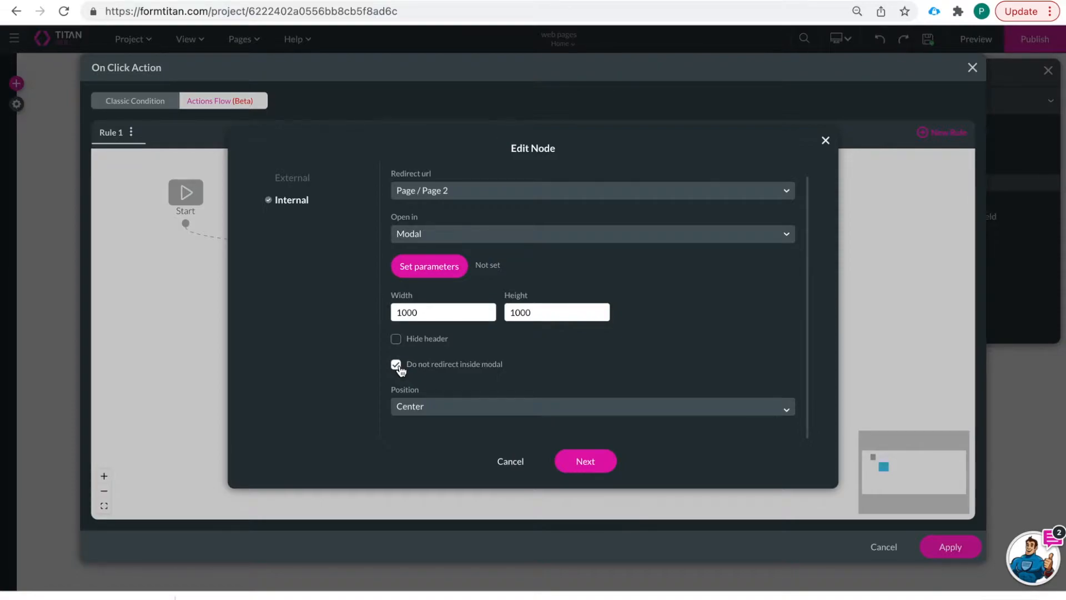
left_click(398, 367)
left_click(396, 343)
left_click(396, 343)
left_click(465, 413)
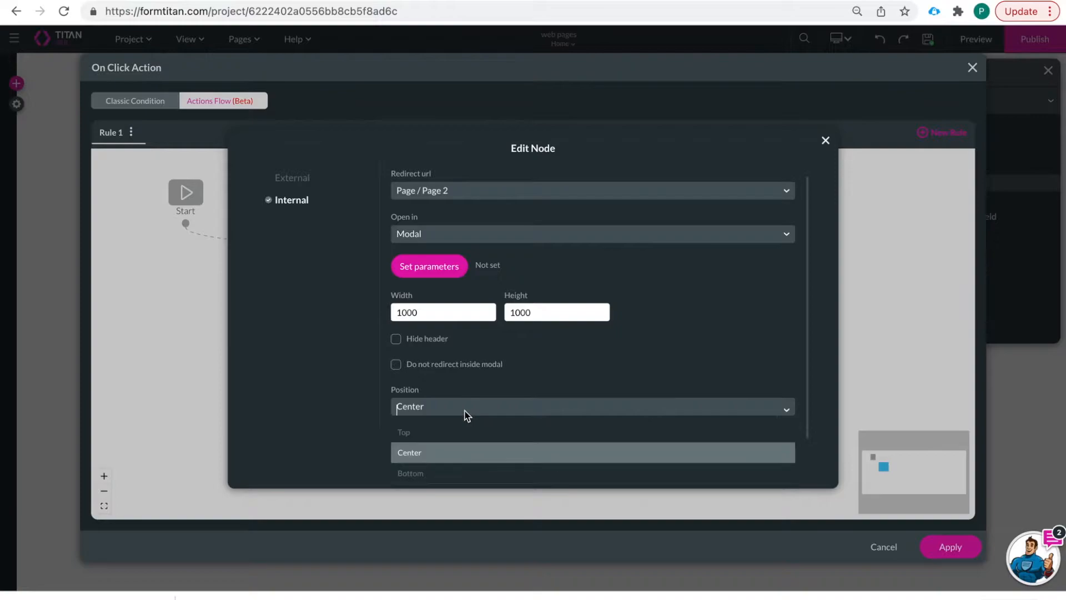
left_click(423, 454)
left_click(587, 459)
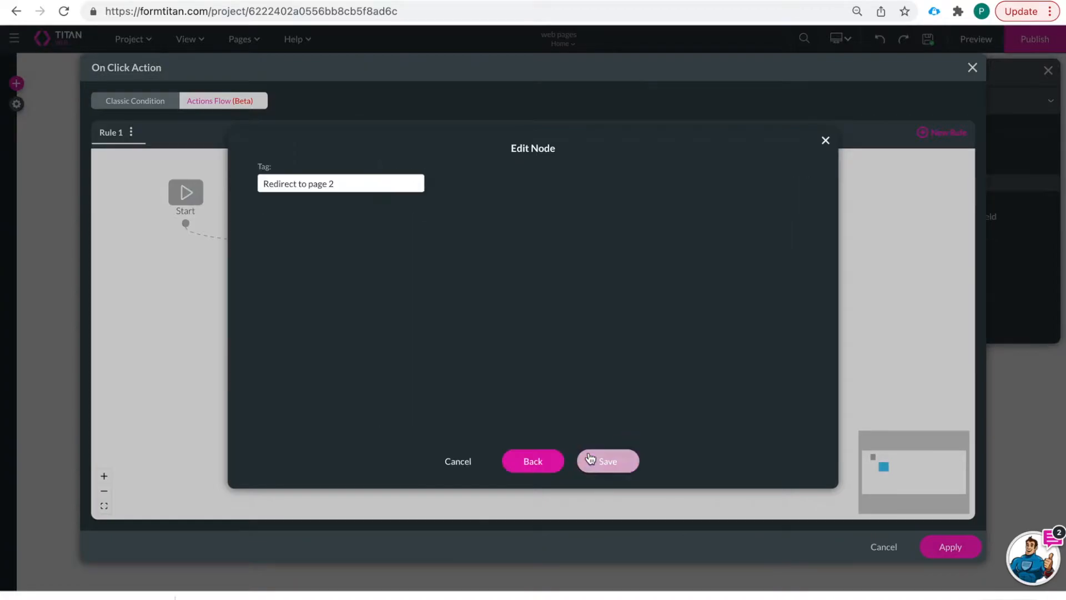
left_click(617, 460)
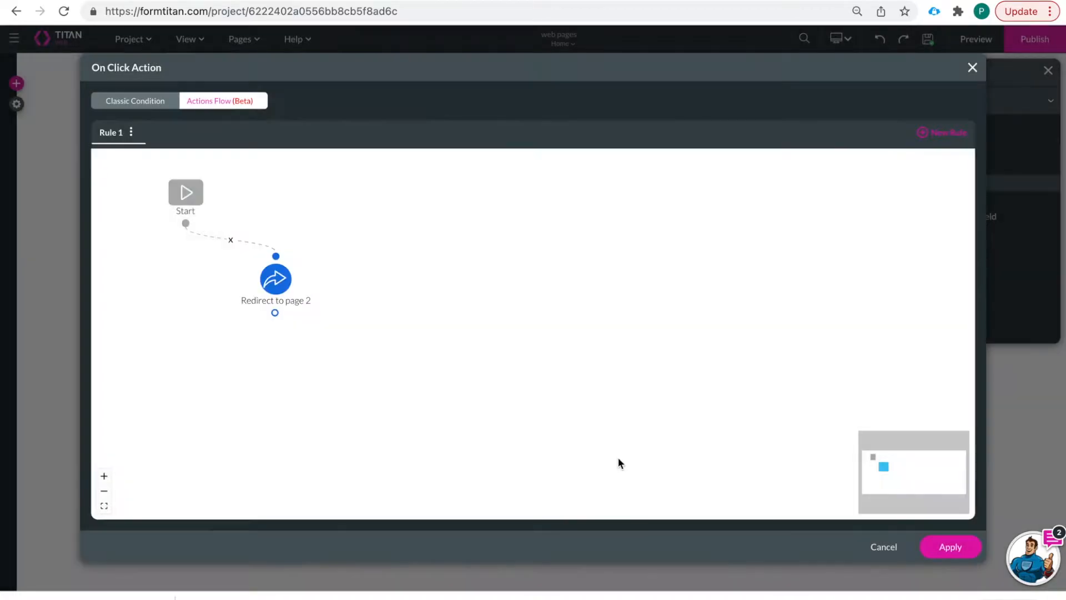
left_click(950, 547)
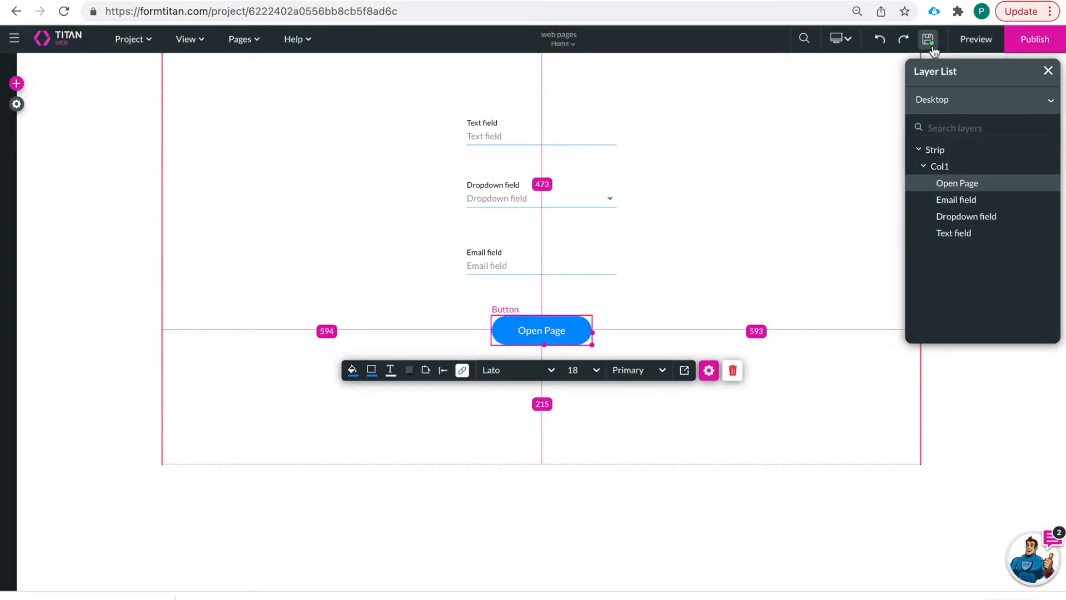
left_click(976, 39)
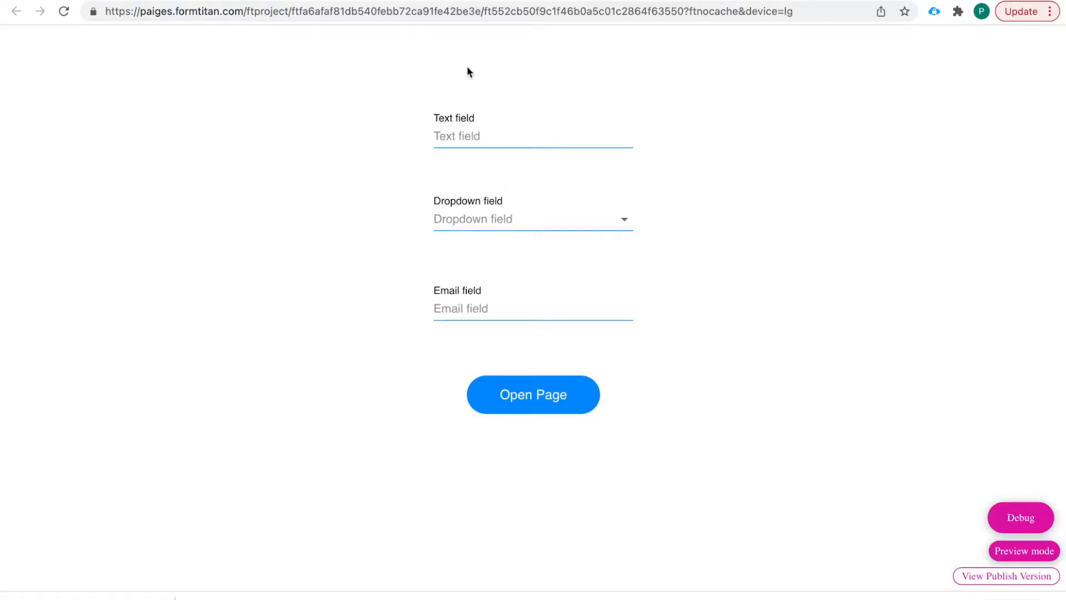
left_click(539, 395)
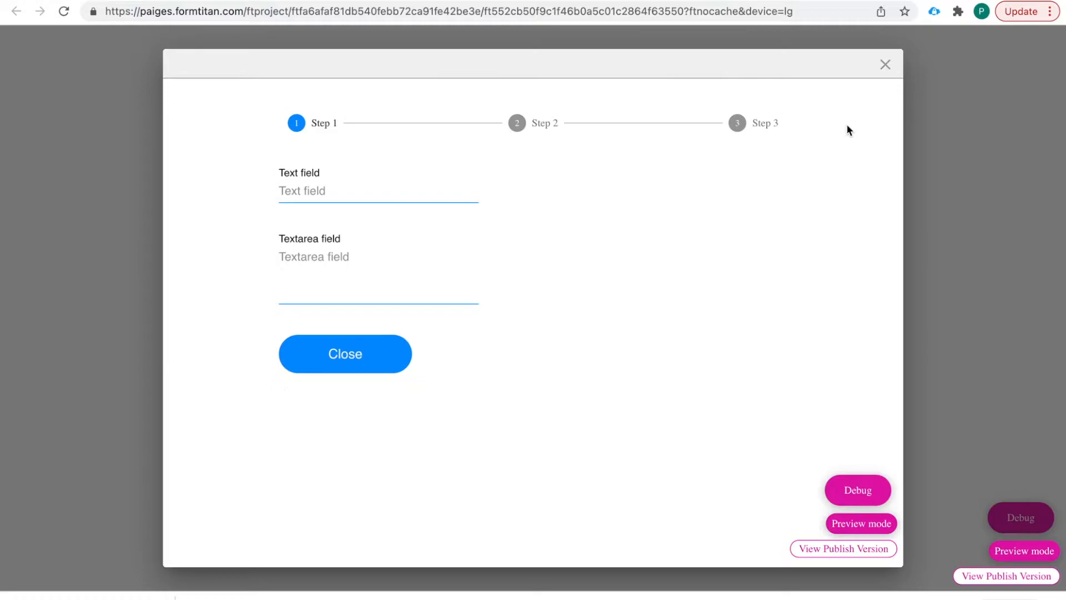
left_click(885, 65)
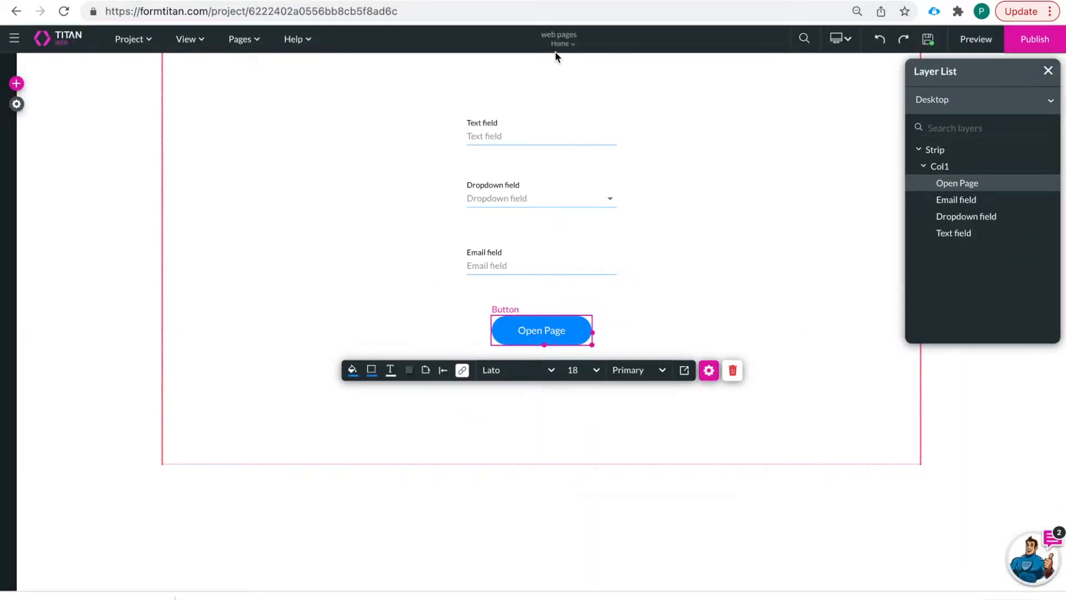
- On Page 2, change the Step 1 button's text from Close to 'Open Page'
left_click(561, 43)
left_click(535, 79)
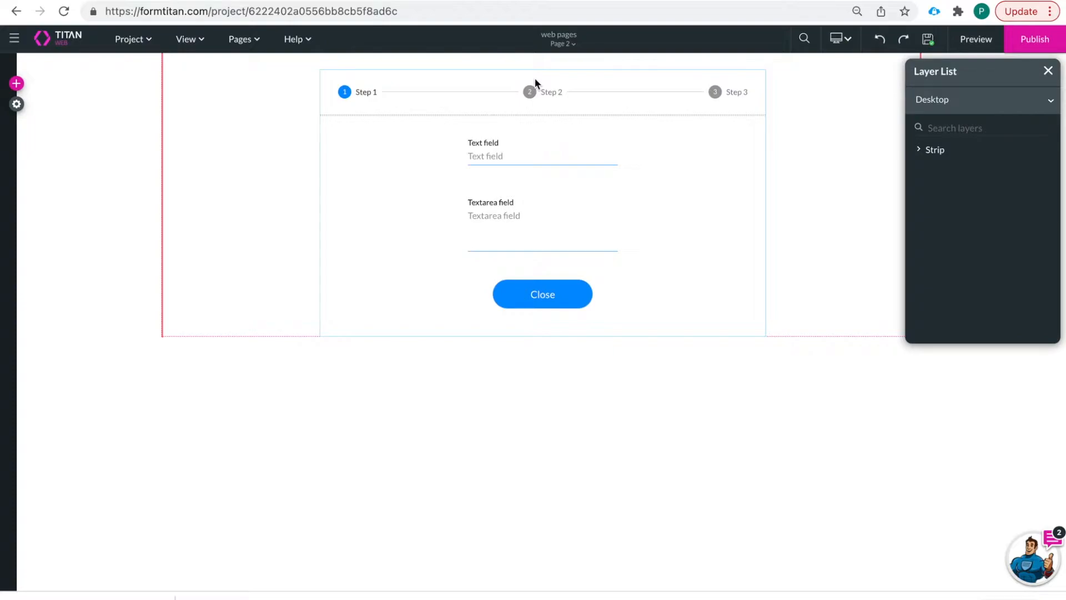
left_click(554, 294)
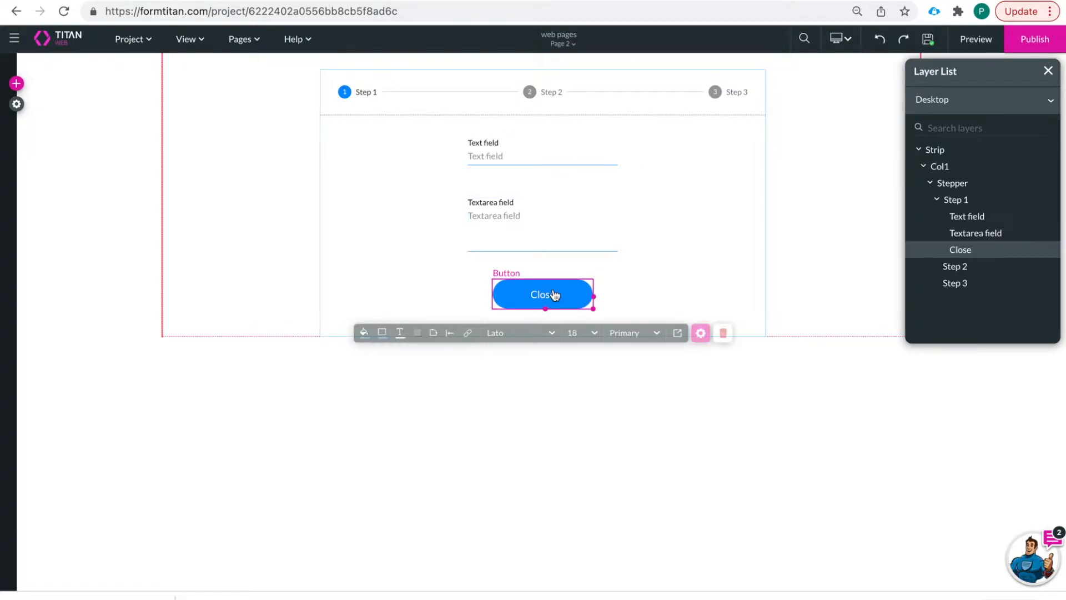
left_click(709, 334)
left_click_drag(830, 160, 780, 165)
type("Open")
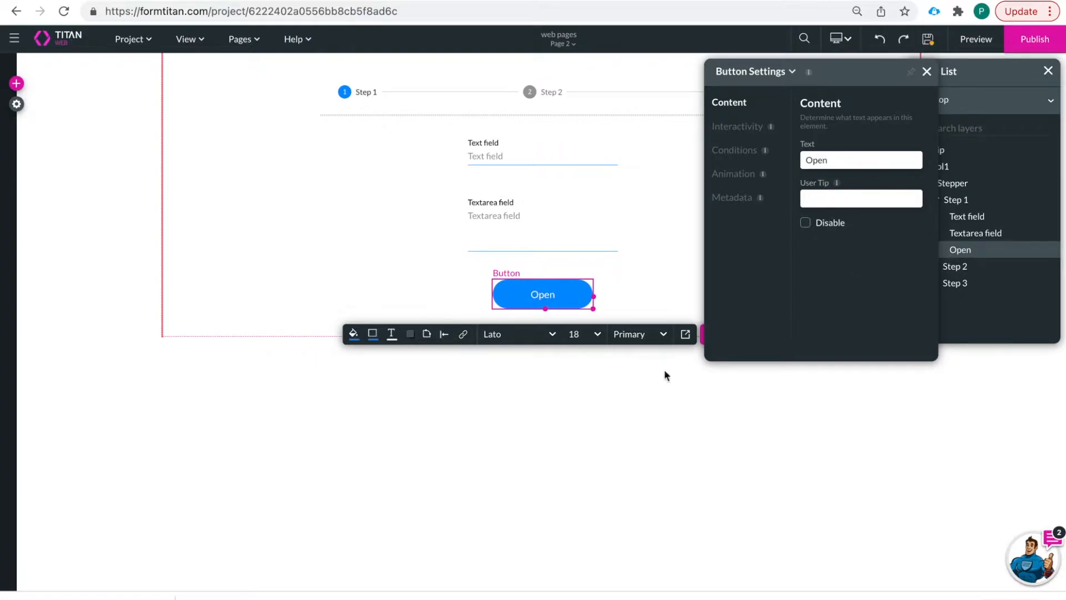
type(" Page")
left_click(774, 420)
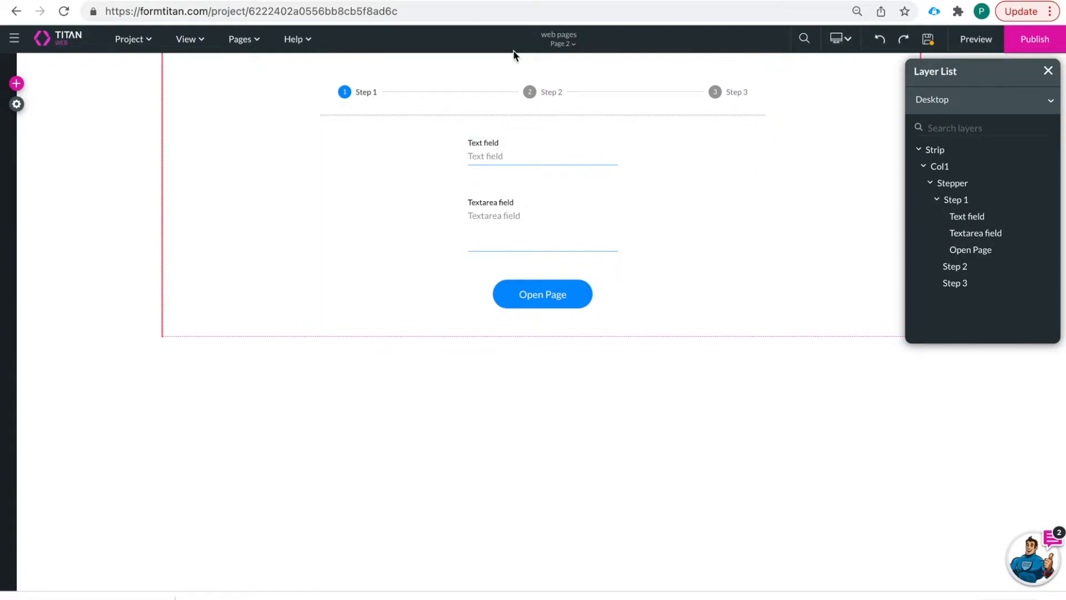
- Add a new blank Page 3 to the project, saving pending changes first
left_click(242, 42)
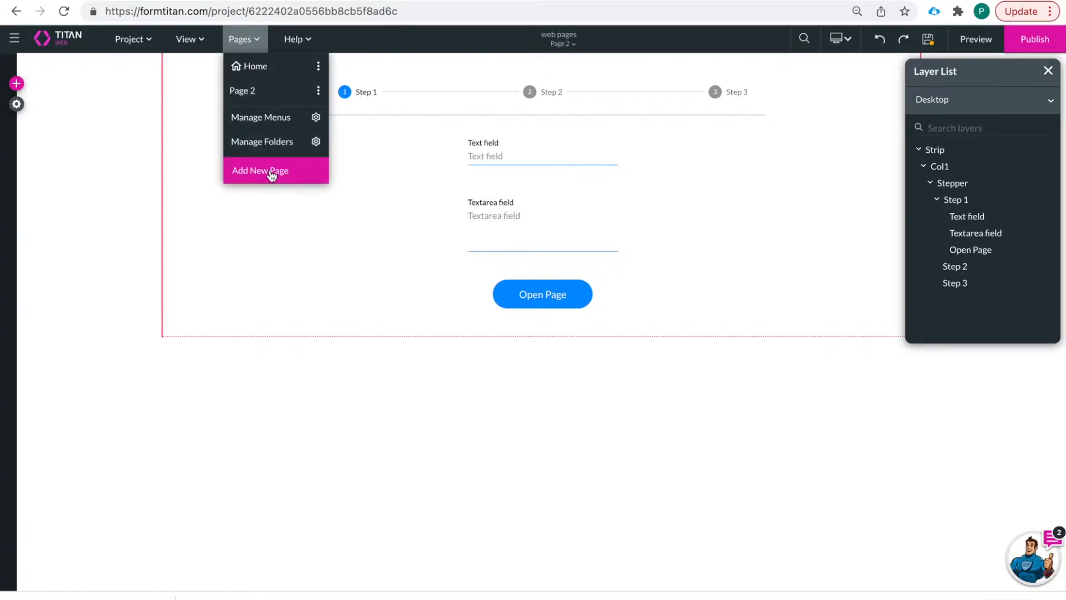
left_click(271, 170)
left_click(616, 370)
left_click(692, 464)
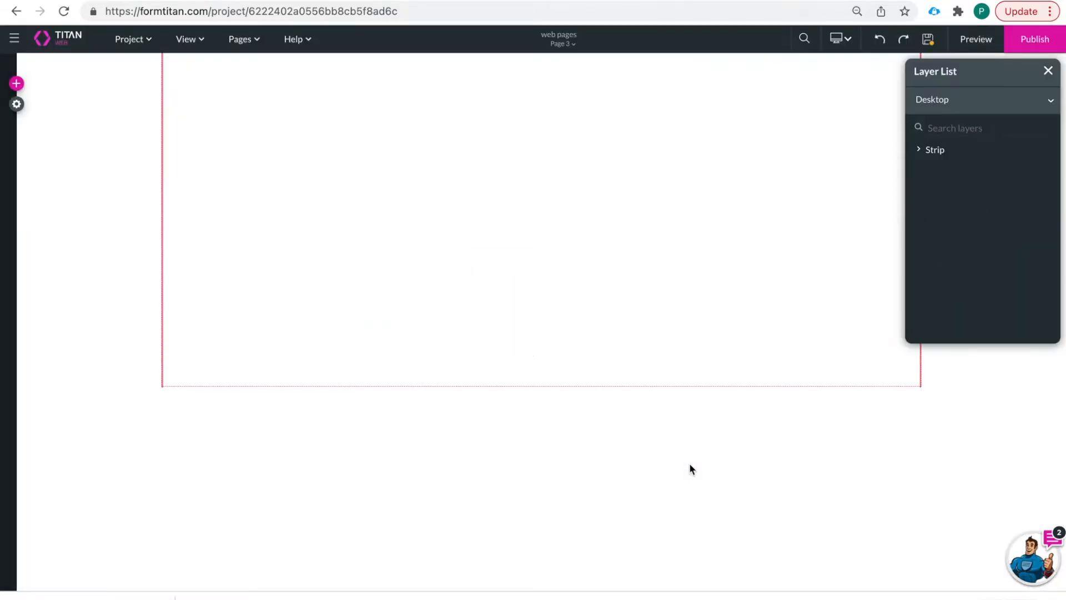
- Place a centred Title text on Page 3 reading 'Page 3' and save the project
left_click(16, 85)
left_click(20, 146)
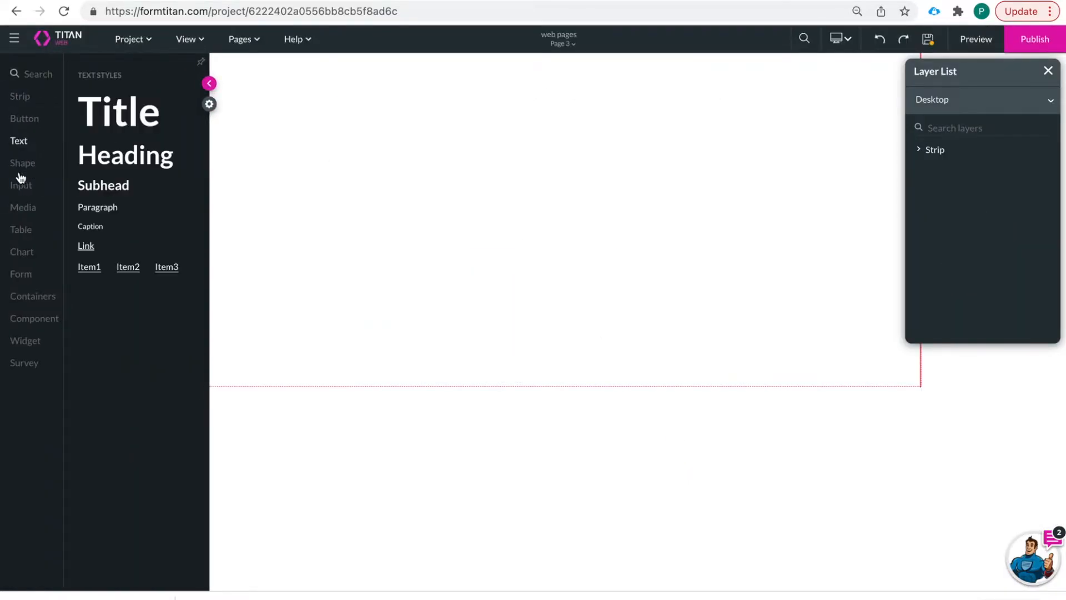
left_click_drag(121, 122, 517, 175)
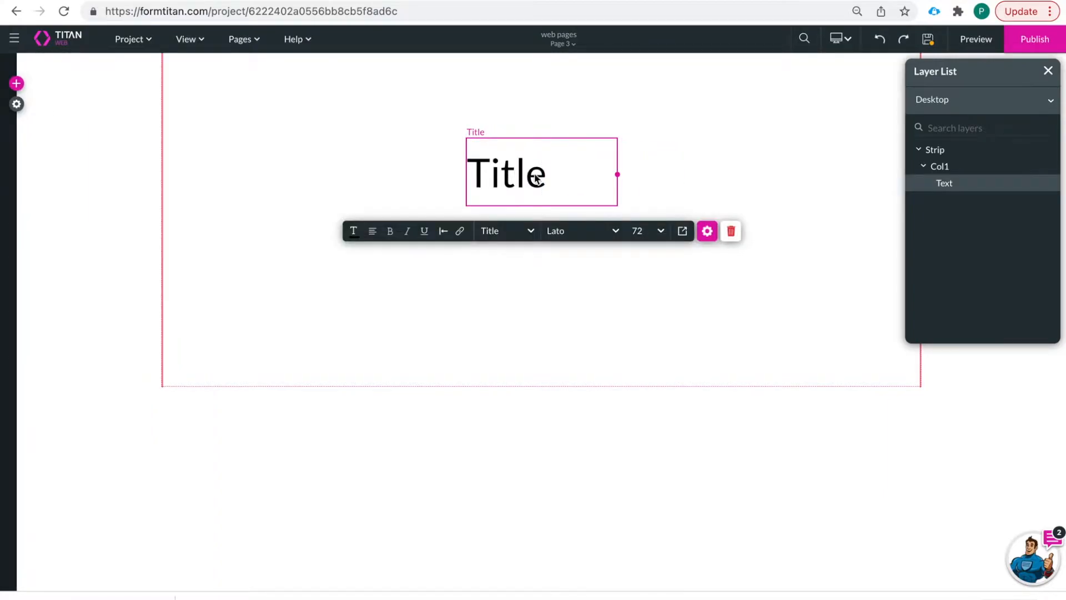
left_click(707, 230)
left_click_drag(823, 192, 692, 182)
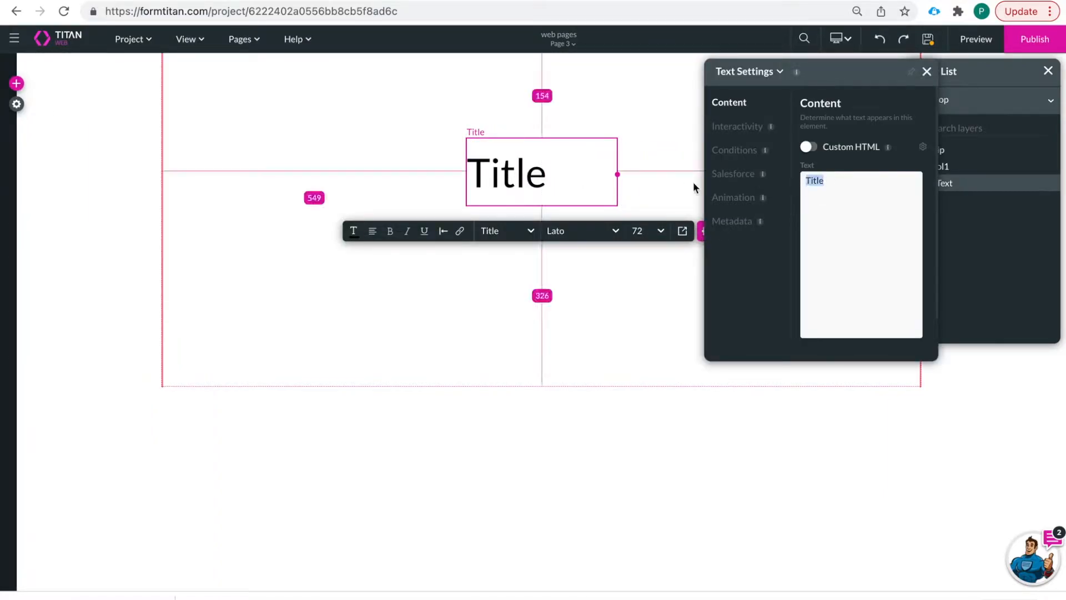
type("Page 3")
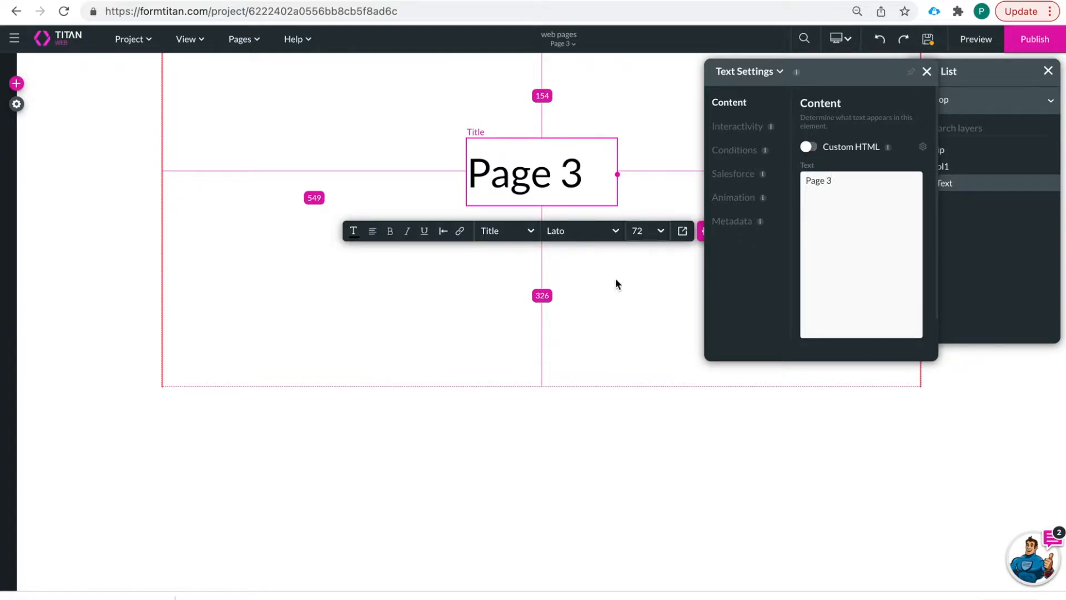
left_click(610, 301)
left_click(927, 39)
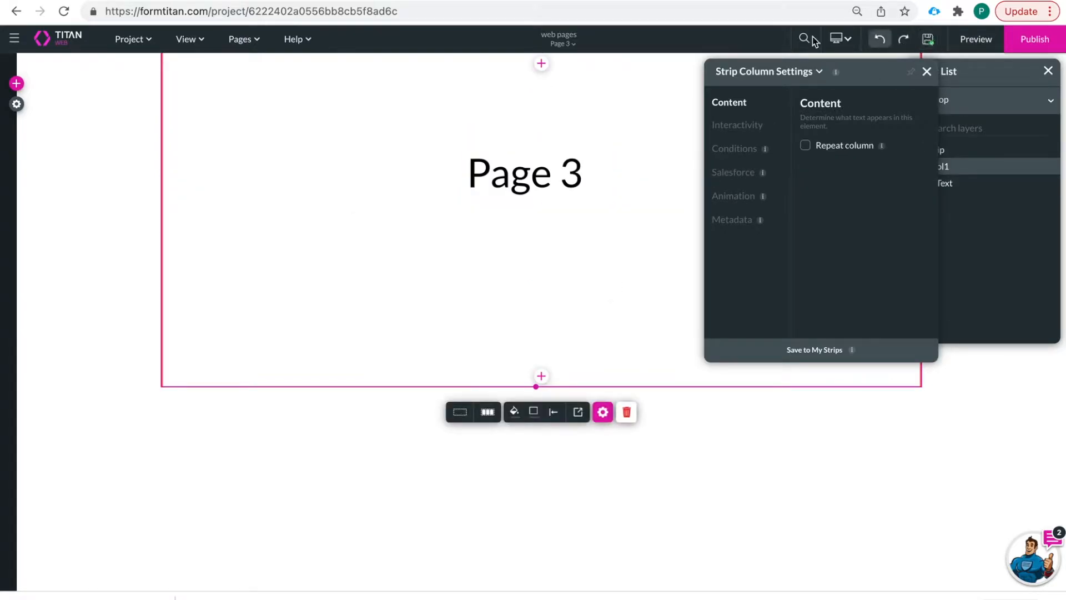
left_click(563, 43)
- On Page 2, add a Redirect / Go to Page node to the Open Page button's actions flow
left_click(539, 78)
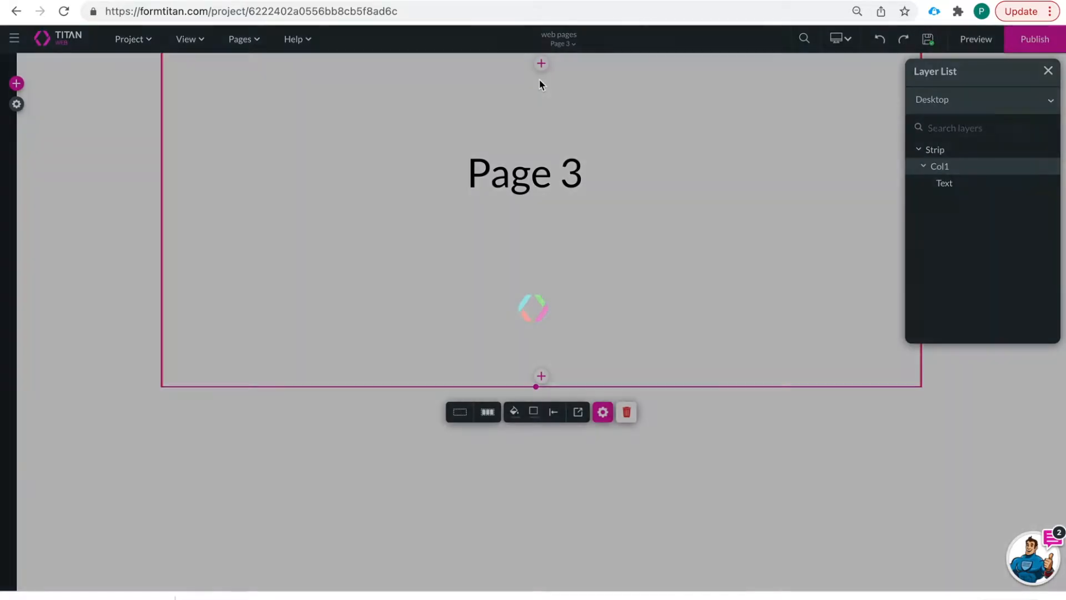
left_click(555, 297)
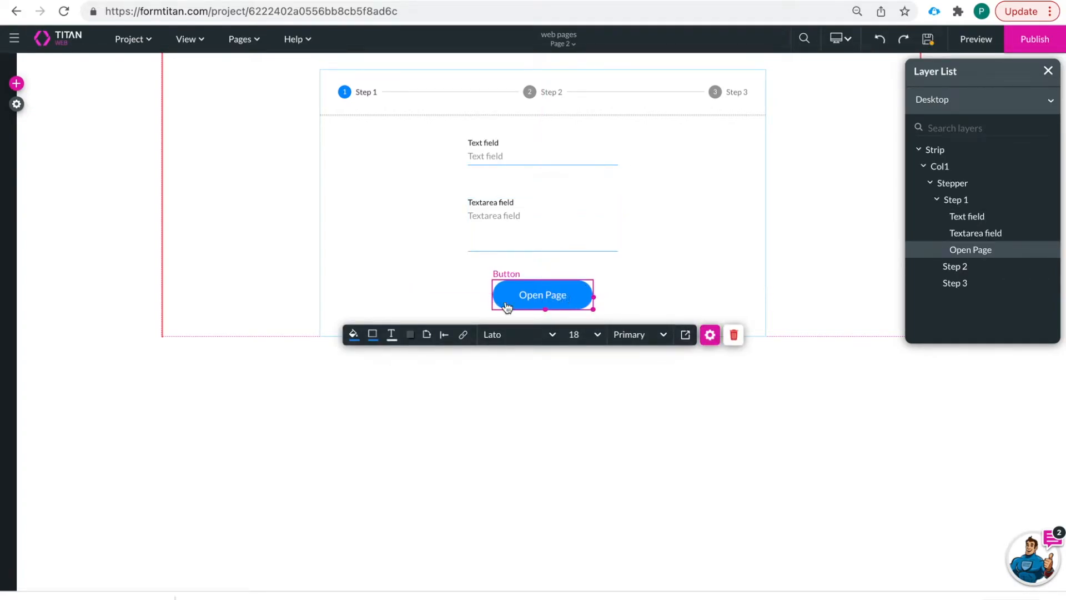
left_click(466, 336)
left_click(217, 101)
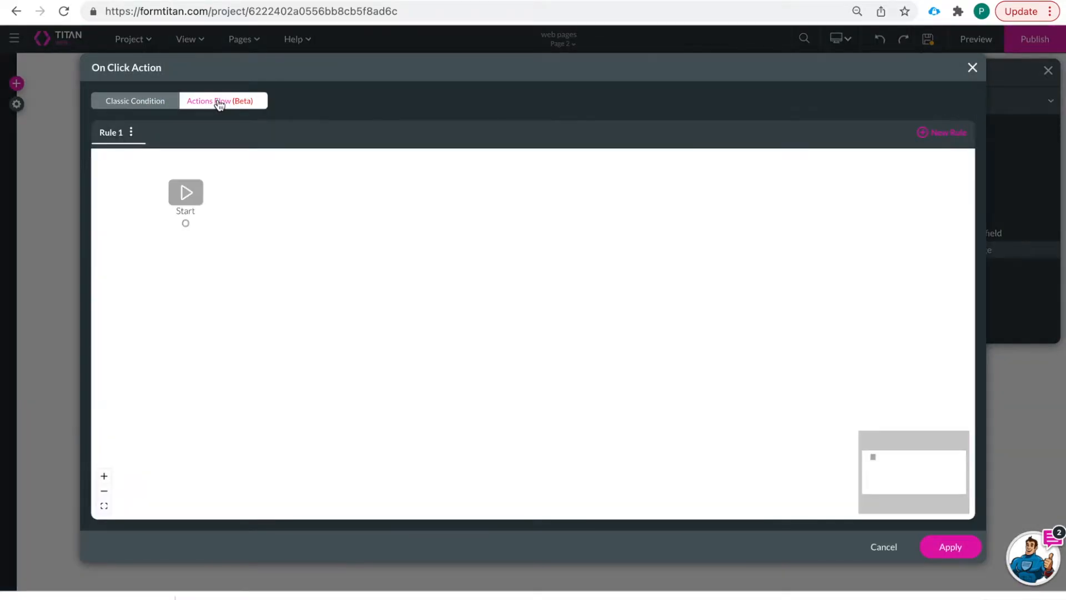
left_click(197, 224)
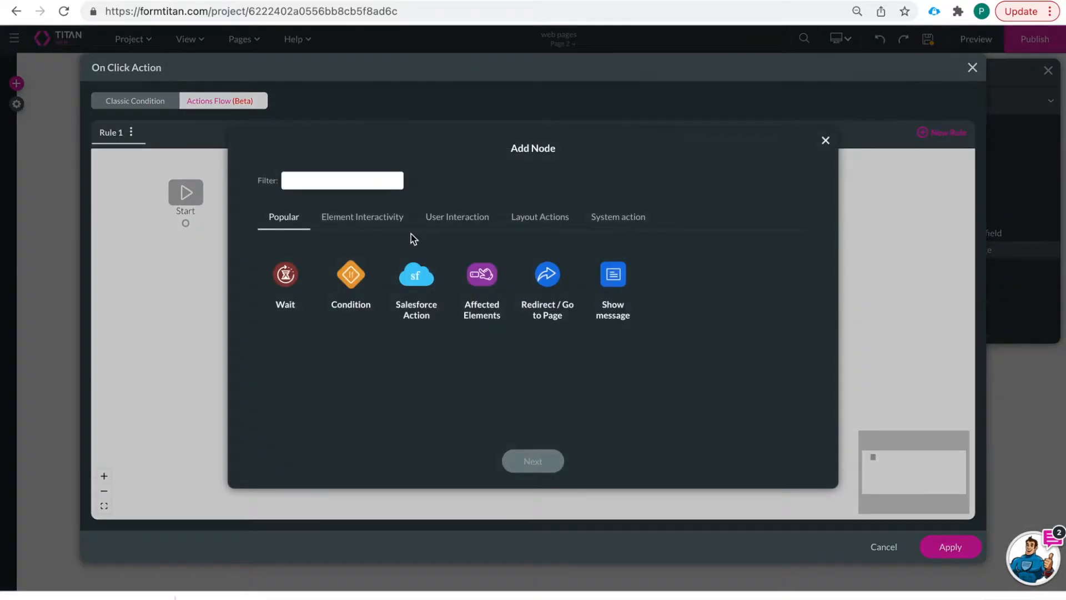
left_click(547, 275)
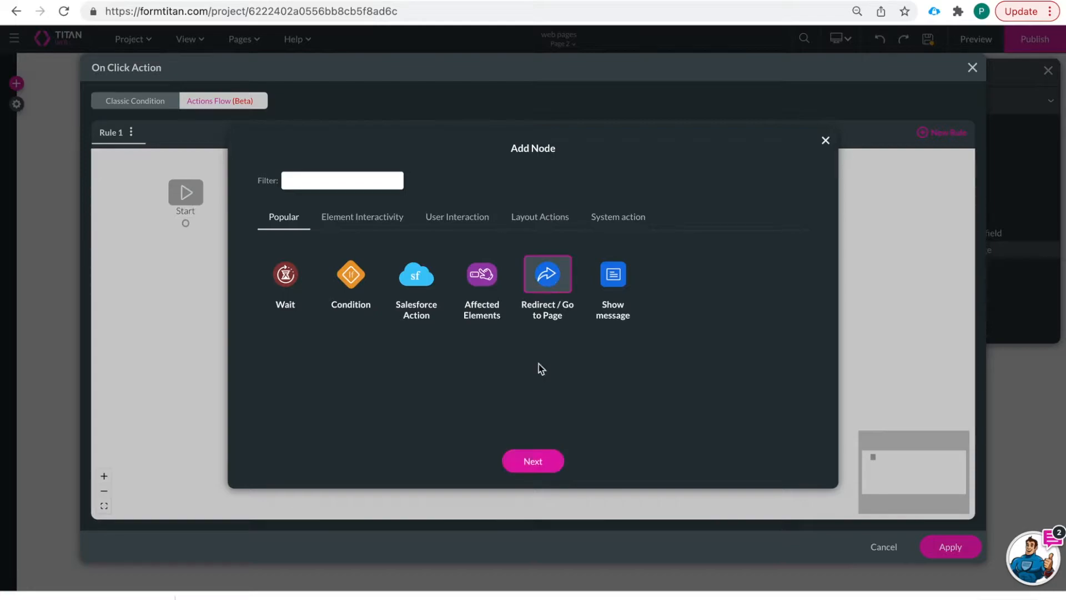
left_click(543, 462)
- Point the redirect to internal Page 3 opening in Parent, apply it, then switch to Home
left_click(299, 203)
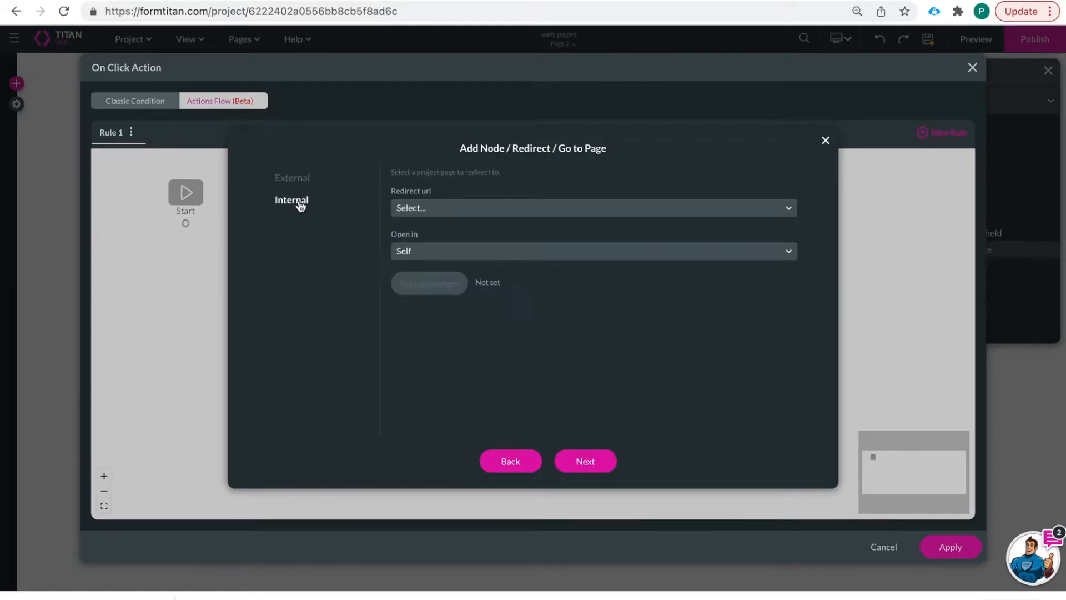
left_click(460, 213)
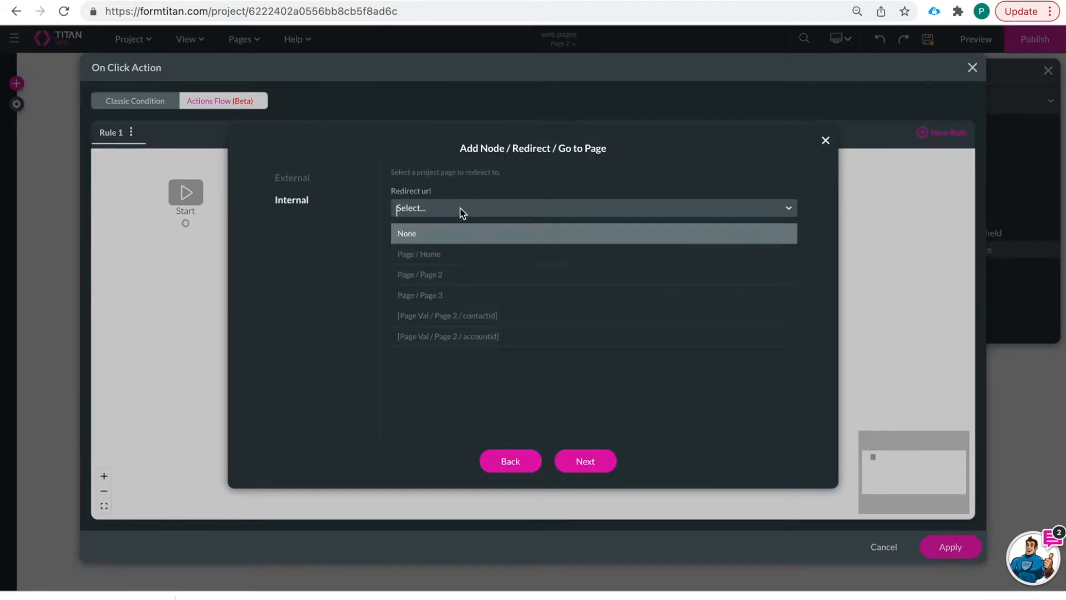
left_click(454, 295)
left_click(444, 256)
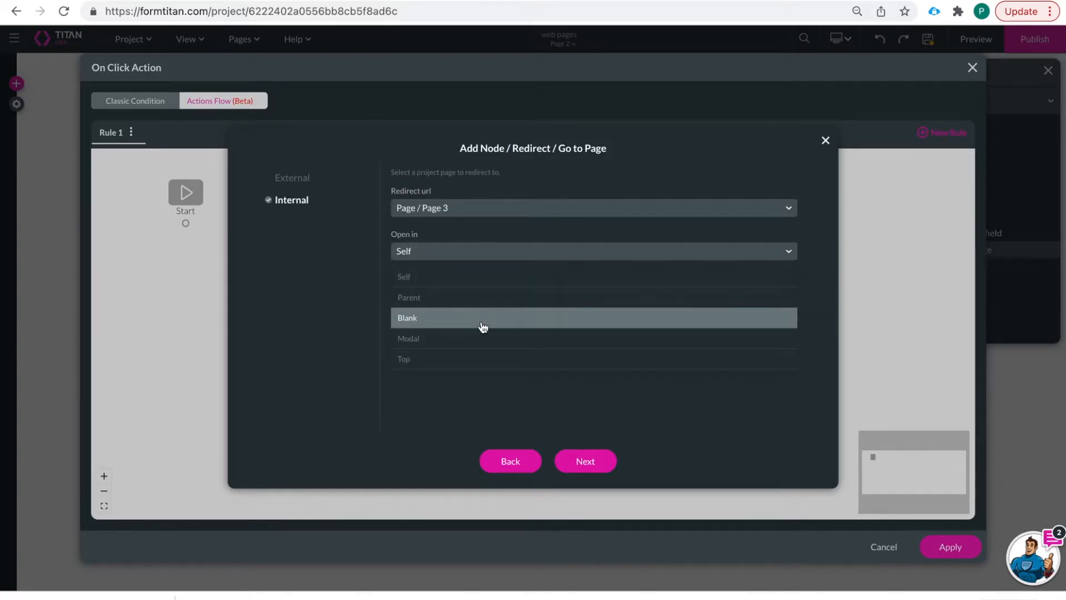
left_click(455, 303)
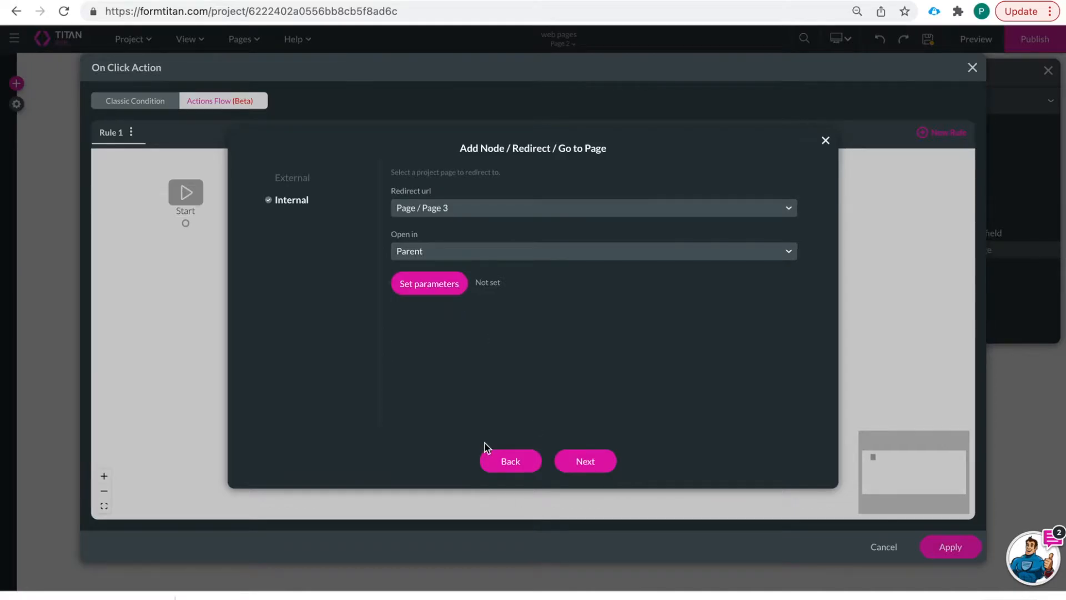
left_click(583, 460)
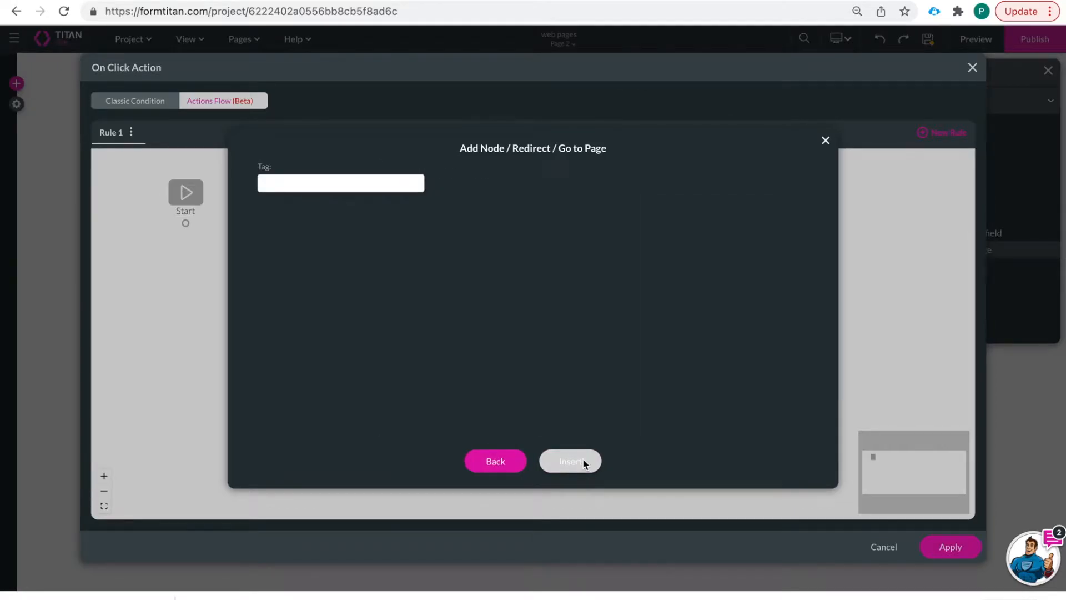
left_click(582, 460)
left_click(948, 546)
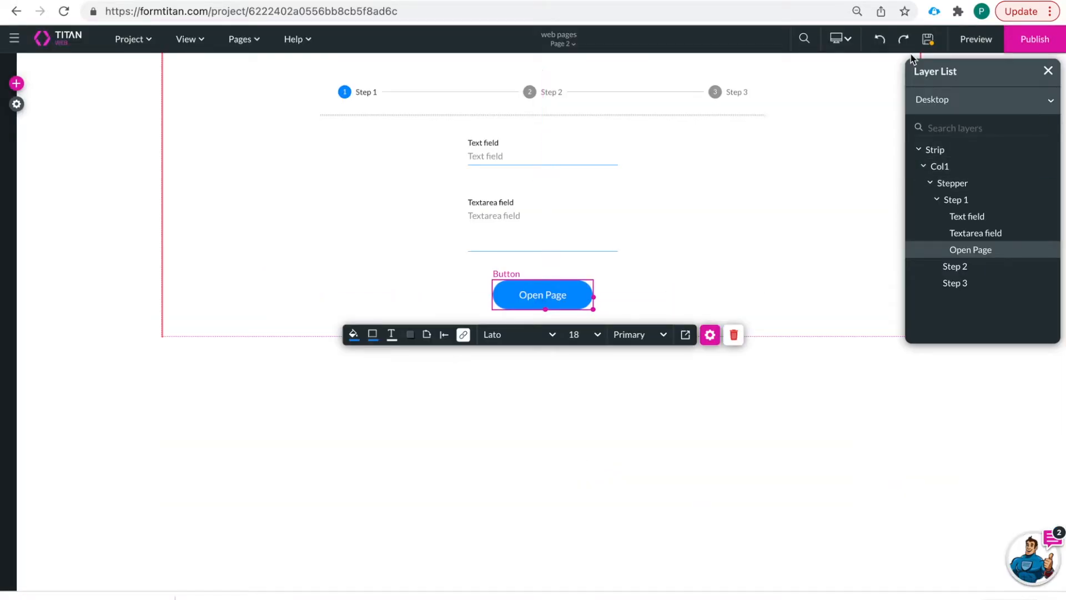
left_click(560, 45)
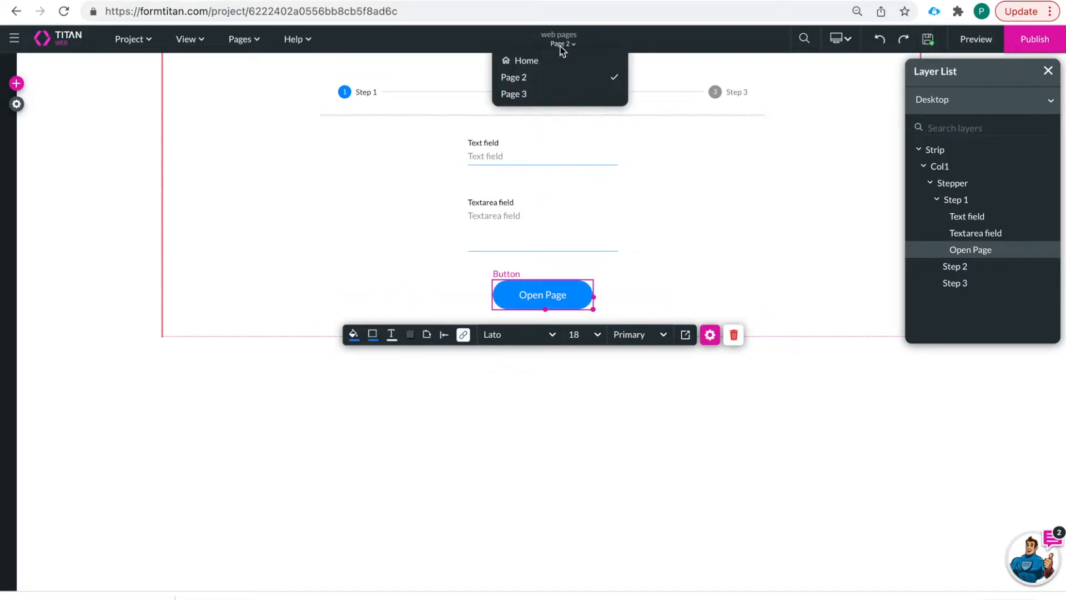
left_click(534, 61)
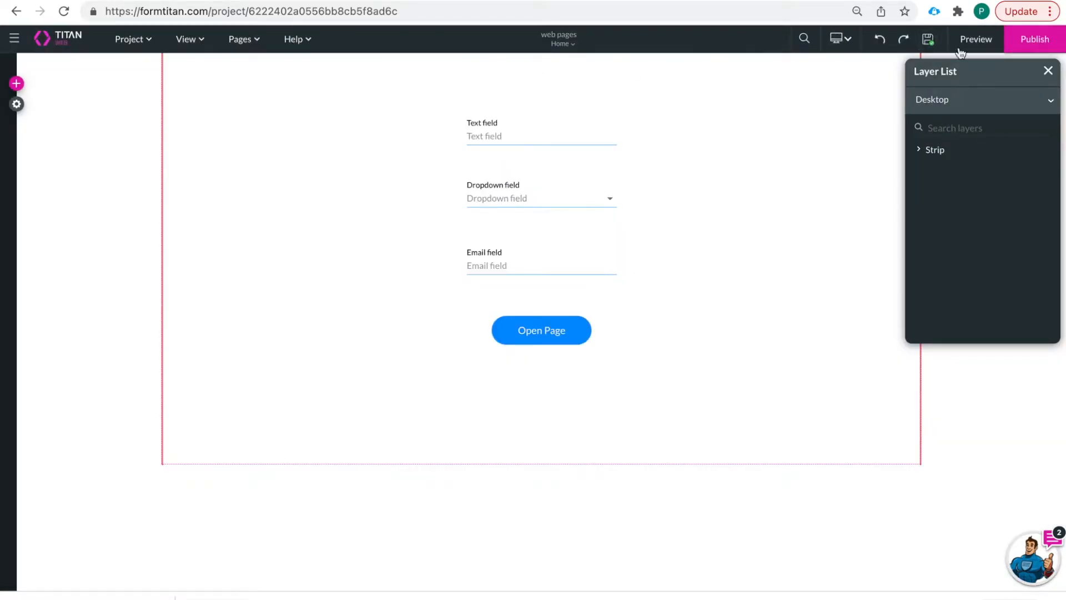
left_click(977, 40)
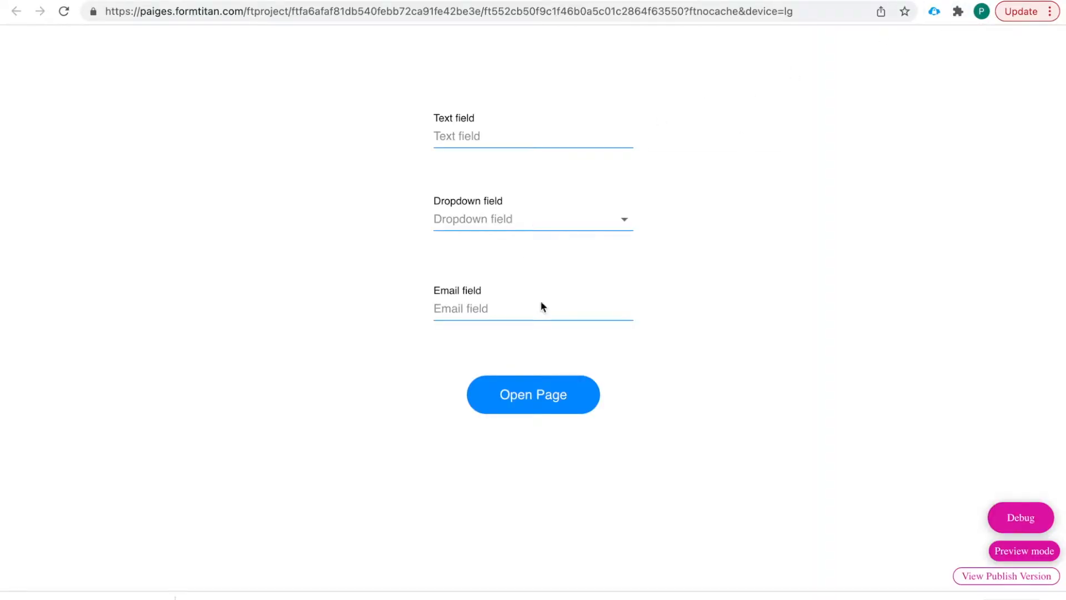
left_click(543, 407)
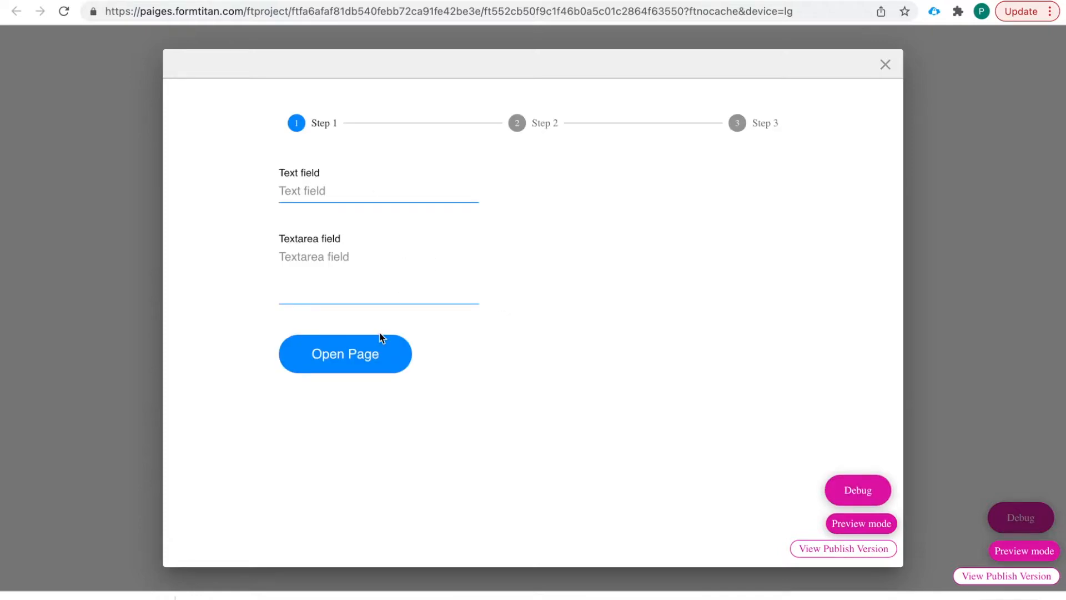
left_click(352, 360)
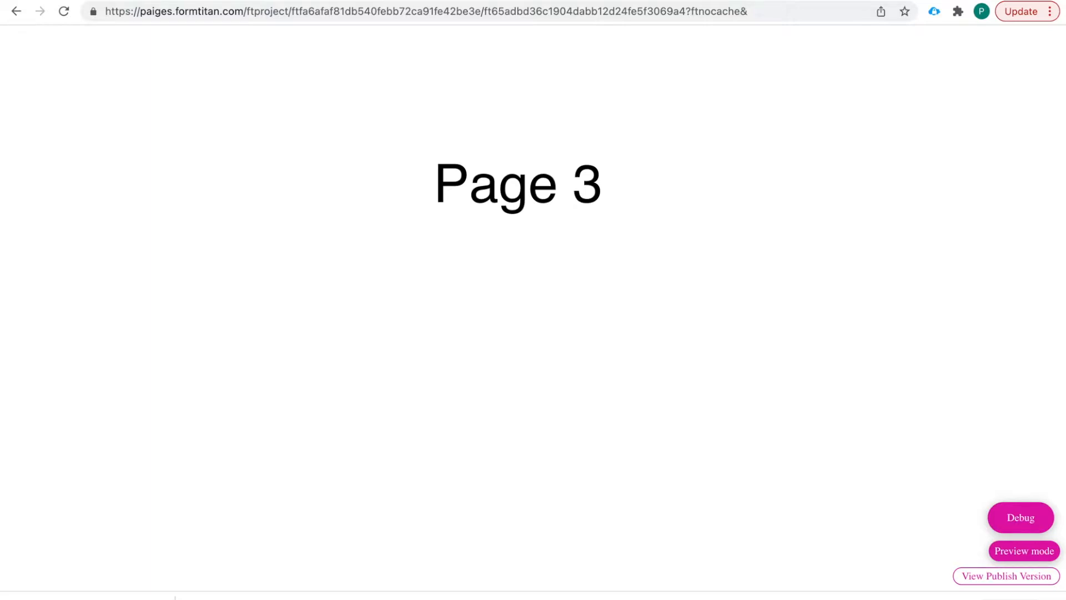
left_click(821, 1)
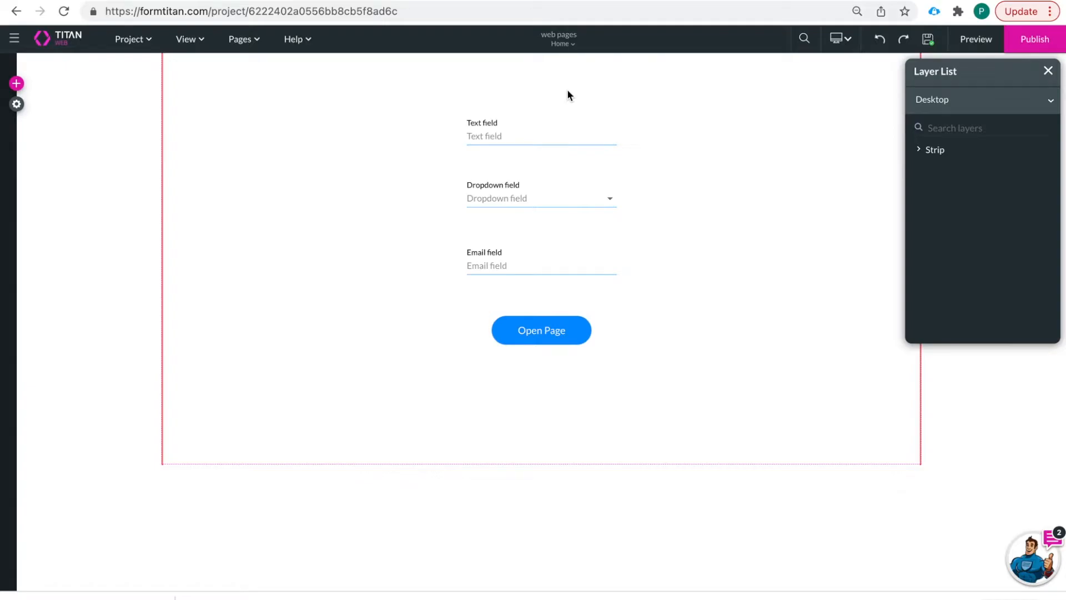
- On Page 2, change the Open Page button's Page 3 redirect from Parent to Modal and apply
left_click(562, 43)
left_click(539, 78)
left_click(557, 298)
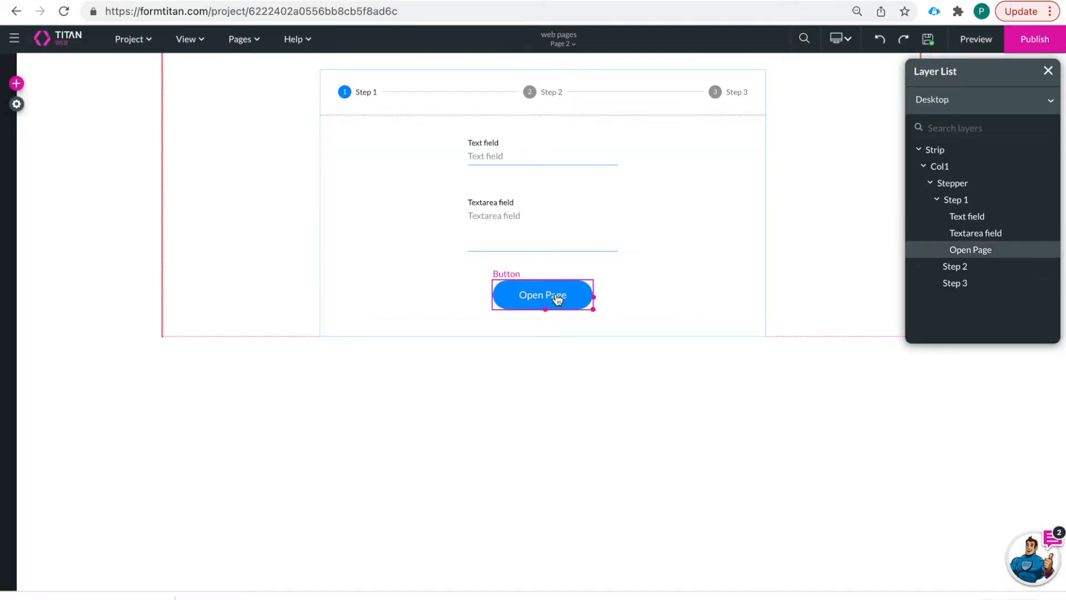
left_click(463, 335)
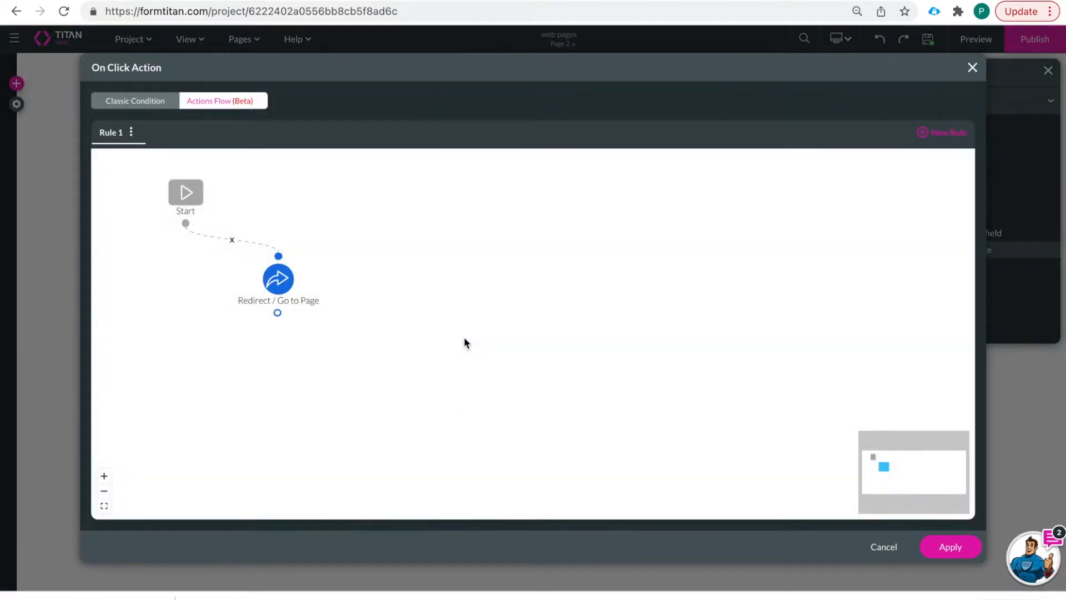
left_click(297, 282)
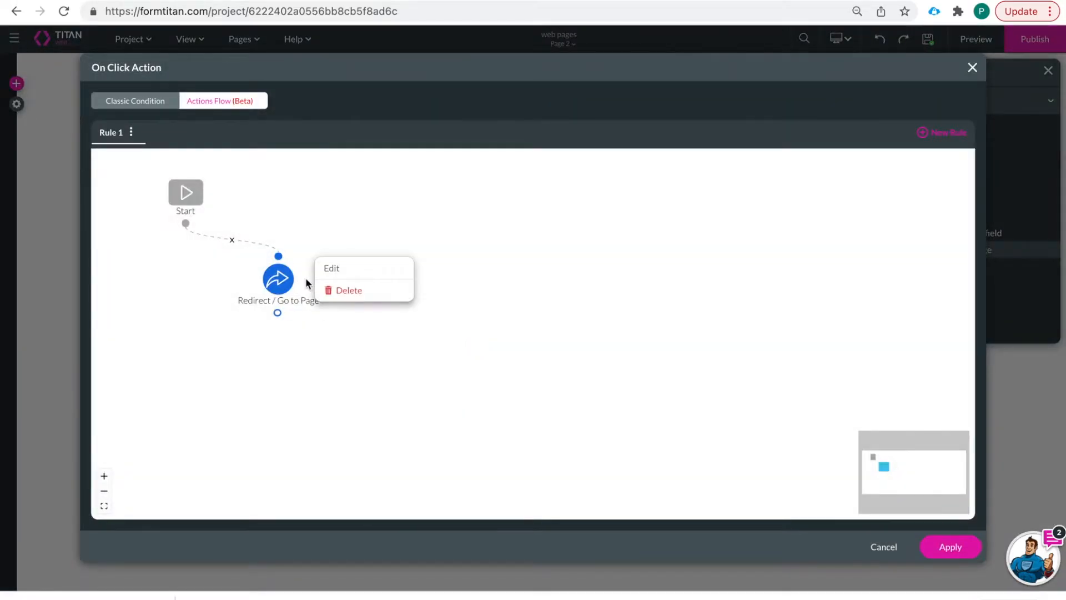
left_click(333, 268)
left_click(457, 252)
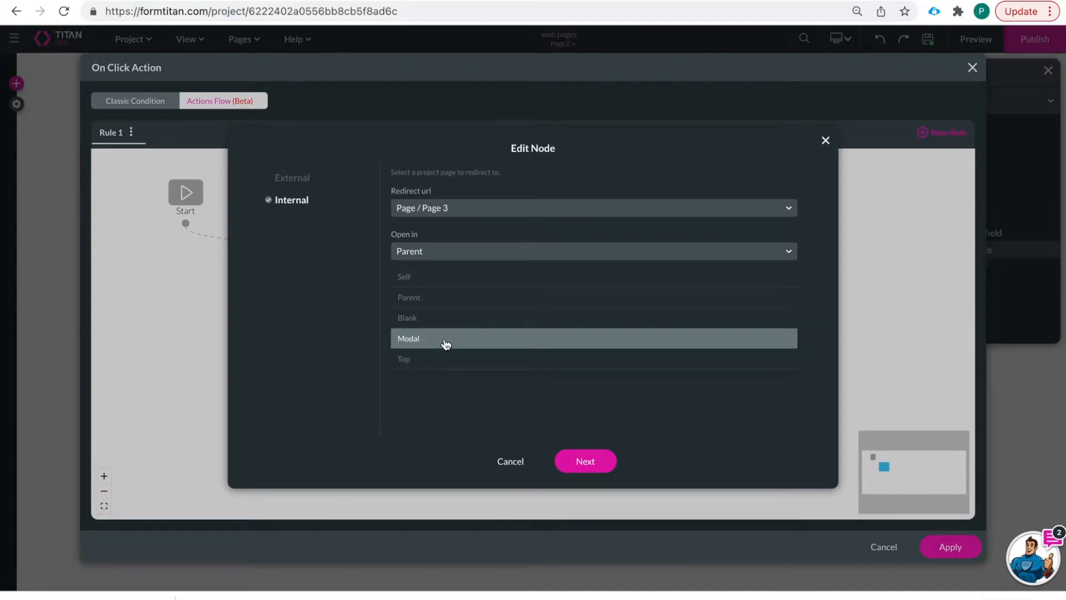
left_click(444, 338)
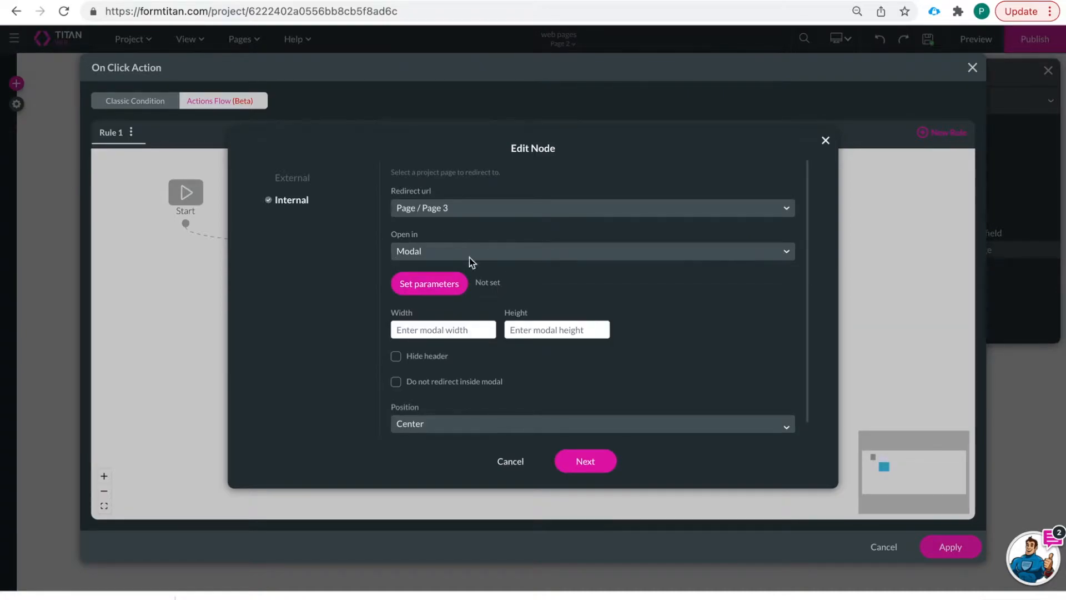
scroll(499, 391, "down", 1)
left_click(584, 452)
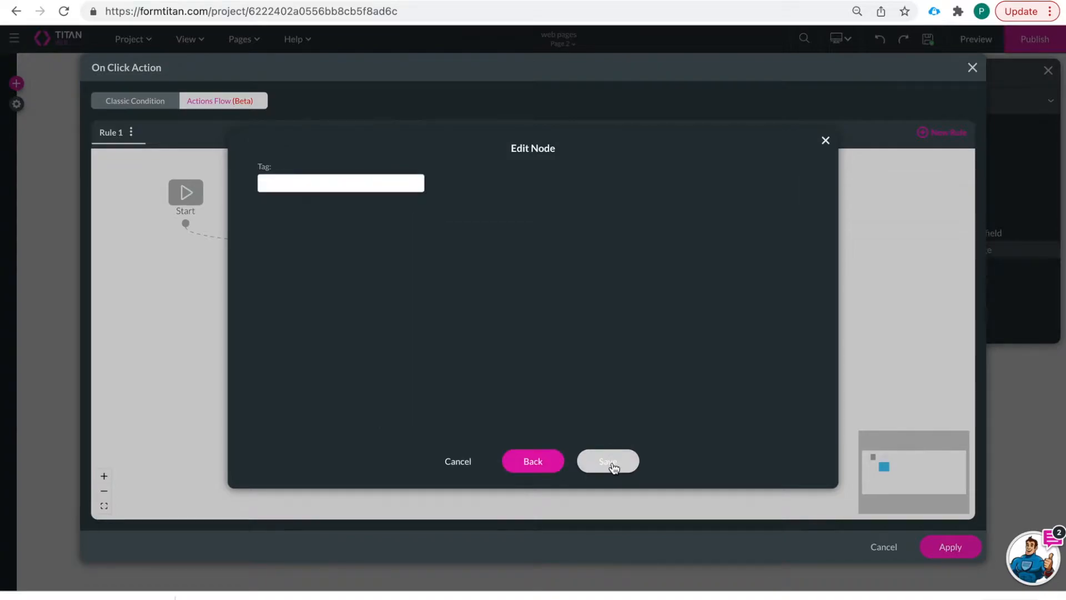
left_click(607, 462)
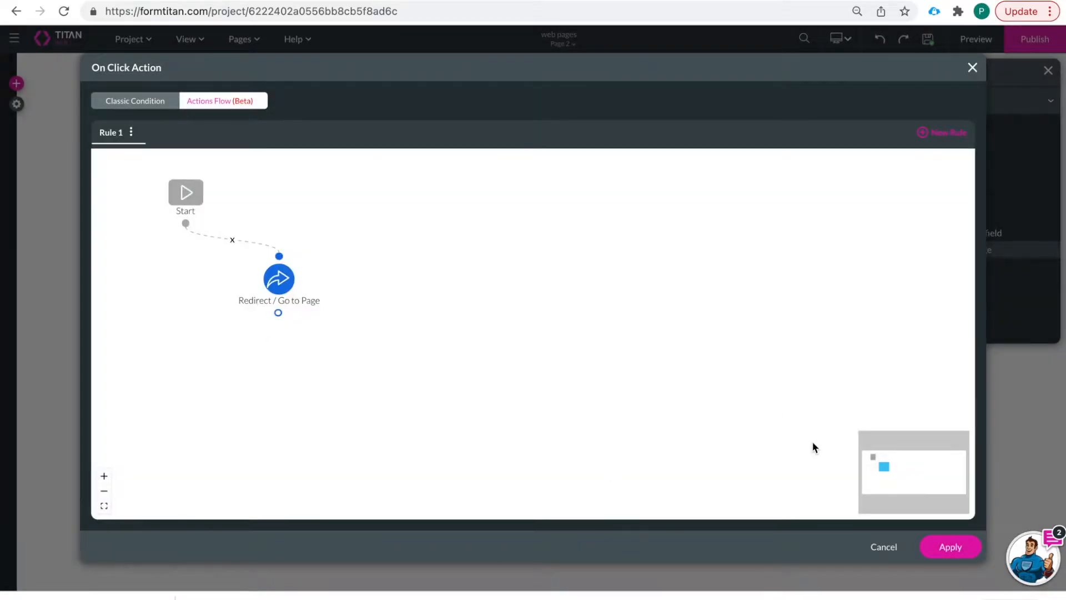
left_click(950, 546)
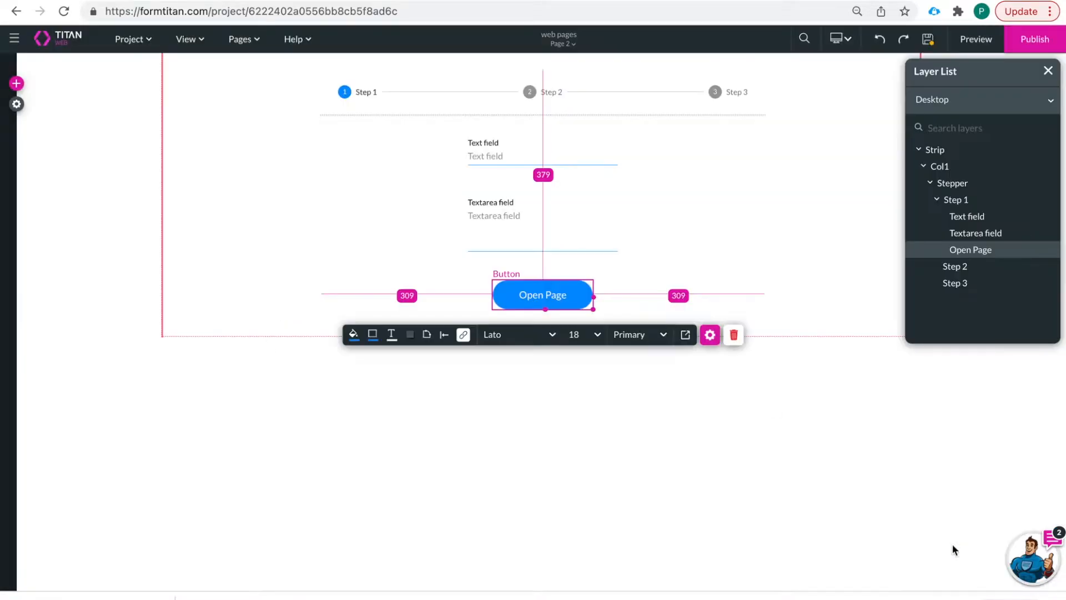
- Save Page 2, switch to Page 3 and place a primary button below its heading
left_click(560, 44)
left_click(552, 94)
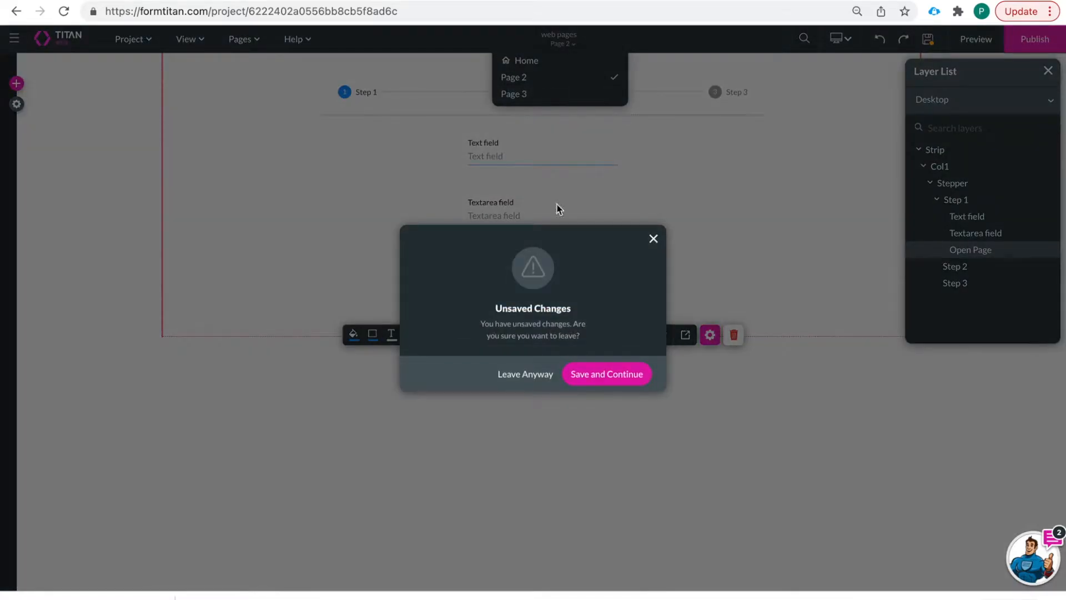
left_click(600, 370)
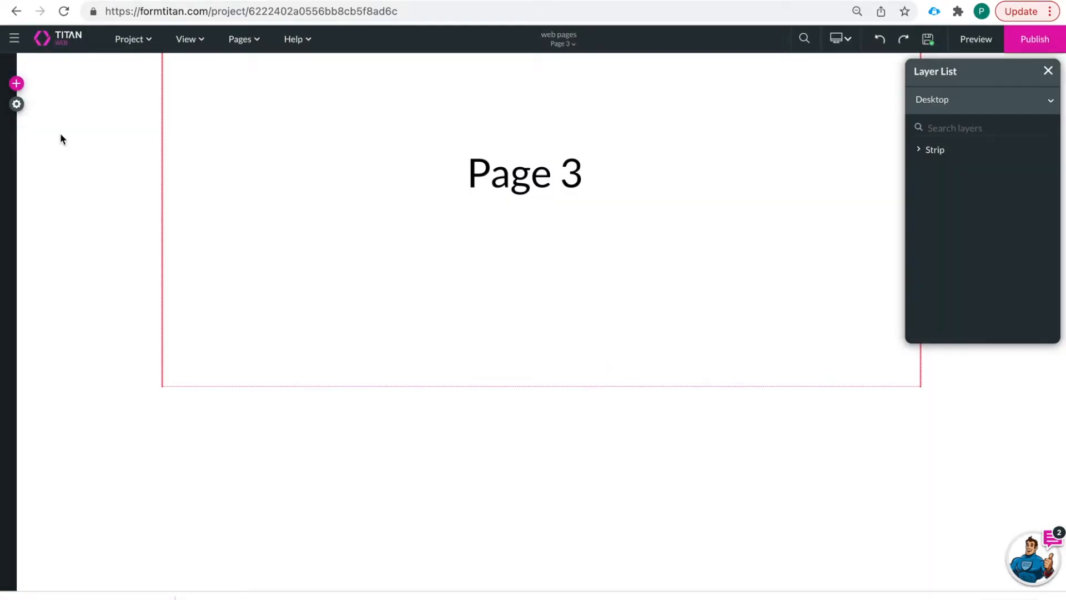
left_click(17, 85)
left_click(24, 119)
left_click_drag(118, 105, 566, 255)
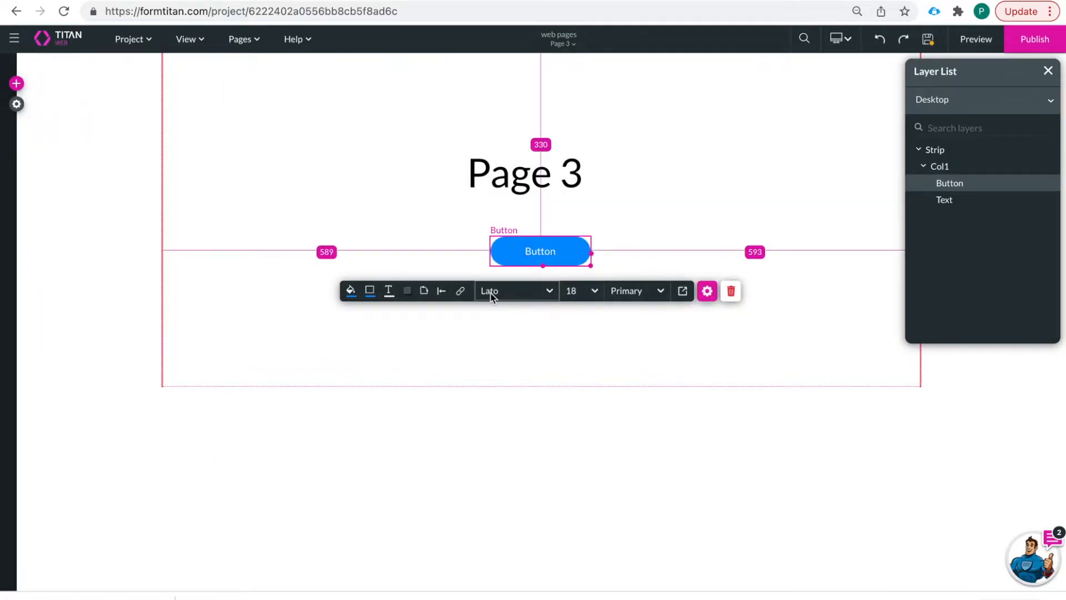
- Add a Redirect / Go to Page node to the new button's click actions flow
left_click(460, 291)
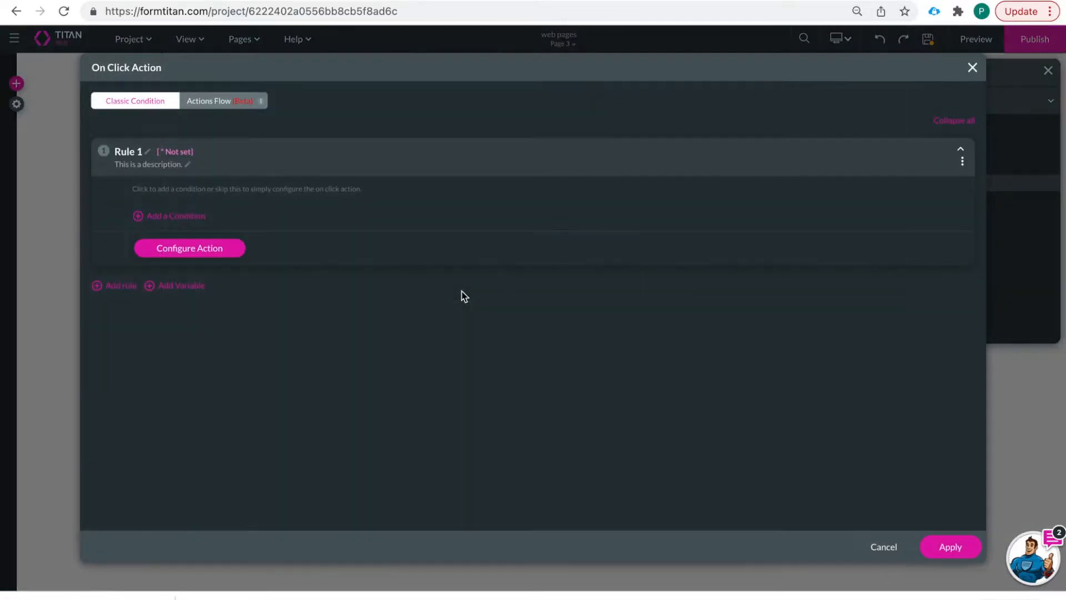
left_click(219, 109)
left_click(189, 223)
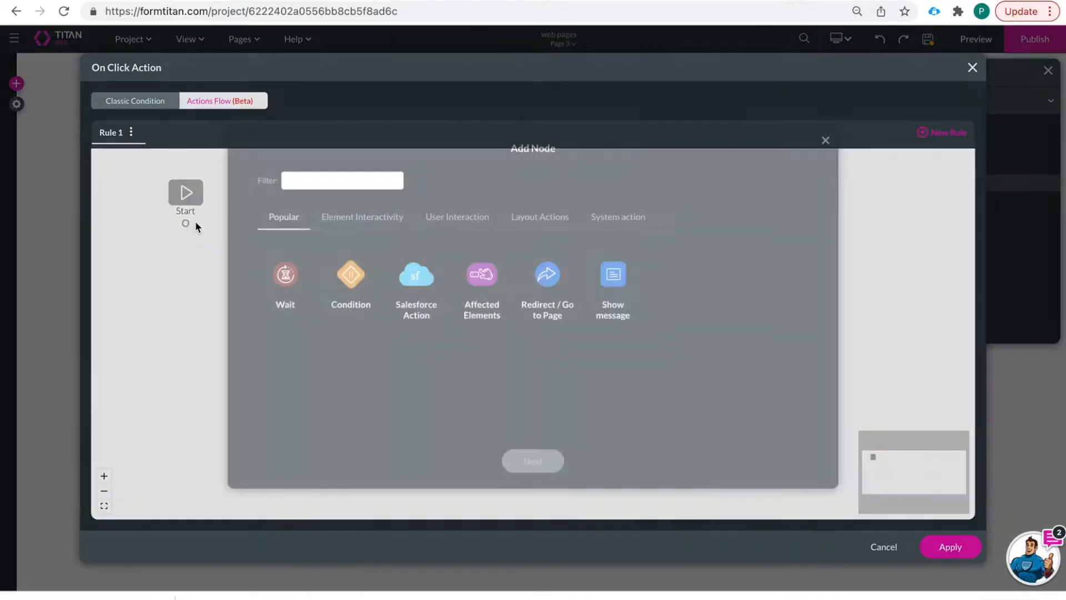
left_click(547, 277)
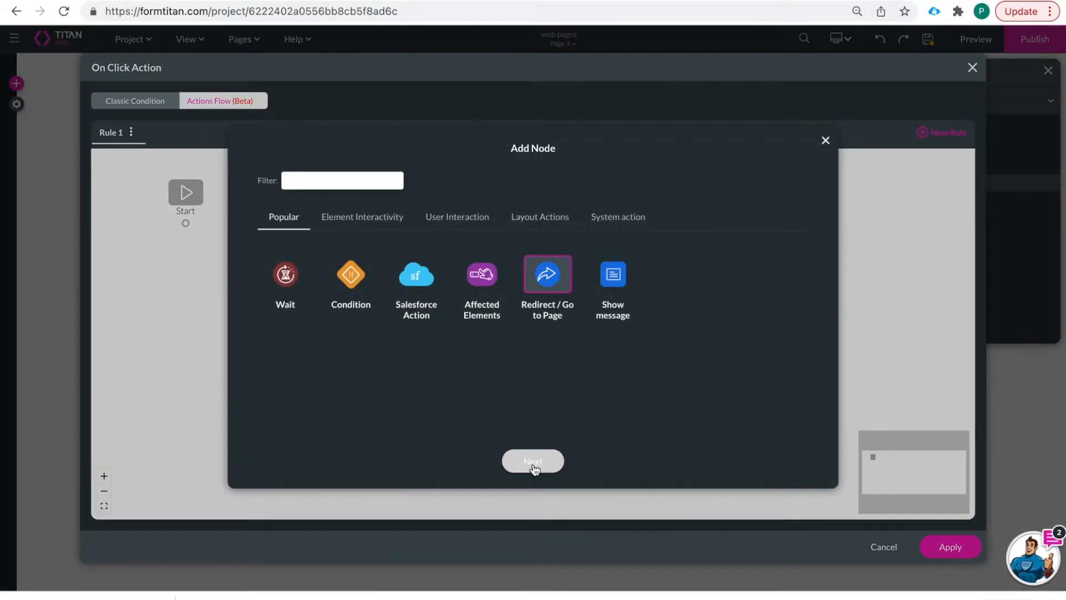
left_click(533, 461)
- Redirect internally to Page 2 opening in Top, name the node 'REdirect to', and apply
left_click(294, 205)
left_click(417, 208)
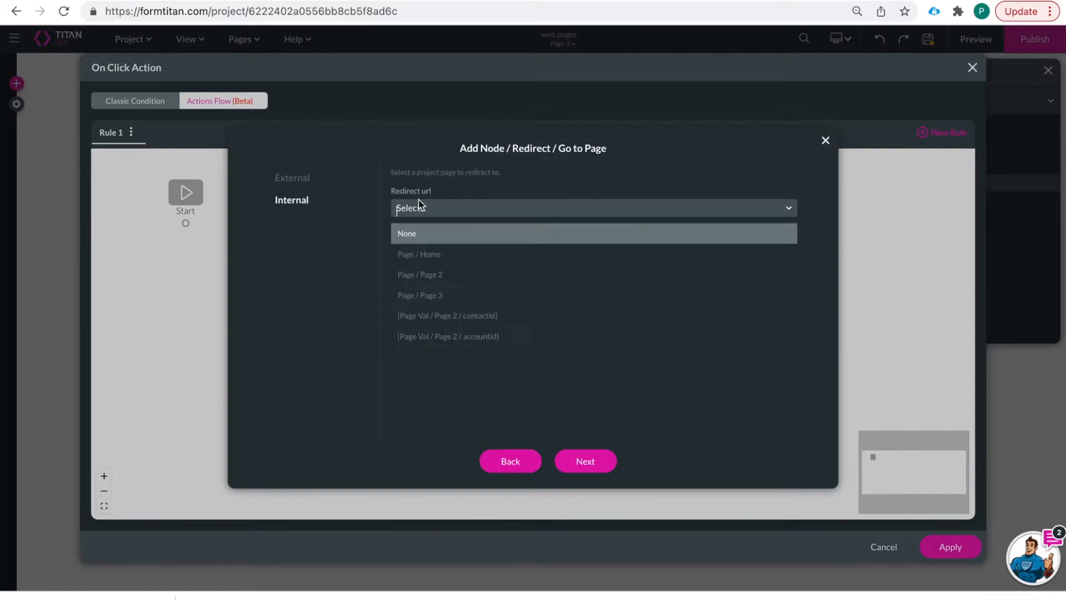
left_click(447, 275)
left_click(471, 250)
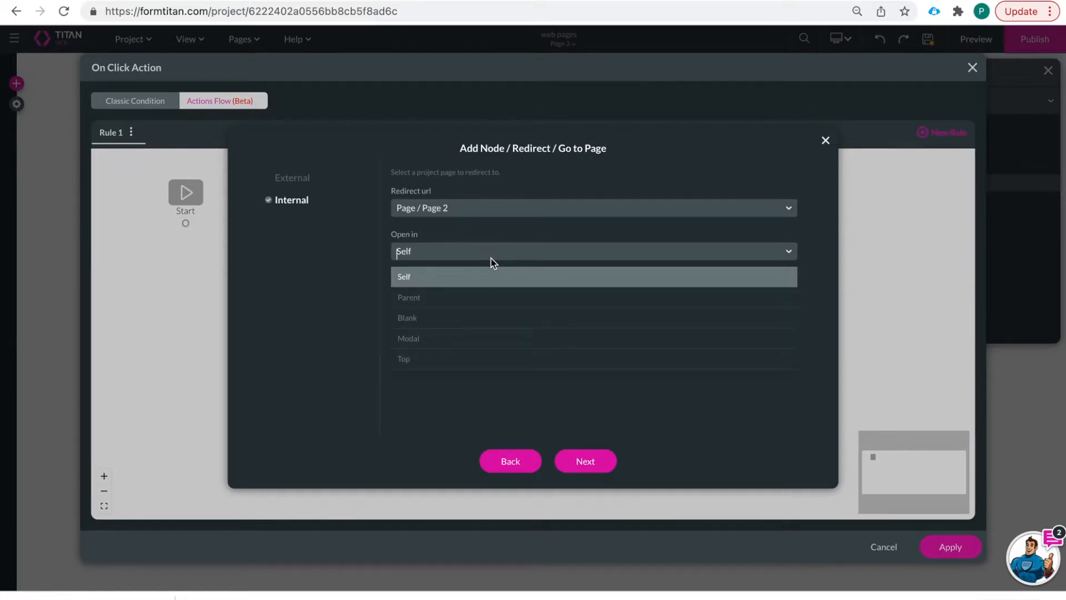
left_click(486, 358)
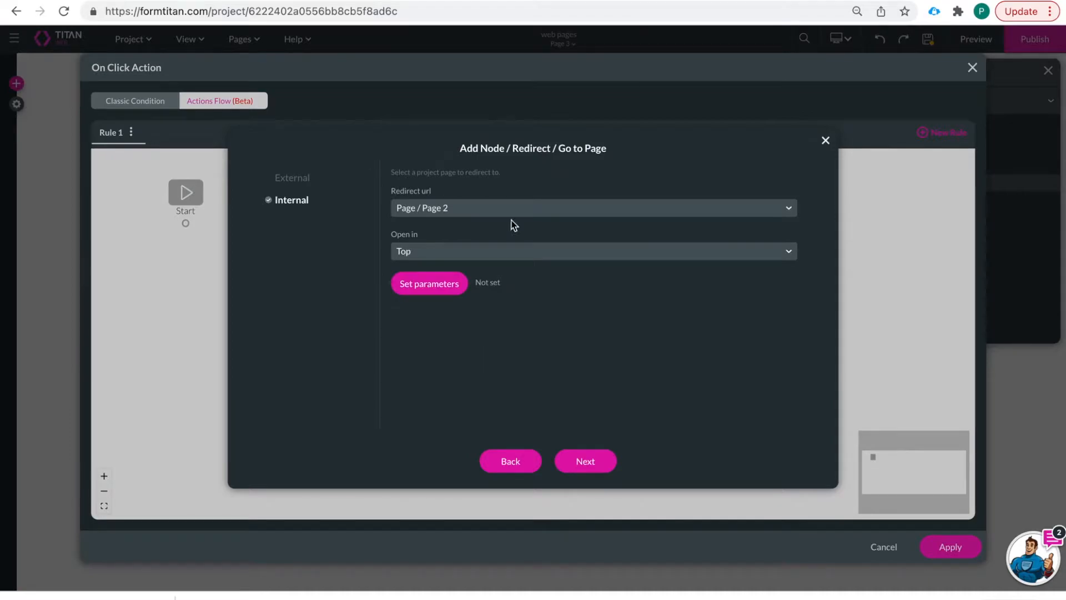
left_click(583, 463)
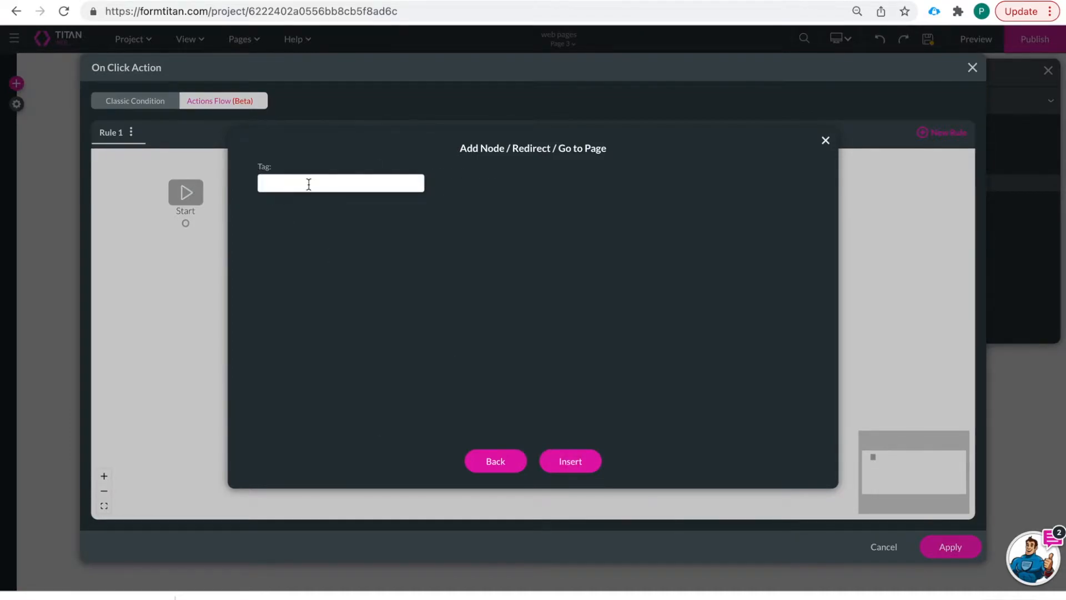
type("REdirect to")
left_click(571, 460)
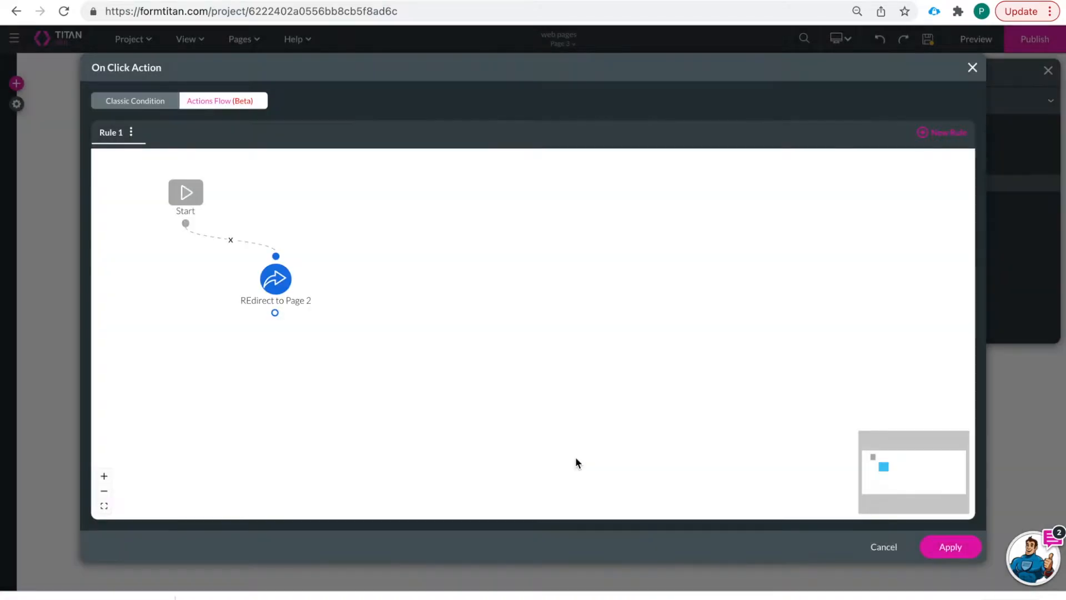
left_click(948, 546)
- Save the project, switch to the Home page and open its live preview
left_click(926, 46)
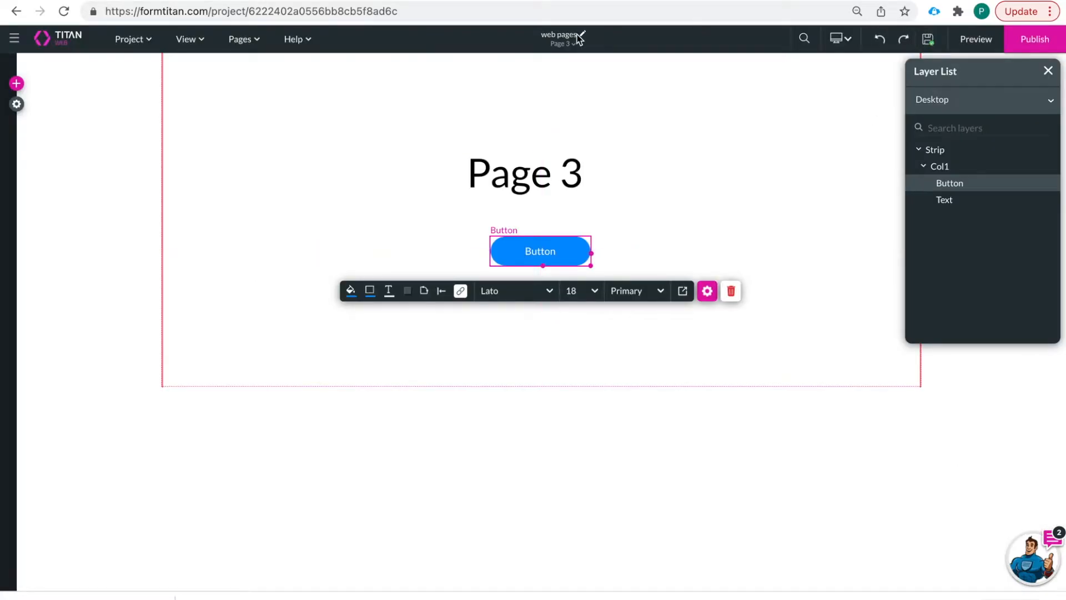
left_click(564, 45)
left_click(546, 65)
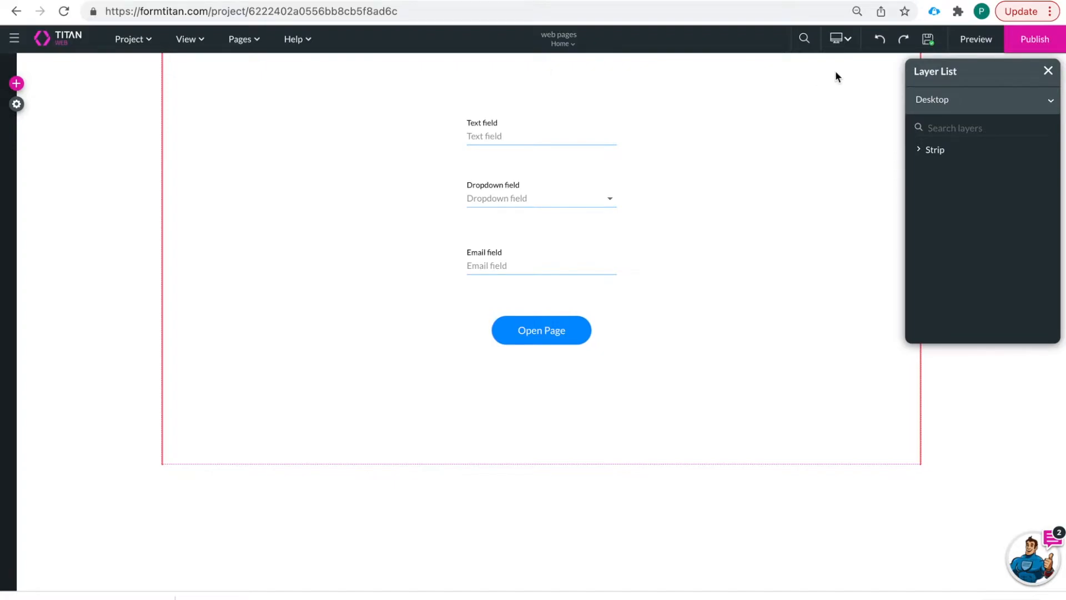
left_click(976, 40)
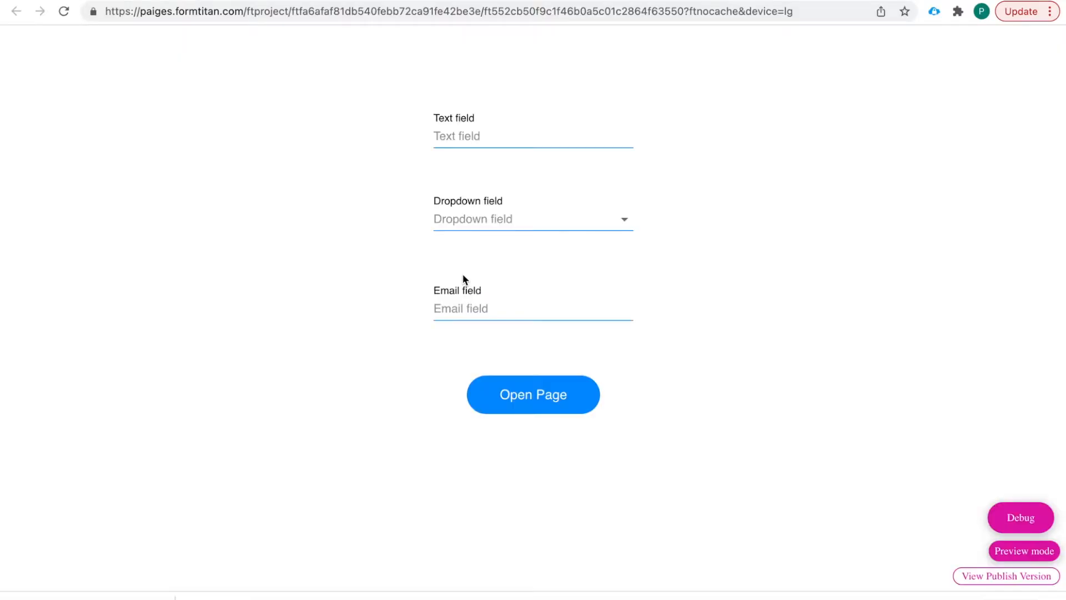
left_click(540, 399)
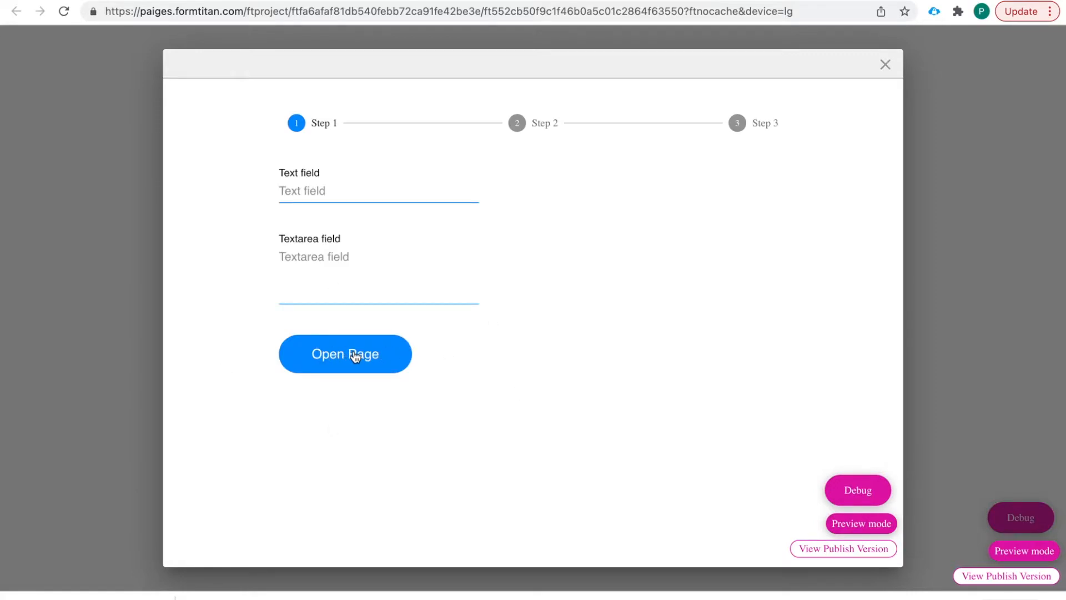
left_click(349, 359)
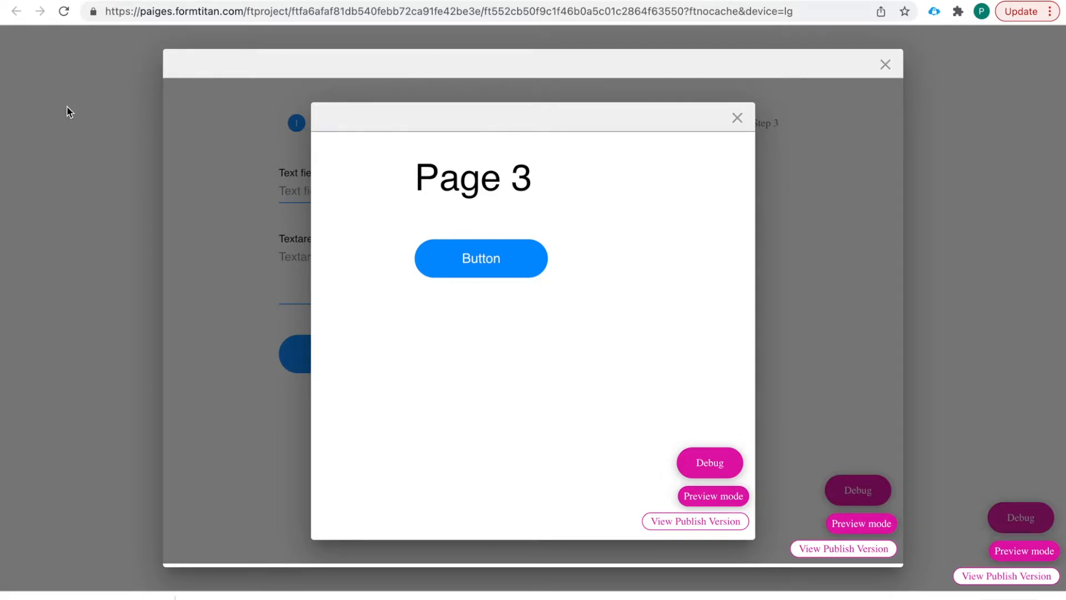
left_click(468, 265)
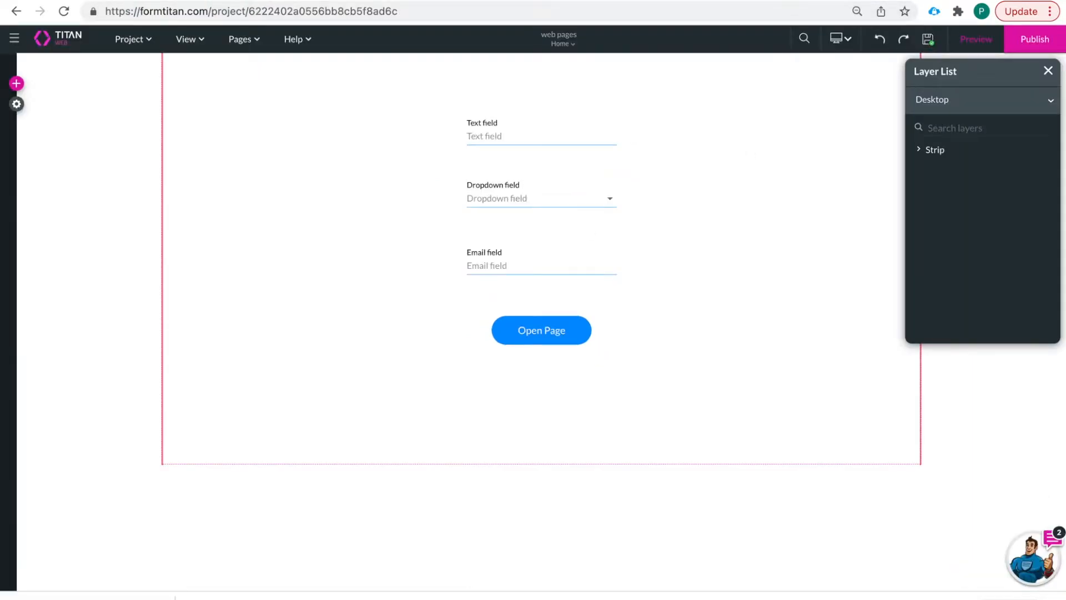
- On Page 2, show the stepper's Step 2 and enlarge the stepper wider and taller
left_click(562, 45)
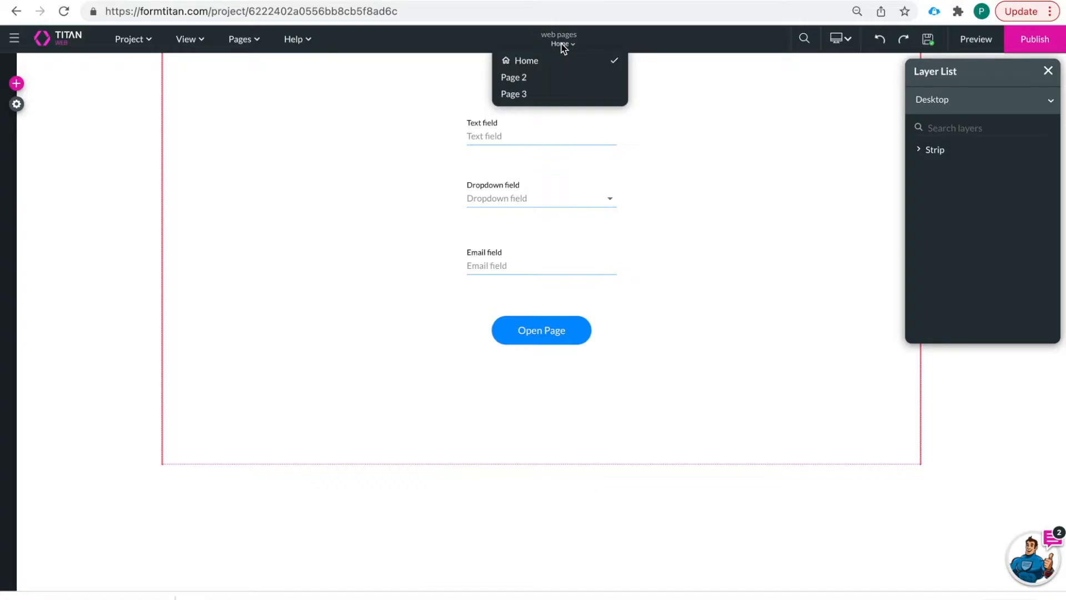
left_click(543, 78)
left_click(553, 98)
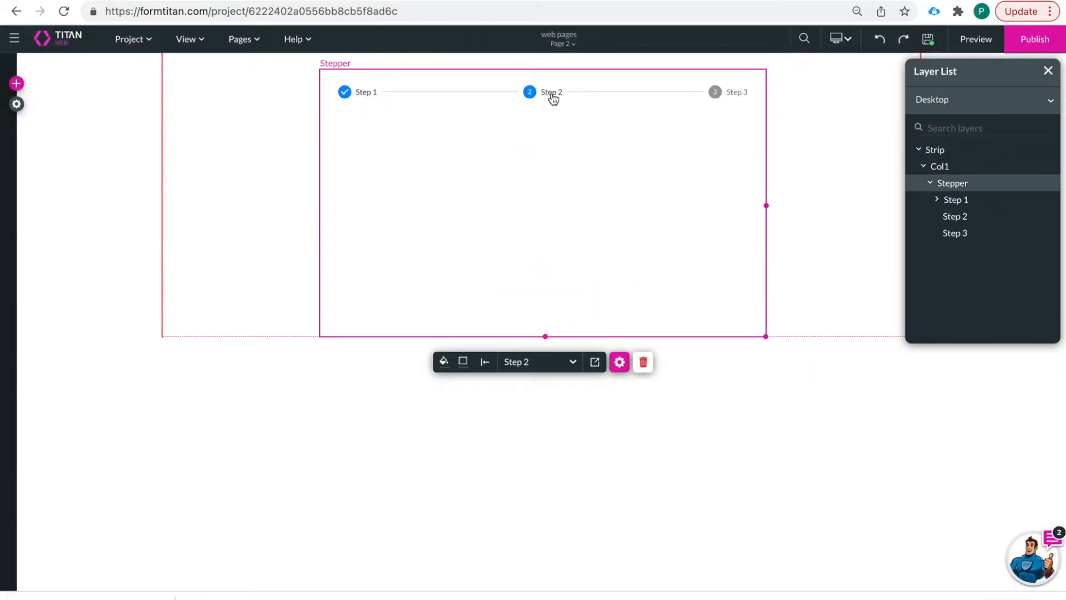
left_click_drag(765, 204, 864, 205)
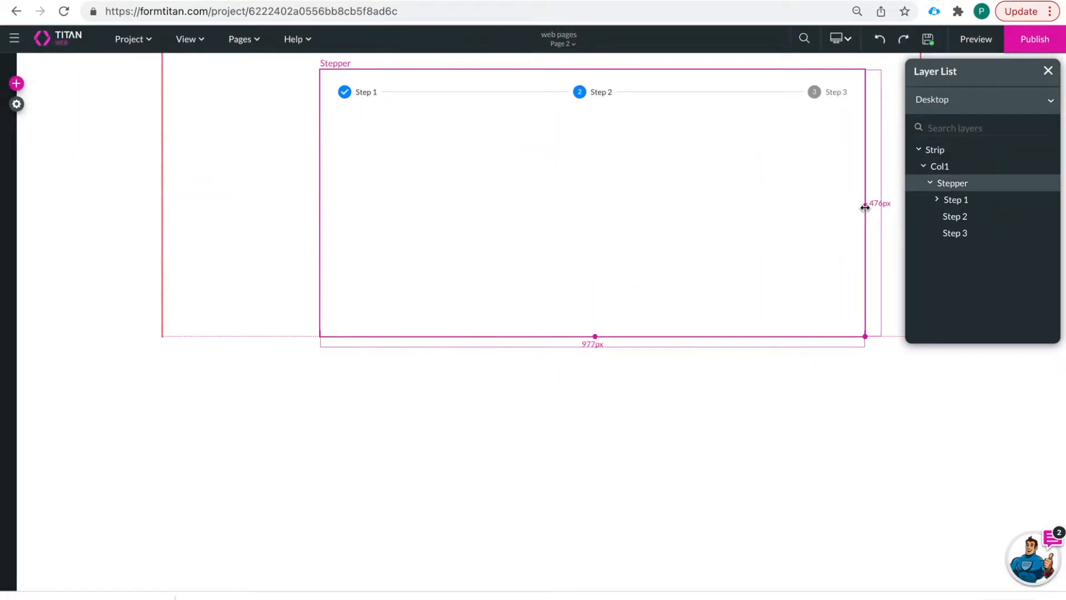
left_click_drag(438, 202, 385, 200)
left_click_drag(544, 335, 547, 498)
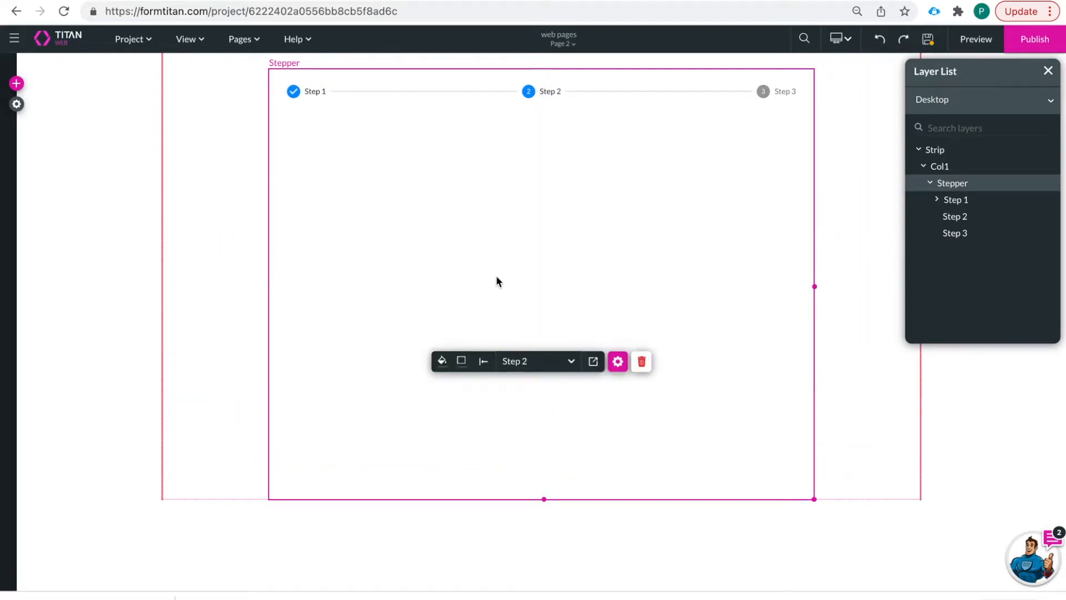
- Drag a Power Table from the Table elements into the stepper's Step 2
left_click(16, 84)
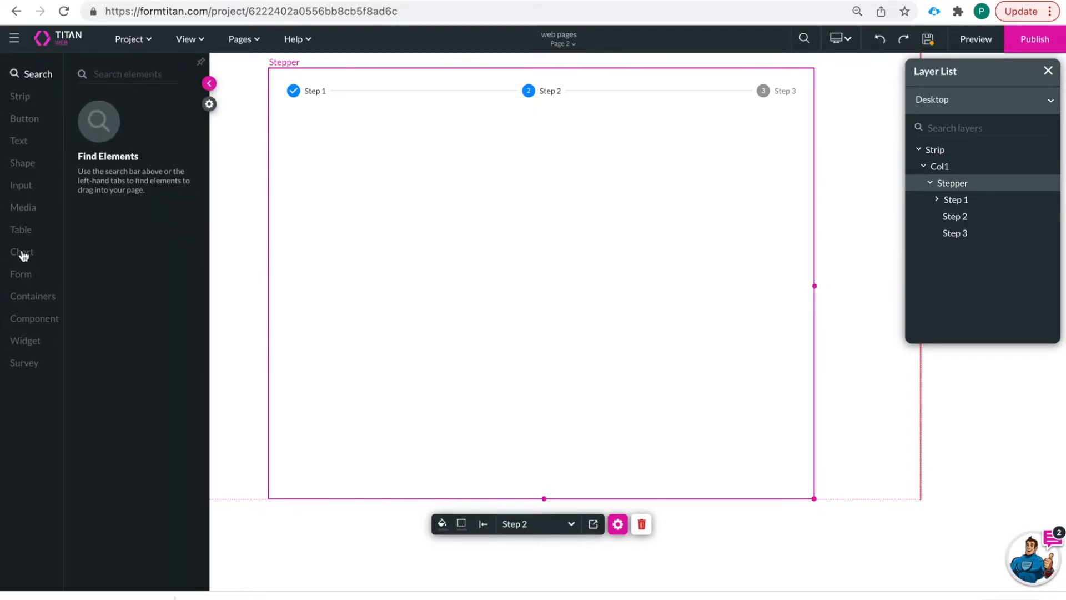
left_click(21, 230)
left_click_drag(130, 241, 444, 232)
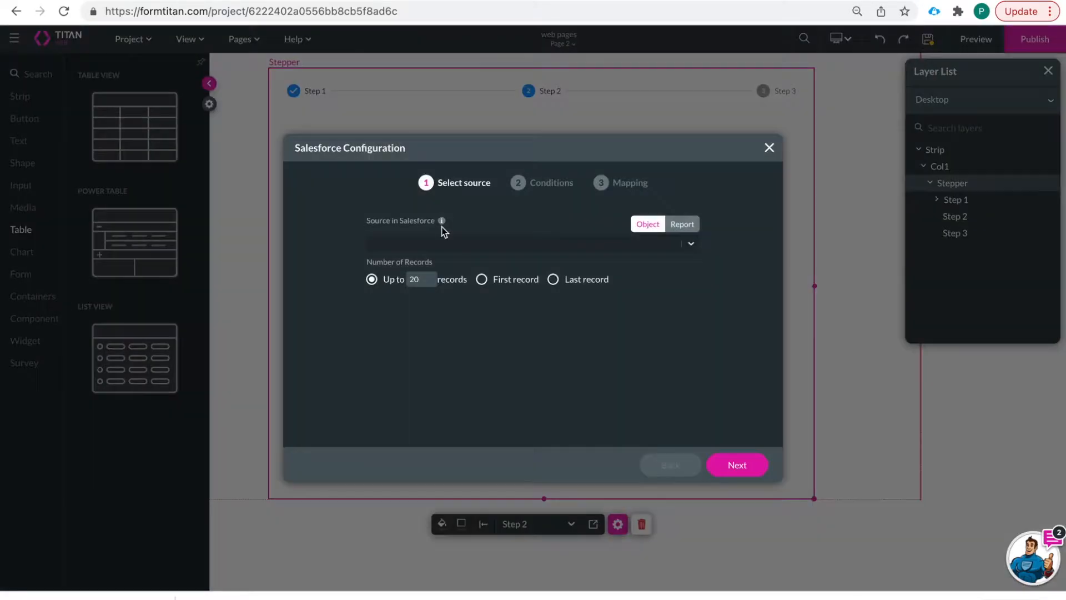
- Choose Salesforce Account as the table's source object and advance to column mapping
left_click(453, 244)
type("a")
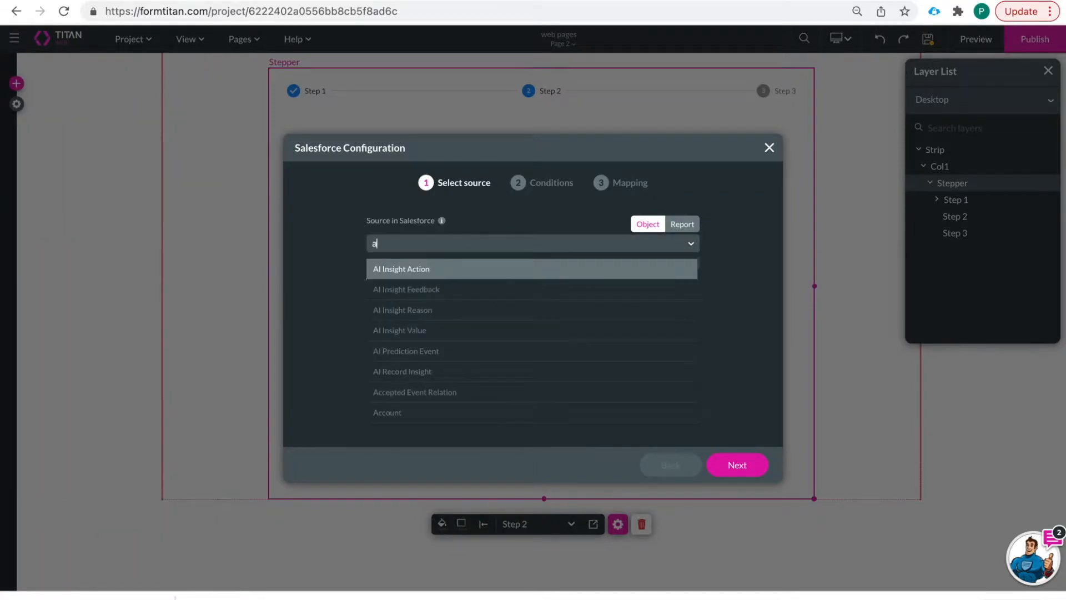
type("ccounts")
key("BackSpace")
left_click(449, 273)
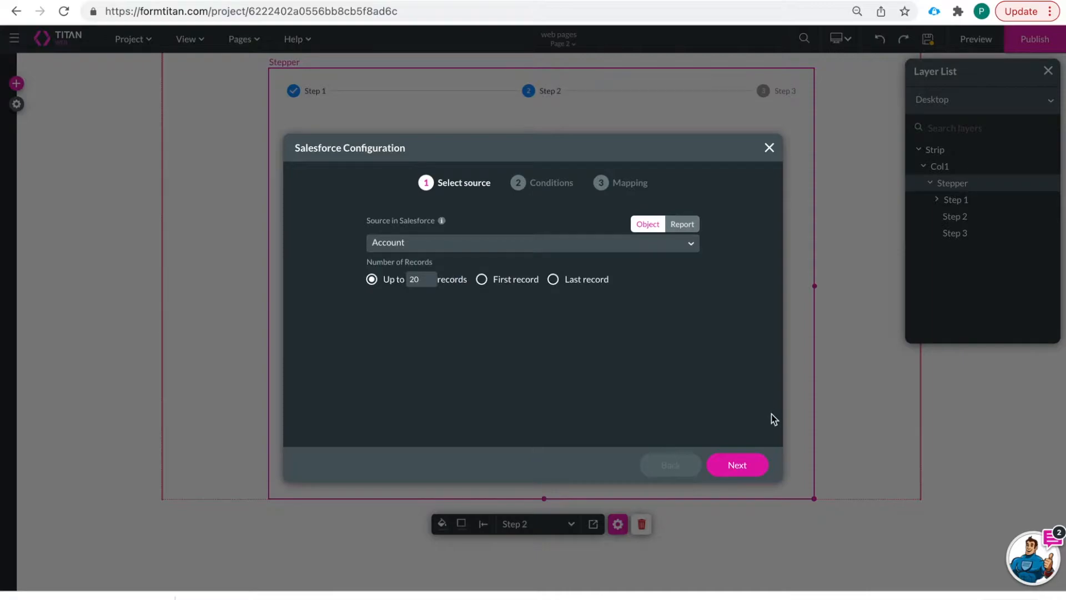
left_click(738, 467)
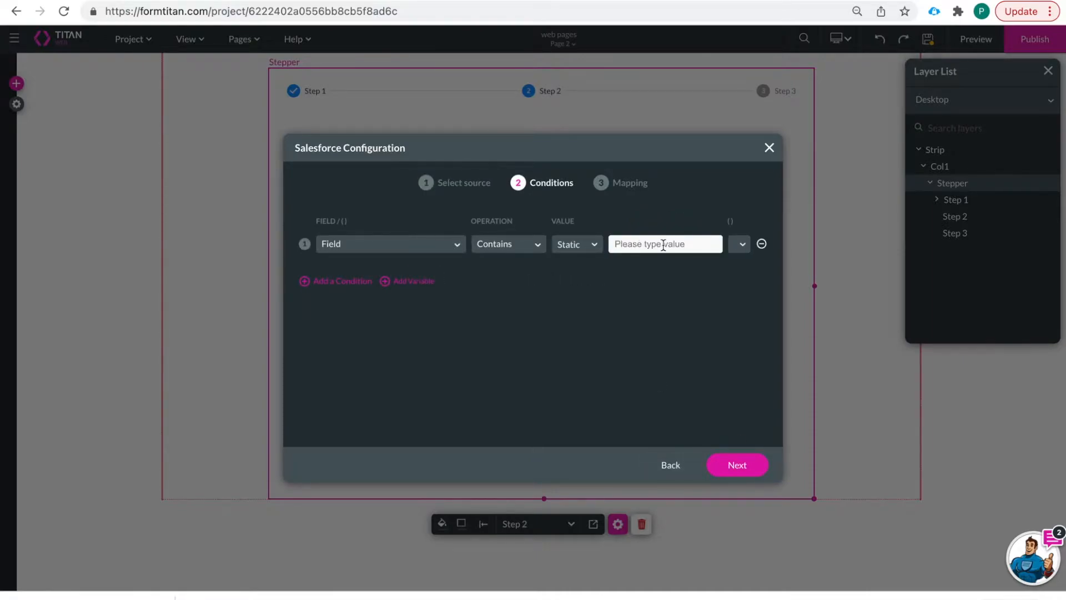
left_click(727, 465)
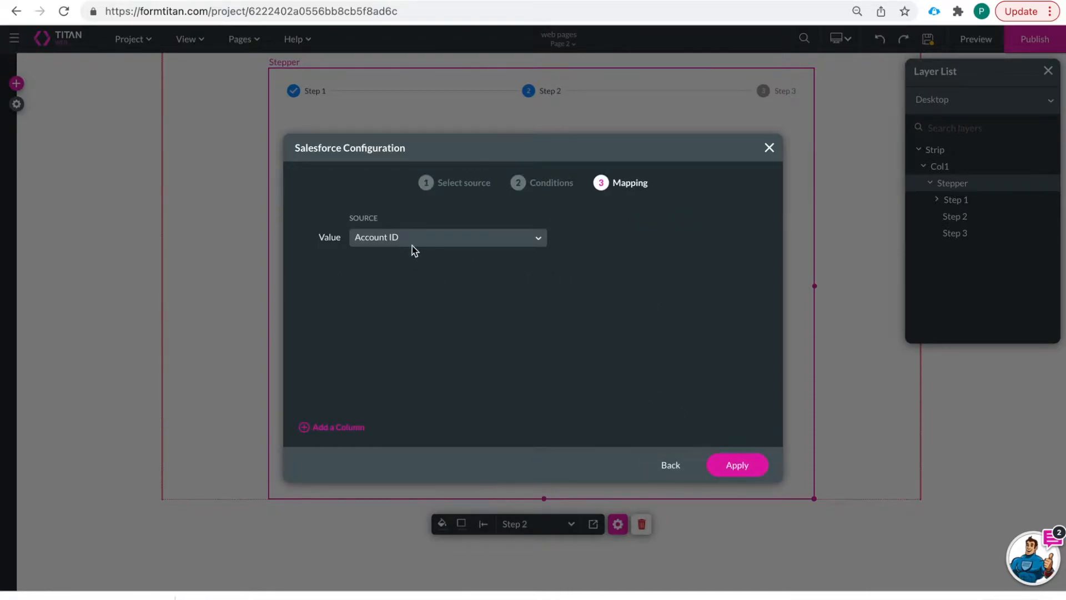
- Add an Account Name column and open its nested component configuration
left_click(325, 426)
left_click(459, 278)
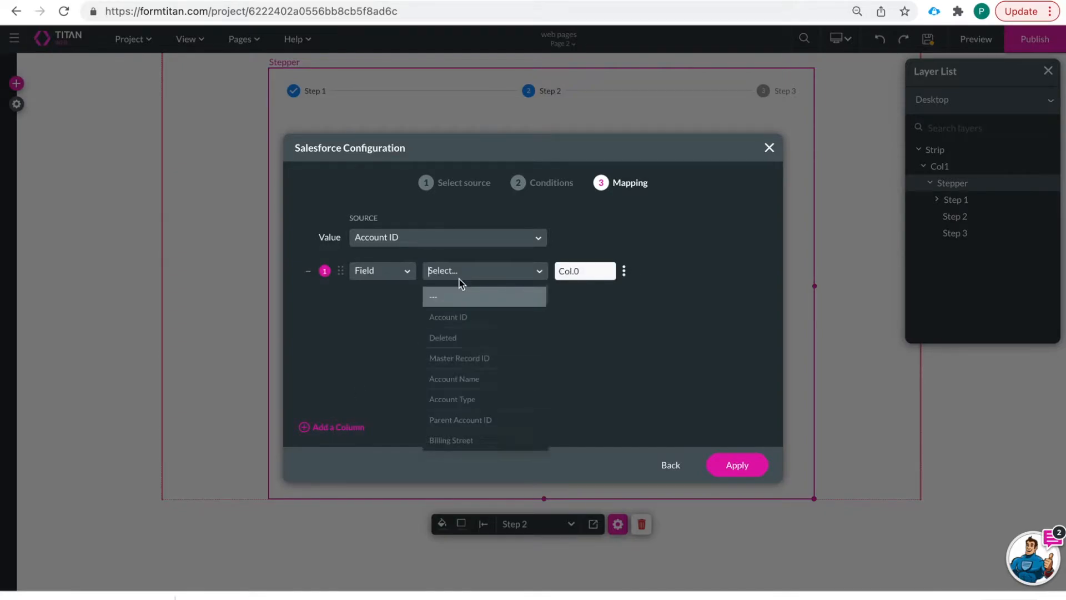
type("name")
left_click(480, 297)
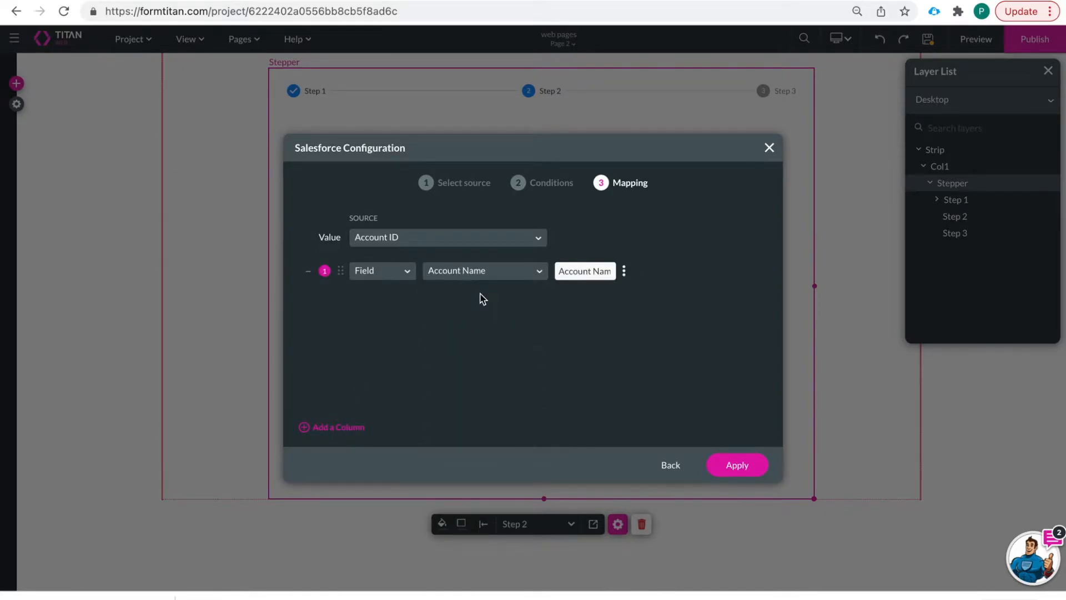
left_click(624, 271)
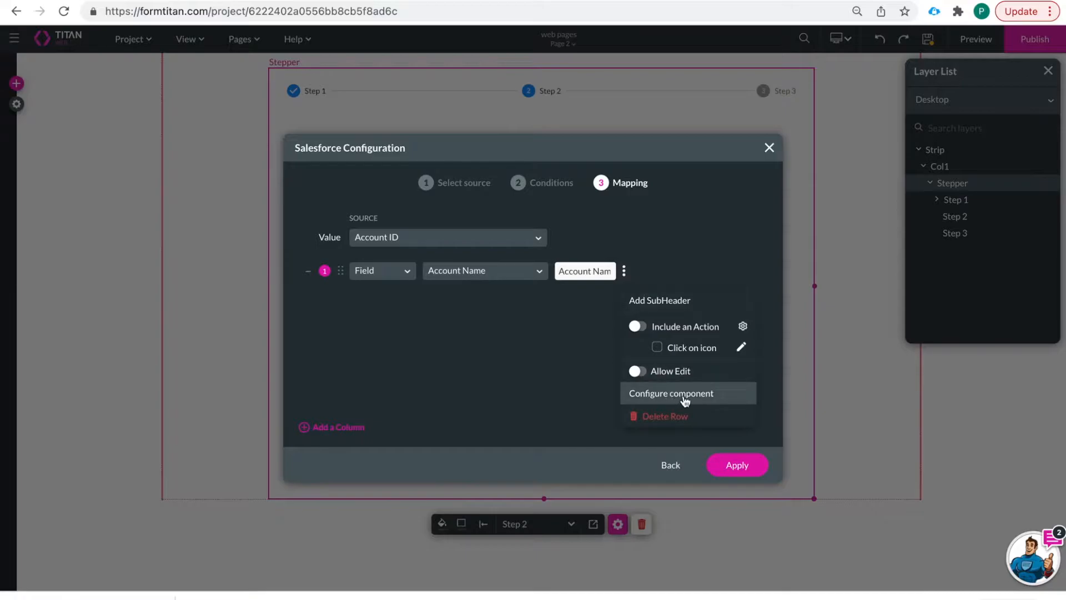
left_click(684, 395)
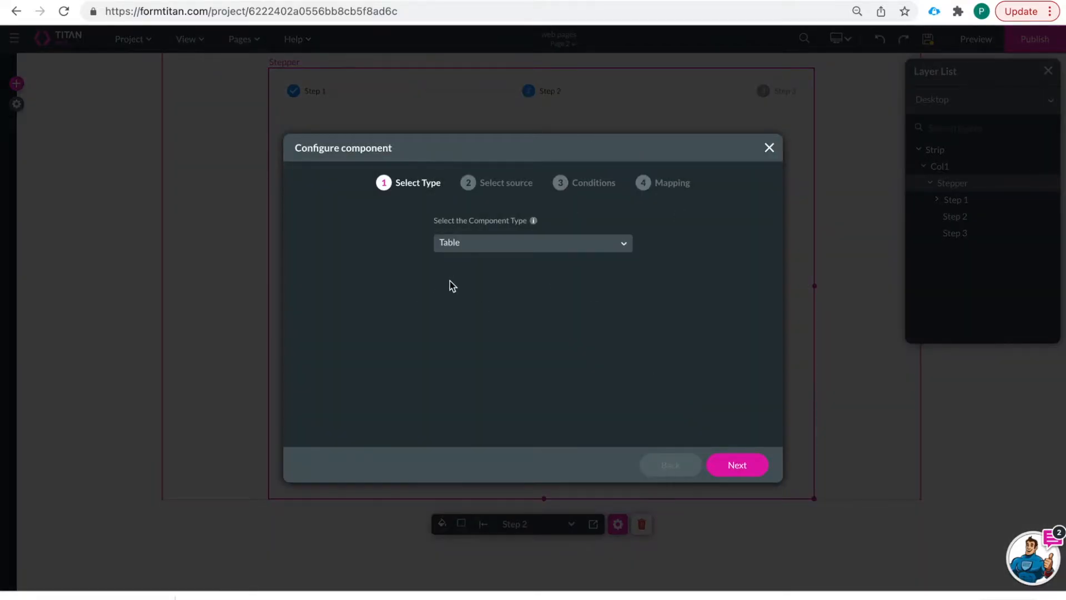
- Set the Account Name row's component type to IFrame
left_click(505, 245)
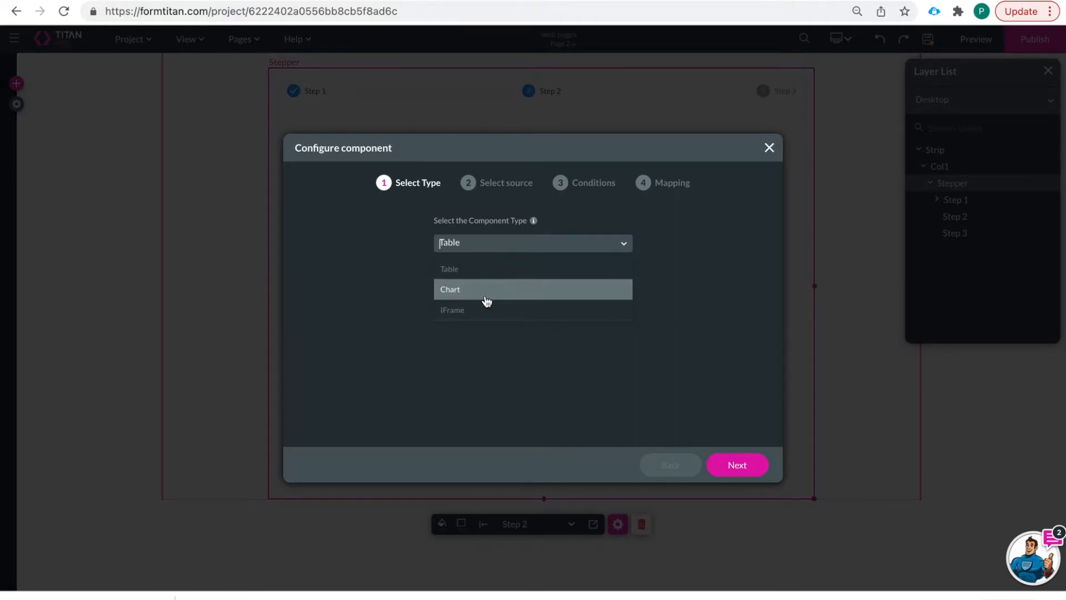
left_click(478, 314)
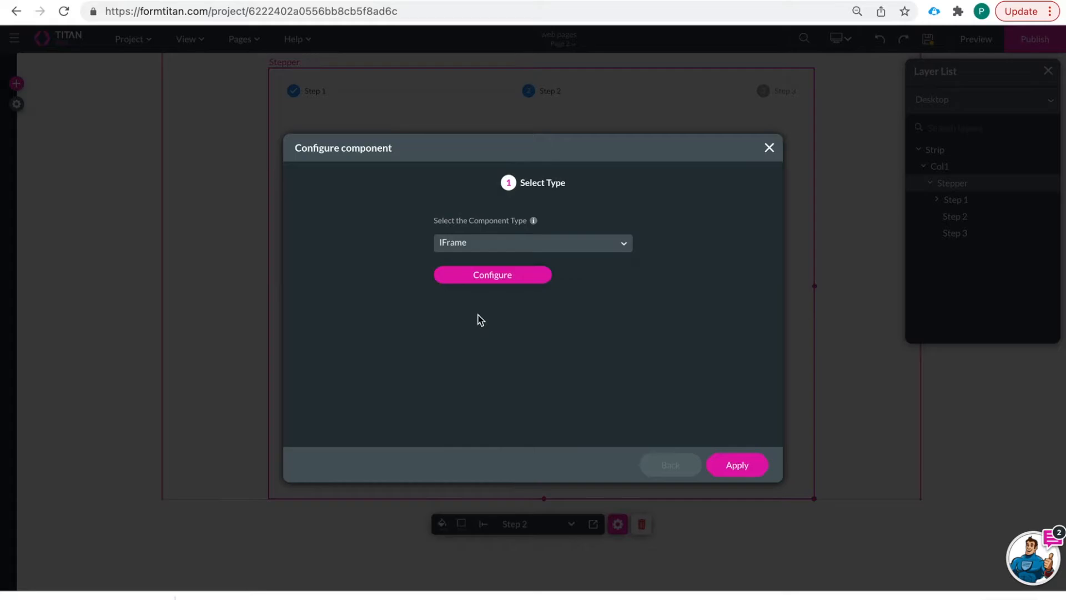
left_click(498, 266)
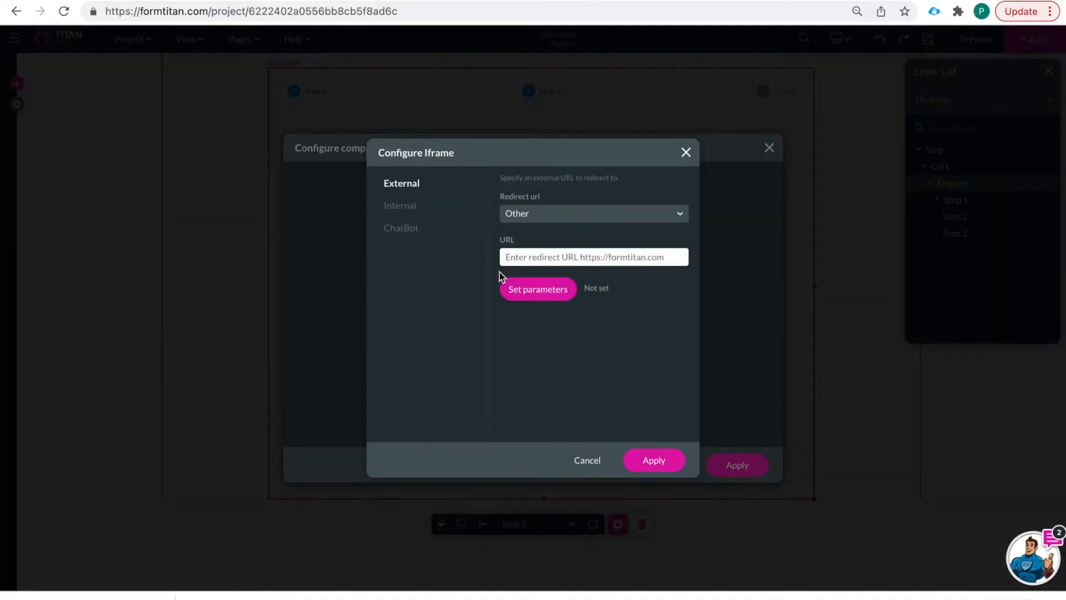
- Point the iframe at the internal project page Page 3 and apply both dialogs
left_click(399, 207)
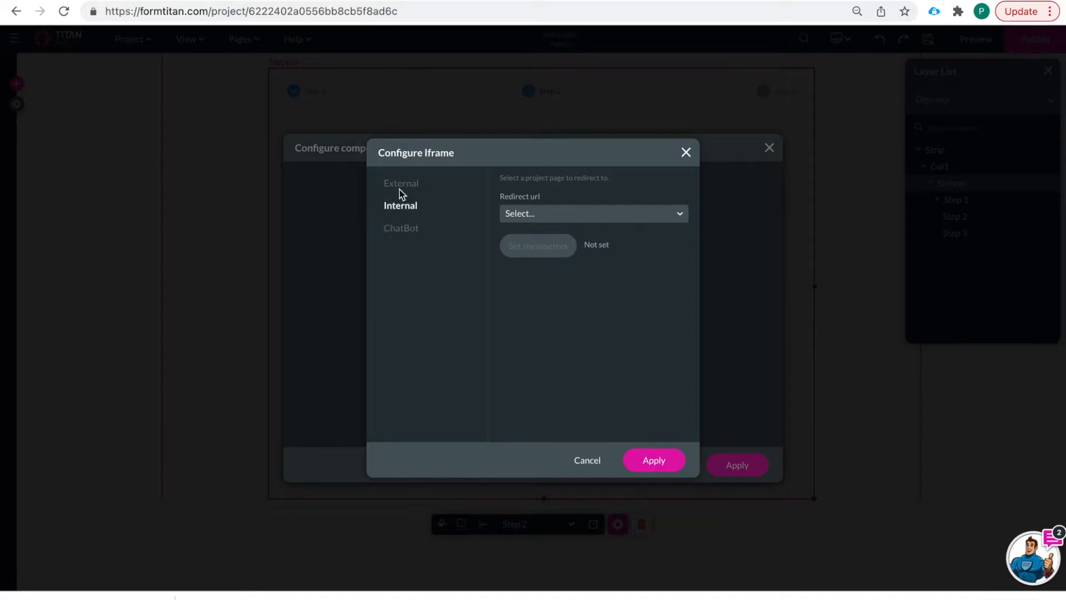
left_click(401, 185)
left_click(402, 206)
left_click(582, 215)
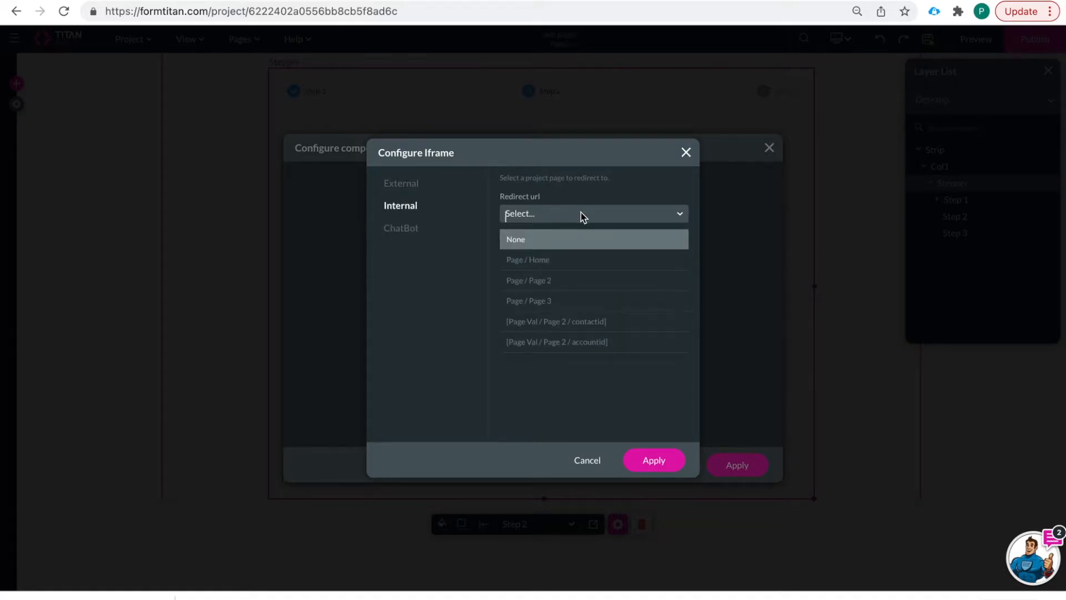
left_click(537, 301)
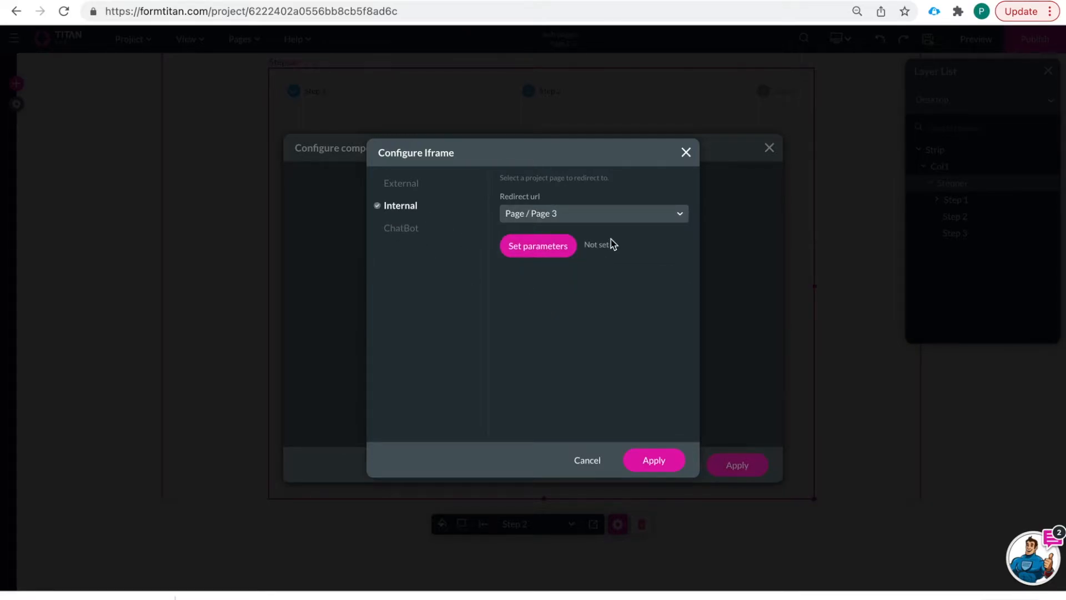
left_click(651, 459)
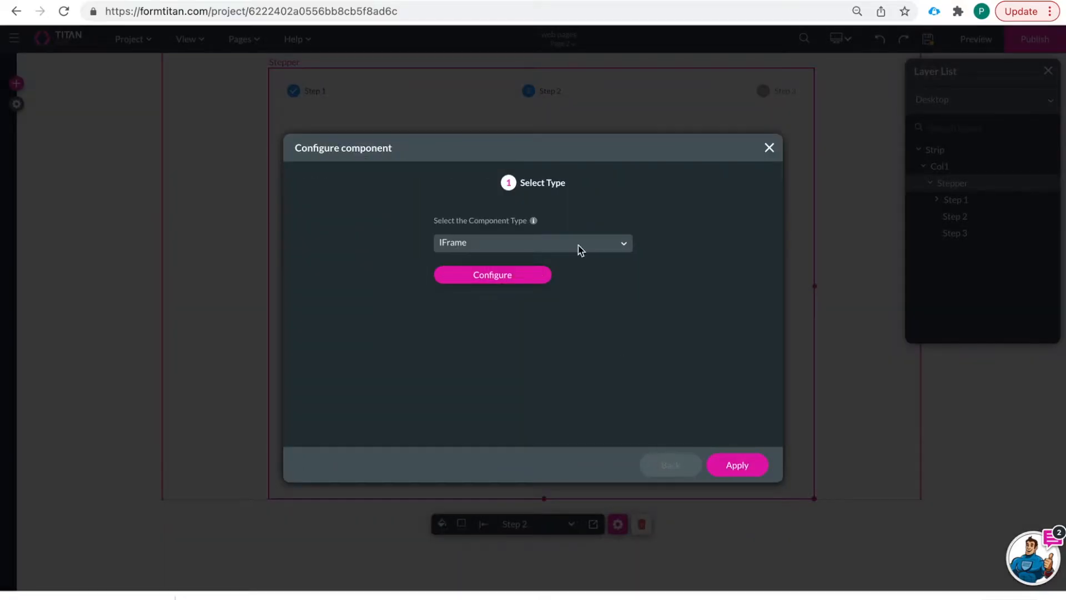
left_click(739, 467)
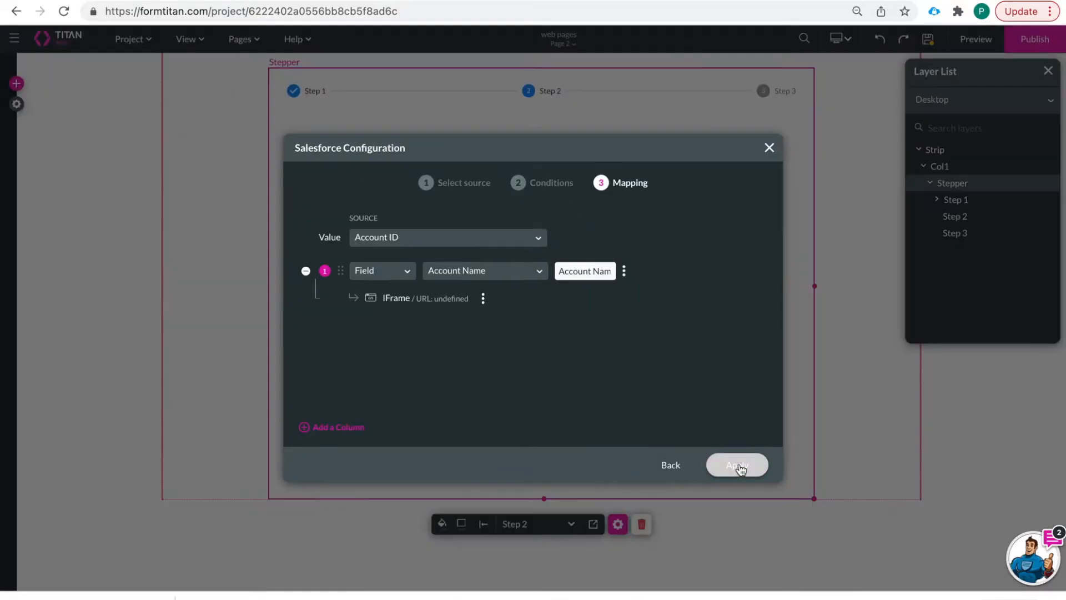
- Apply the Account table configuration, widen the power table to about 930px, then preview Page 2
left_click(739, 466)
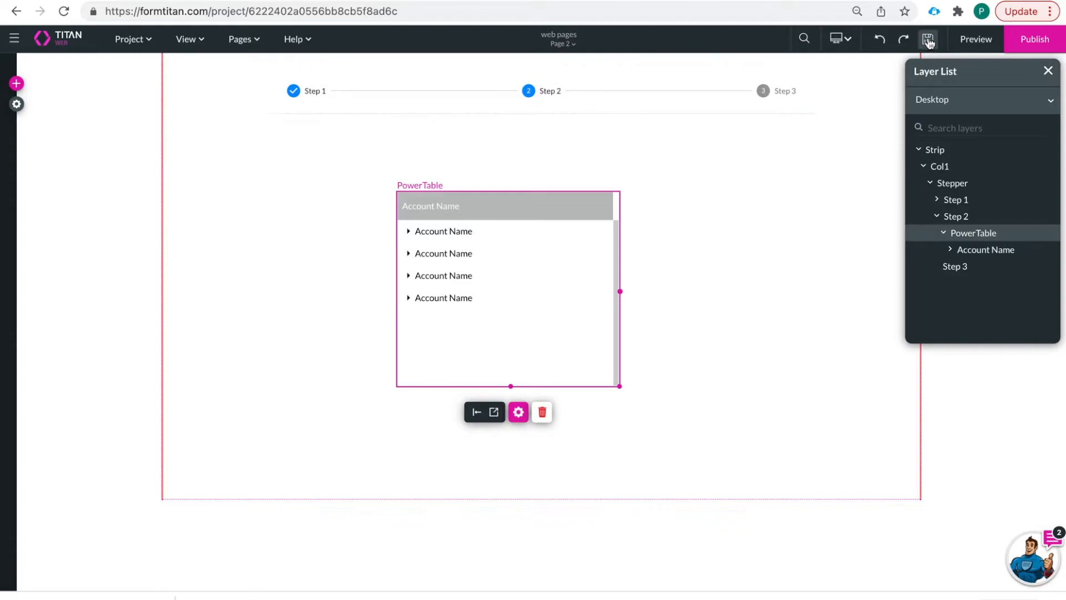
left_click_drag(620, 291, 808, 288)
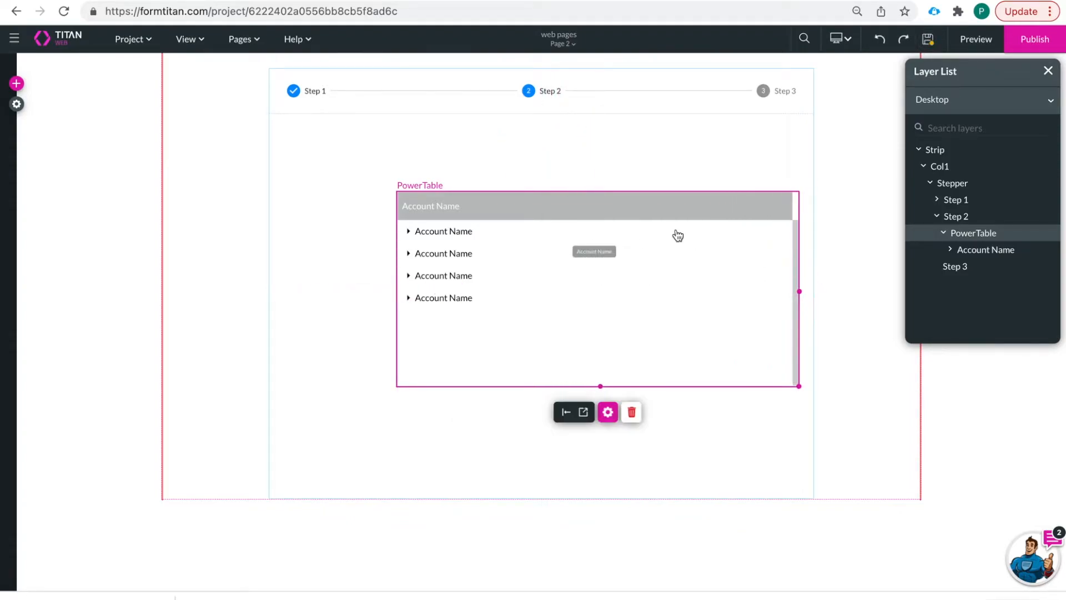
left_click(566, 236)
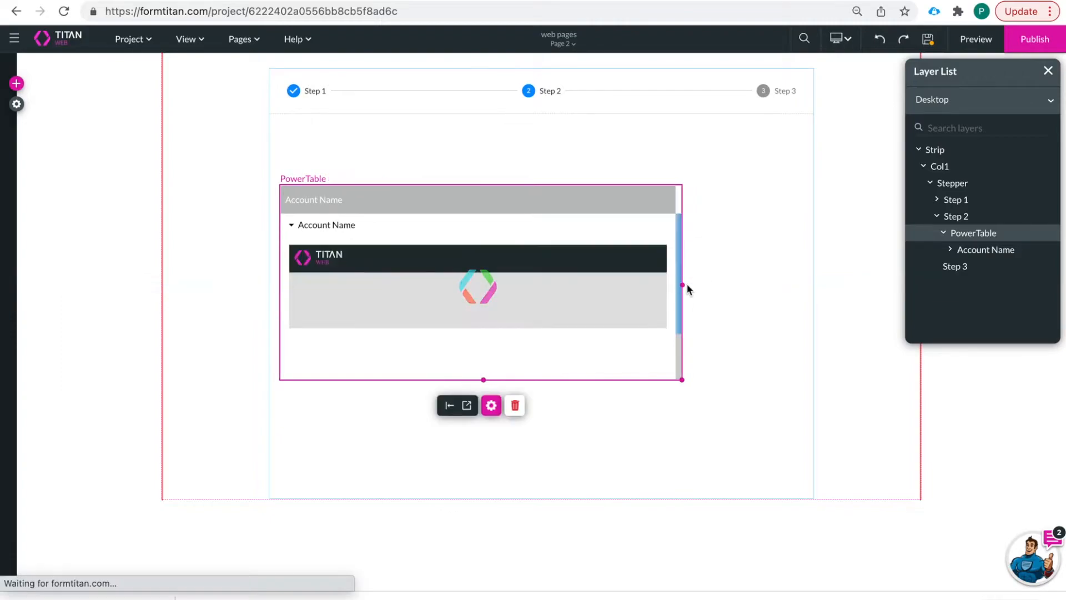
left_click_drag(681, 286, 797, 285)
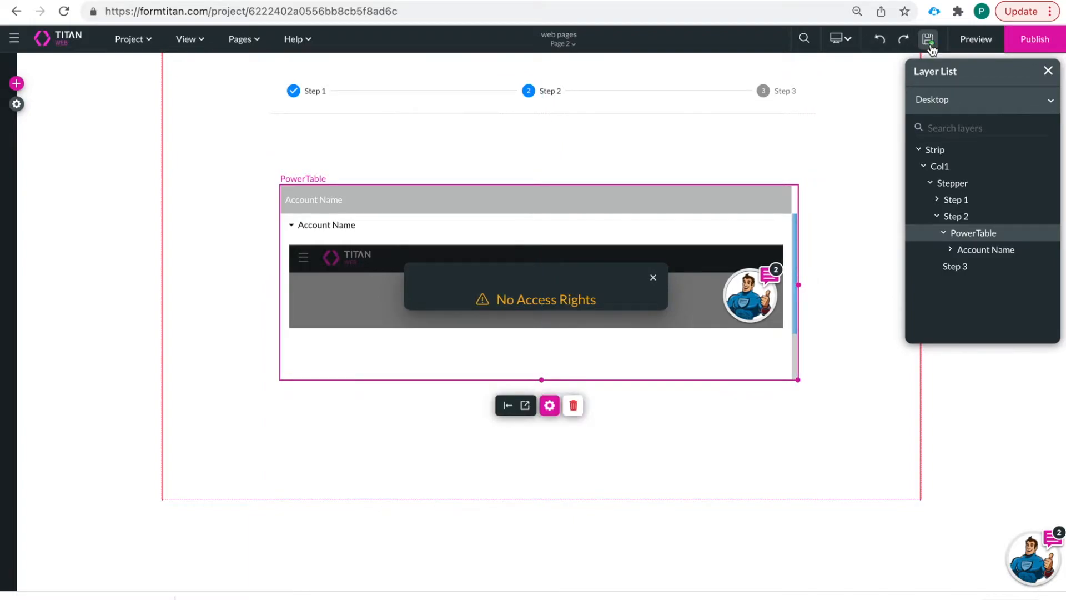
left_click(974, 41)
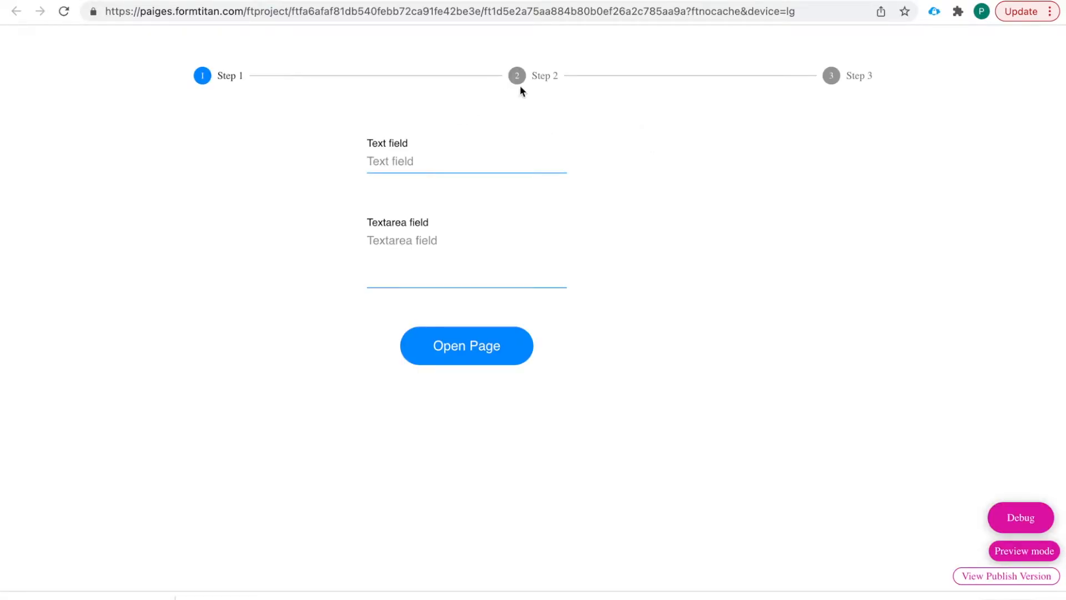
- On Step 2, expand the GenePoint account row and scroll through its embedded Page 3
left_click(531, 77)
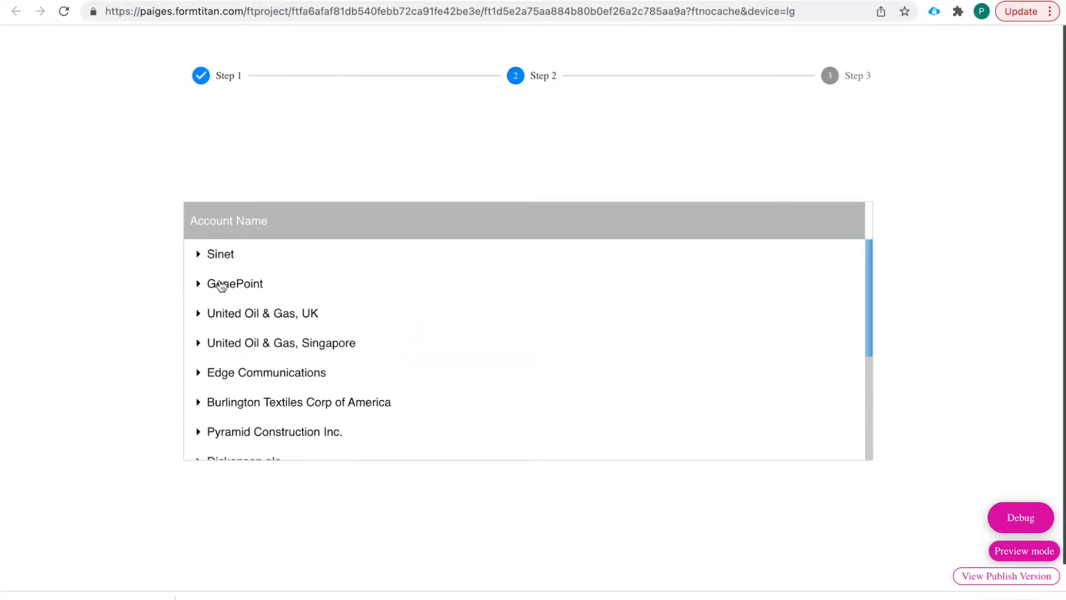
left_click(211, 286)
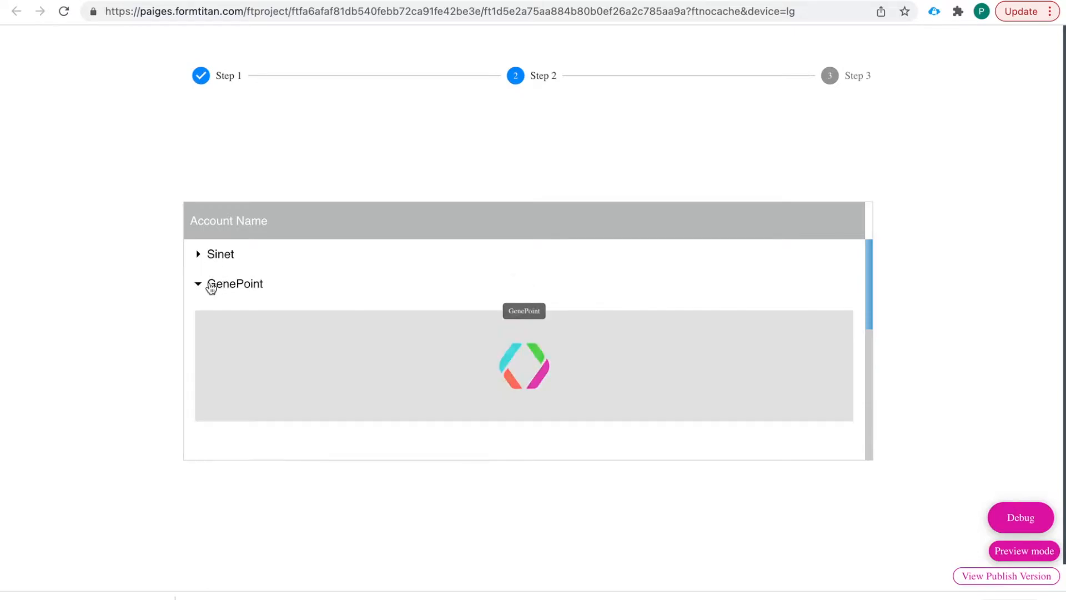
scroll(349, 374, "down", 2)
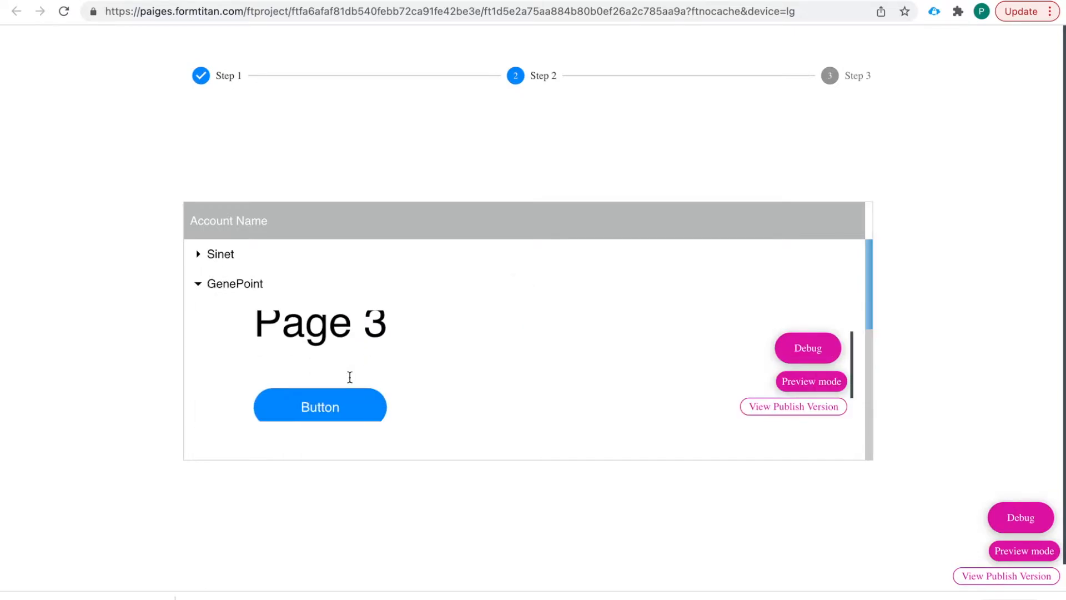
scroll(349, 374, "up", 2)
scroll(350, 375, "down", 2)
scroll(350, 377, "down", 1)
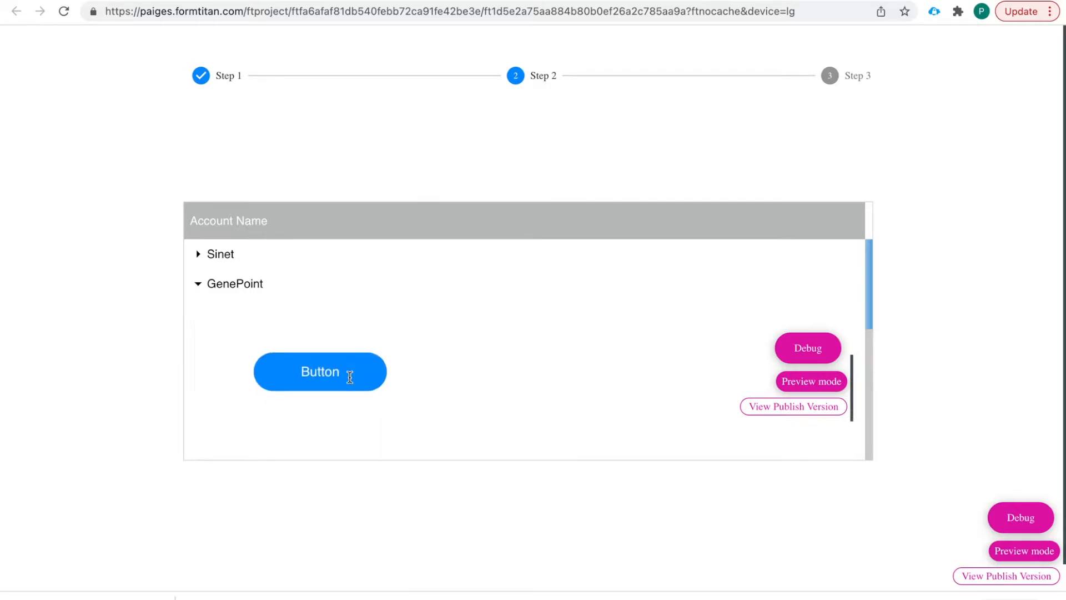
scroll(350, 377, "up", 2)
scroll(349, 378, "down", 2)
scroll(439, 408, "down", 3)
scroll(441, 410, "up", 2)
scroll(440, 408, "down", 3)
- Expand the United Oil & Gas, UK row to confirm it also shows Page 3
left_click(220, 324)
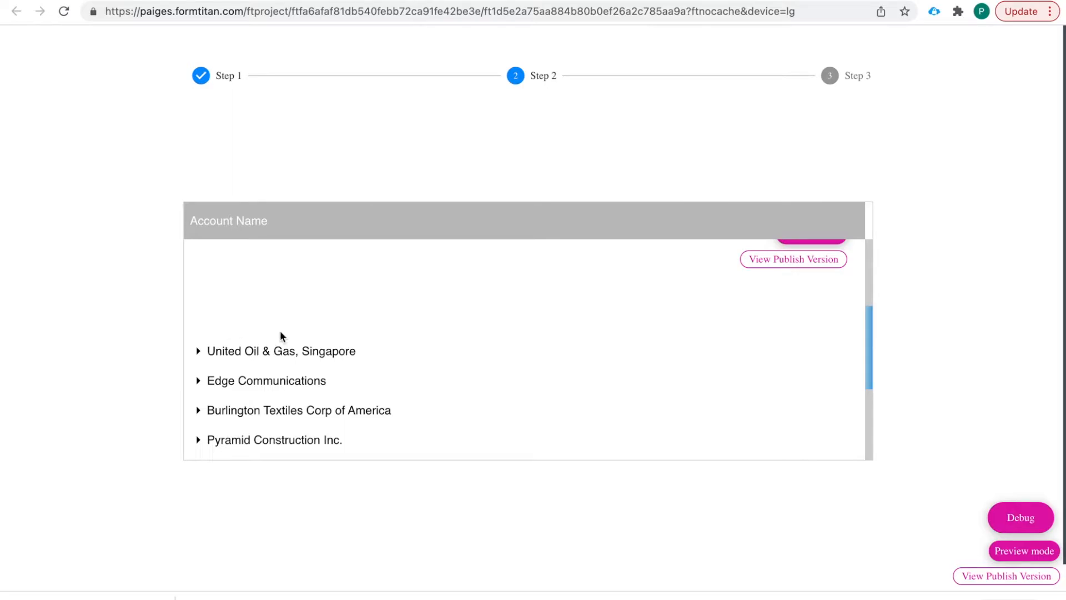
scroll(289, 333, "up", 3)
scroll(375, 347, "down", 3)
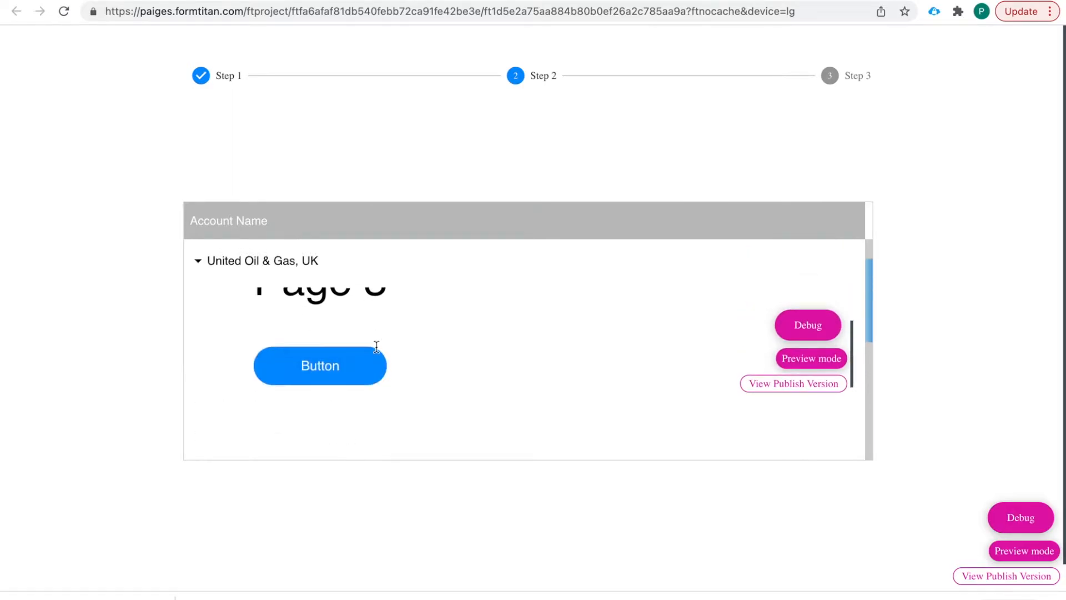
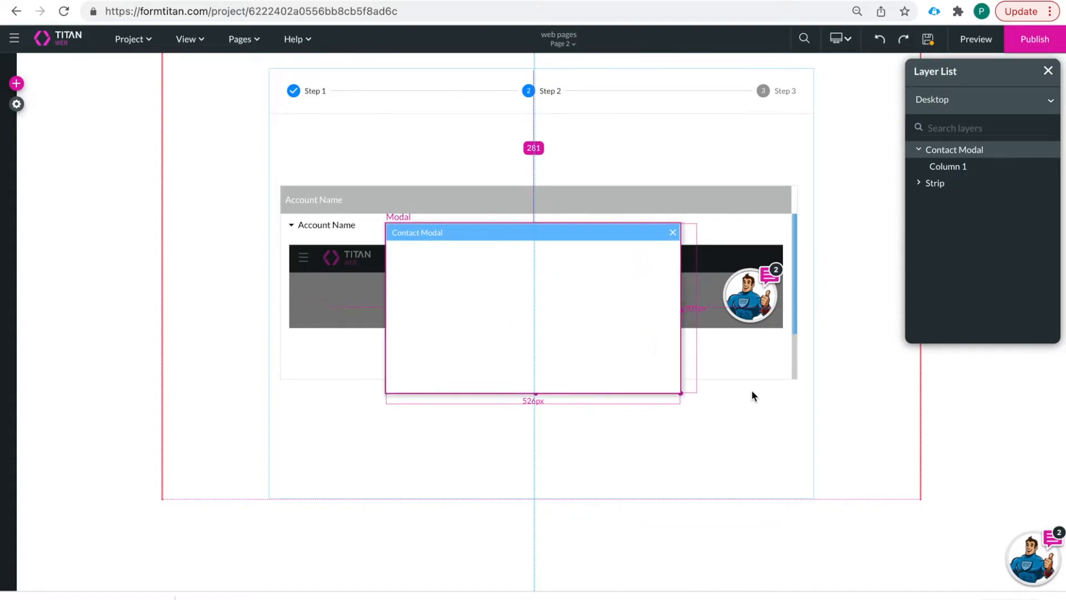
- Drag the Contact Modal taller and try its top-right and top-left positions before centring it
left_click_drag(535, 387, 533, 444)
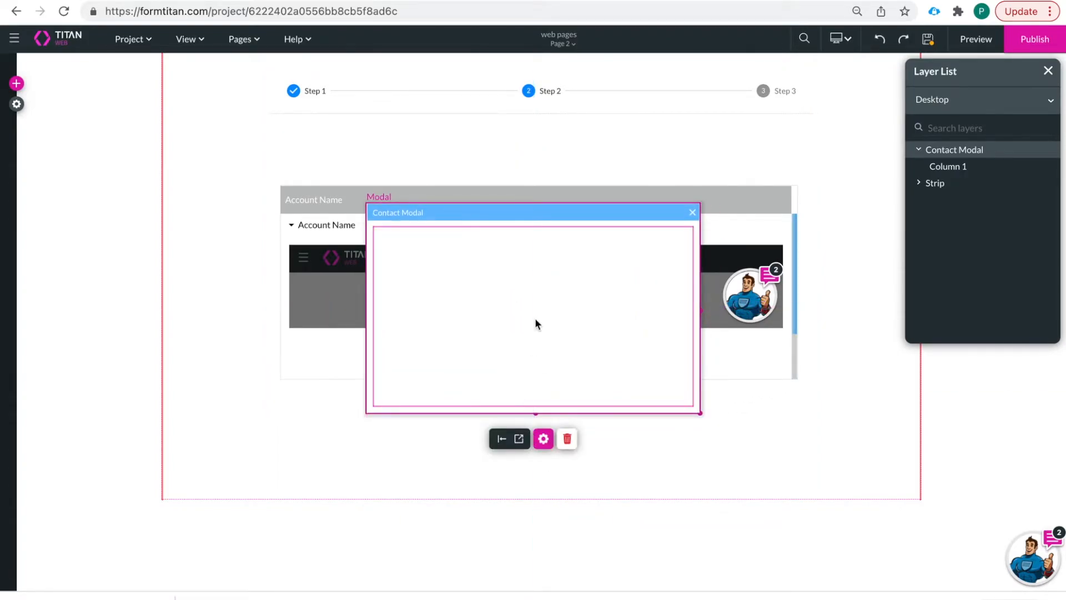
left_click(544, 441)
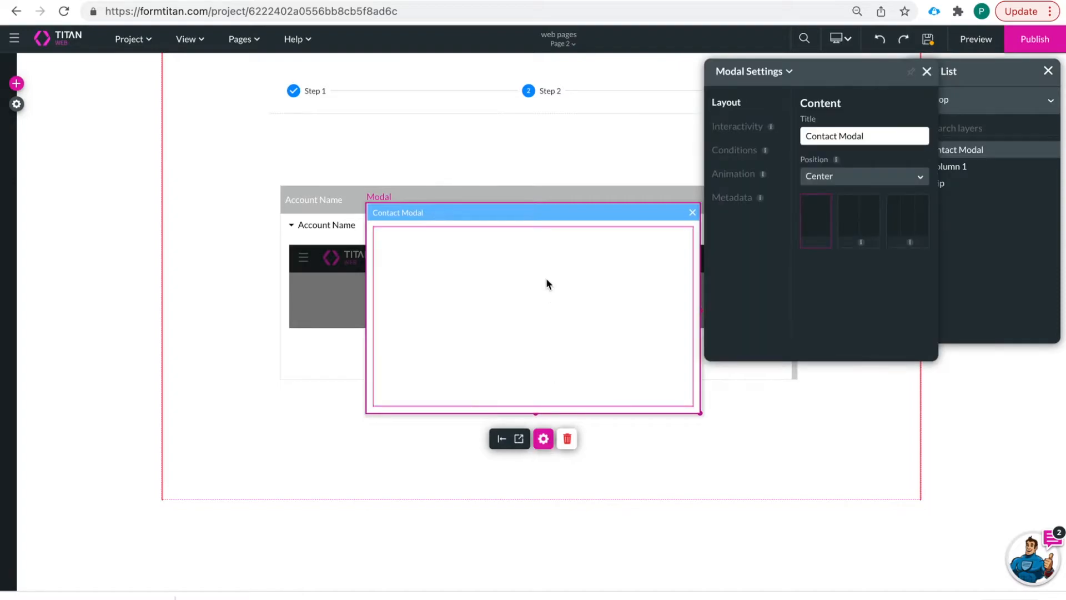
left_click(865, 178)
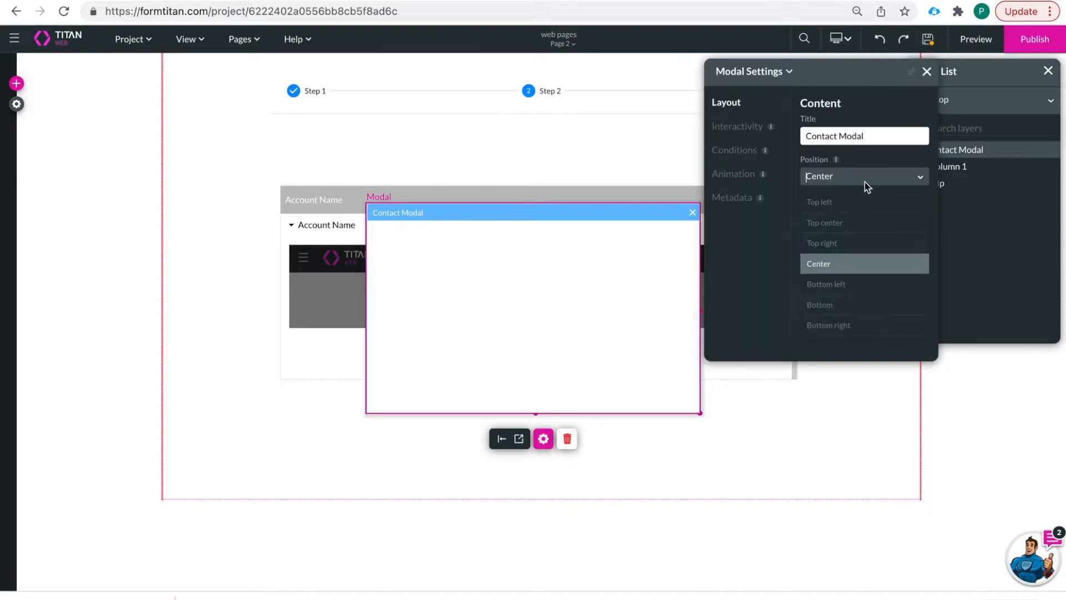
left_click(861, 249)
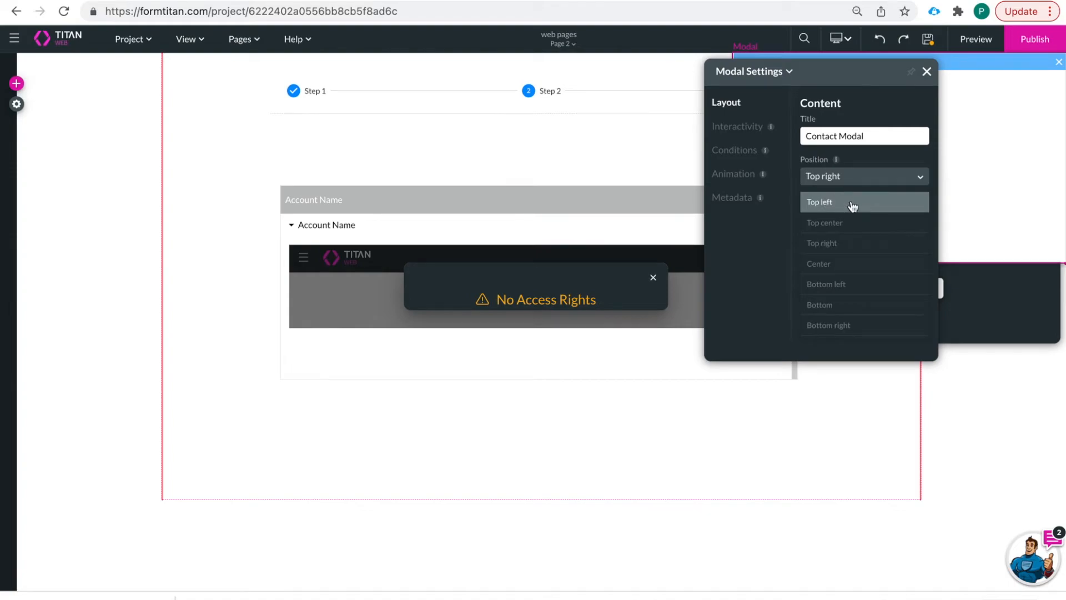
left_click(850, 203)
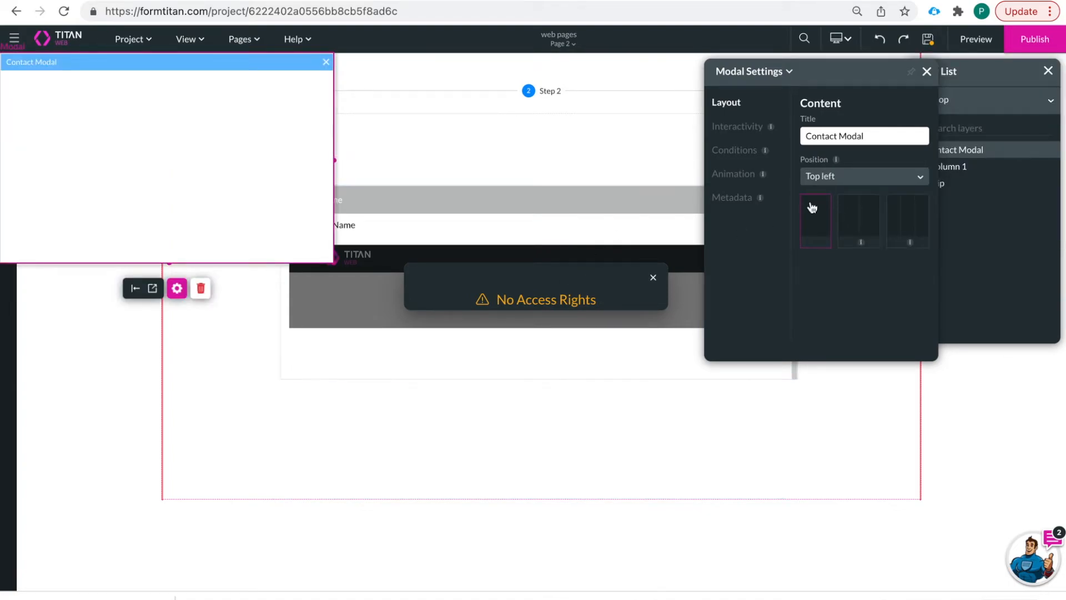
left_click(838, 178)
left_click(831, 271)
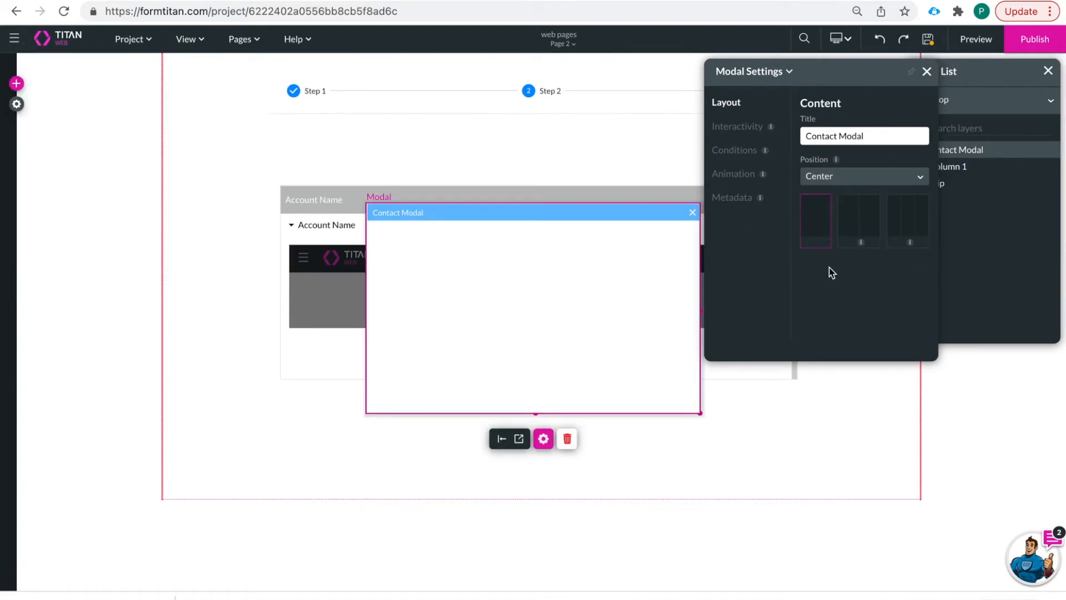
- Try the bottom-left position, then set the modal's Position back to Center
left_click(852, 173)
left_click(845, 286)
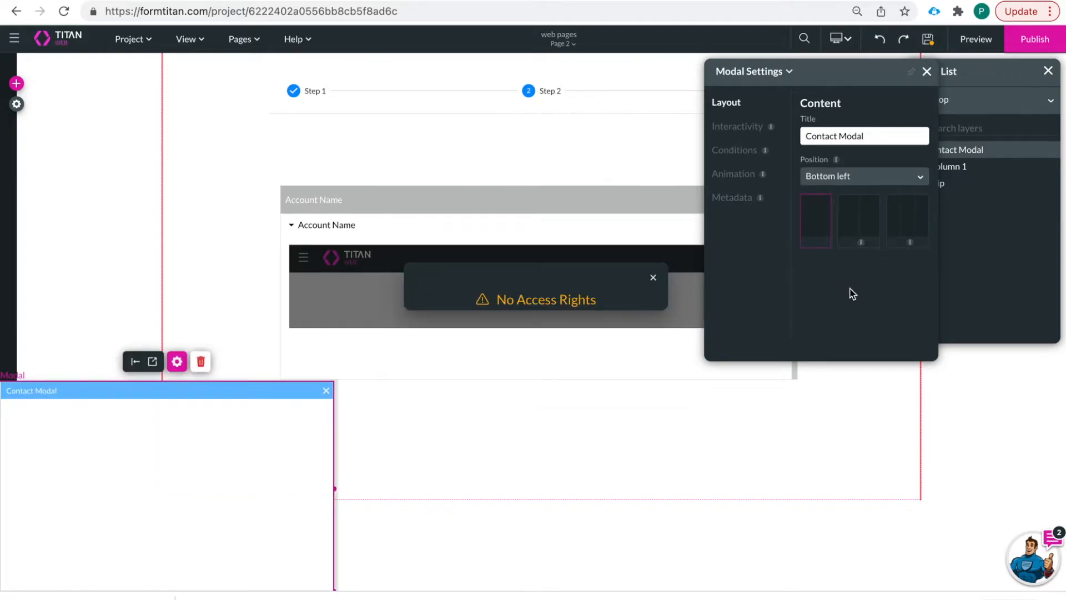
left_click(870, 176)
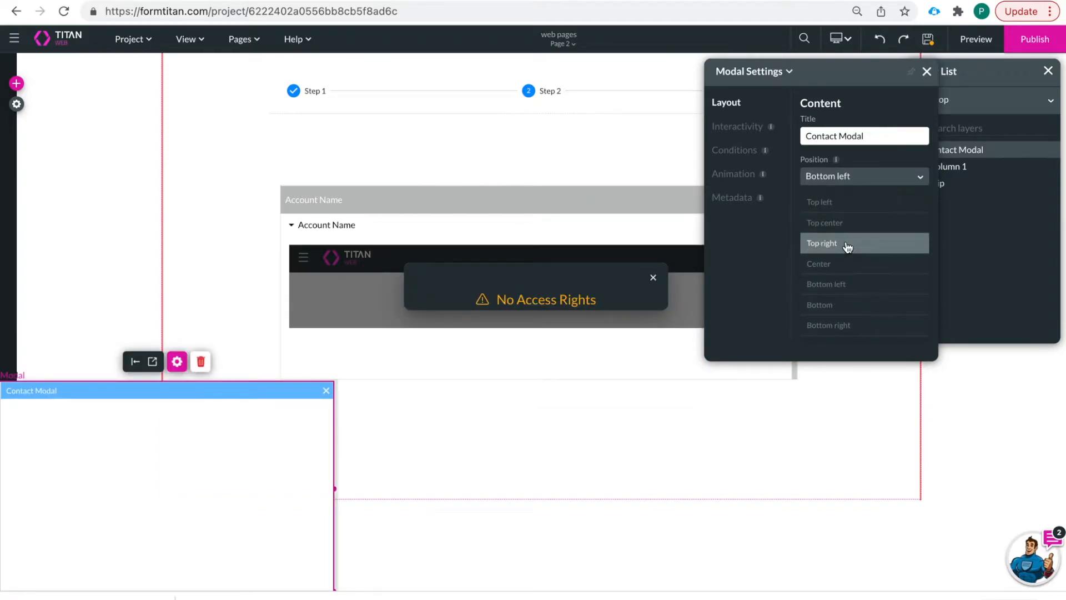
left_click(852, 264)
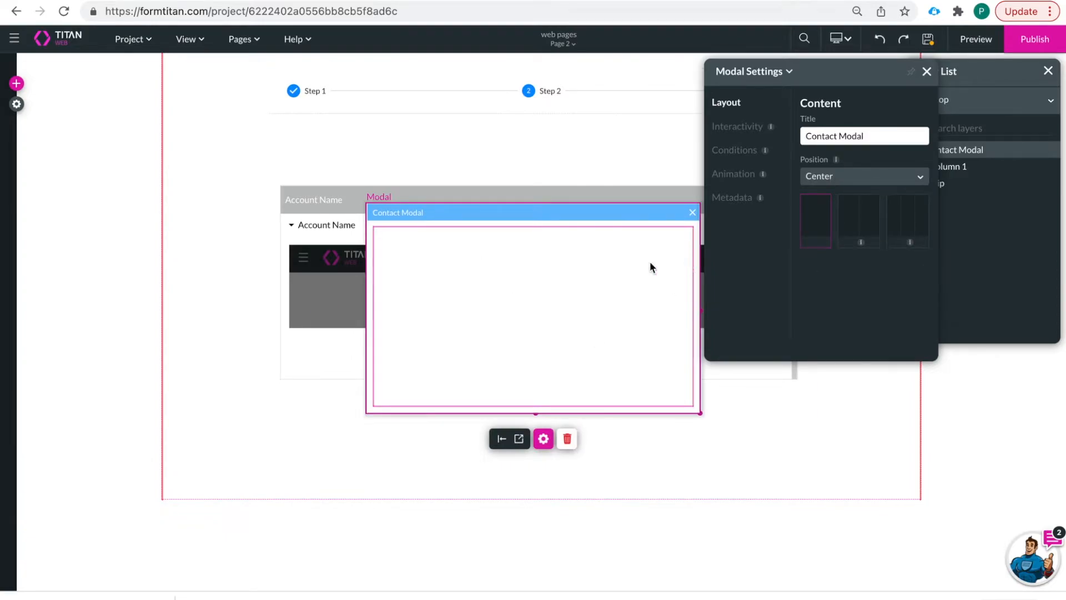
left_click(16, 83)
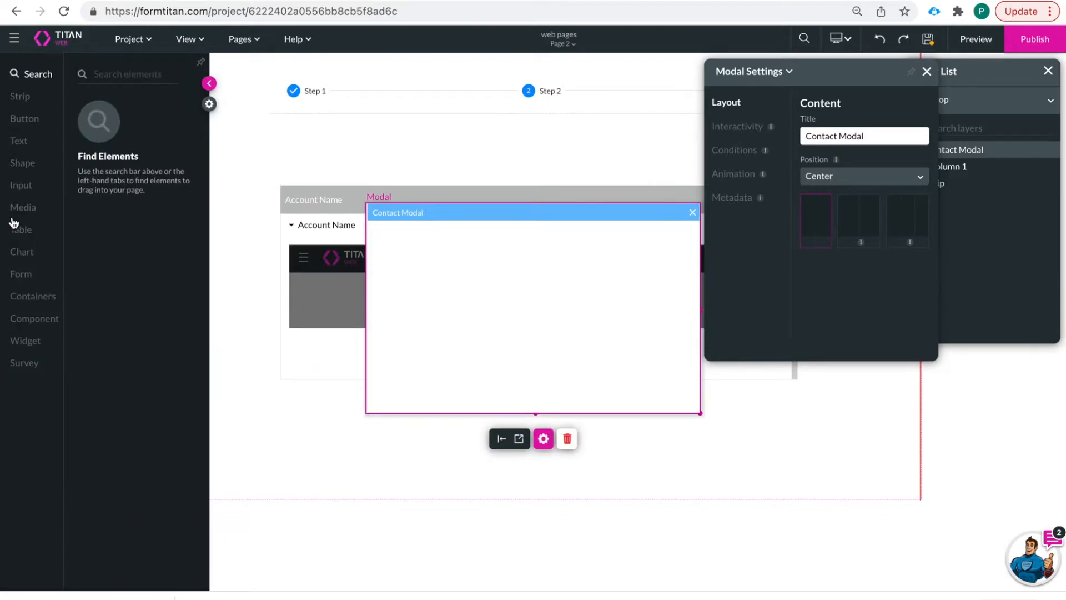
- Add two Text Fields from Input inside the Contact Modal, one below the other
left_click(22, 186)
left_click_drag(109, 129, 457, 258)
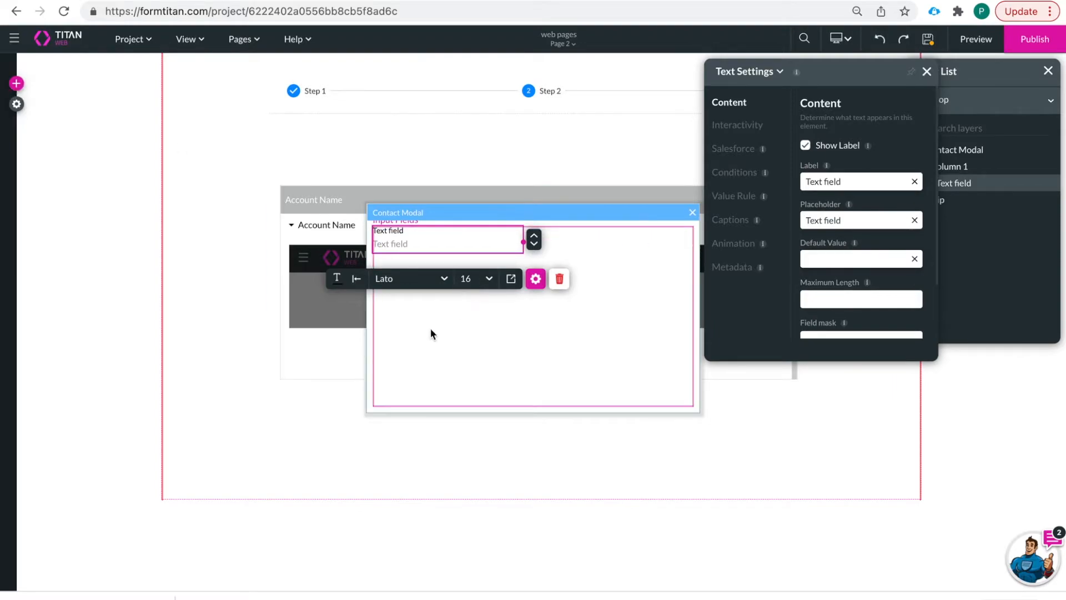
left_click(16, 83)
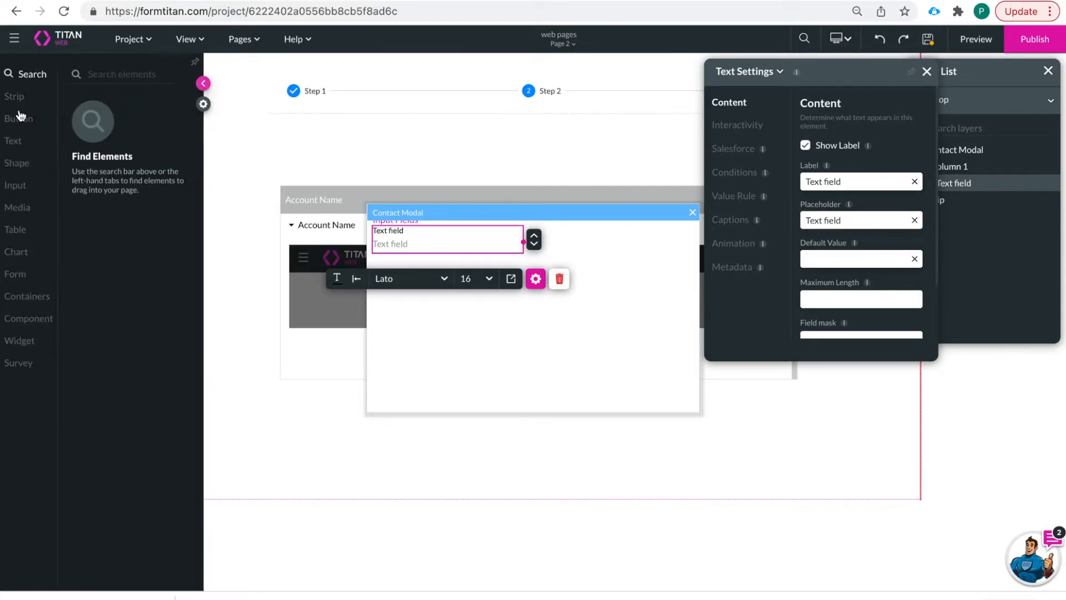
left_click(23, 167)
left_click(25, 189)
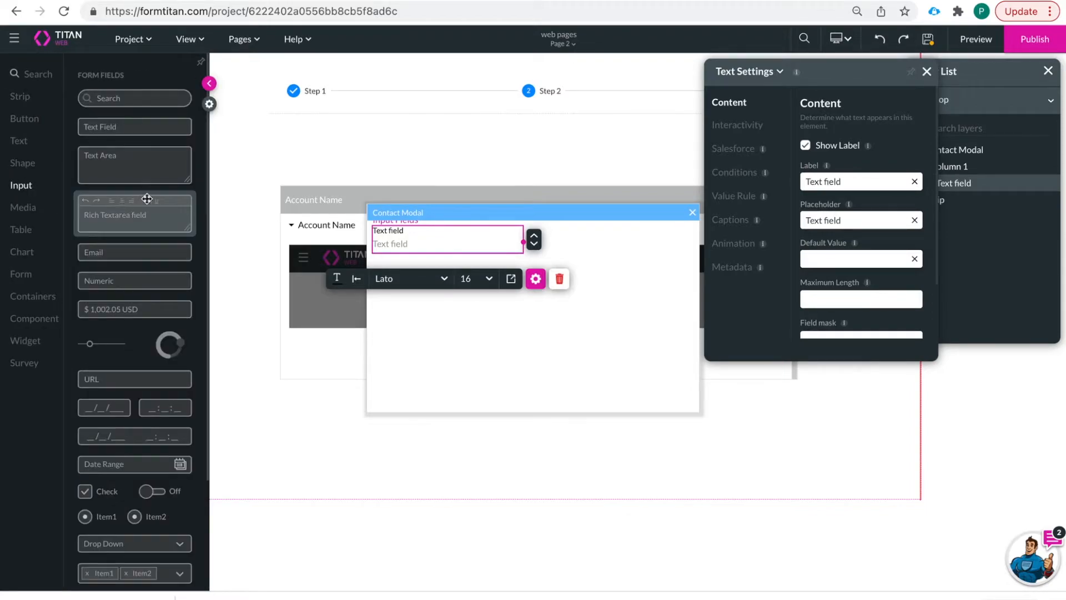
left_click_drag(145, 129, 458, 332)
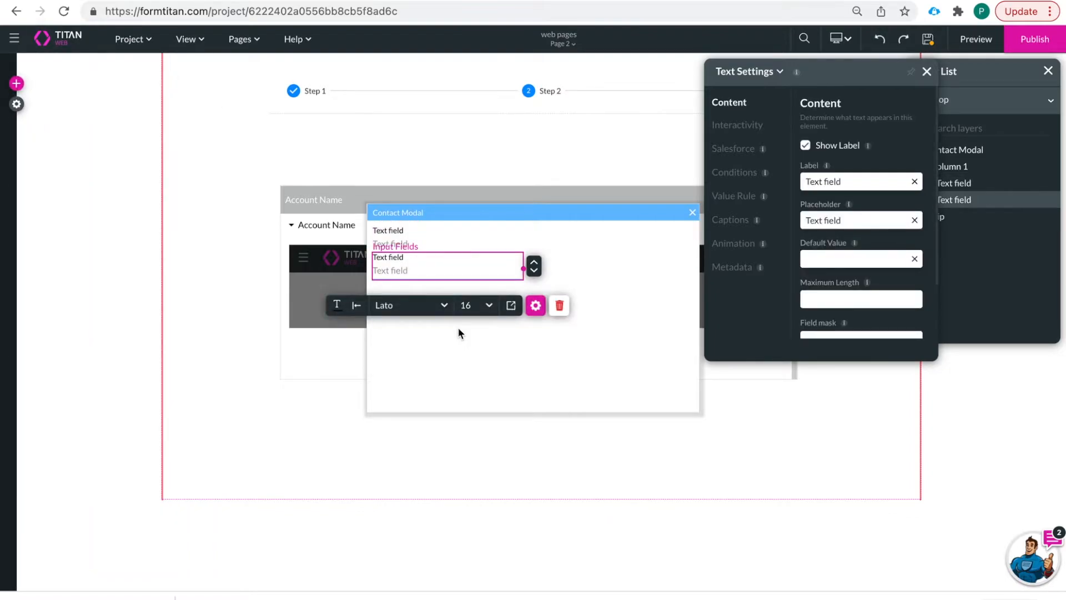
- Place a Primary Button inside the Contact Modal below the text fields
left_click(17, 83)
left_click(34, 117)
left_click_drag(94, 108, 420, 298)
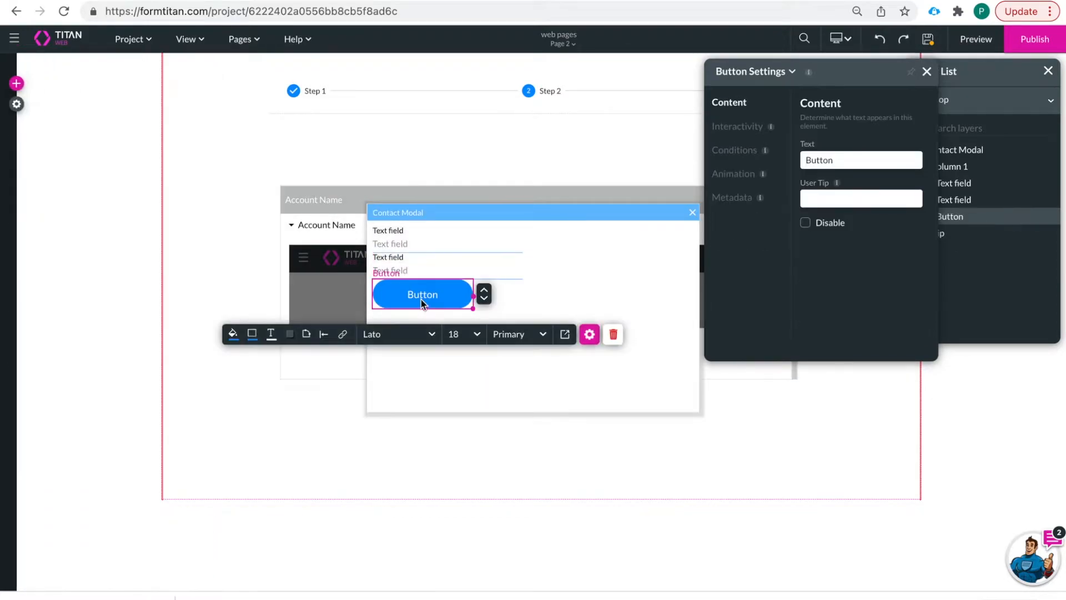
left_click(623, 295)
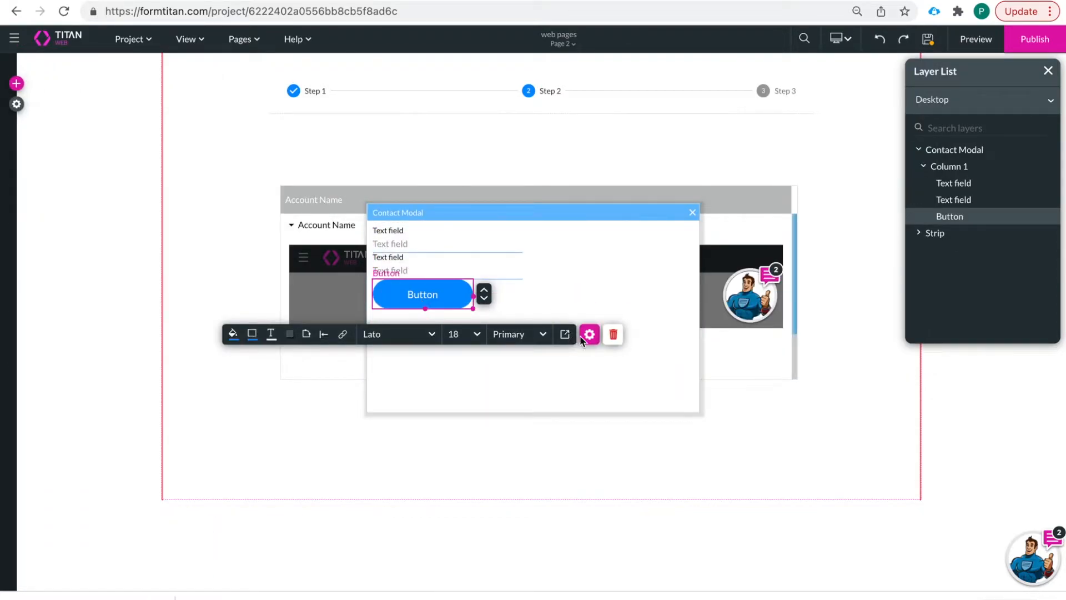
- Open the button's On Click Action in Actions Flow view and browse the Add Node categories
left_click(343, 335)
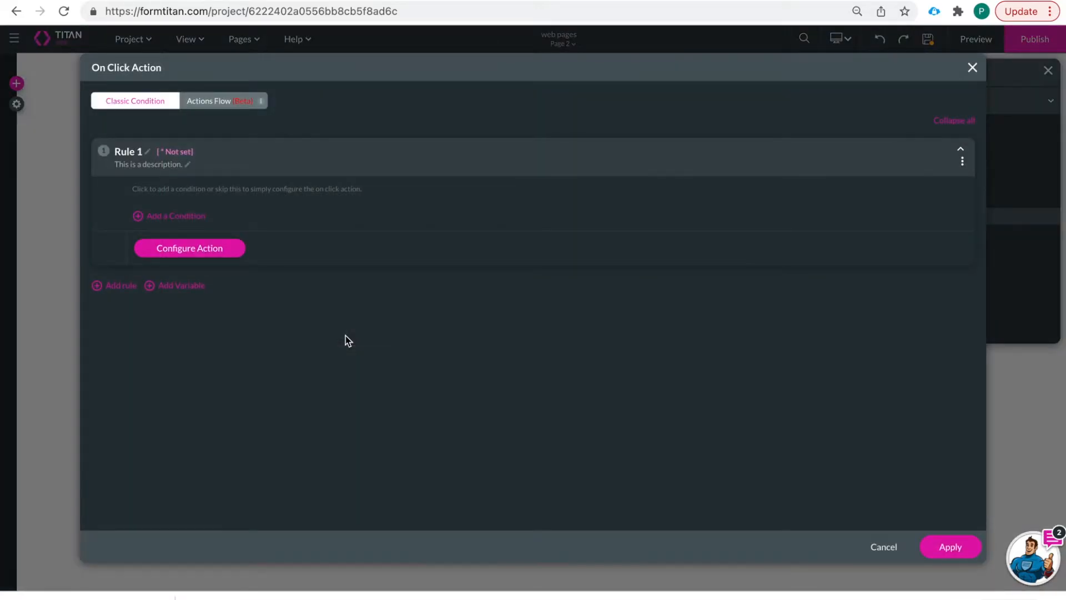
left_click(228, 106)
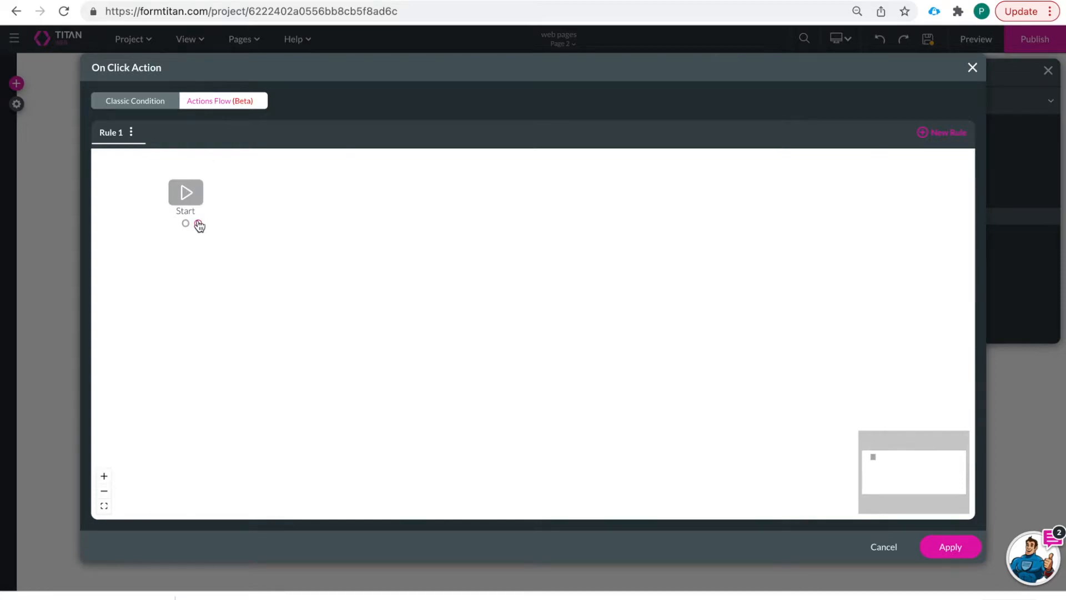
left_click(199, 223)
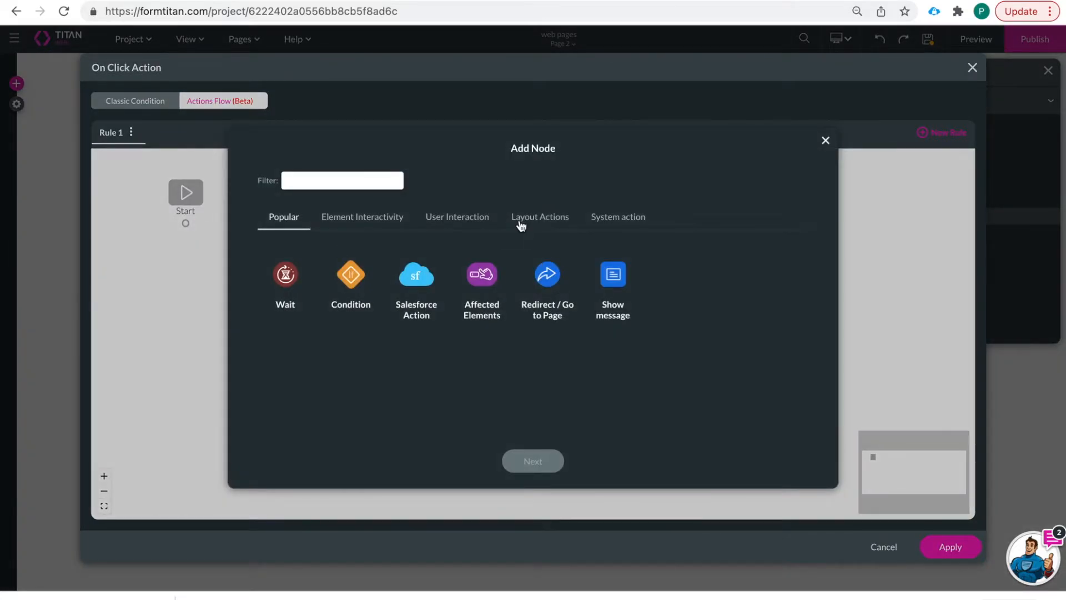
left_click(366, 222)
left_click(459, 217)
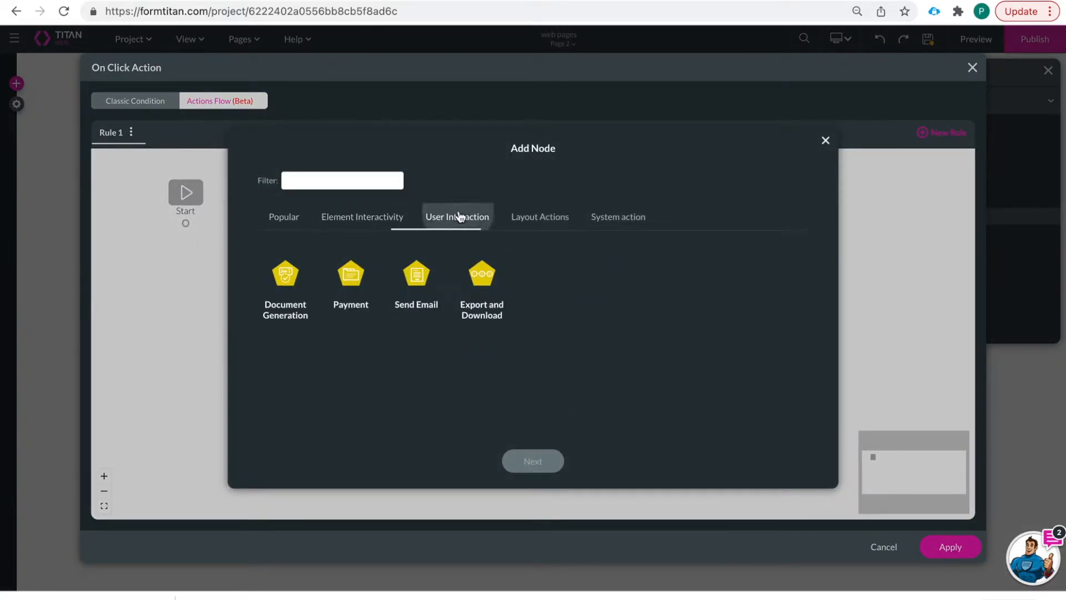
left_click(543, 217)
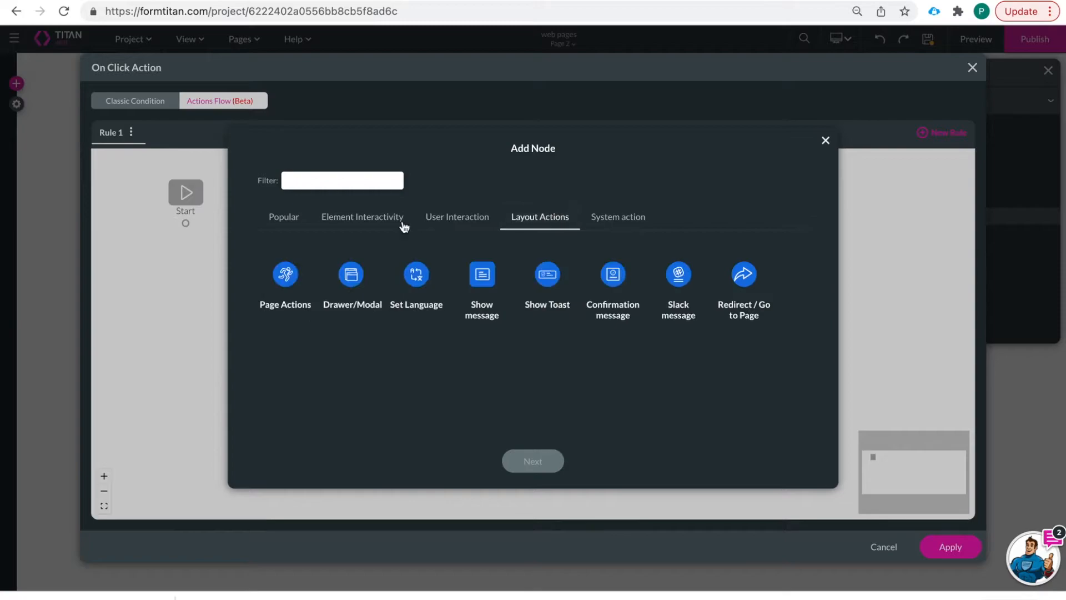
- Look through the Page Actions options like Close Modal, then dismiss Add Node without adding
left_click(286, 277)
left_click(541, 459)
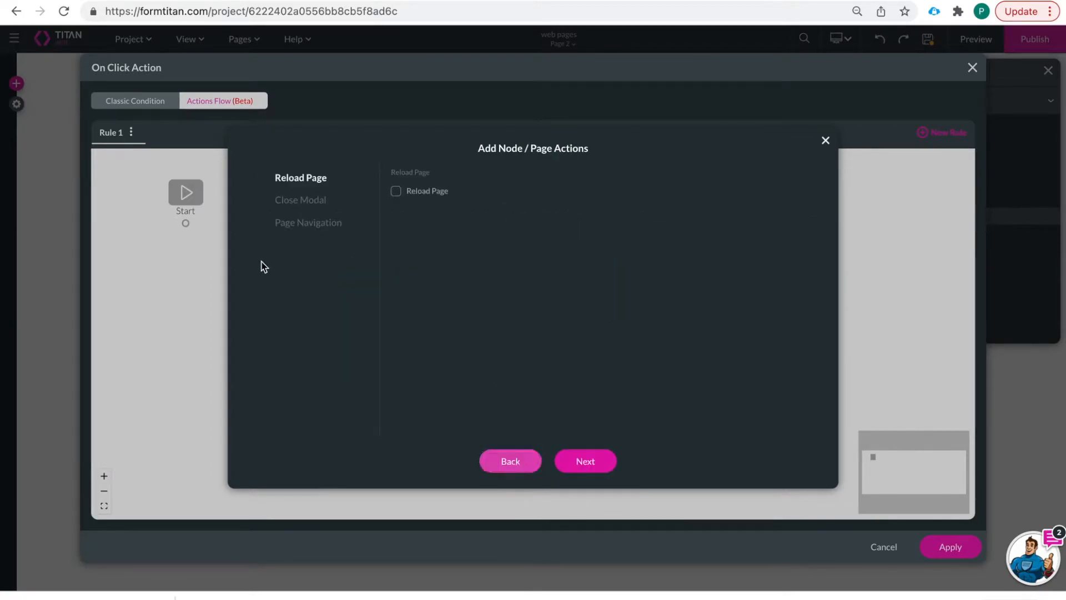
left_click(300, 201)
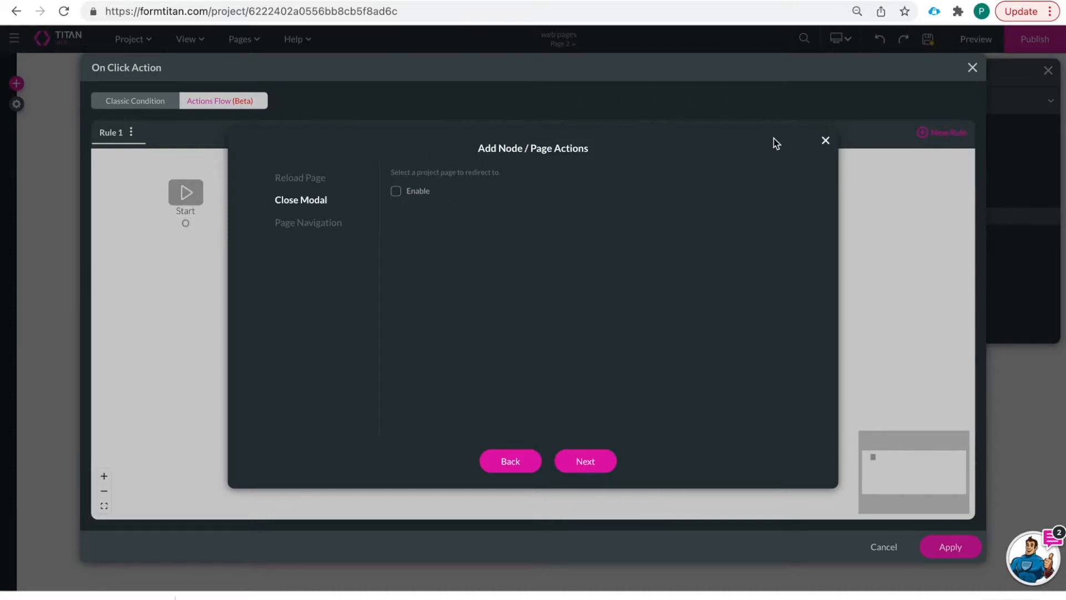
left_click_drag(812, 139, 822, 140)
left_click(825, 142)
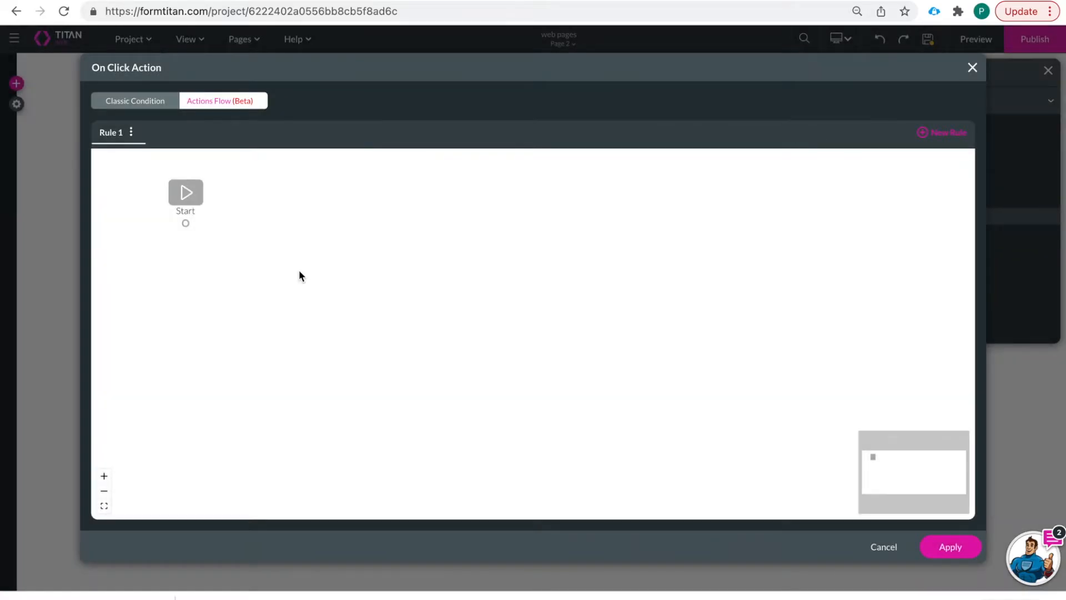
- Add a Layout Actions Drawer/Modal step after Start targeting the Contact Modal
left_click(198, 223)
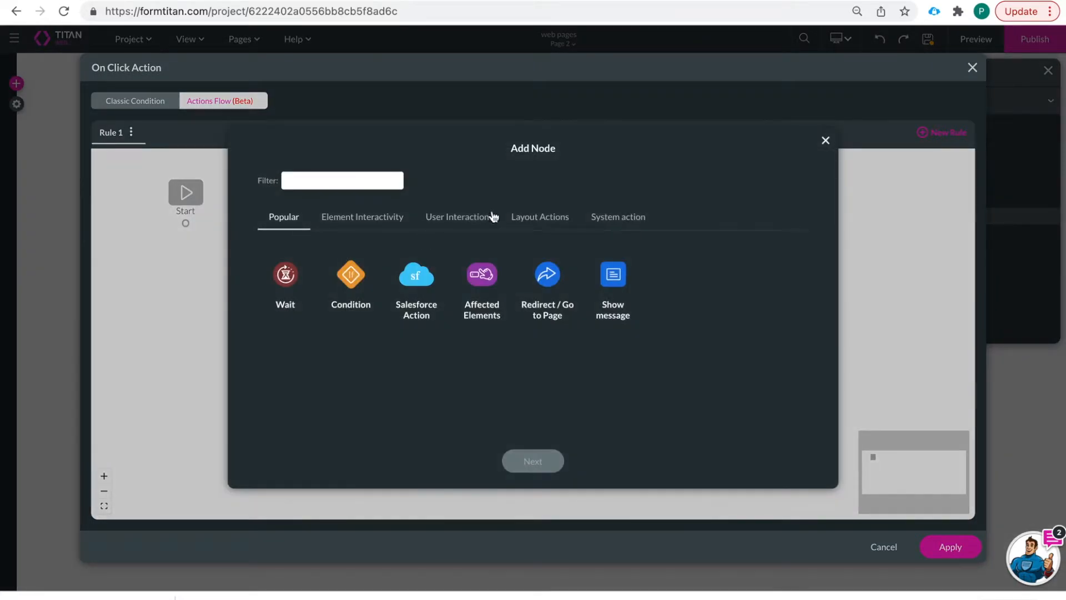
left_click(542, 217)
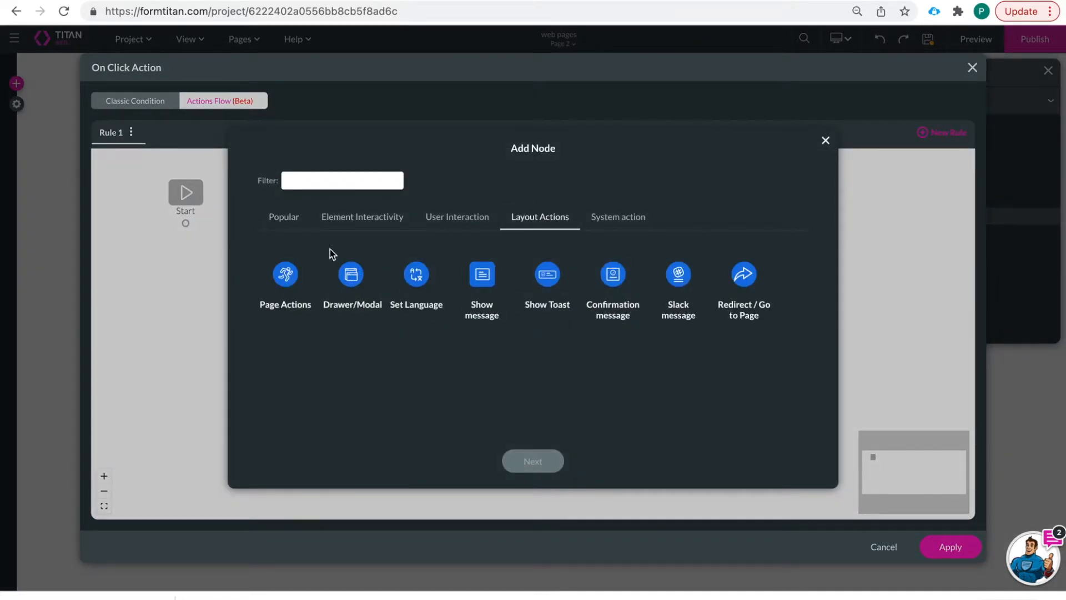
left_click(373, 286)
left_click(535, 460)
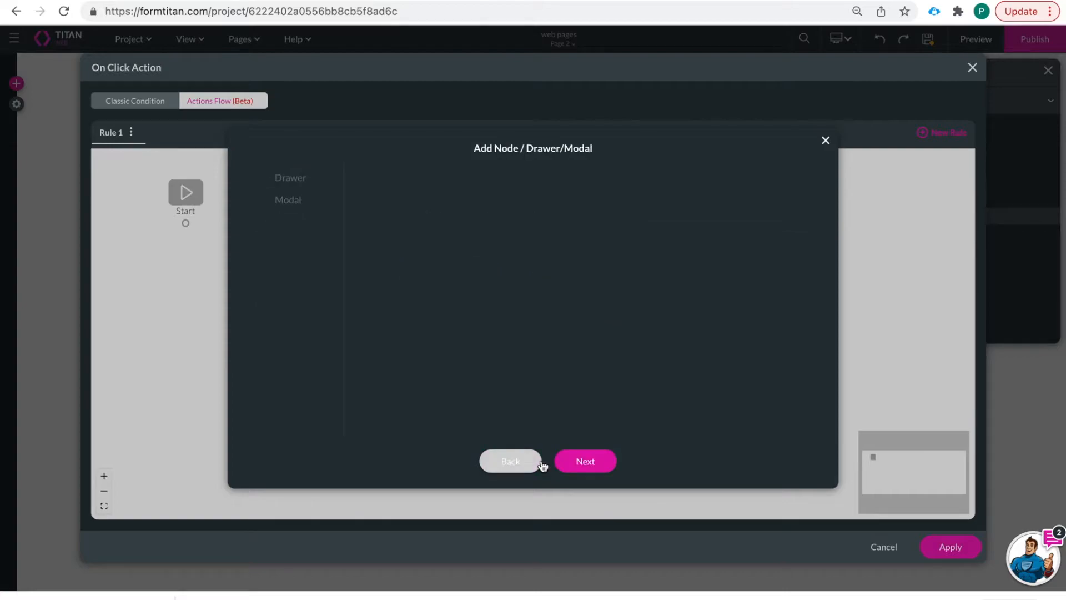
left_click(288, 201)
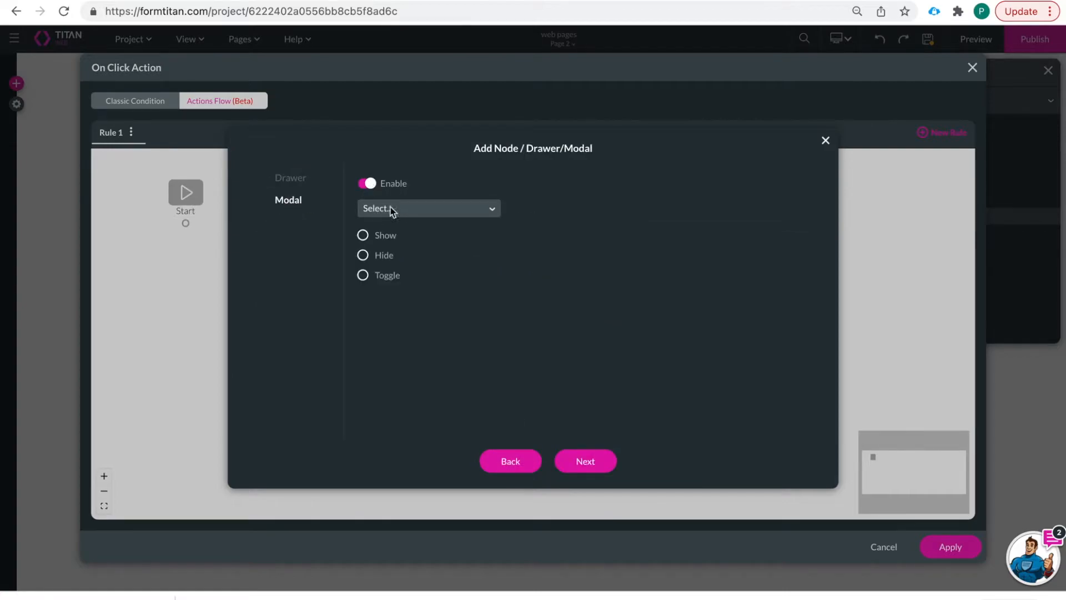
left_click(391, 209)
left_click(425, 243)
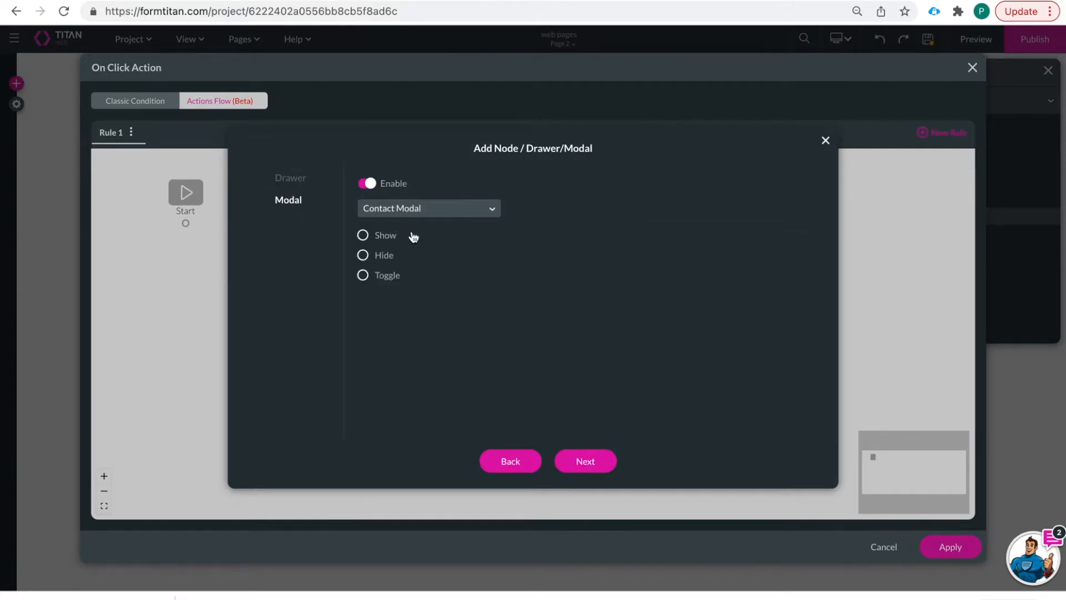
- Set the modal action to Hide, insert the step and apply the click action
left_click(364, 255)
left_click(363, 255)
left_click(362, 256)
left_click(587, 463)
left_click(593, 467)
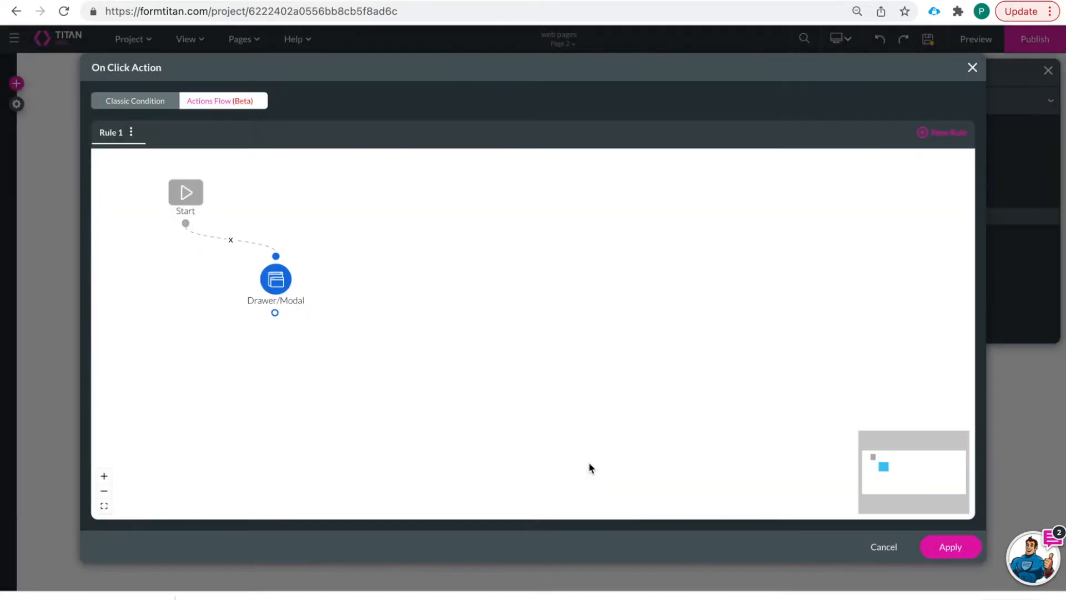
left_click(946, 543)
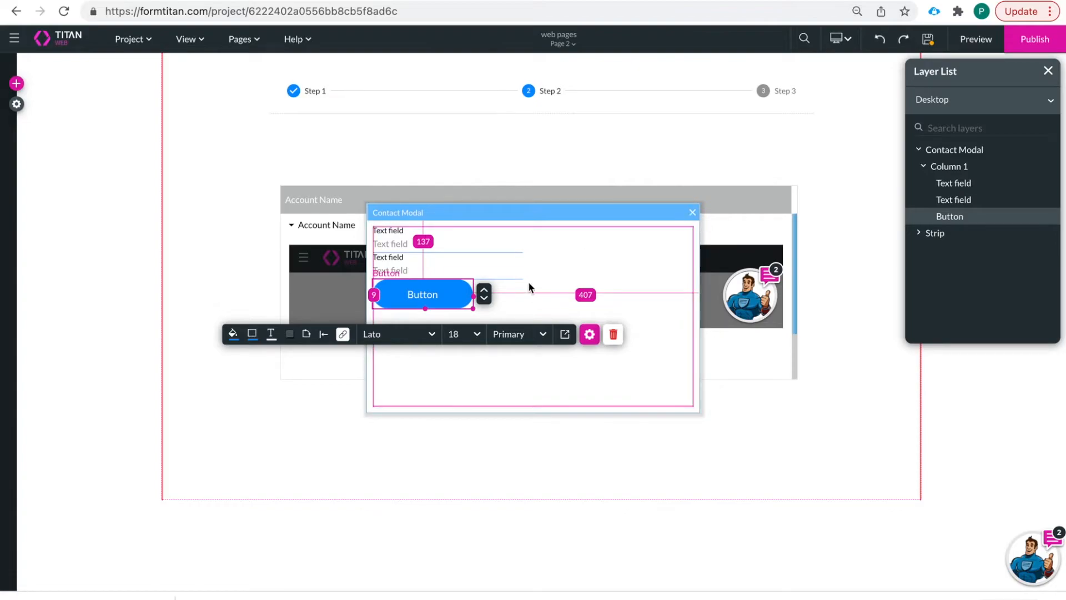
- Close the Contact Modal and switch to the Home page, saving changes
left_click(692, 212)
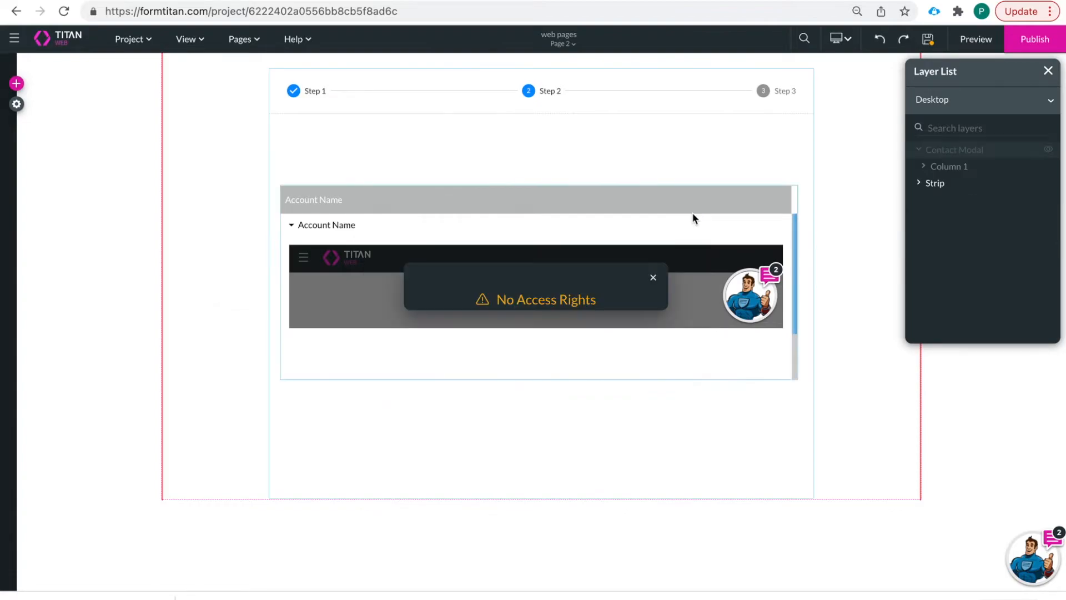
left_click(563, 43)
left_click(546, 64)
left_click(609, 376)
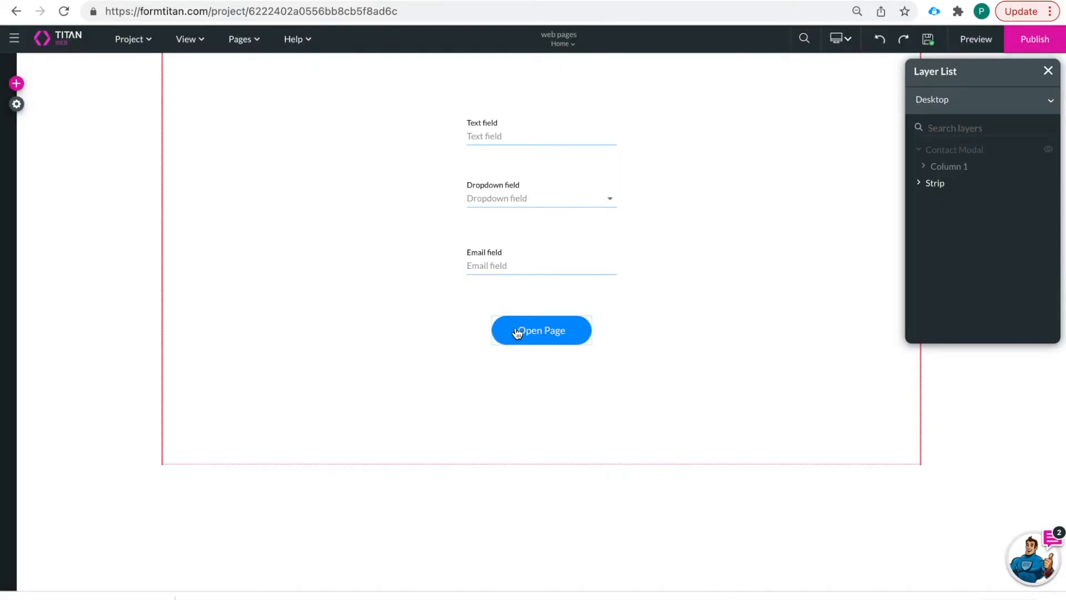
- Delete the Redirect to page 2 node from the Open Page button's click flow
left_click(551, 340)
left_click(462, 370)
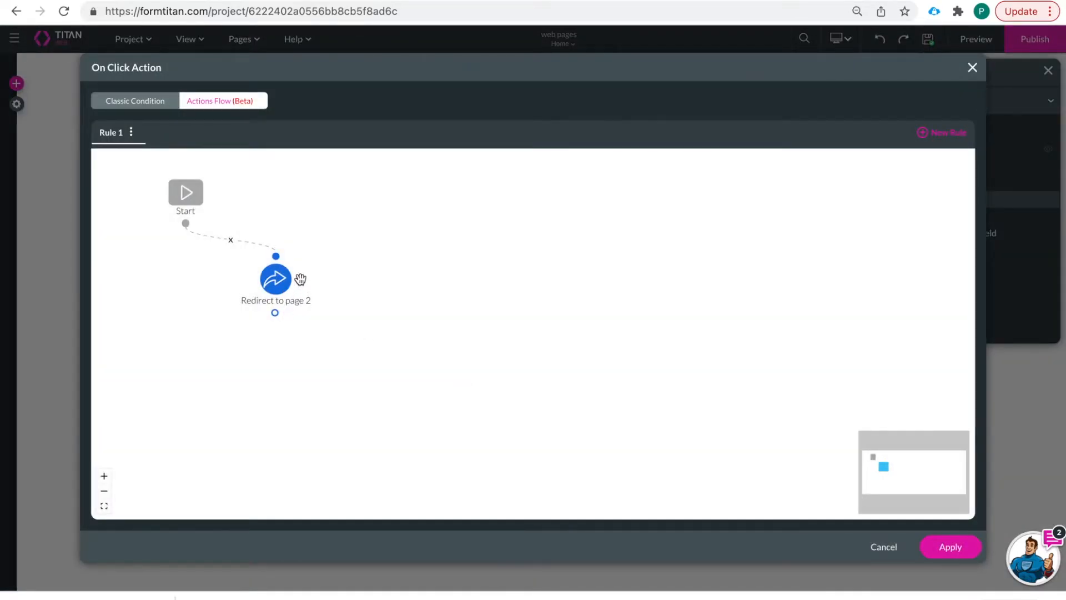
mouse_move(291, 318)
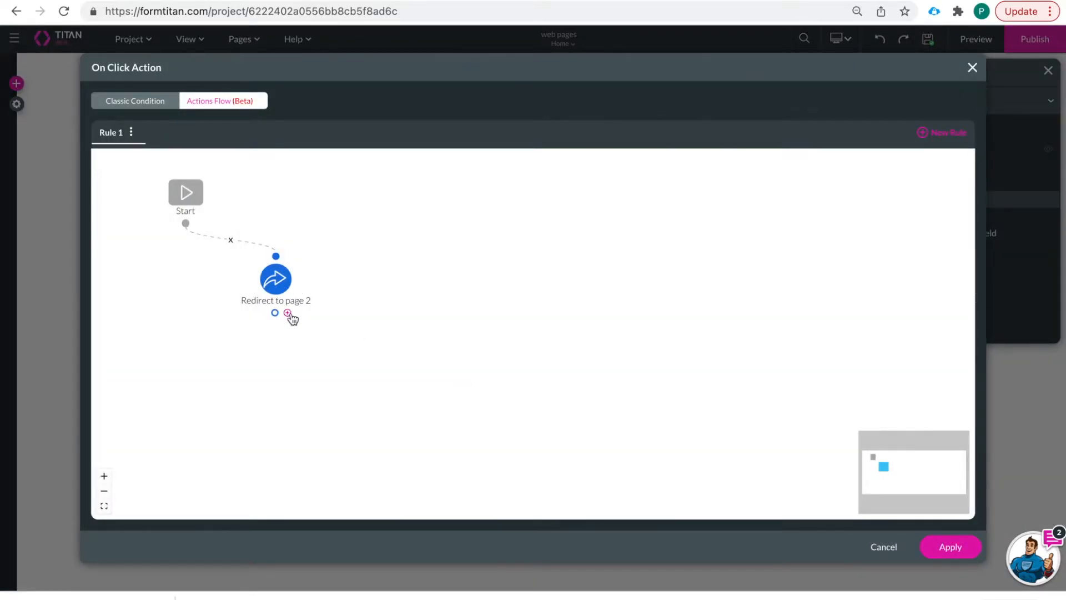
right_click(290, 278)
left_click(340, 289)
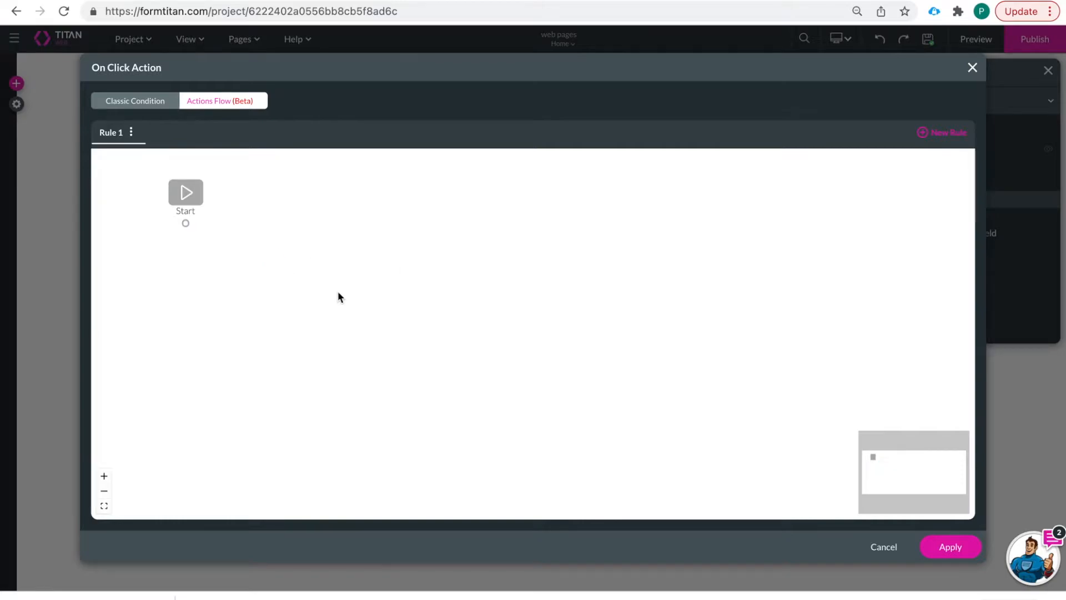
- Insert a Drawer/Modal node that shows the Contact Modal after Start and apply the flow
left_click(198, 224)
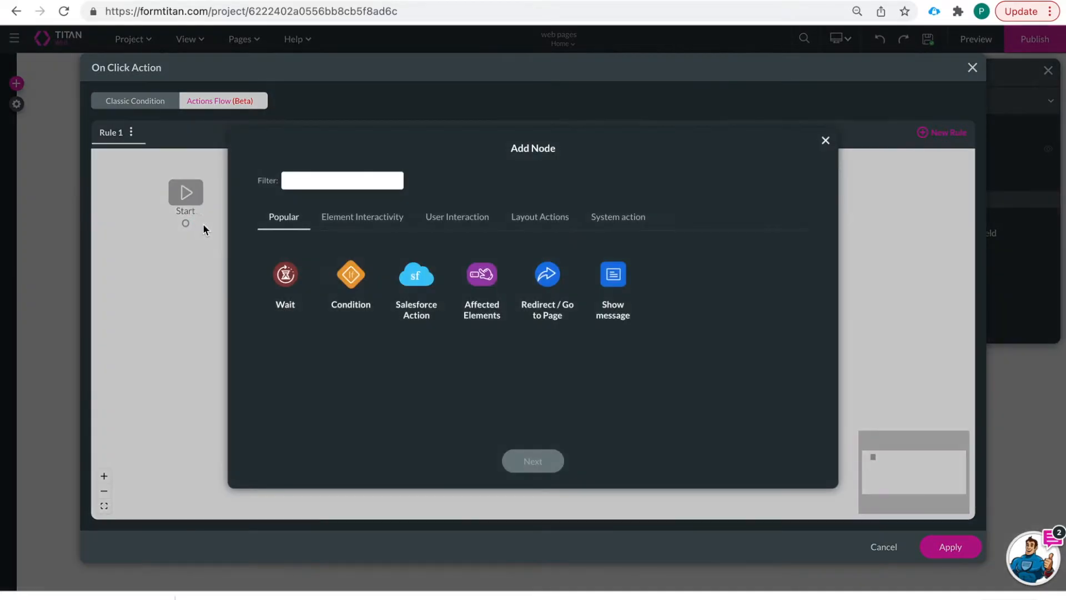
left_click(541, 216)
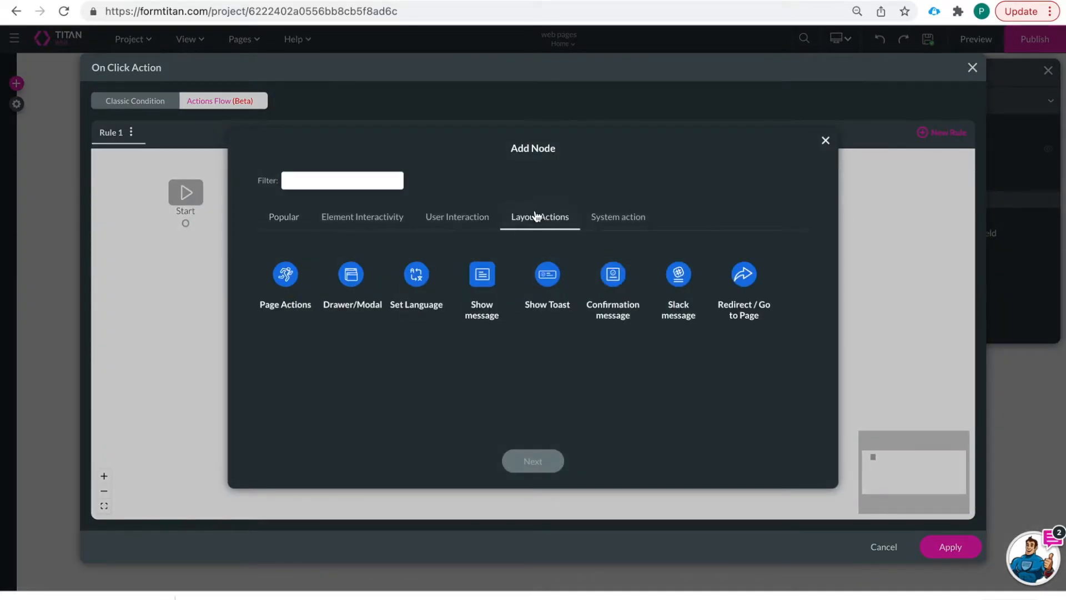
left_click(351, 284)
left_click(533, 459)
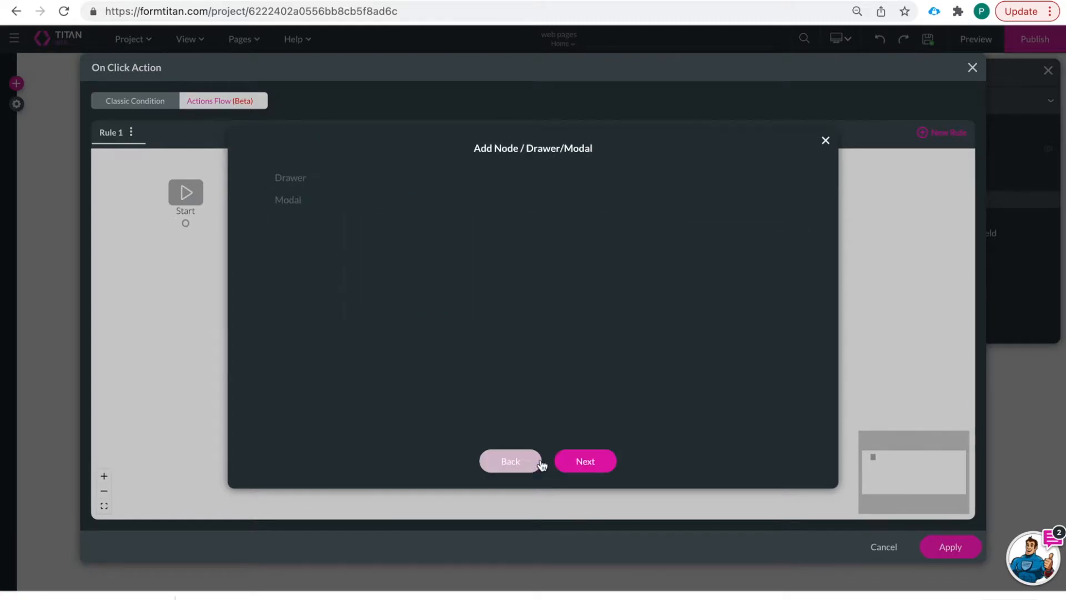
left_click(295, 203)
left_click(402, 208)
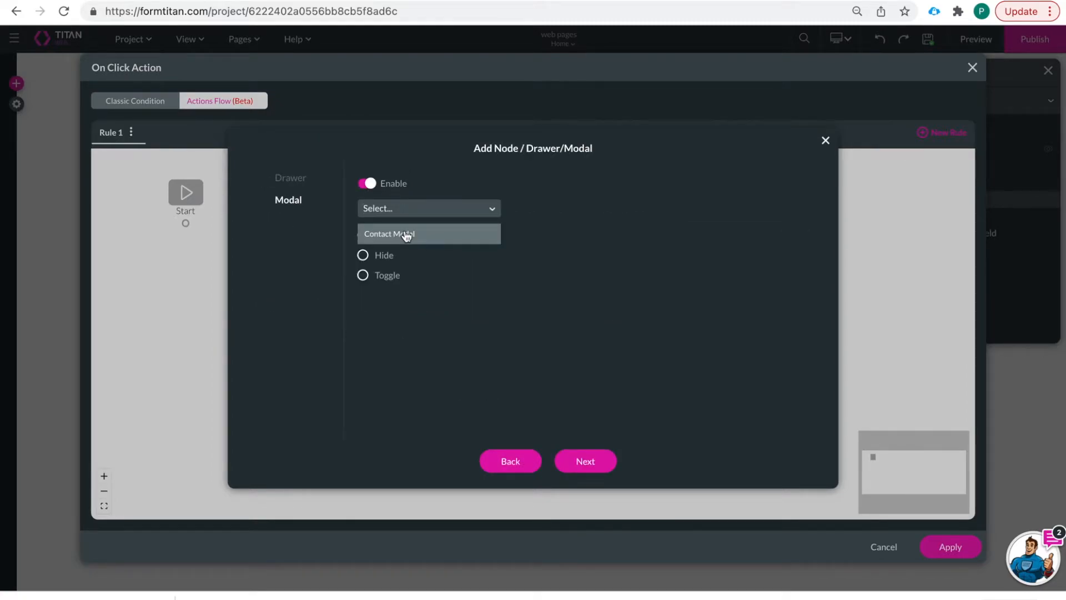
left_click(404, 234)
left_click(363, 236)
left_click(581, 456)
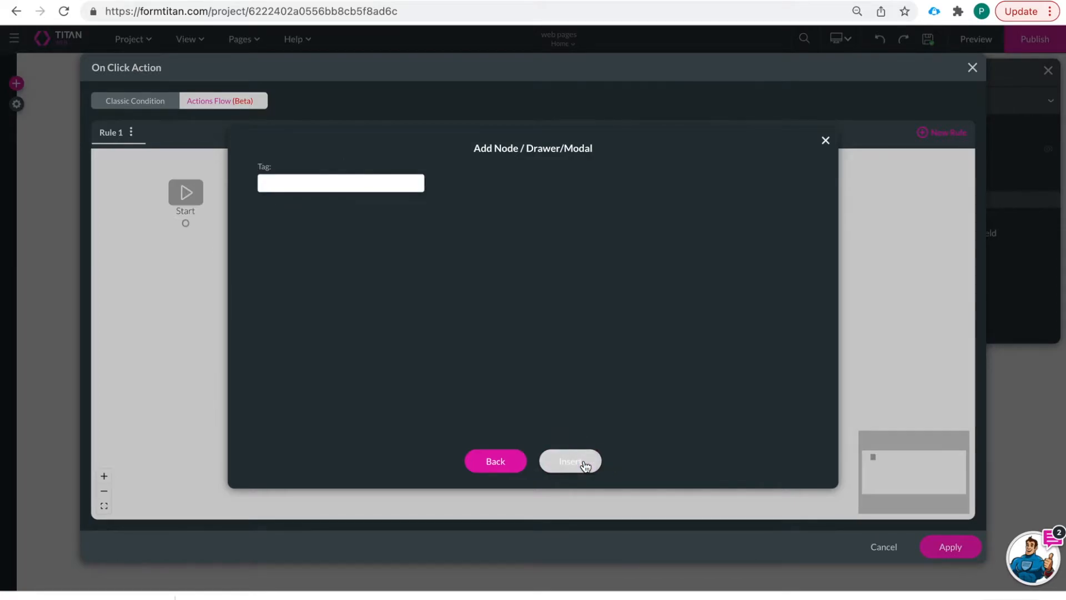
left_click(570, 460)
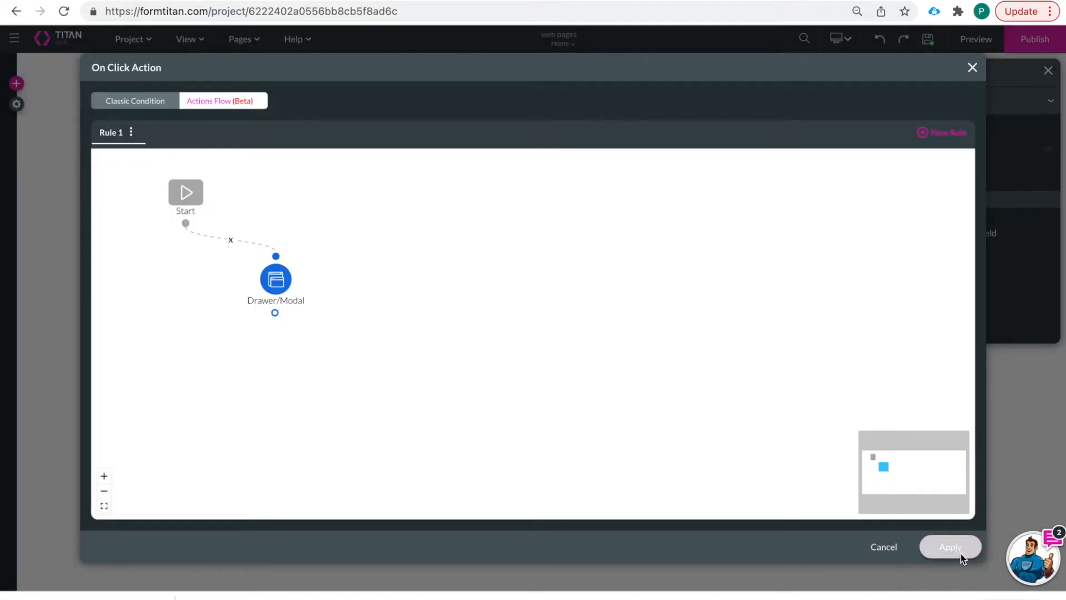
left_click(950, 547)
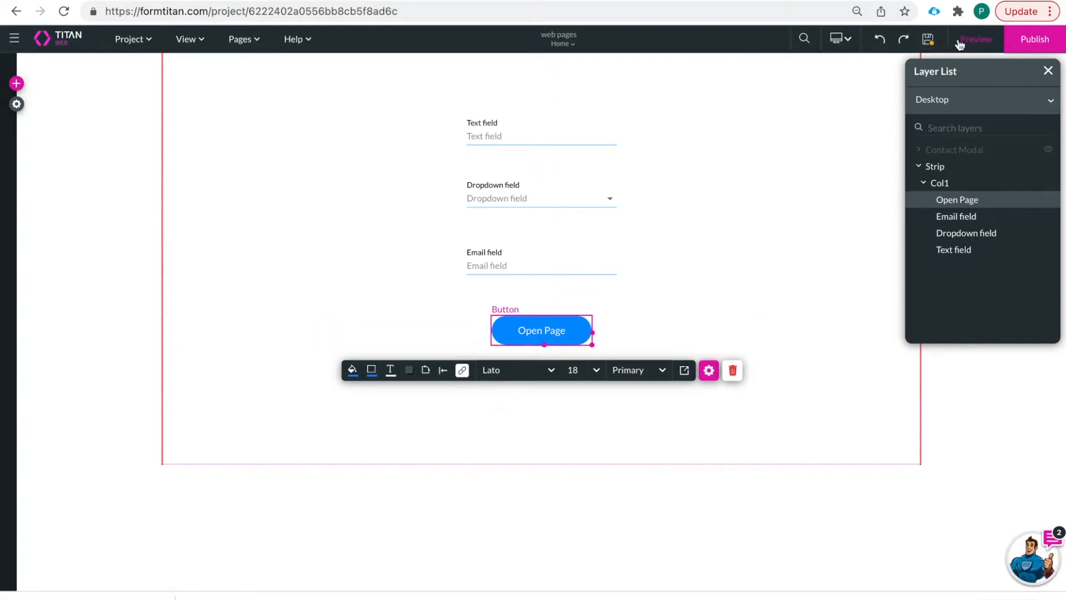
- Save the project and preview it, clicking Open Page to bring up the Contact Modal
left_click(927, 39)
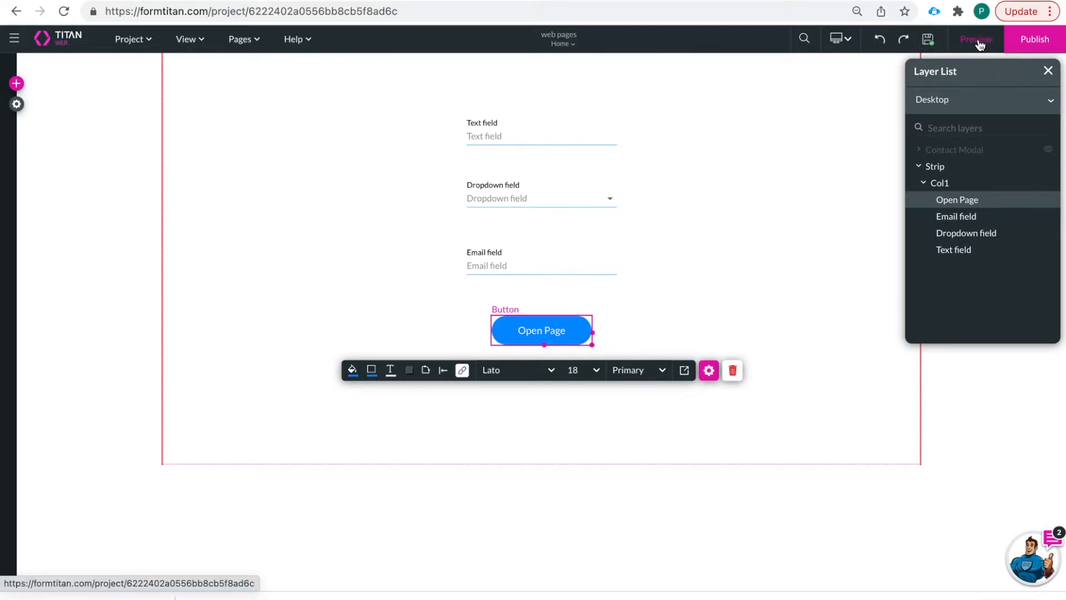
left_click(978, 40)
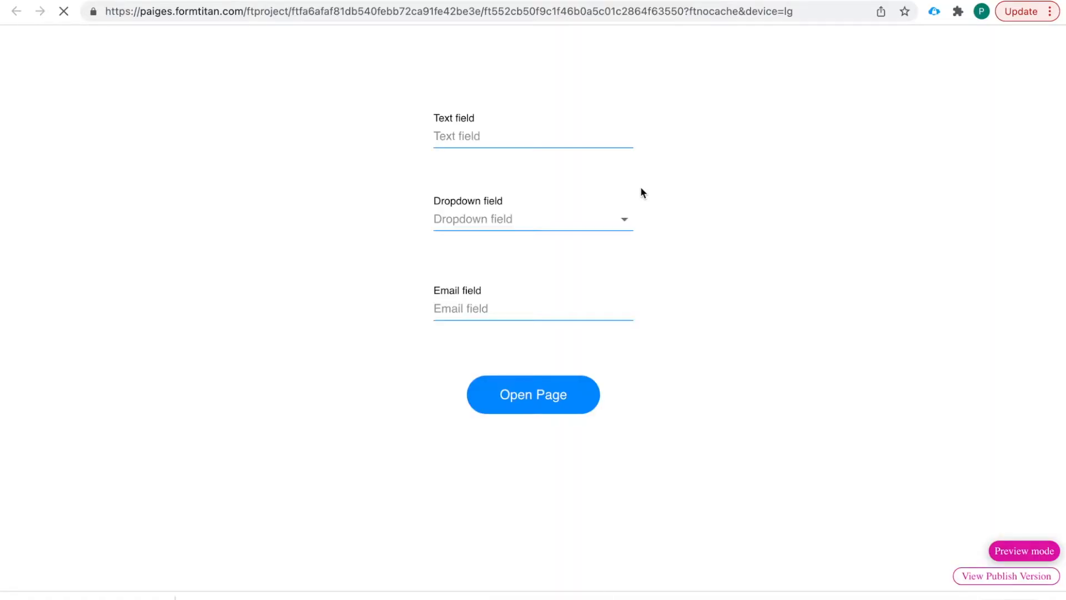
left_click(537, 403)
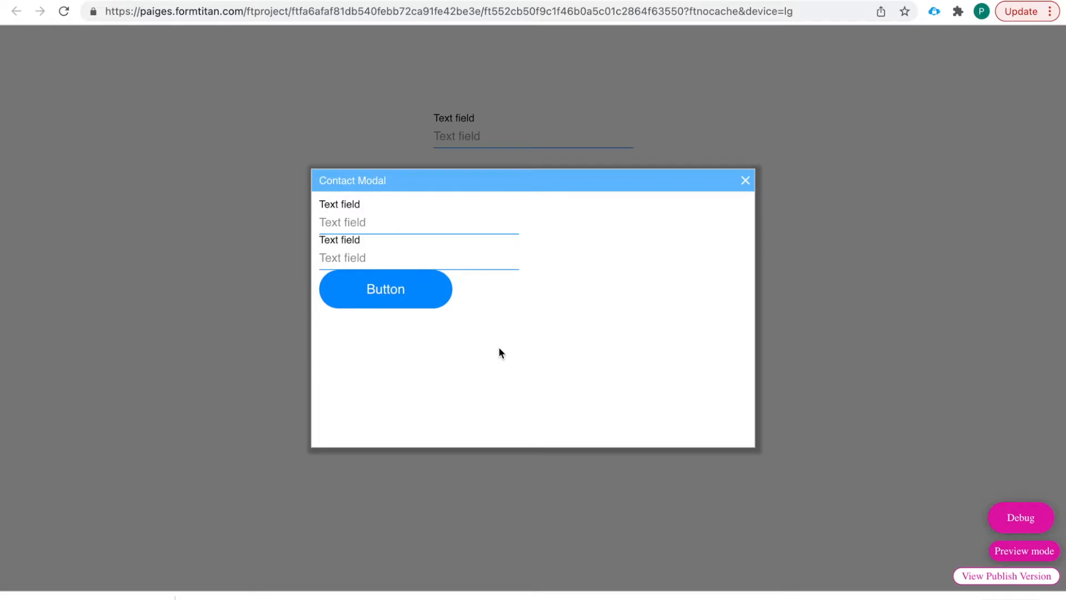
- Close the modal with its button, reopen and close it again, then return to the editor
left_click(409, 297)
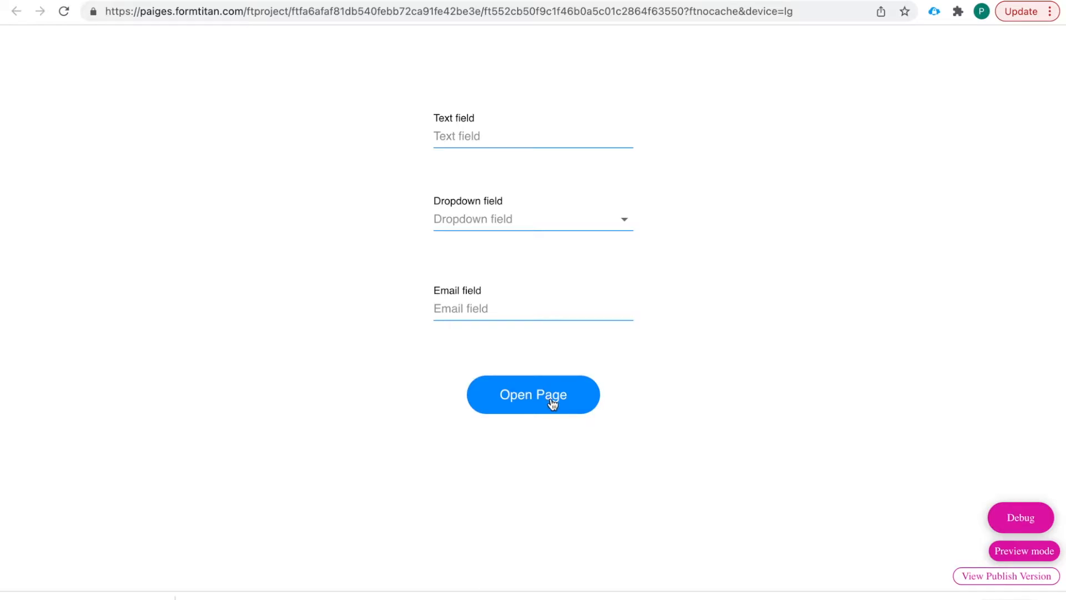
left_click(552, 400)
left_click(405, 300)
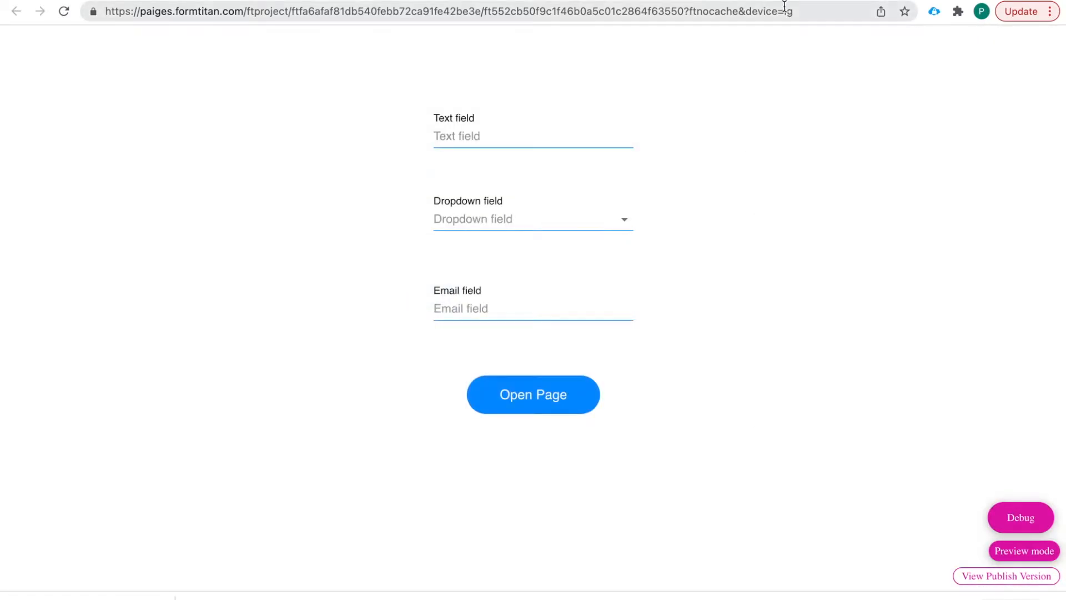
left_click(803, 1)
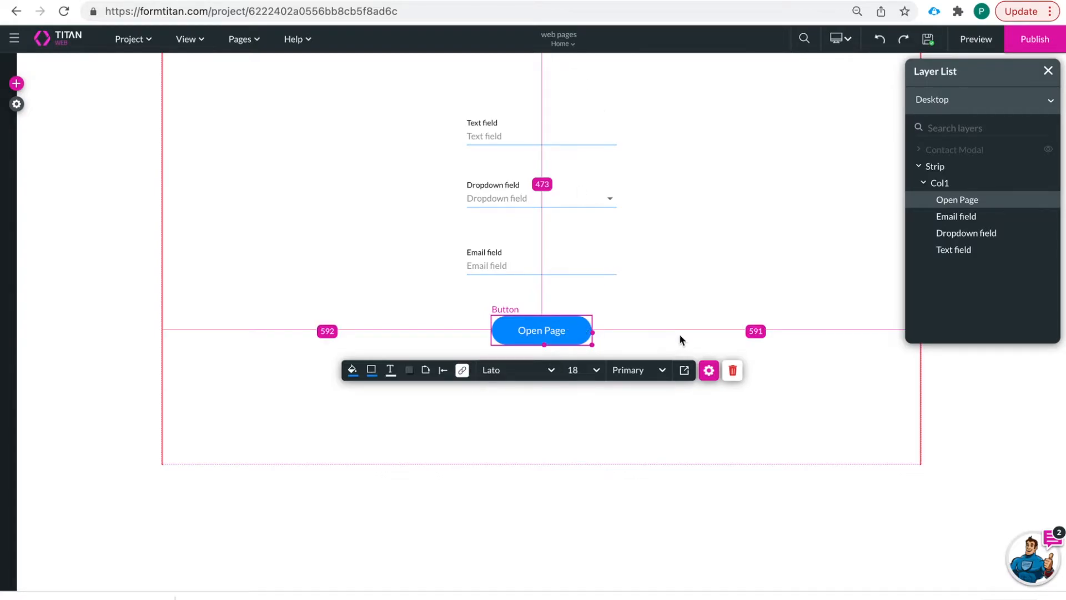
- Delete the Drawer/Modal node from Open Page's click flow, leaving it empty
left_click(463, 371)
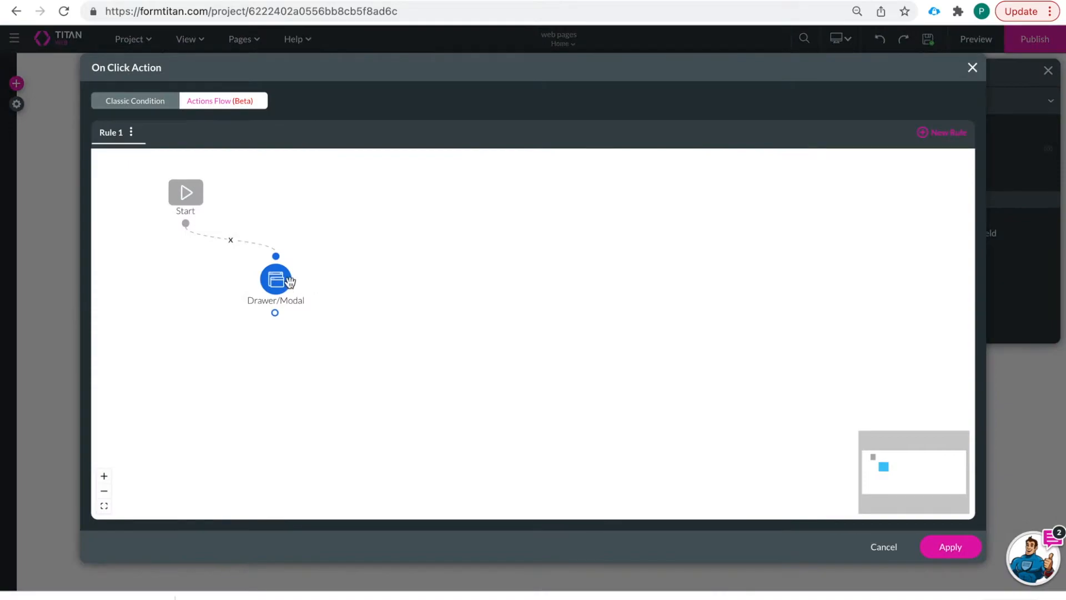
left_click(296, 281)
left_click(342, 289)
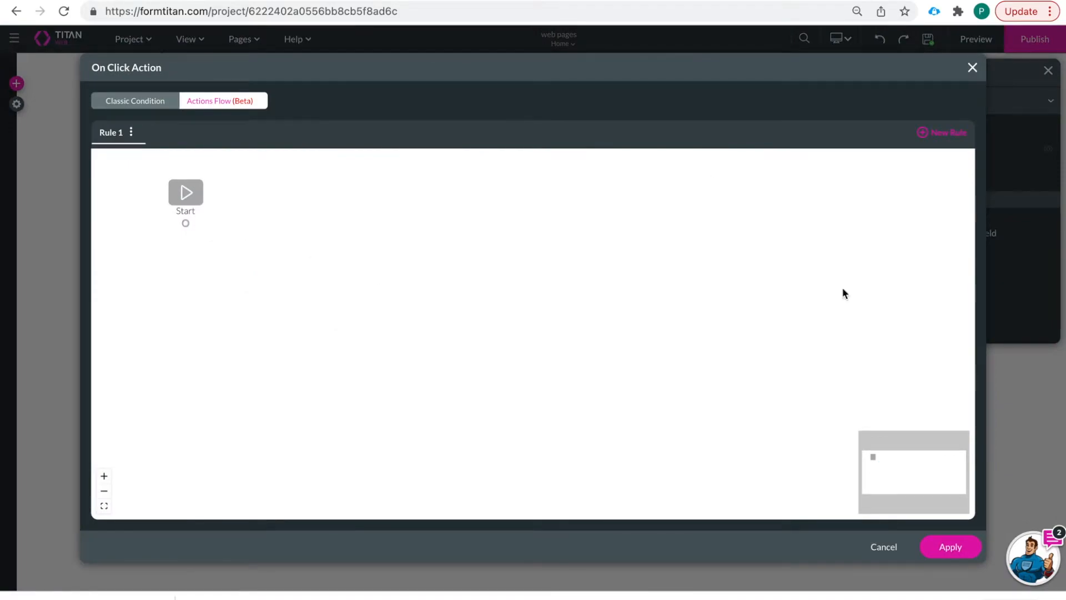
left_click(956, 544)
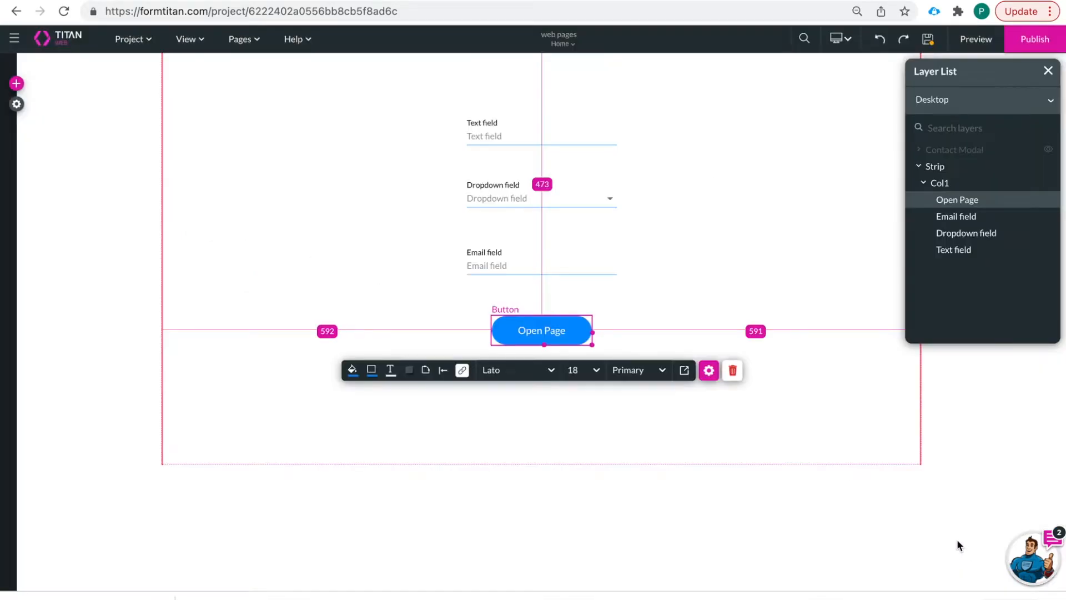
- Enable Hover Modal on Open Page with Contact Modal and OnModal Show/Hide, then apply
left_click(708, 372)
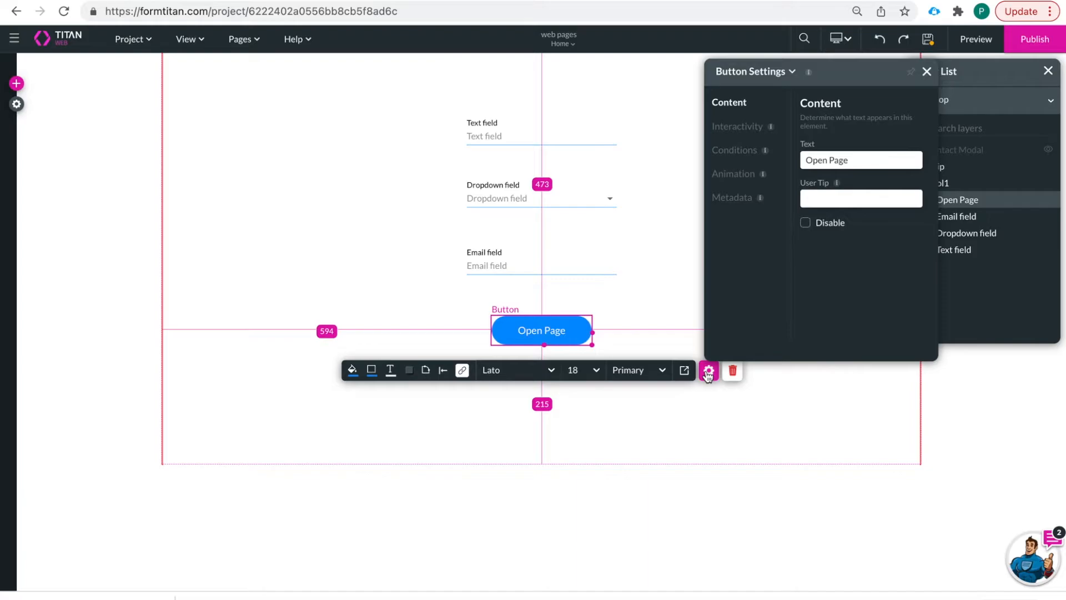
left_click(739, 130)
left_click(810, 259)
left_click(925, 257)
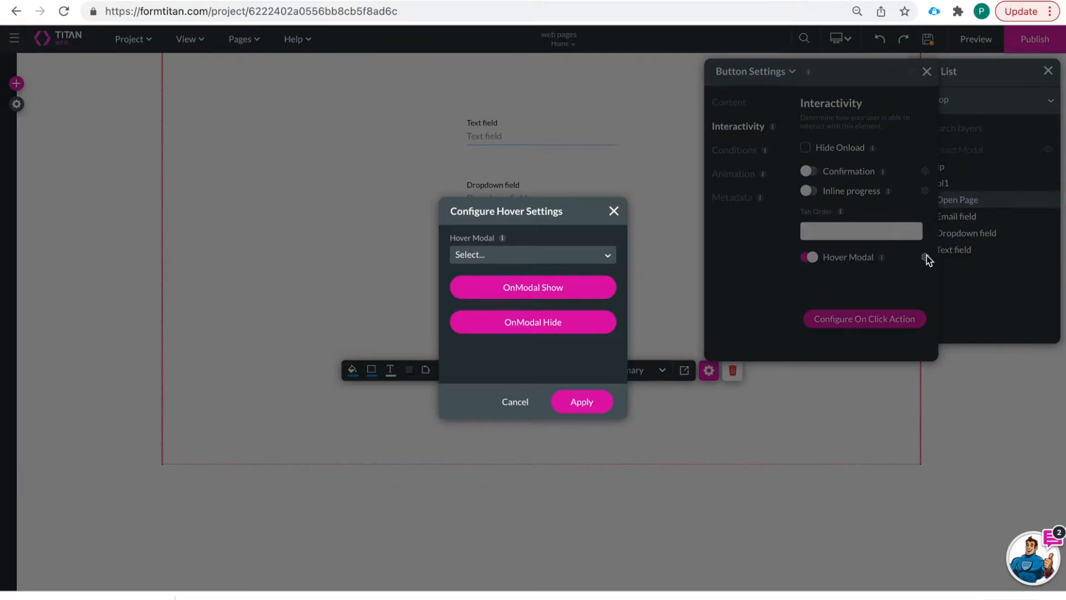
left_click(528, 258)
left_click(526, 281)
left_click(475, 294)
left_click(583, 329)
left_click(582, 409)
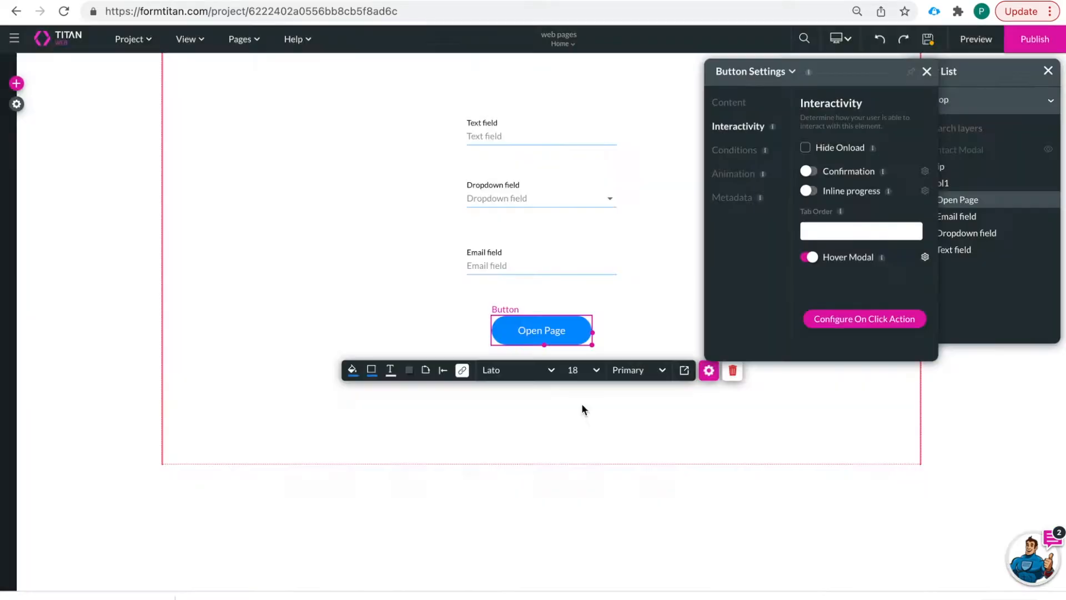
- Preview the Home page and hover over Open Page to bring up the Contact Modal
left_click(976, 40)
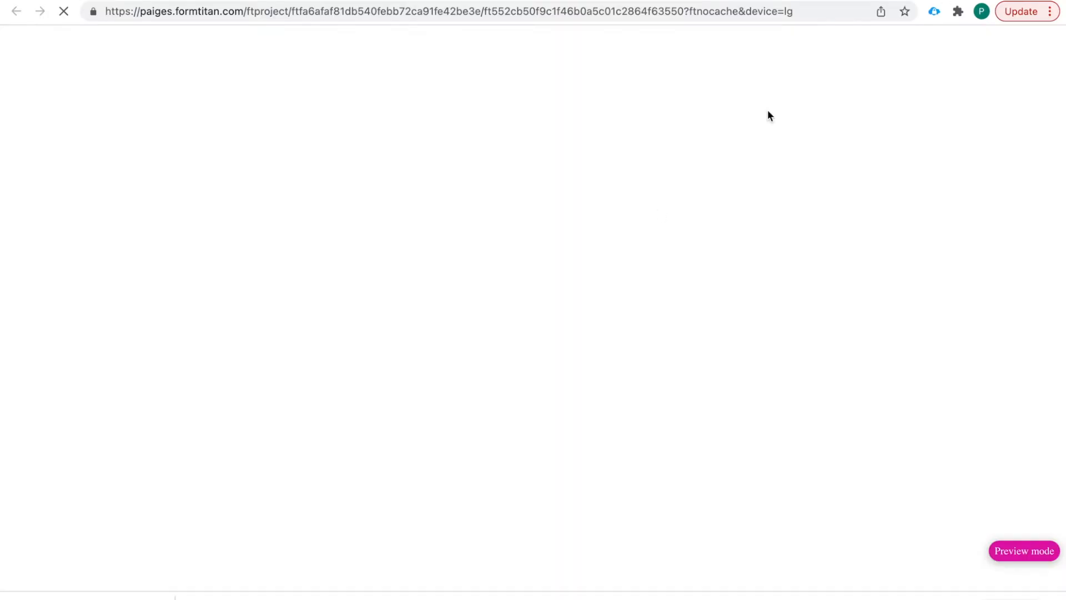
mouse_move(571, 394)
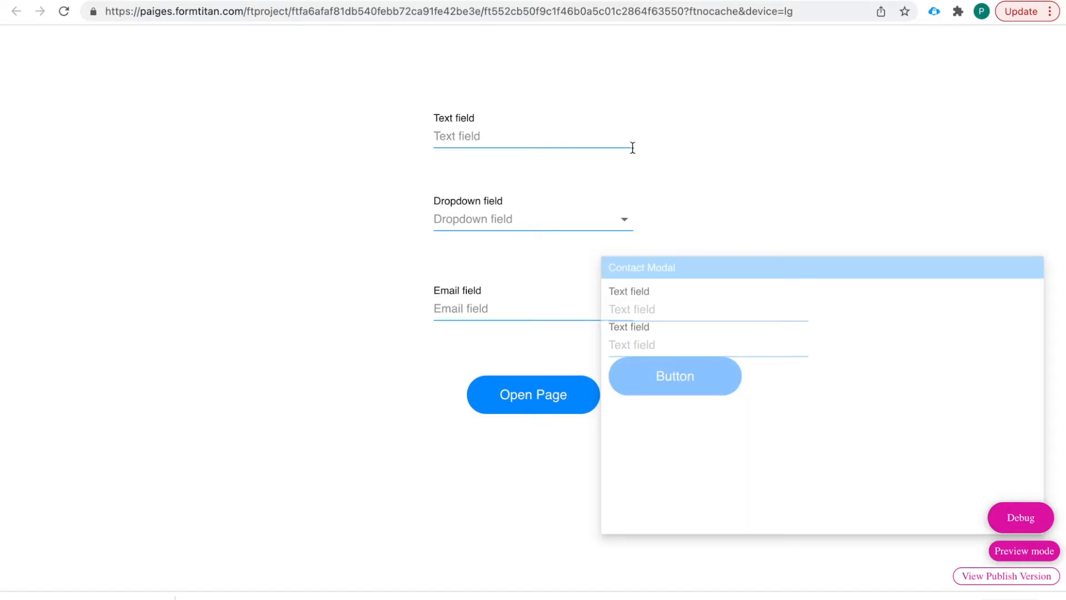
mouse_move(557, 416)
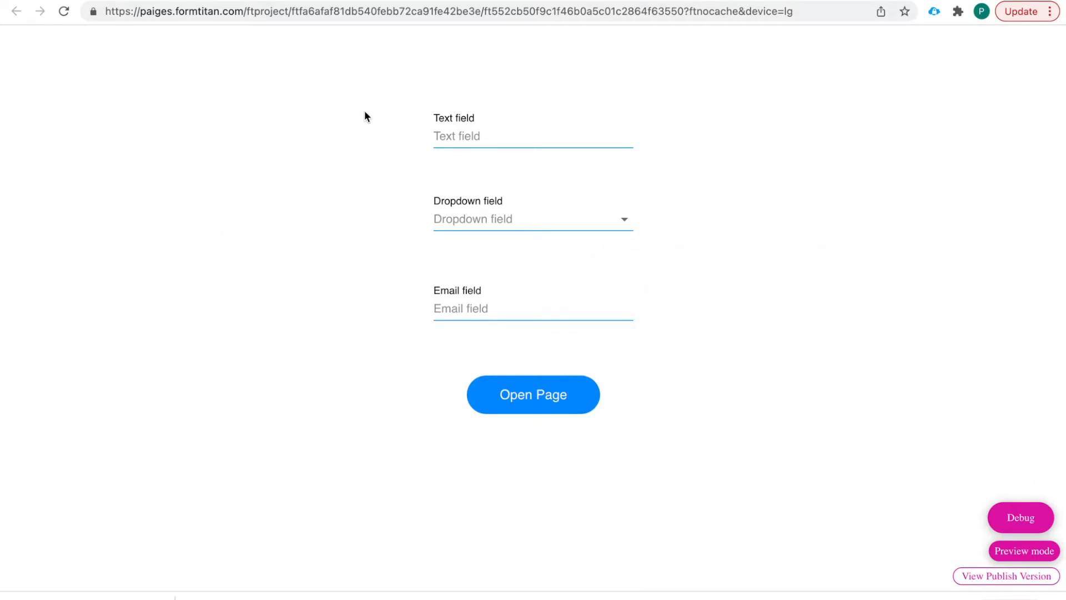
left_click(561, 409)
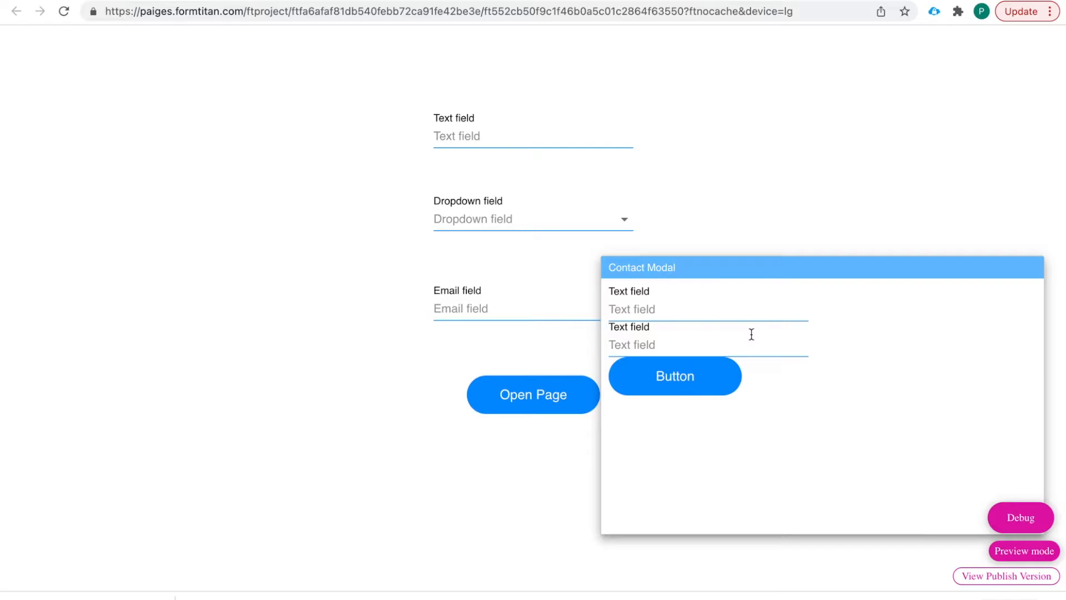
- Dismiss and reopen the Contact Modal from Open Page three more times
left_click(395, 385)
left_click(509, 395)
left_click(412, 285)
left_click(542, 400)
left_click(435, 305)
left_click(507, 405)
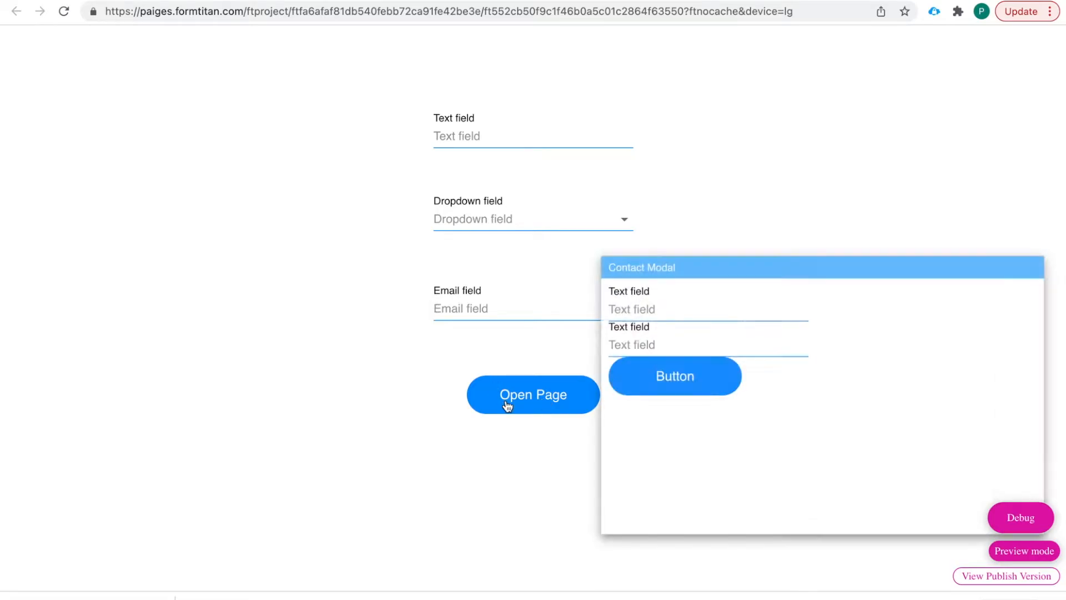
left_click(430, 315)
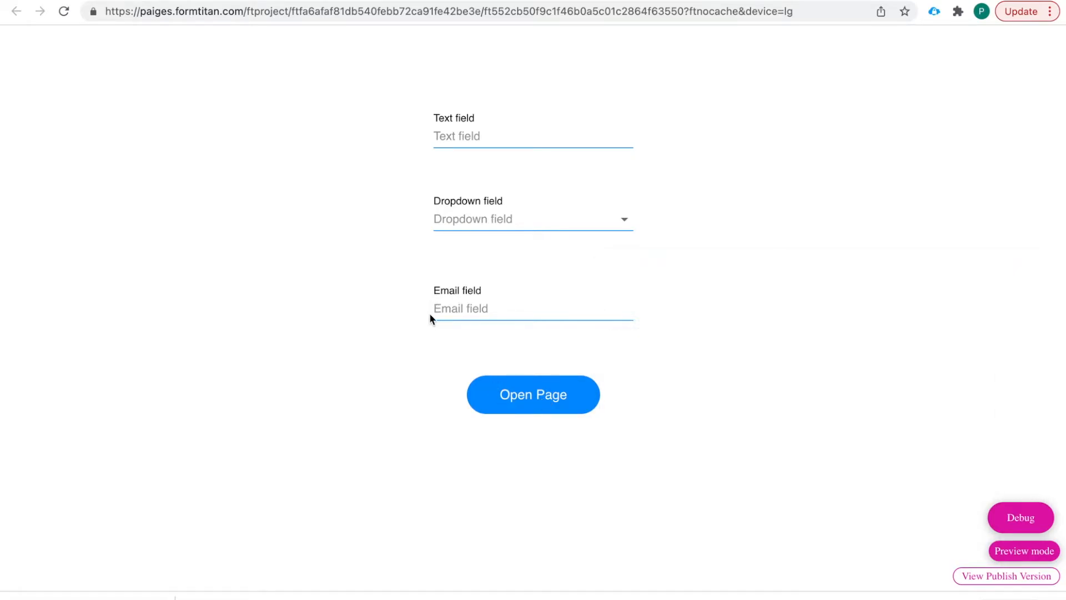
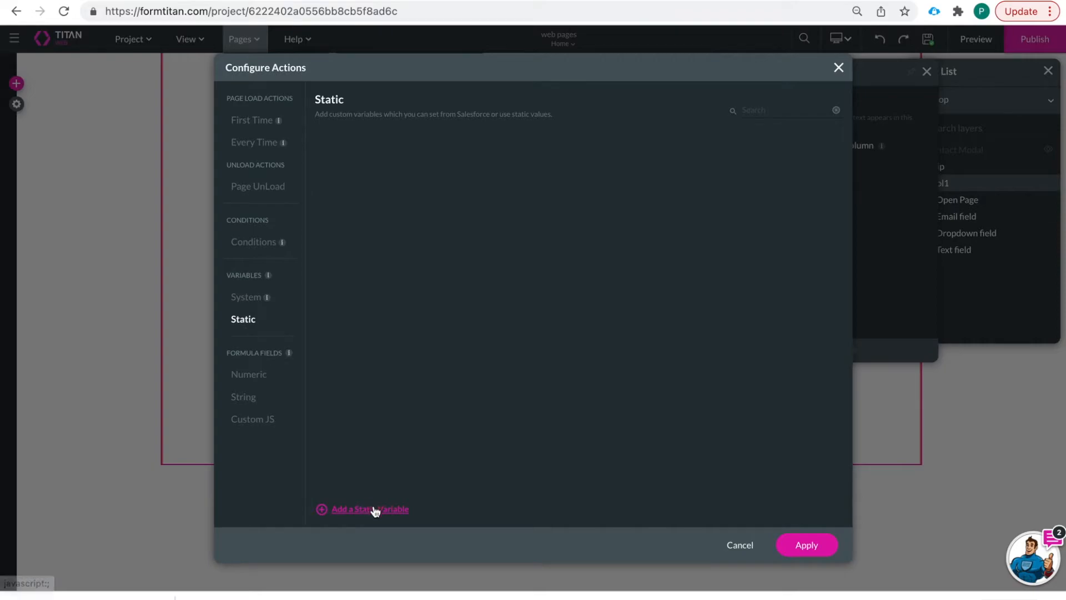
- Add a static variable named 'homepagecontactid' to the Home page and apply
left_click_drag(404, 149, 300, 142)
type("contactid")
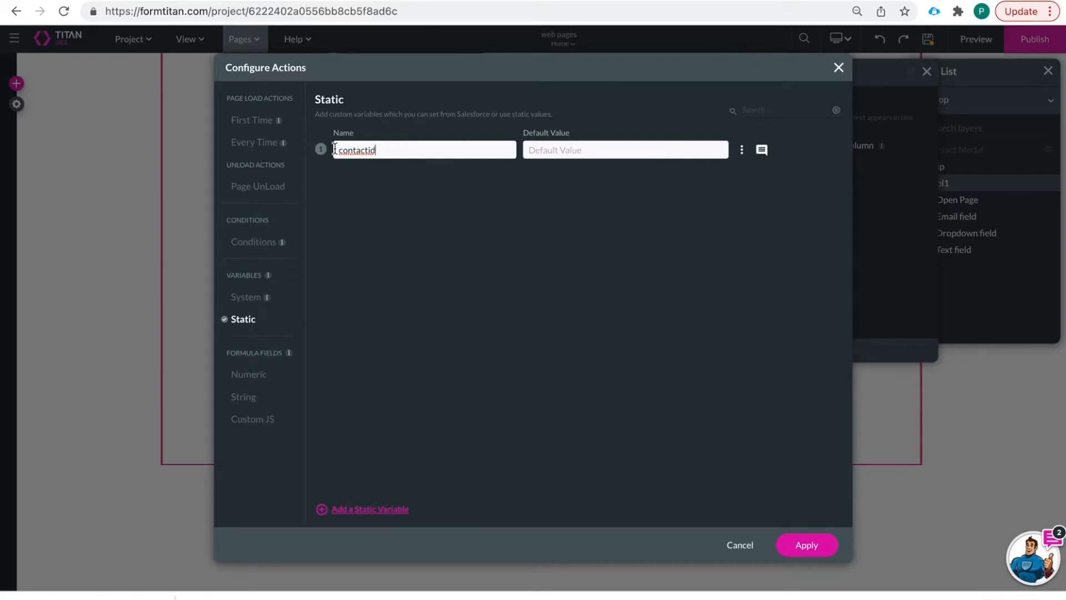
left_click(339, 150)
type("home")
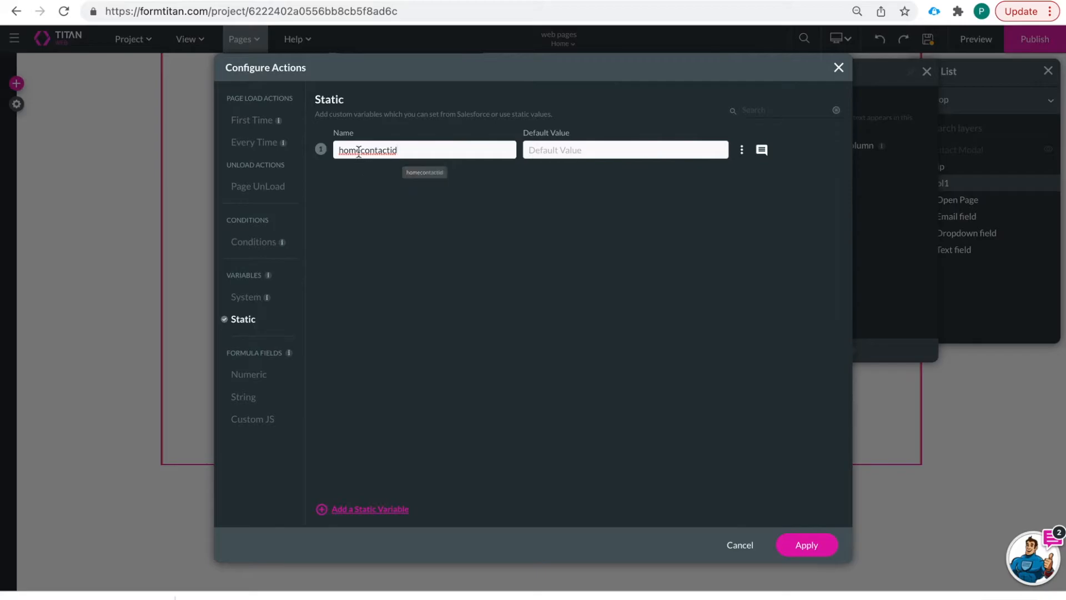
type("page")
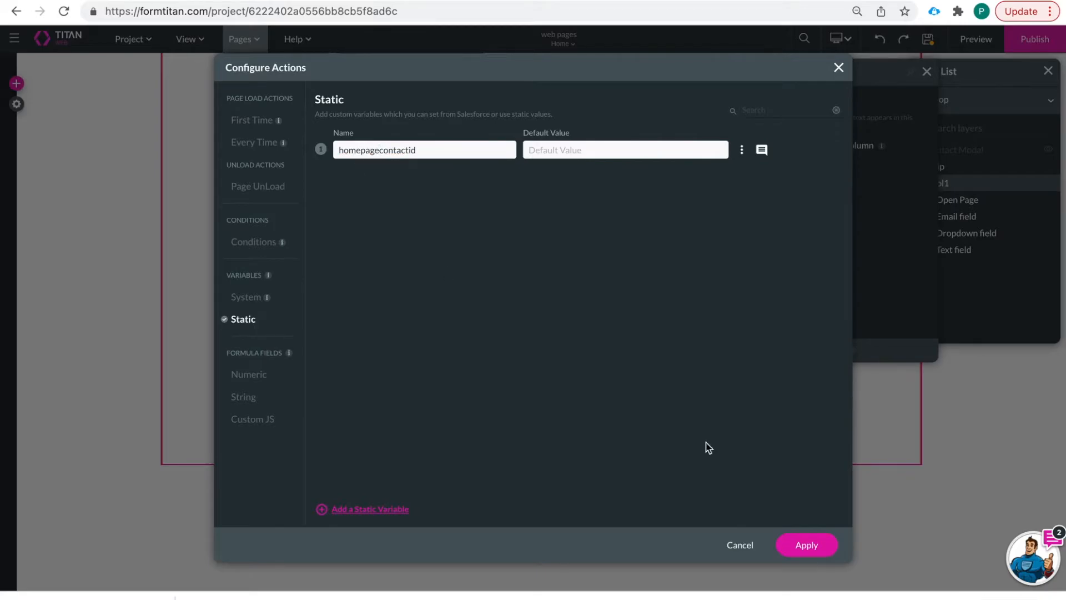
left_click(808, 545)
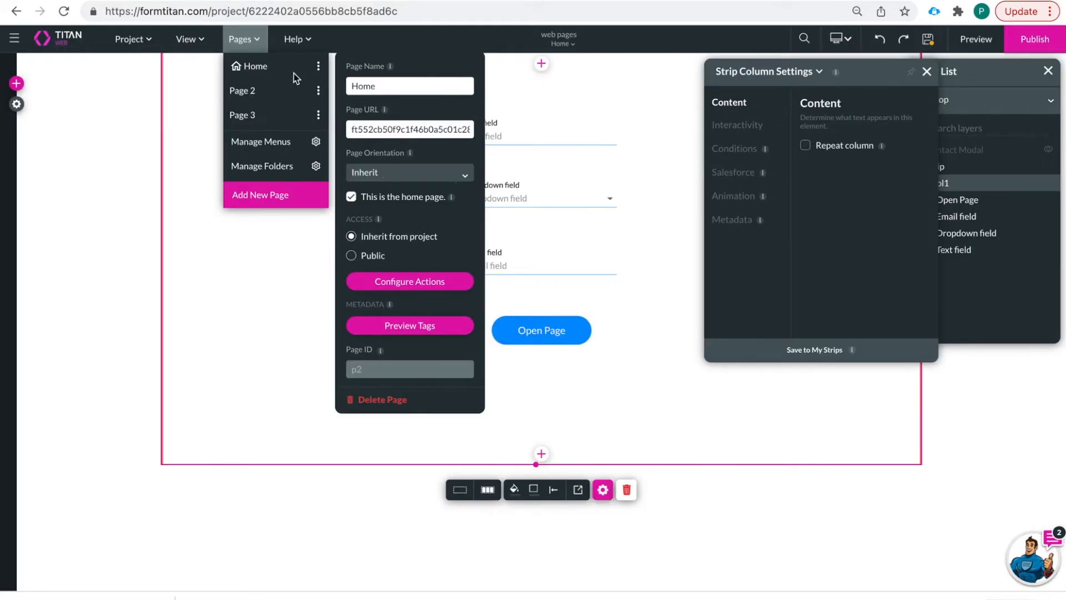
- On Page 2, delete the accountid static variable and rename contactid to 'page2contactid'
left_click(319, 92)
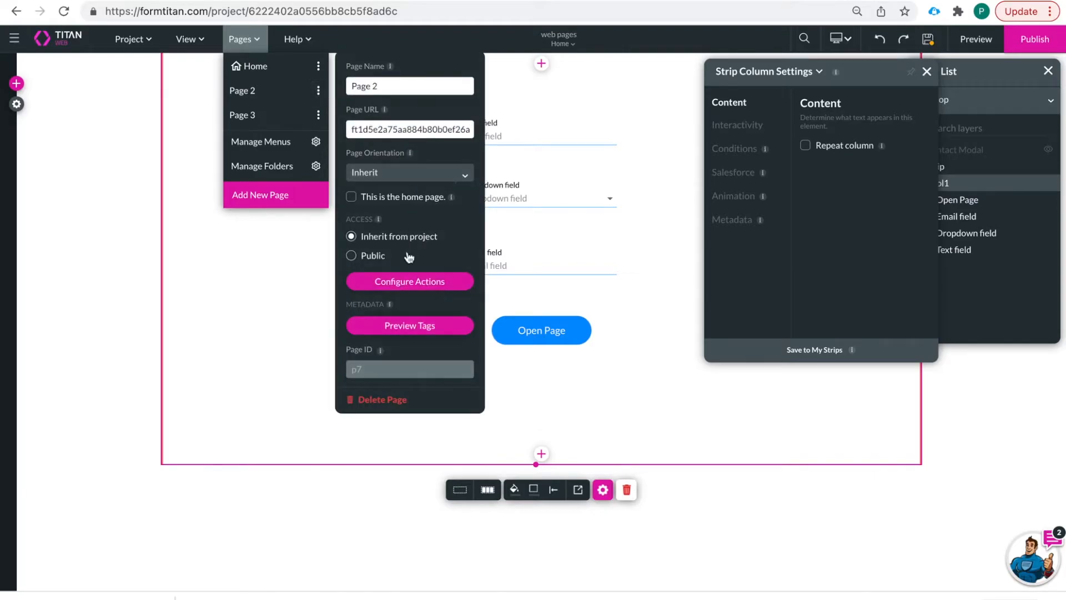
left_click(413, 282)
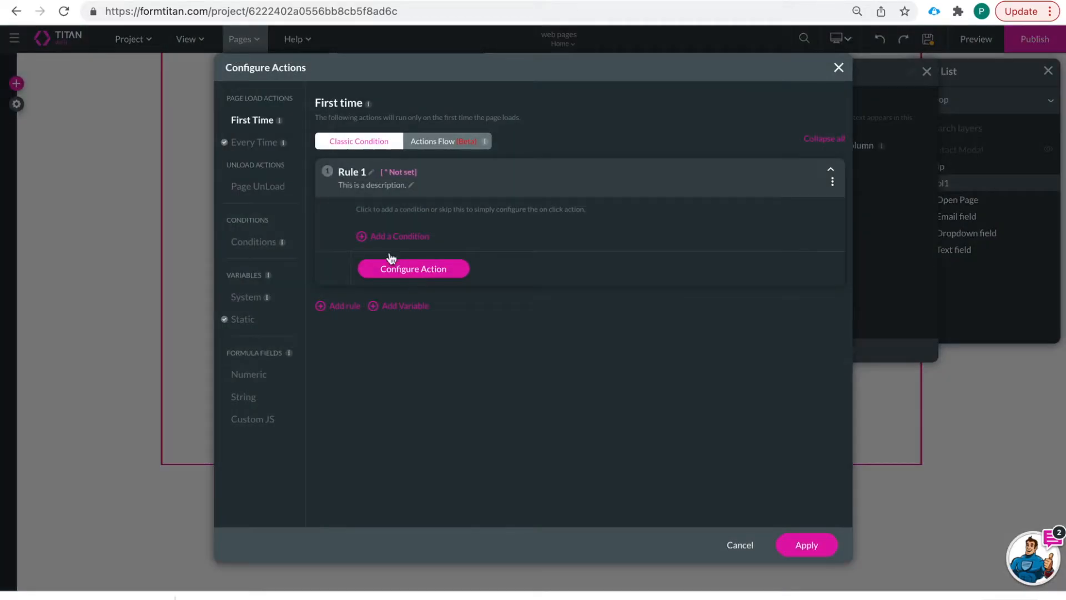
left_click(248, 325)
left_click(742, 195)
left_click(769, 298)
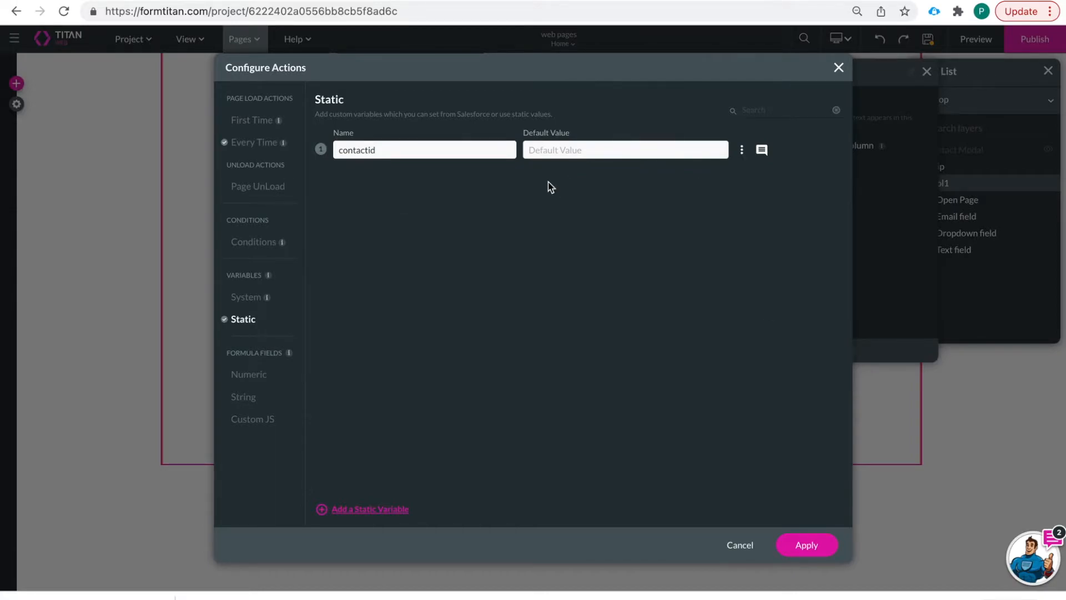
left_click(338, 151)
type("pag2")
key("BackSpace")
type("e2")
left_click(799, 541)
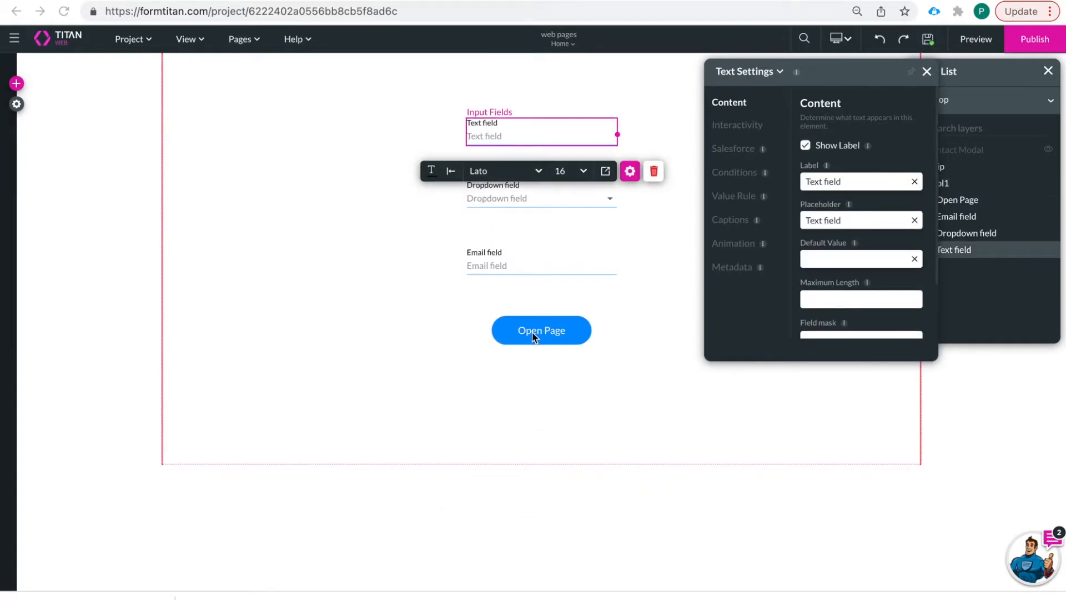
- Move the Open Page button lower and relabel the first text field 'Last Name'
left_click_drag(531, 336, 532, 385)
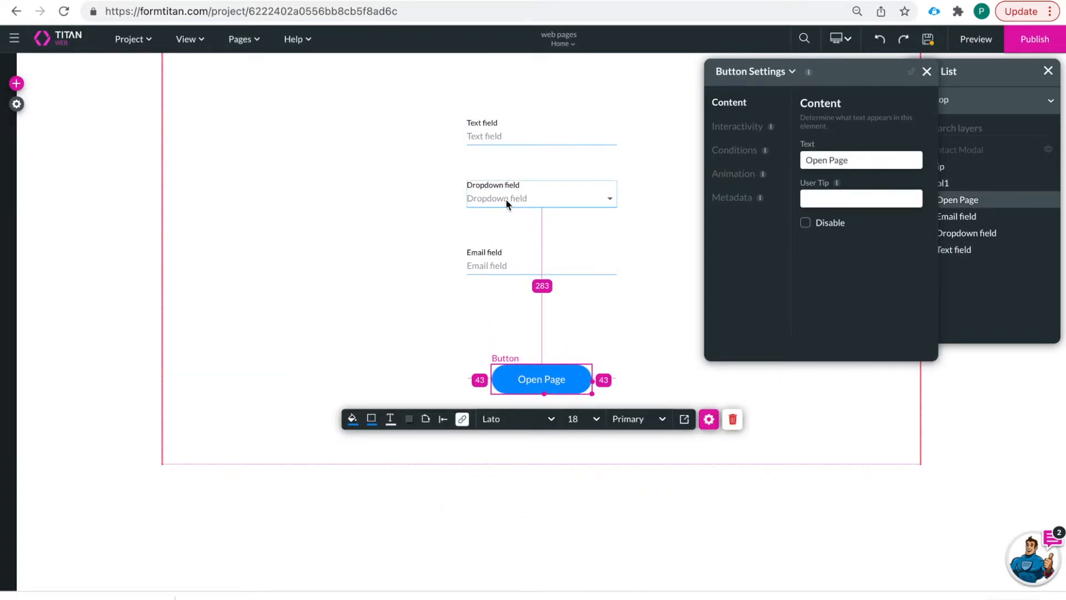
left_click(501, 137)
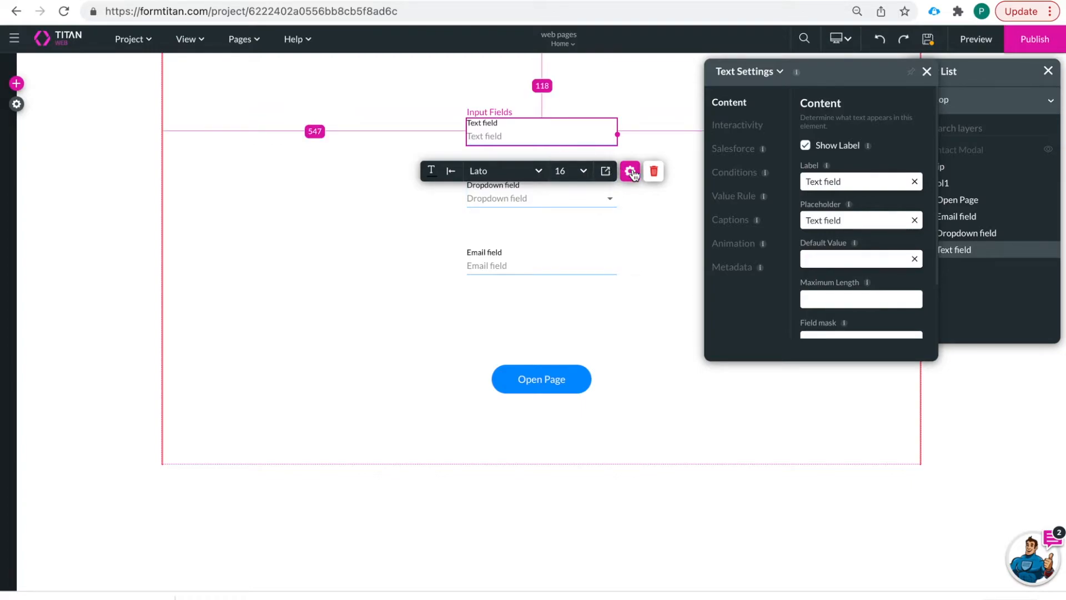
left_click_drag(856, 182, 738, 179)
type("Lzs")
key("BackSpace")
type("ast Nam")
- Delete the dropdown field and move the Email field up beneath Last Name
left_click(554, 257)
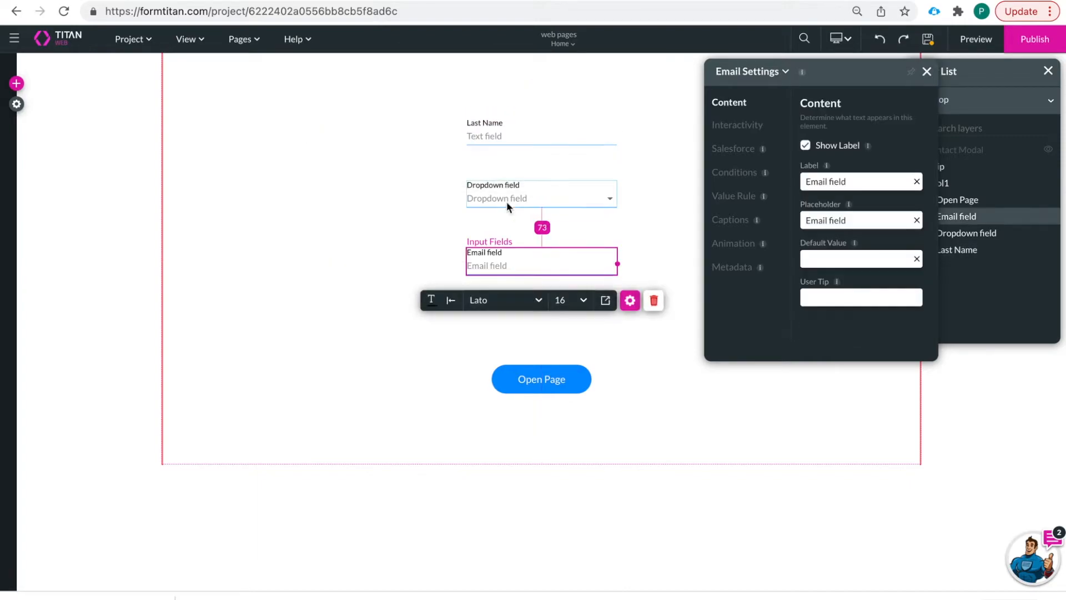
left_click(506, 200)
left_click(653, 239)
left_click_drag(547, 255, 544, 195)
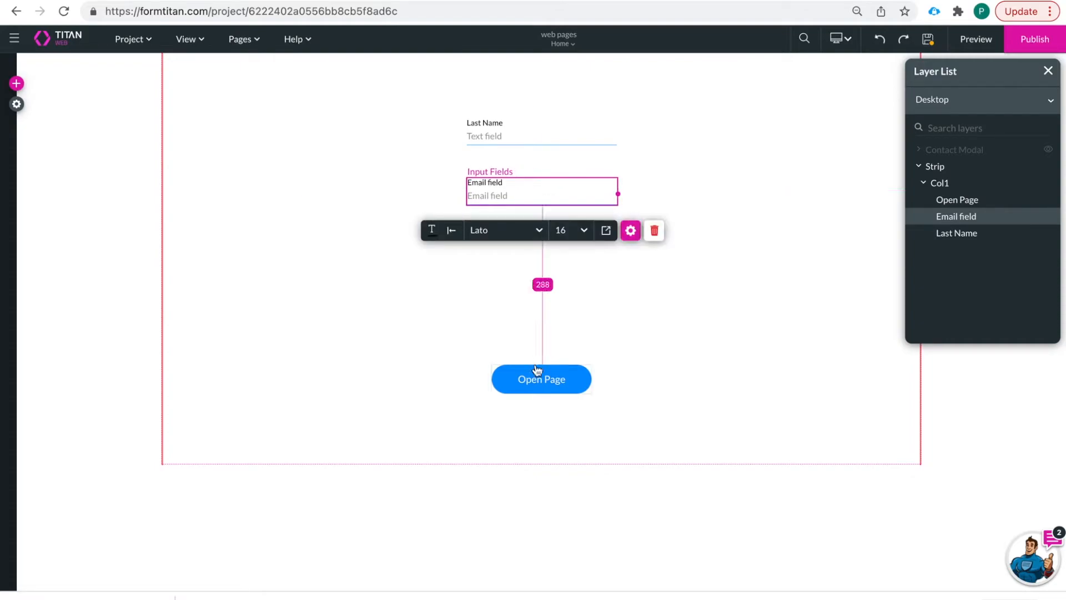
left_click(512, 326)
left_click(16, 84)
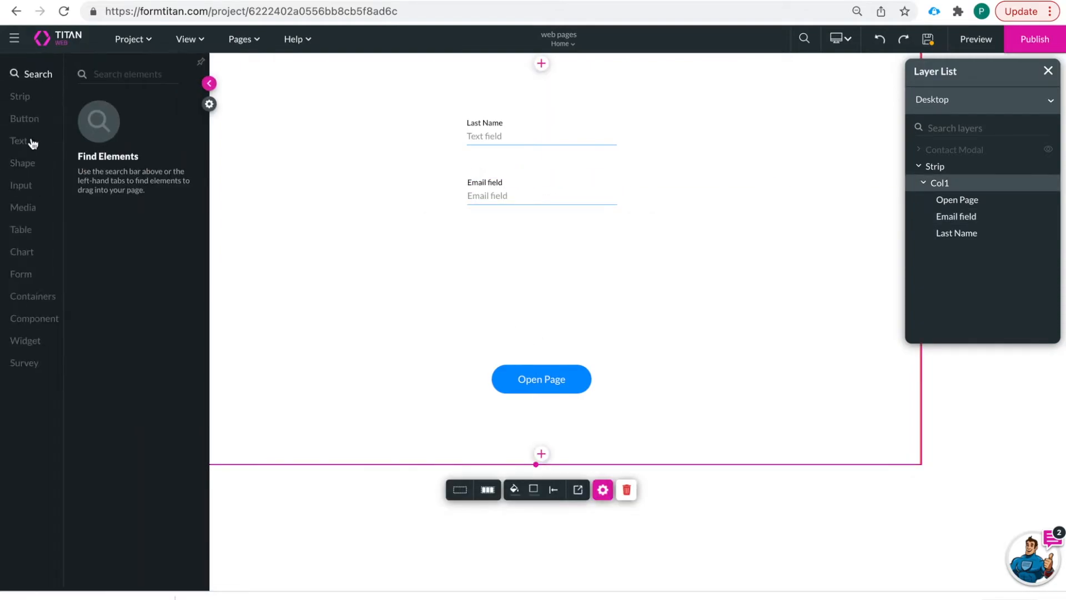
- Place a primary button under the Email field and set its text to 'Create Contact'
left_click(25, 119)
left_click_drag(133, 105, 542, 257)
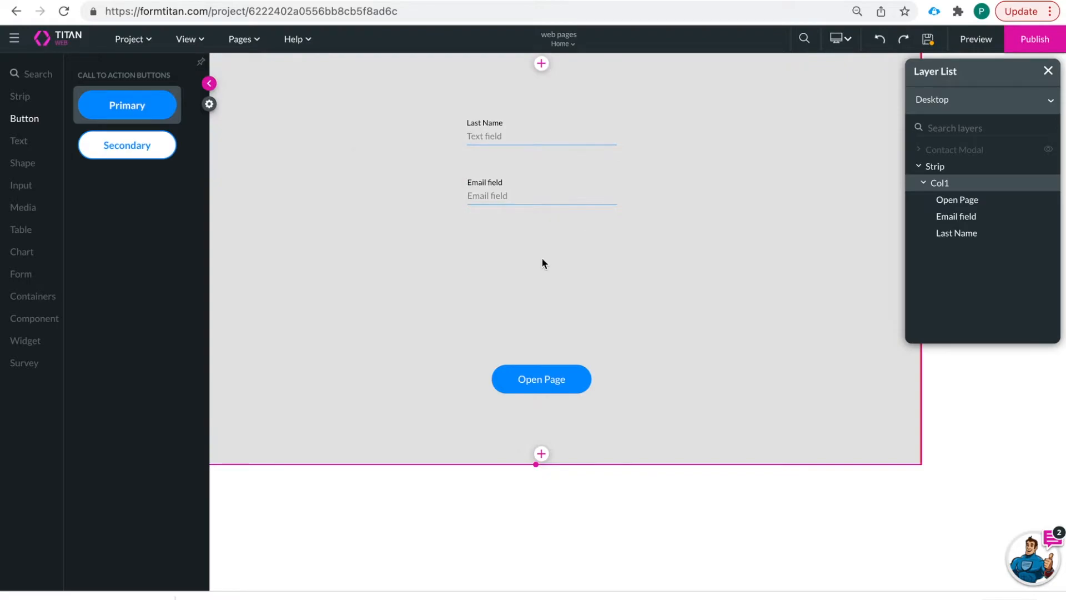
left_click(705, 298)
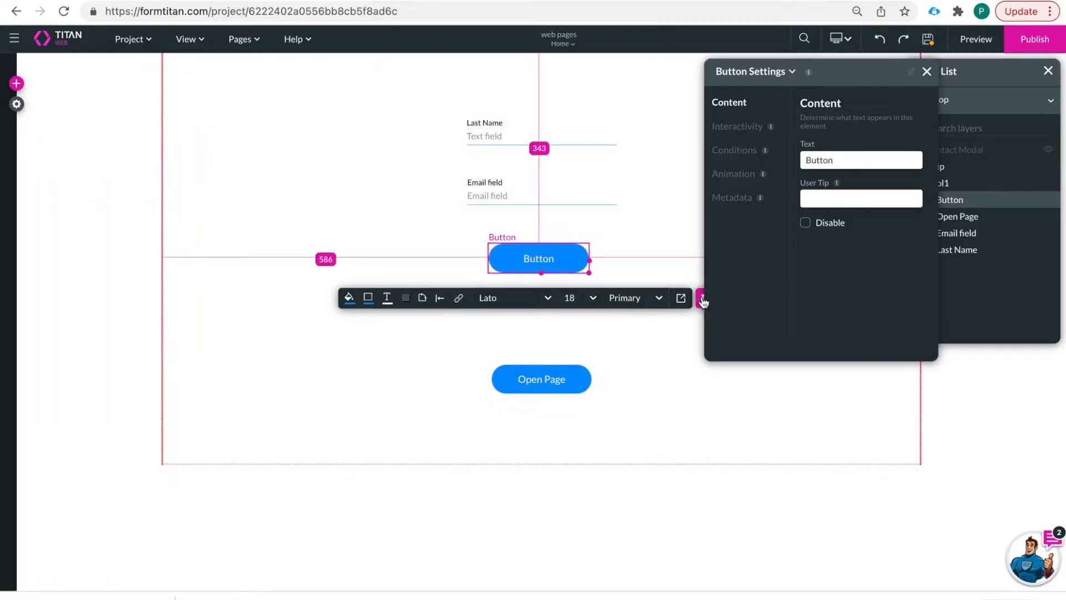
left_click(841, 158)
left_click_drag(841, 158, 747, 161)
type("Create")
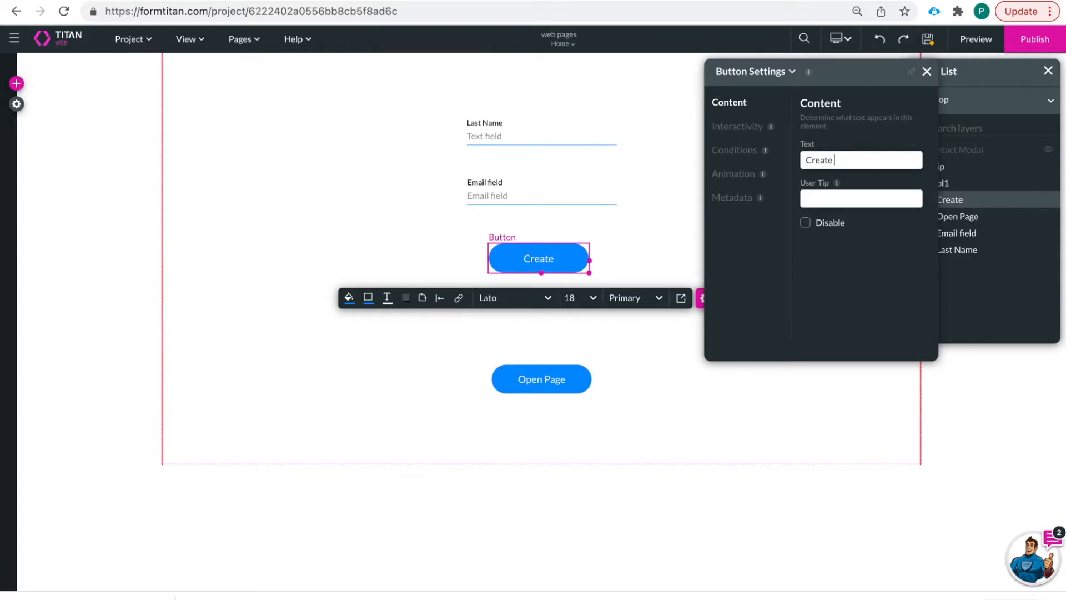
type("Contact")
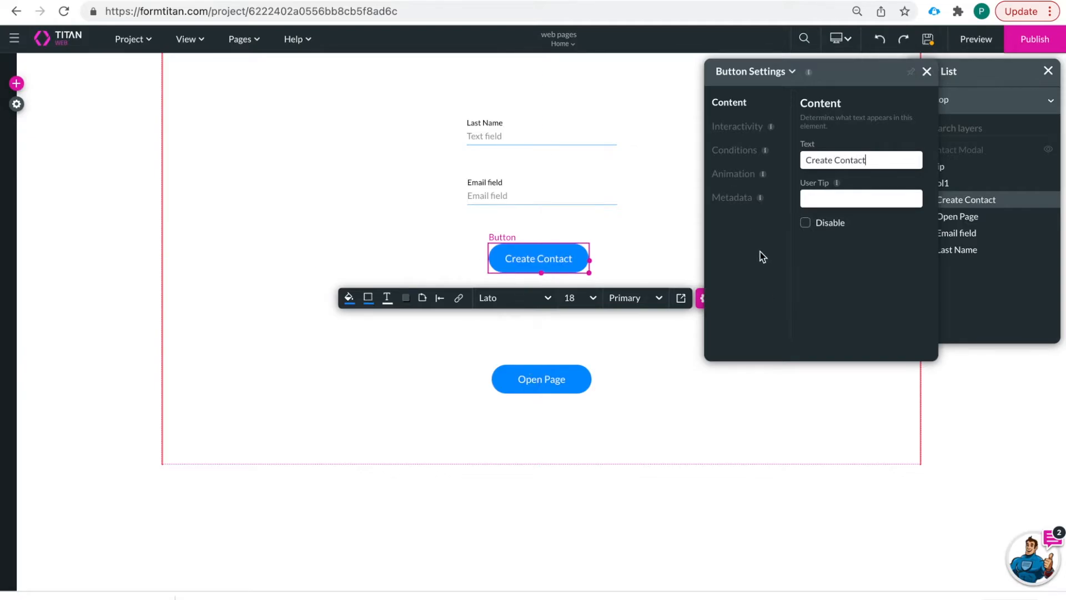
left_click(735, 128)
- Build the button's on-click action as a flow with a Salesforce Action node after Start
left_click(858, 318)
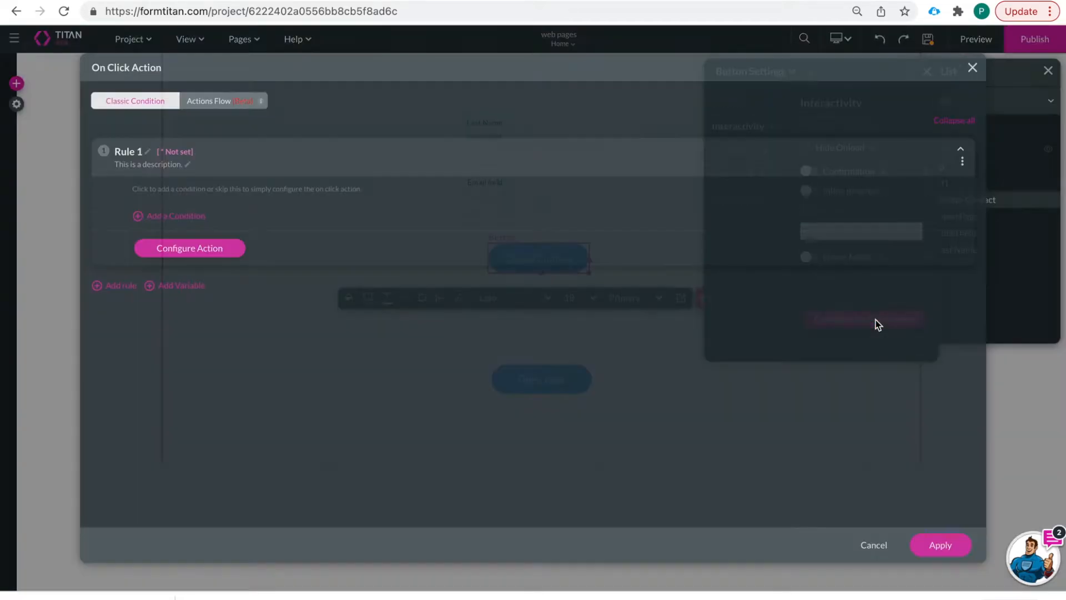
left_click(229, 103)
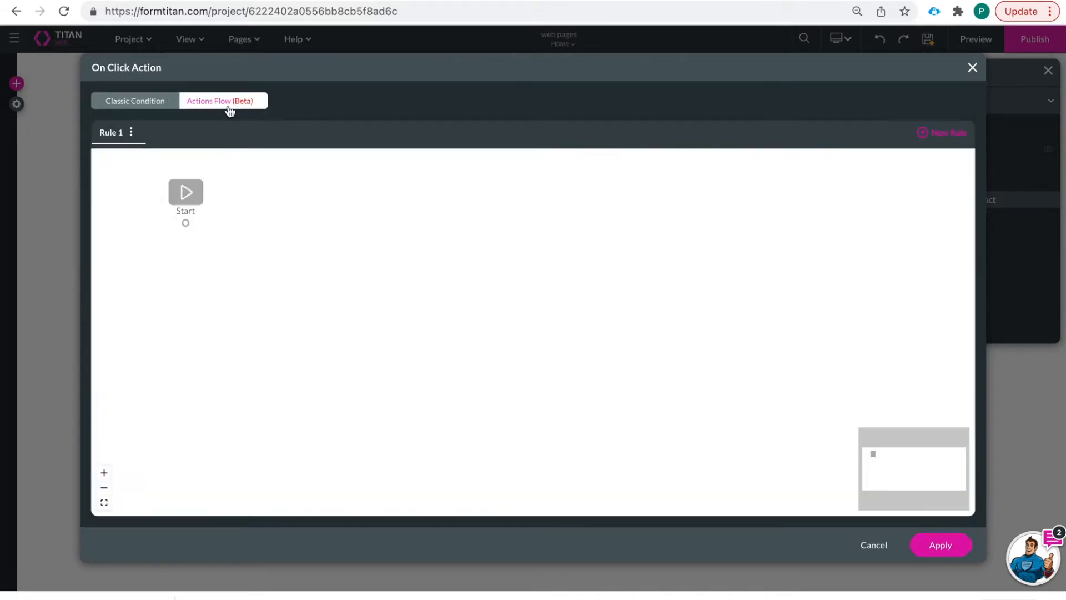
left_click(199, 224)
left_click(436, 285)
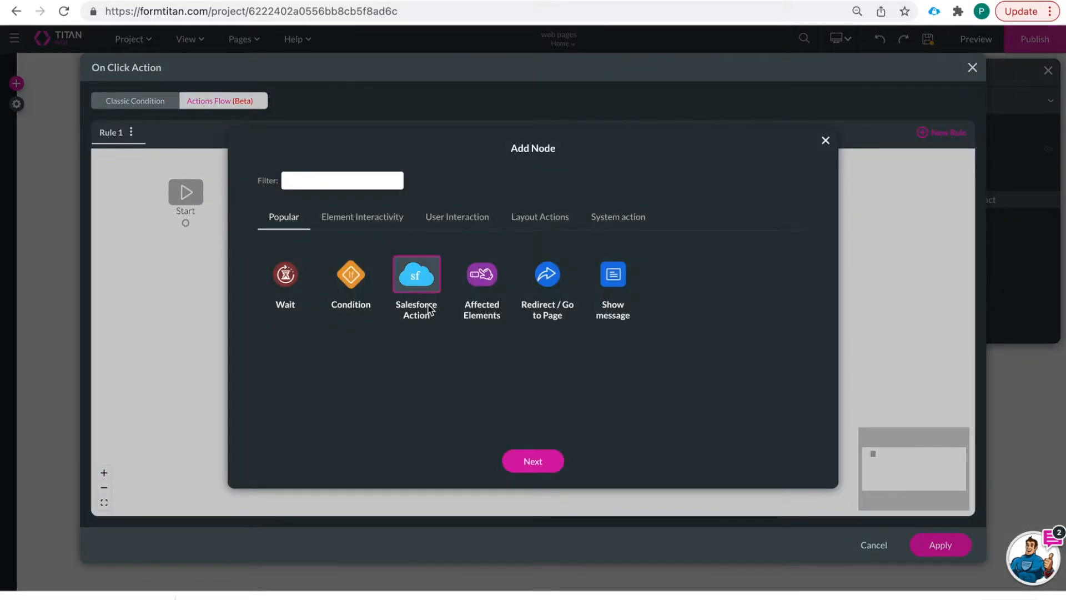
left_click(530, 461)
- Create a new Salesforce push integration and filter its object list by 'contact'
left_click(362, 267)
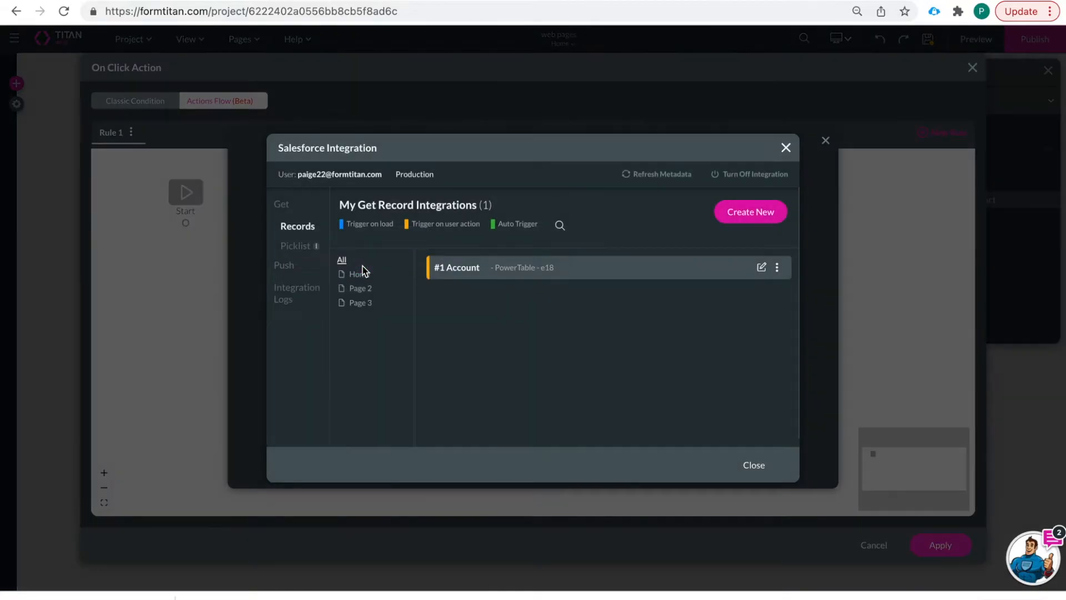
left_click(281, 272)
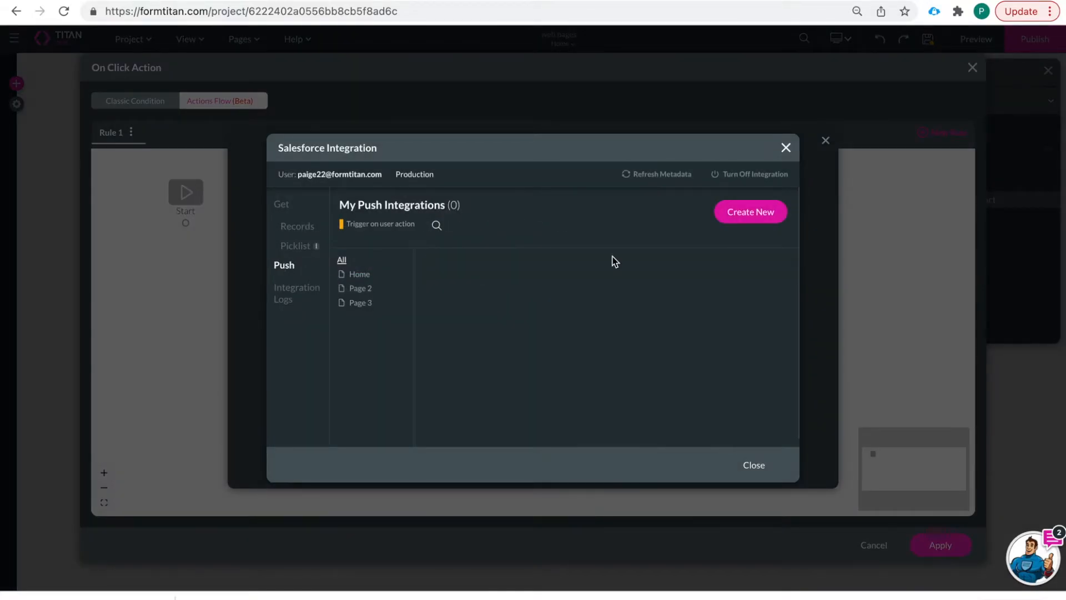
left_click(760, 210)
left_click(452, 168)
type("contact")
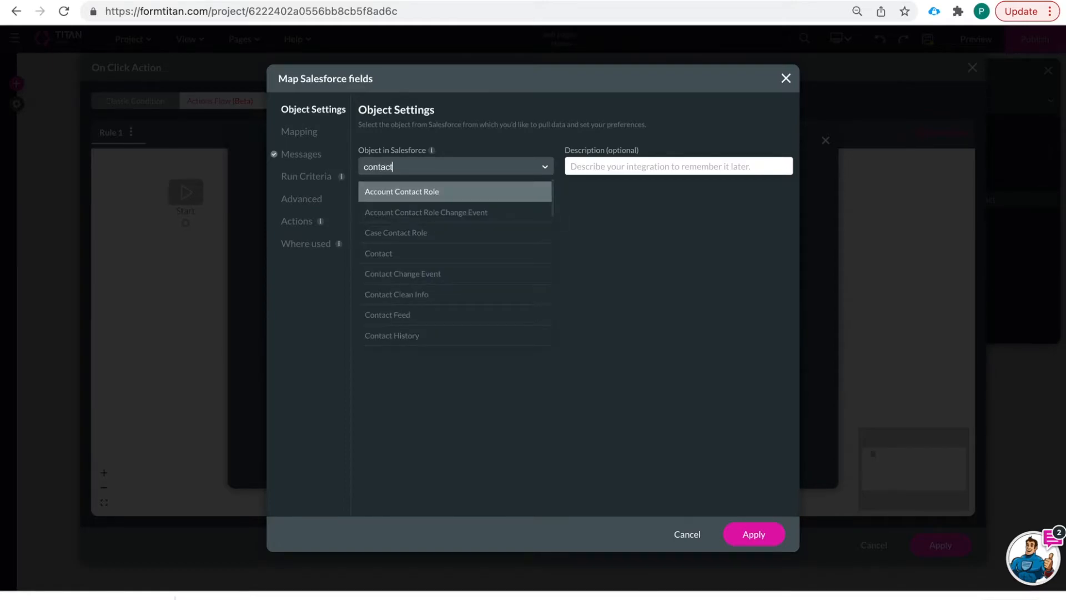
- Choose the Contact object, name it 'create conta', and map Last Name to the Last Name input
left_click(438, 253)
type("create contact")
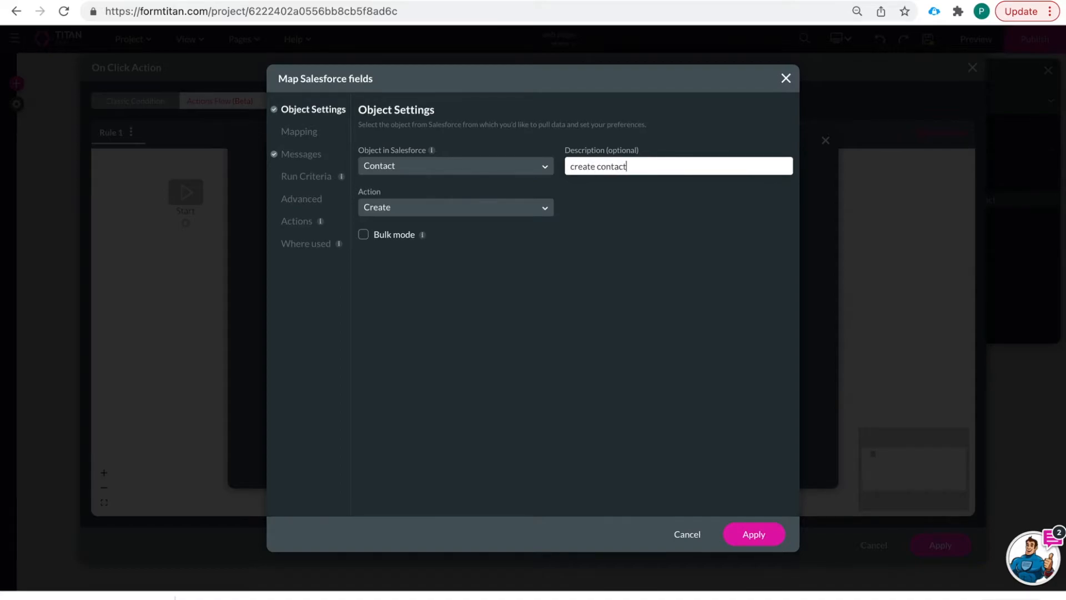
left_click(309, 132)
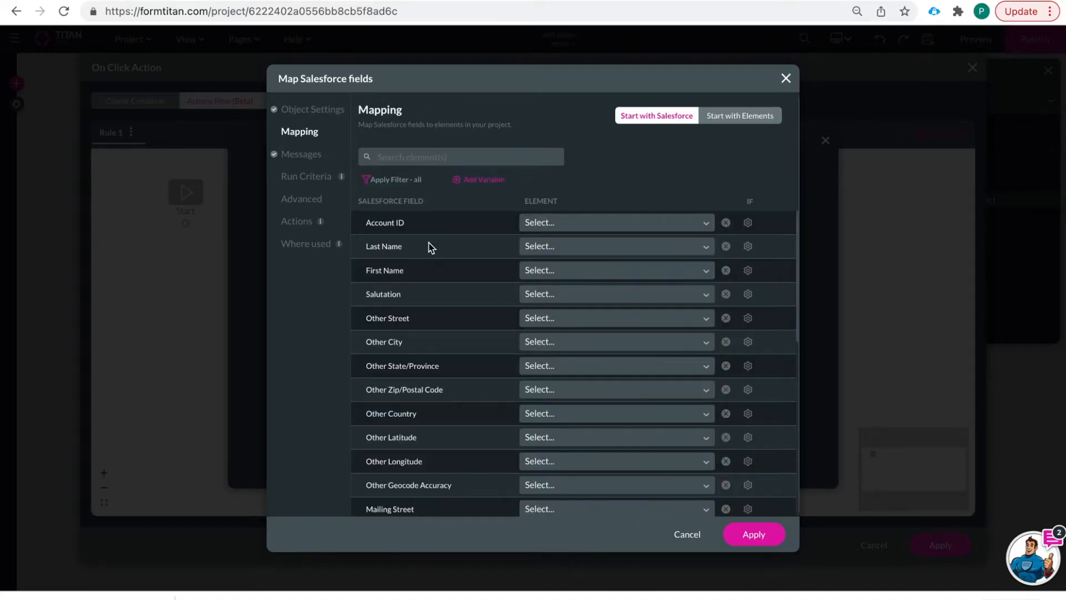
left_click(538, 247)
type("las")
left_click(551, 277)
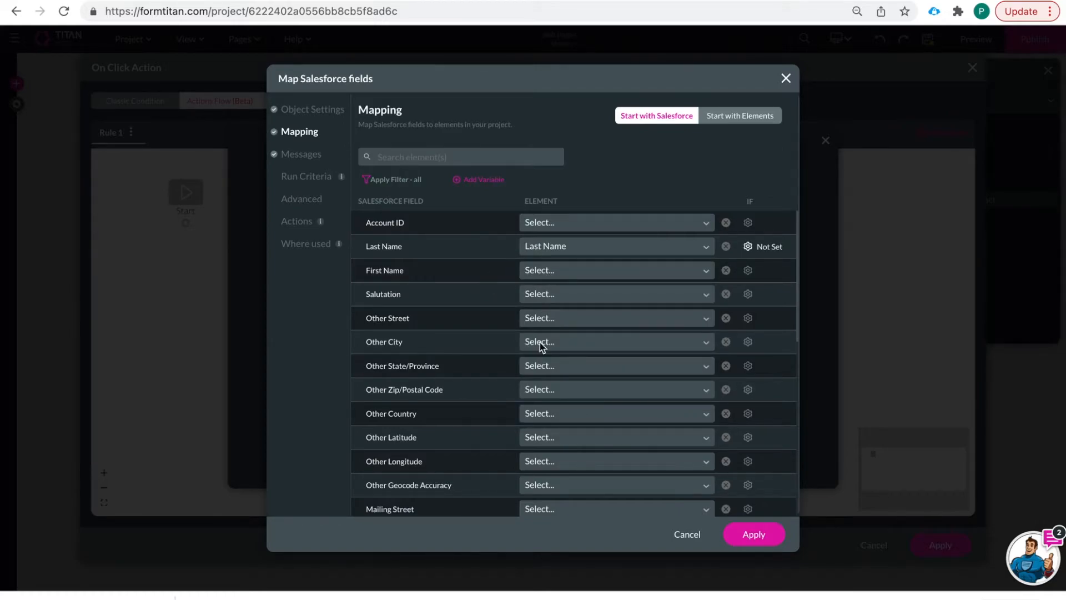
- Map the Salesforce Email field to the form's Email field and apply the mapping
left_click(427, 158)
type("email")
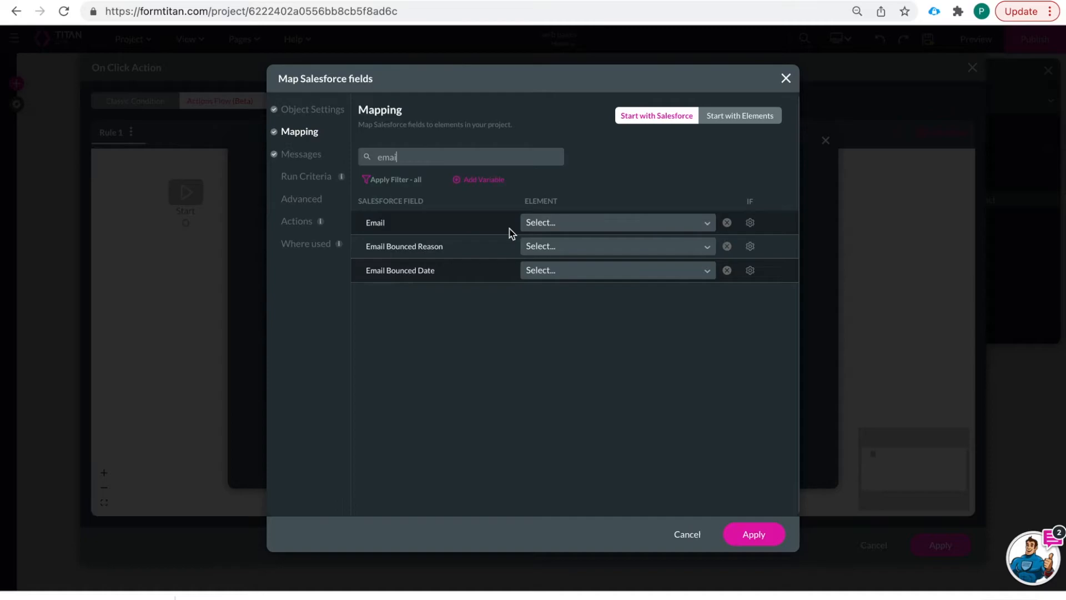
left_click(551, 223)
type("email")
left_click(573, 249)
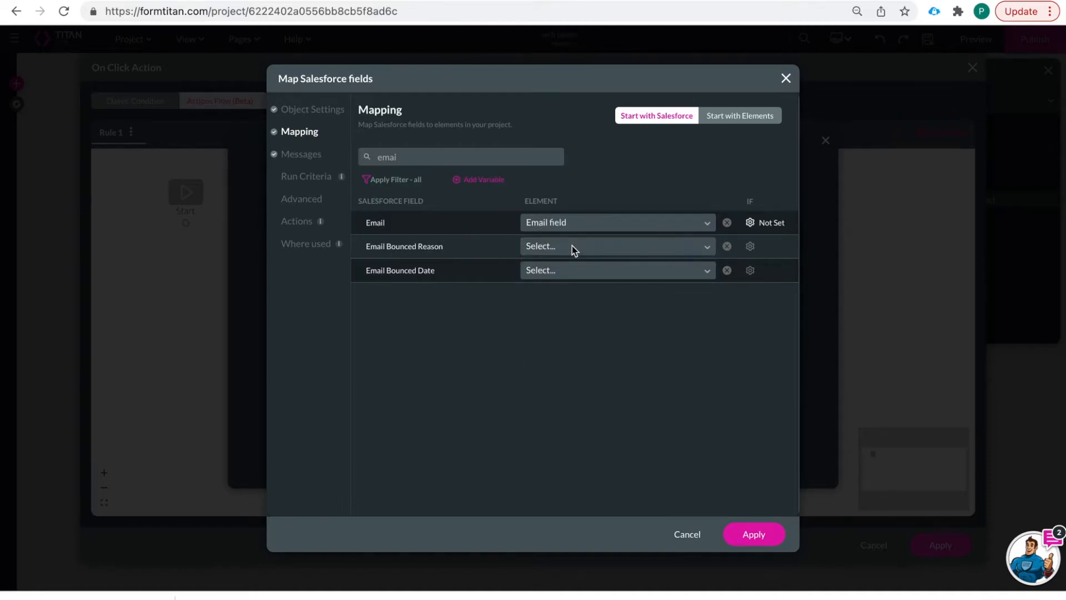
left_click(753, 539)
- Run the '#1 Contact (create)' push, return its record ID to Home / homepagecontactid, and apply
left_click(753, 465)
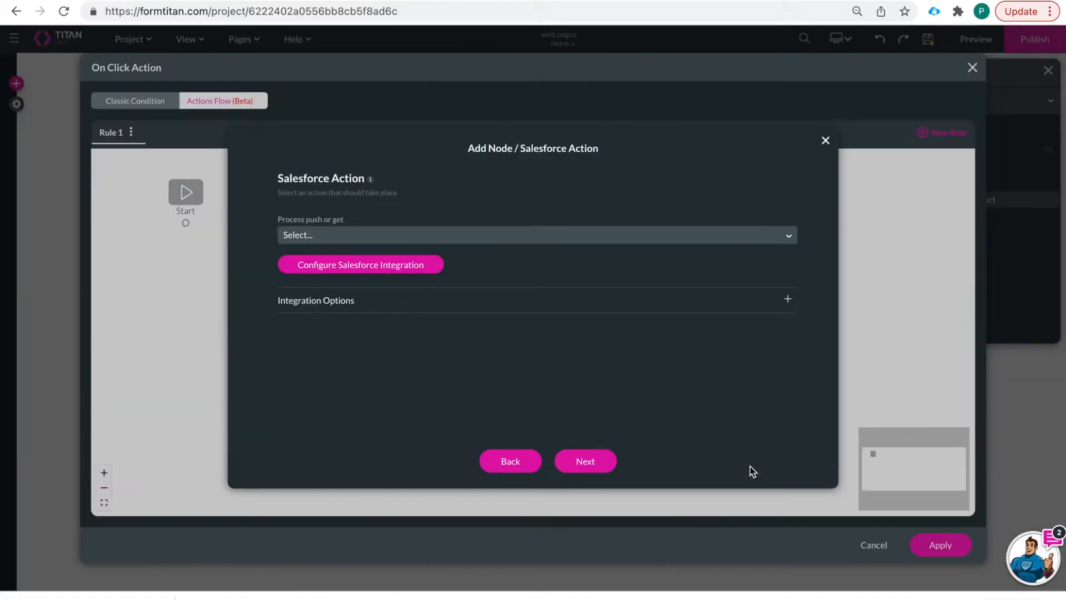
left_click(487, 236)
left_click(484, 282)
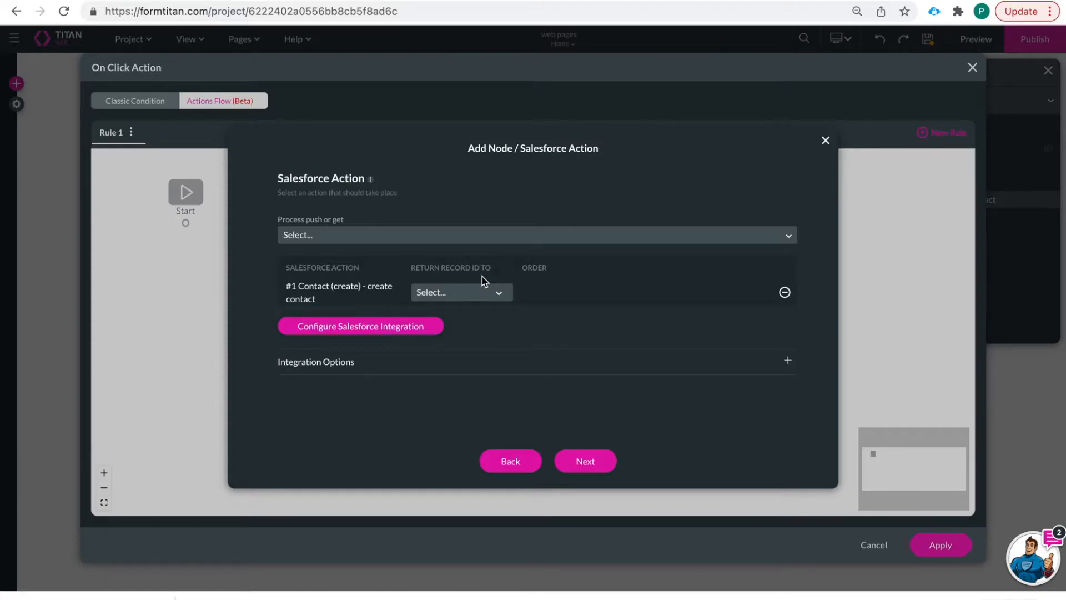
left_click(483, 299)
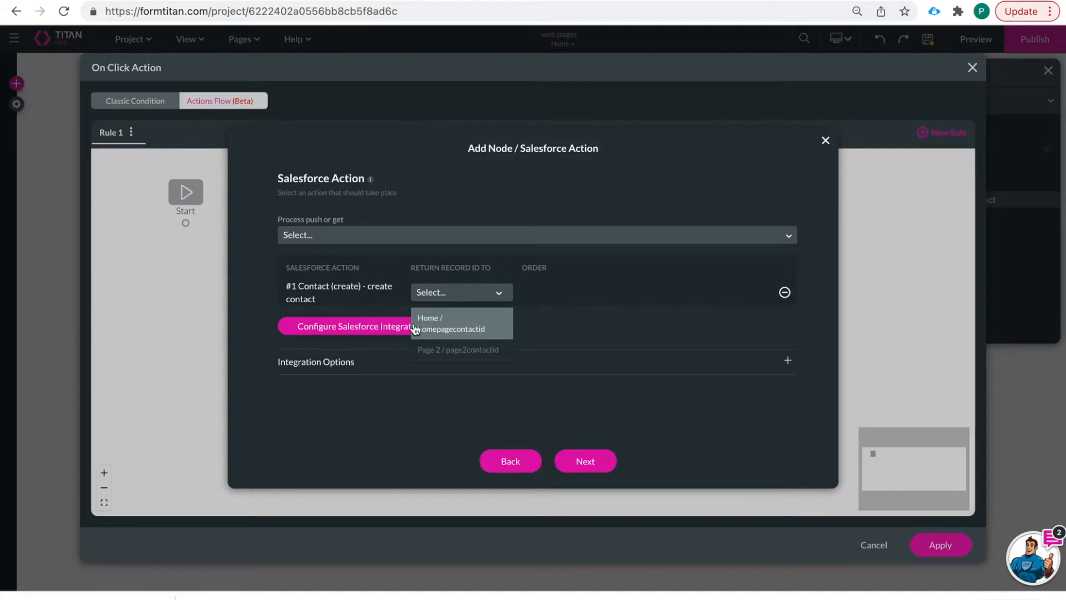
left_click(479, 328)
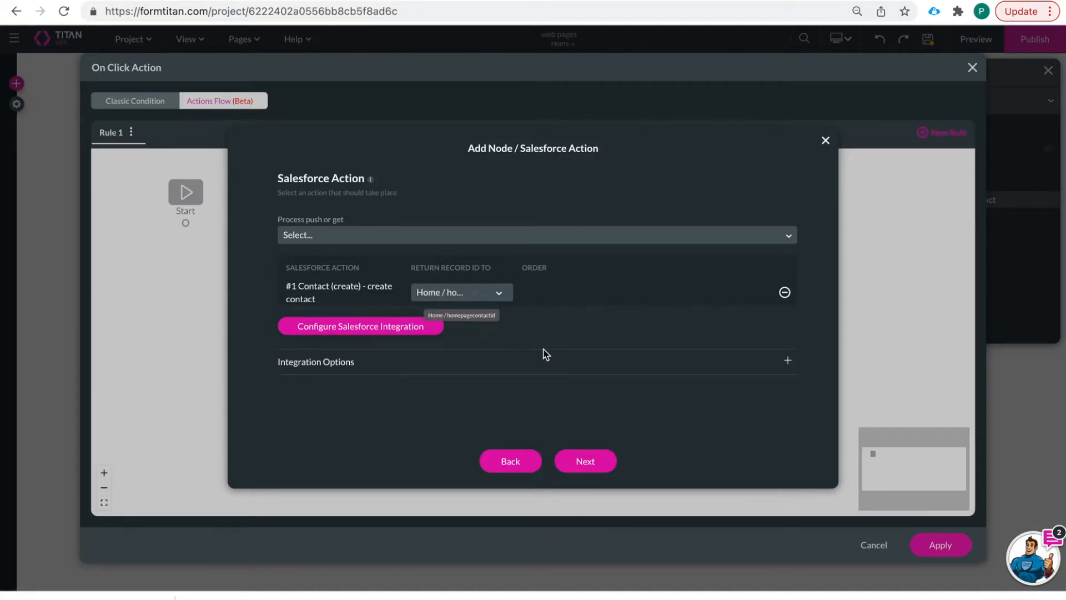
left_click(587, 460)
left_click(588, 463)
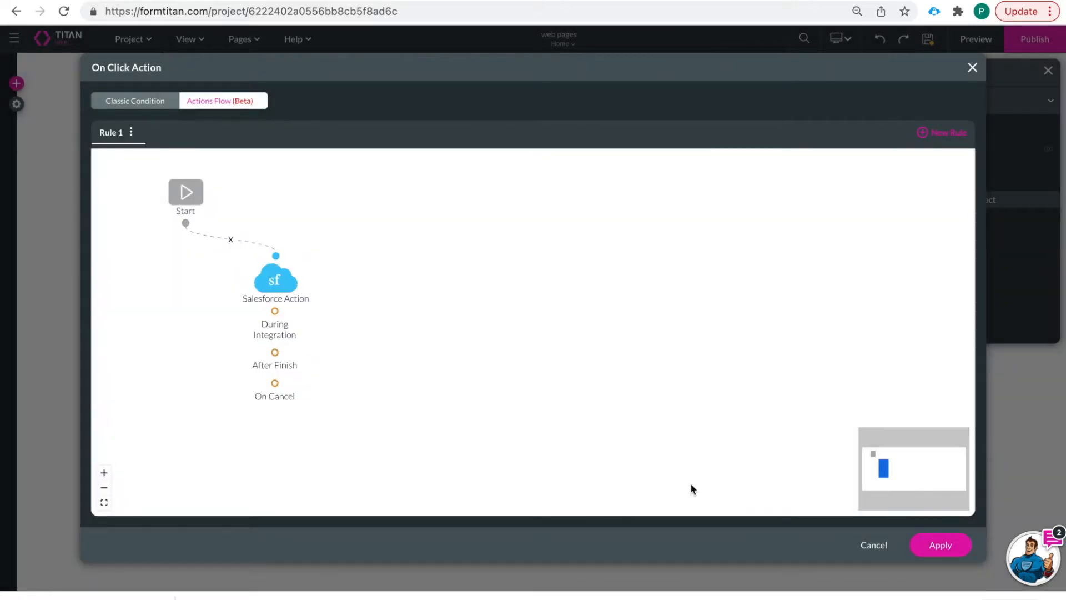
left_click(940, 545)
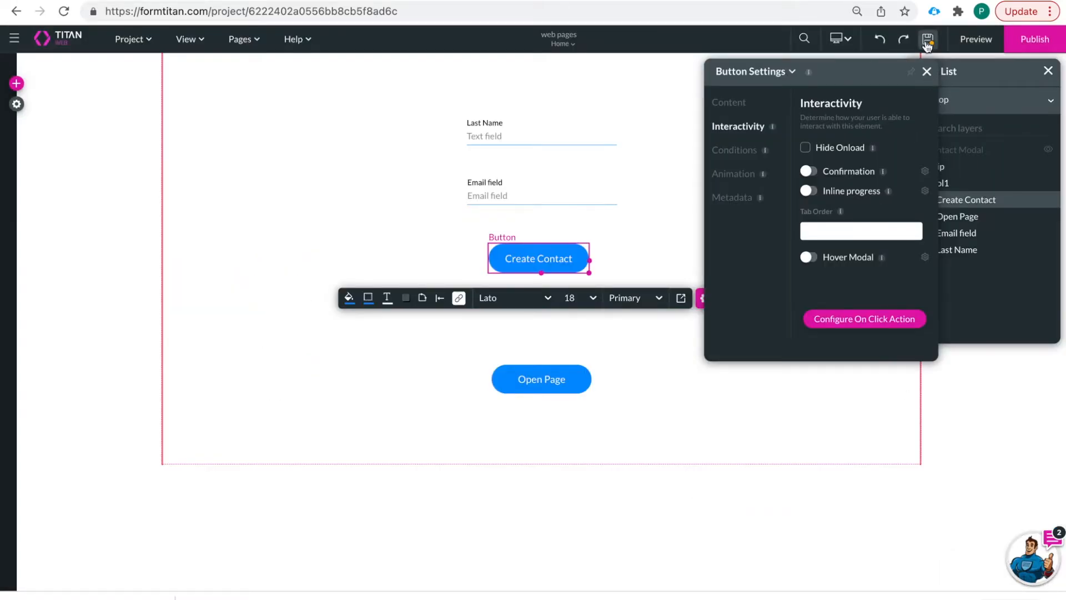
- Move Open Page below Create Contact and add a Redirect / Go to Page node to its click flow
left_click_drag(565, 395, 566, 346)
left_click(460, 369)
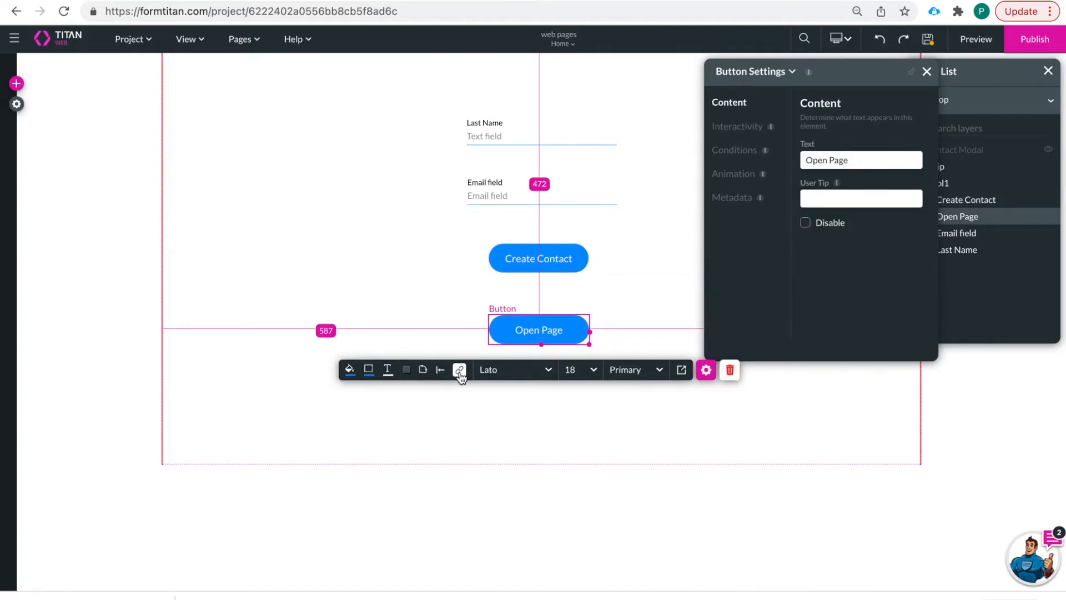
left_click(197, 223)
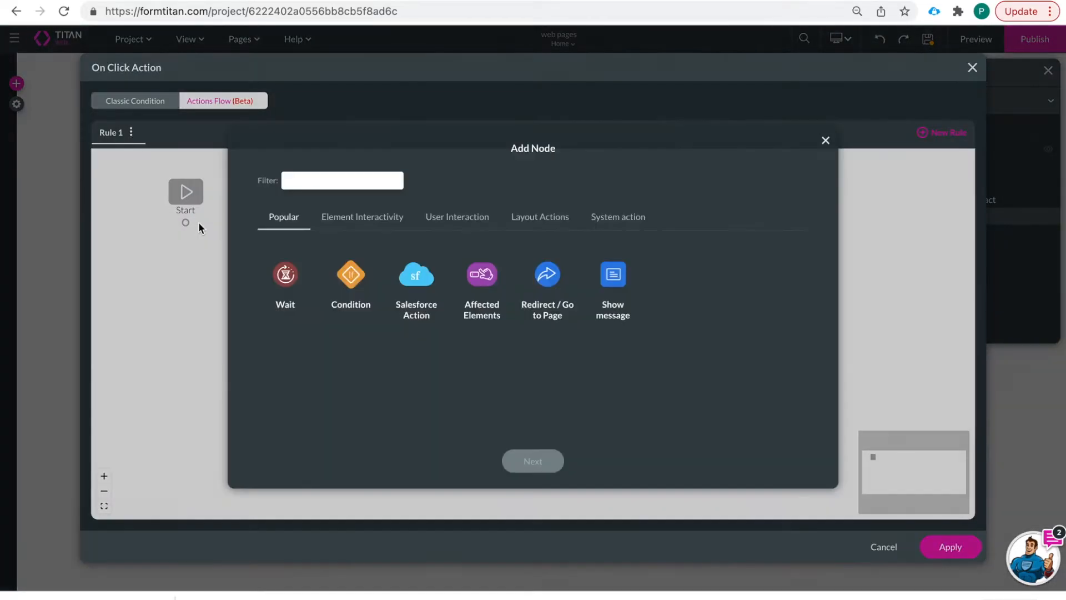
left_click(548, 278)
left_click(533, 461)
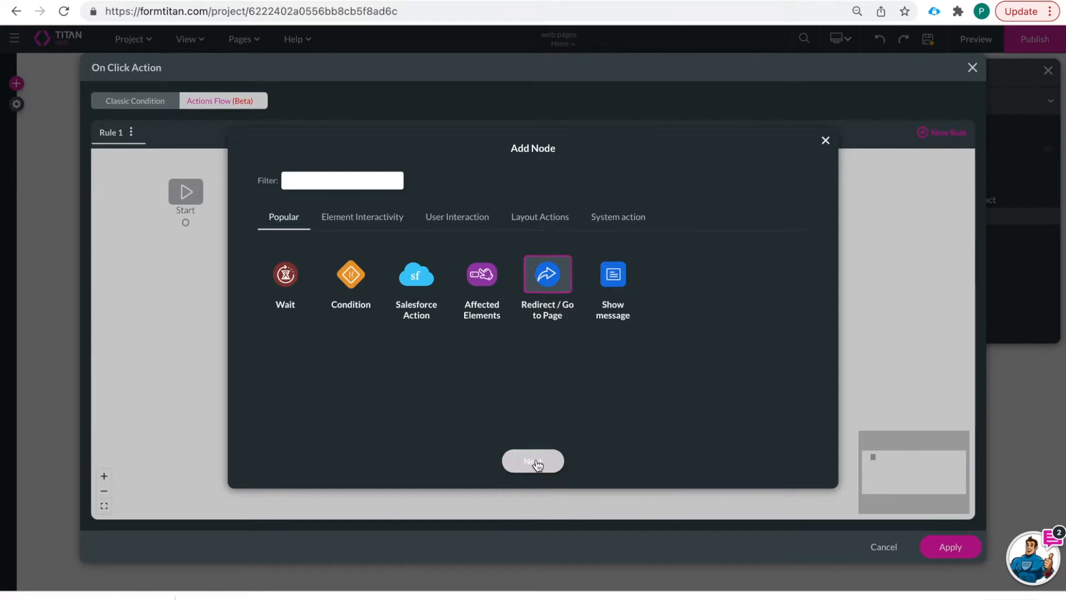
- Target the internal Page 2 for the redirect and bring up its parameters
left_click(289, 200)
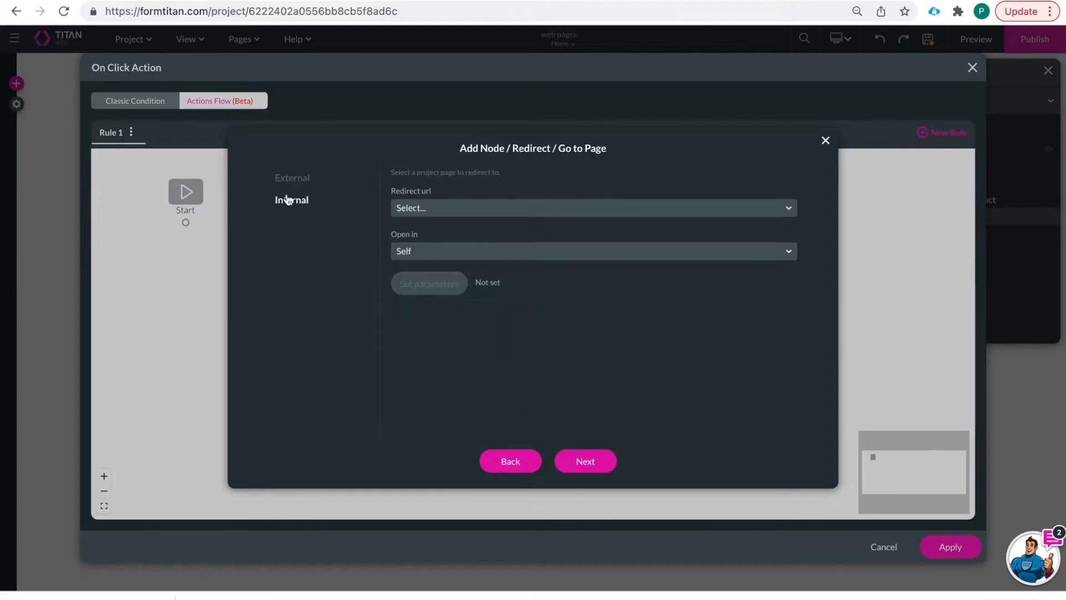
left_click(436, 209)
left_click(435, 278)
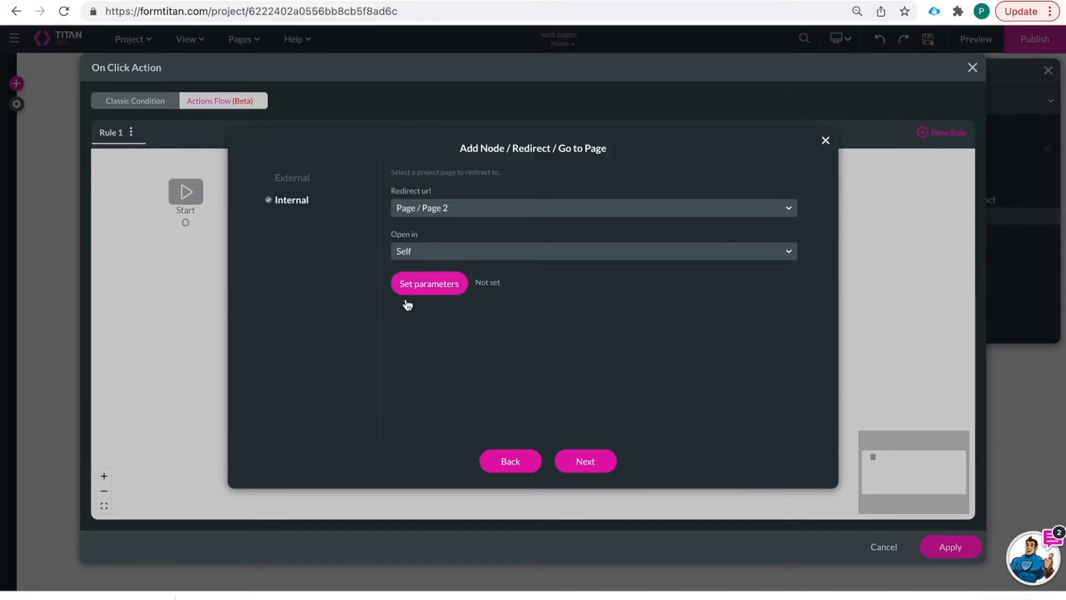
left_click(442, 289)
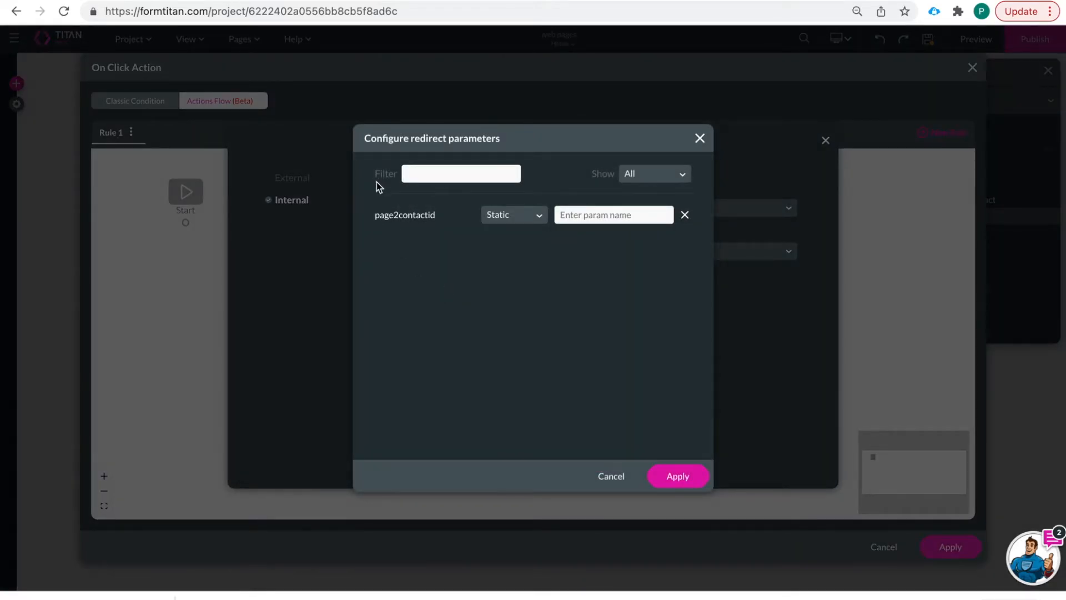
- Set the page2contactid parameter to the field [PV / Home / homepagecontactid]
left_click_drag(380, 179, 387, 288)
left_click(387, 291)
left_click_drag(373, 215, 439, 217)
left_click(459, 232)
left_click(514, 218)
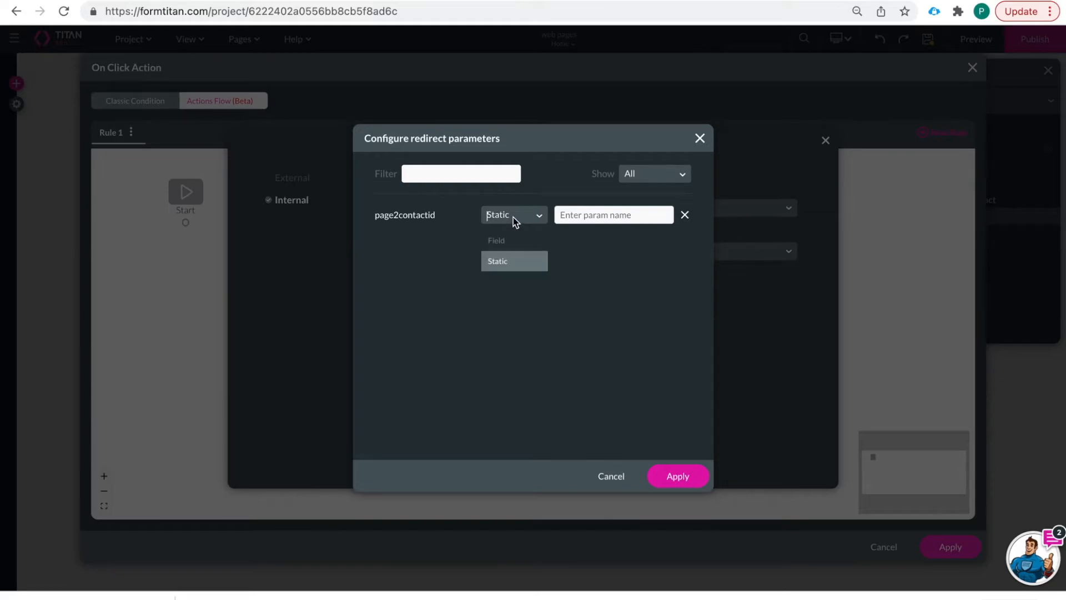
left_click(574, 211)
type("paige")
key("BackSpace")
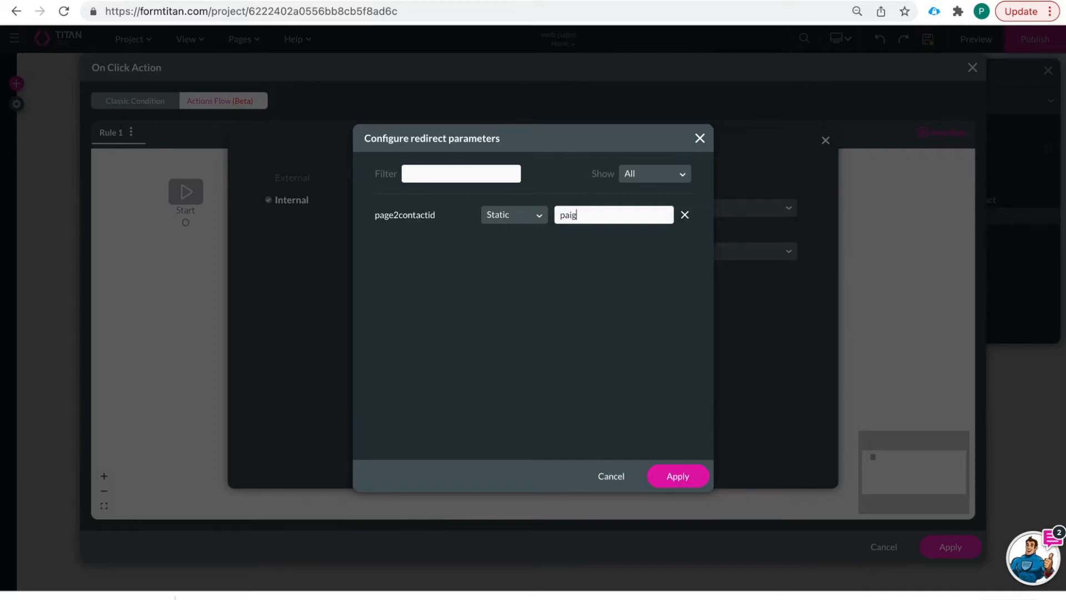
key("BackSpace")
left_click(523, 214)
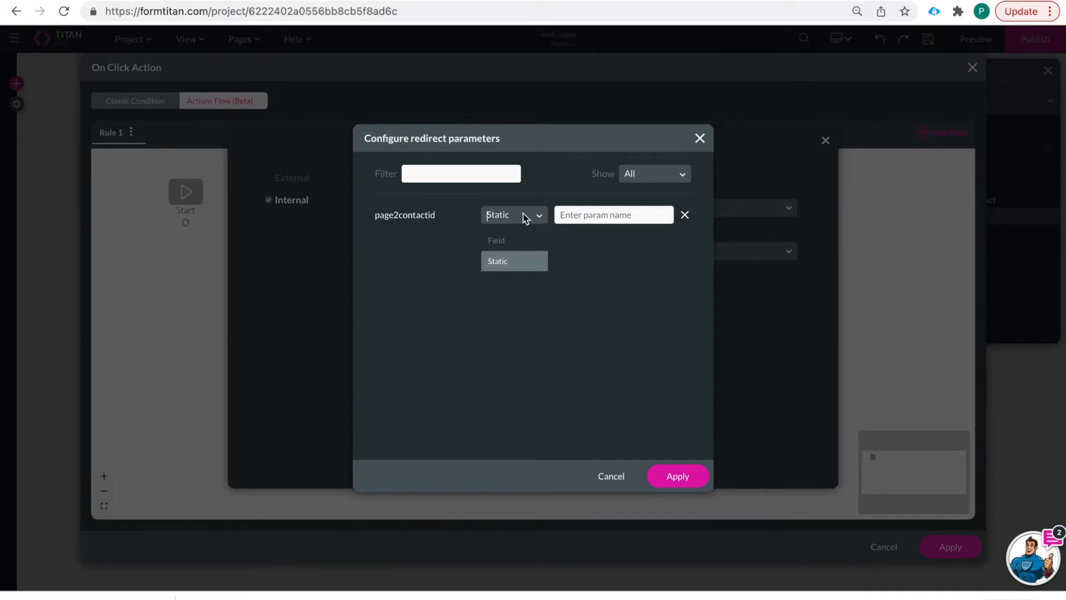
left_click(514, 239)
left_click(579, 214)
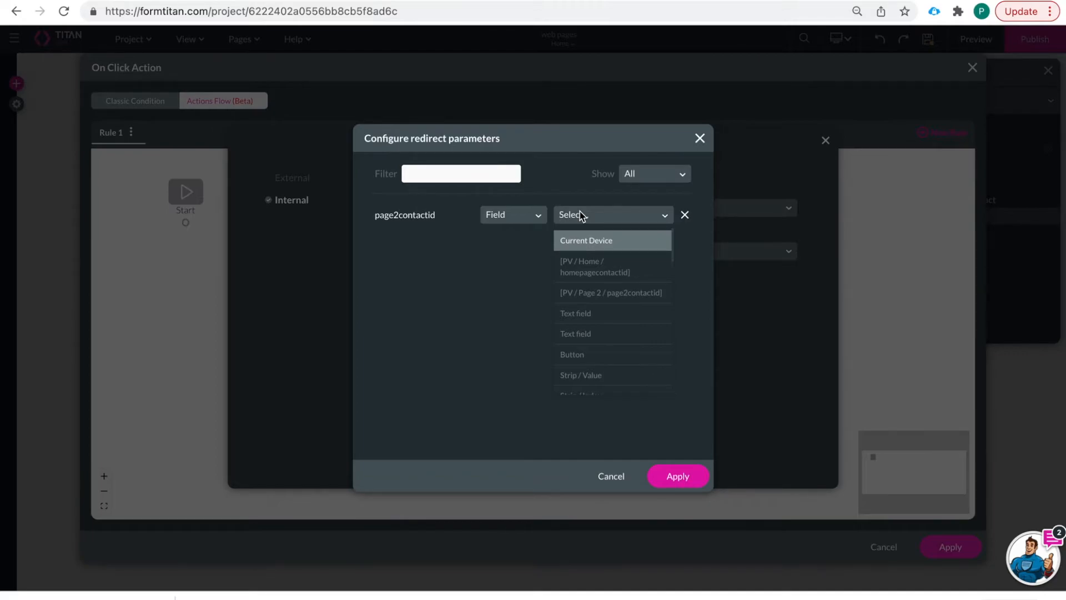
left_click(591, 267)
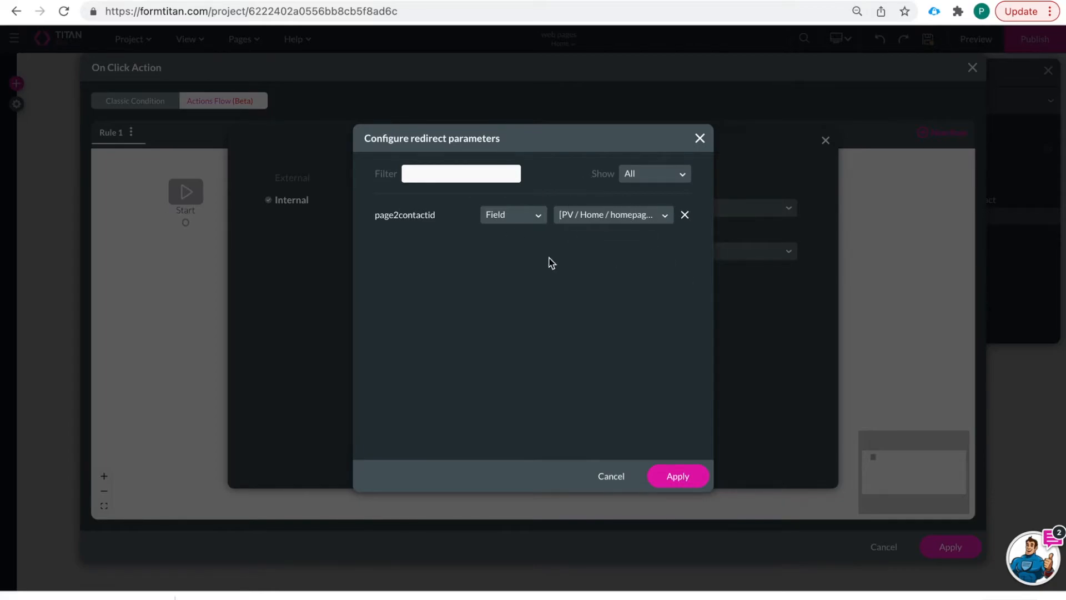
- Insert the redirect node, apply Open Page's click flow, and save the project
left_click(673, 468)
left_click(598, 461)
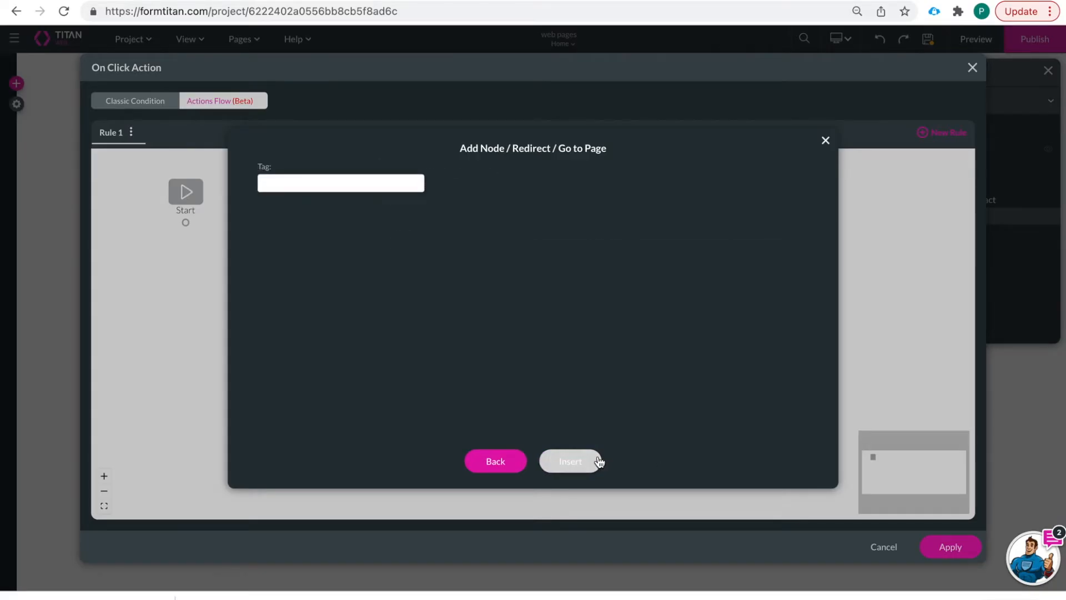
left_click(583, 460)
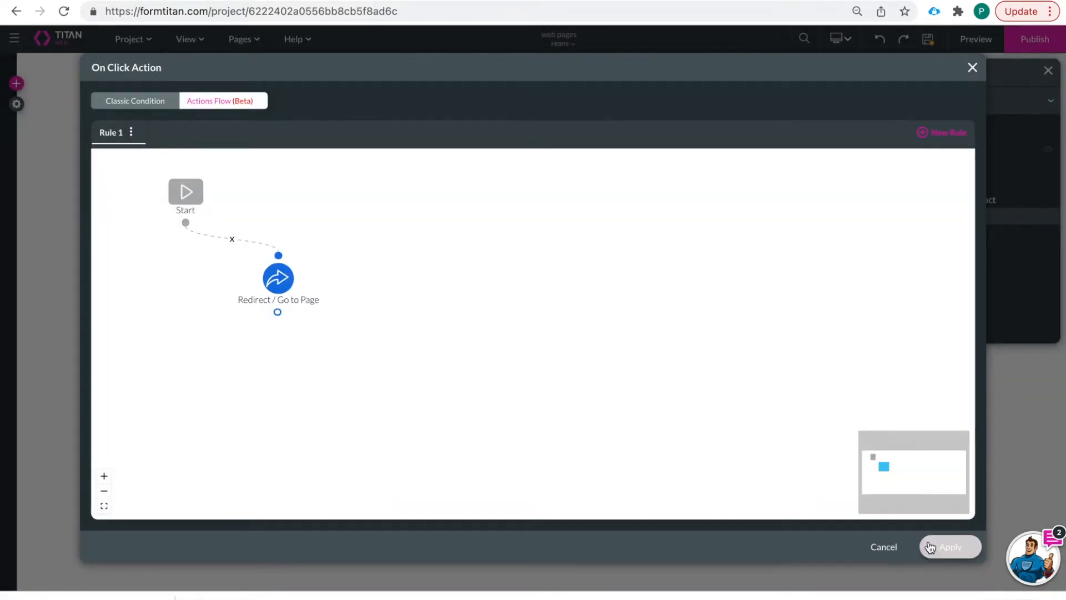
left_click(929, 546)
left_click(927, 39)
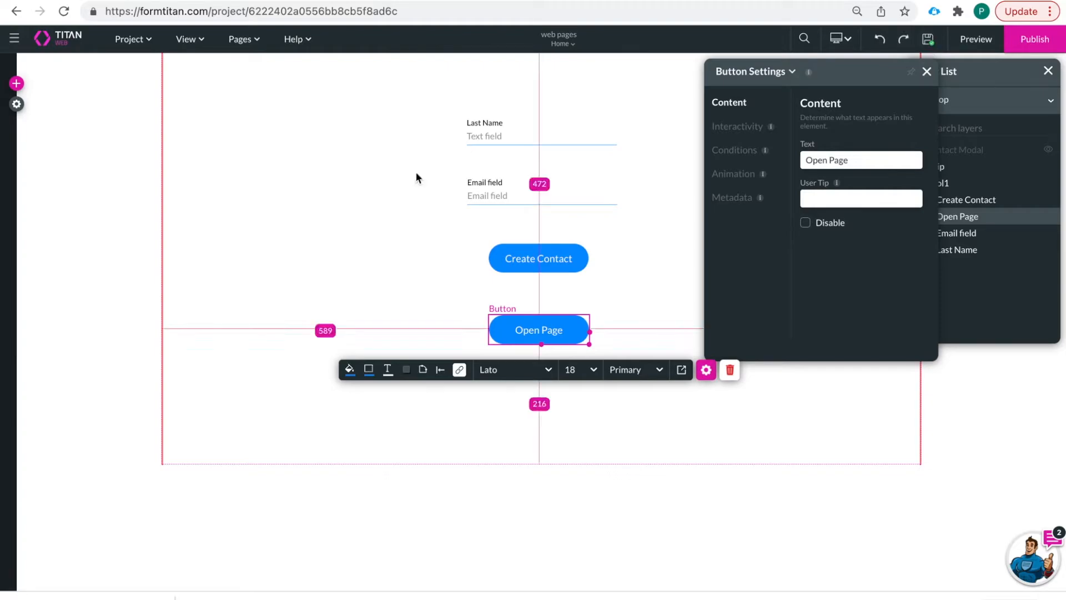
- Confirm Debug Mode is on under the project's Tools settings, then preview the site
left_click(16, 103)
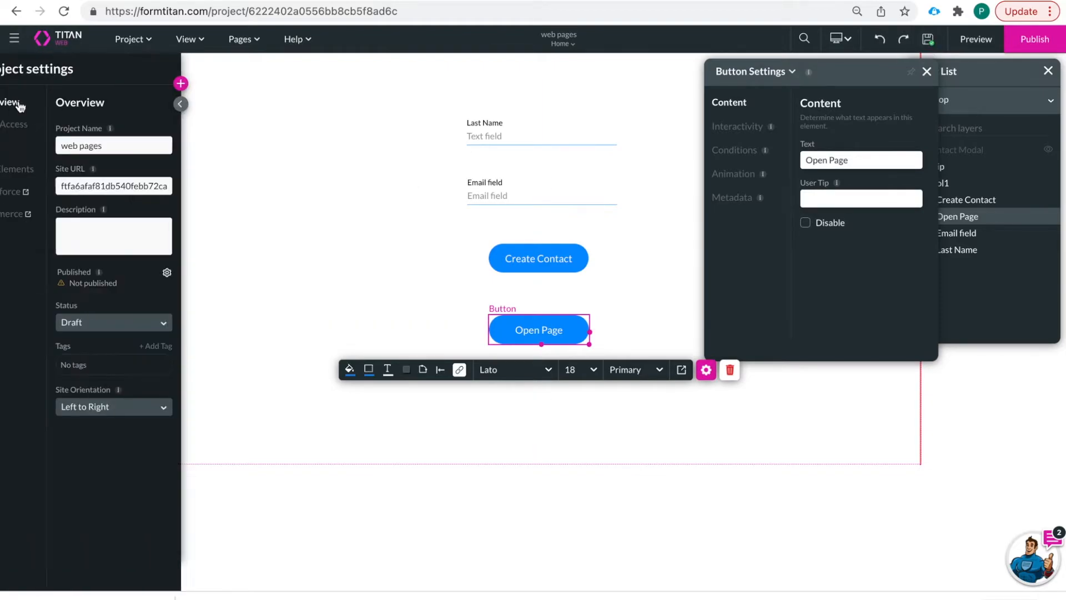
left_click(27, 153)
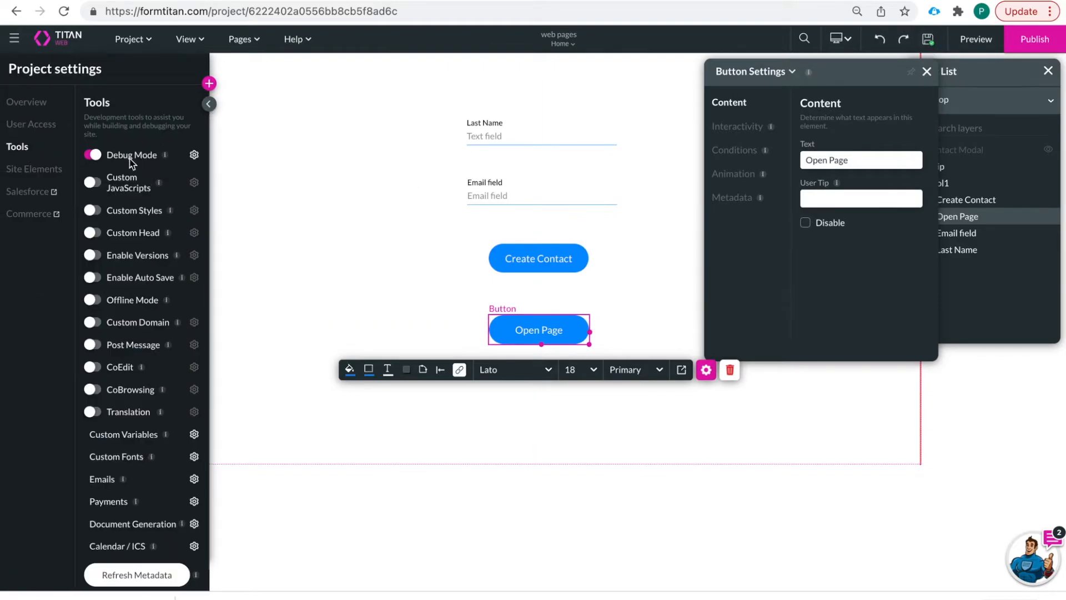
left_click(974, 46)
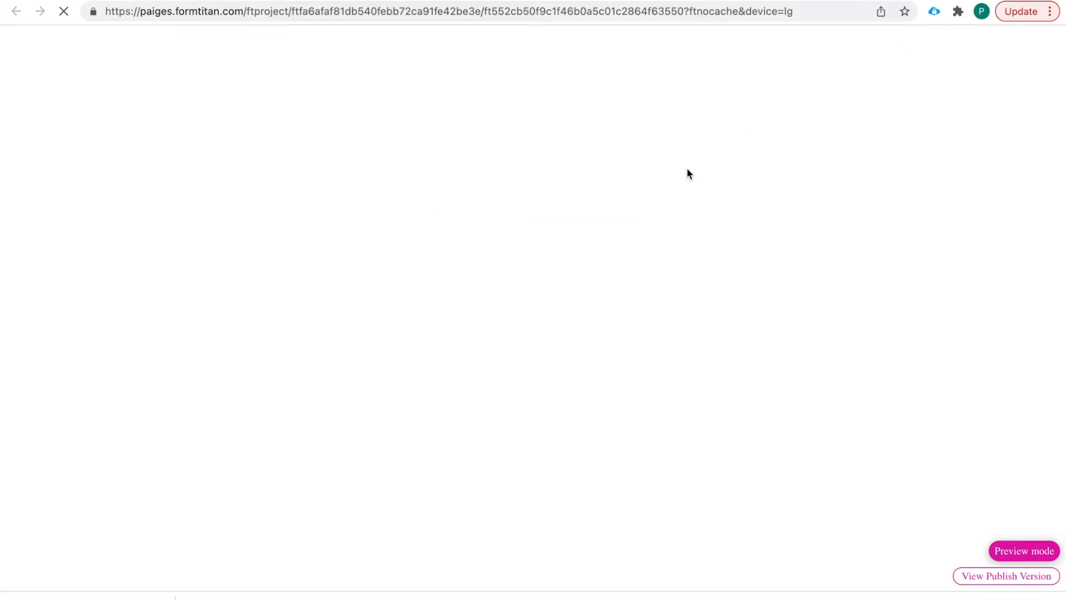
- Enter a sample last name and a valid '.com' email address, then submit Create Contact
left_click(507, 137)
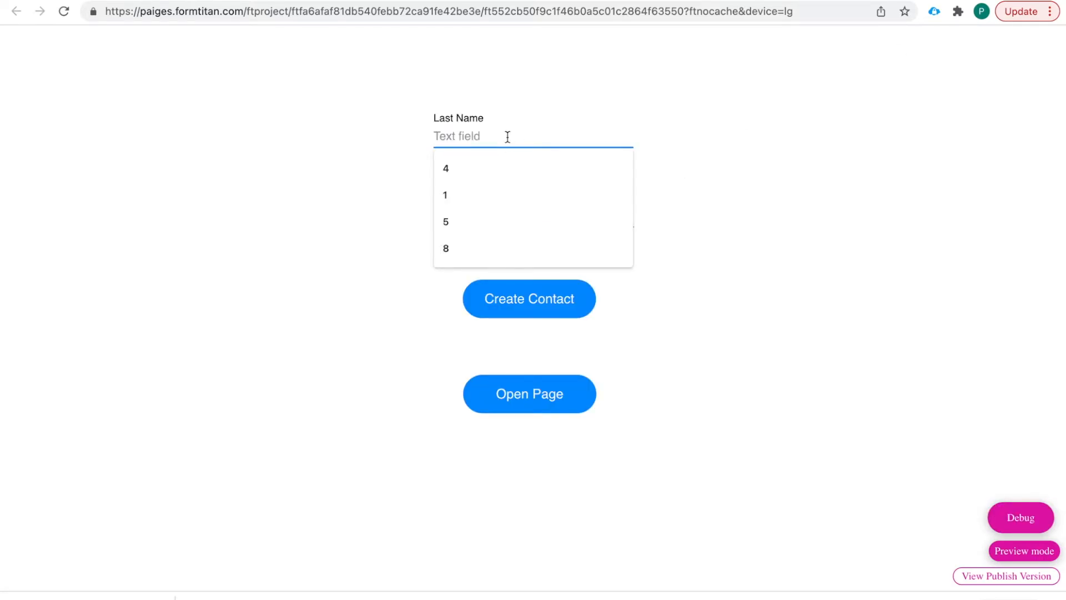
type("Smithson")
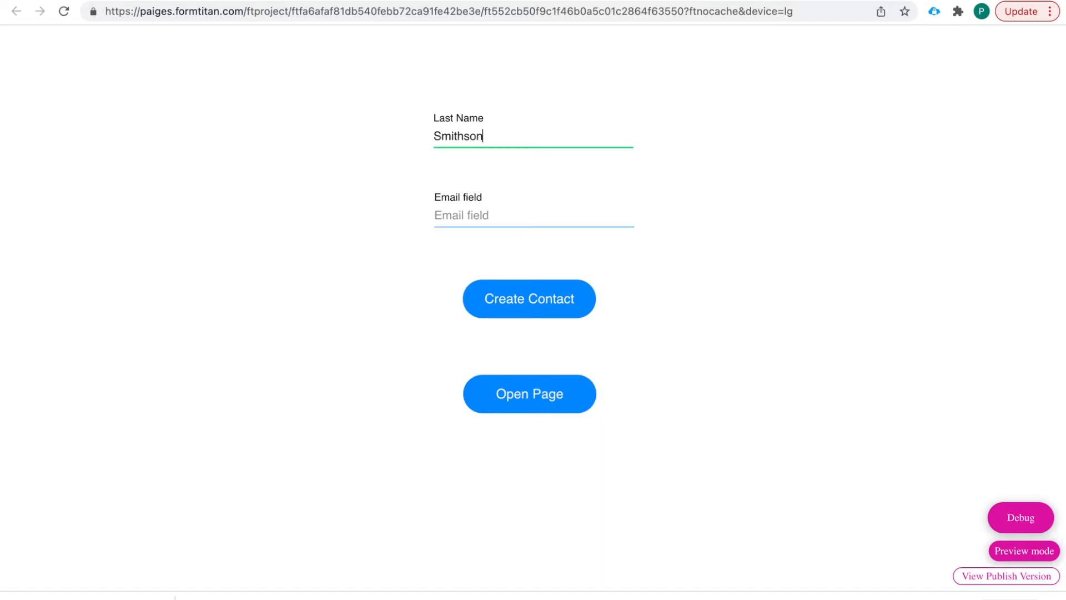
left_click(480, 198)
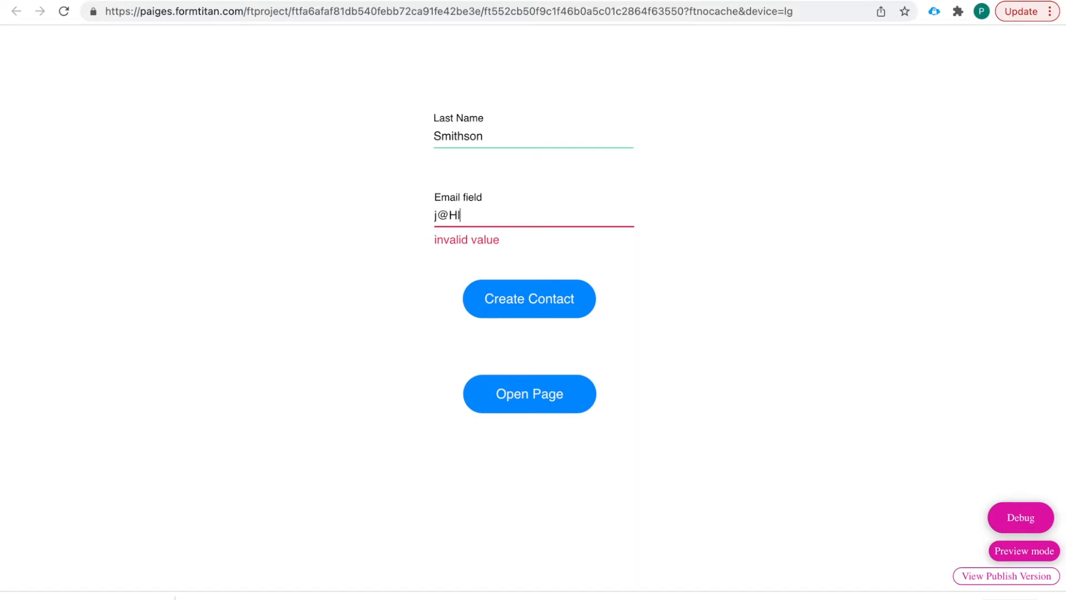
left_click(412, 246)
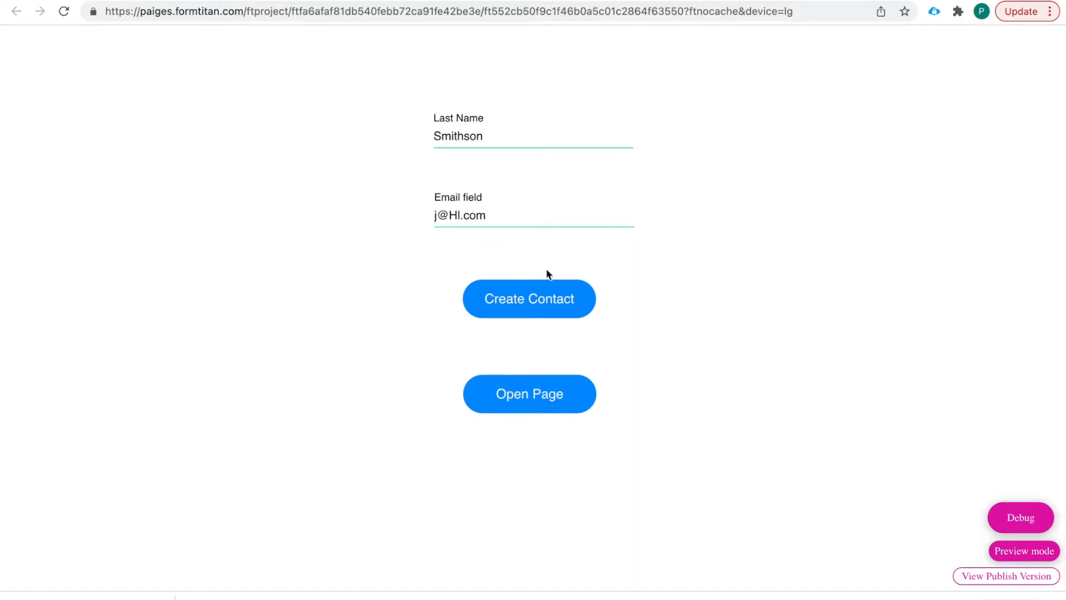
left_click(537, 310)
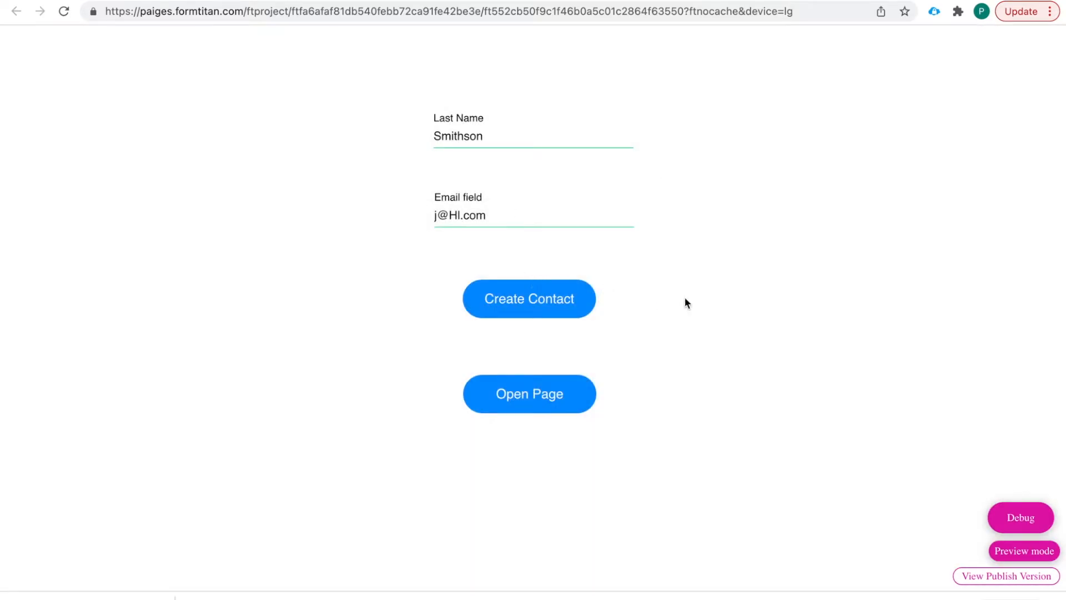
- Confirm in Debug that homepagecontactid holds the new contact's ID, then list saved Salesforce logins
left_click(1008, 520)
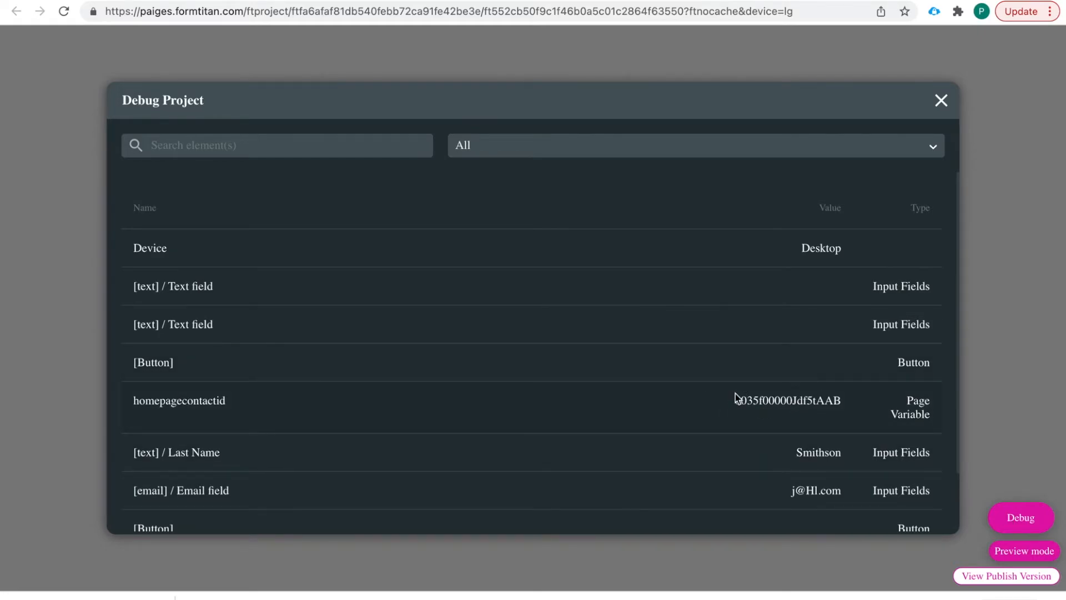
left_click(933, 12)
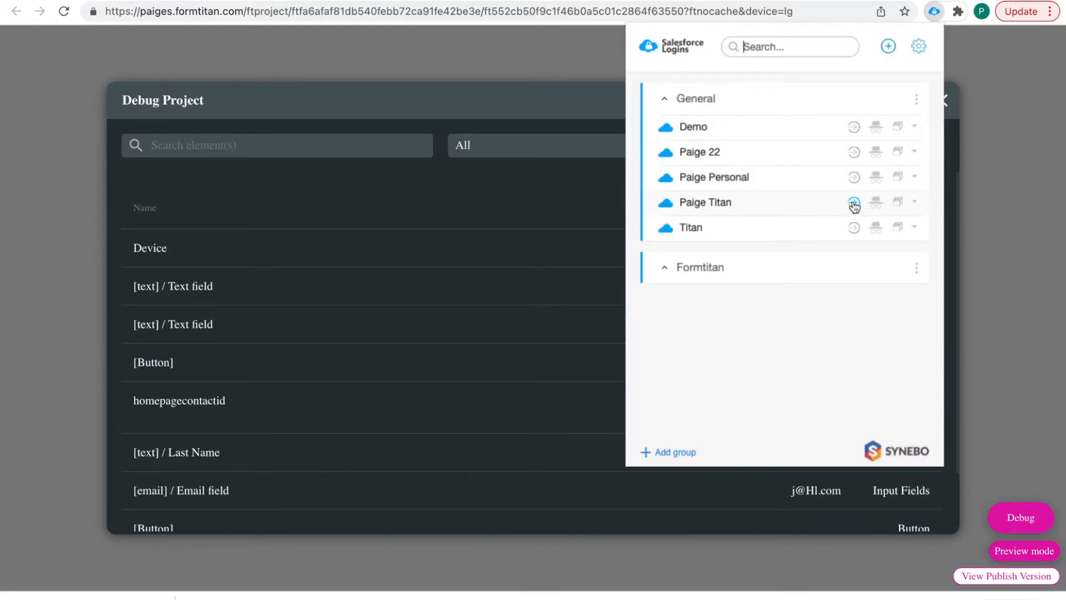
- Log in to a saved Salesforce org, search for the new contact, and open its record
left_click(854, 151)
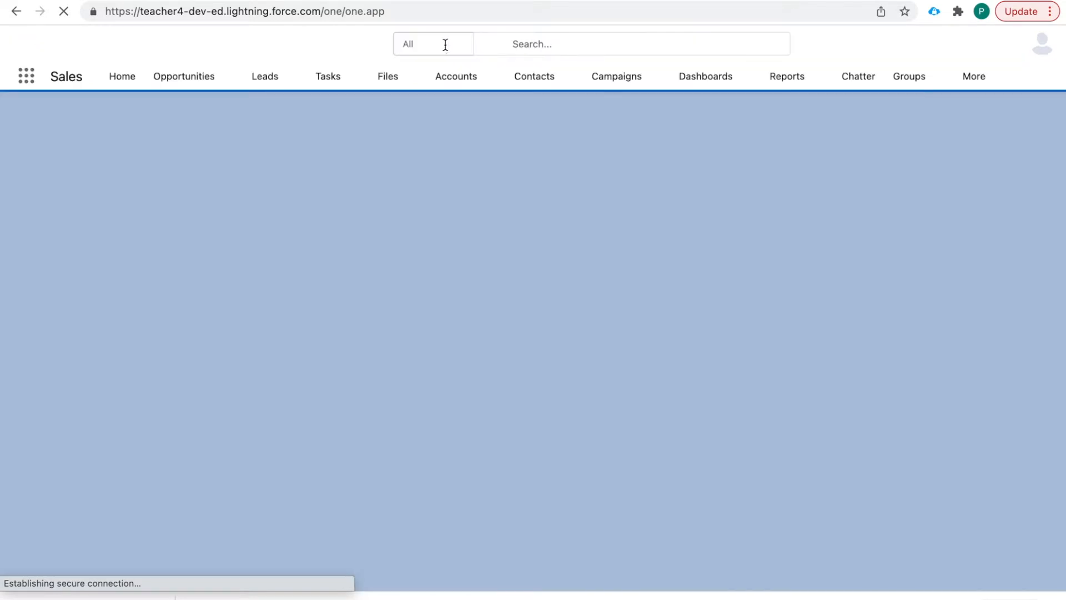
left_click(456, 43)
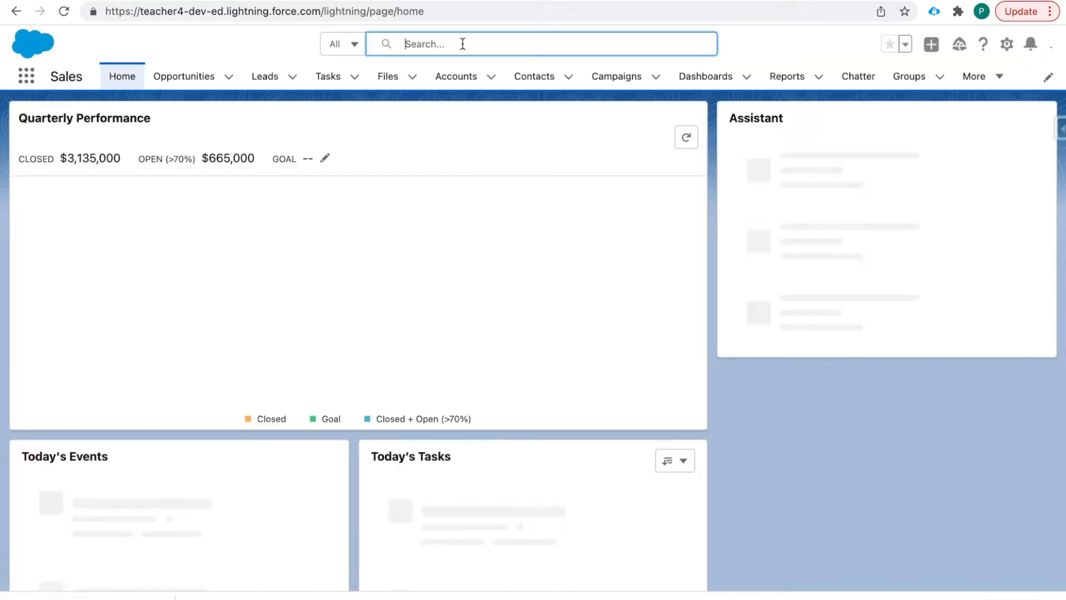
type("smith")
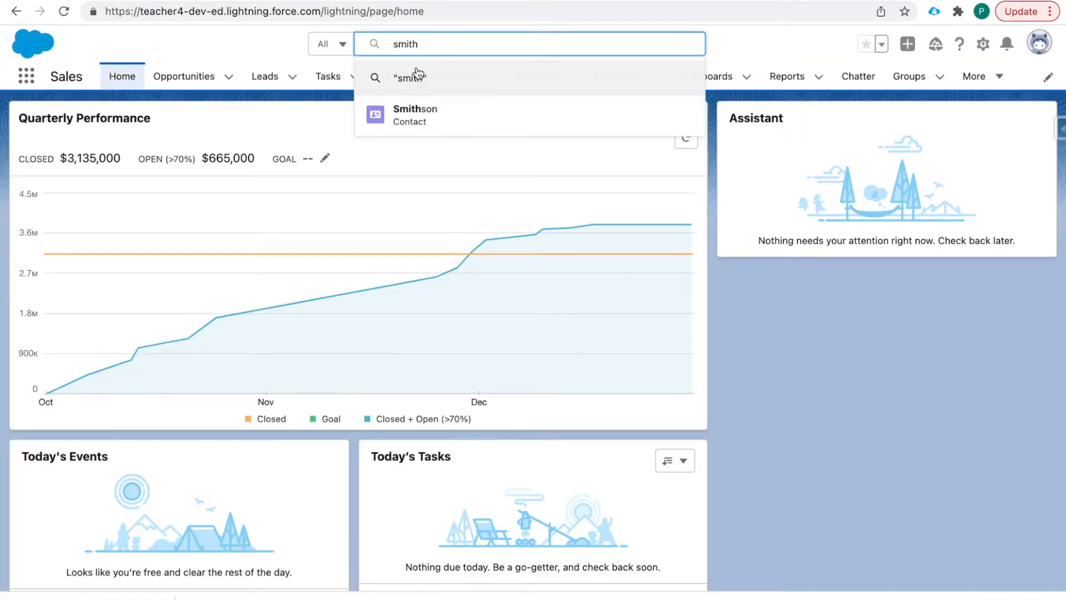
left_click(440, 128)
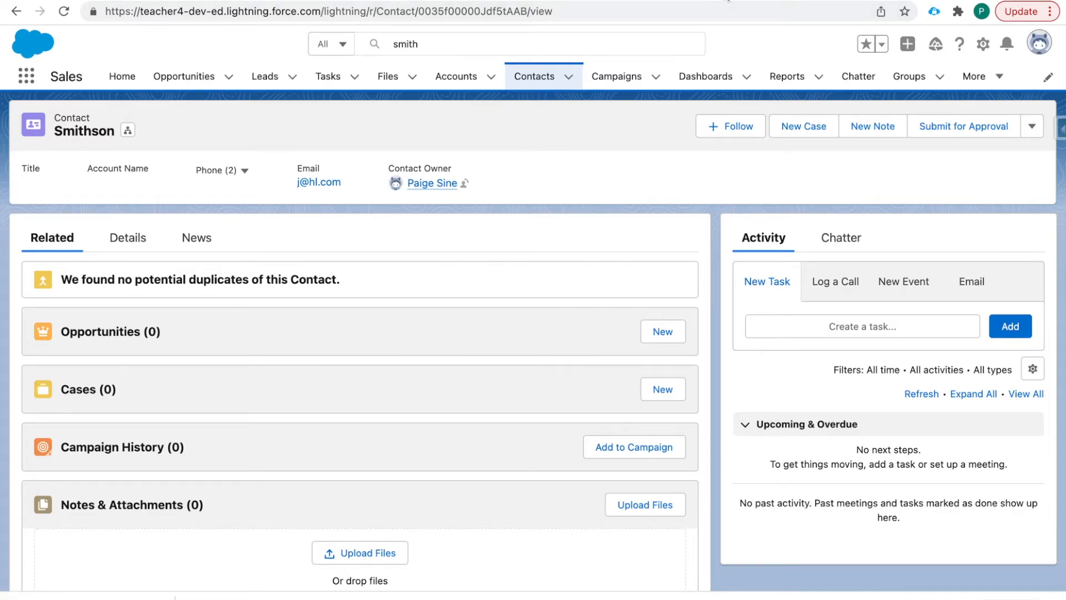
- Review the page values in the preview's debug view, then close it
left_click(716, 0)
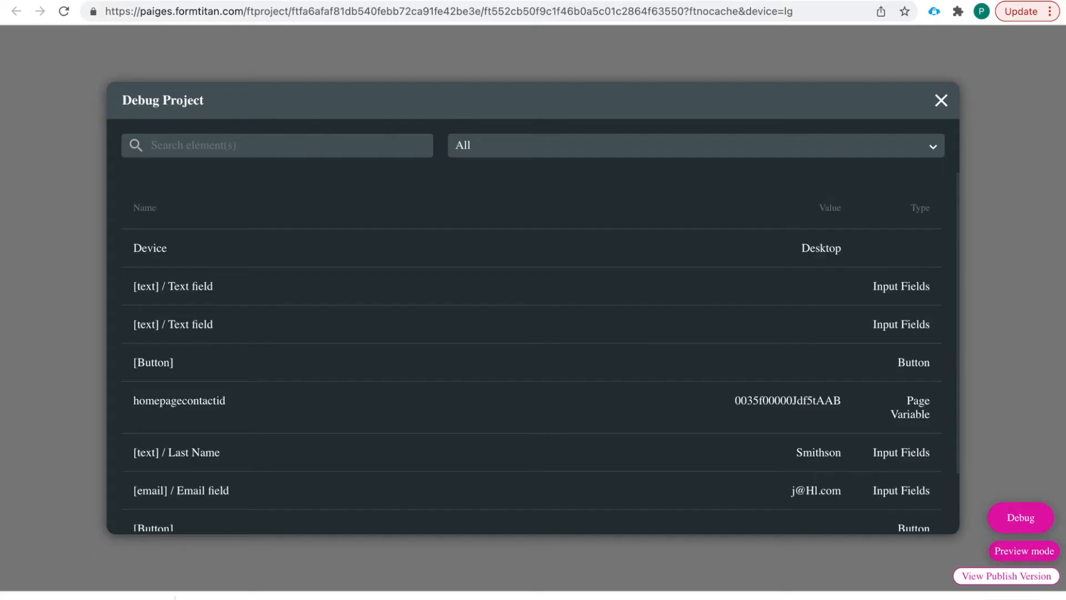
scroll(824, 356, "down", 2)
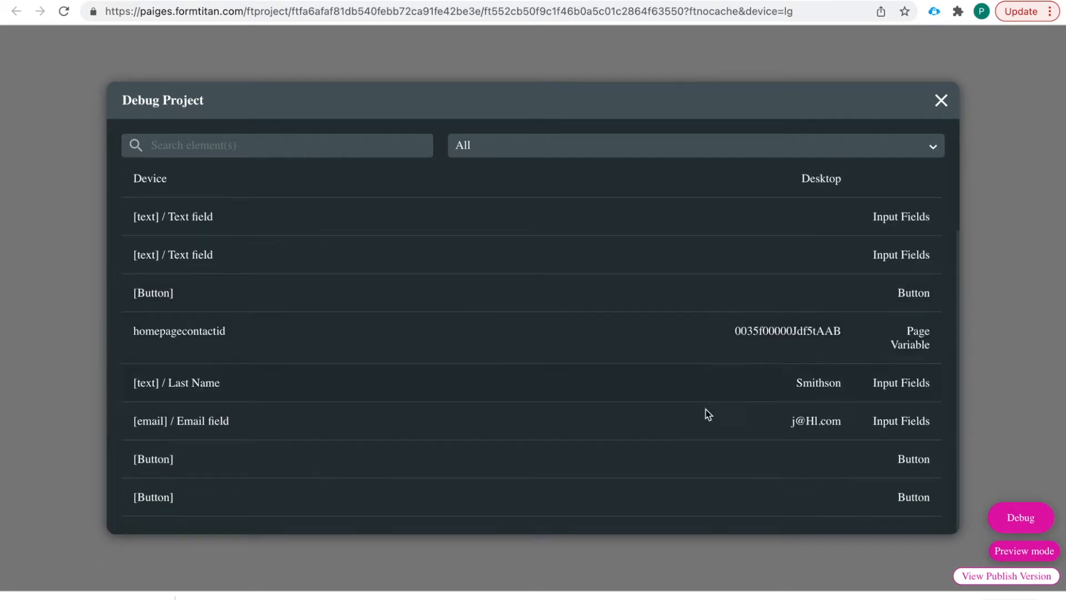
scroll(728, 343, "up", 2)
scroll(728, 343, "down", 2)
scroll(491, 401, "up", 2)
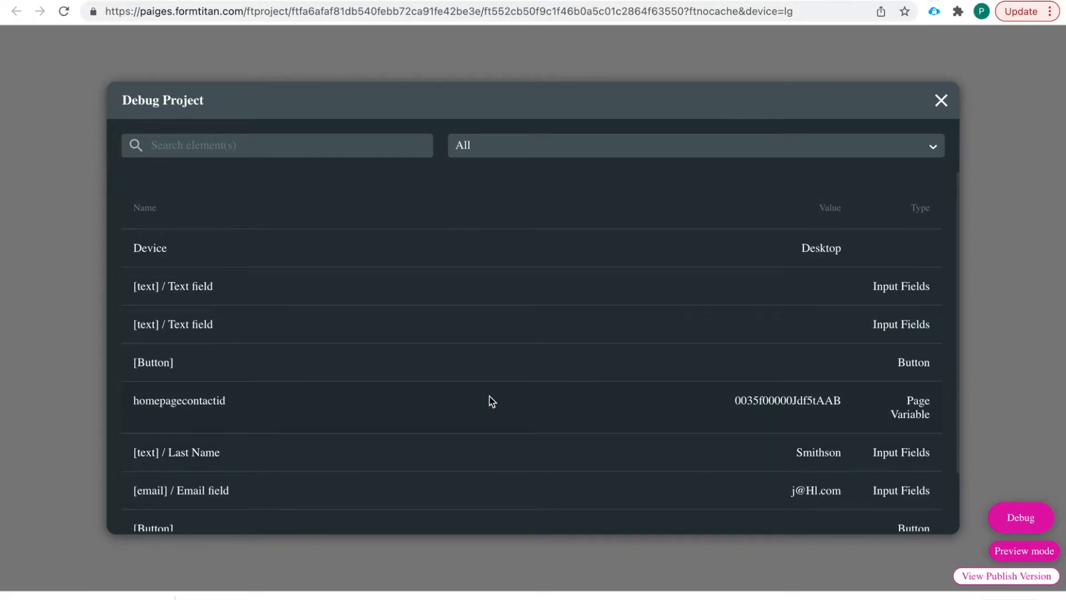
left_click(941, 100)
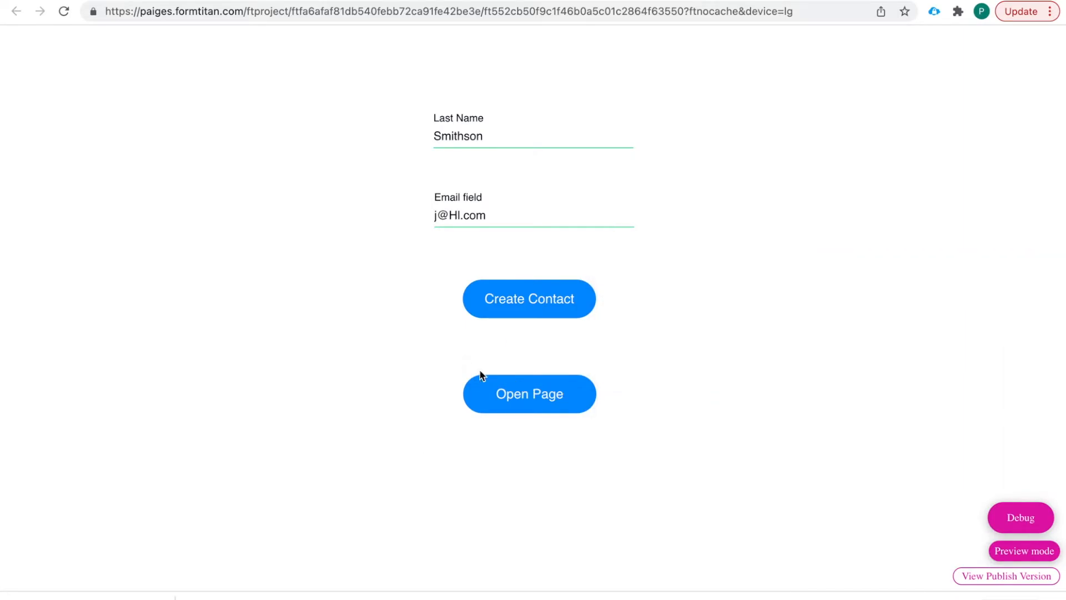
- Open Page 2 from the Home form and check page2contactid in Debug
left_click(527, 395)
left_click(533, 398)
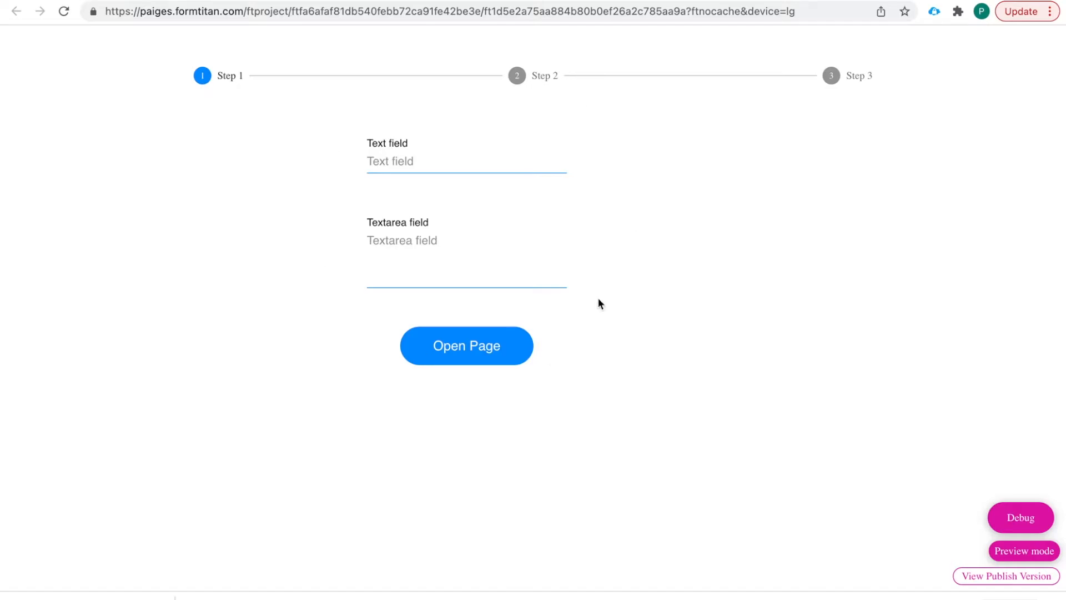
left_click(1015, 514)
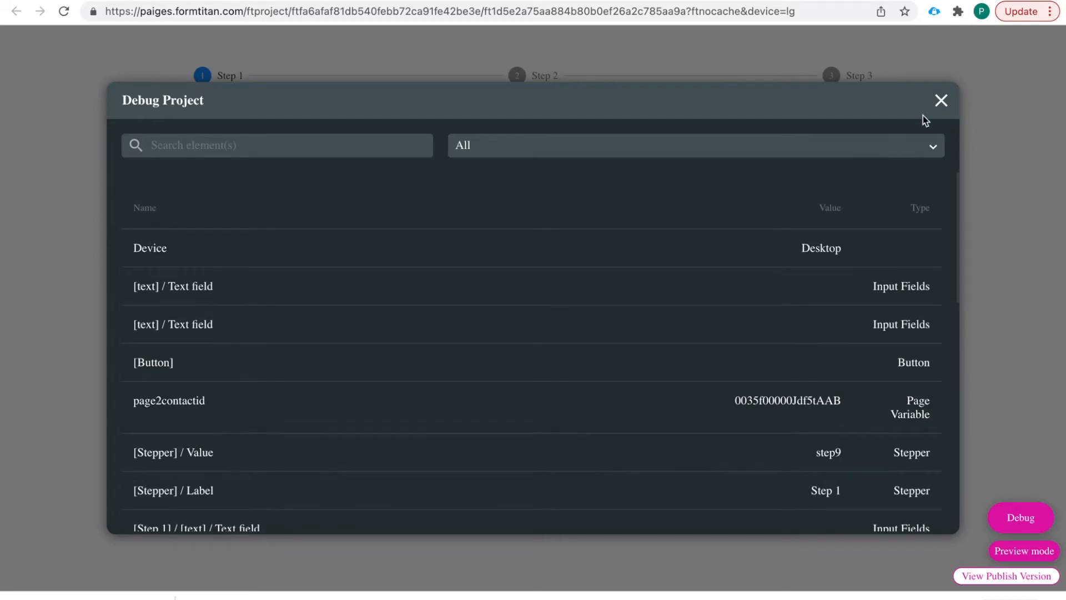
left_click(940, 100)
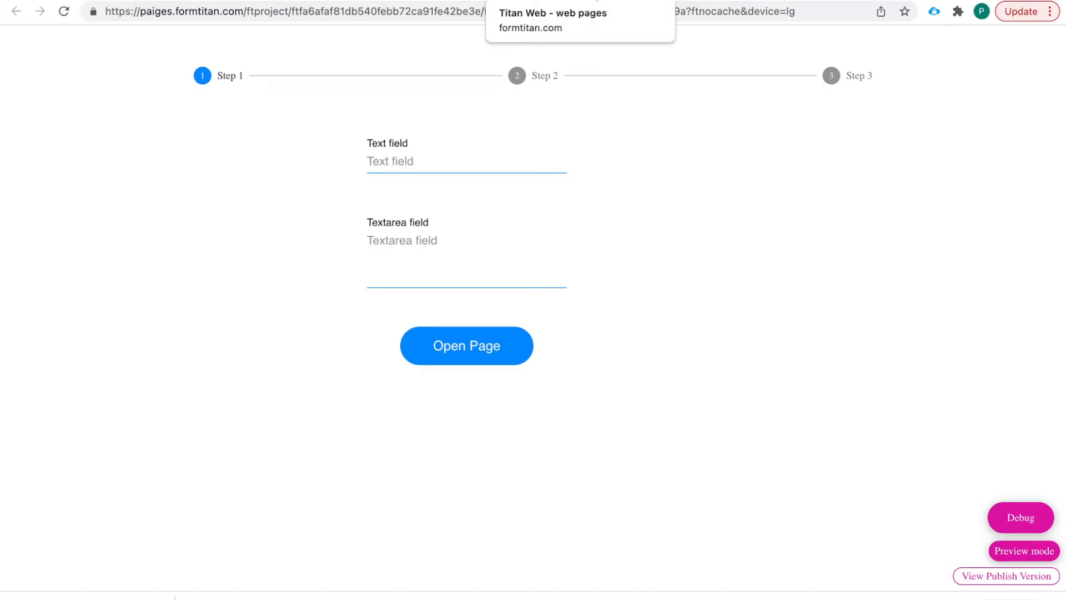
- Close the preview and return to the editor with the Home page on the canvas
left_click(794, 0)
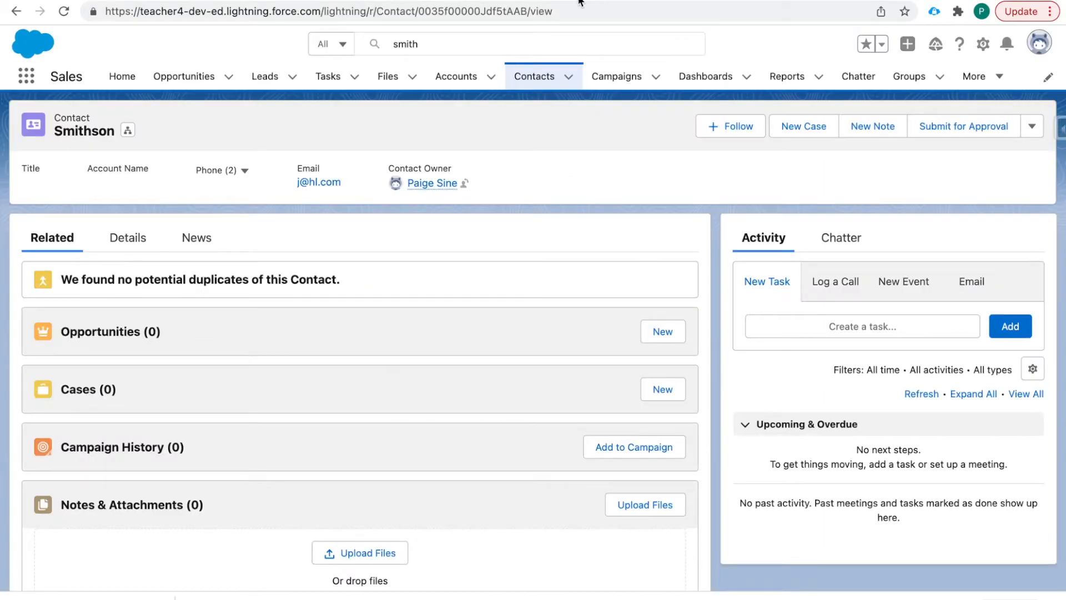
left_click(563, 1)
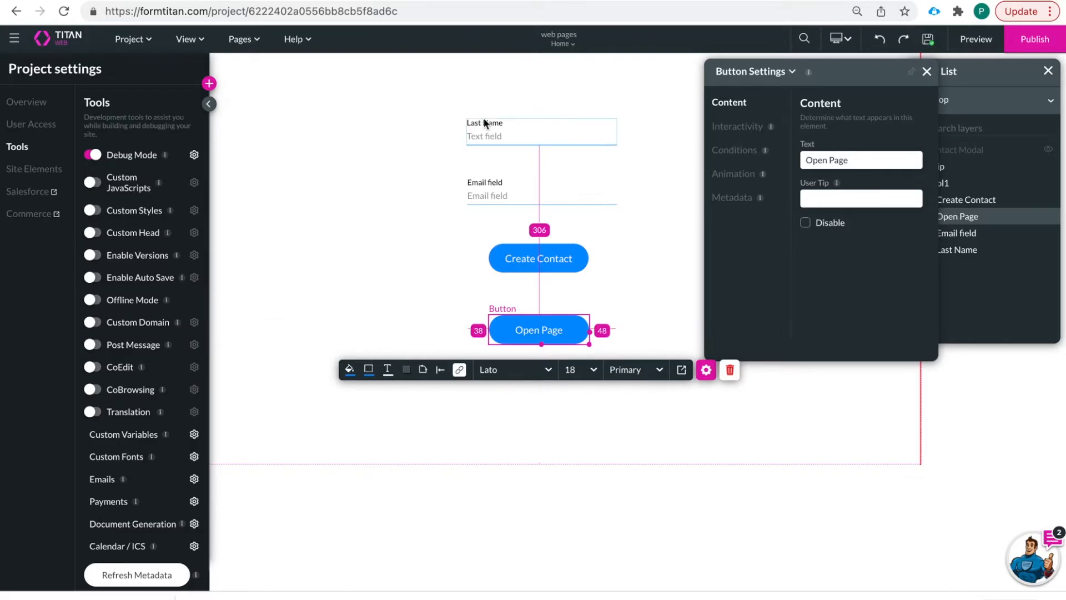
left_click(560, 42)
left_click(538, 78)
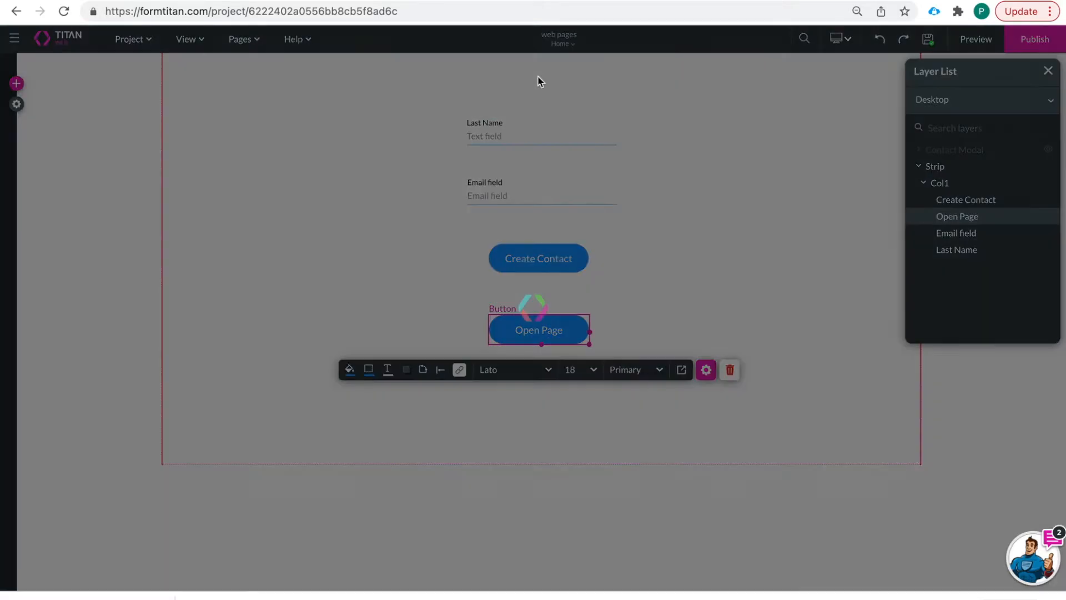
left_click(568, 45)
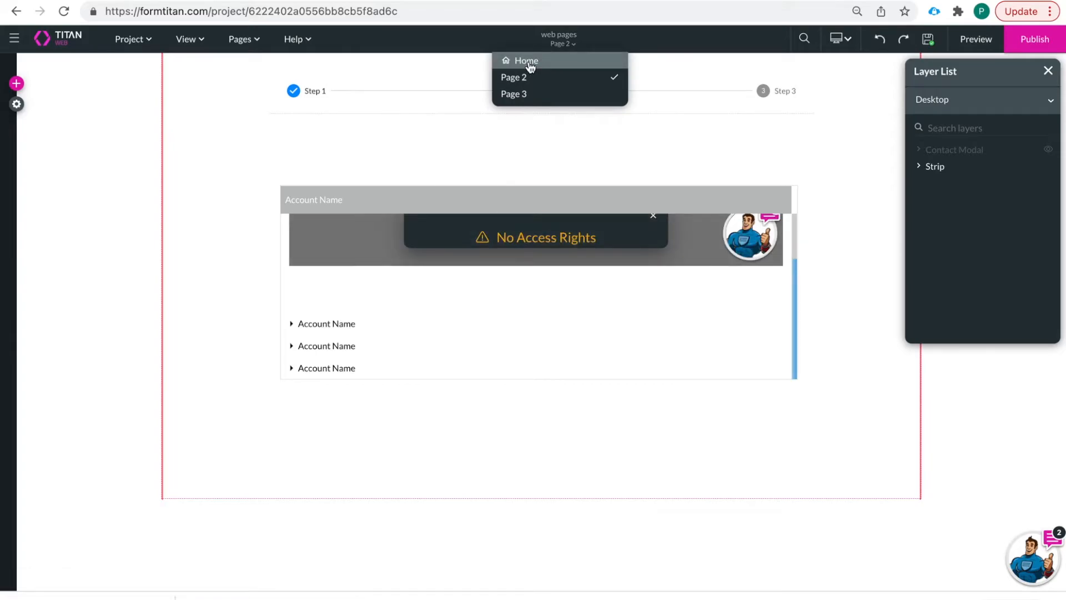
left_click(536, 64)
- Edit the Open Page button's redirect step so Page 2 opens in a modal
left_click(547, 330)
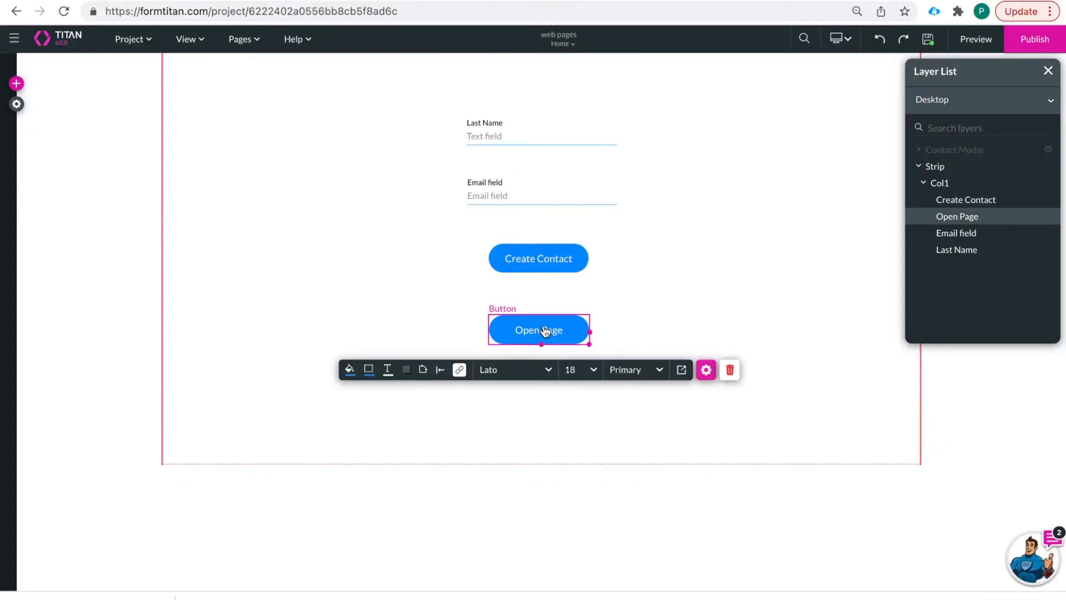
left_click(461, 371)
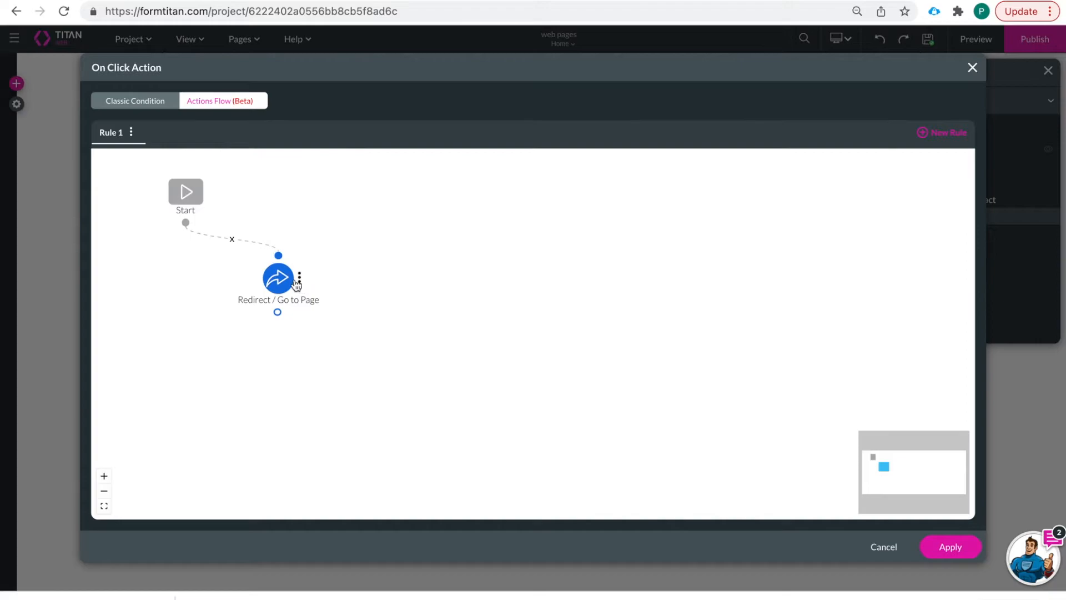
left_click(305, 278)
left_click(332, 270)
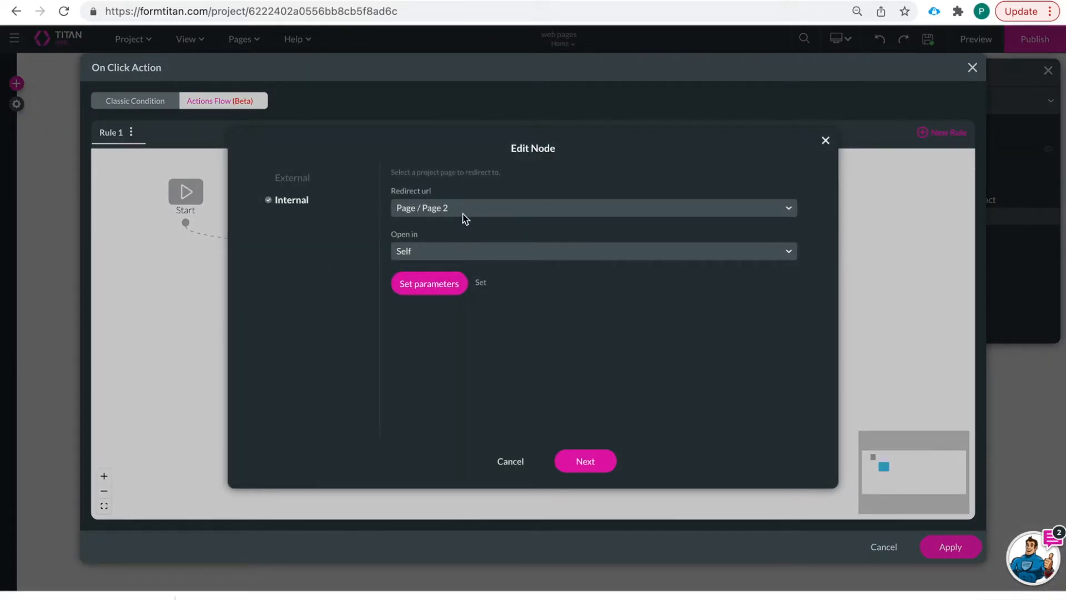
left_click(407, 251)
left_click(431, 341)
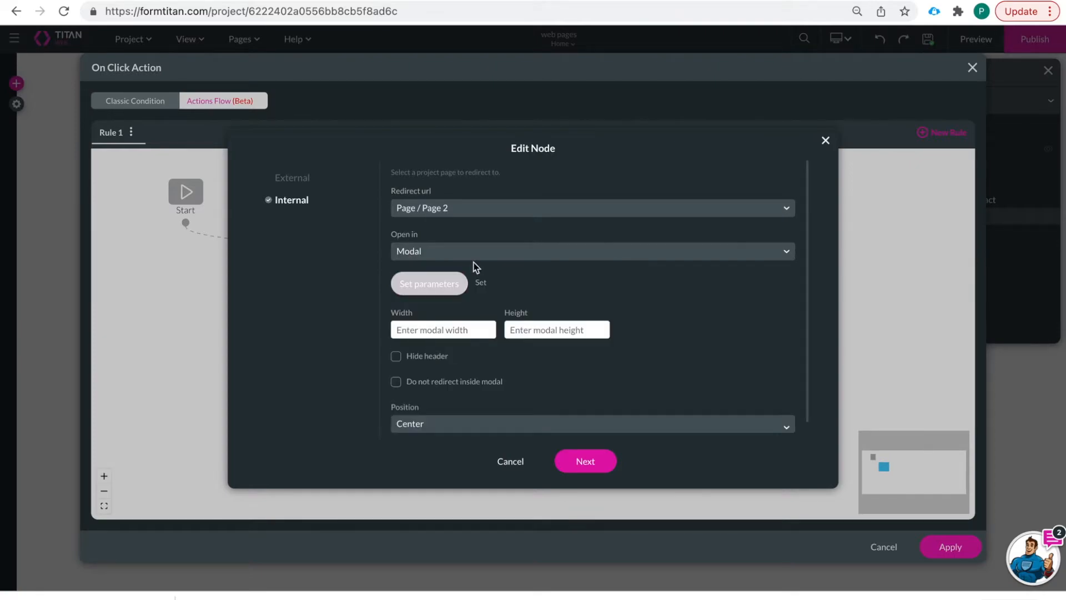
- Set the page2contactid redirect parameter to static and confirm the parameters
left_click(411, 284)
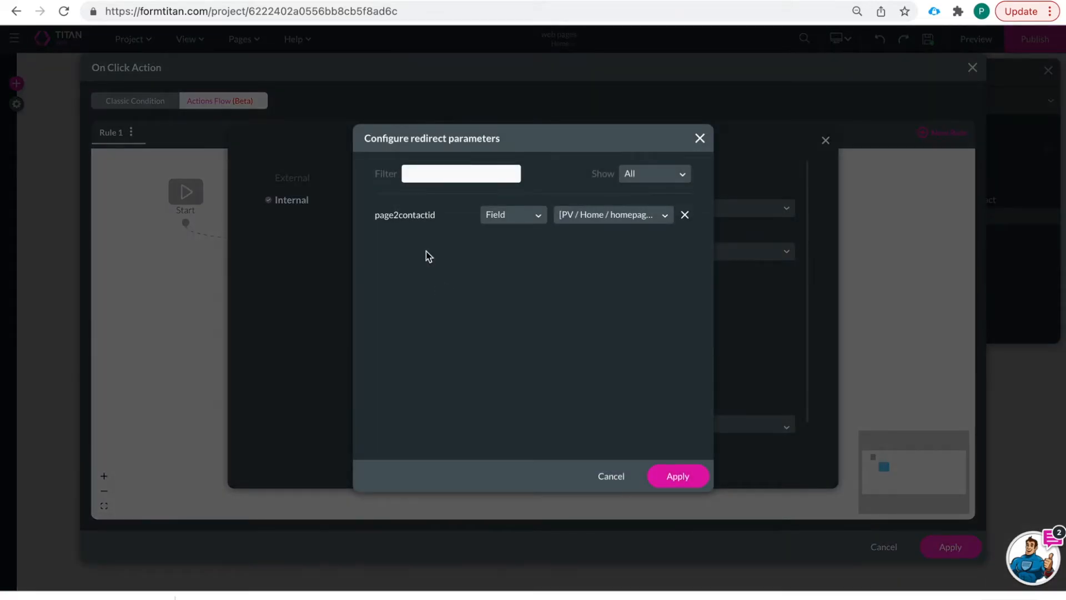
left_click(685, 473)
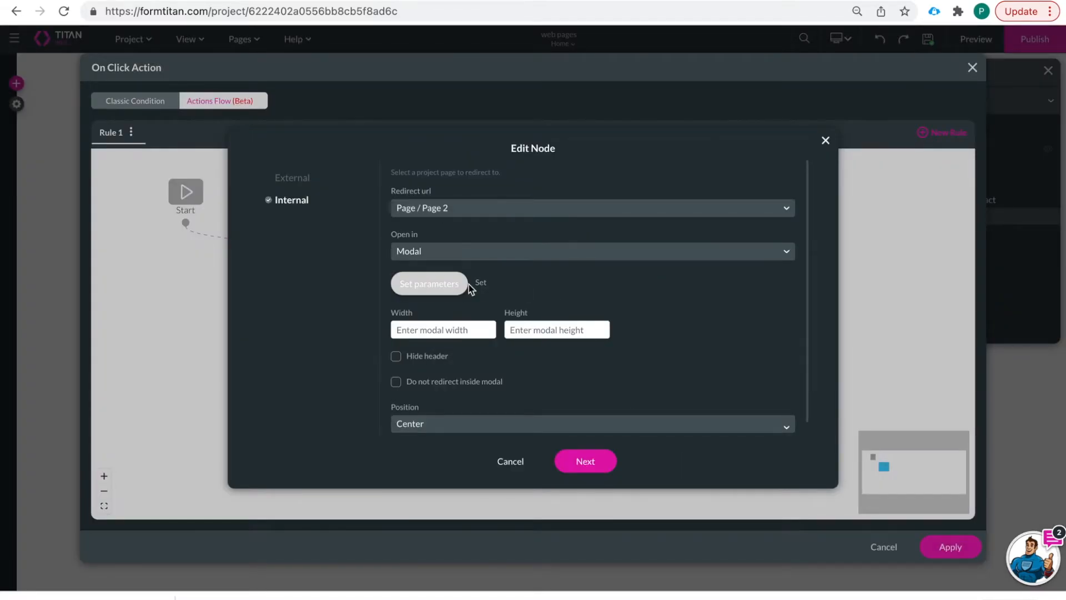
scroll(537, 279, "down", 1)
left_click(416, 261)
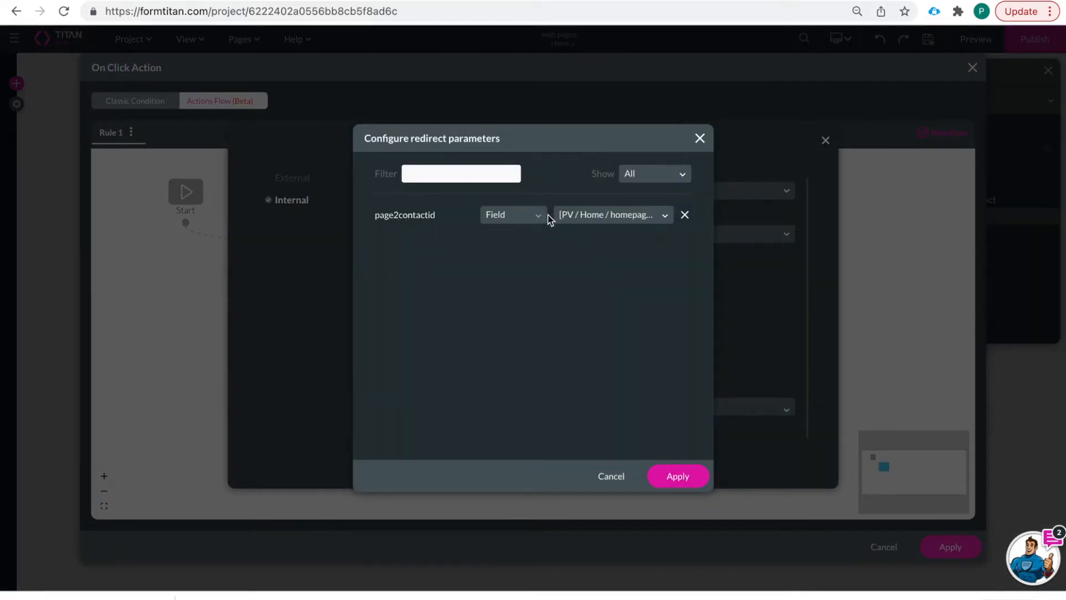
left_click(685, 214)
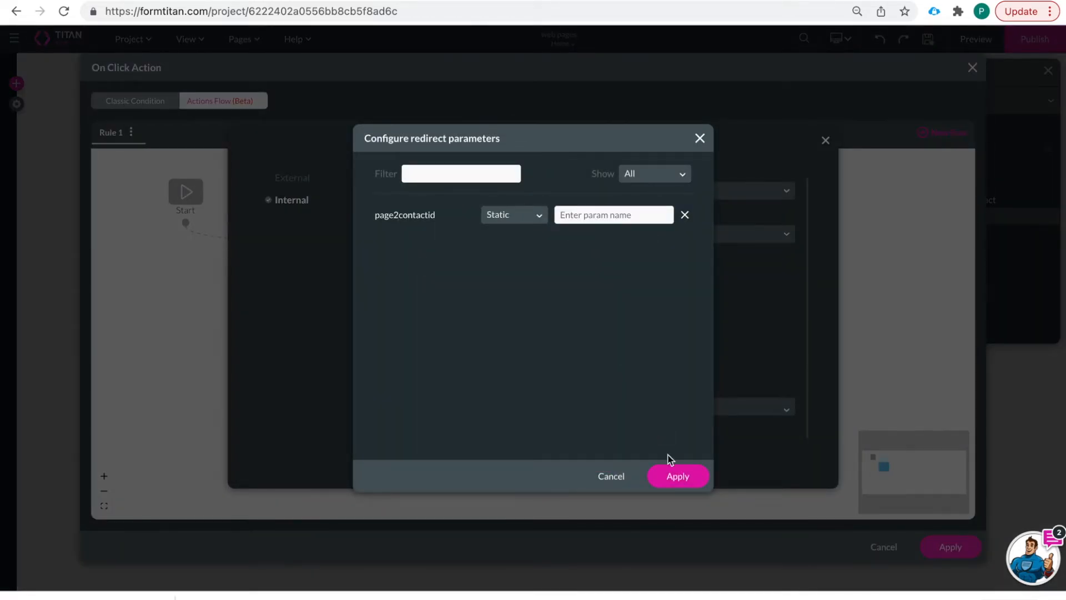
left_click(678, 481)
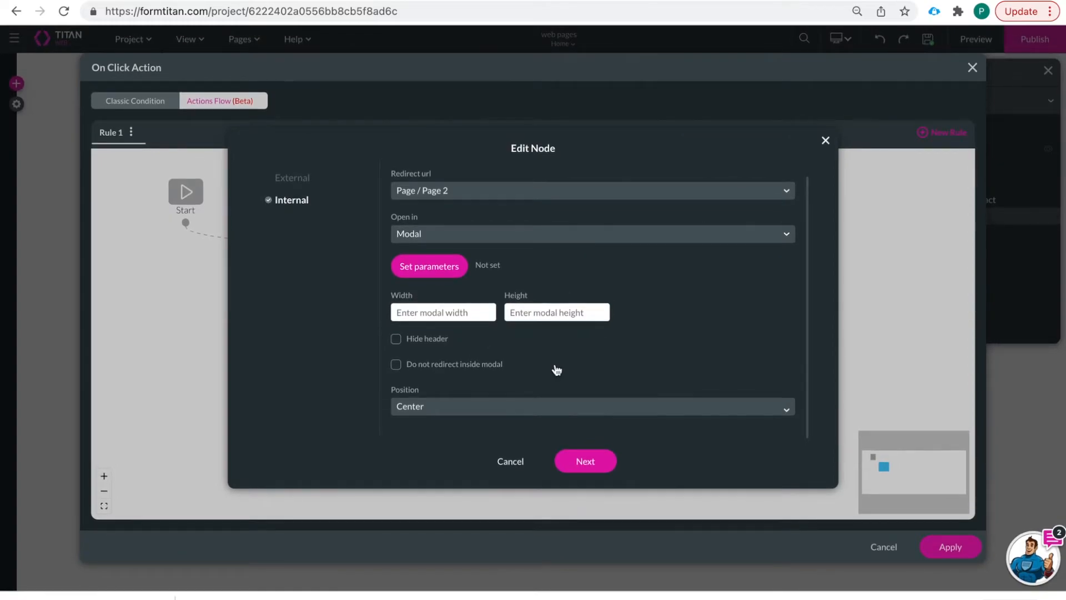
- Size the modal 1000 by 1000, save the redirect step, and apply the click action
left_click(441, 318)
type("1000")
left_click(531, 314)
type("100")
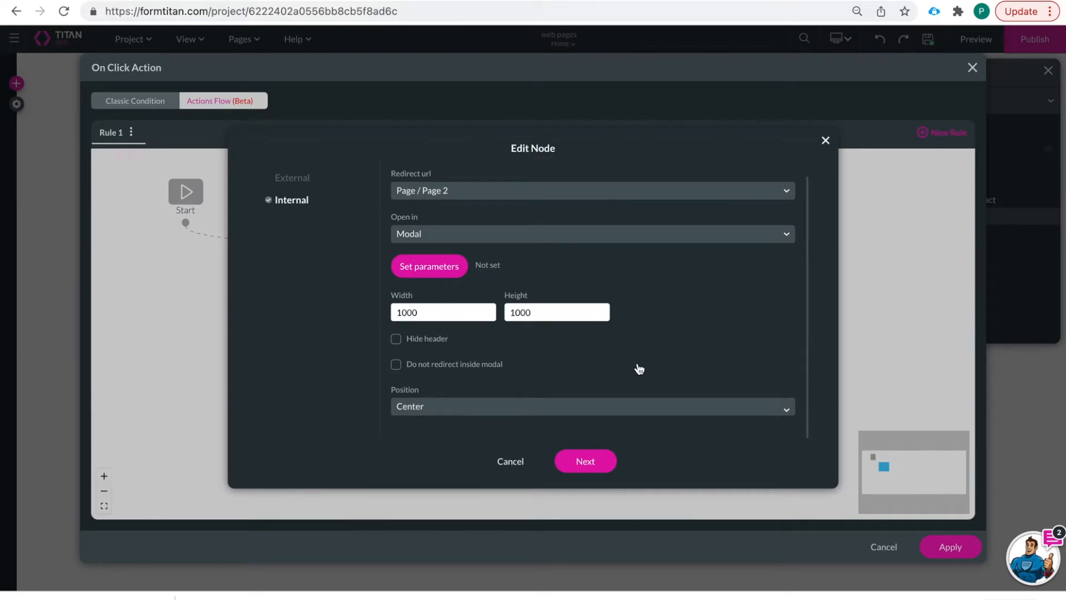
left_click(590, 458)
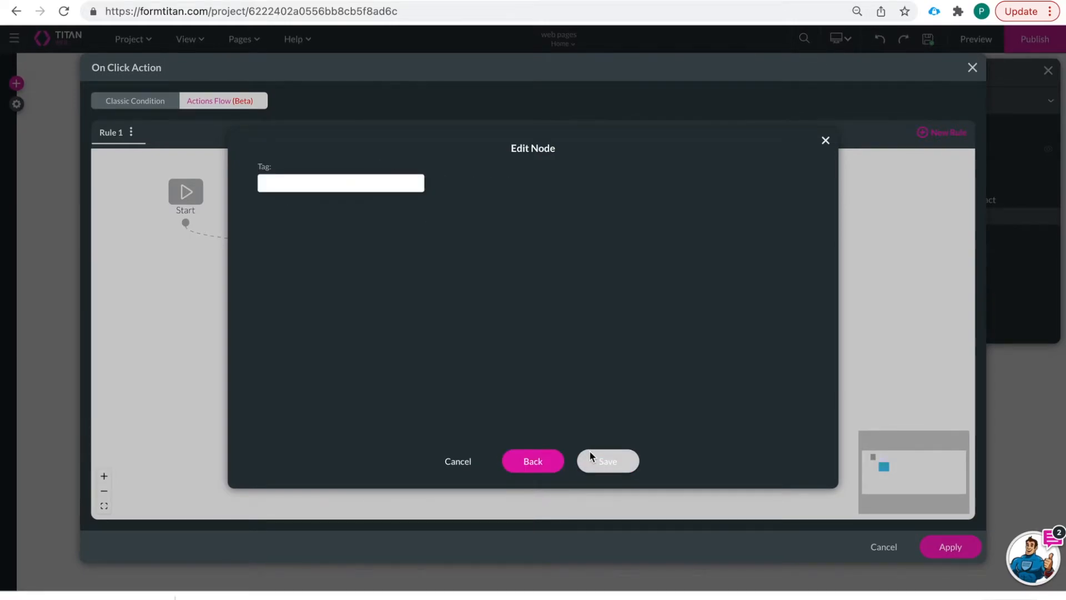
left_click(590, 455)
left_click(968, 552)
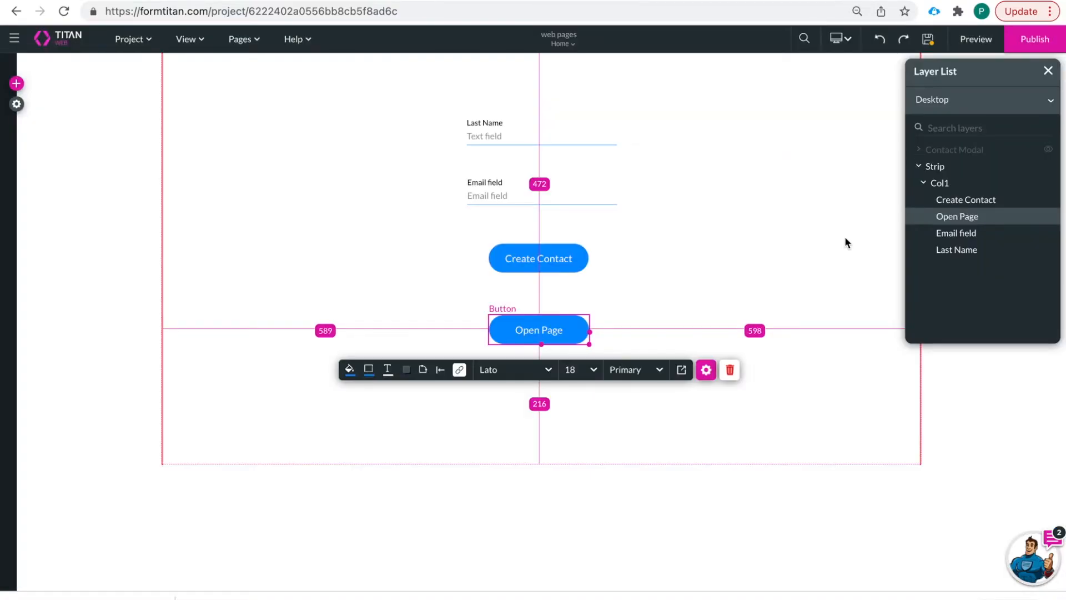
- Save the project and show Step 1 of Page 2
left_click(928, 43)
left_click(561, 44)
left_click(534, 76)
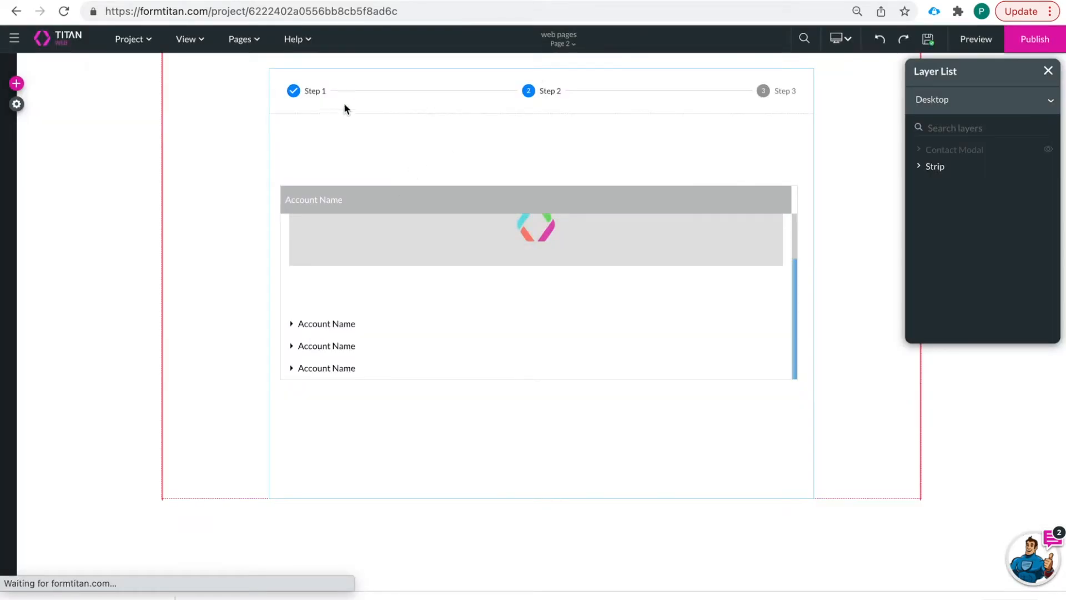
left_click(308, 93)
- Relabel the text field 'Last Name' and delete the textarea field
left_click(474, 157)
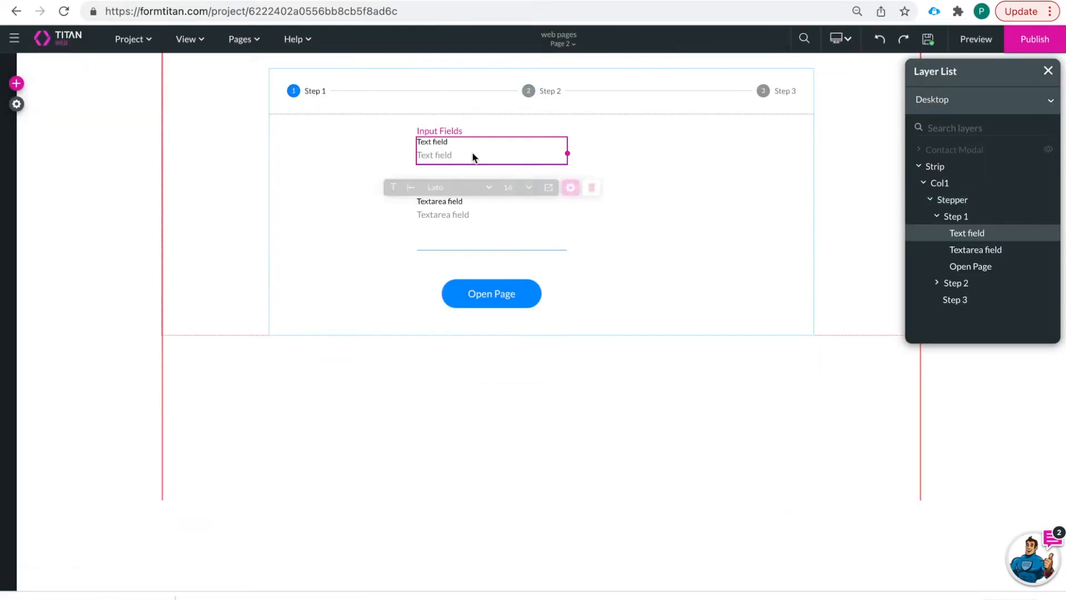
left_click(580, 190)
left_click_drag(849, 182, 749, 187)
type("Lo")
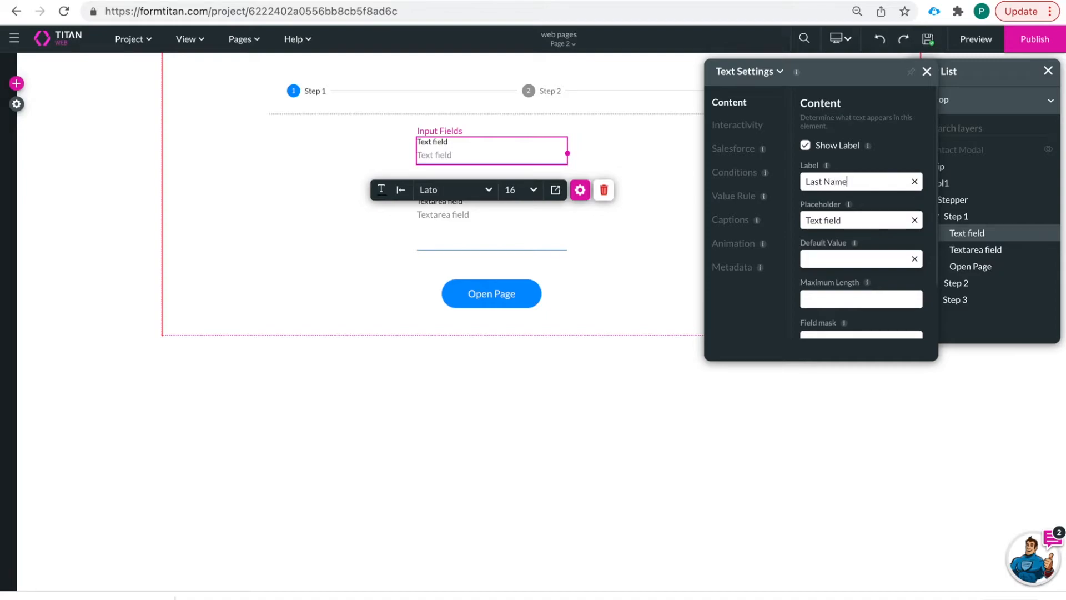
left_click(617, 261)
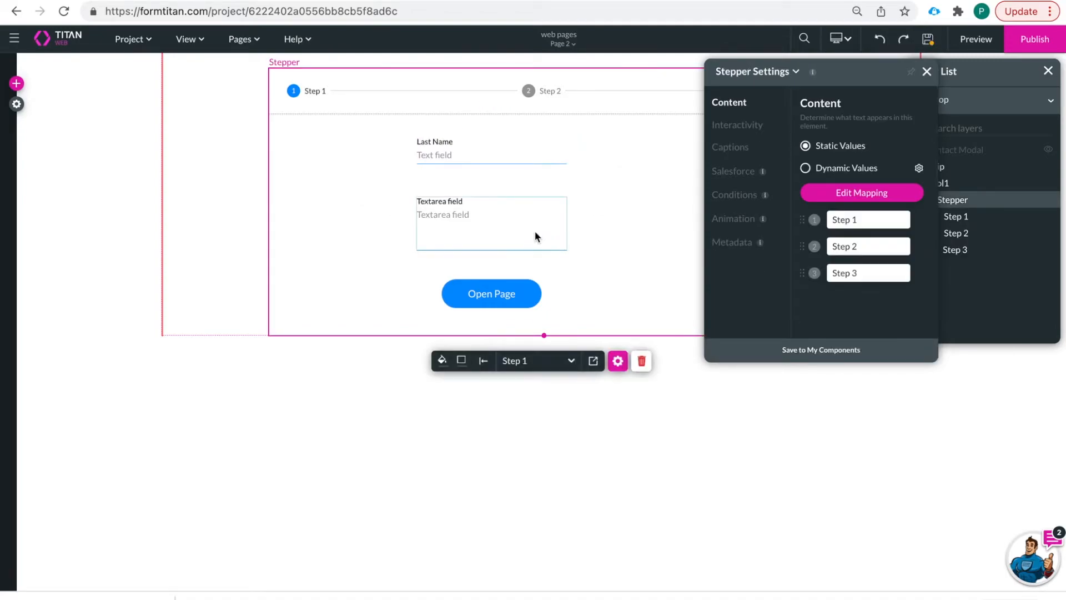
left_click(491, 220)
left_click(601, 276)
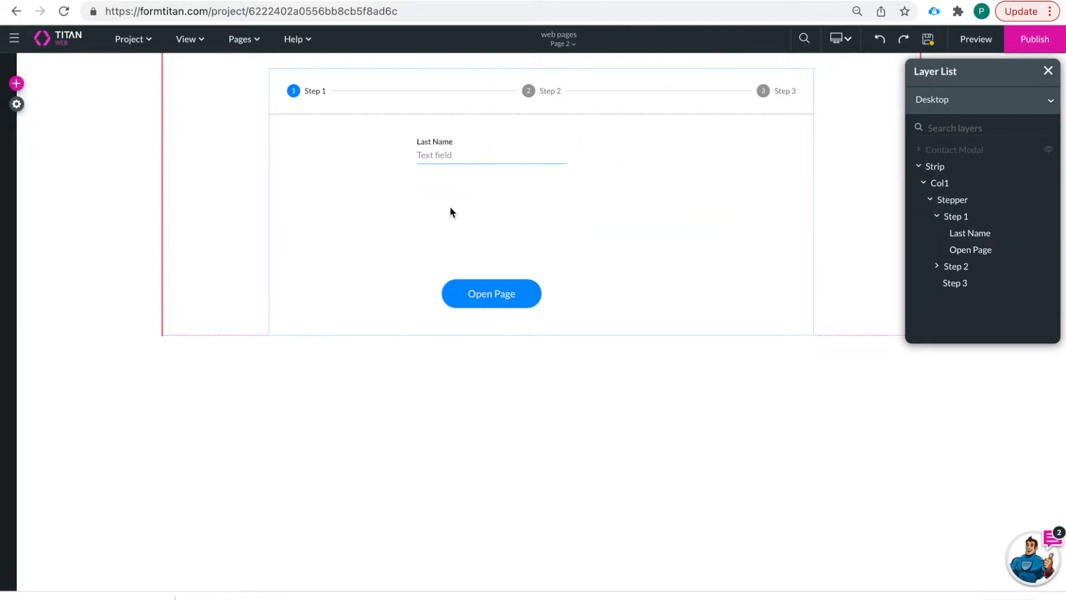
- Move the Open Page button up under Last Name, discarding a stray added button
left_click(16, 83)
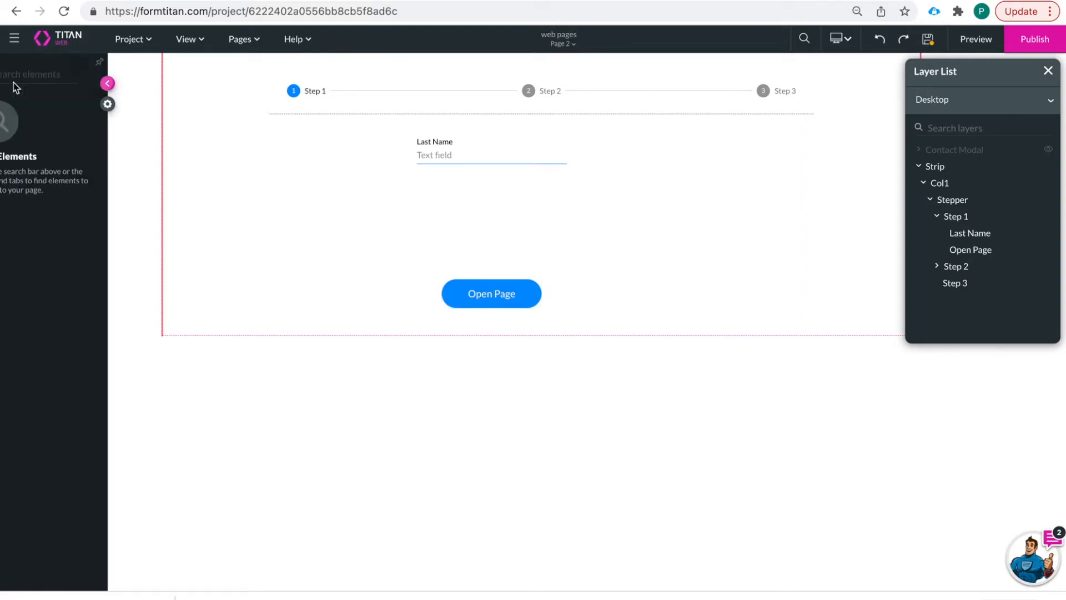
left_click(24, 117)
left_click_drag(145, 101, 508, 249)
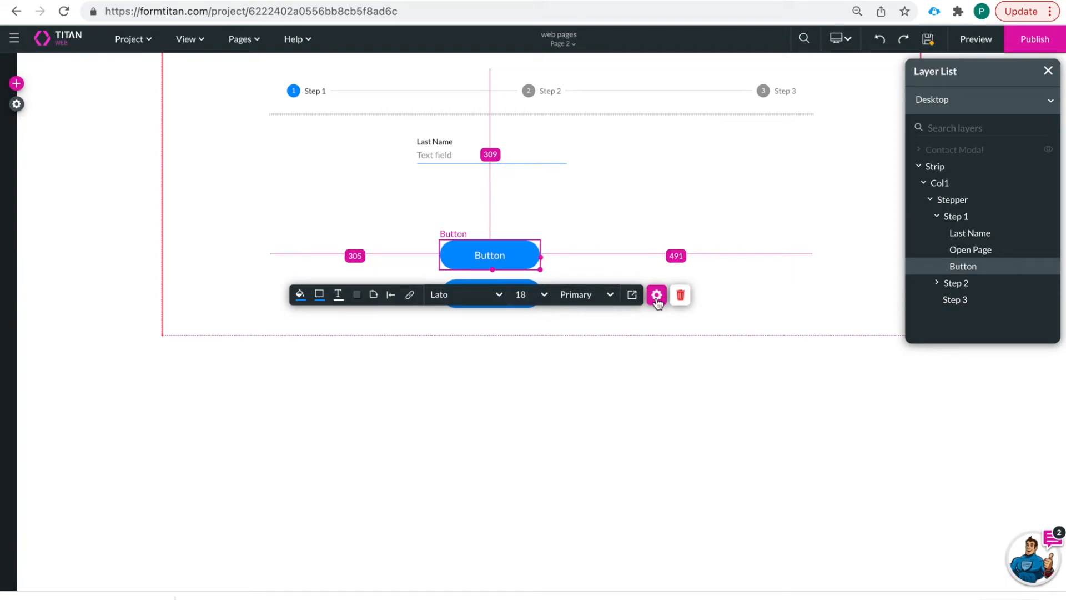
left_click(680, 295)
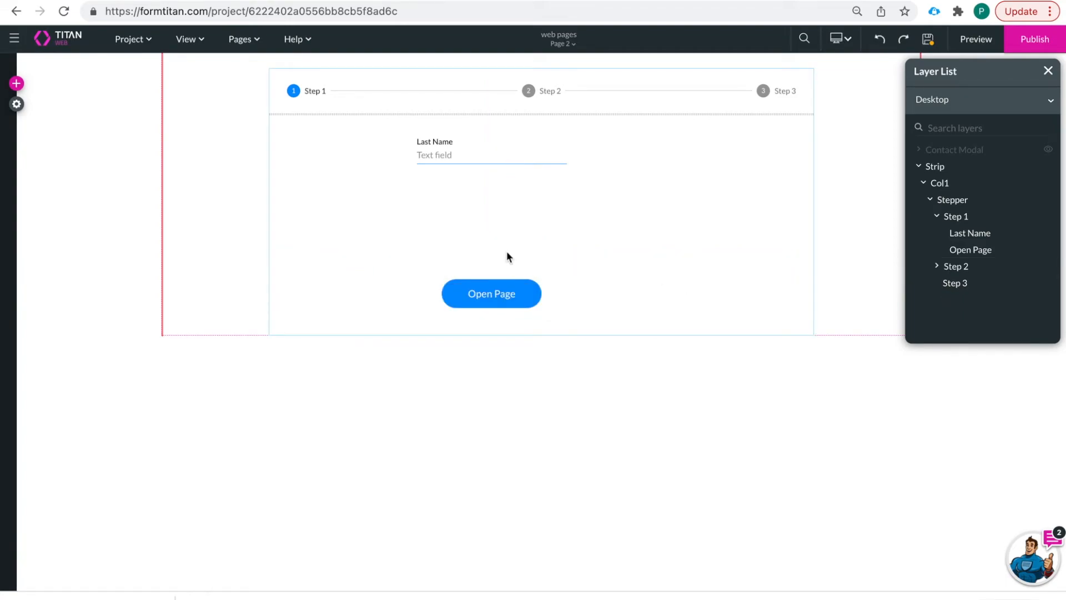
left_click(494, 296)
left_click_drag(494, 296, 495, 234)
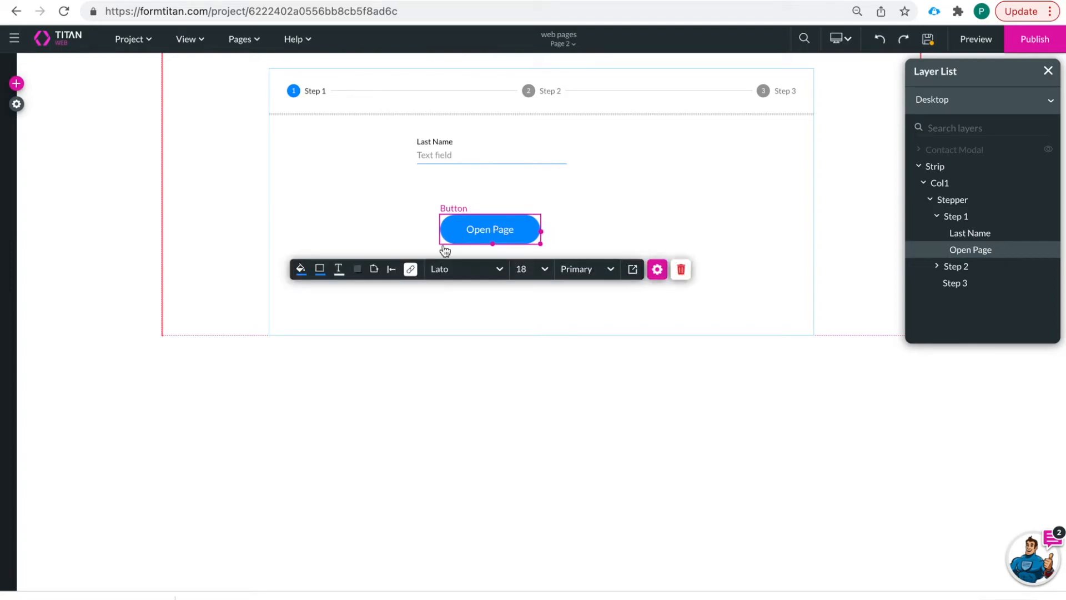
left_click(411, 269)
- Unlink the redirect step from Start and add a Salesforce Action step after Start
left_click_drag(301, 275, 371, 315)
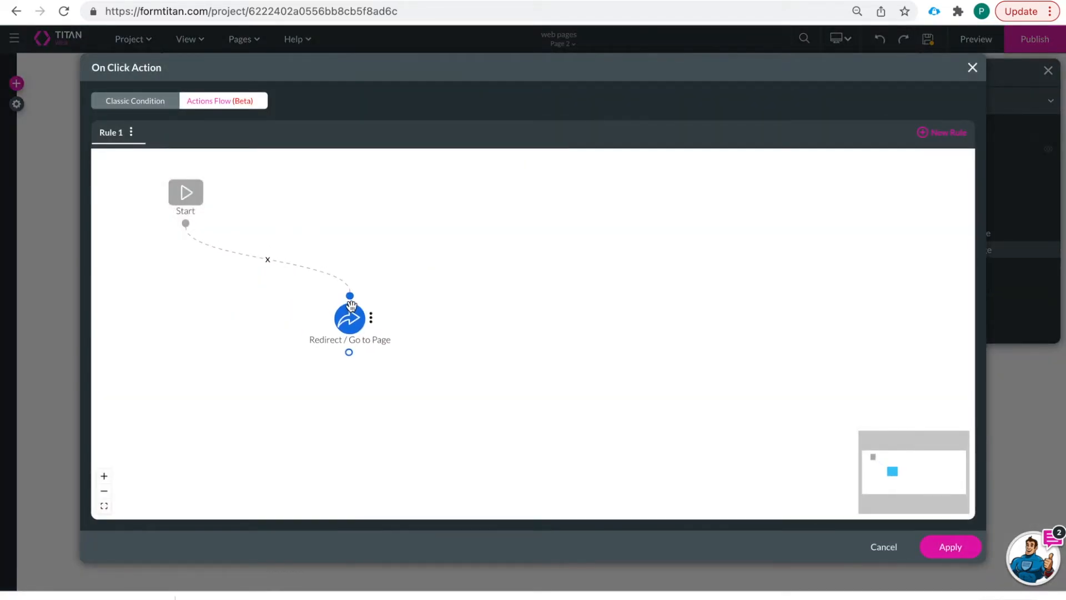
left_click(268, 259)
left_click(196, 223)
left_click(417, 277)
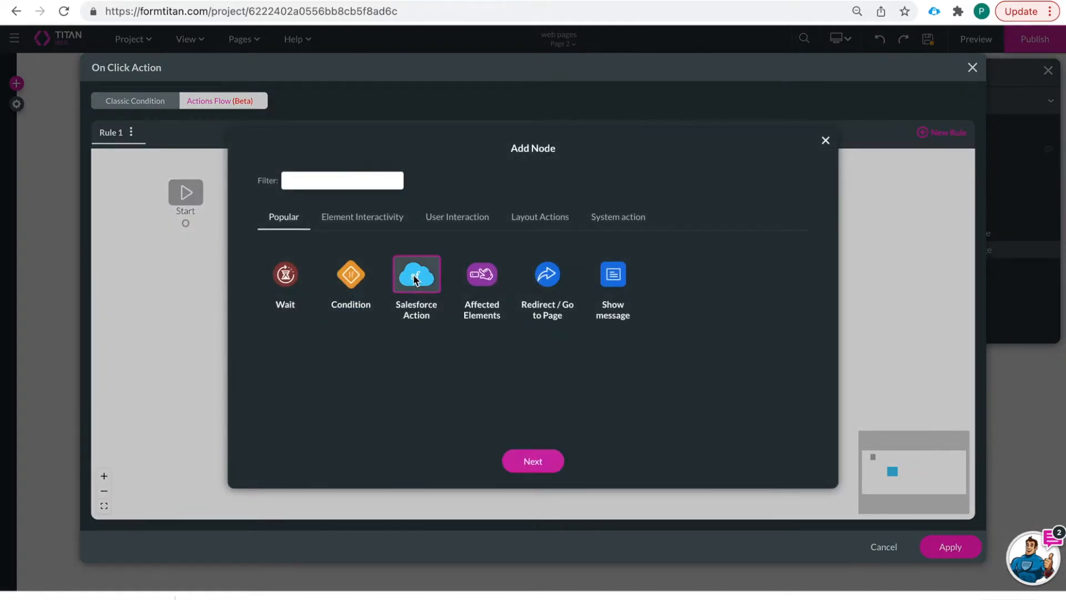
left_click(519, 458)
- Use the #1 Contact create process, returning the record ID to page2contactid
left_click(420, 239)
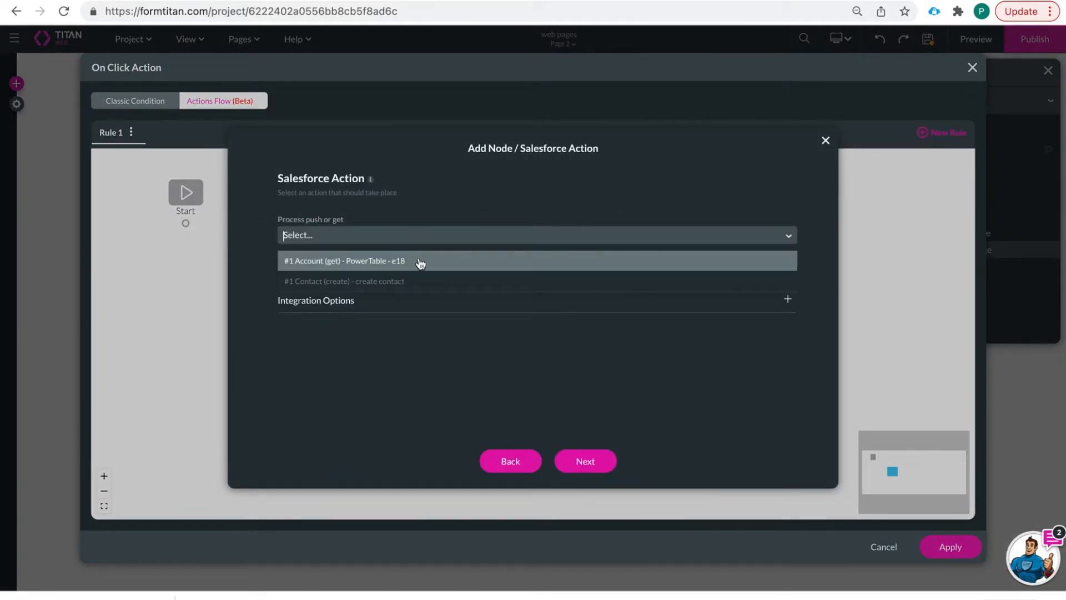
left_click(429, 282)
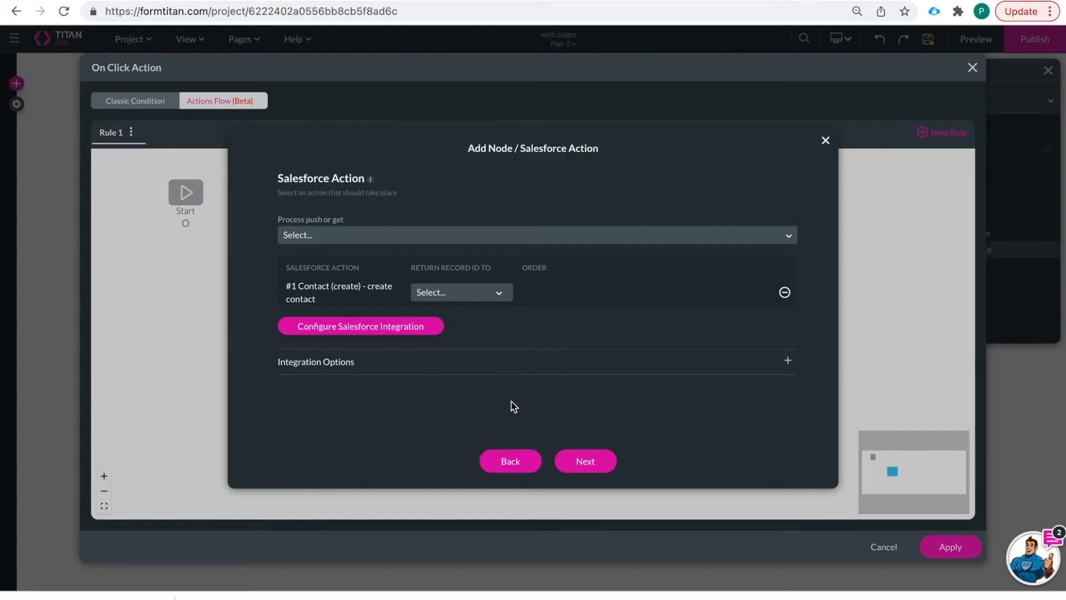
left_click(461, 295)
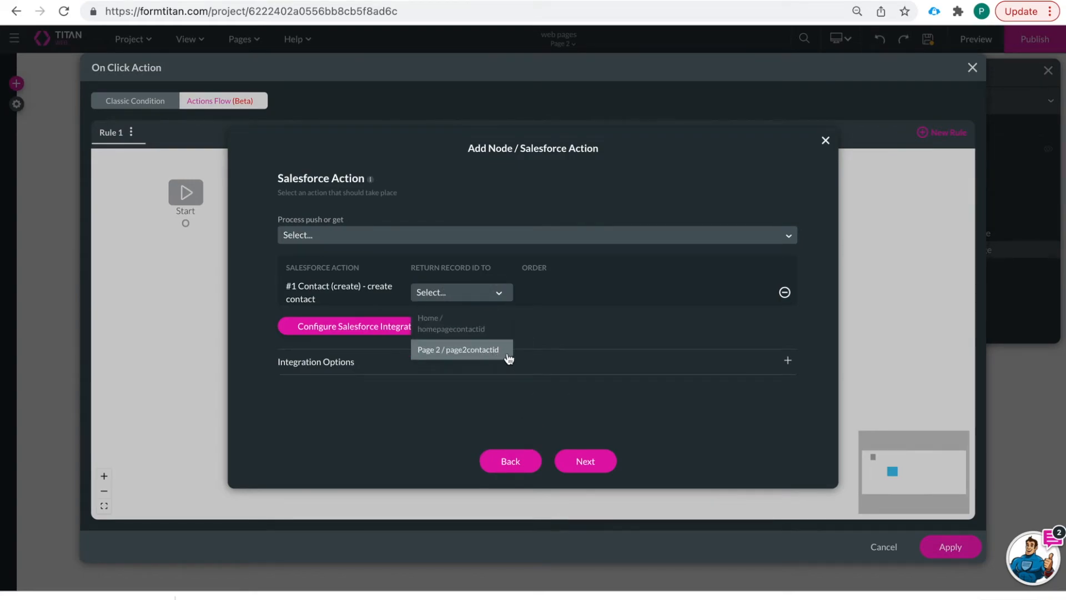
left_click(505, 350)
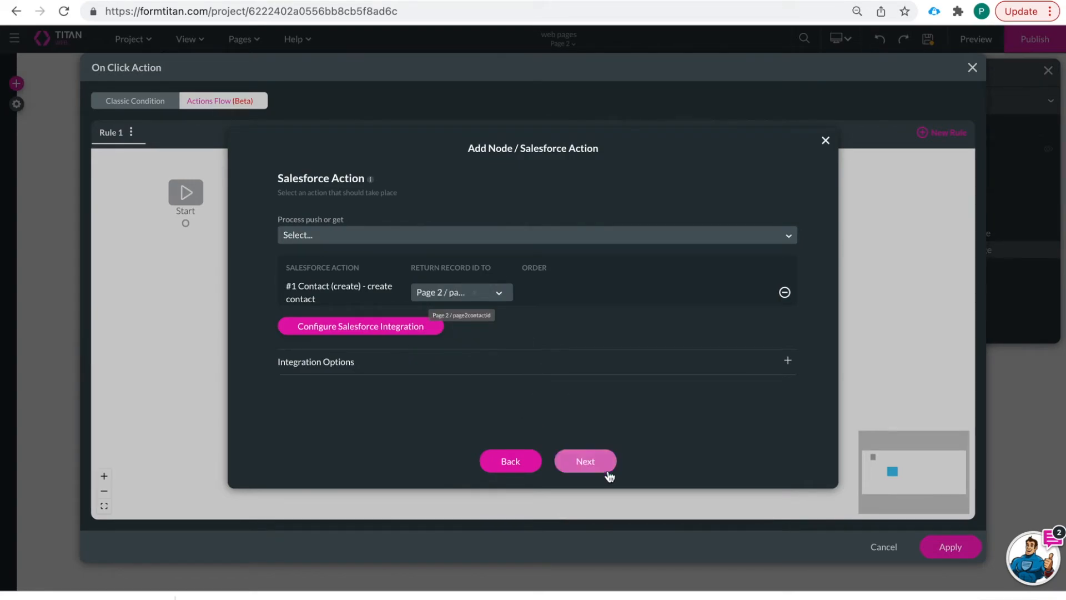
left_click(594, 465)
left_click(594, 465)
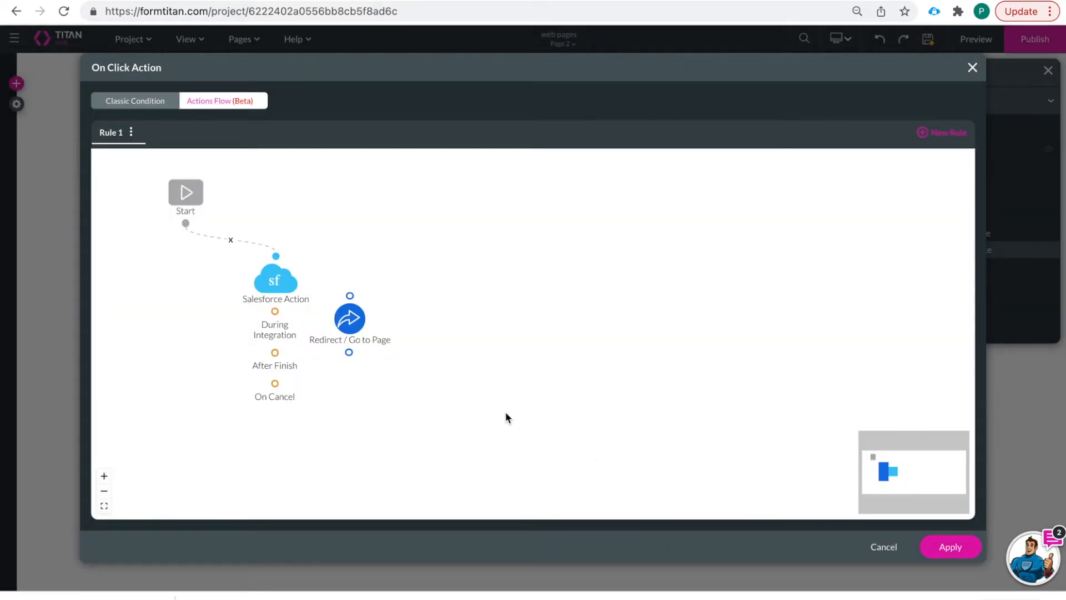
- Link After Finish to the redirect step and bring up its options for removal
left_click_drag(350, 317, 402, 348)
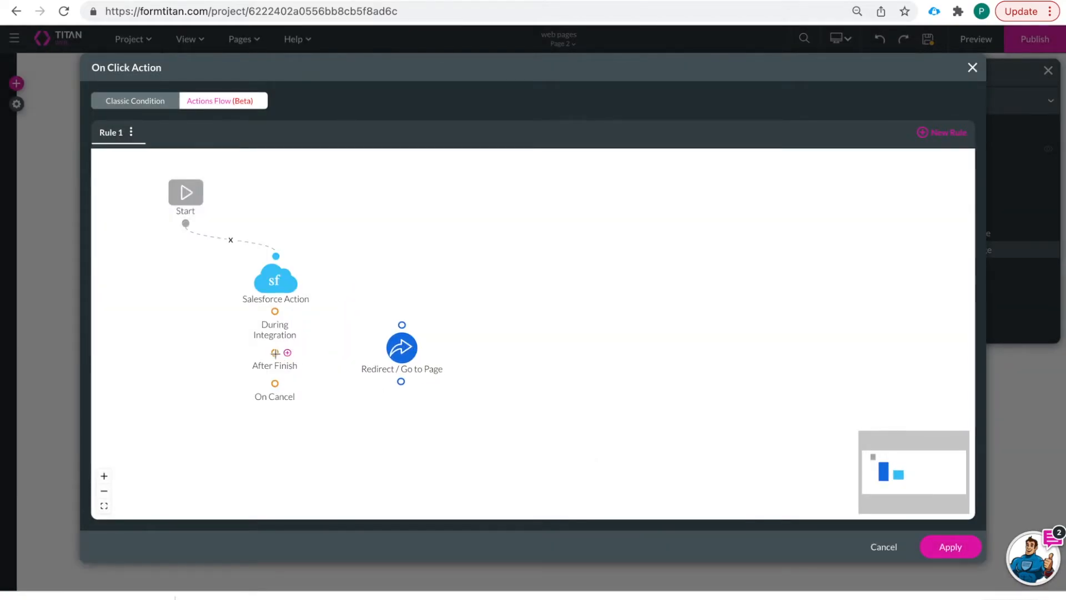
mouse_move(276, 352)
left_mouse_down()
mouse_move(399, 321)
mouse_move(402, 386)
left_mouse_up()
left_click(424, 387)
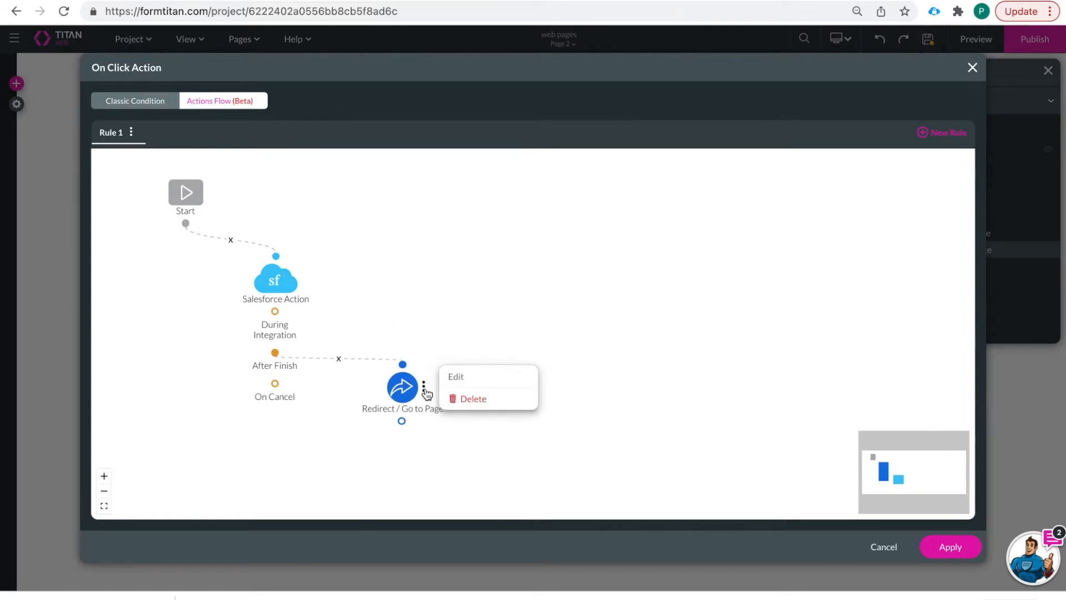
- Add a Page Actions step after After Finish with Close Modal and Set Parent Parameters enabled
left_click(288, 355)
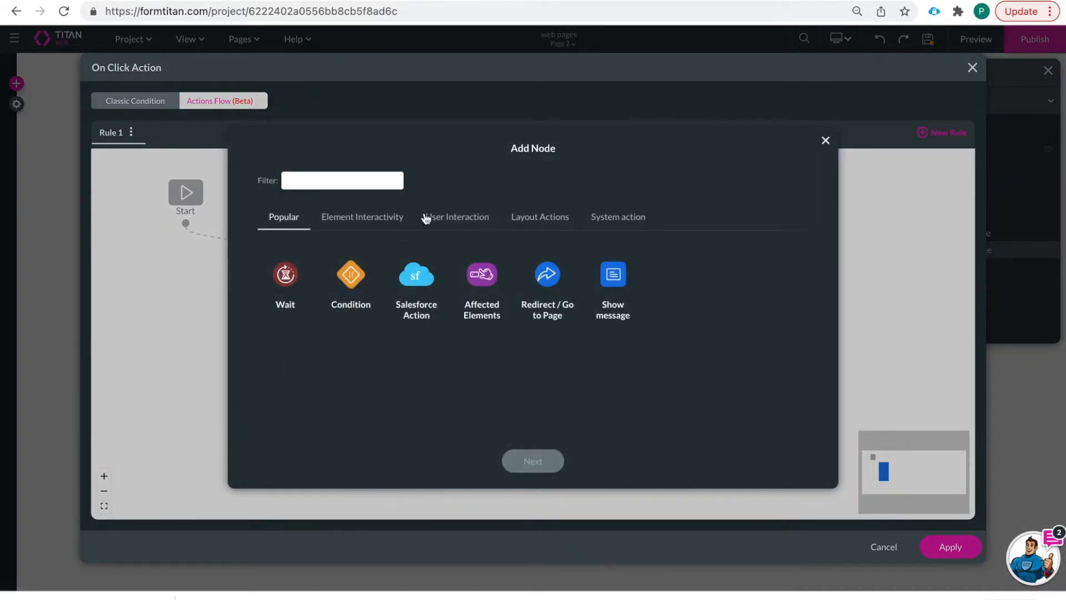
left_click(555, 222)
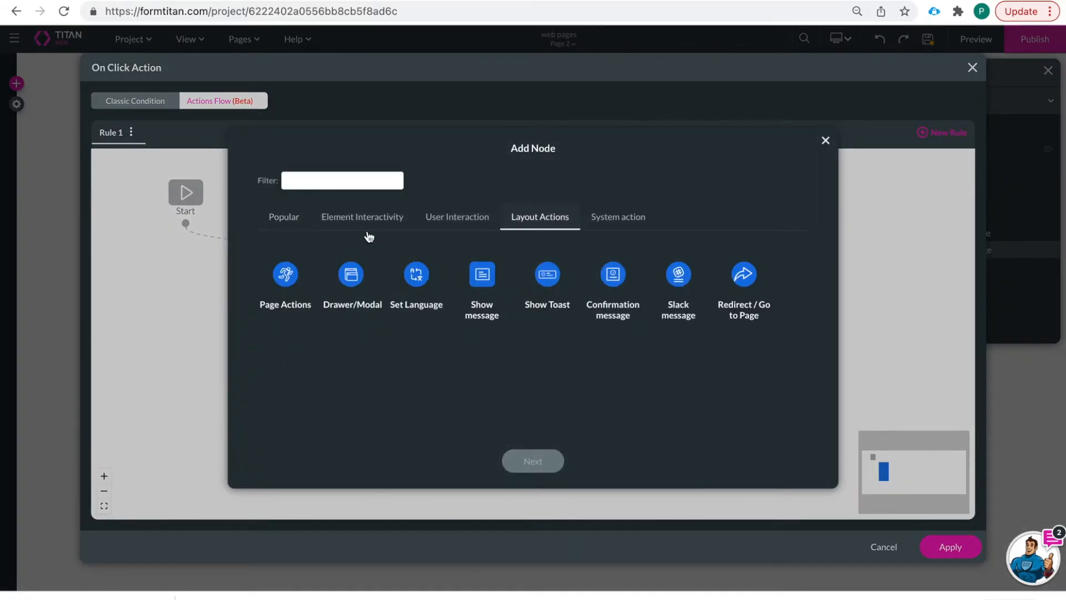
left_click(287, 275)
left_click(512, 455)
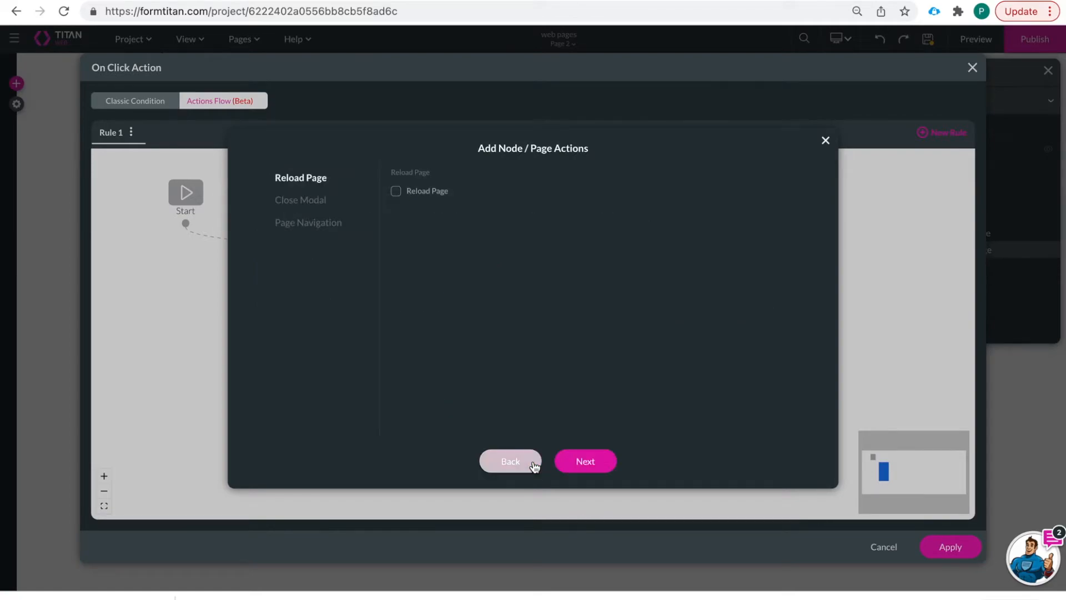
left_click(301, 197)
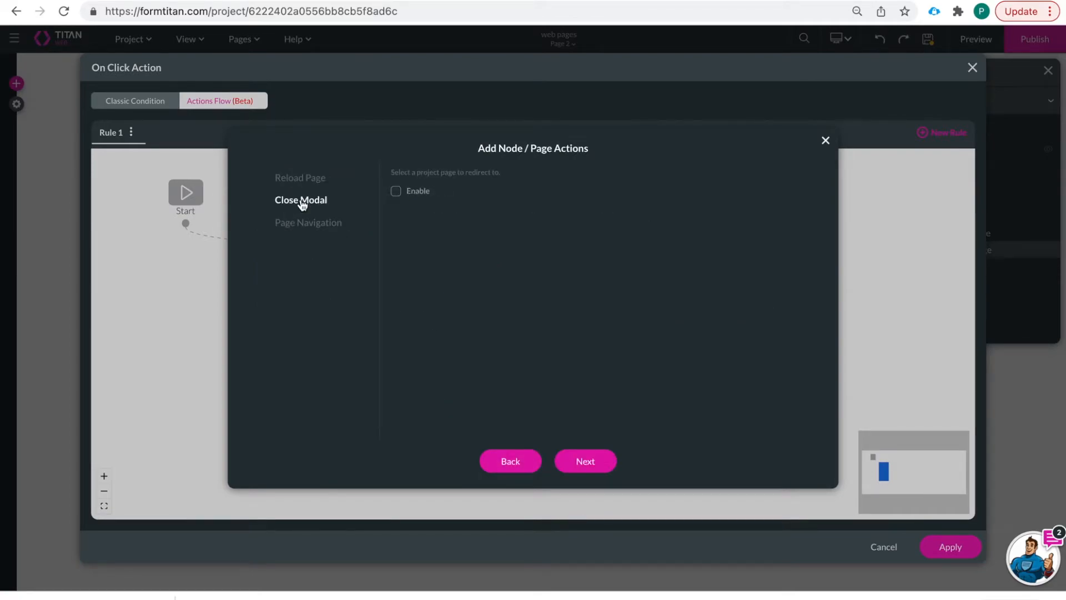
left_click(395, 193)
left_click(396, 217)
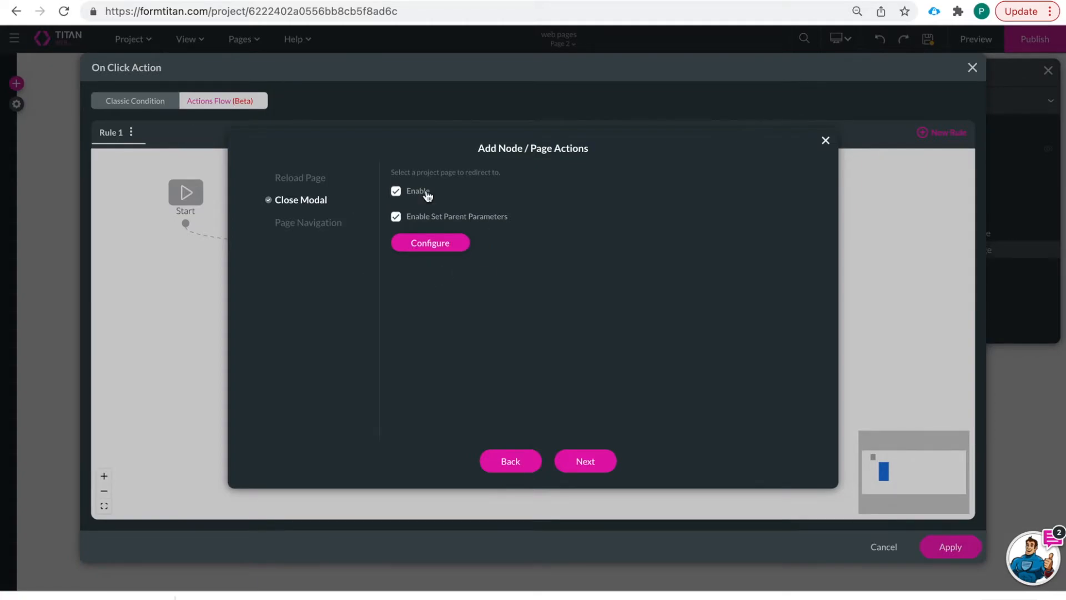
- Add parent parameter homepagecontactid, method Field, value page2contactid, and apply it
left_click(448, 245)
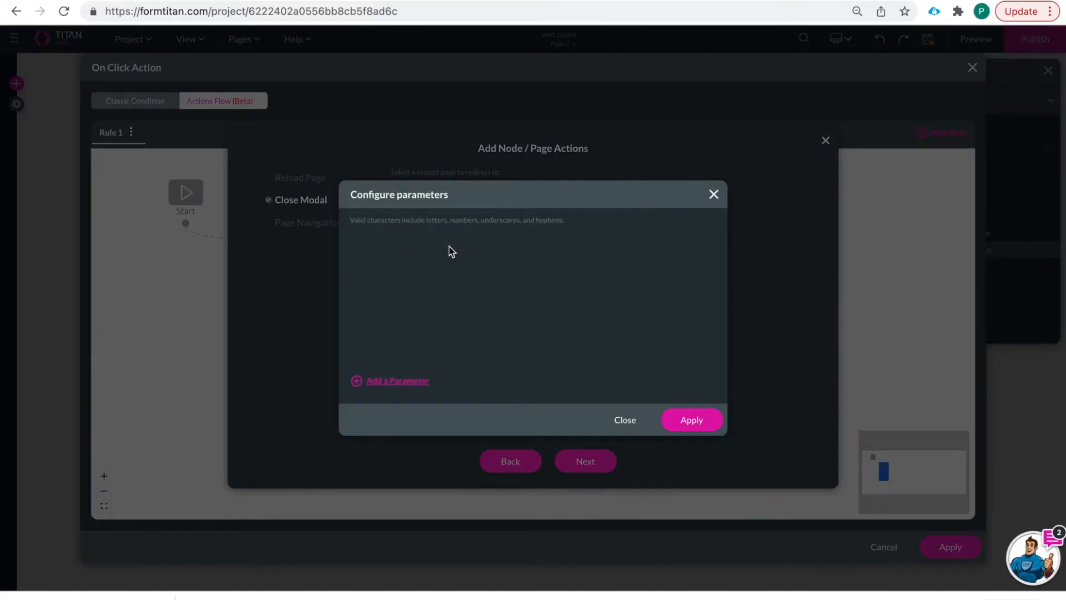
left_click(405, 383)
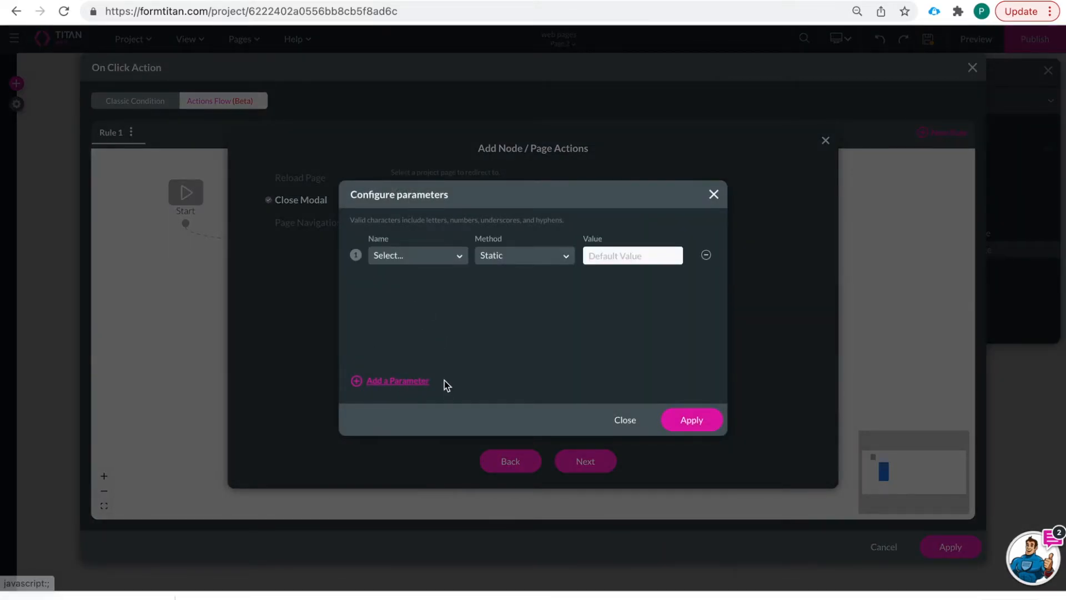
left_click(411, 256)
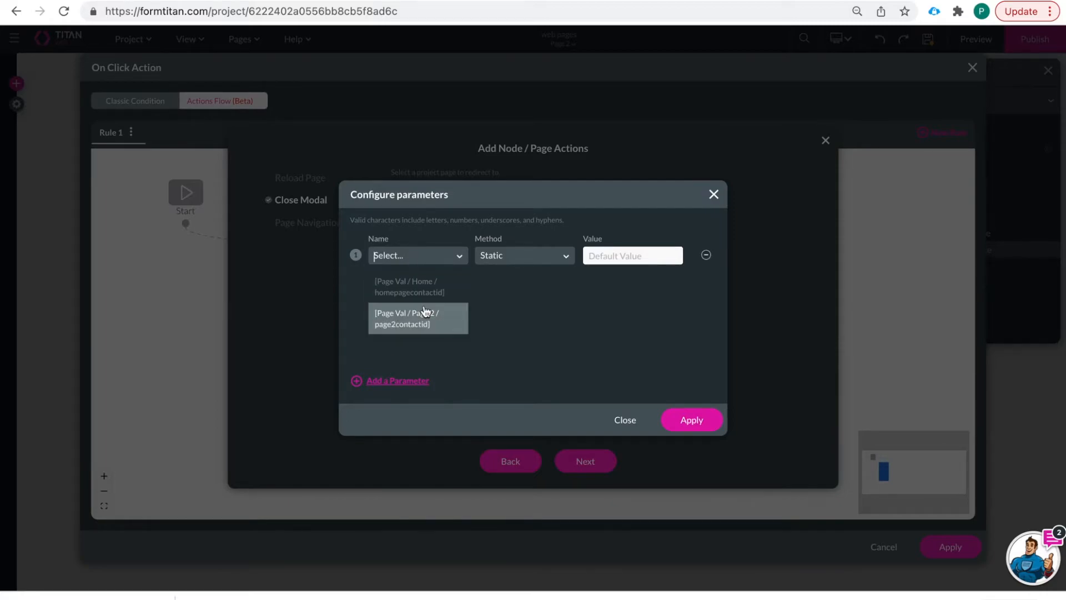
left_click(437, 291)
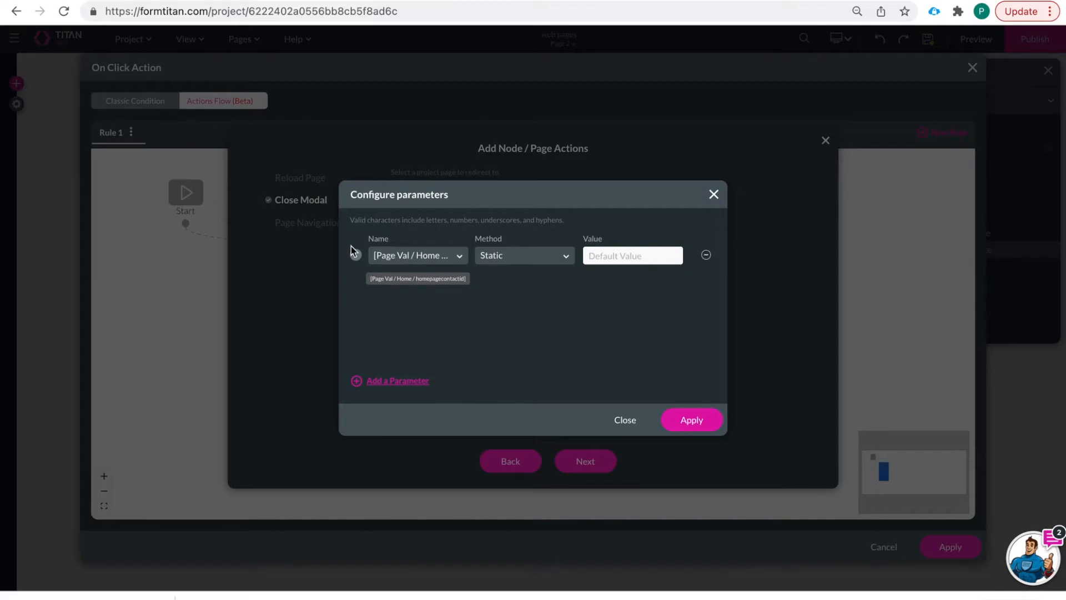
left_click(424, 253)
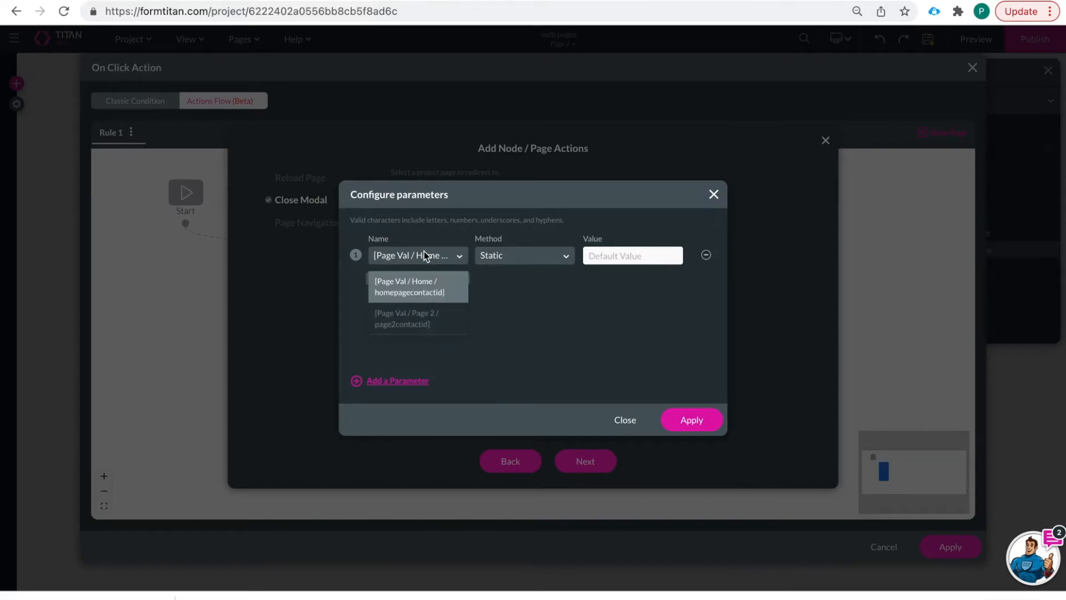
left_click(441, 290)
left_click(508, 255)
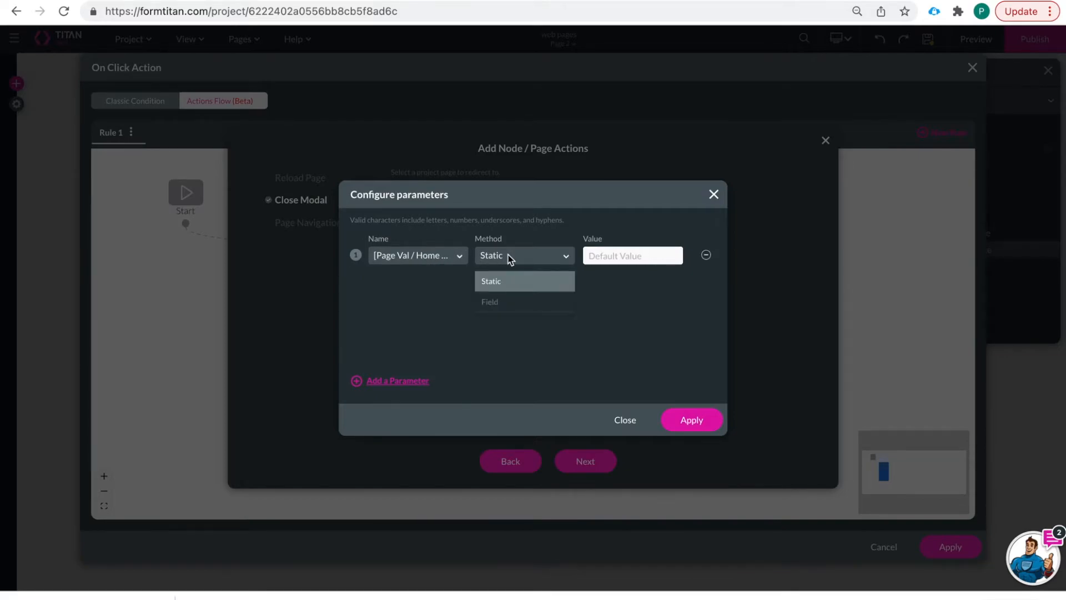
left_click(521, 301)
left_click(610, 256)
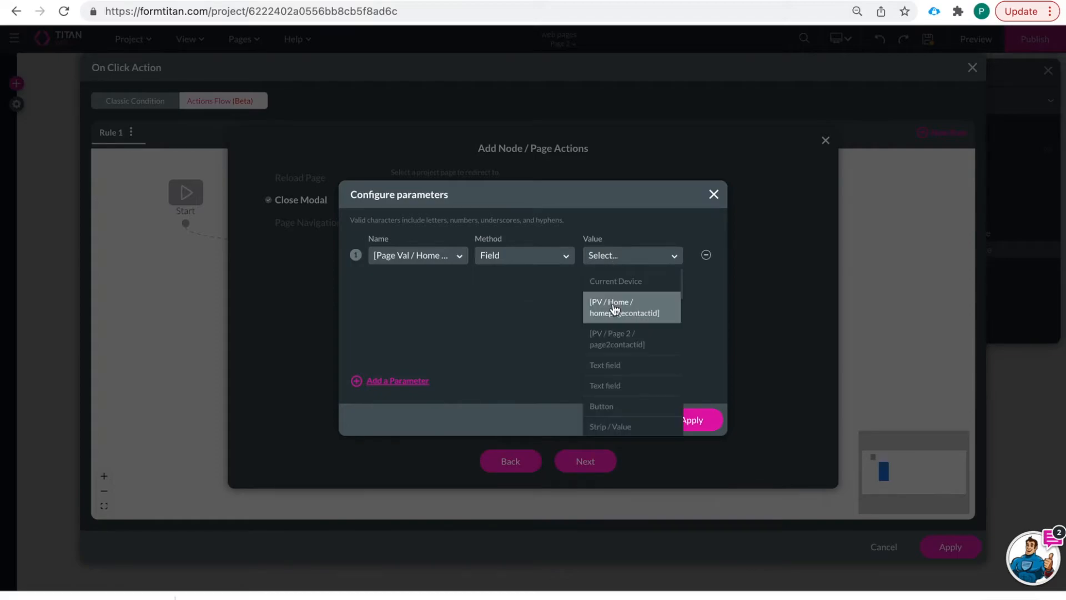
left_click(642, 347)
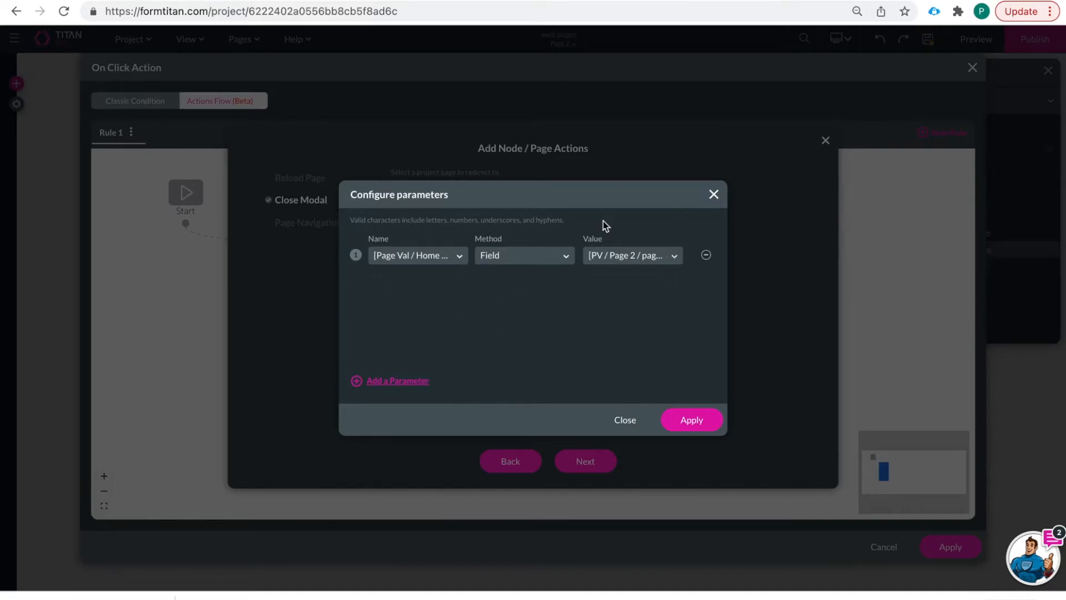
left_click(690, 424)
- Insert the Close Modal action into the flow and apply the On Click Action
left_click(585, 465)
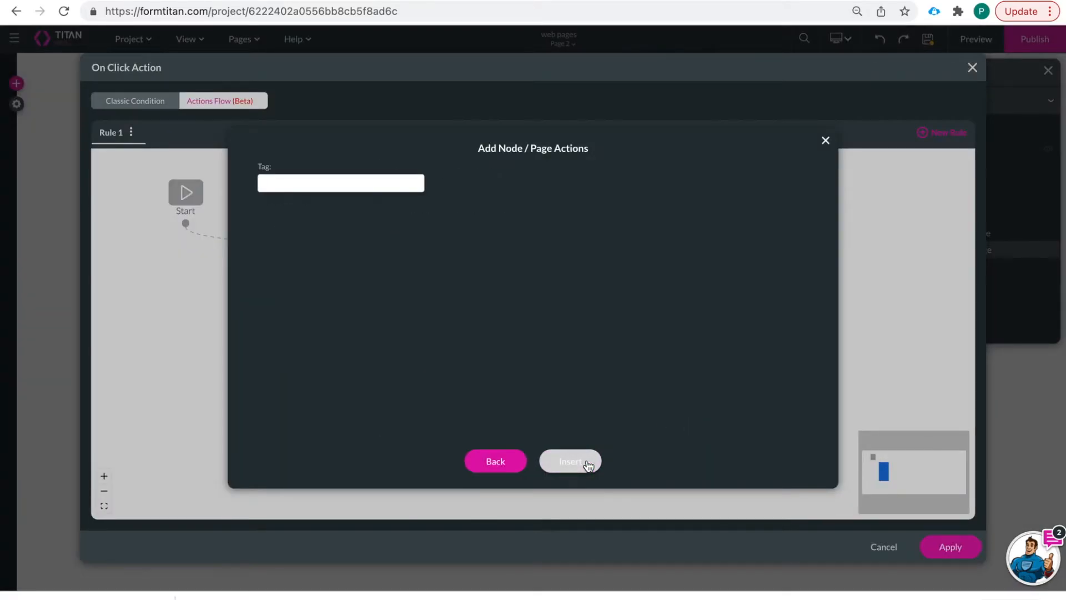
left_click(587, 465)
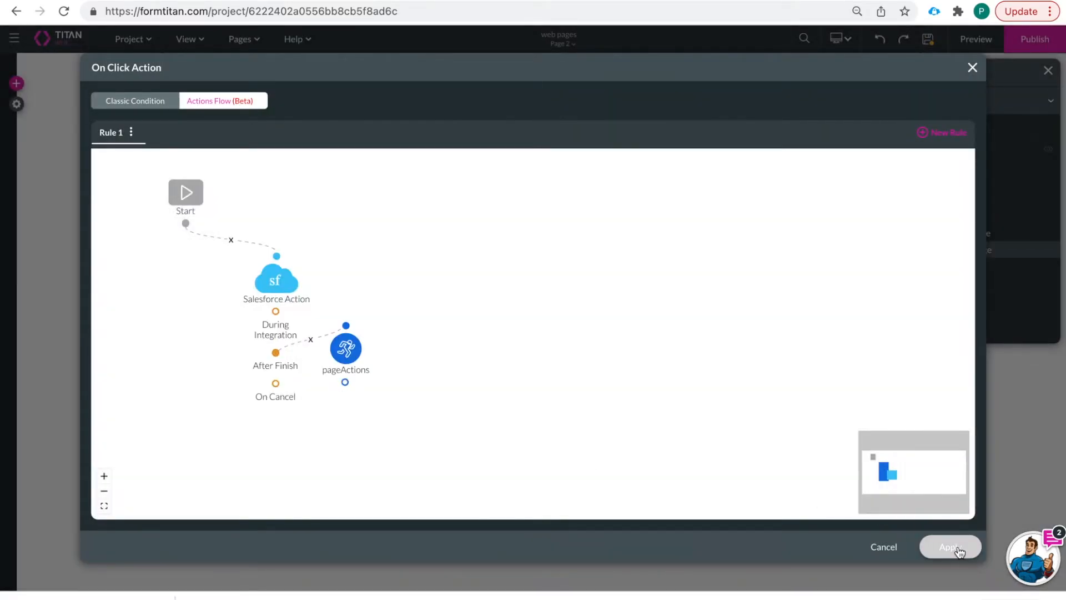
left_click_drag(362, 353, 404, 378)
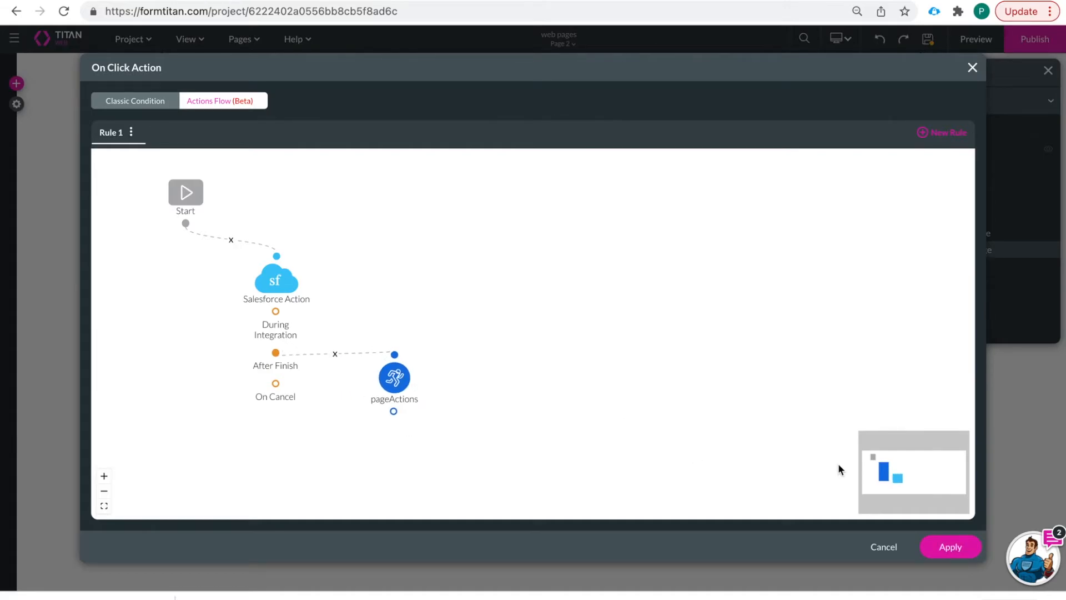
left_click(950, 546)
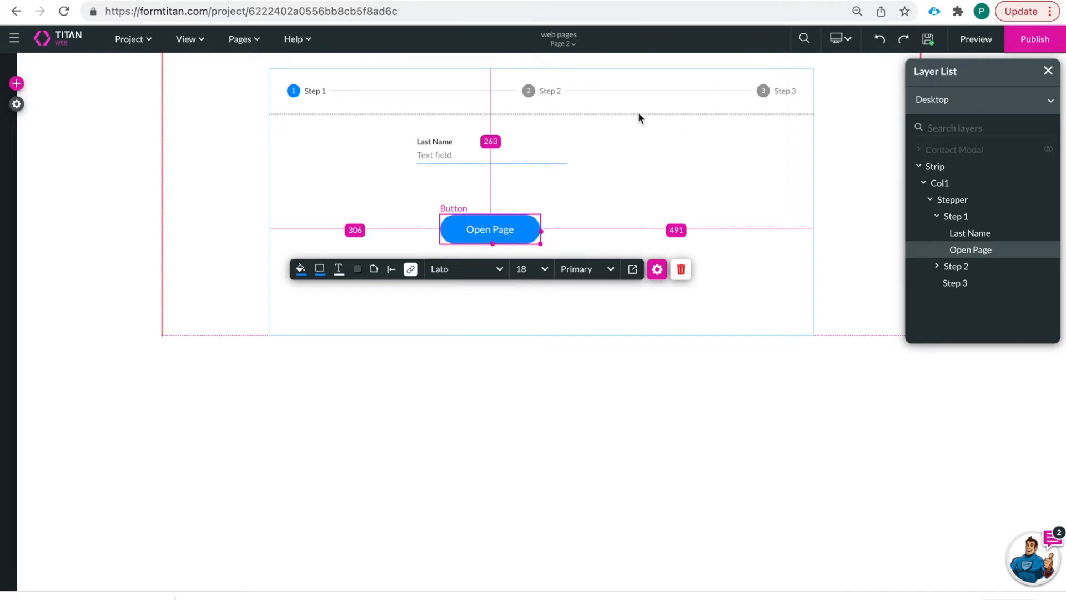
- Re-save Open Page's modal redirect node on Home, apply the flow, and launch Preview
left_click(569, 44)
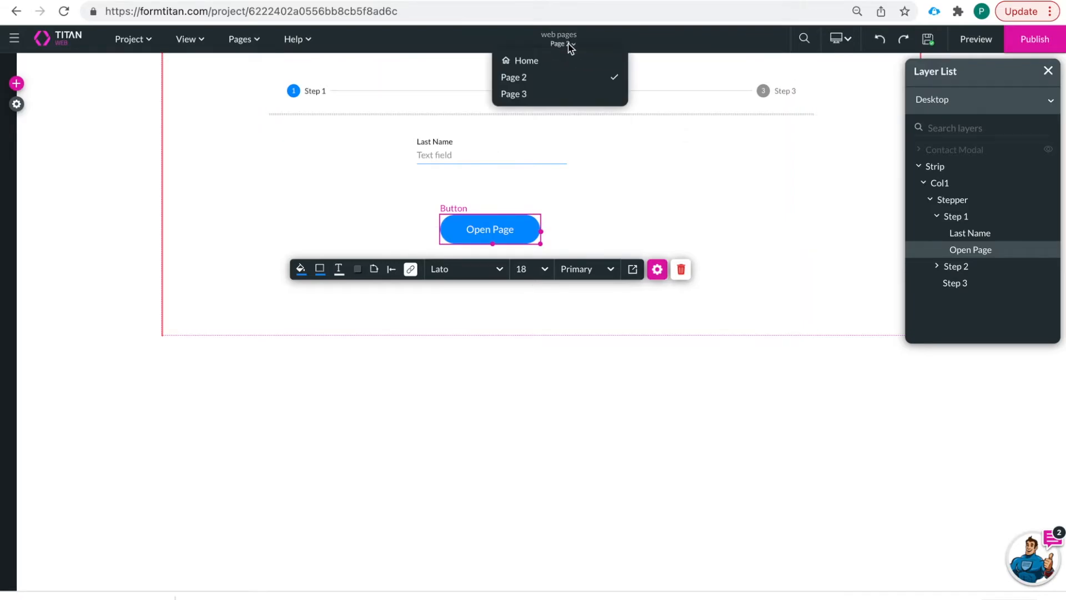
left_click(527, 59)
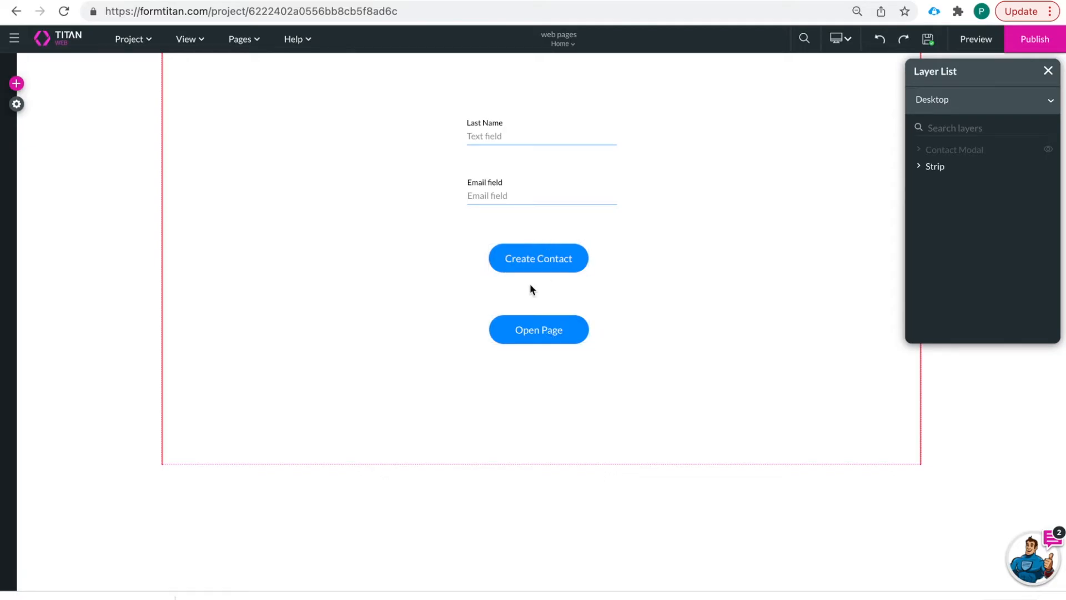
left_click(542, 331)
left_click(459, 370)
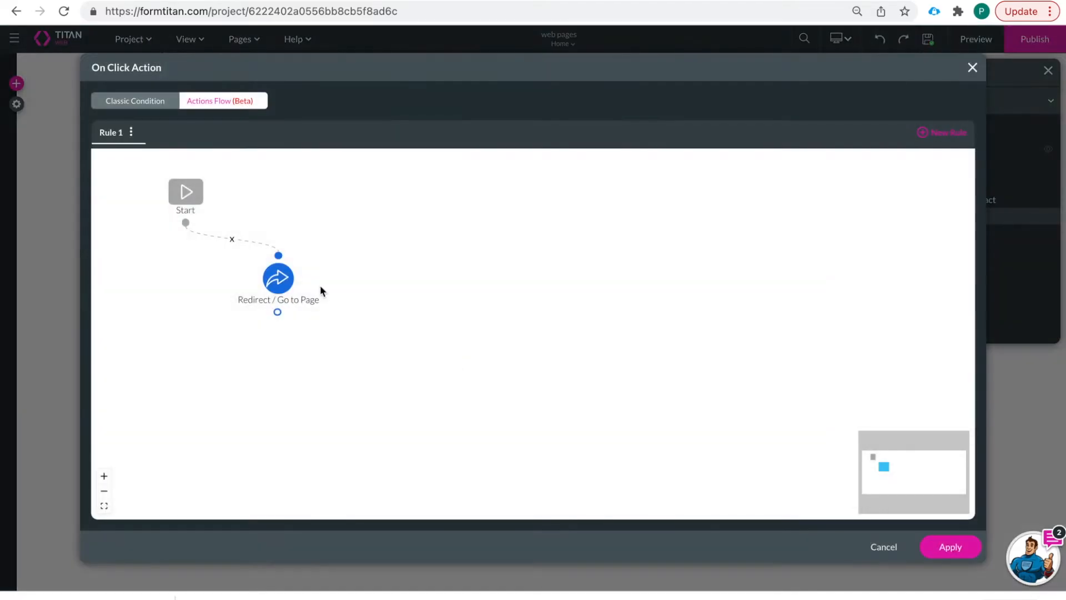
left_click(303, 281)
left_click(334, 269)
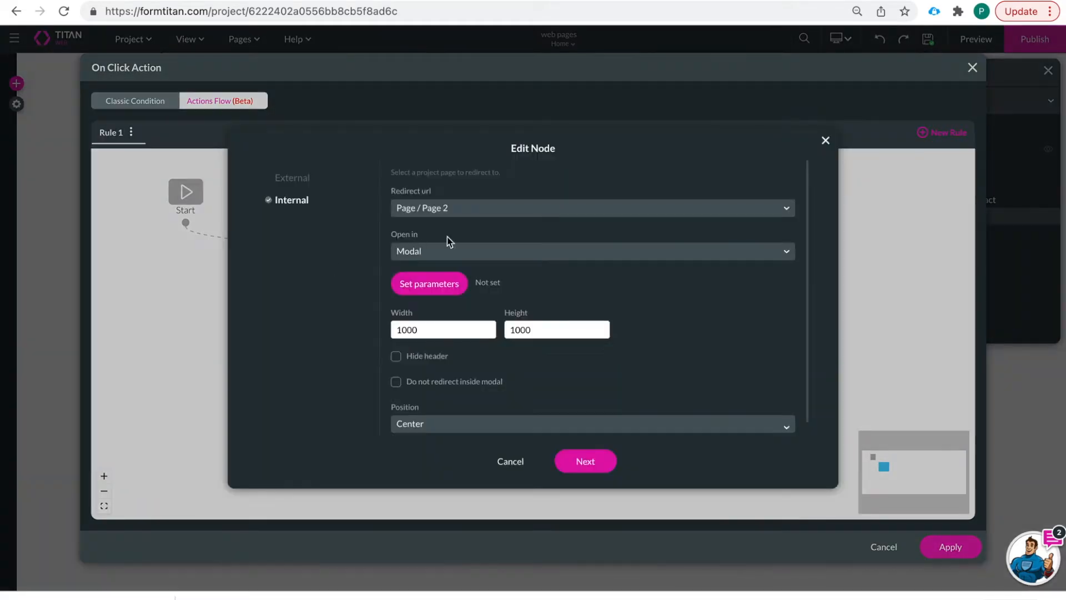
left_click(590, 462)
left_click(608, 460)
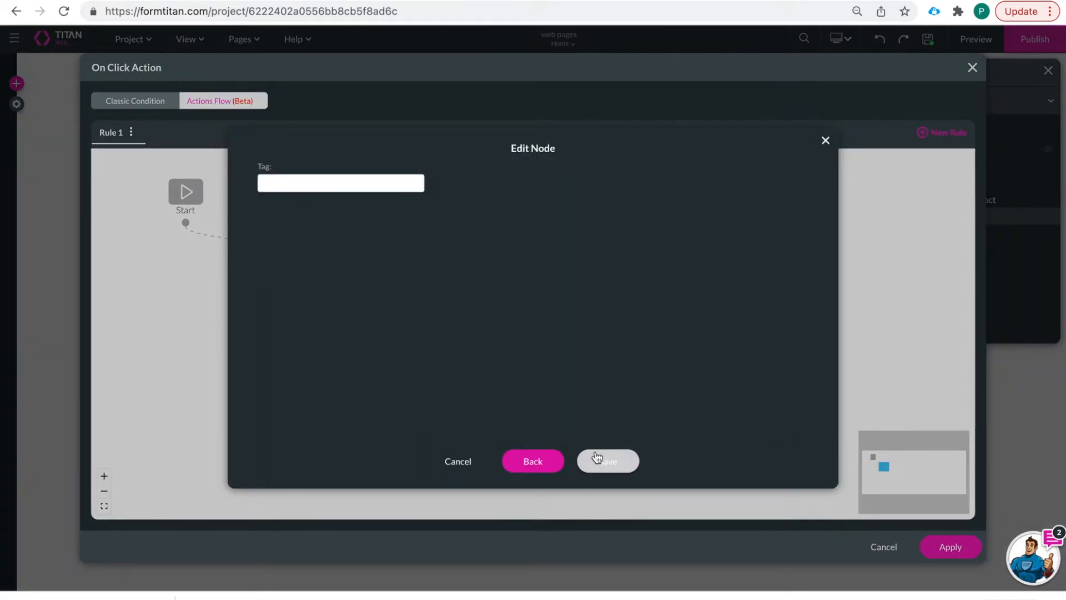
left_click(950, 546)
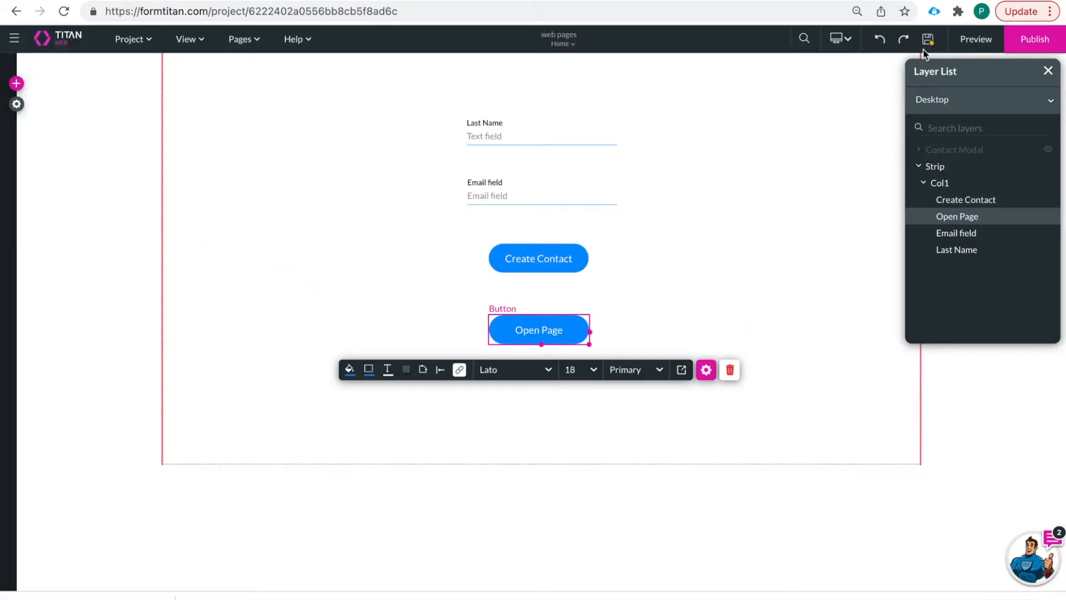
left_click(976, 38)
- Create a contact with a last name in the Page 2 modal, then check homepagecontactid in Debug
left_click(508, 380)
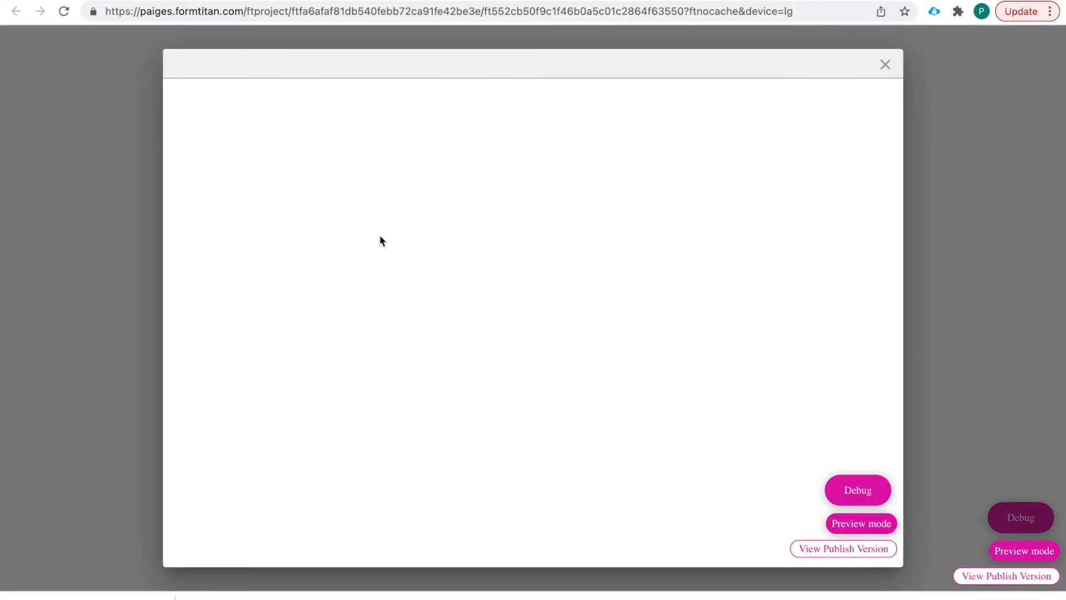
left_click(359, 189)
type("Pamerson")
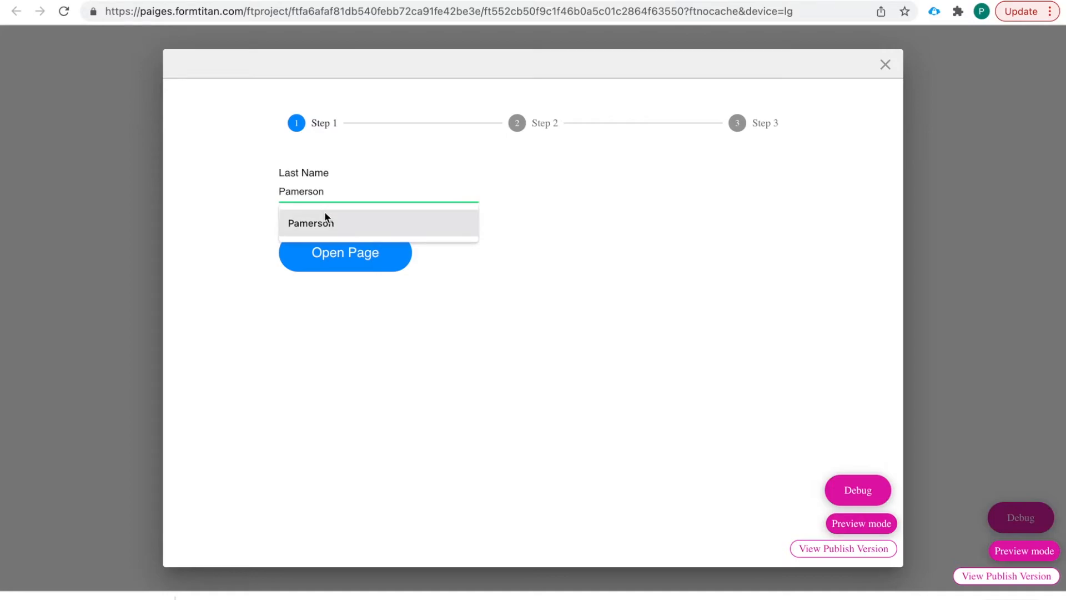
left_click(328, 222)
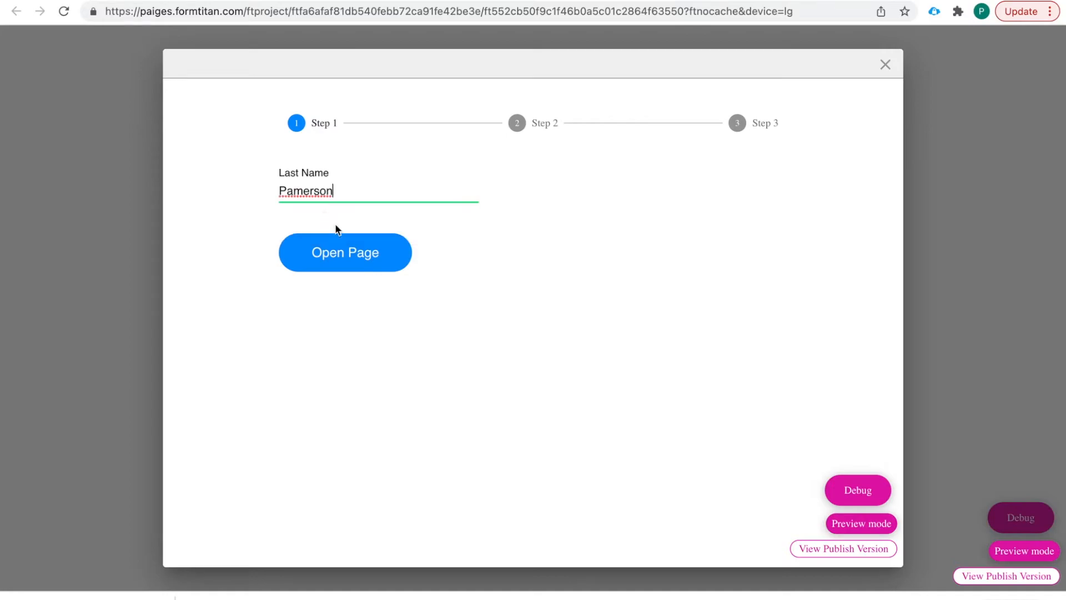
left_click(364, 254)
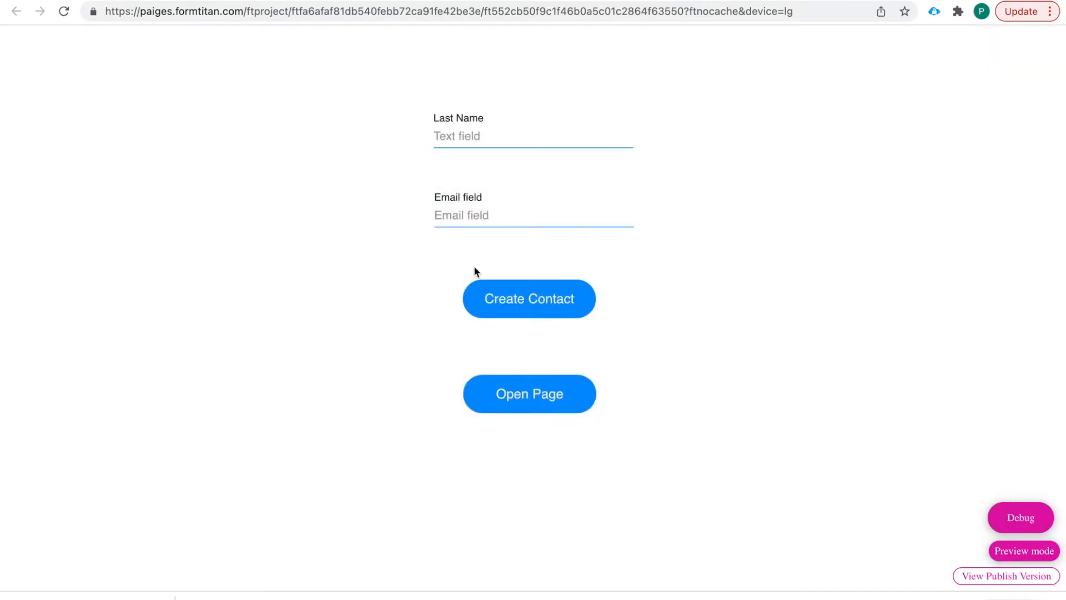
left_click(1023, 514)
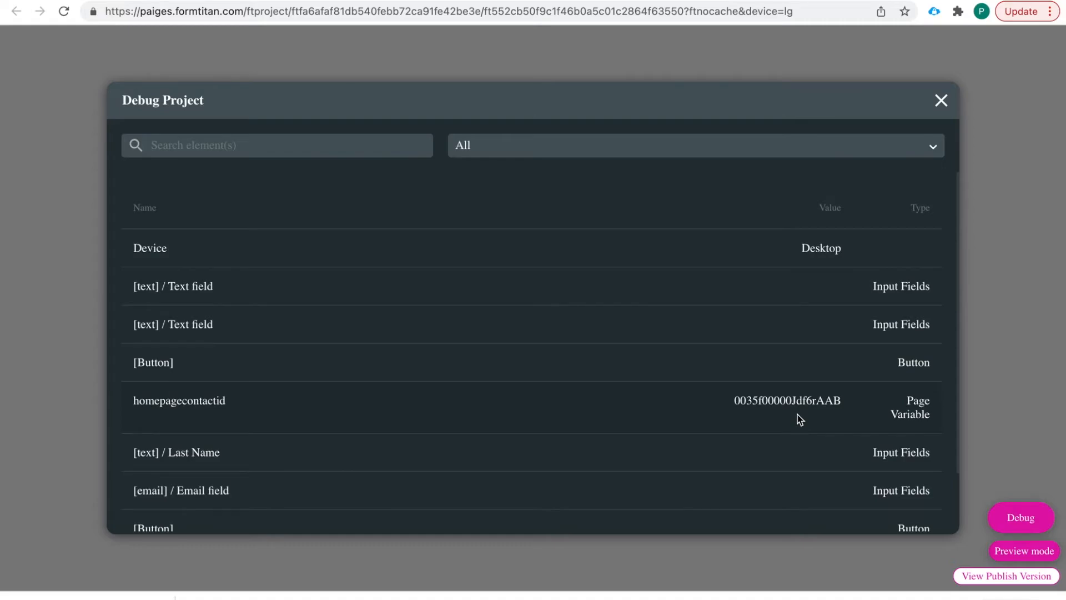
left_click(942, 100)
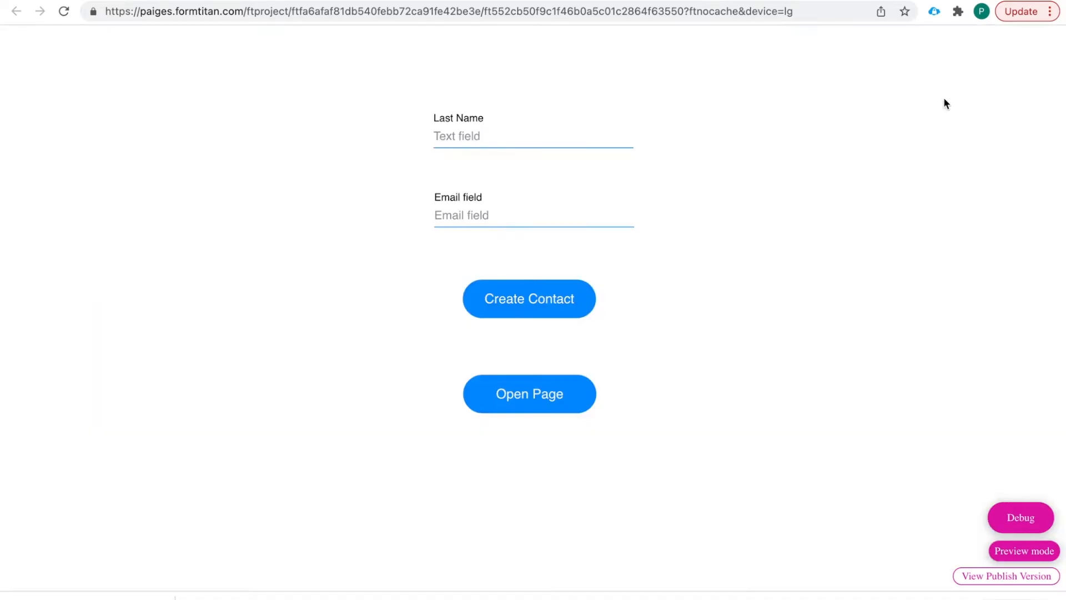
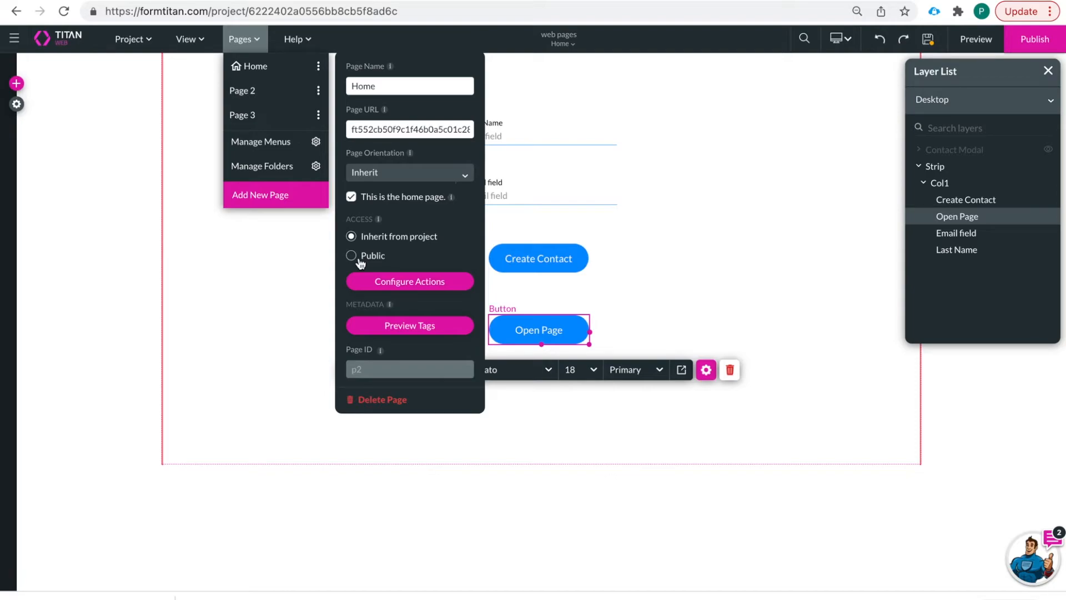
- Close the Home page settings panel and the Pages dropdown to return to the canvas
left_click(306, 275)
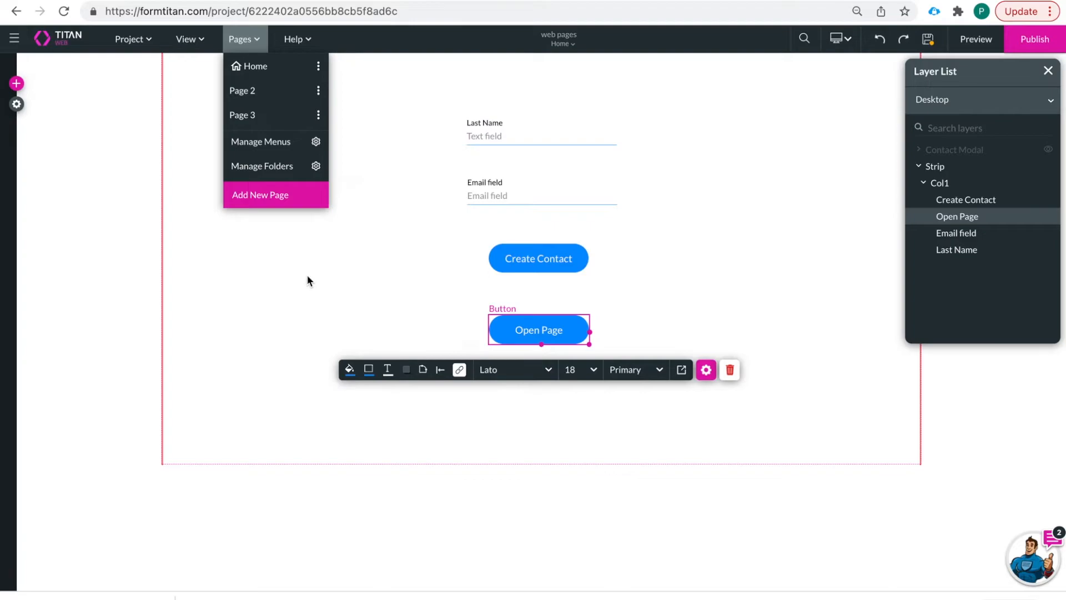
left_click(244, 40)
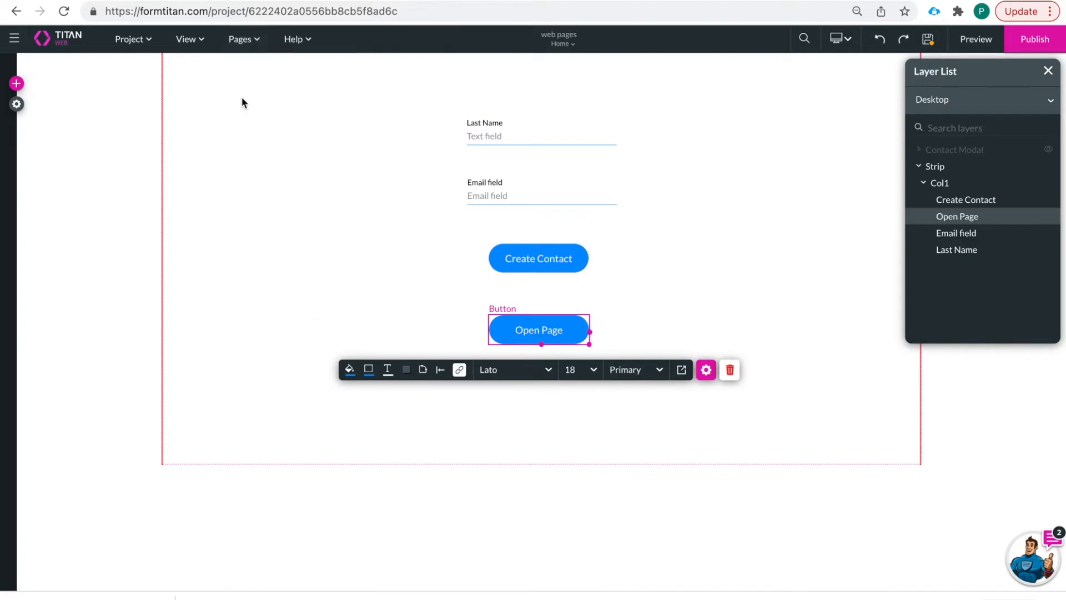
- Open Project settings at the User Access section
left_click(17, 85)
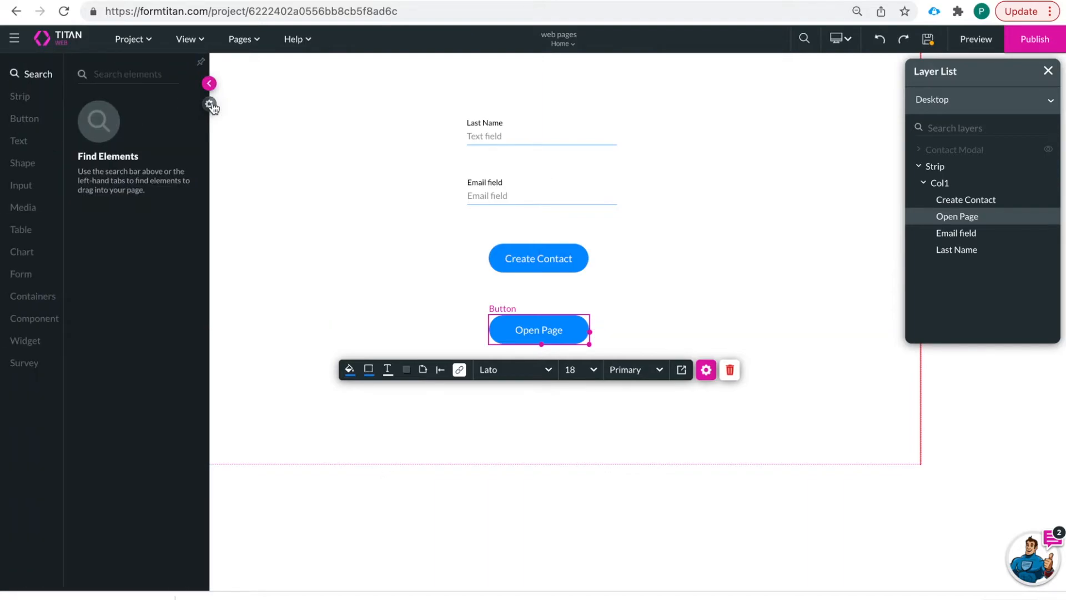
left_click(210, 105)
left_click(36, 125)
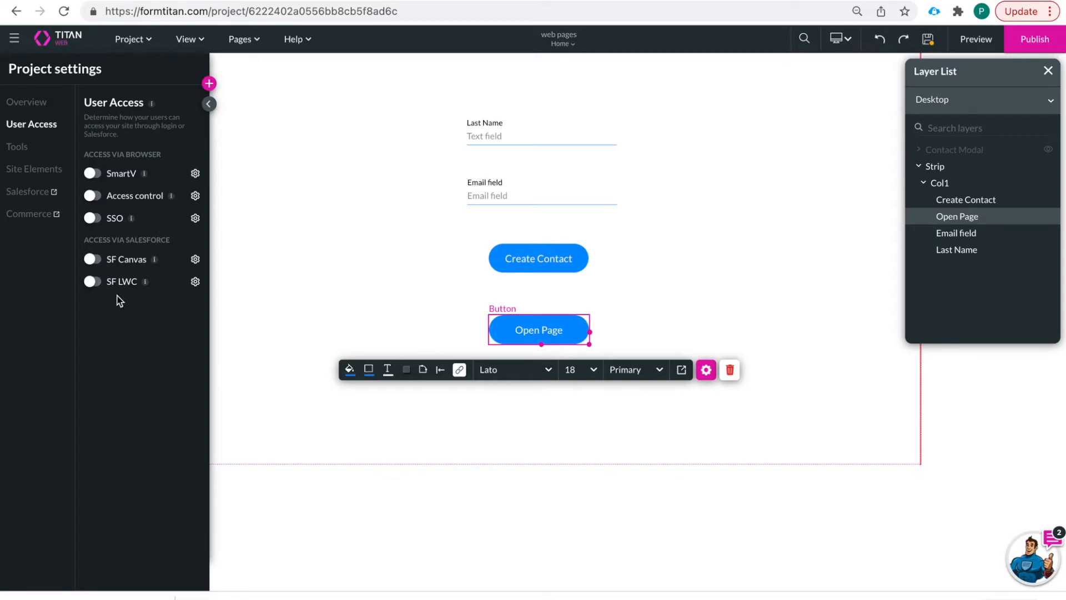
- Enable SmartV login on the Salesforce Contact object, keyed by Contact ID
left_click(93, 174)
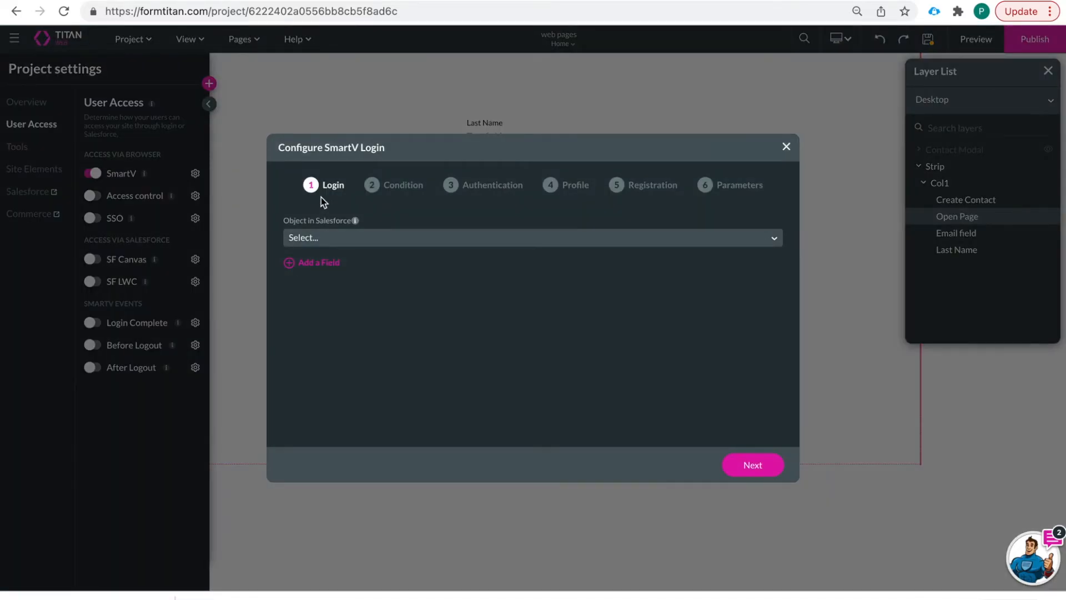
left_click(381, 244)
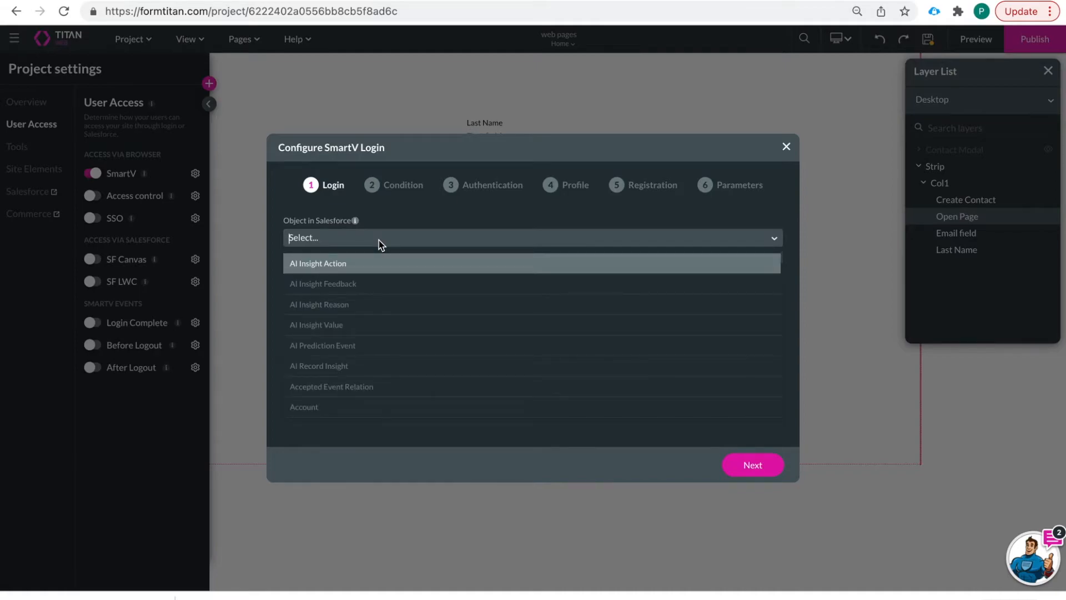
type("contact")
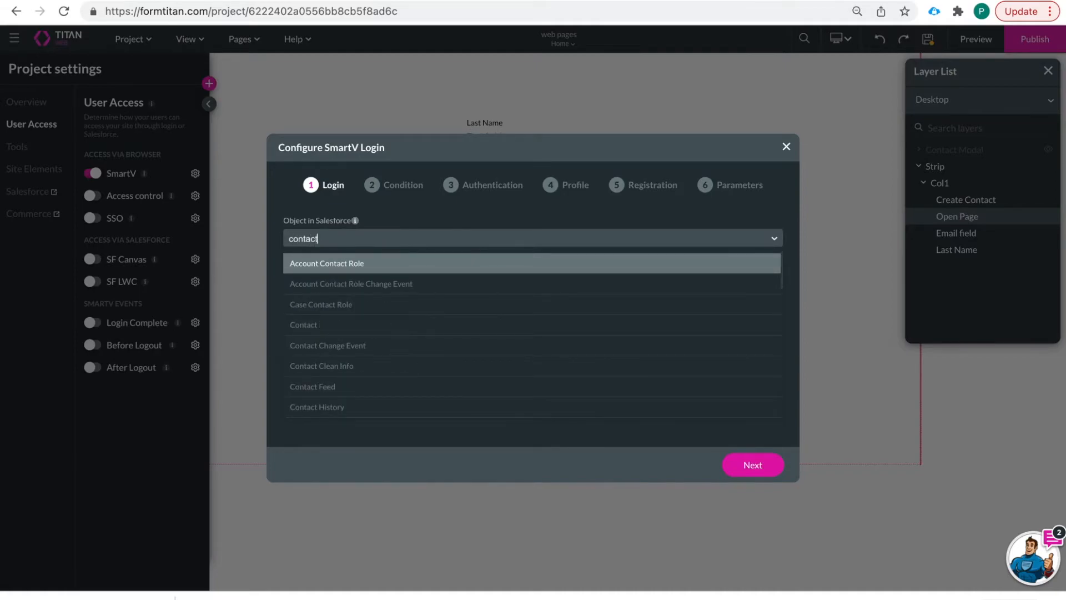
left_click(371, 321)
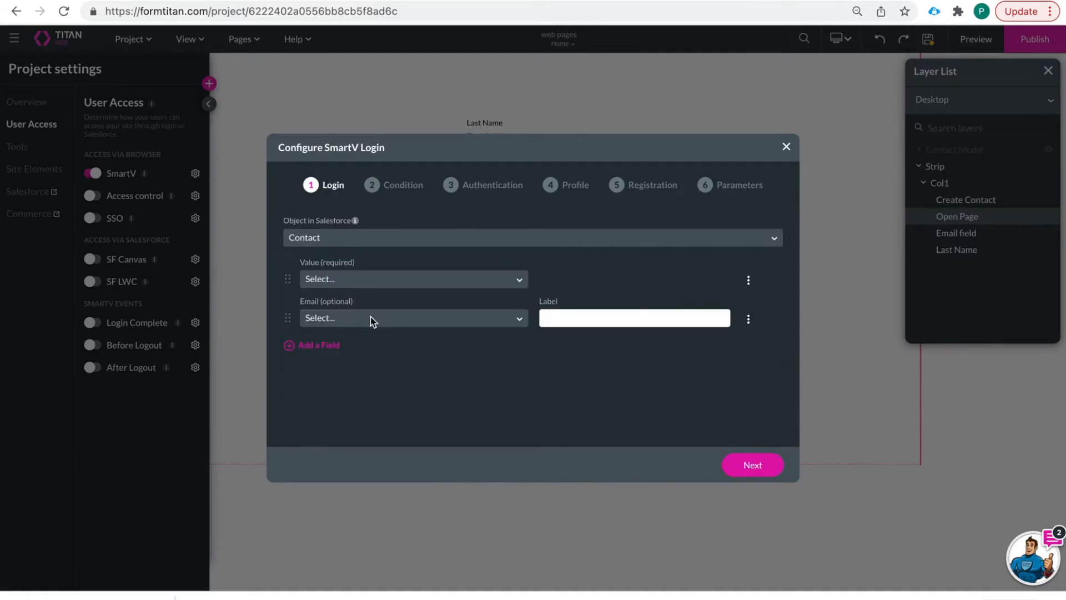
left_click(398, 280)
left_click(397, 305)
- Set the login email field to Email, delete the Phone Number and extra rows, and continue to Condition
left_click(312, 346)
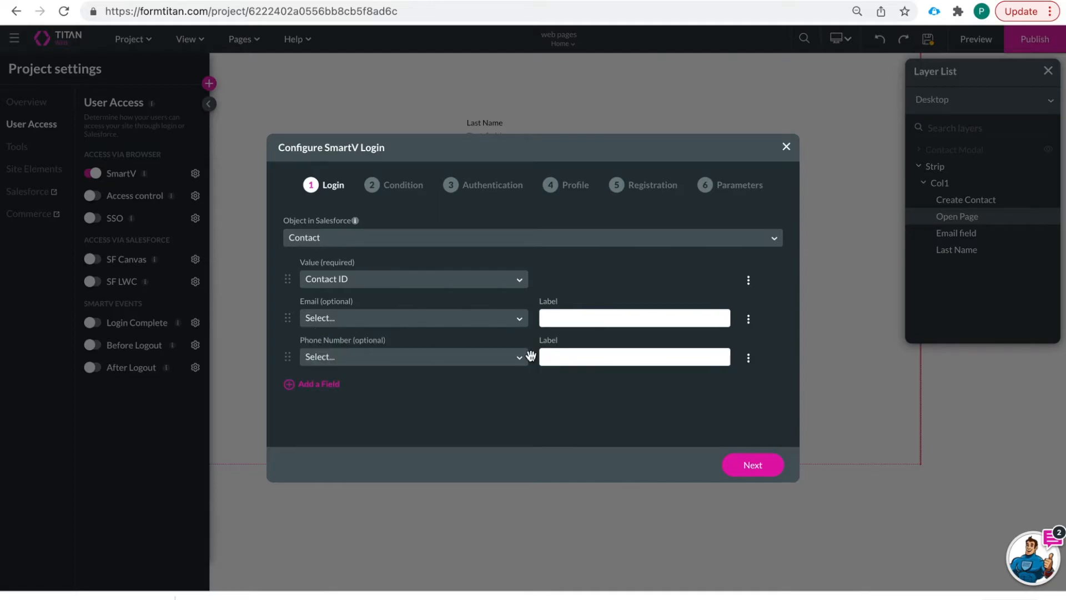
left_click(317, 387)
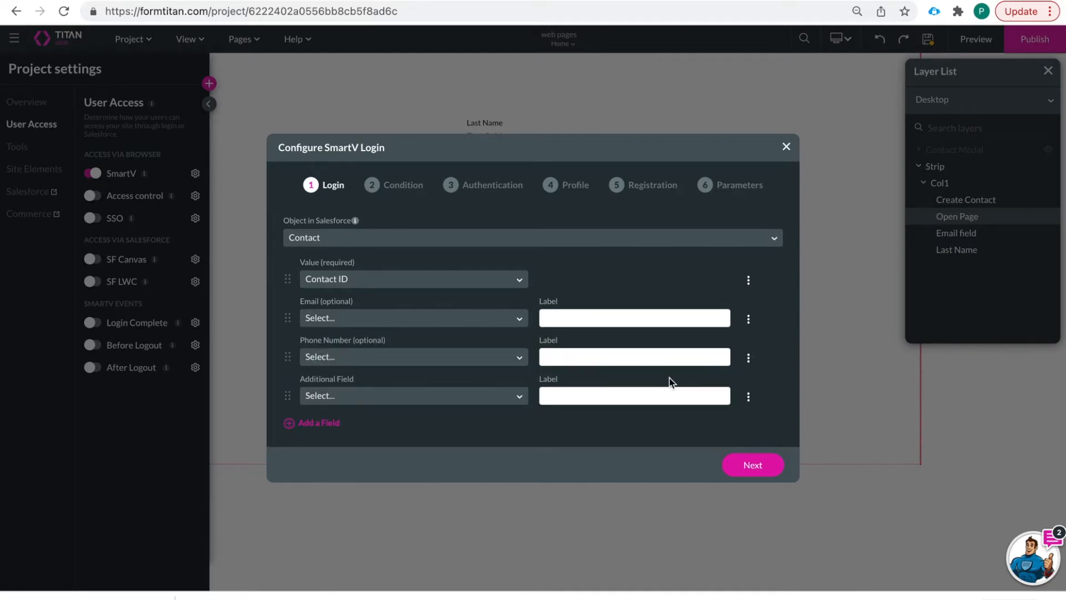
left_click(749, 361)
left_click(768, 415)
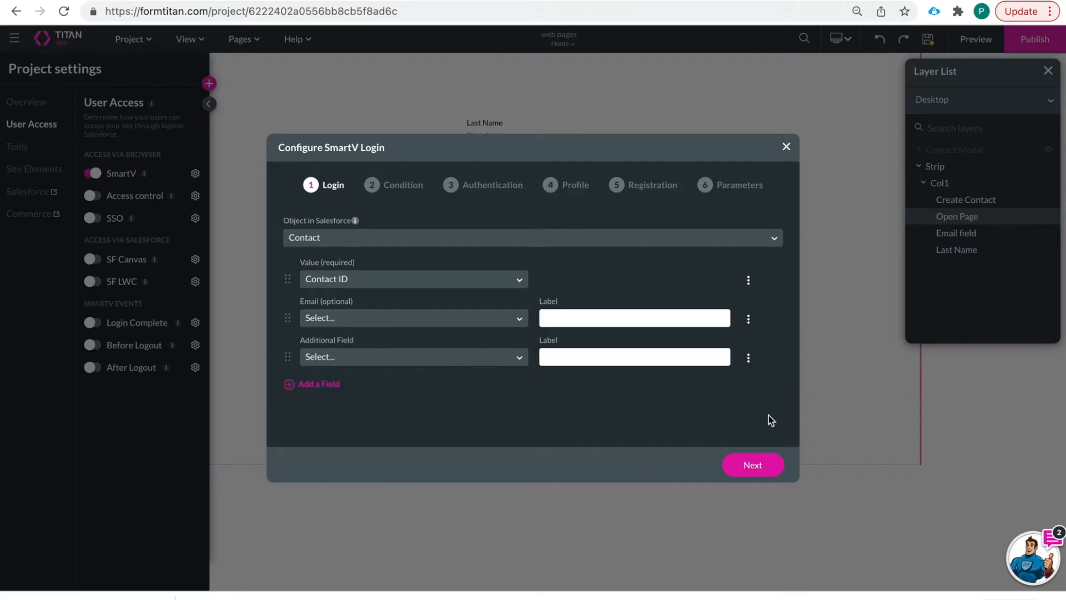
left_click(396, 320)
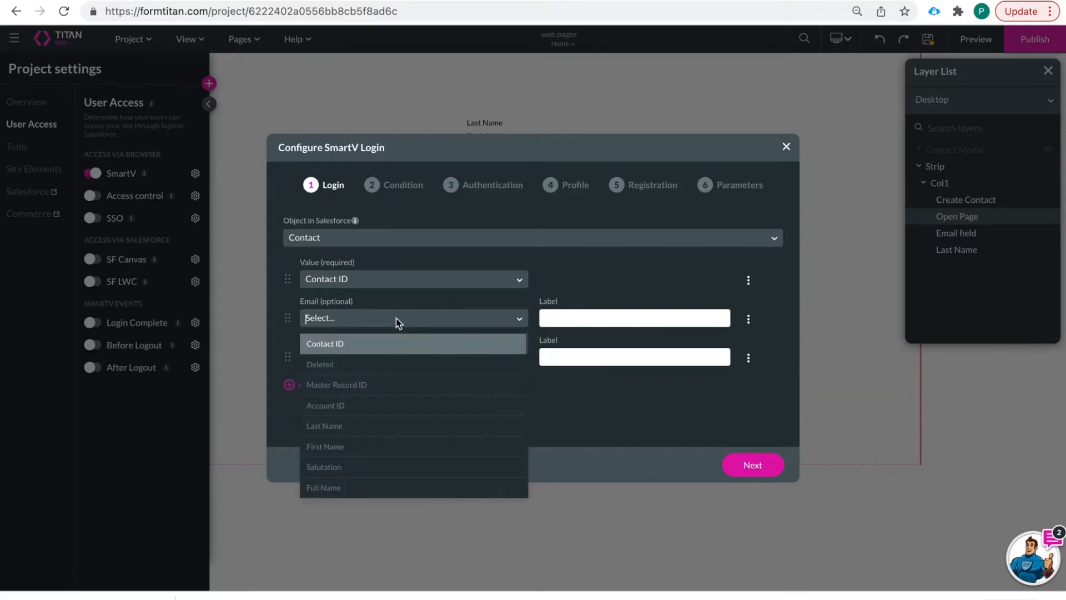
type("email")
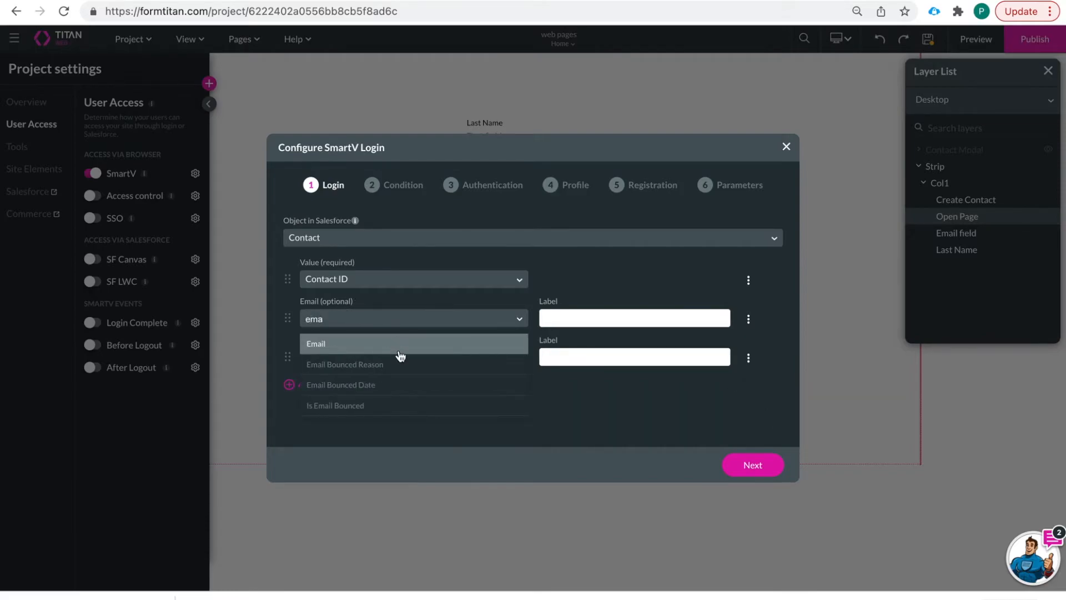
left_click(399, 355)
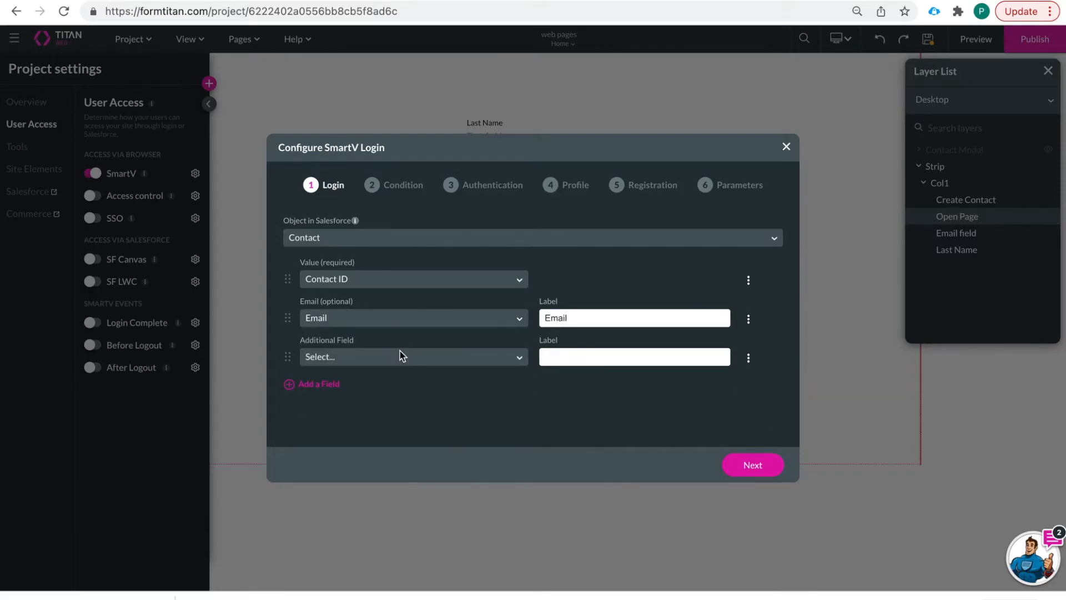
left_click(748, 359)
left_click(772, 416)
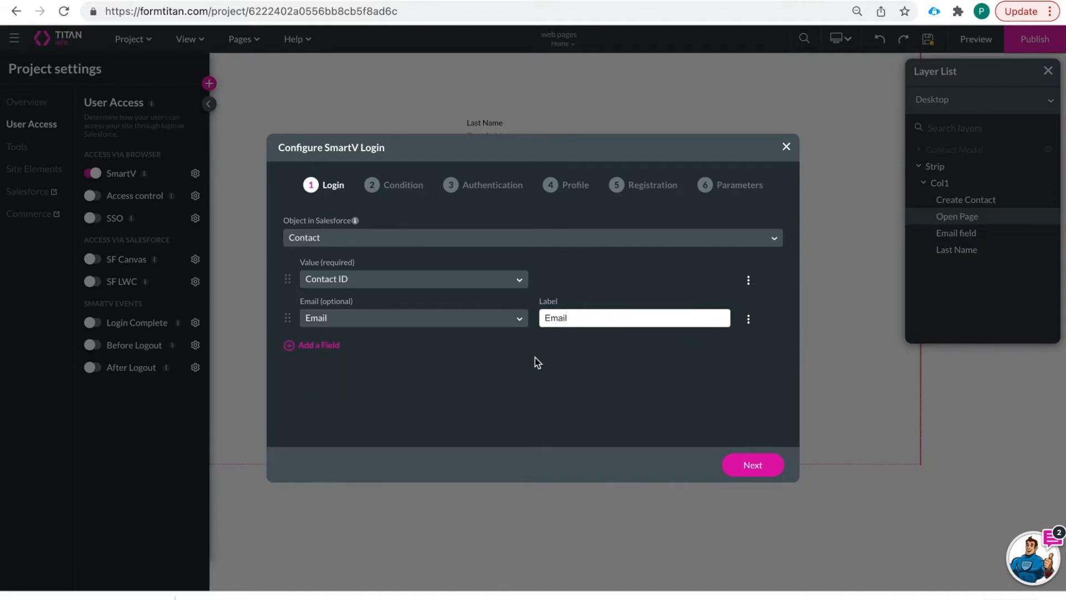
left_click(770, 466)
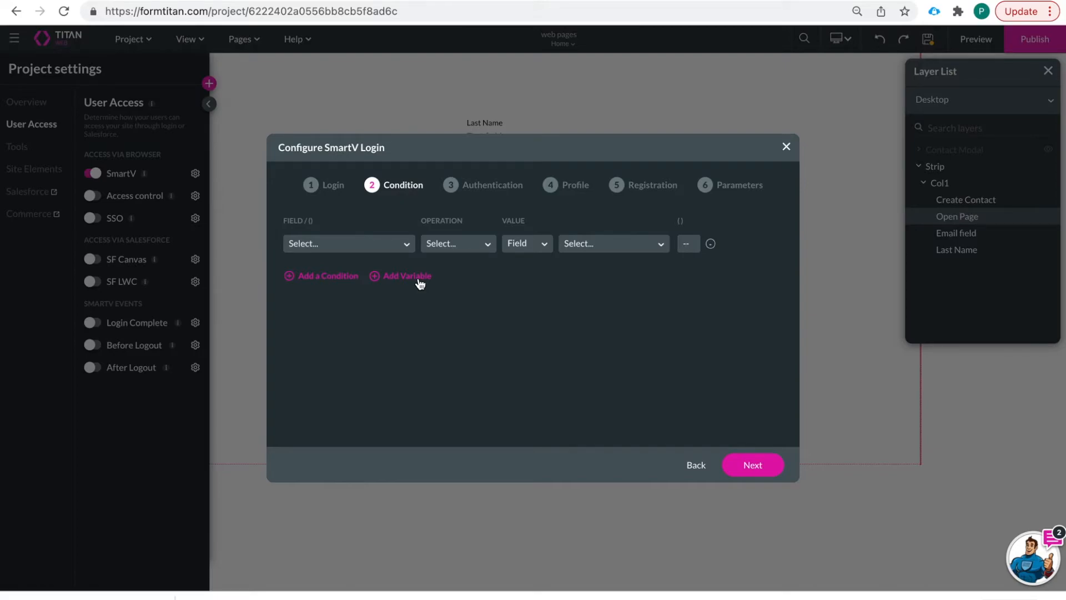
- Turn off Two-Factor Authentication, keep default Profile, Registration and Parameters, and generate the SmartV login
left_click(752, 464)
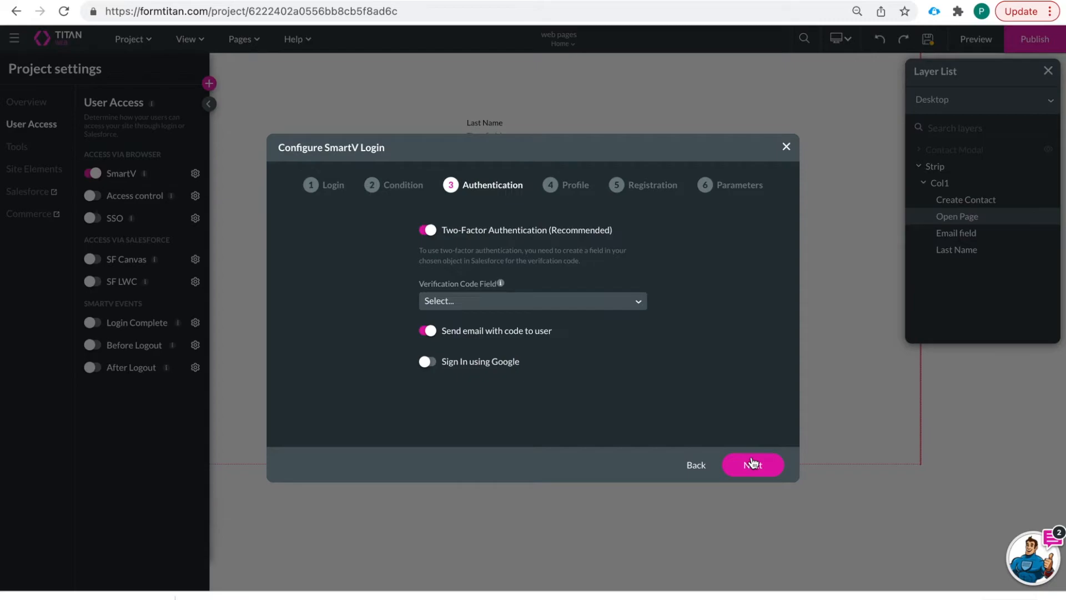
left_click(430, 229)
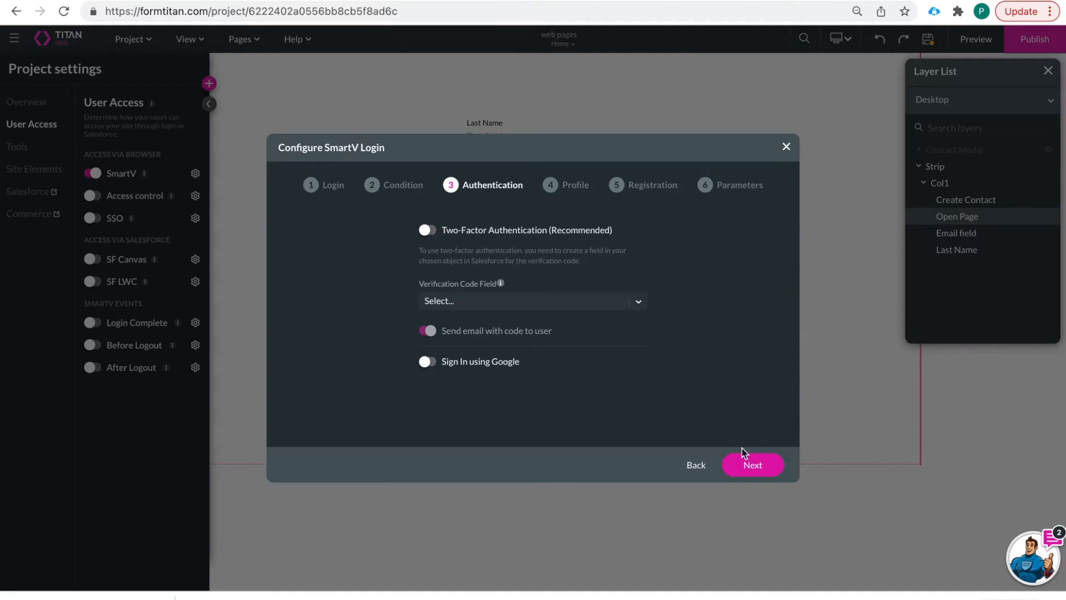
left_click(753, 476)
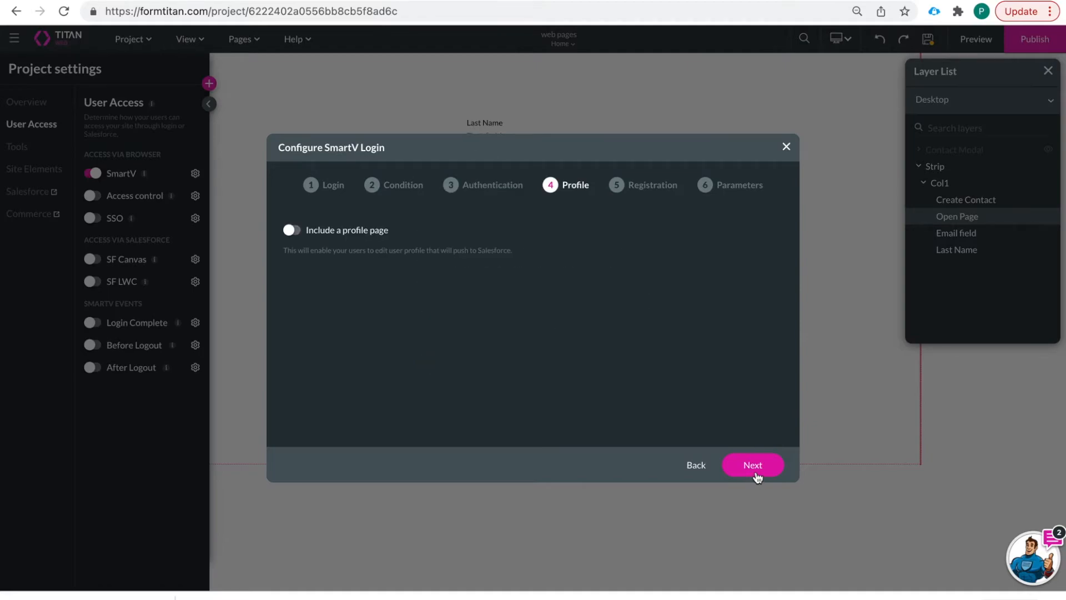
left_click(752, 478)
left_click(758, 476)
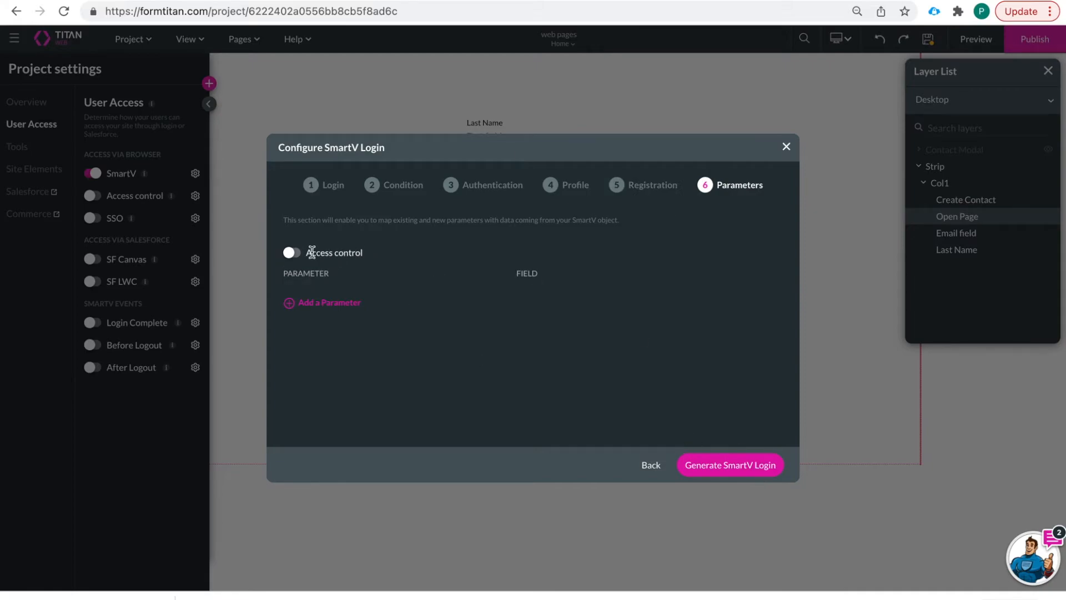
left_click(738, 464)
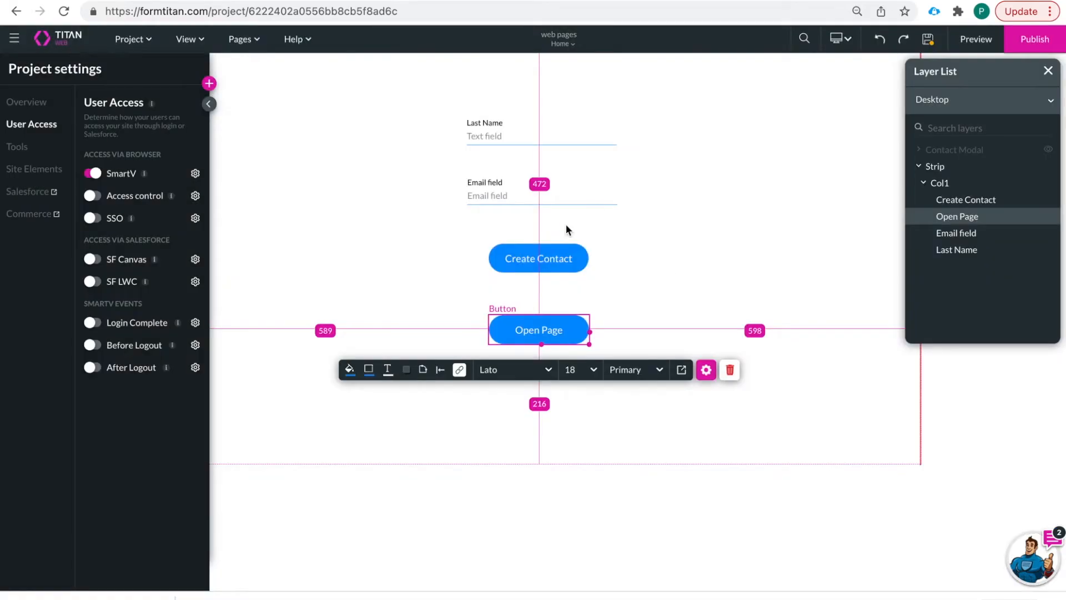
- Launch the site preview and copy the contact's email from the Salesforce contact record
left_click(250, 40)
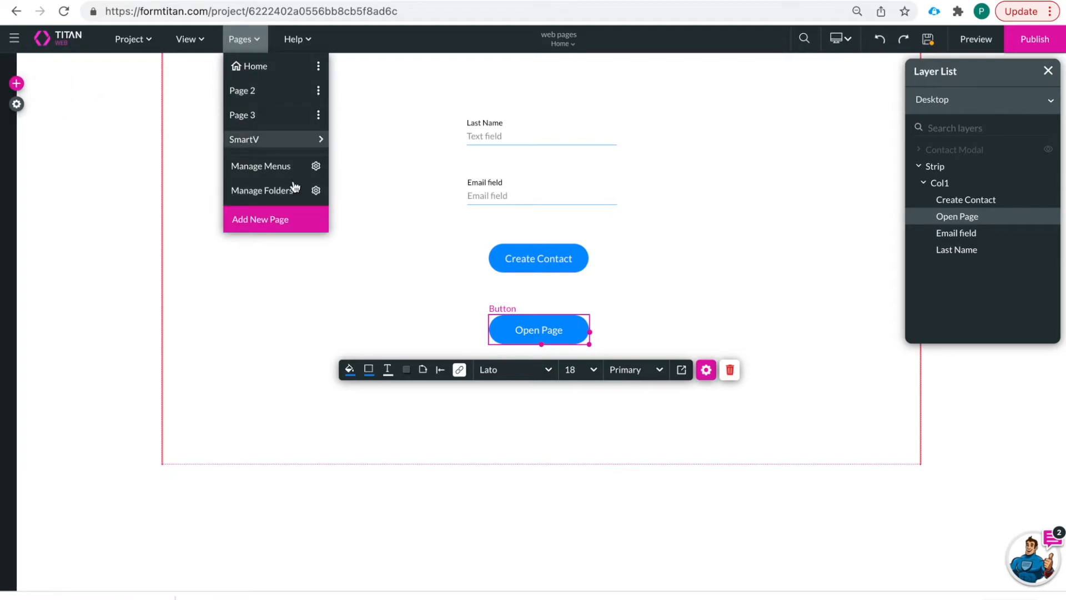
mouse_move(321, 143)
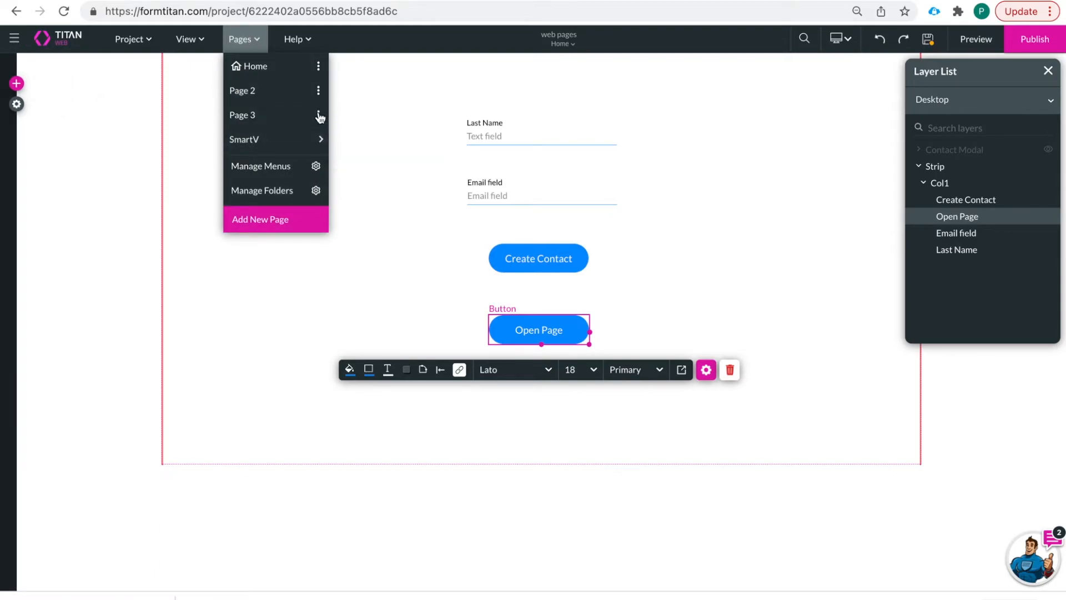
left_click(762, 104)
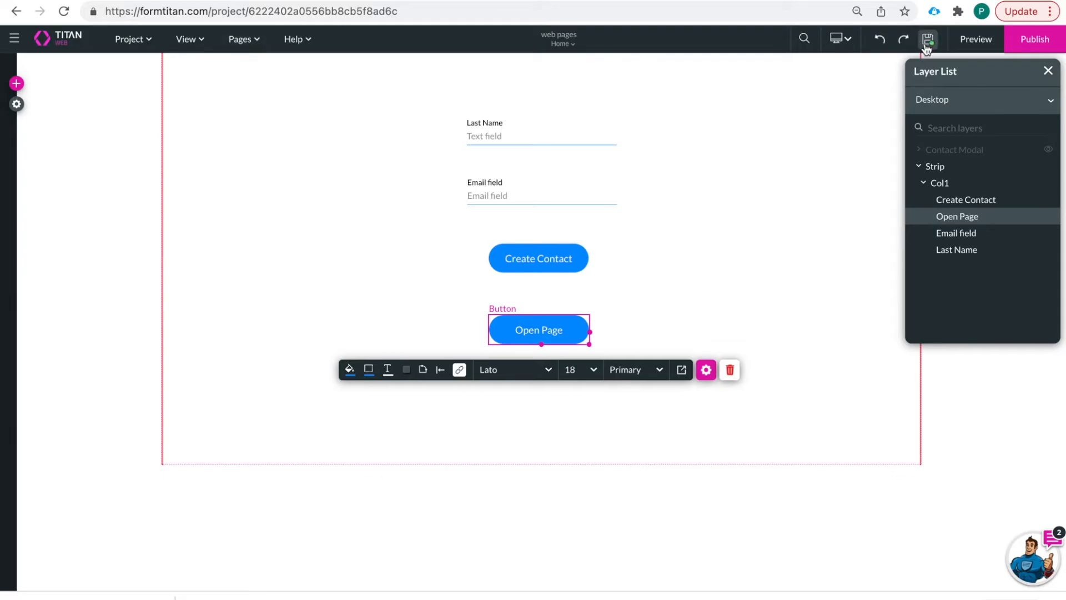
left_click(986, 42)
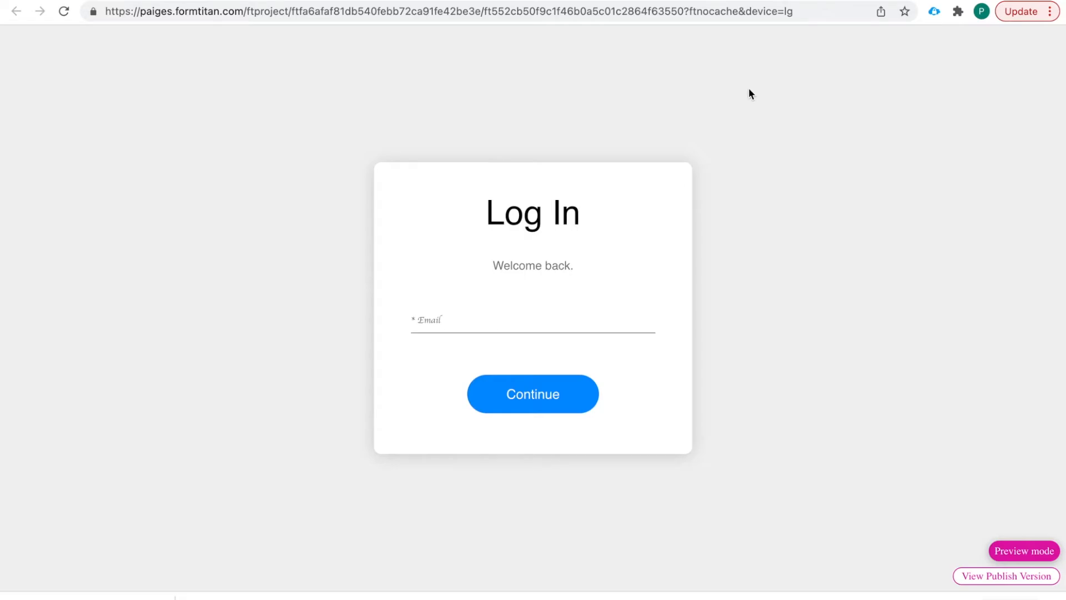
left_click(882, 2)
left_click_drag(289, 183, 347, 188)
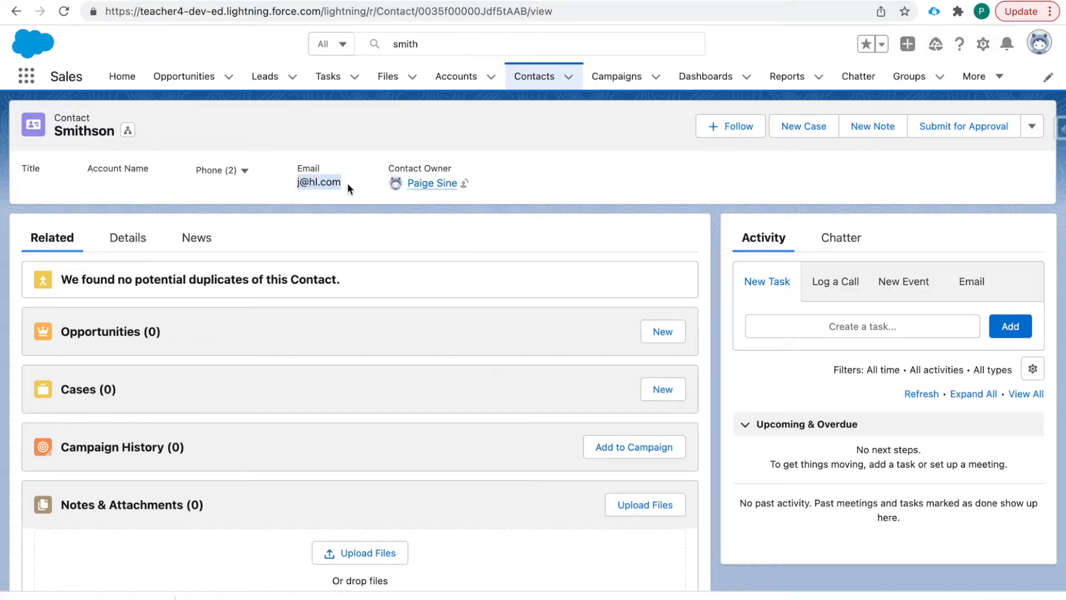
left_click(431, 44)
- Log in on the preview's Log In page with the contact's email and return to the form page
left_click(593, 3)
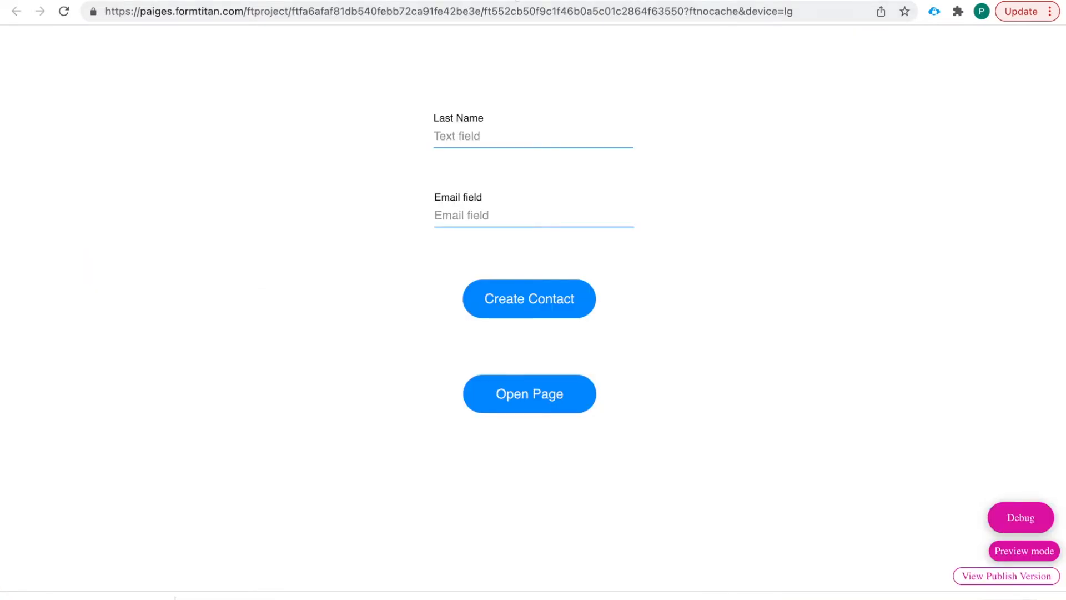
left_click(555, 2)
left_click(588, 3)
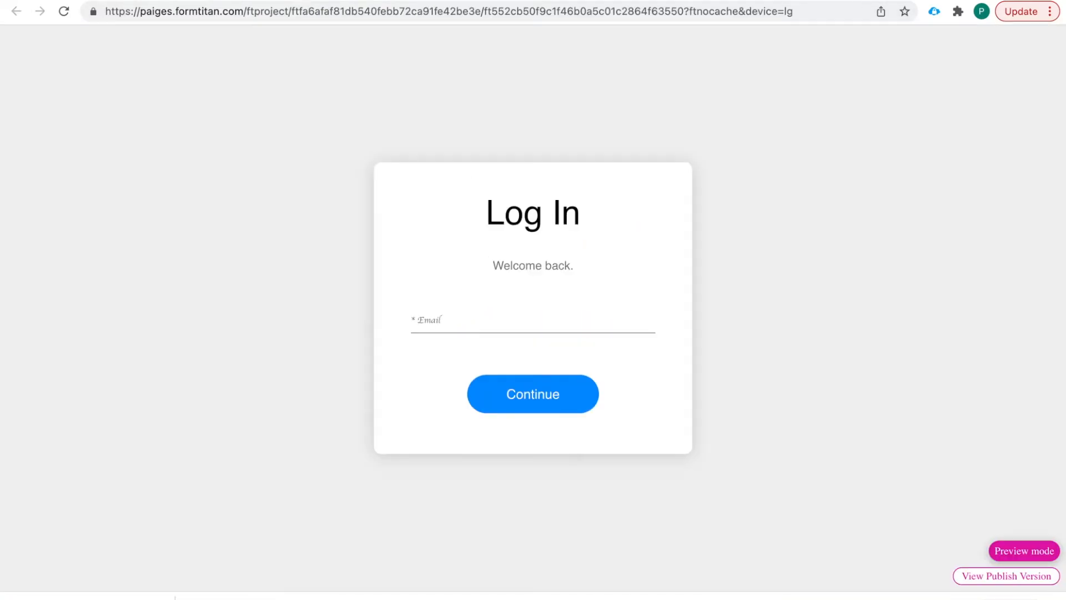
left_click(490, 322)
left_click(534, 393)
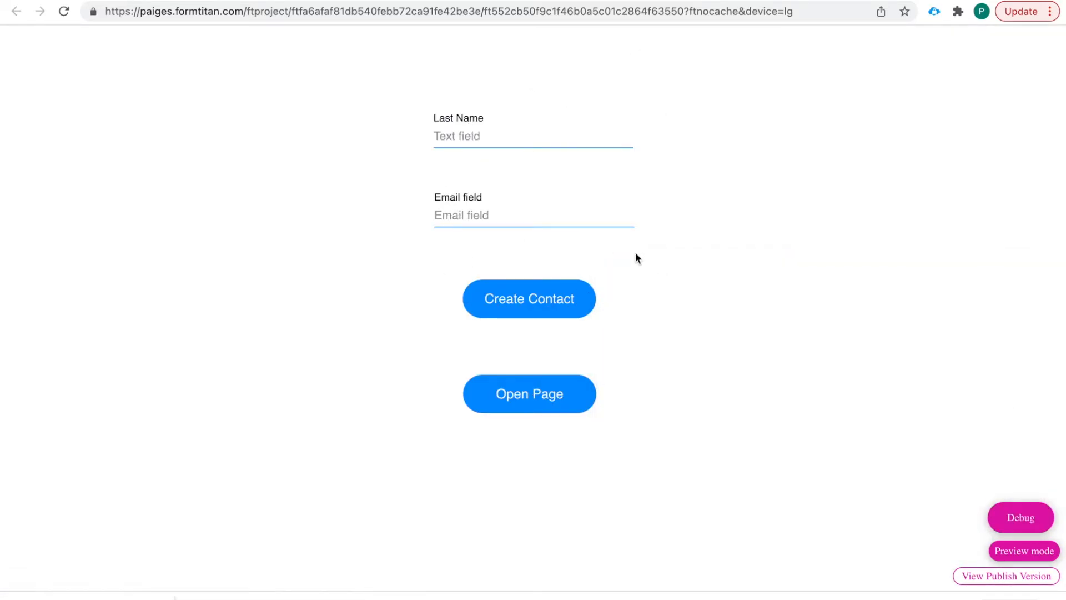
left_click(476, 388)
left_click(528, 297)
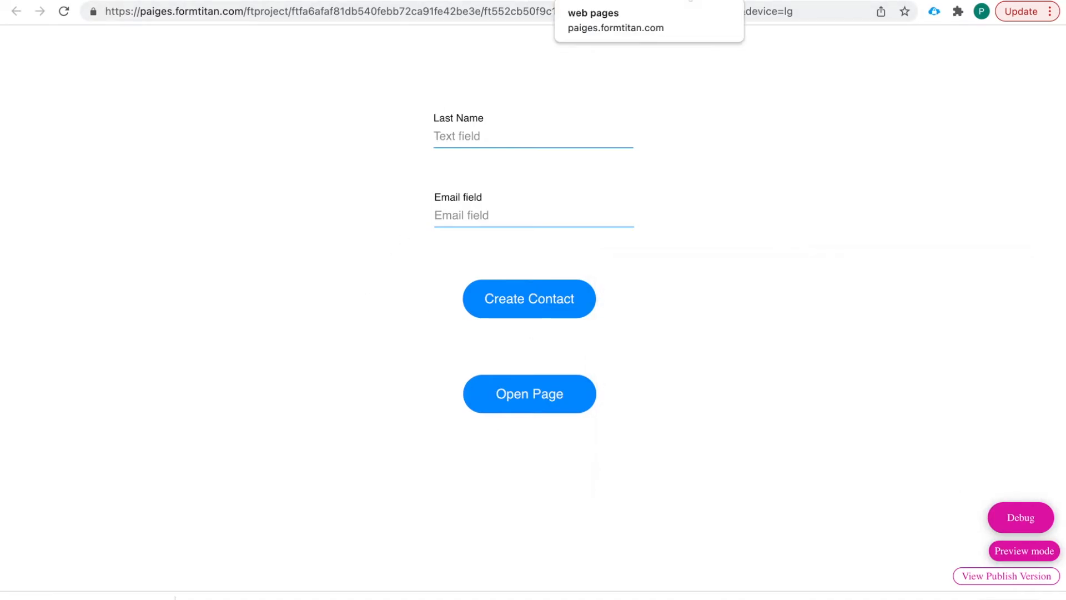
- Set the Home page's access to Public and save the project
left_click(464, 3)
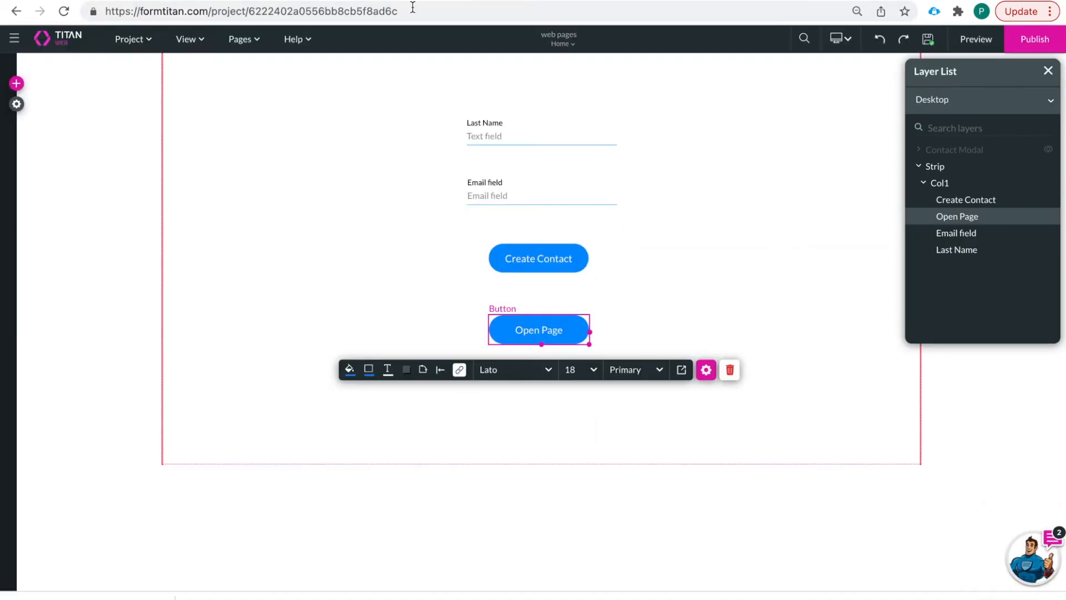
left_click(241, 40)
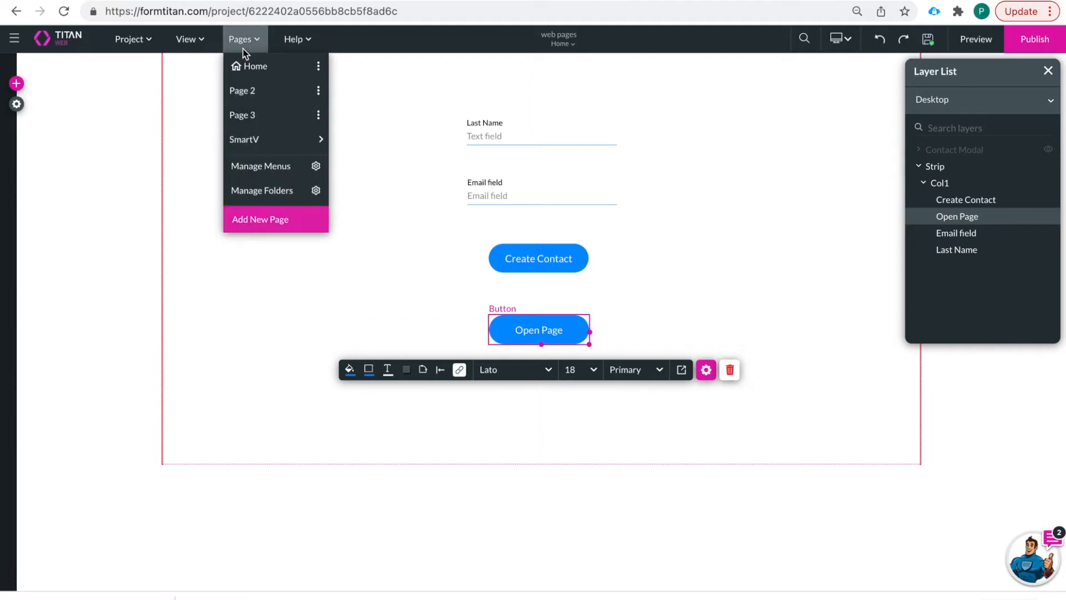
left_click(319, 67)
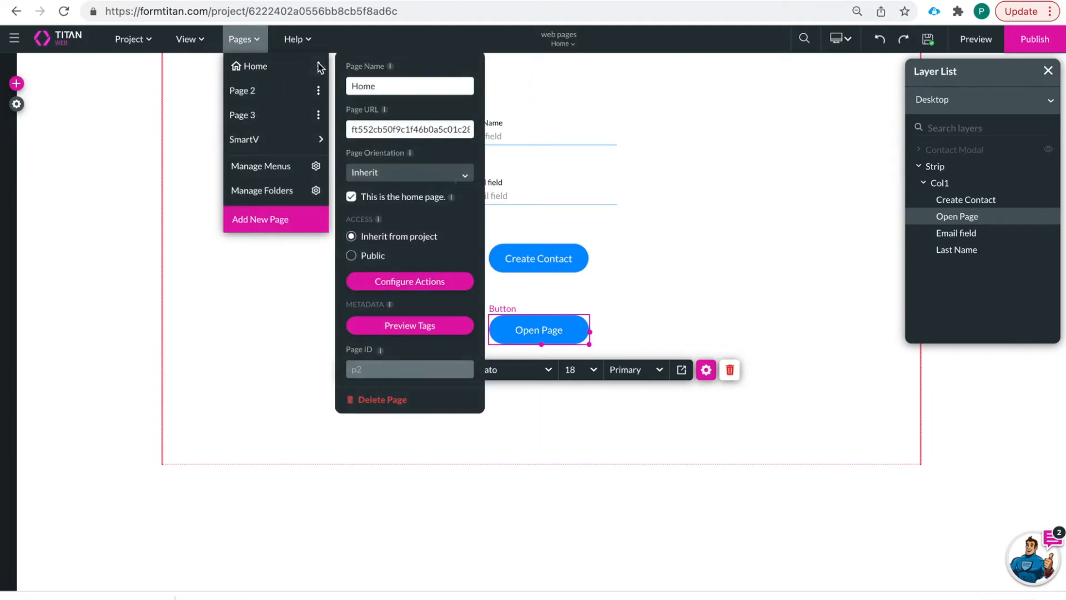
left_click(353, 256)
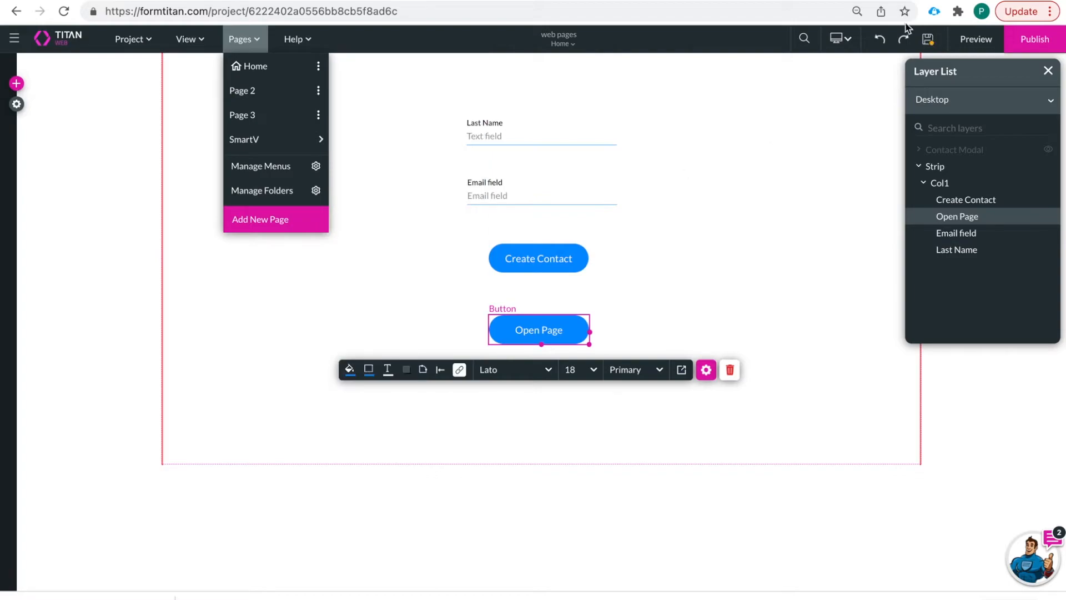
left_click(928, 42)
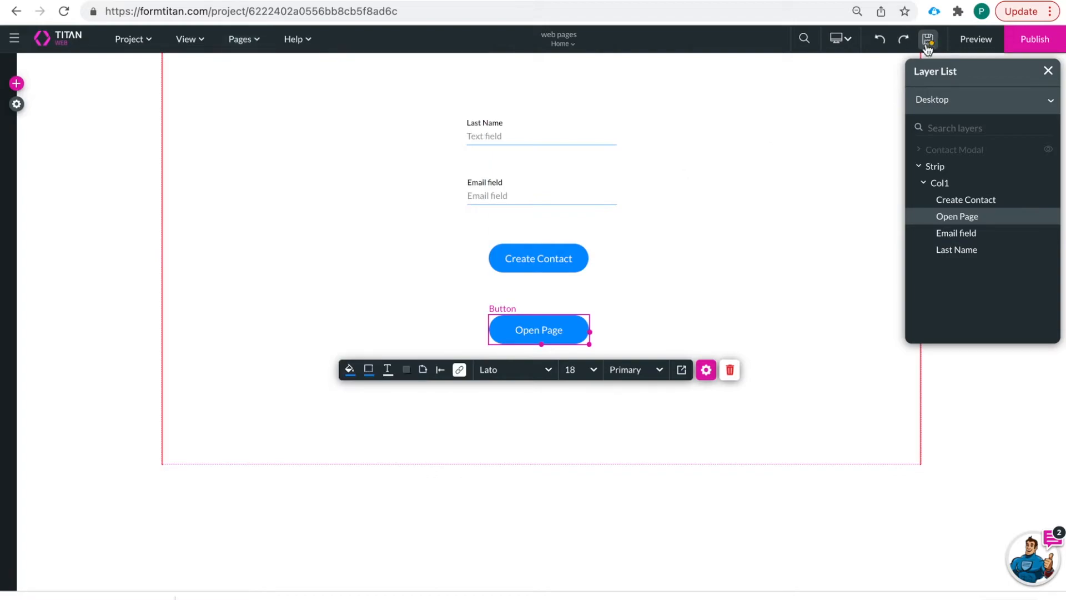
- Preview the site, try the Open Page login popup with the contact's email, then close it
left_click(972, 43)
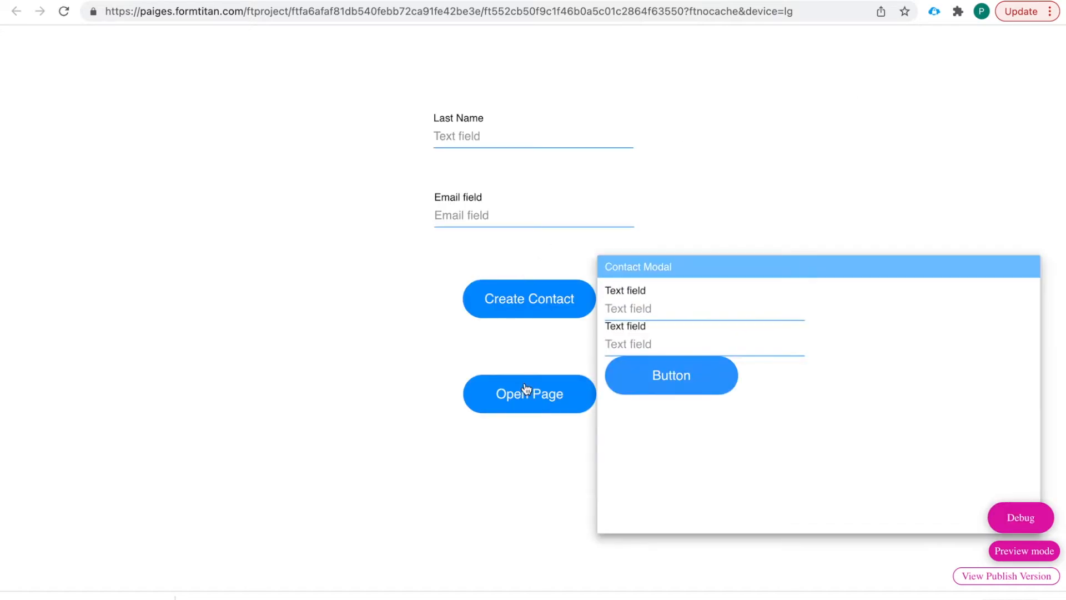
left_click(532, 393)
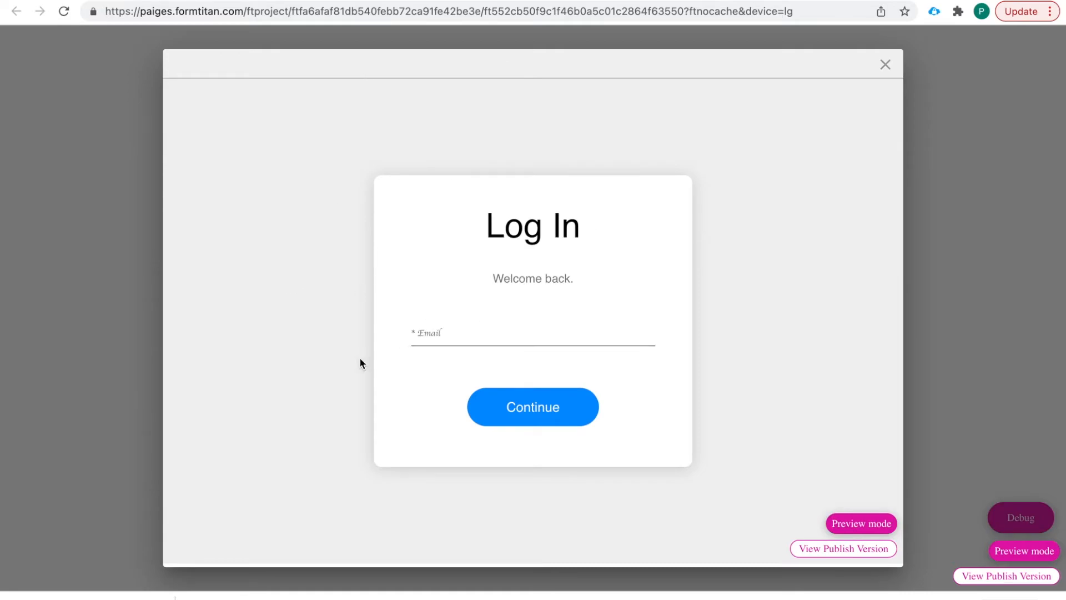
left_click(446, 331)
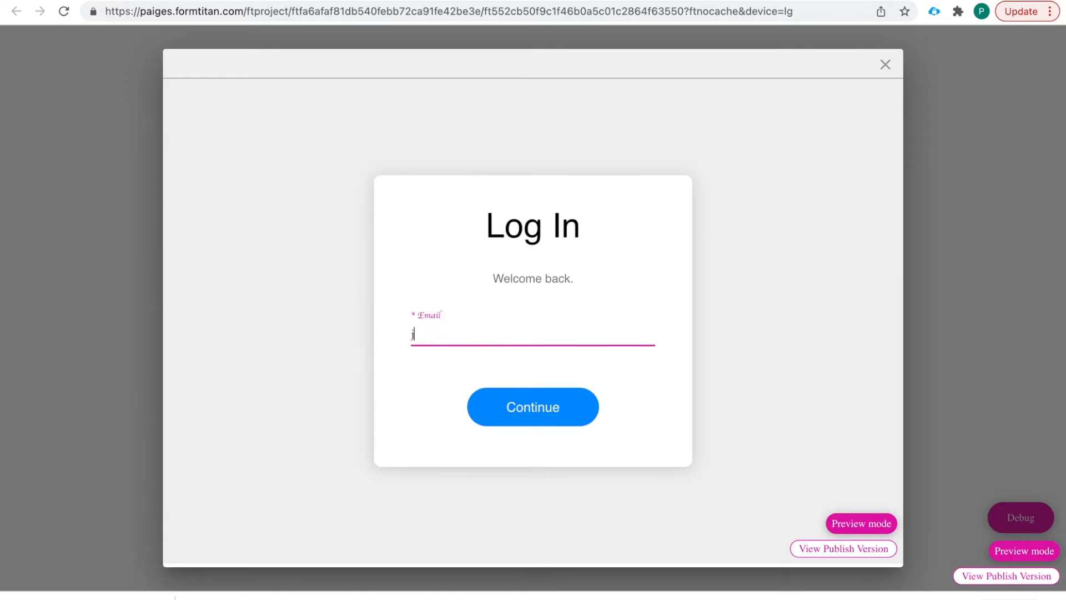
left_click(524, 407)
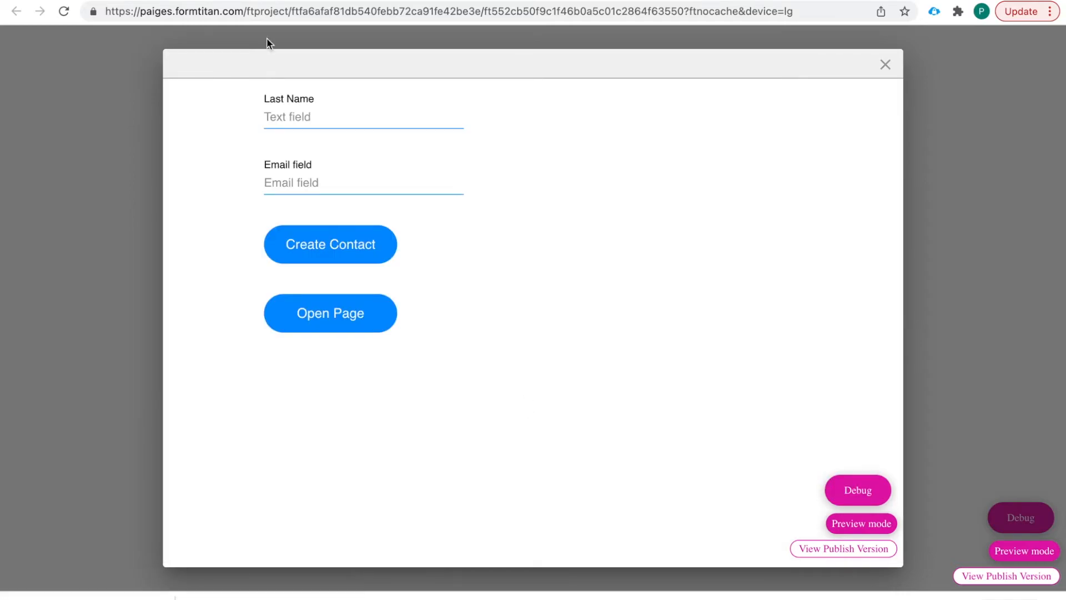
left_click(886, 66)
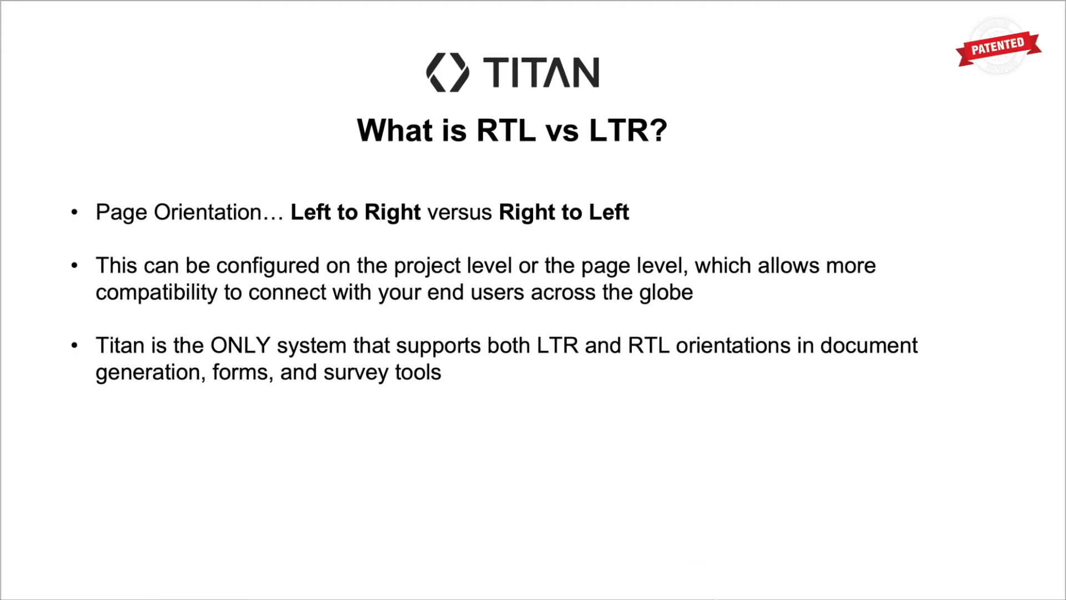
- Set Site Orientation to Right to left in the Project settings Overview
key("ctrl+Left")
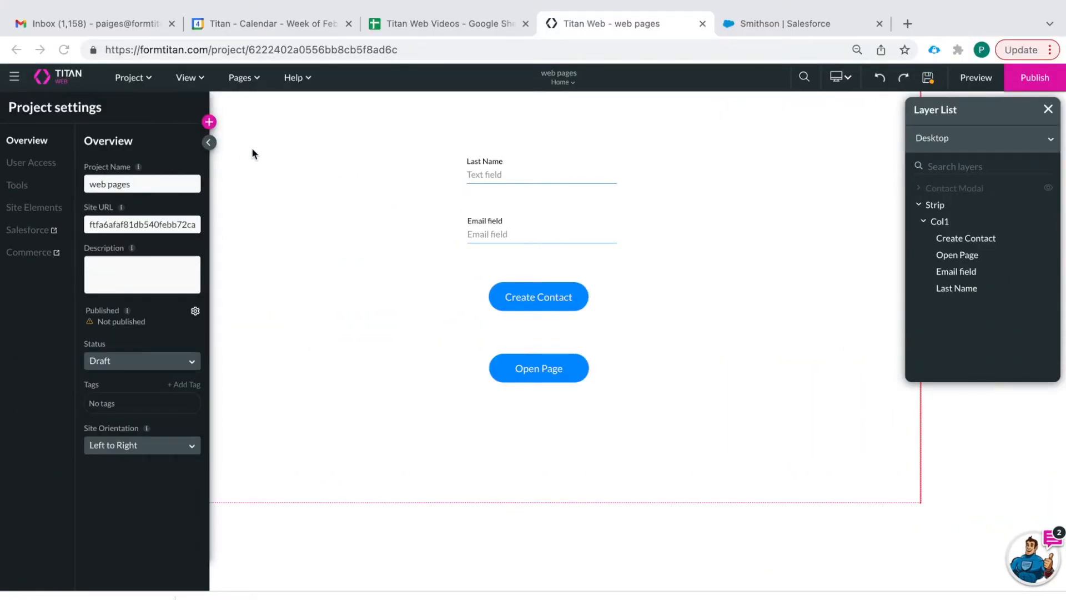
left_click(209, 103)
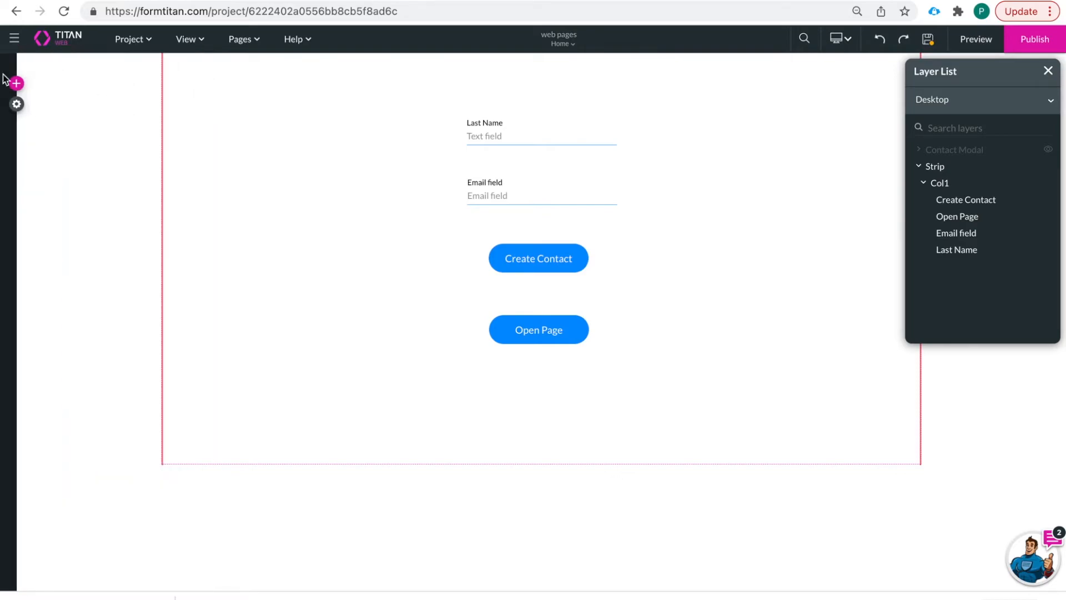
left_click(12, 104)
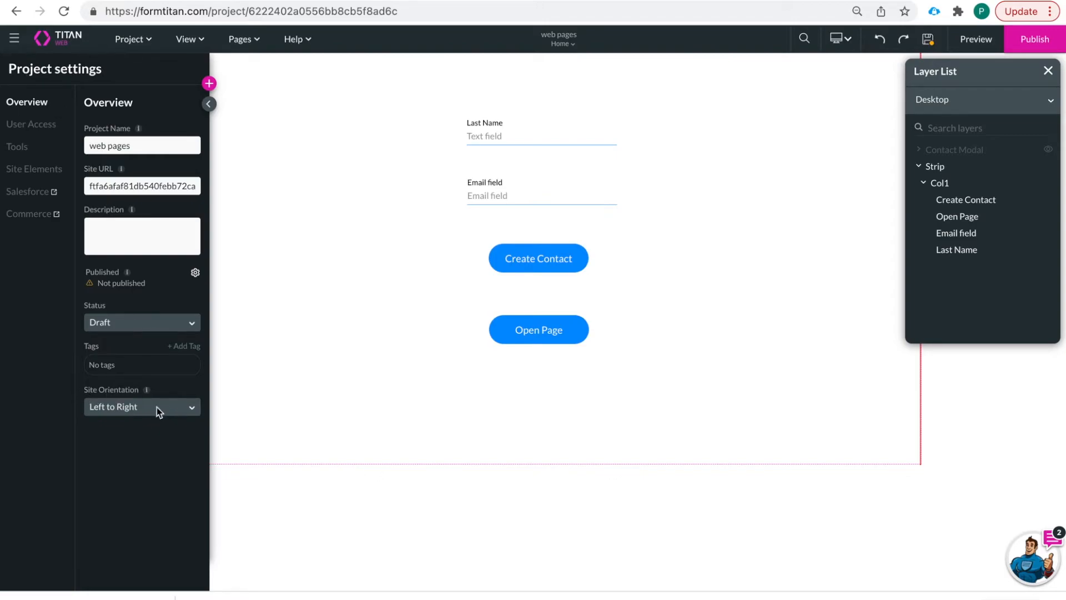
left_click(176, 411)
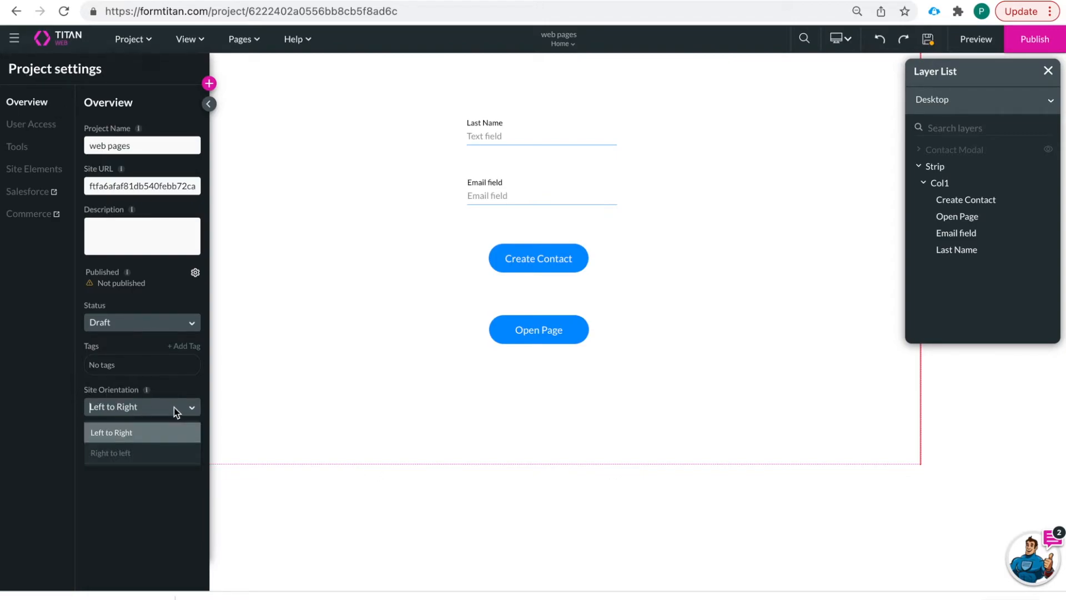
left_click(138, 451)
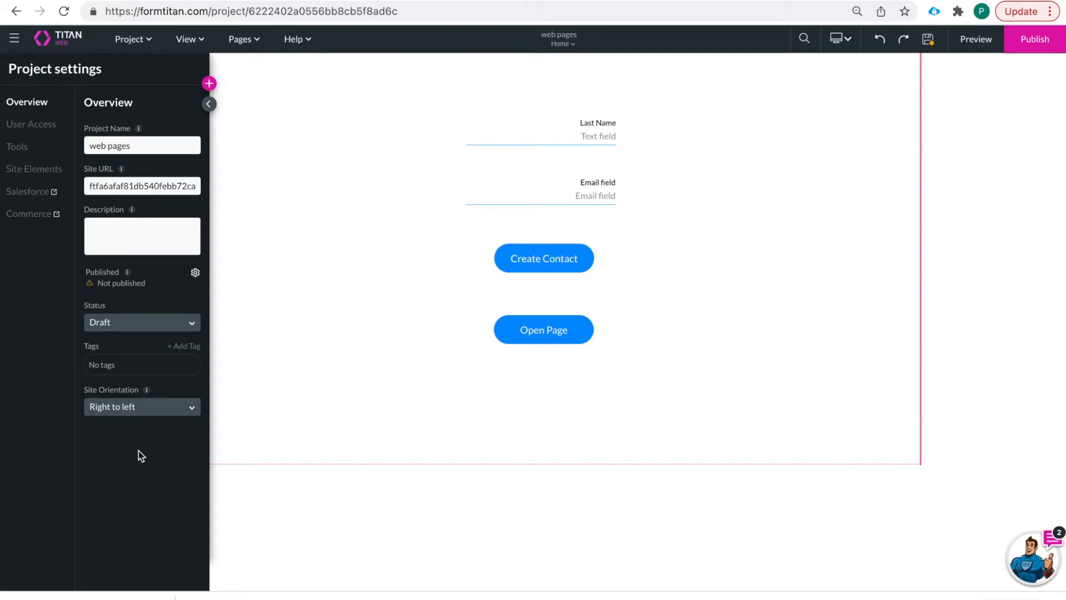
left_click(150, 408)
left_click(301, 294)
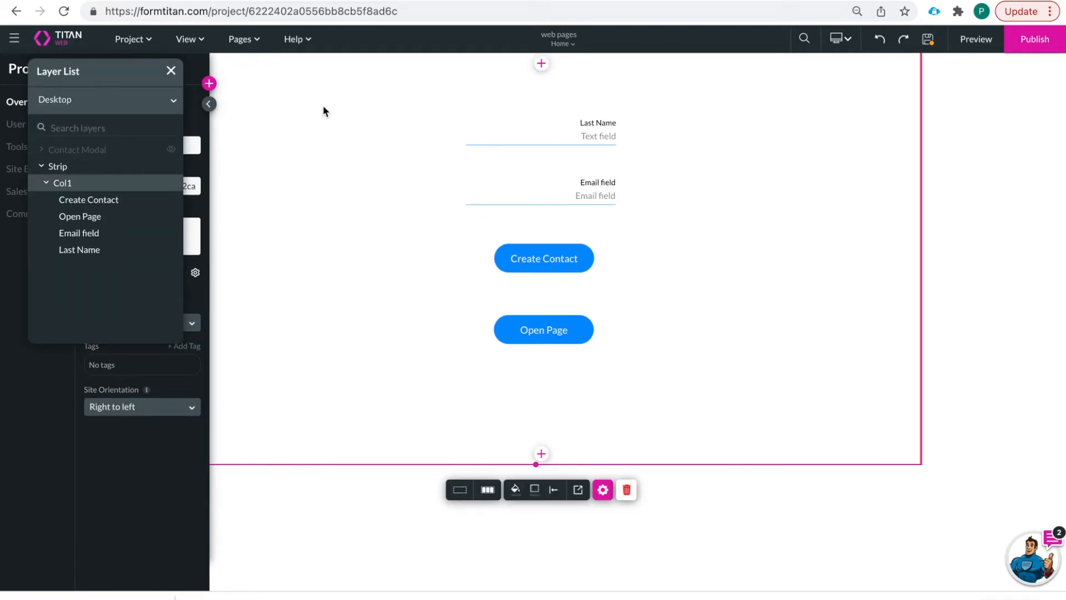
- In the Home page settings, set Page Orientation to Left to Right
left_click(242, 41)
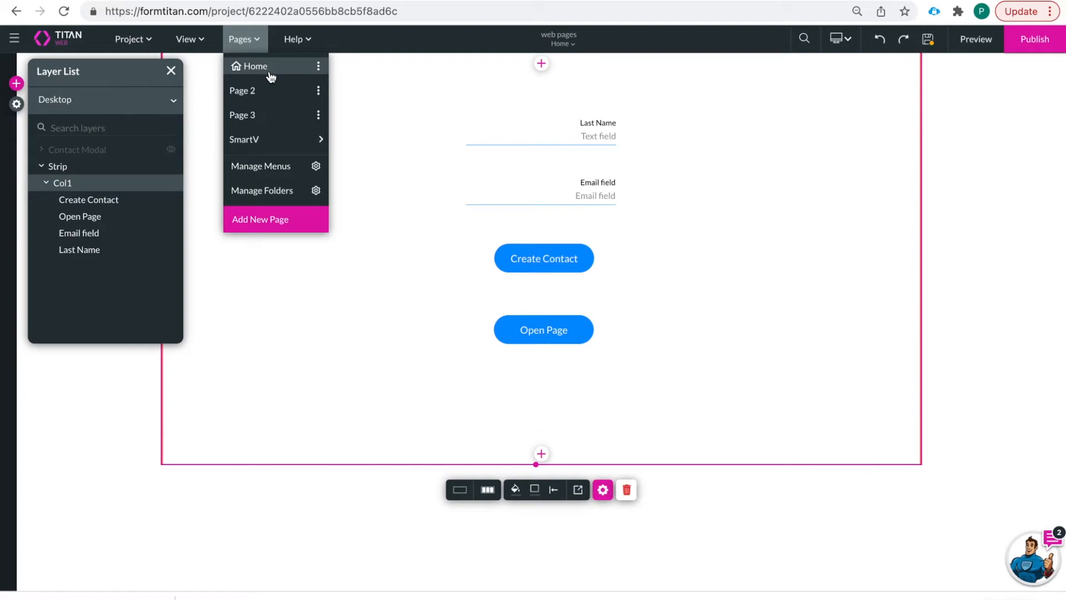
left_click(320, 67)
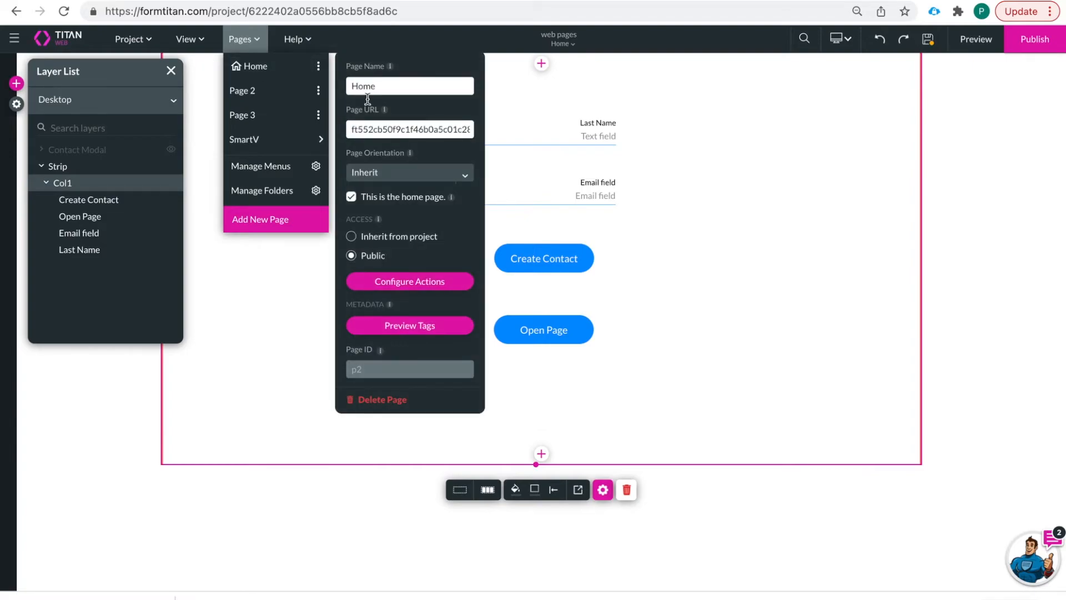
left_click(391, 172)
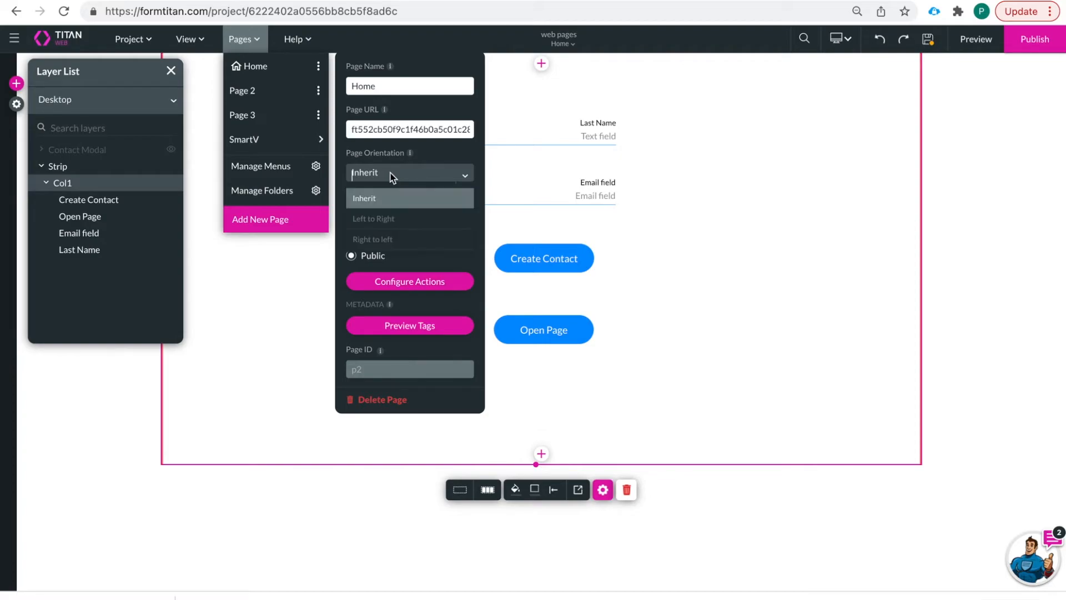
left_click(398, 221)
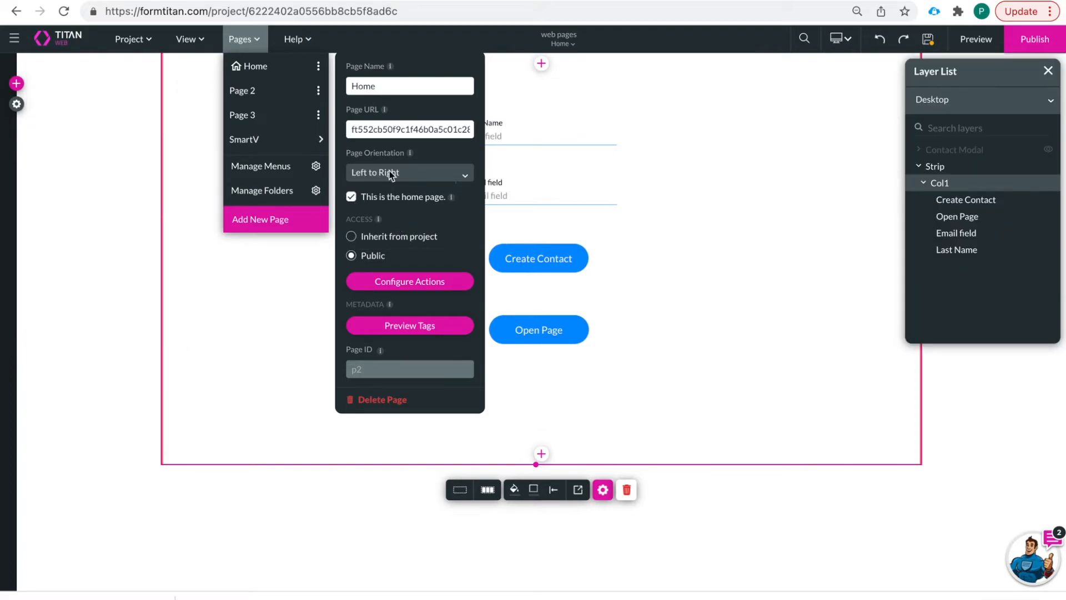
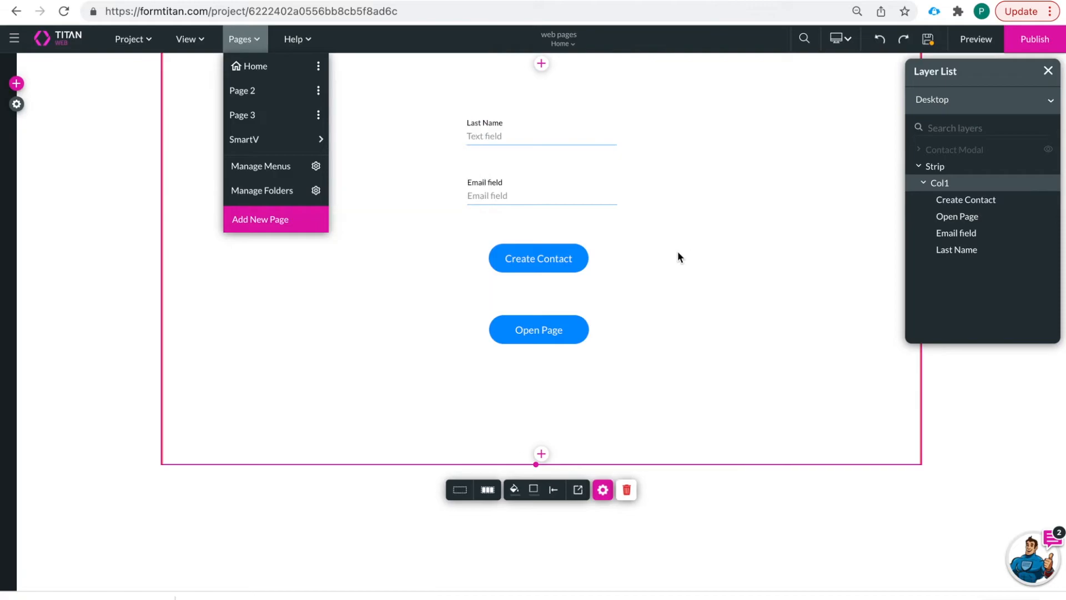
- From the Home page's settings, open the Configure Actions dialog for its load and unload actions
left_click(318, 67)
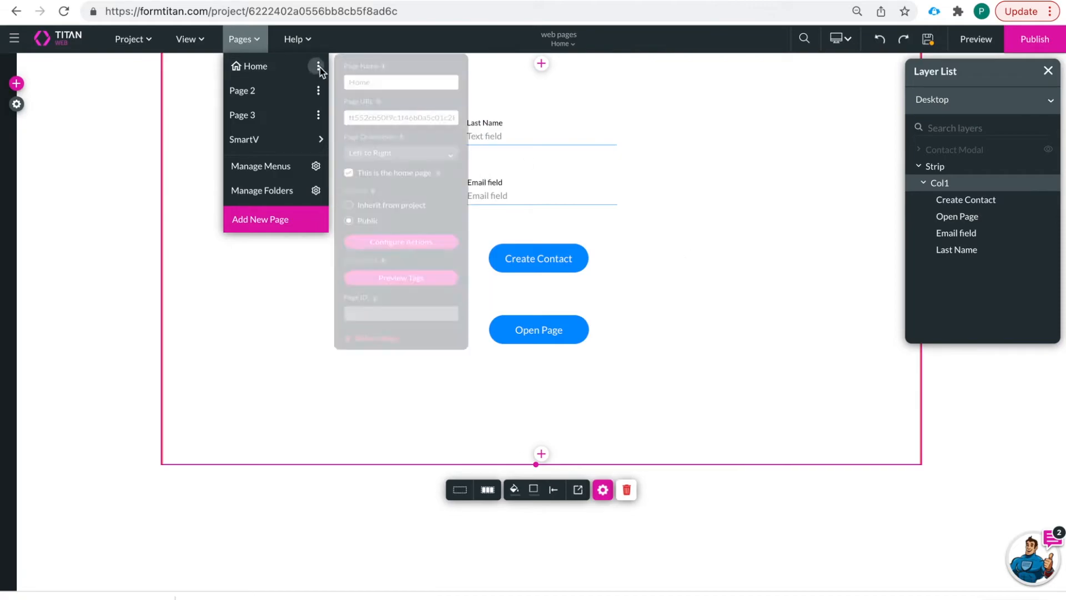
left_click(419, 281)
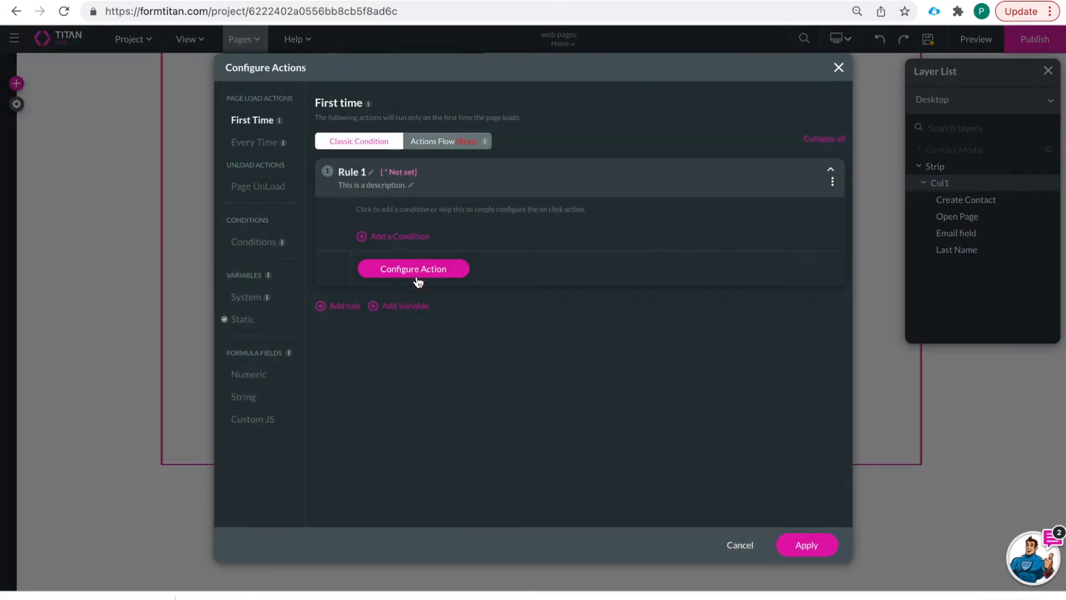
- Switch the first-time load actions to Actions Flow and add a node after Start, browsing the node categories
left_click(257, 147)
left_click(255, 119)
left_click(444, 141)
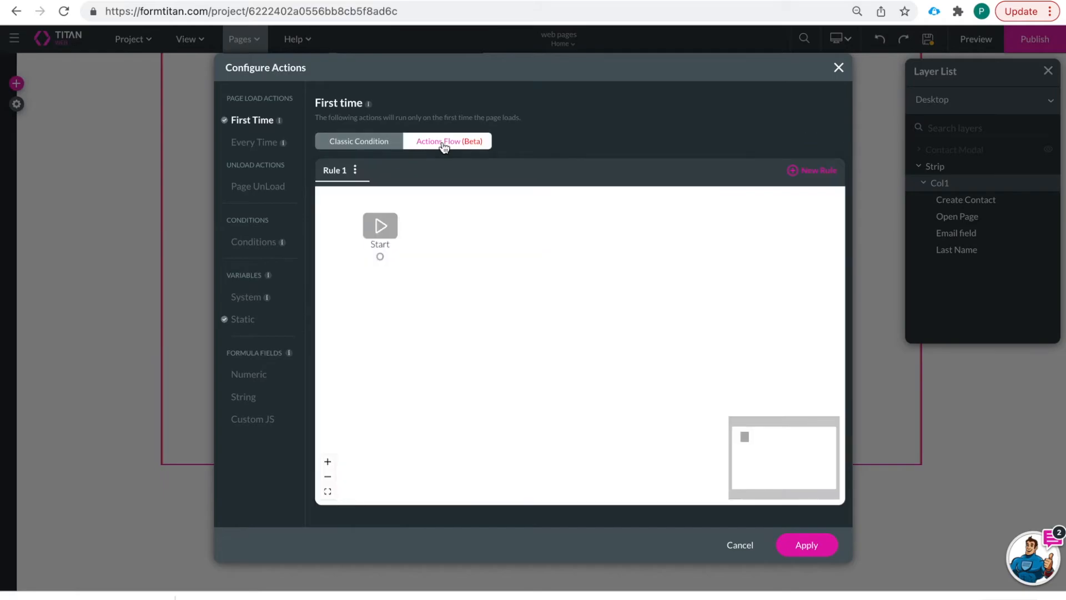
left_click(392, 258)
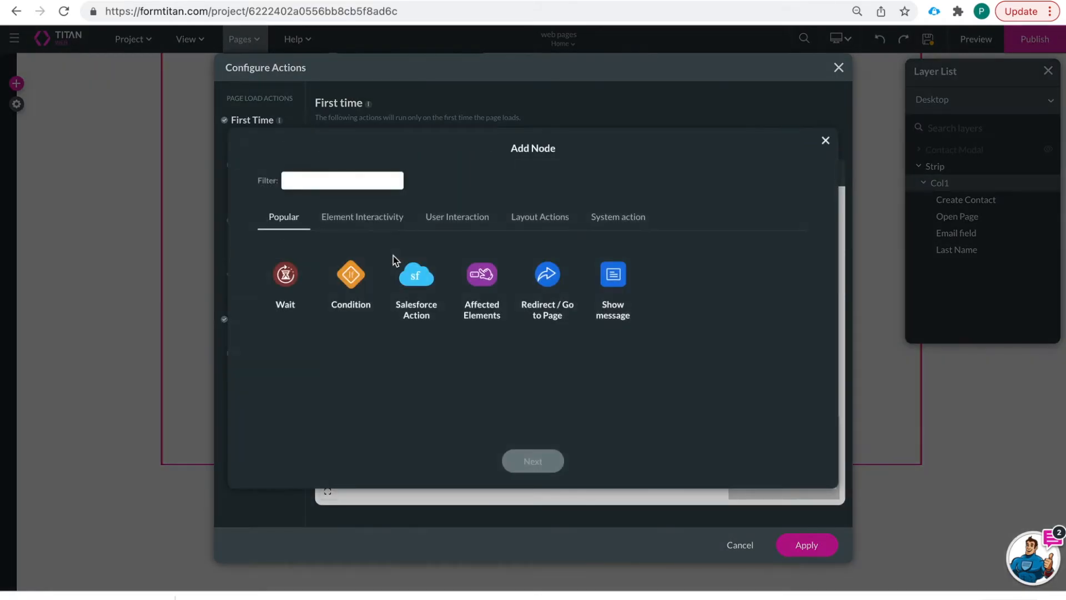
left_click(535, 221)
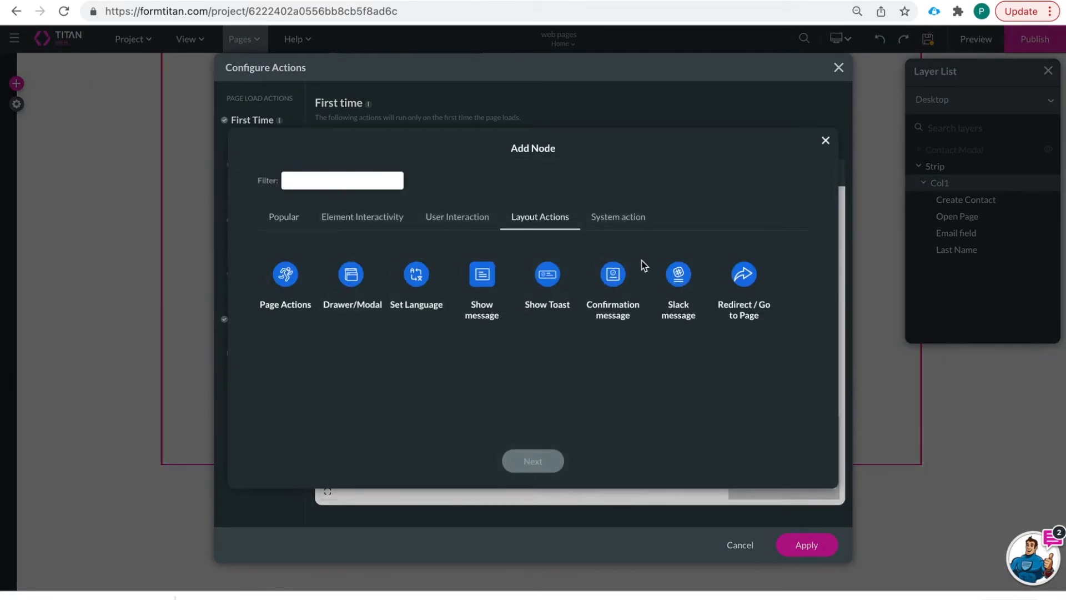
left_click(632, 225)
left_click(459, 222)
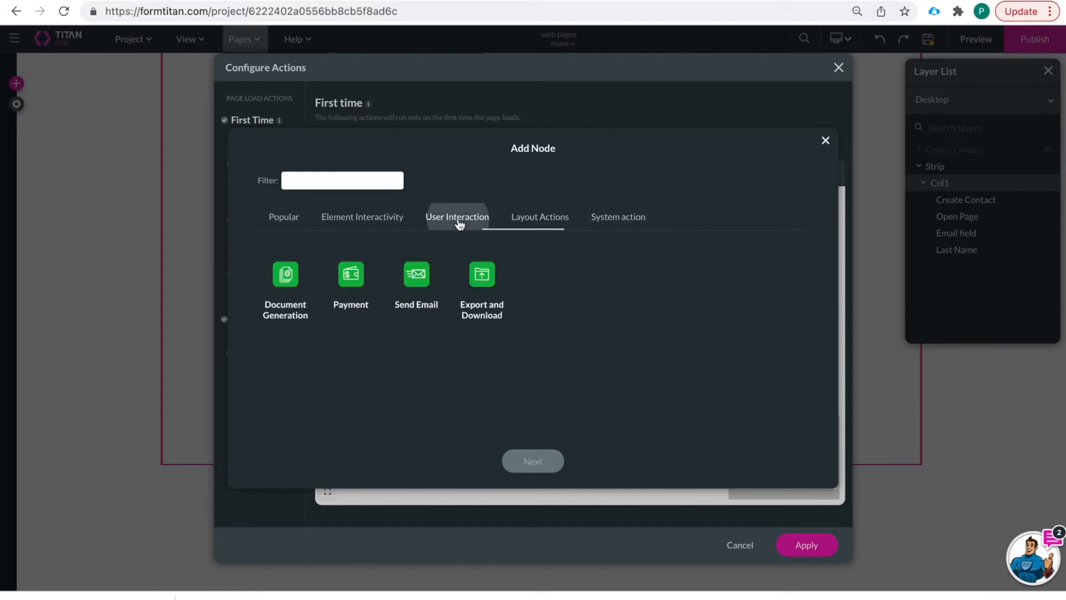
left_click(382, 225)
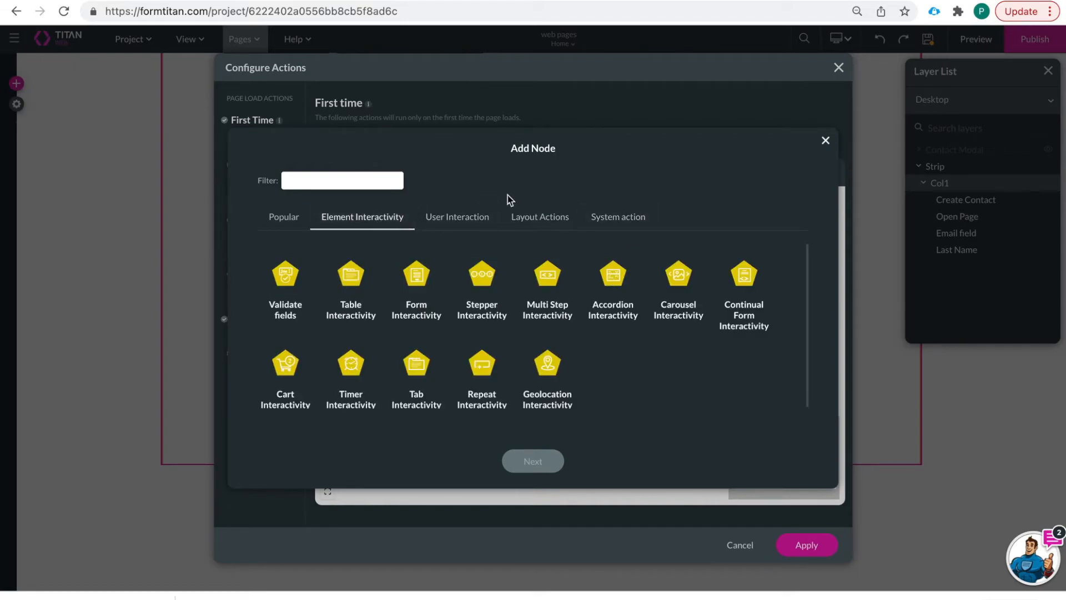
left_click(608, 218)
left_click(551, 224)
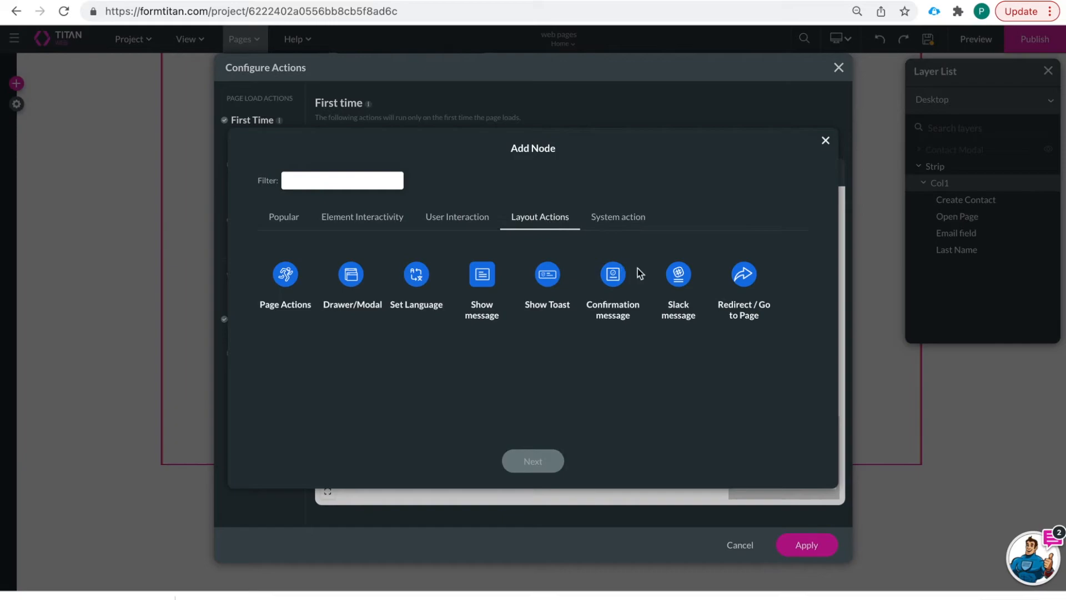
- Add a Show Toast node reading 'welcome!' that auto-dismisses after 10 seconds
left_click(545, 277)
left_click(535, 459)
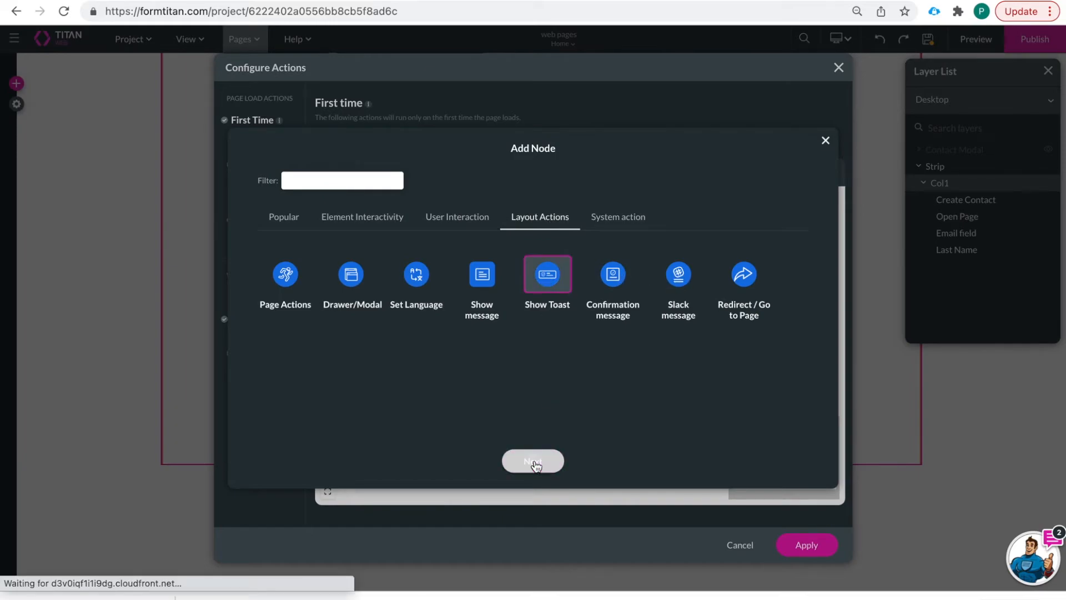
left_click(409, 365)
type("welcome!")
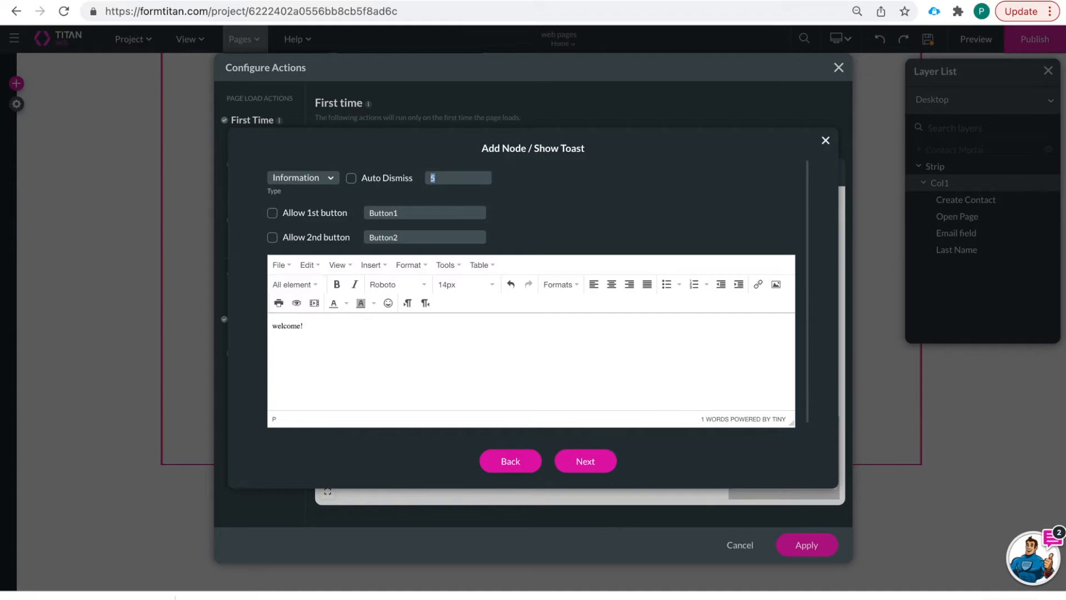
type("10")
left_click(350, 178)
left_click(572, 462)
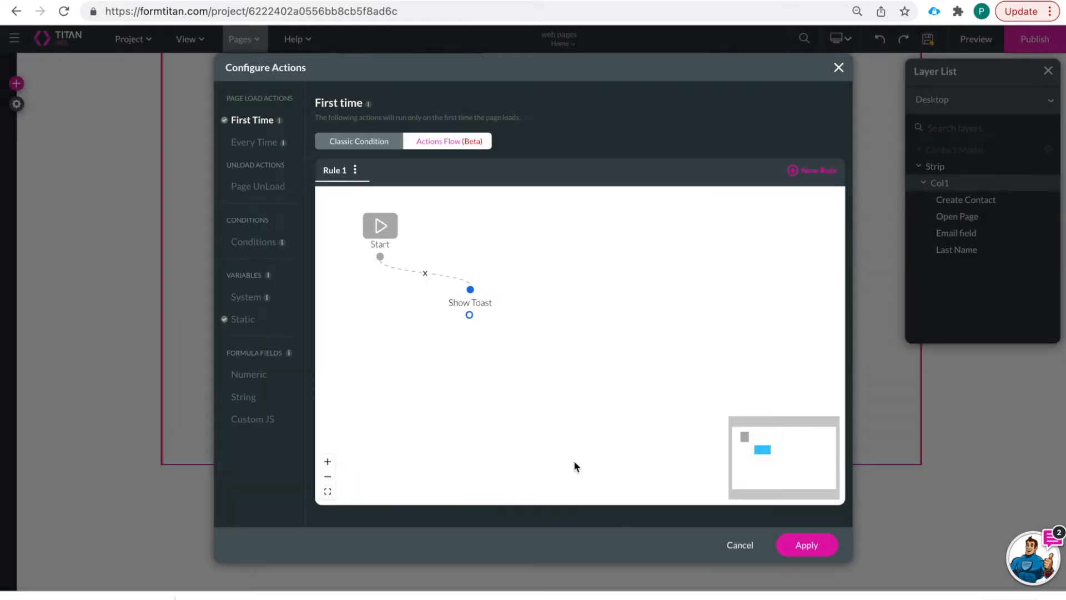
left_click(254, 143)
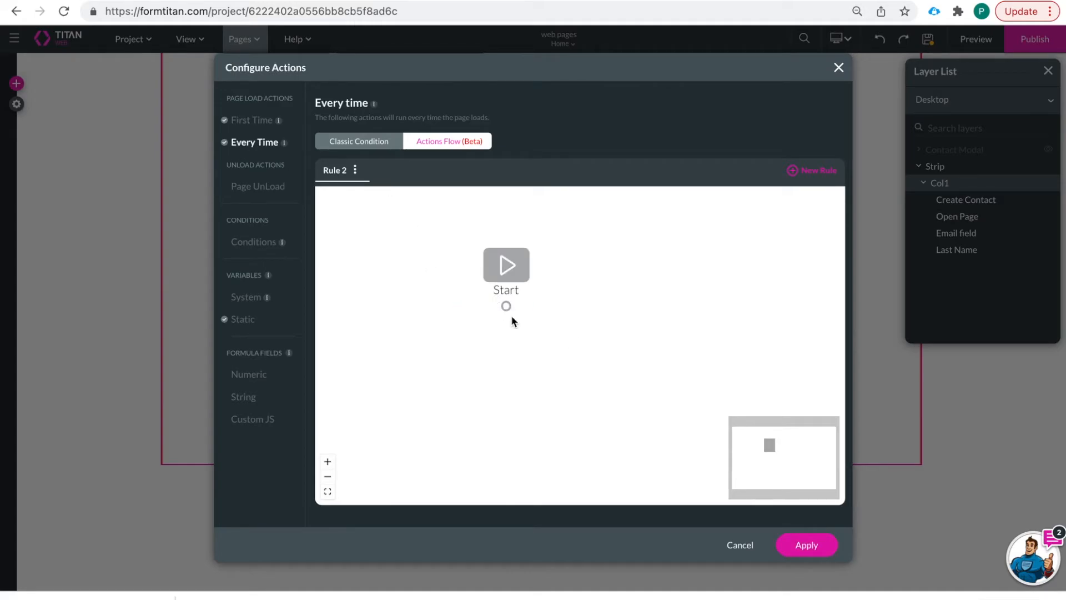
- In the Every Time flow, add a Salesforce Action node and open the #1 Account integration's settings
left_click(523, 306)
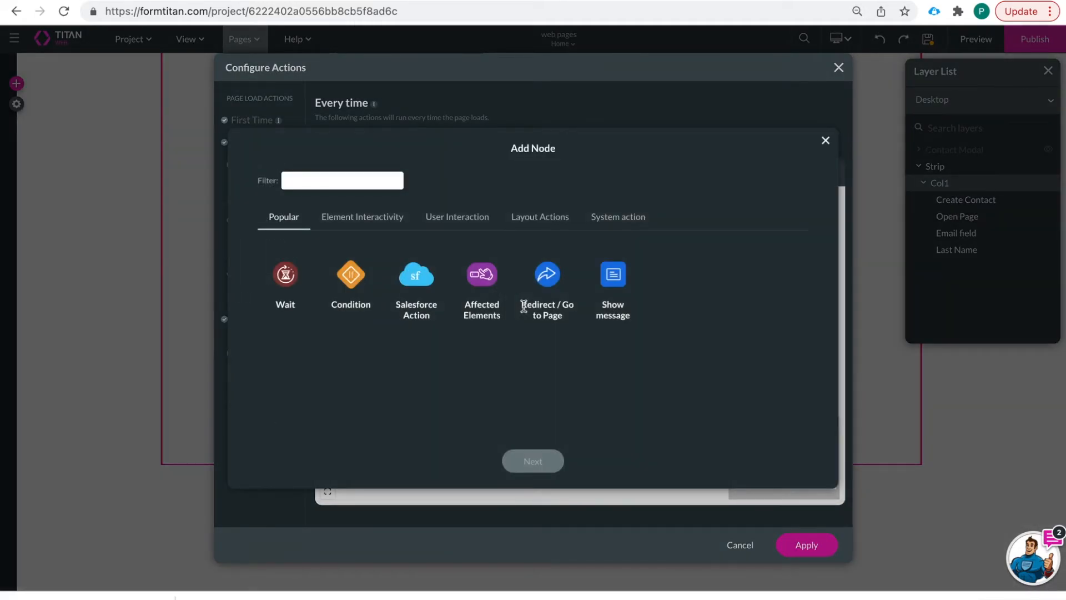
left_click(413, 282)
left_click(528, 462)
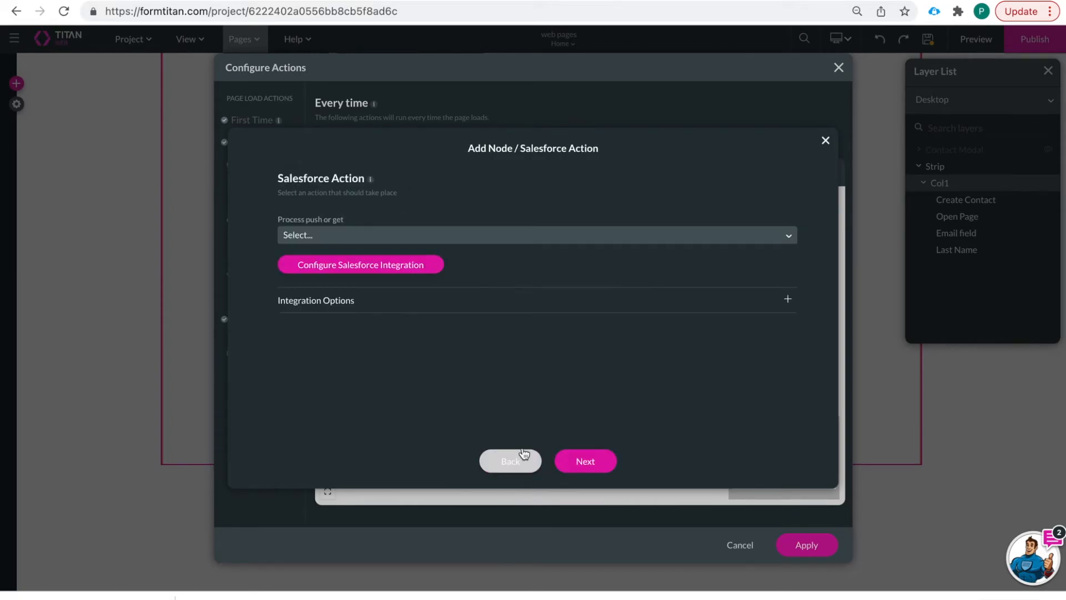
left_click(389, 265)
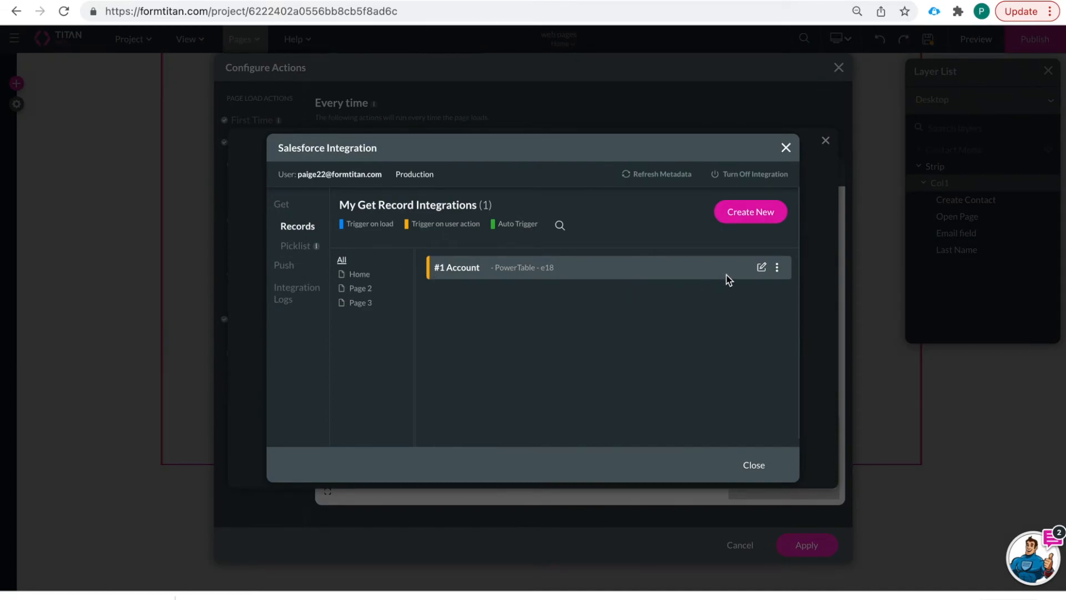
left_click(761, 268)
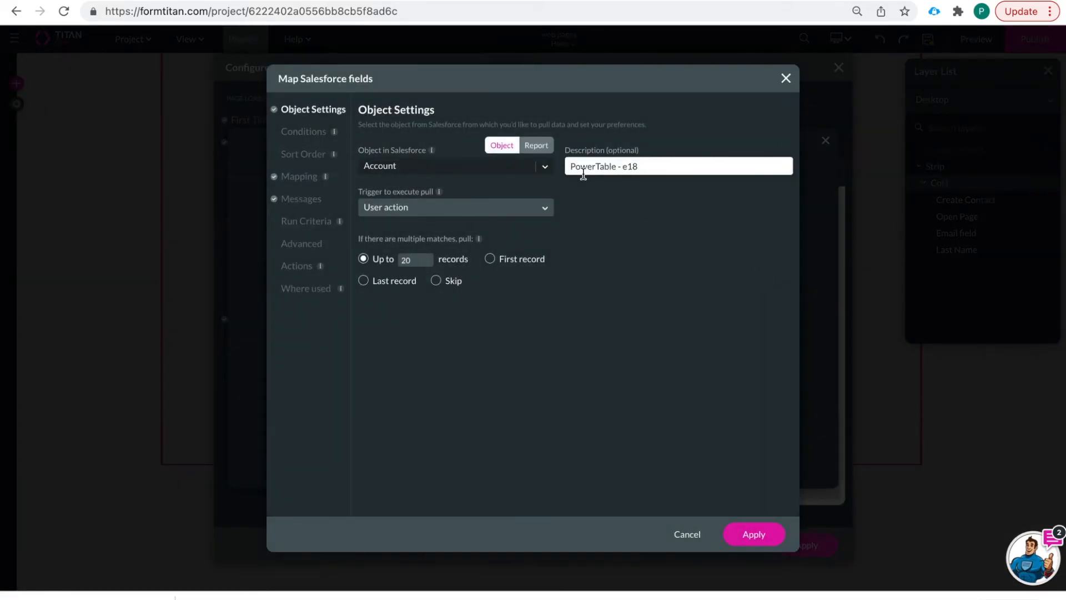
- Start a new 'Get' integration pulling records from the Contact object, triggered on user action
left_click(785, 78)
left_click(721, 213)
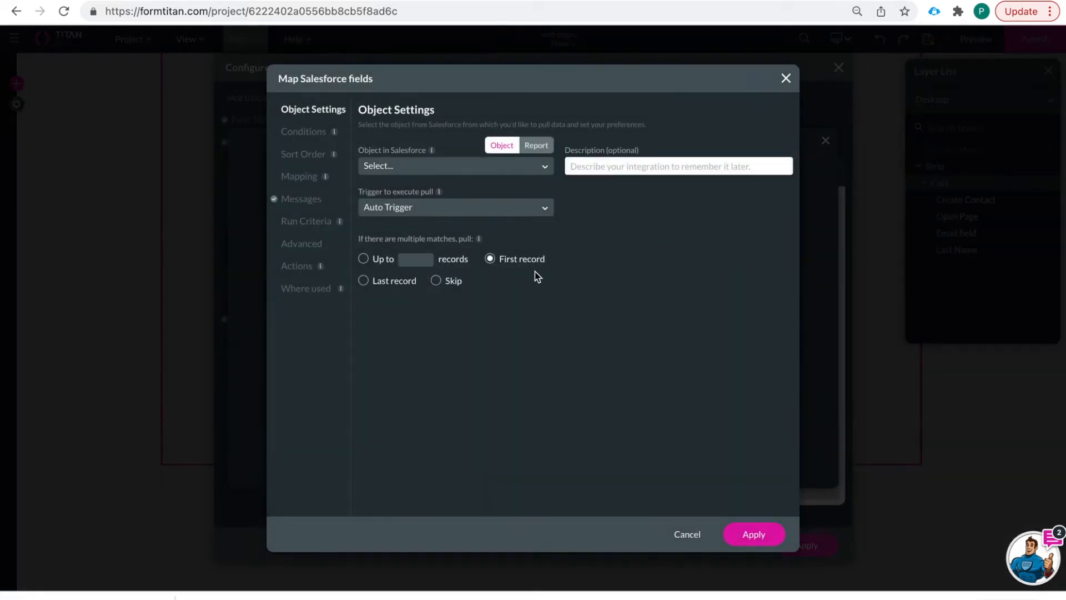
left_click(460, 166)
type("contact")
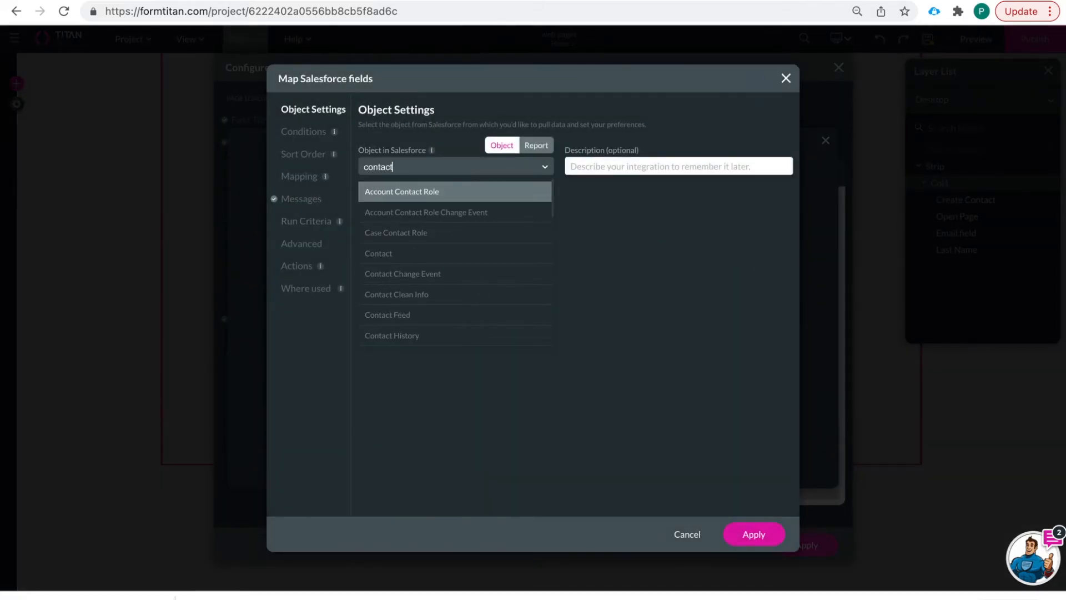
left_click(452, 250)
type("Get contact details")
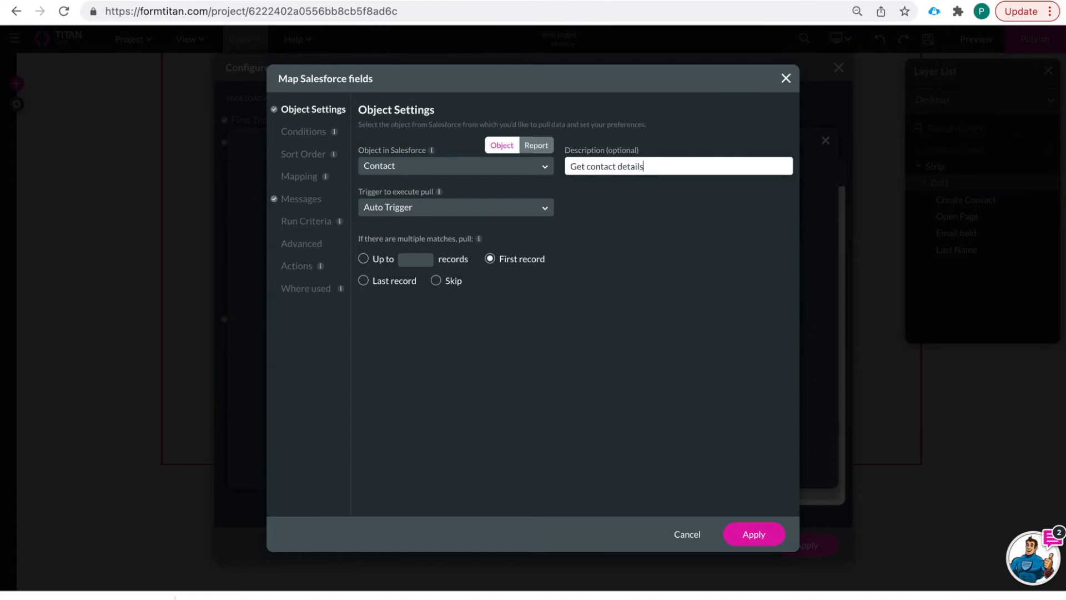
left_click(429, 212)
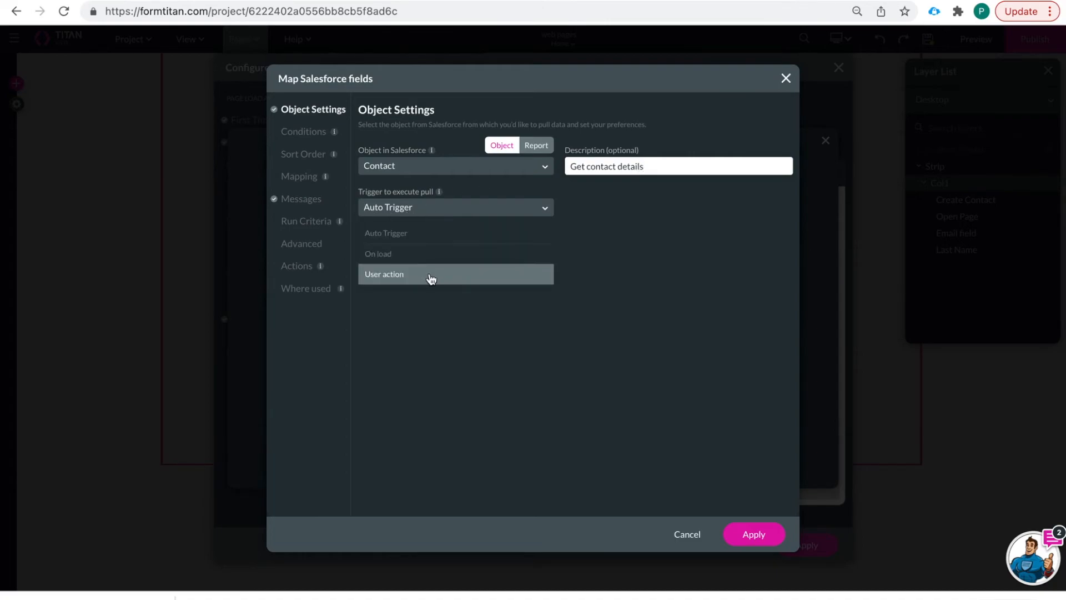
left_click(434, 277)
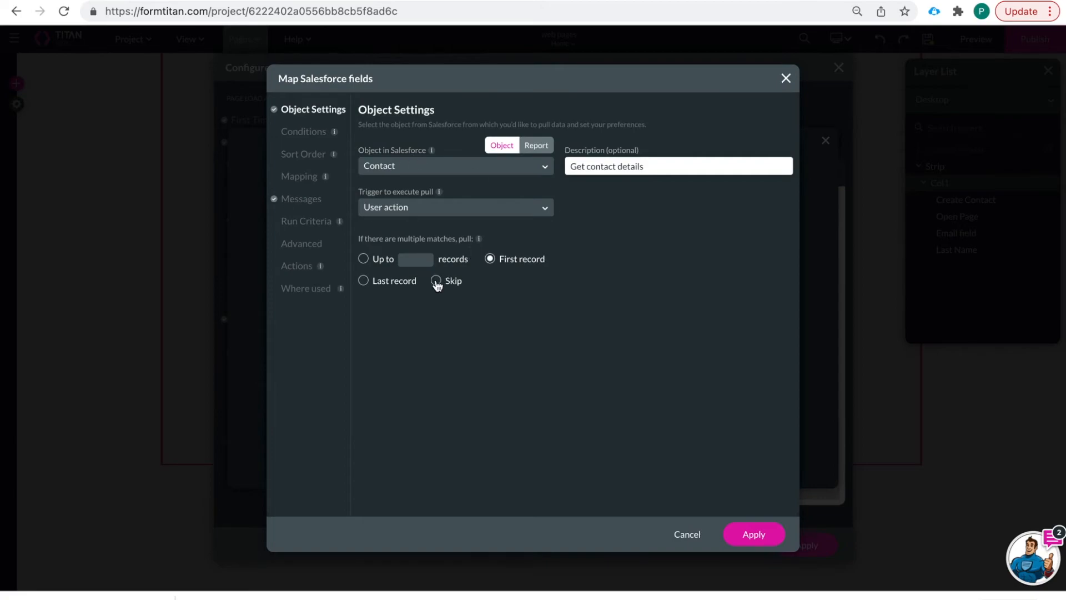
left_click(305, 133)
- Add a condition where Contact ID Equals a static value, the pasted contact id from the address bar
left_click(438, 180)
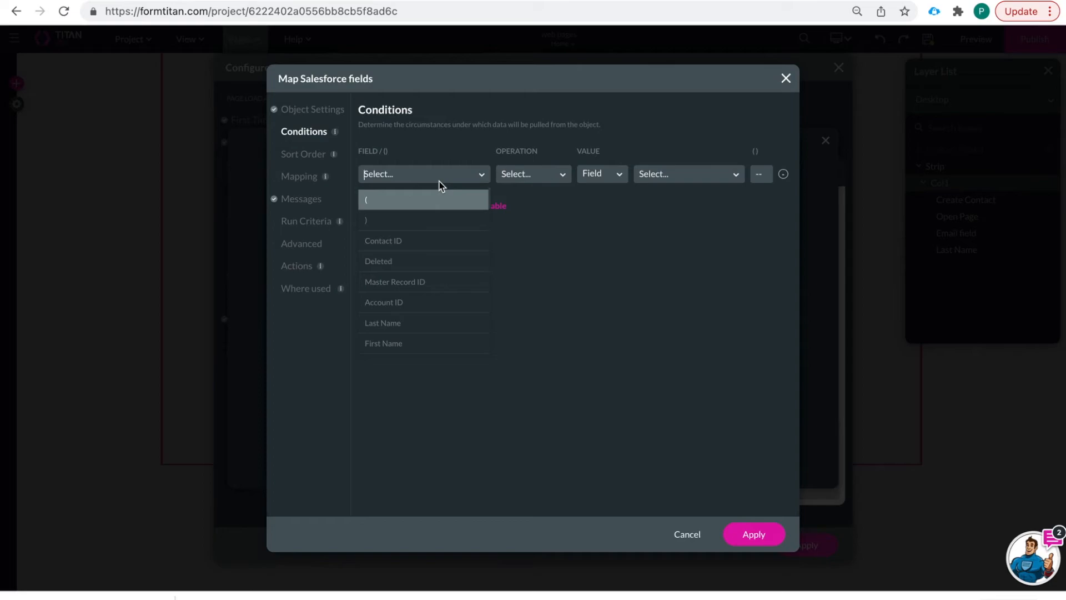
left_click(428, 240)
left_click(532, 179)
left_click(530, 220)
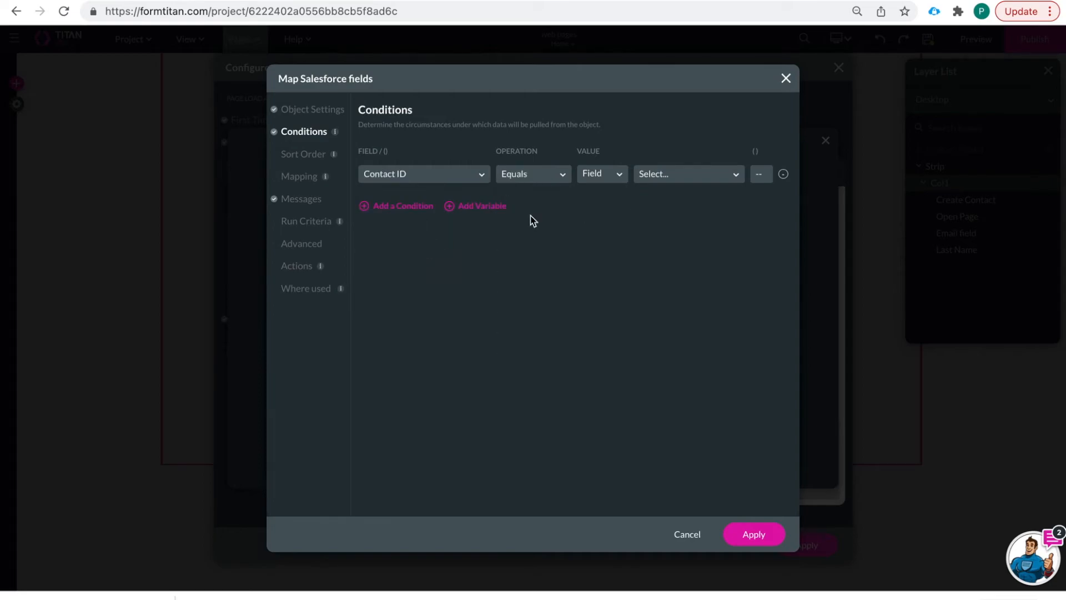
left_click(614, 175)
left_click(605, 220)
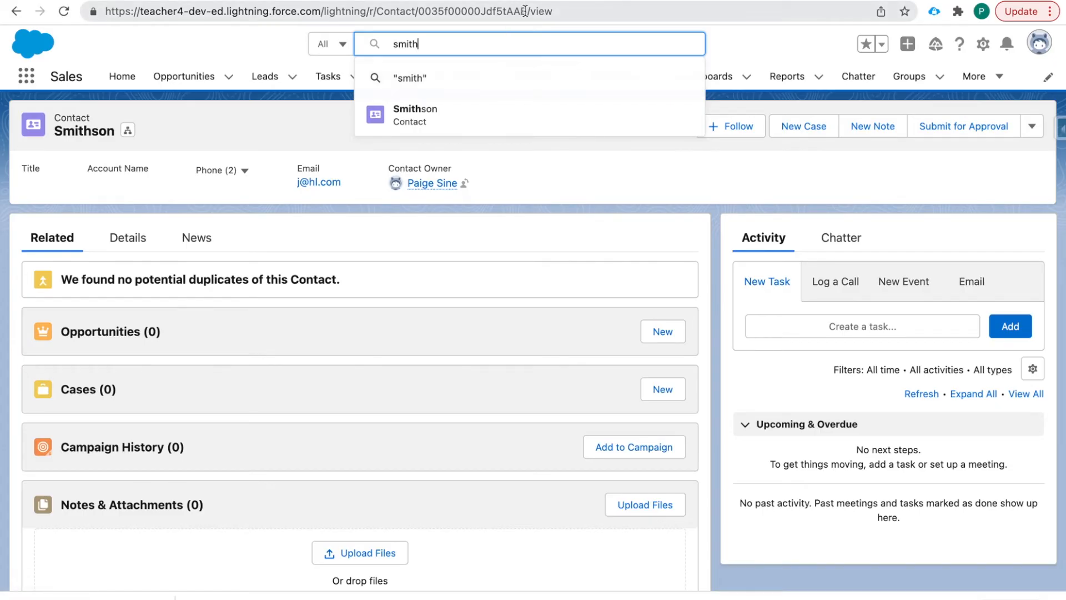
left_click_drag(526, 11, 420, 15)
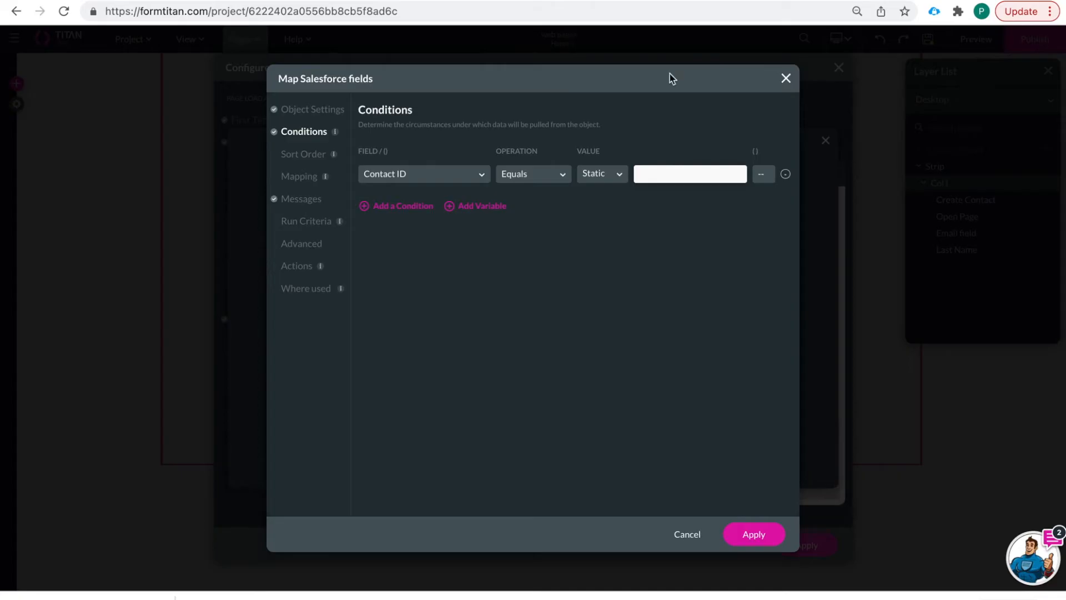
type("0035f00000Jdf5tAAB")
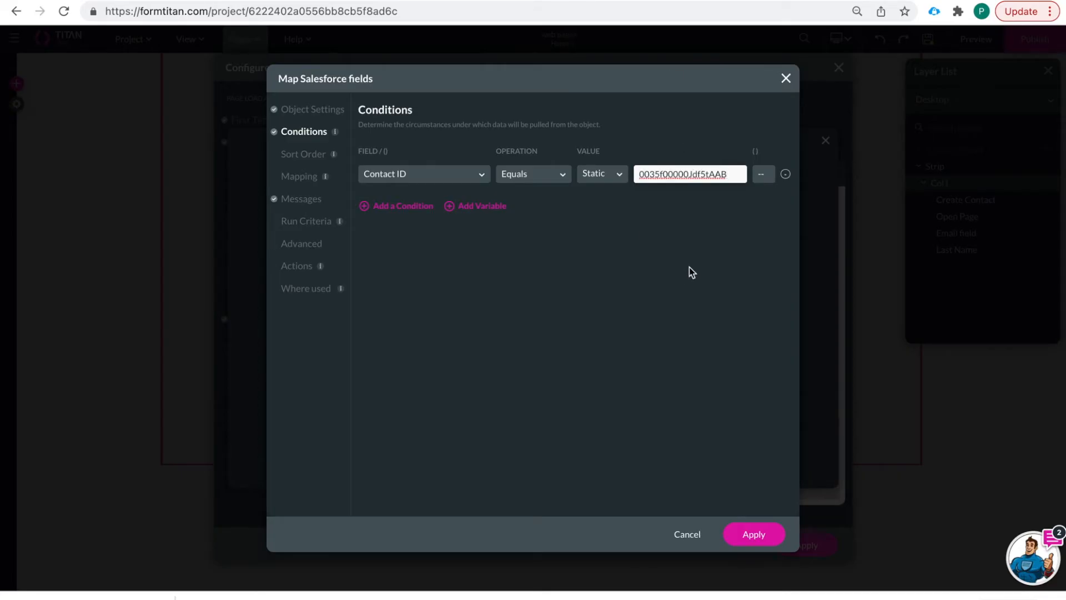
- Map the Last Name and Email field page elements to Salesforce Last Name and Email, then save
left_click(300, 177)
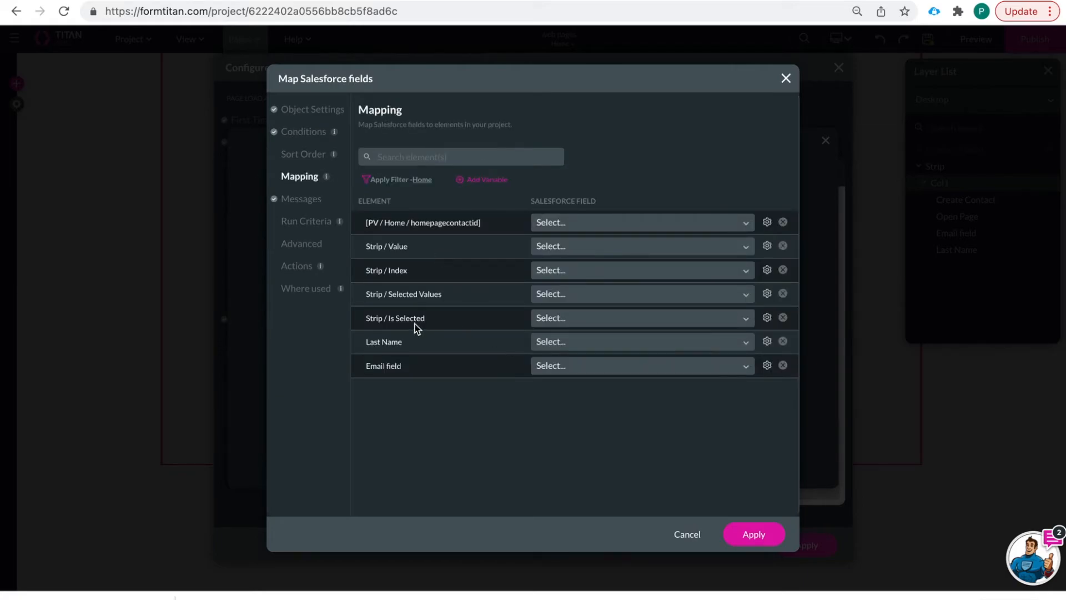
left_click(594, 343)
left_click(585, 471)
left_click(554, 368)
type("email")
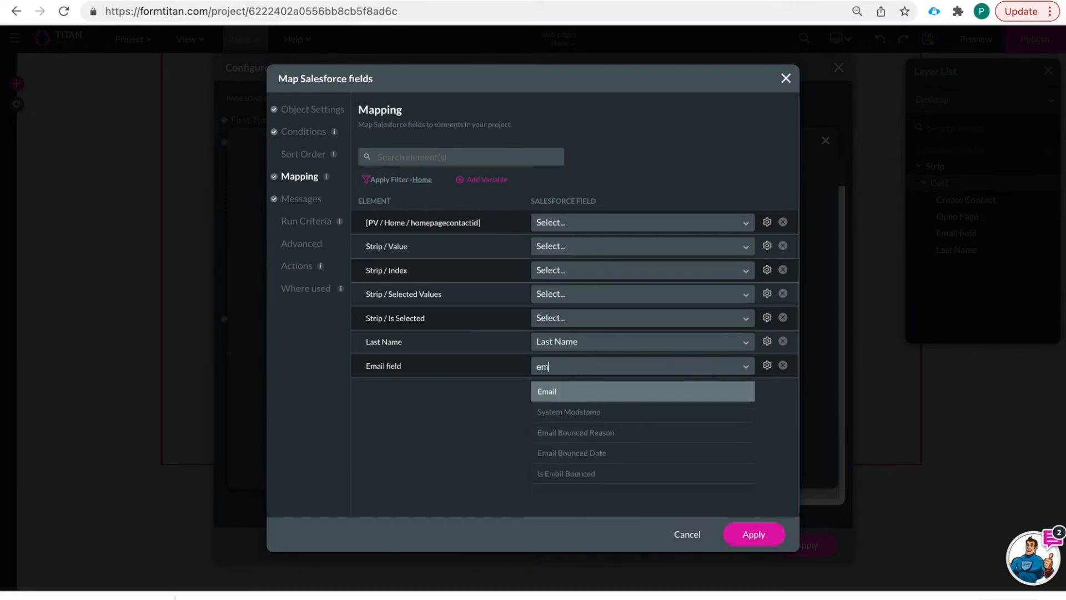
left_click(548, 390)
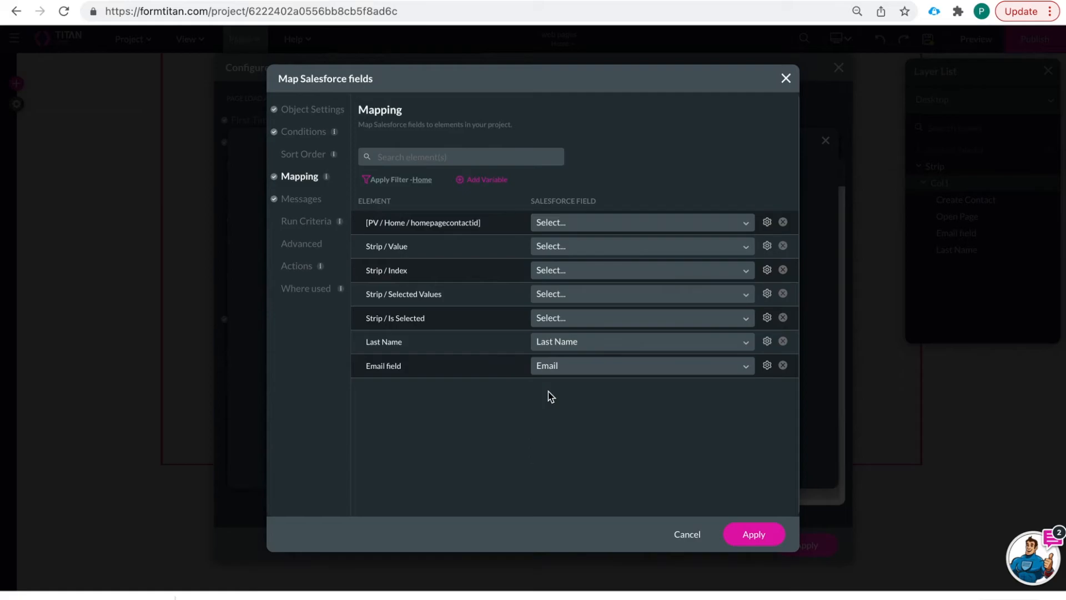
left_click(756, 530)
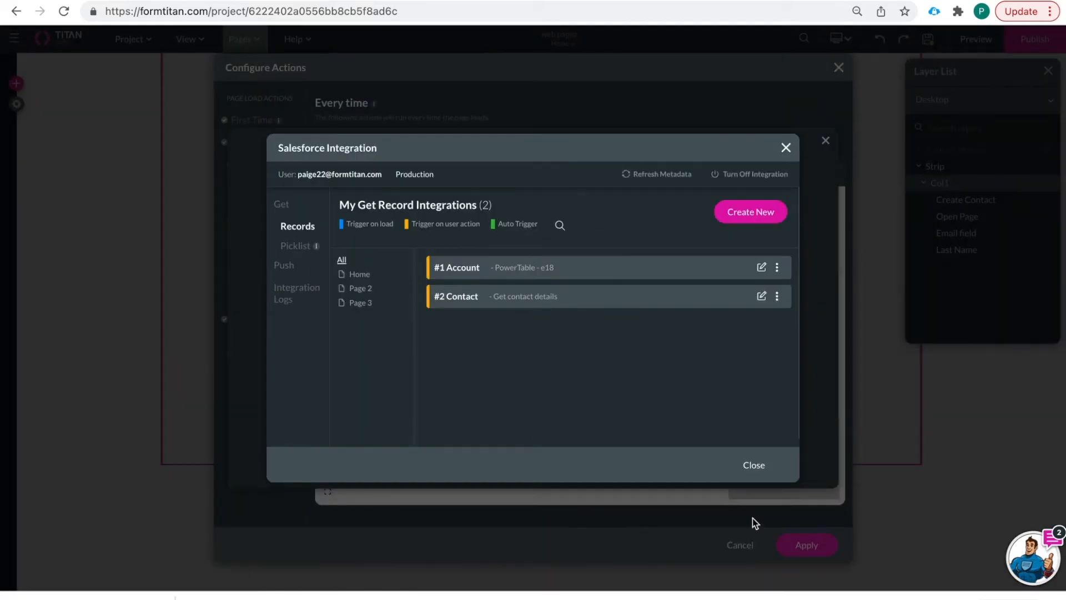
- Choose the '#2 Contact (get)' action and add the Salesforce node to the flow
left_click(761, 471)
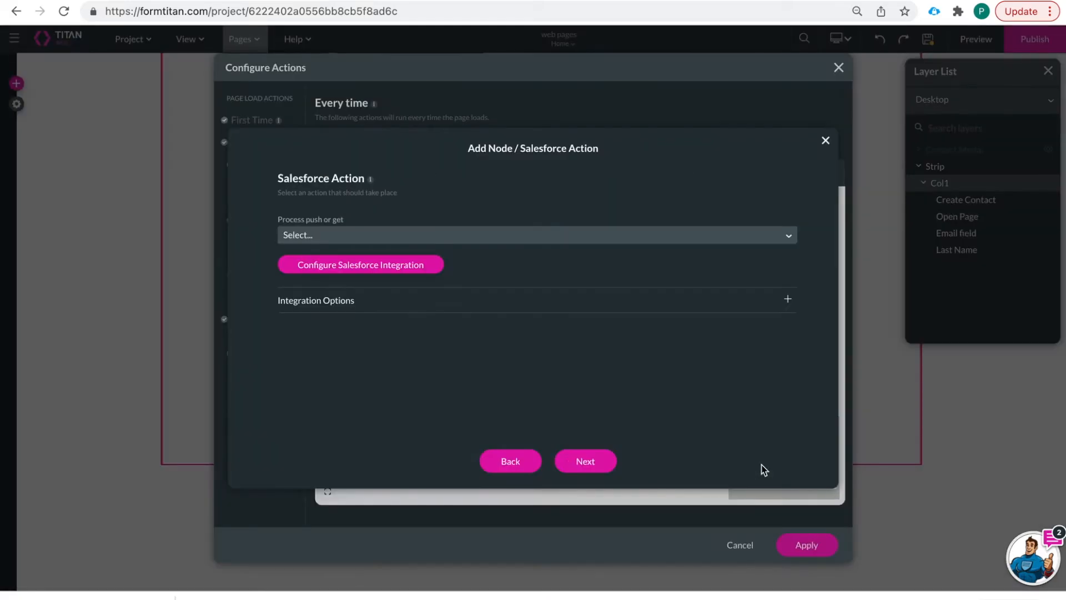
left_click(526, 234)
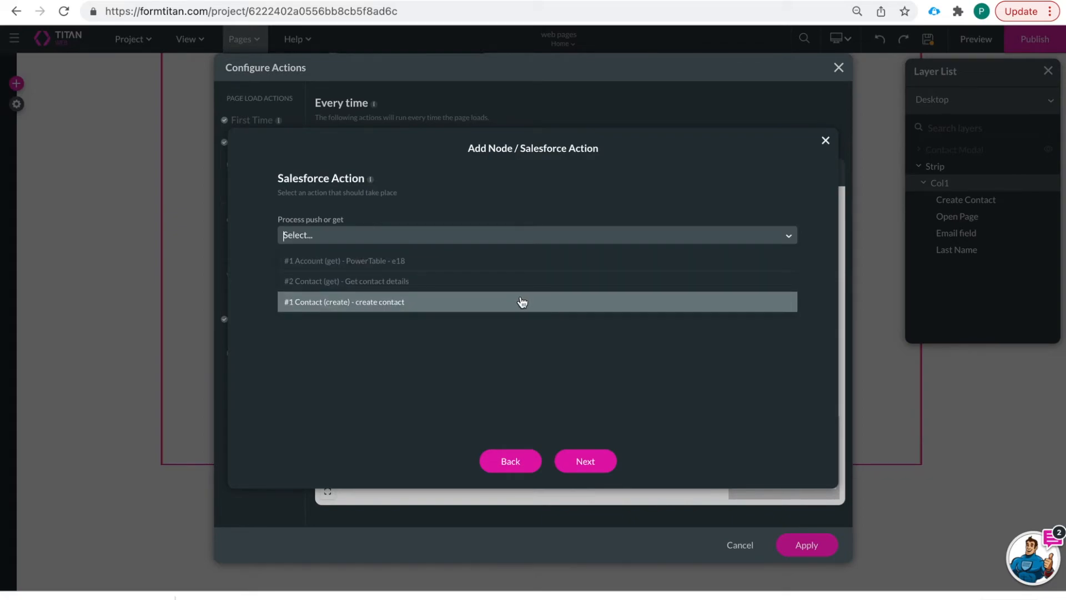
left_click(526, 283)
left_click(570, 468)
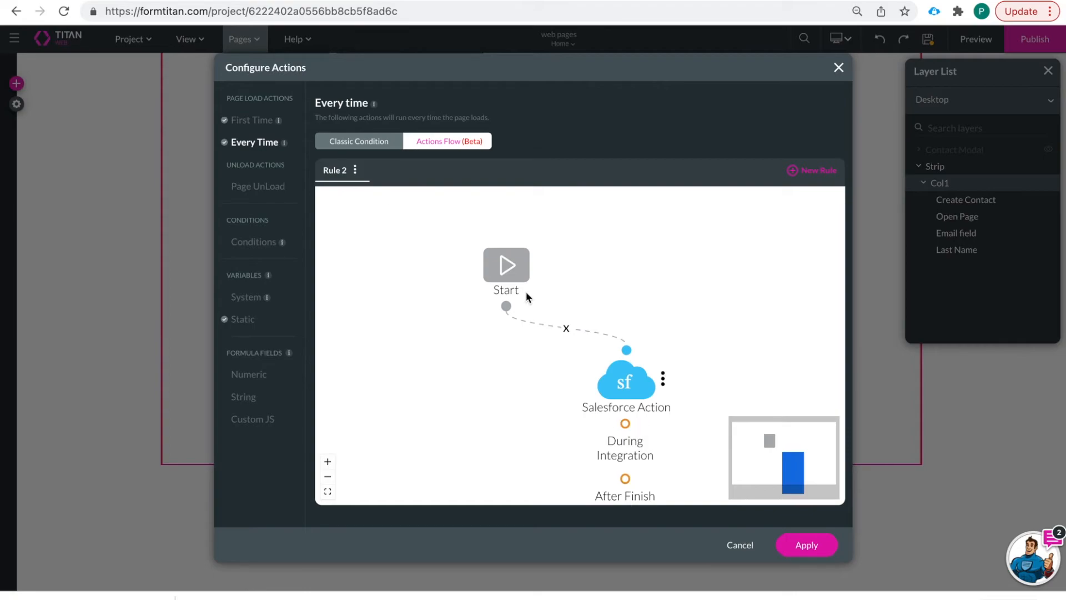
- Activate the Page UnLoad 'Are you sure?' confirmation and open its onMessageShow action settings
left_click(243, 123)
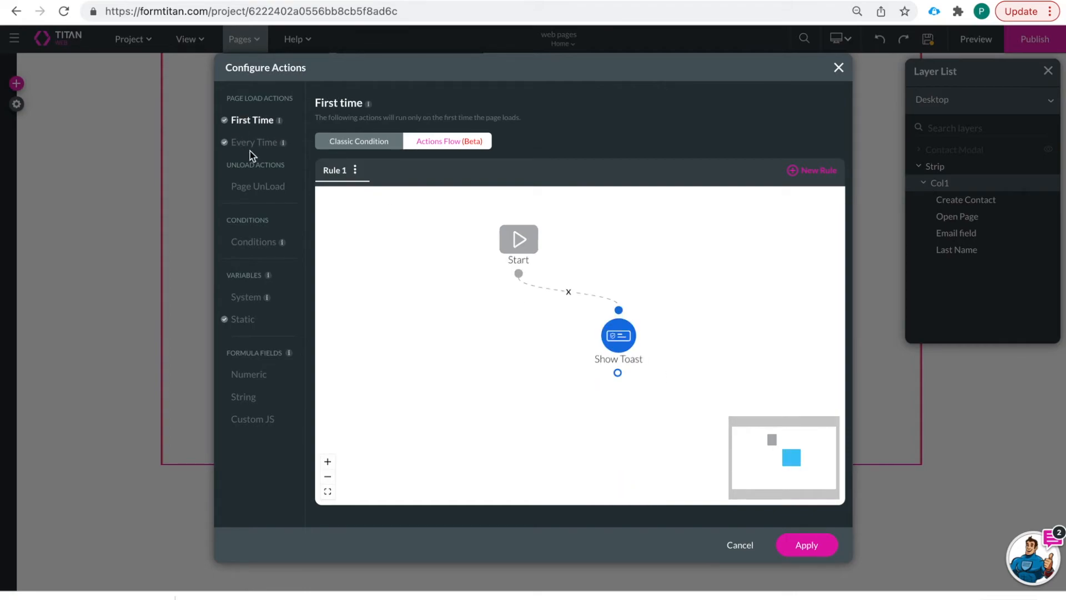
left_click(251, 144)
left_click(253, 187)
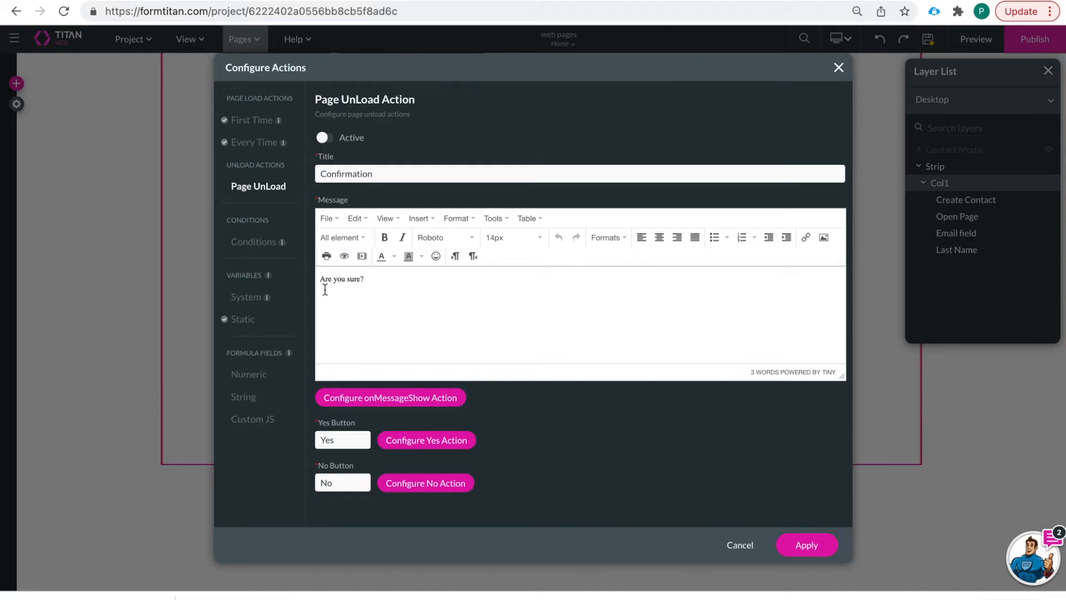
left_click(326, 139)
left_click(398, 398)
left_click(453, 400)
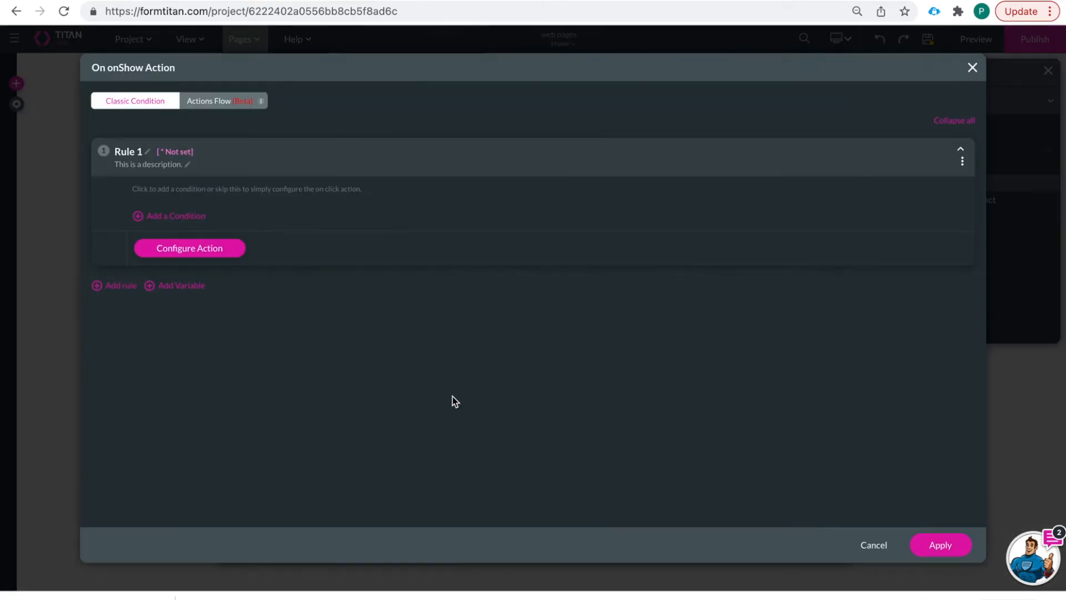
- Build an on-show Actions Flow with a '#1 Contact (create)' Salesforce node from Start, and apply it
left_click(220, 103)
left_click(199, 222)
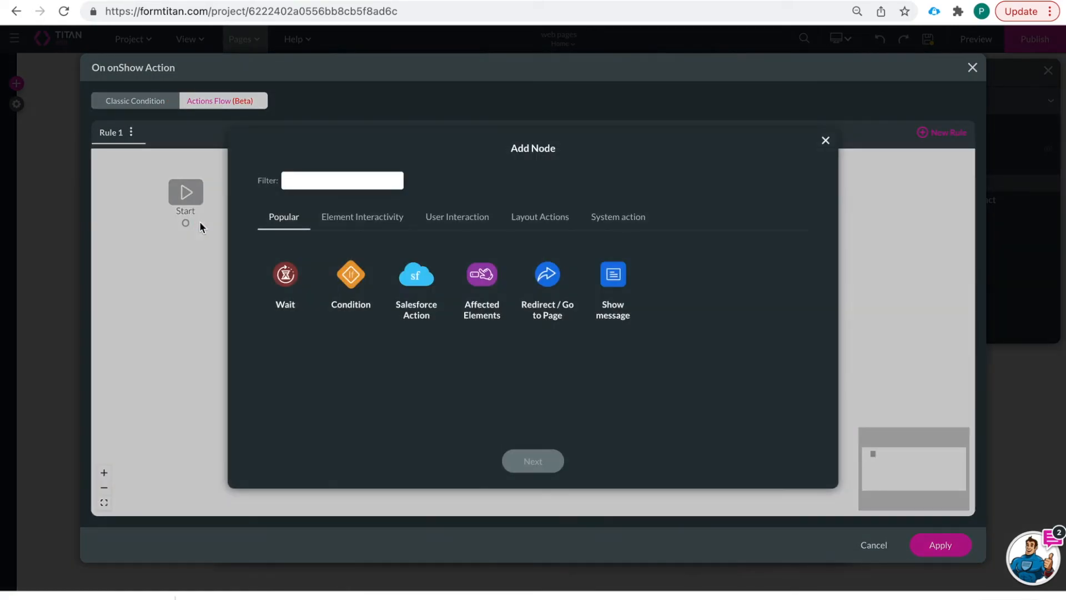
left_click(417, 294)
left_click(533, 461)
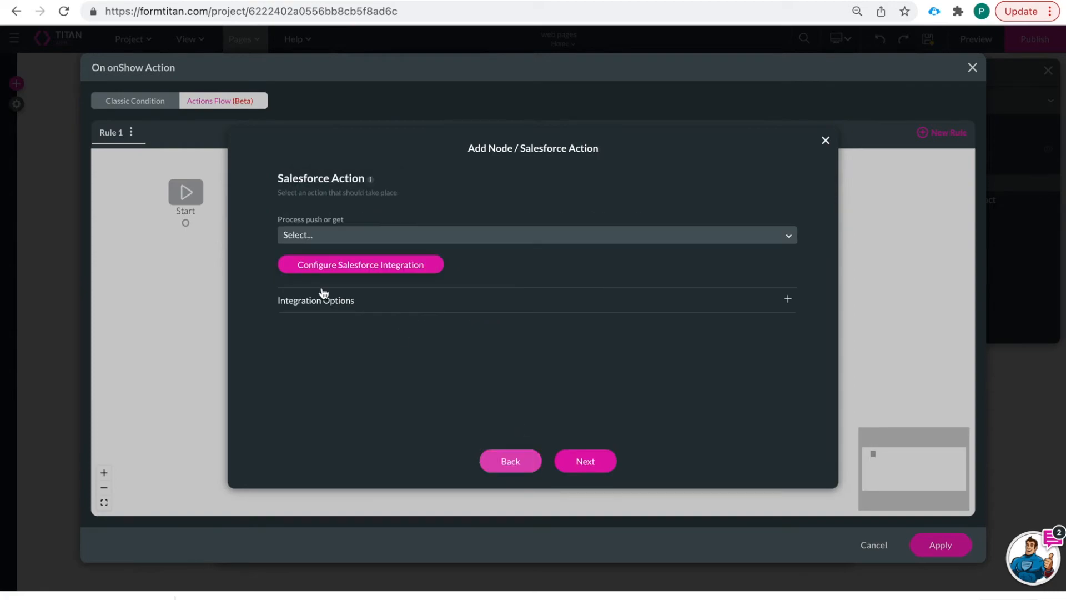
left_click(428, 241)
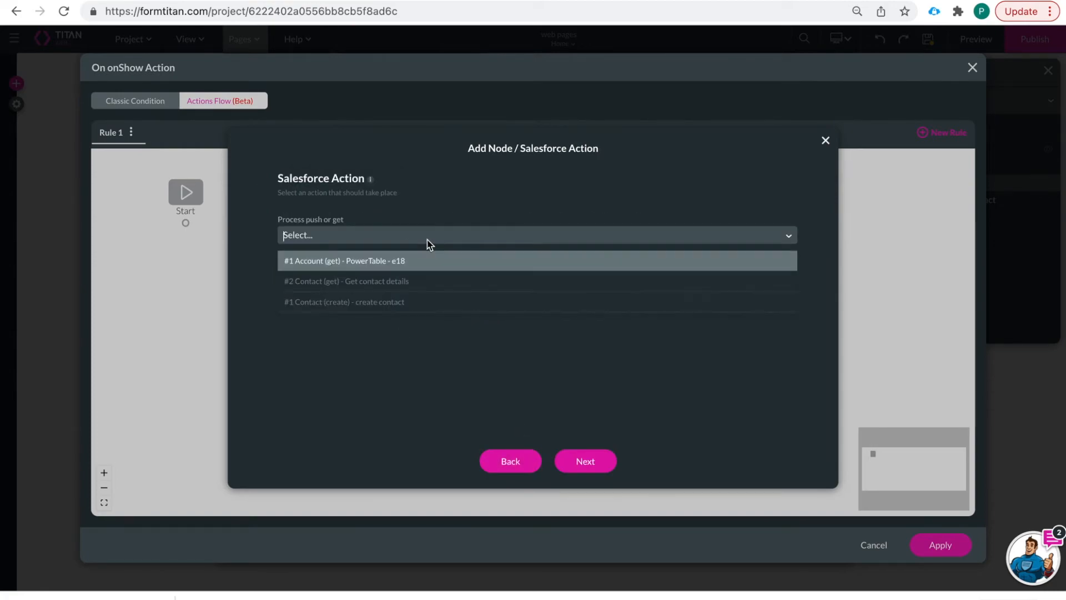
left_click(457, 302)
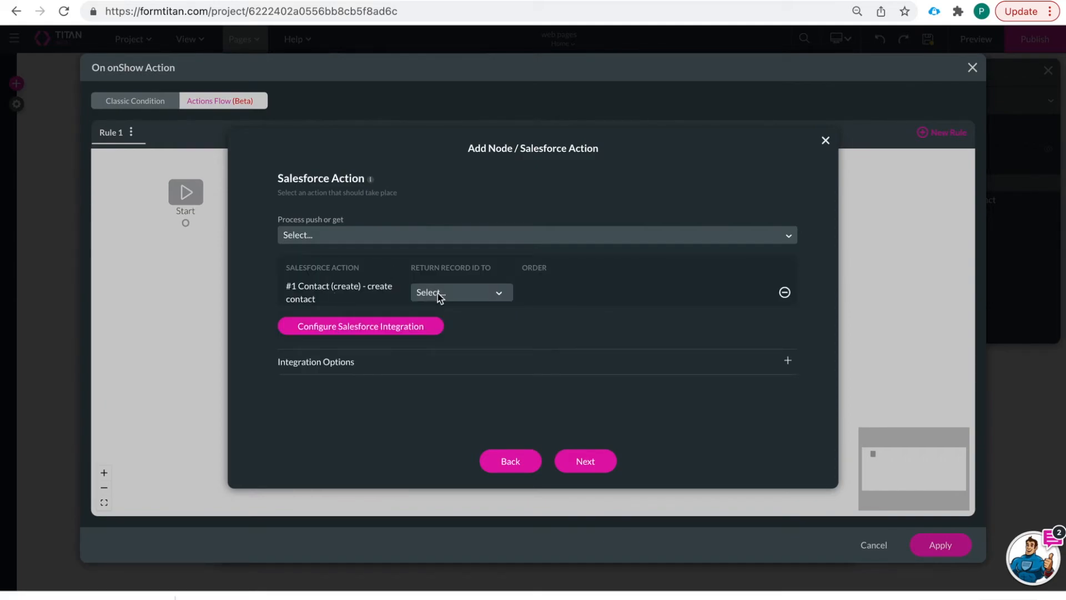
left_click(601, 467)
left_click(576, 468)
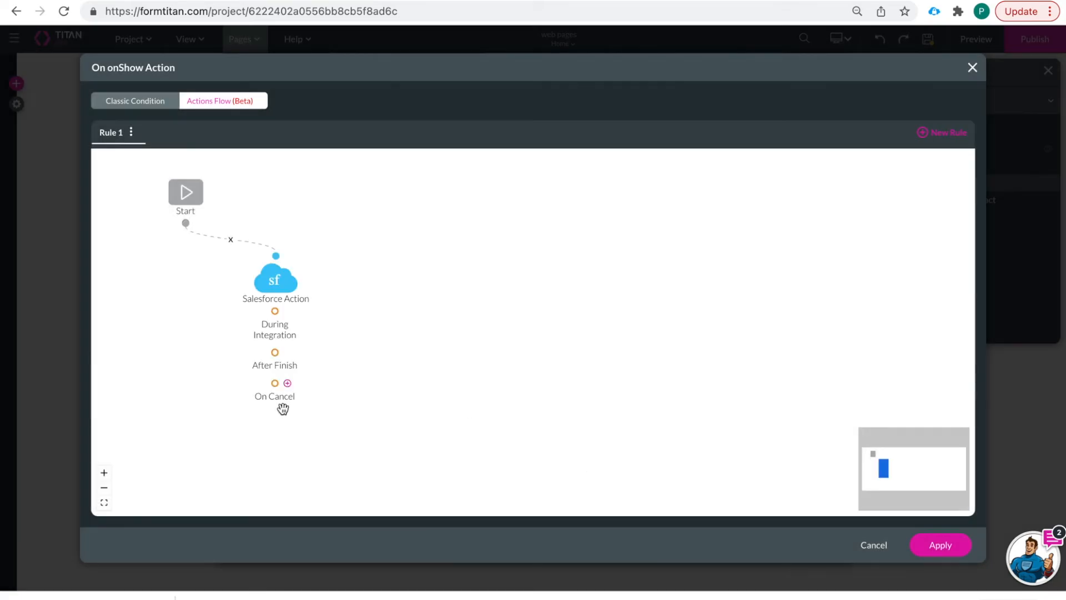
left_click(936, 545)
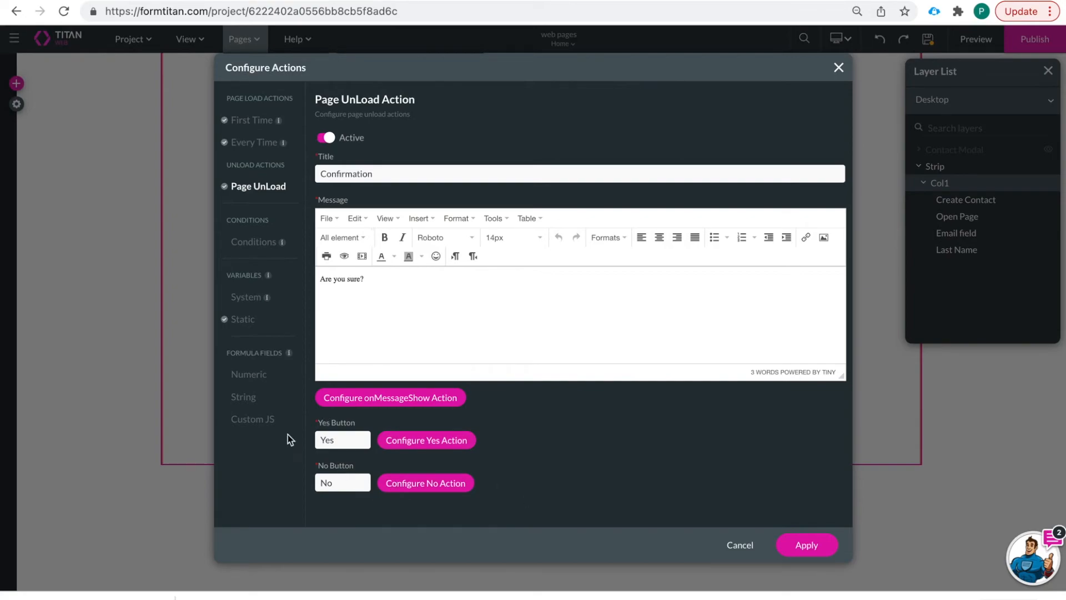
- Relabel the unload buttons Yes to 'Save Contact' and No to 'leave', then apply the page actions
left_click(340, 439)
left_click_drag(339, 439, 308, 444)
type("Save Contact")
left_click_drag(356, 484, 285, 482)
type("leave")
left_click(801, 540)
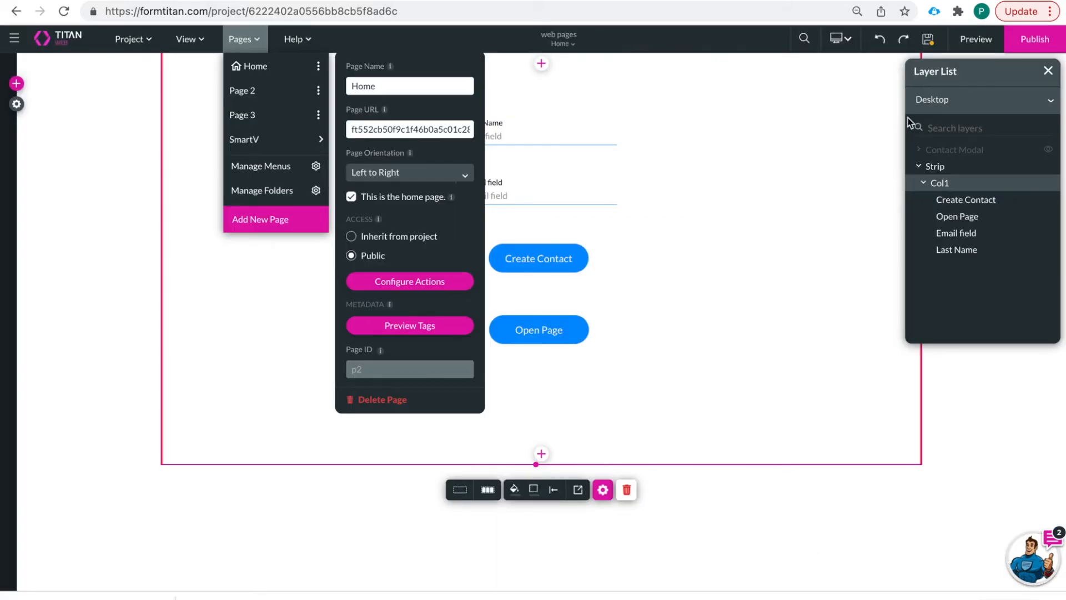
- Close the page settings and Pages list, then preview the Home page
left_click(930, 45)
left_click(930, 43)
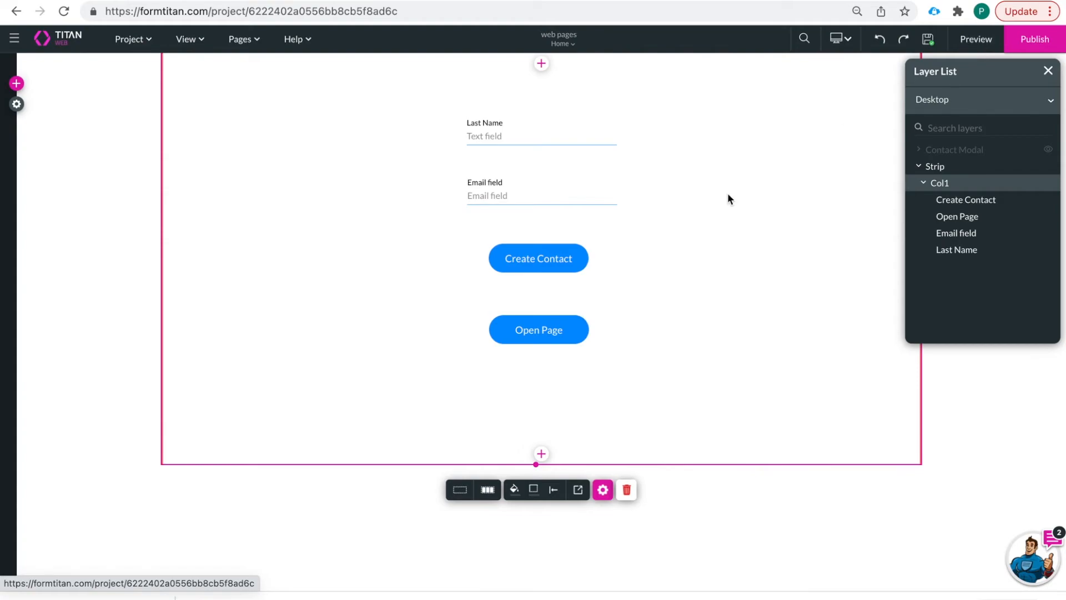
left_click(552, 267)
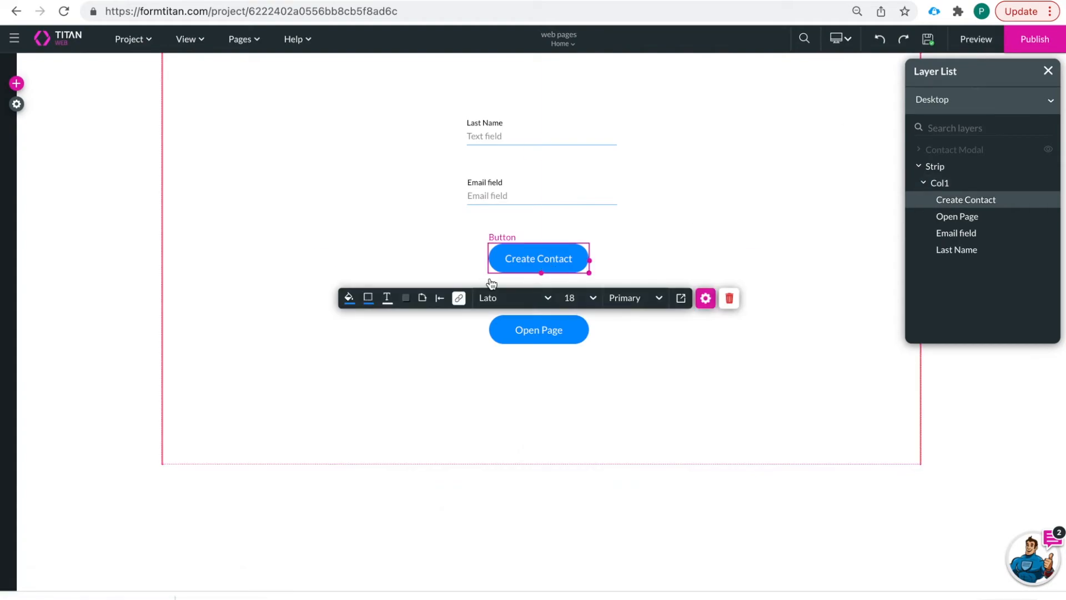
left_click(732, 235)
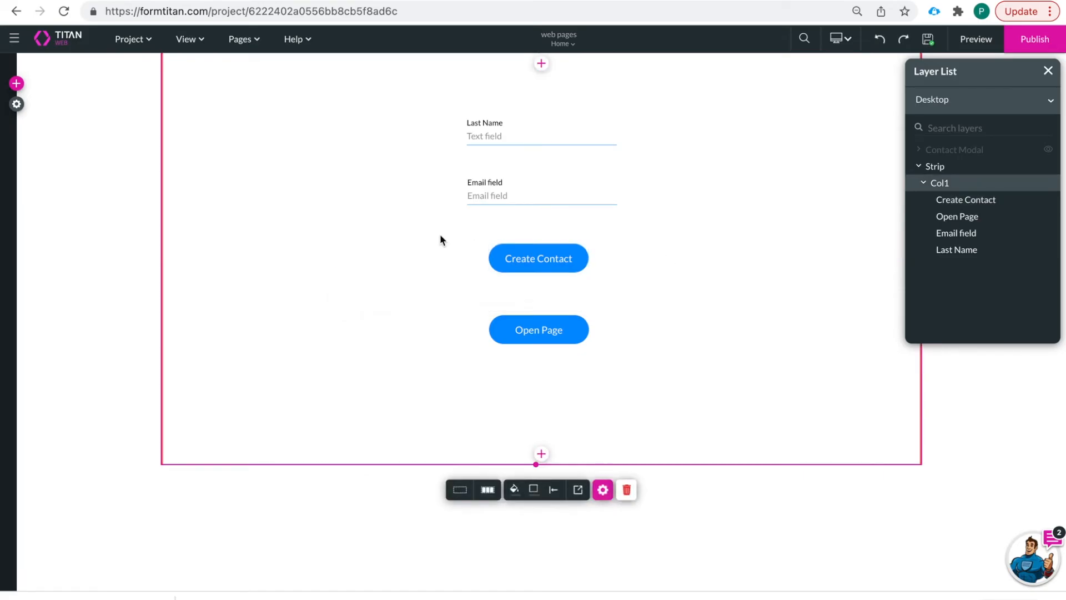
left_click(975, 40)
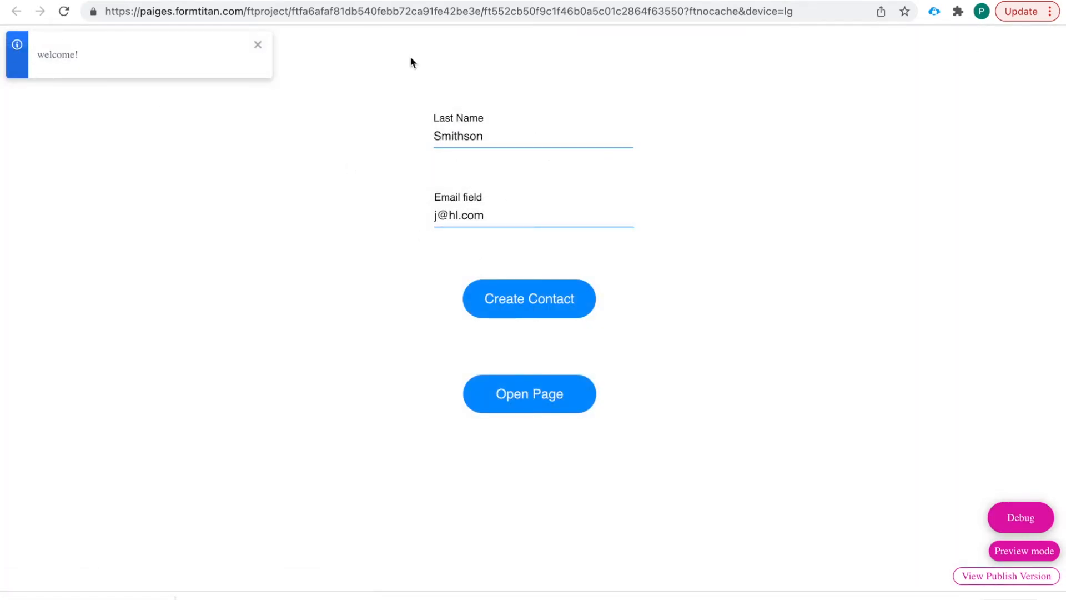
- Replace the pre-filled last name with a new surname and change the e-mail's domain
left_click(492, 136)
key("BackSpace")
key("BackSpace")
key("BackSpace")
key("BackSpace")
key("BackSpace")
key("BackSpace")
key("BackSpace")
key("BackSpace")
type("Peery")
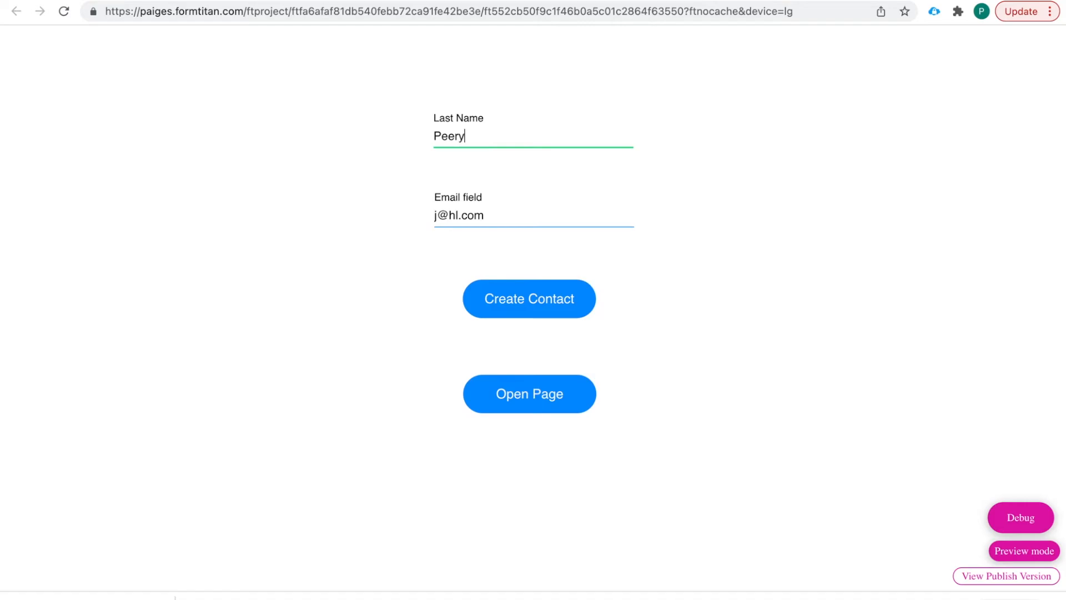
left_click(511, 210)
left_click(395, 201)
left_click_drag(500, 212, 444, 211)
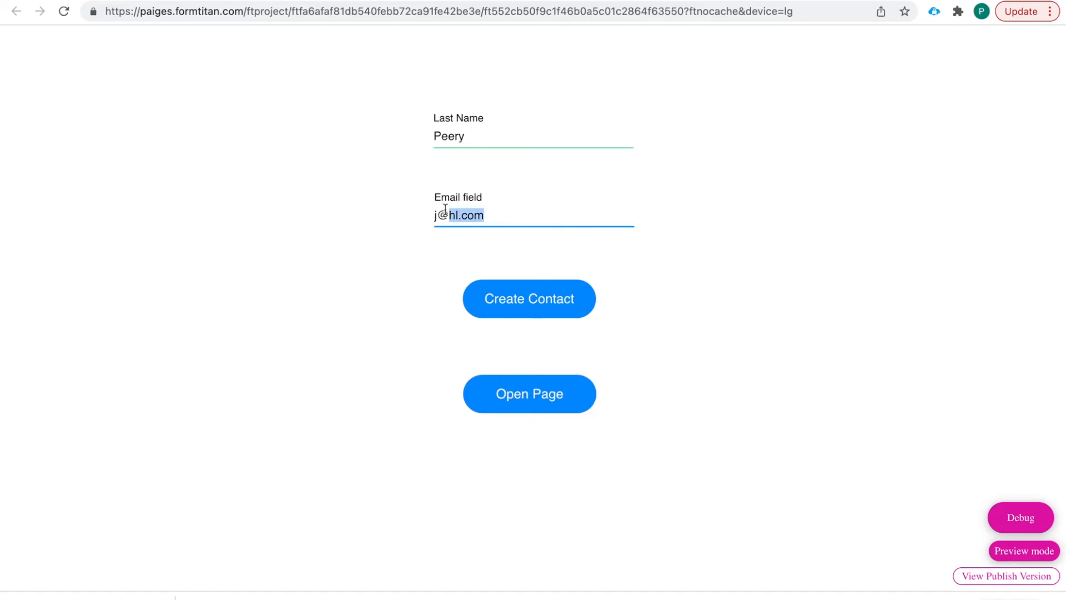
type("pe")
key("BackSpace")
key("BackSpace")
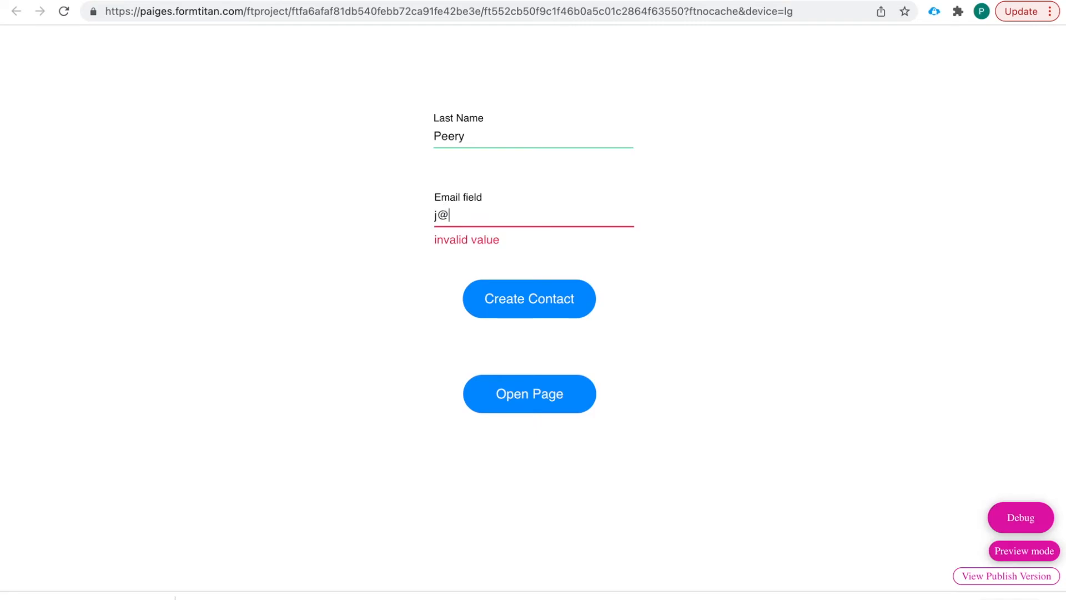
type("peery.com")
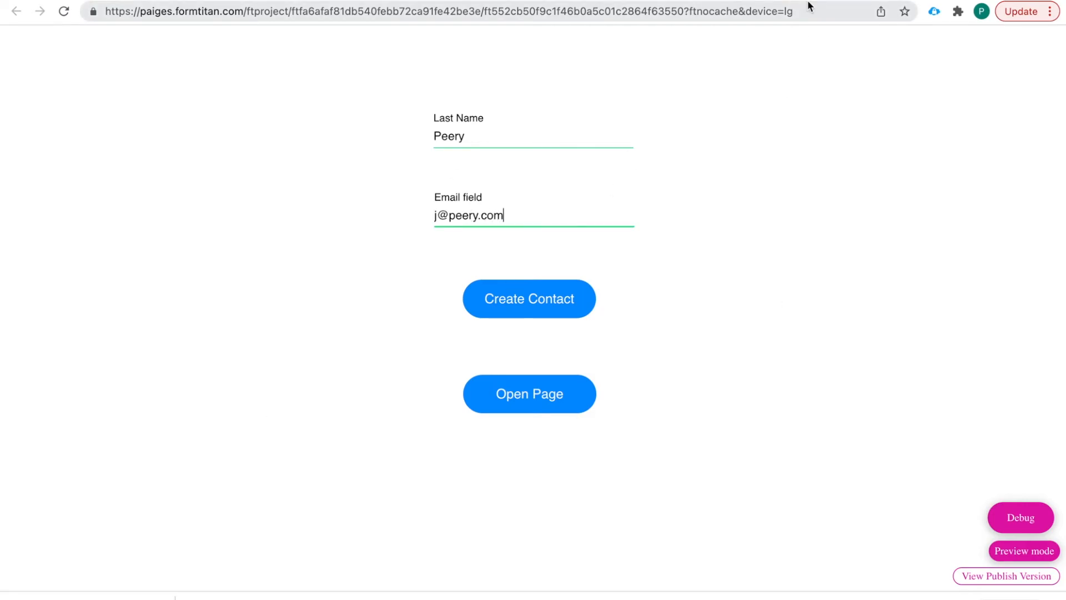
- Close the preview to trigger the unload prompt, cancel the browser warning, and dismiss the Confirmation modal
left_click(788, 0)
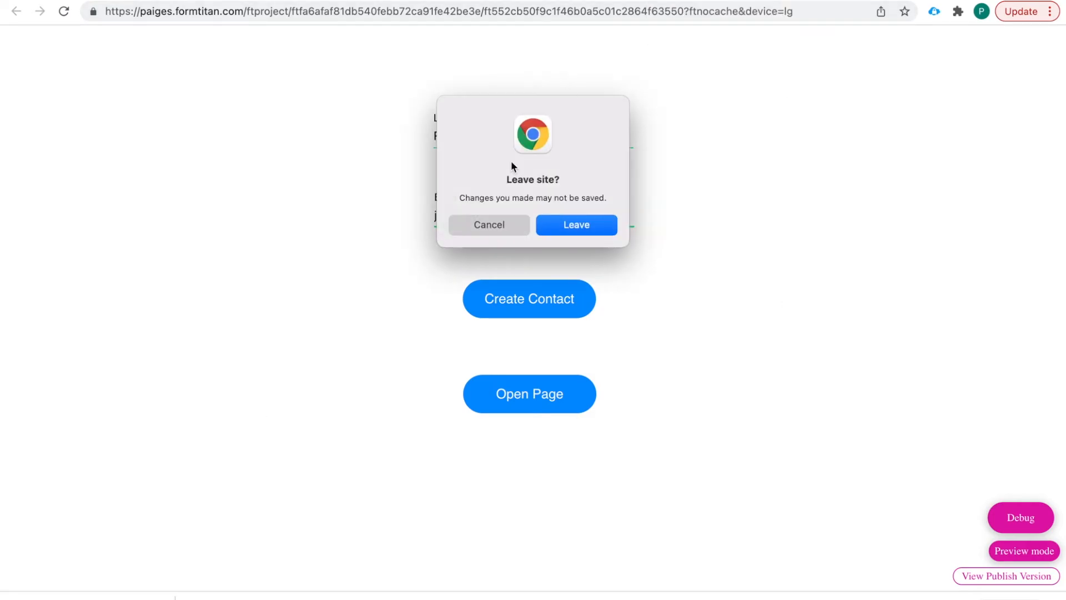
left_click(498, 229)
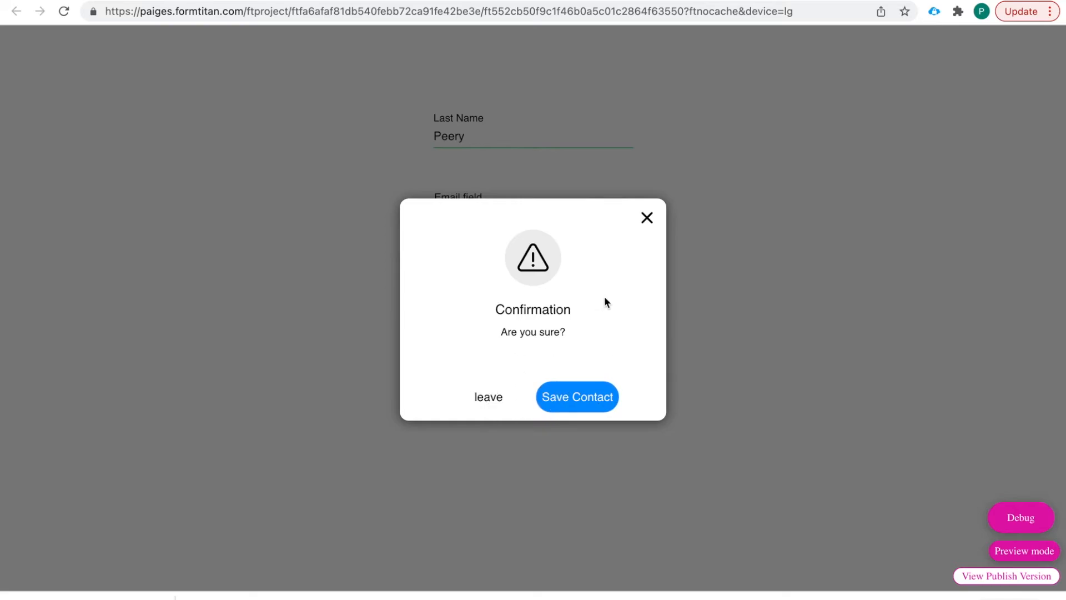
left_click(646, 220)
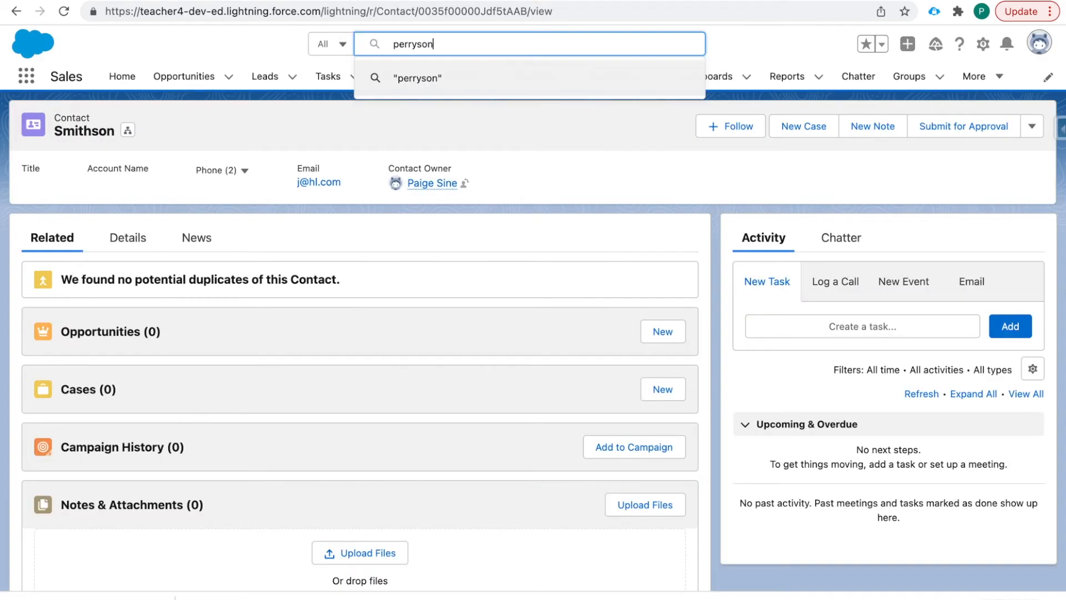
- Search Salesforce for the new contact by last name, open it, then return to the editor's next slide
left_click(475, 57)
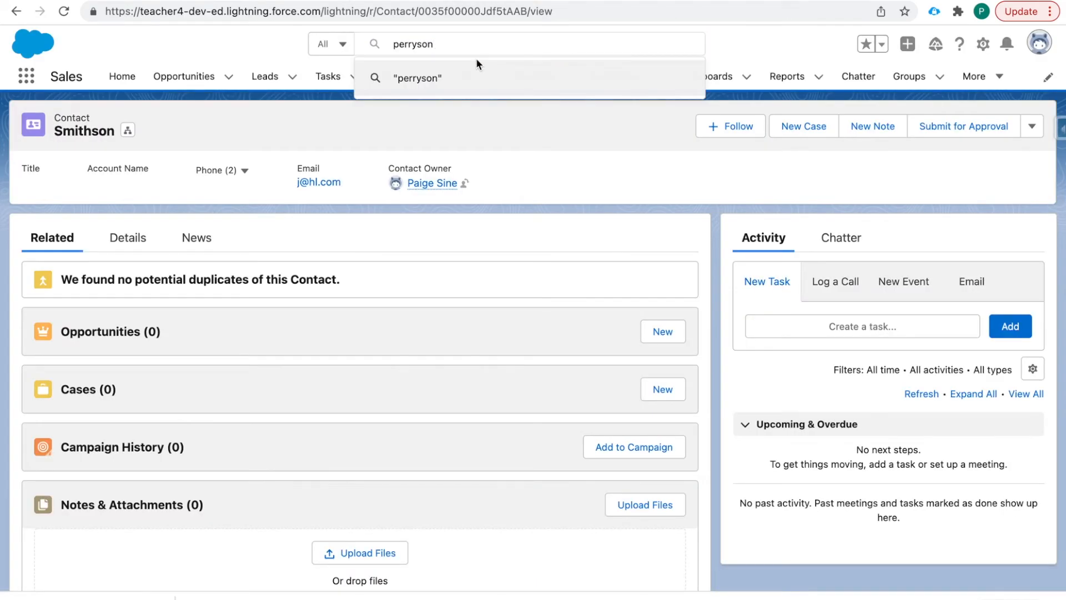
double_click(449, 46)
key("BackSpace")
type("pee")
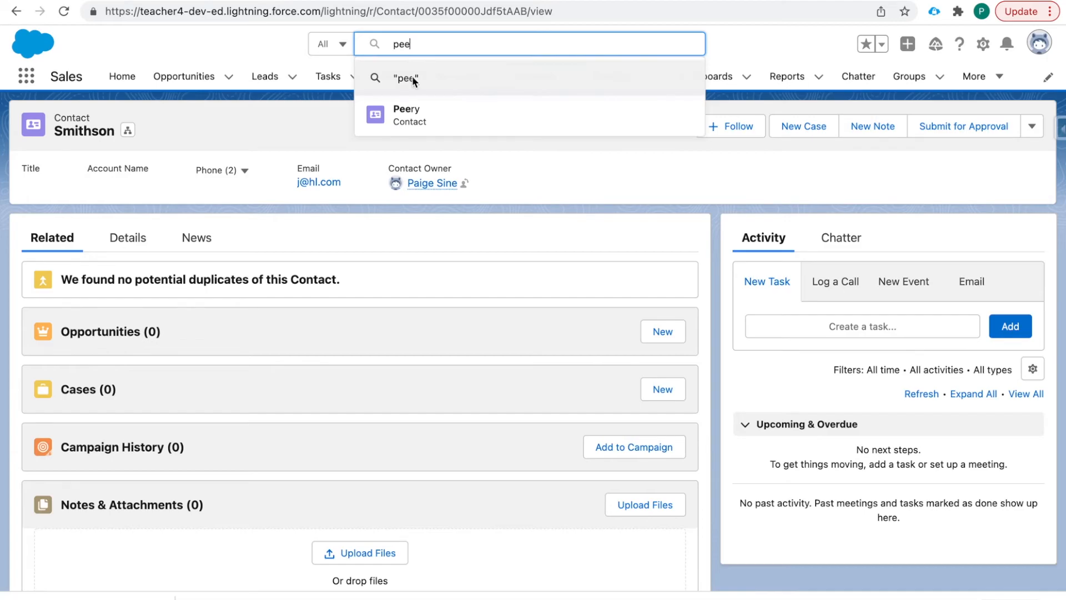
left_click(418, 117)
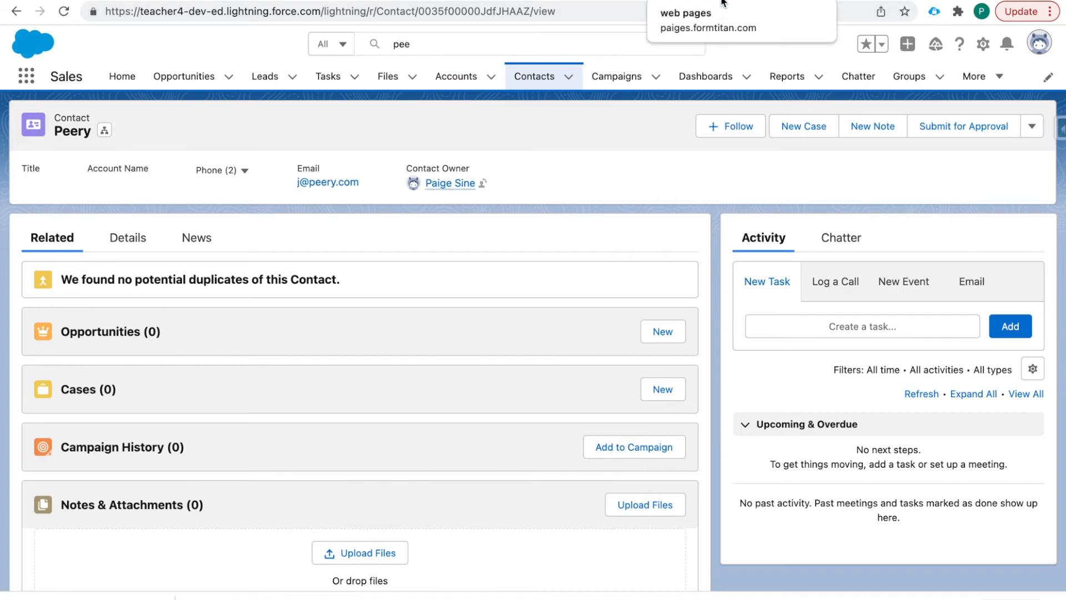
left_click(723, 2)
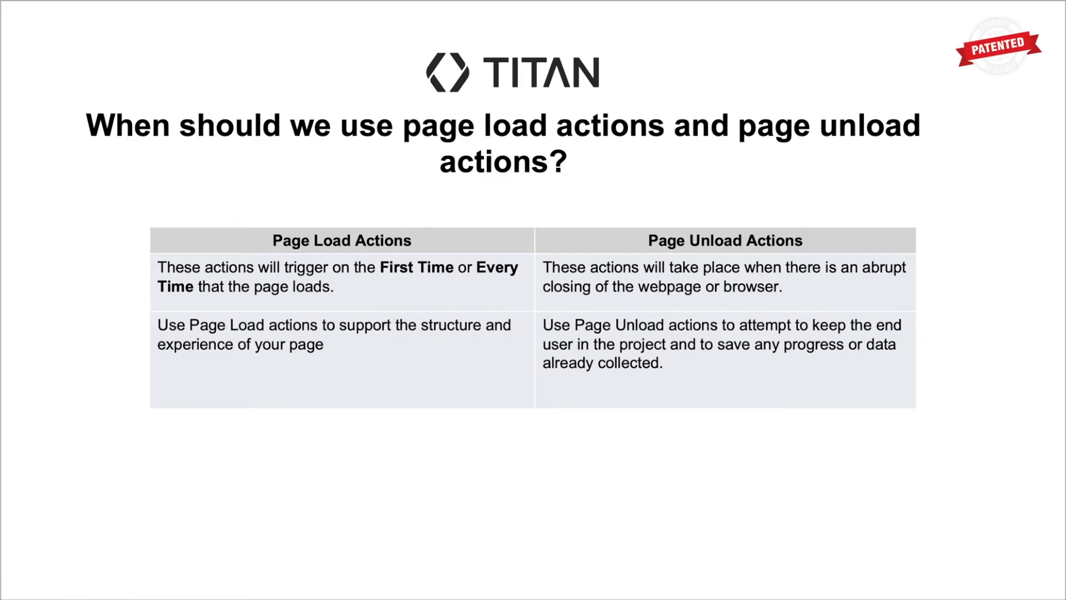
key("Right")
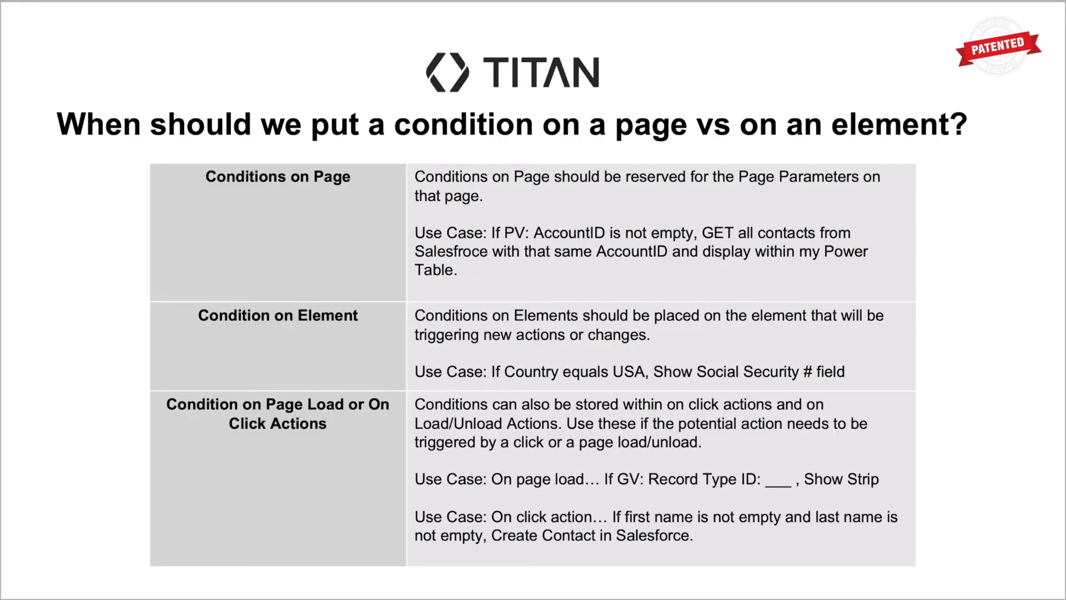
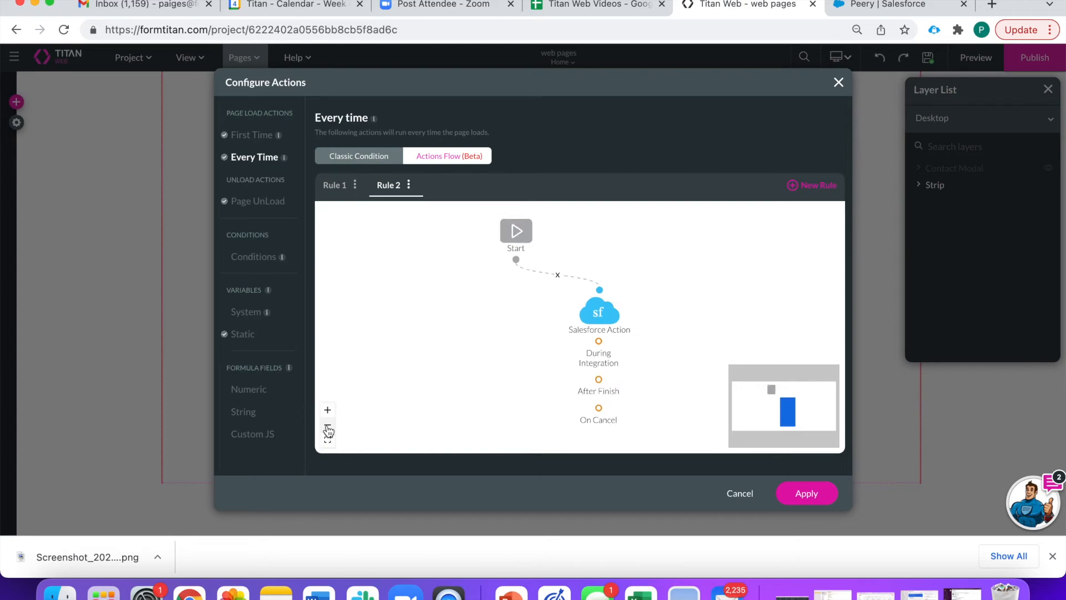
- Drag the Salesforce Action node to the right of Start in Rule 2's flow
left_click_drag(600, 308, 638, 328)
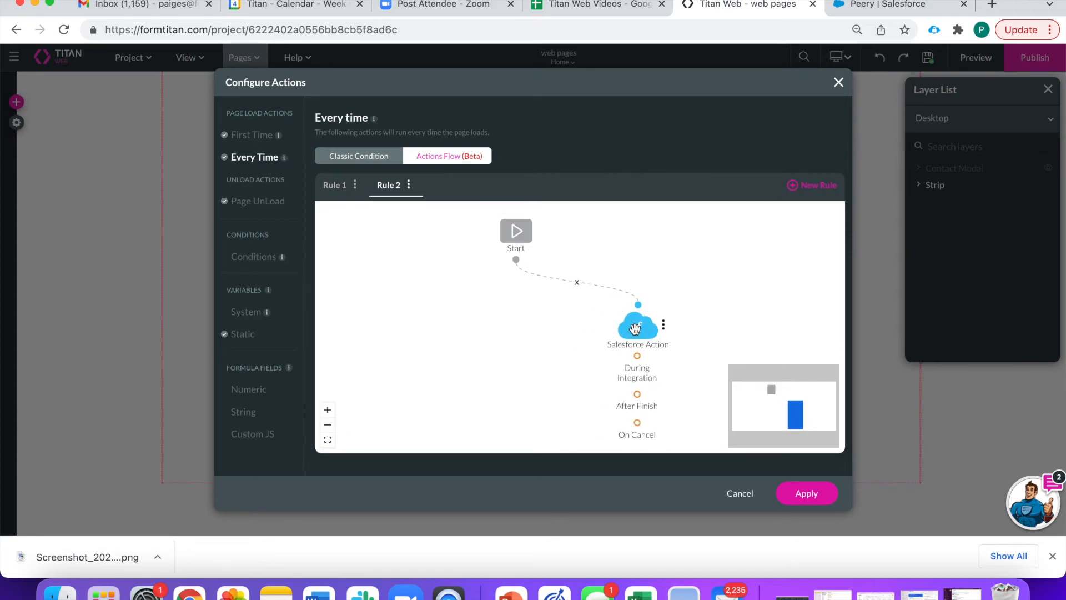
- Disconnect Start from the Salesforce Action and add a Condition node after Start
left_click(576, 284)
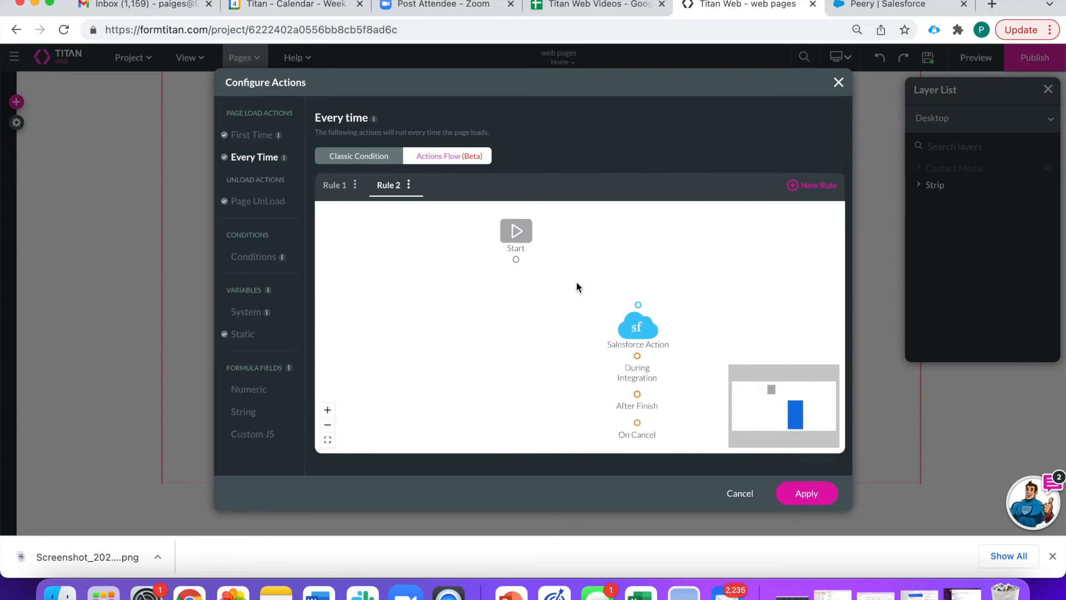
left_click(528, 260)
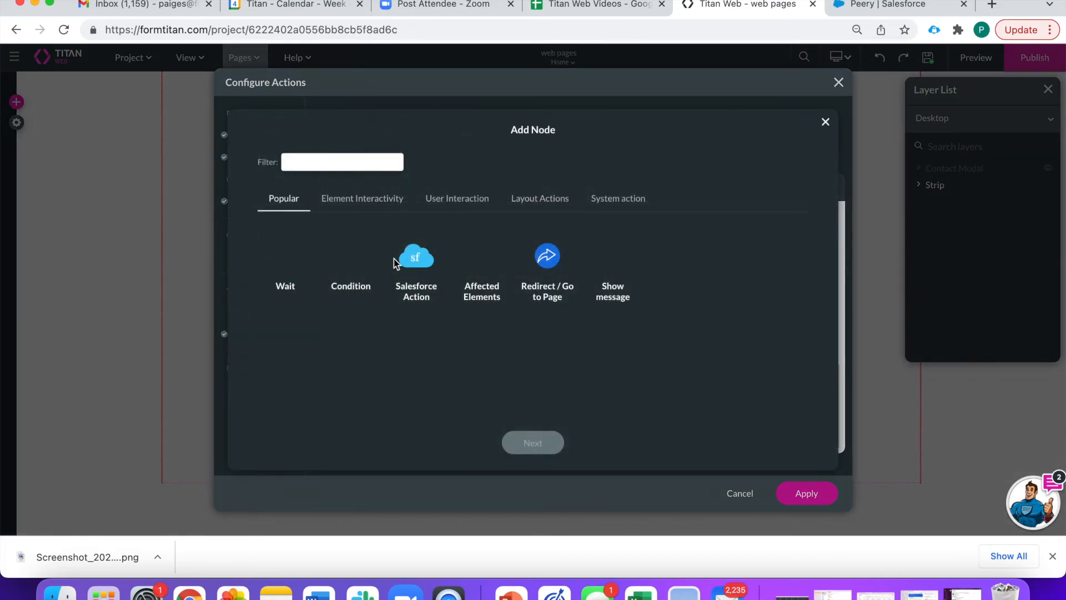
left_click(350, 262)
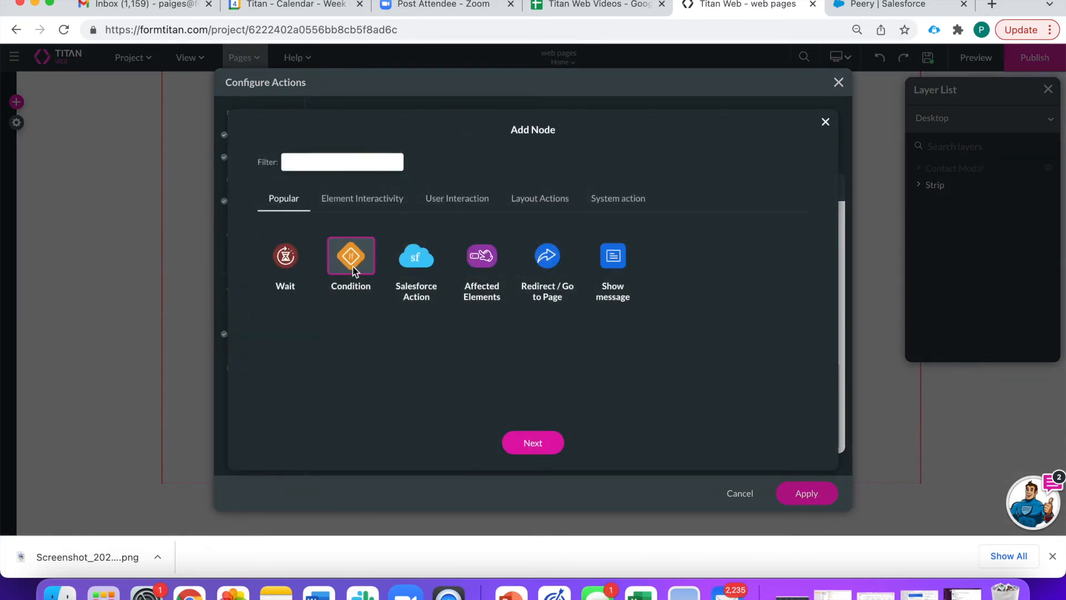
left_click(534, 441)
- Make the condition test homepagecontactid Is not empty, with Then linked to Salesforce Action
left_click(401, 227)
scroll(410, 335, "down", 2)
left_click(444, 349)
left_click(510, 227)
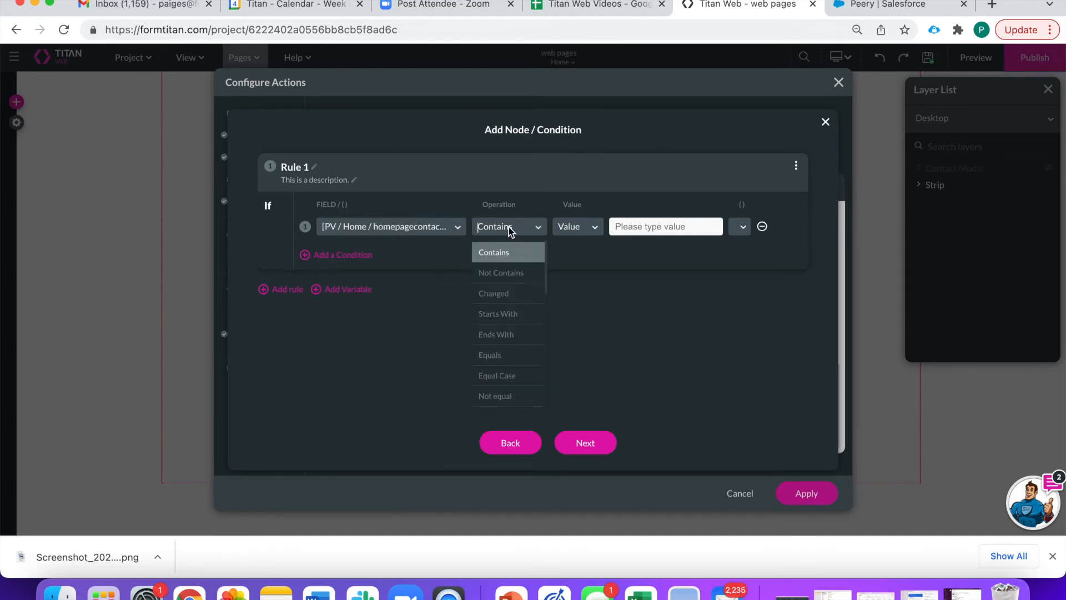
scroll(498, 351, "down", 5)
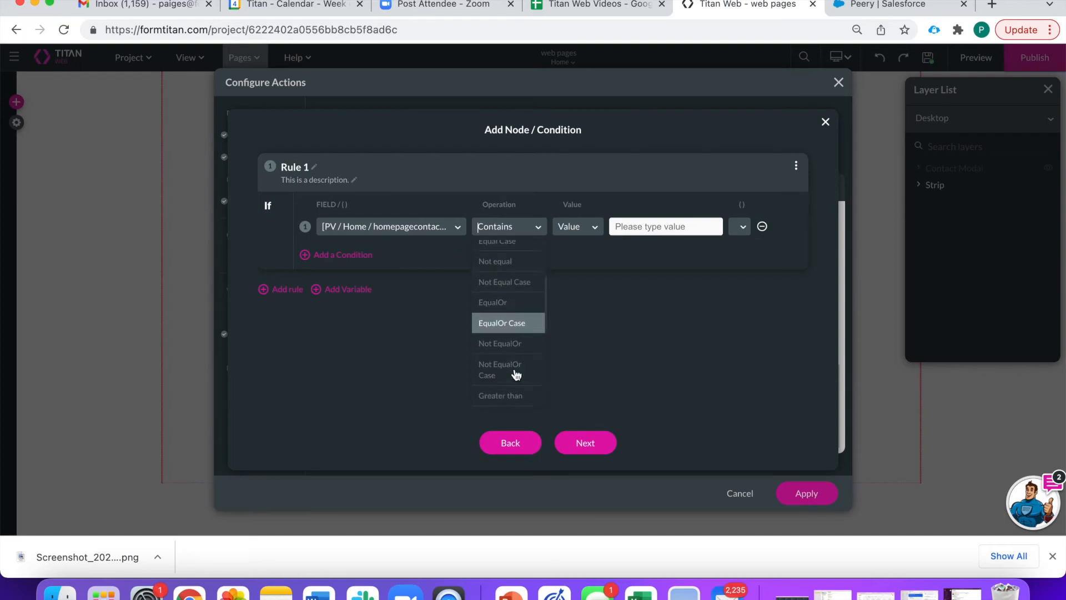
scroll(516, 374, "down", 4)
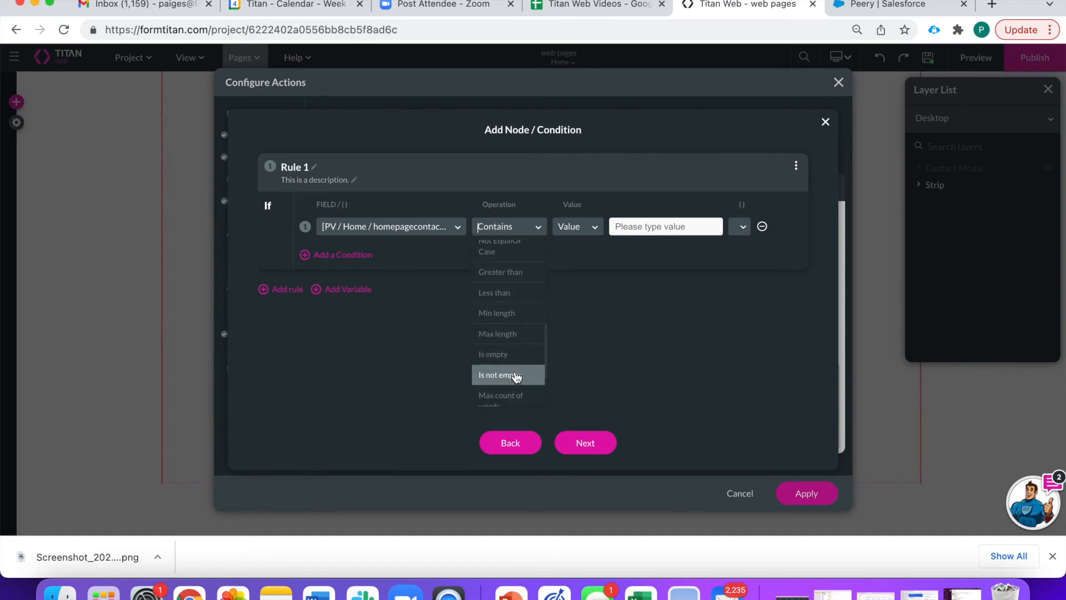
left_click(516, 376)
left_click(590, 447)
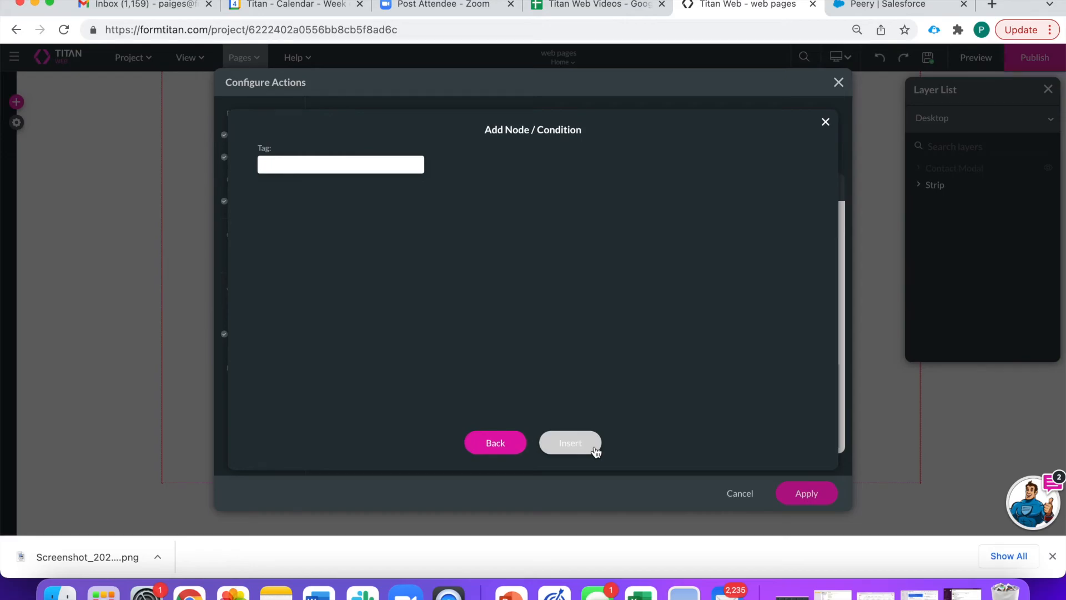
left_click(596, 451)
left_click_drag(594, 322, 519, 323)
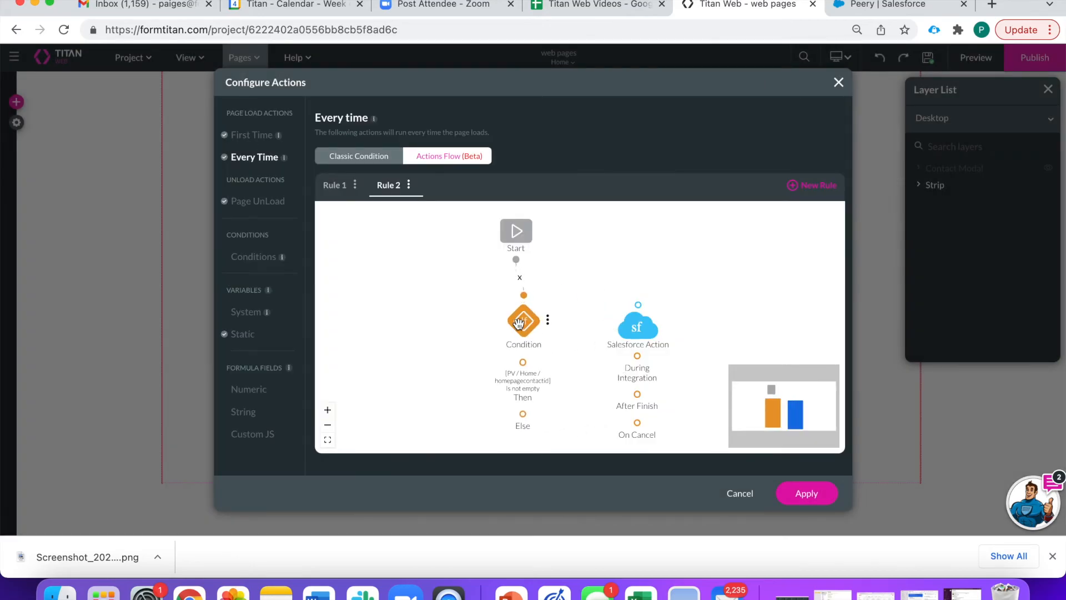
left_click_drag(522, 361, 686, 353)
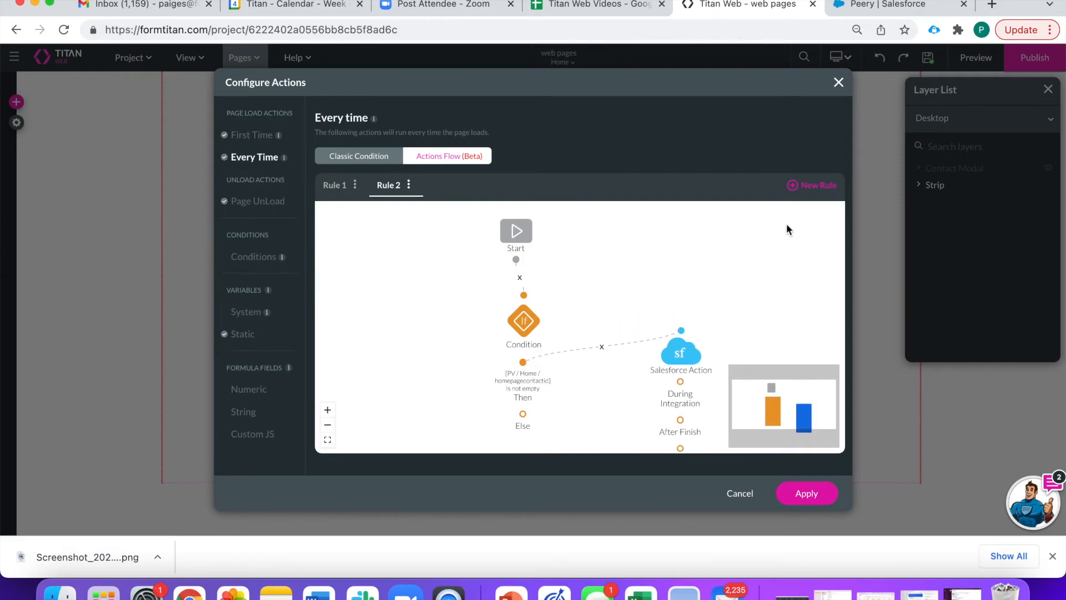
- Add a 'No Contact Found' Show message on the Else branch and apply the changes
left_click_drag(616, 391, 631, 291)
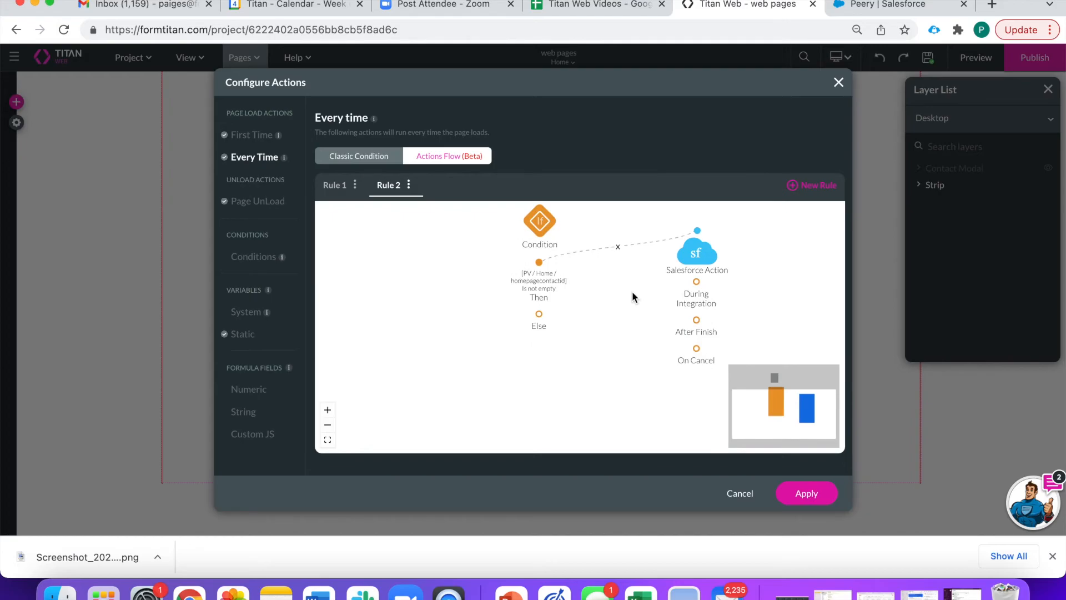
left_click_drag(539, 314, 553, 312)
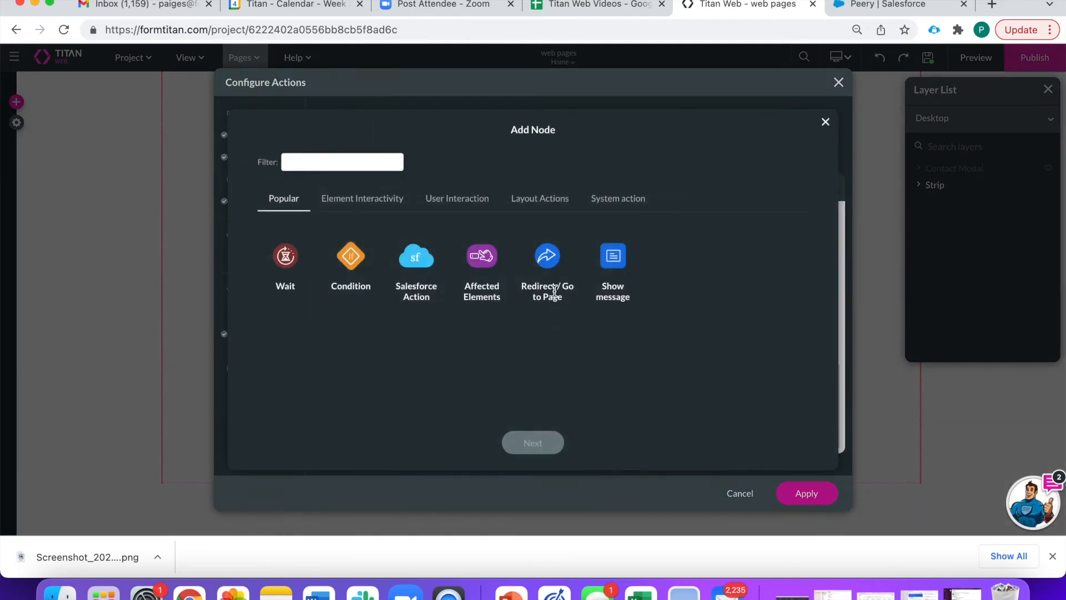
left_click(619, 259)
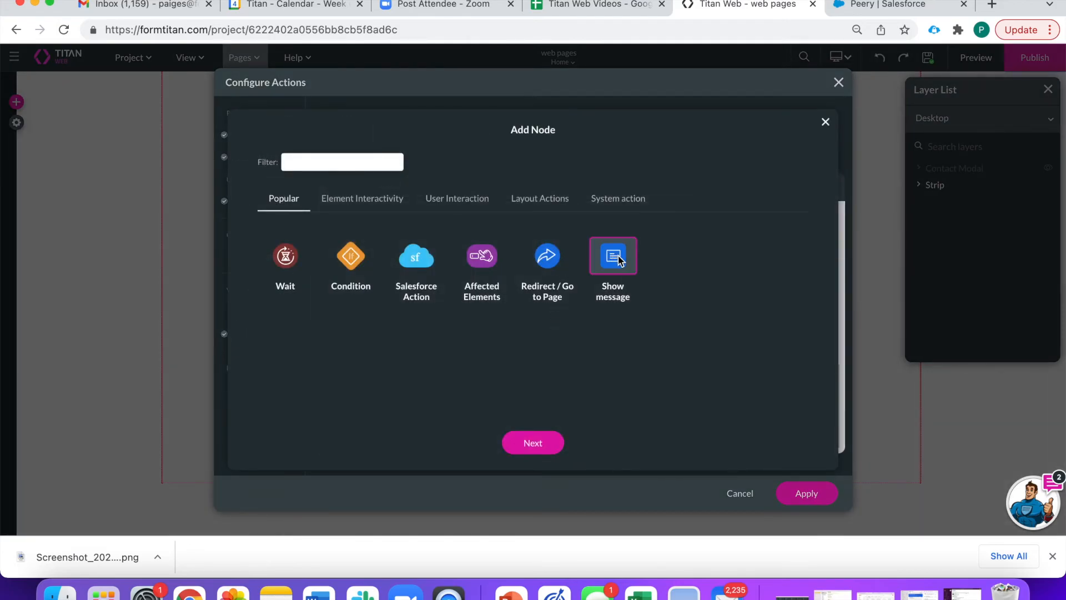
left_click(534, 432)
left_click(454, 342)
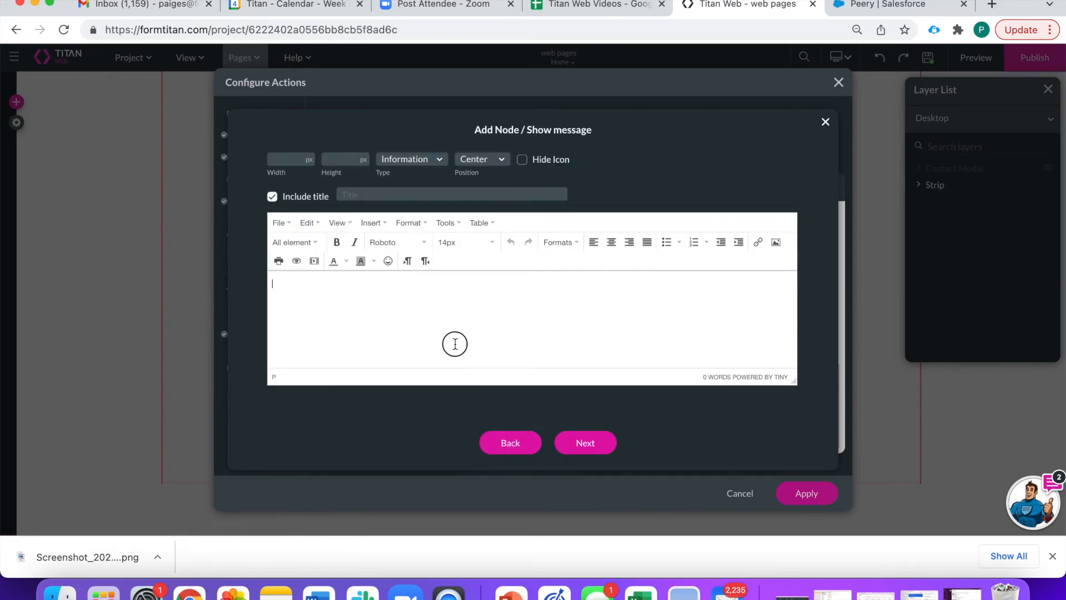
type("No Contact Found")
left_click(582, 444)
left_click(576, 453)
left_click_drag(609, 284, 629, 366)
left_click(811, 496)
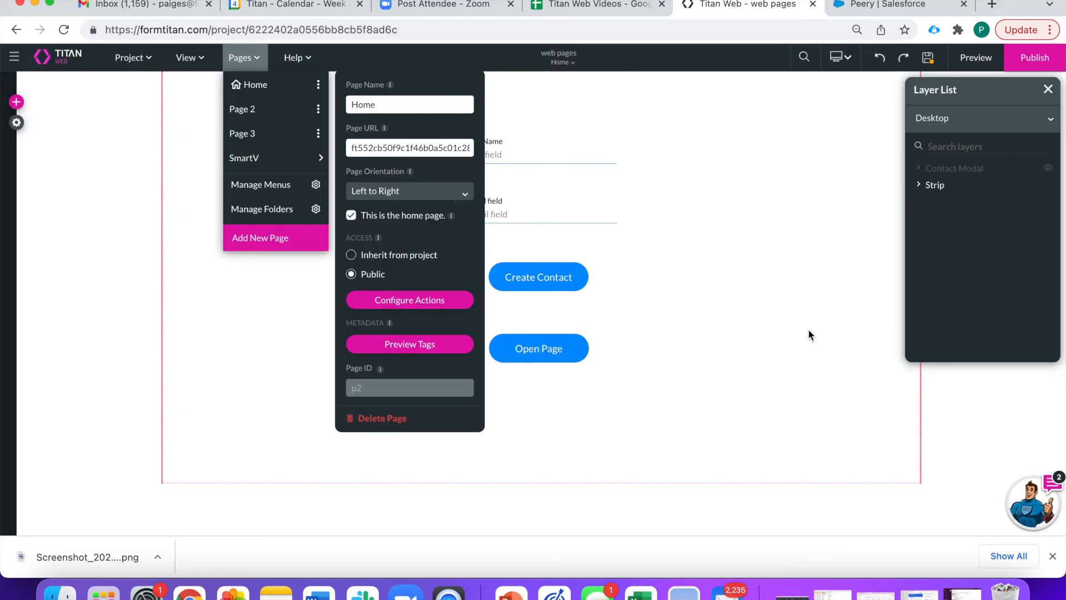
- Save the page and preview it, dismissing the No Contact Found message
left_click(930, 62)
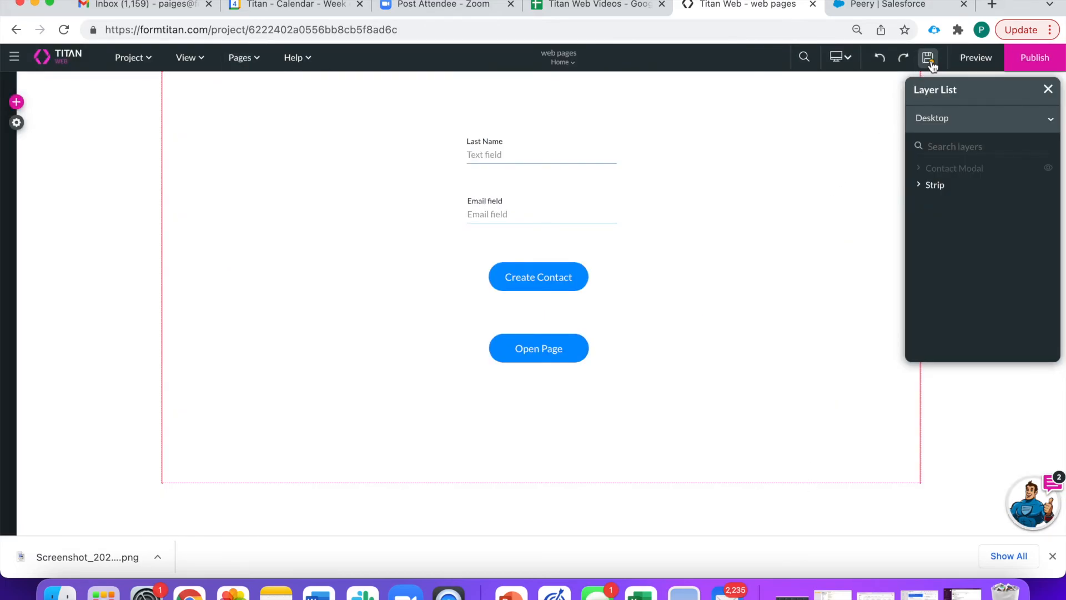
left_click(973, 62)
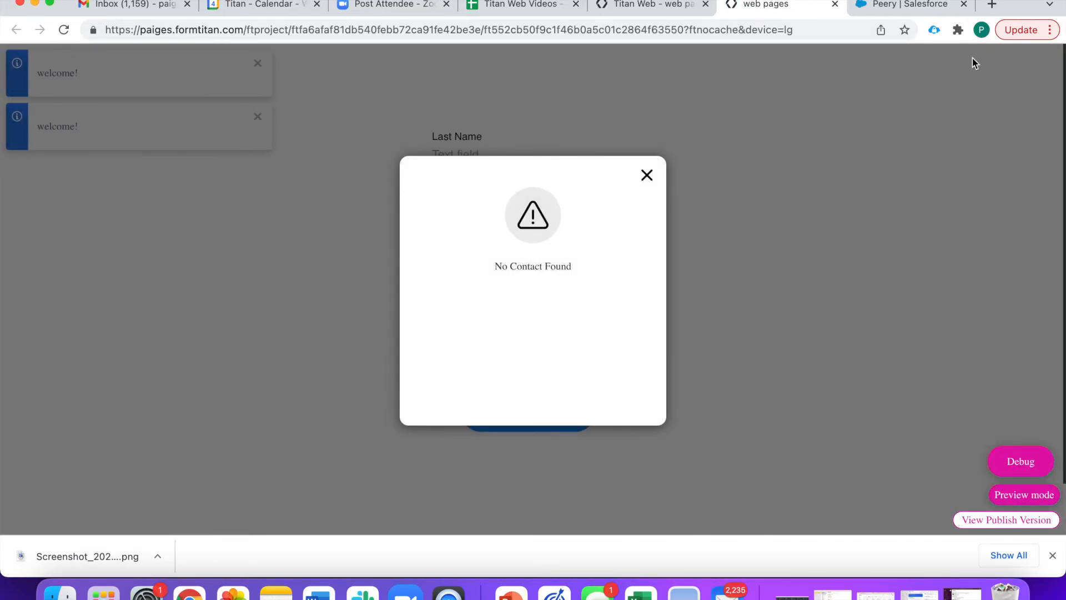
left_click(647, 176)
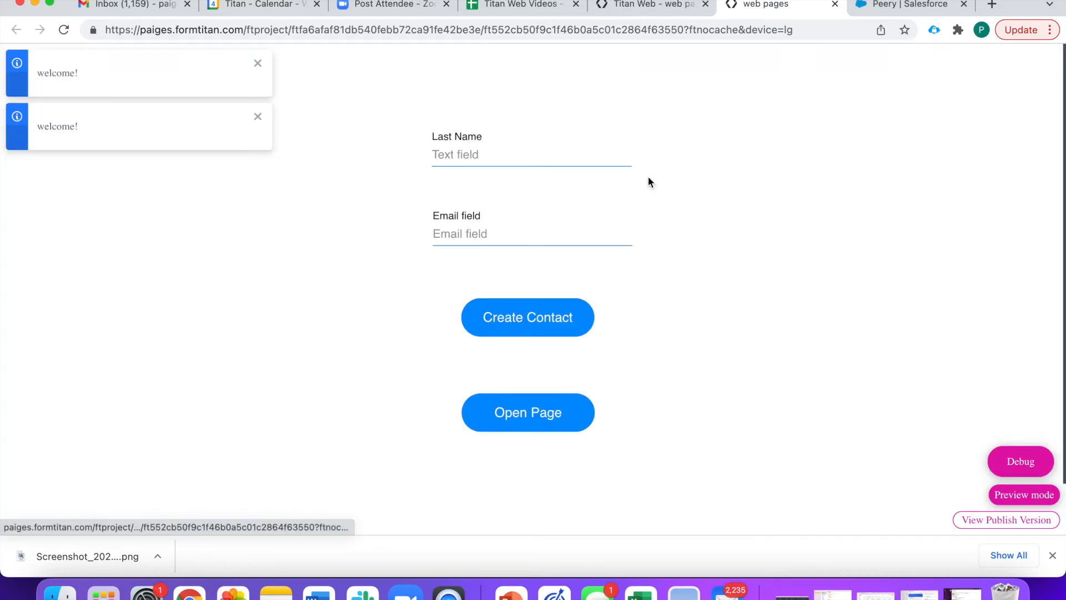
- Close the preview tab, dismissing the Confirmation message, and leave the preview
left_click(834, 4)
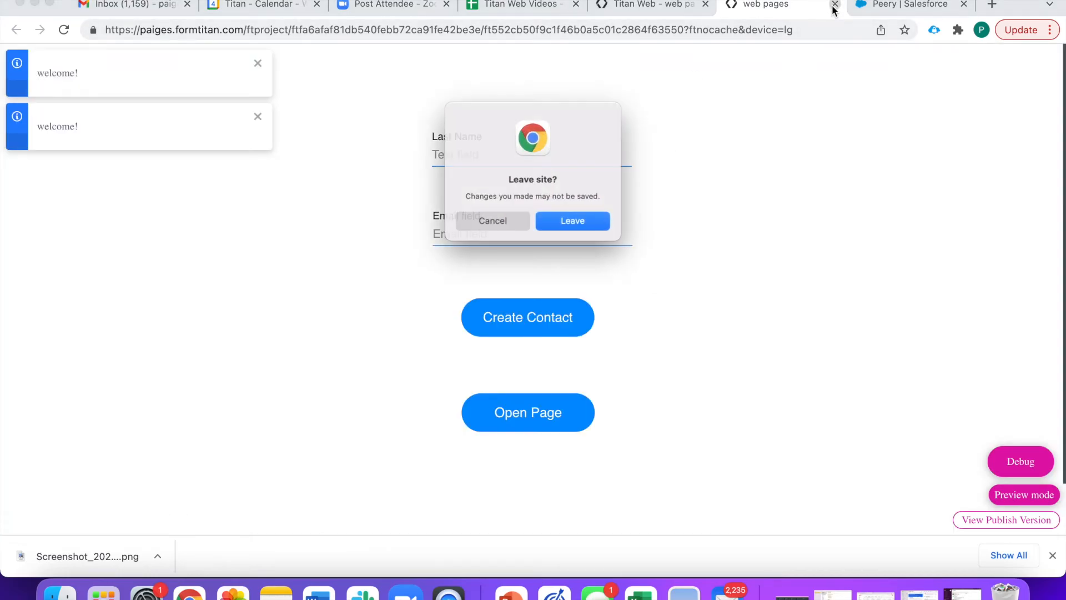
left_click(527, 225)
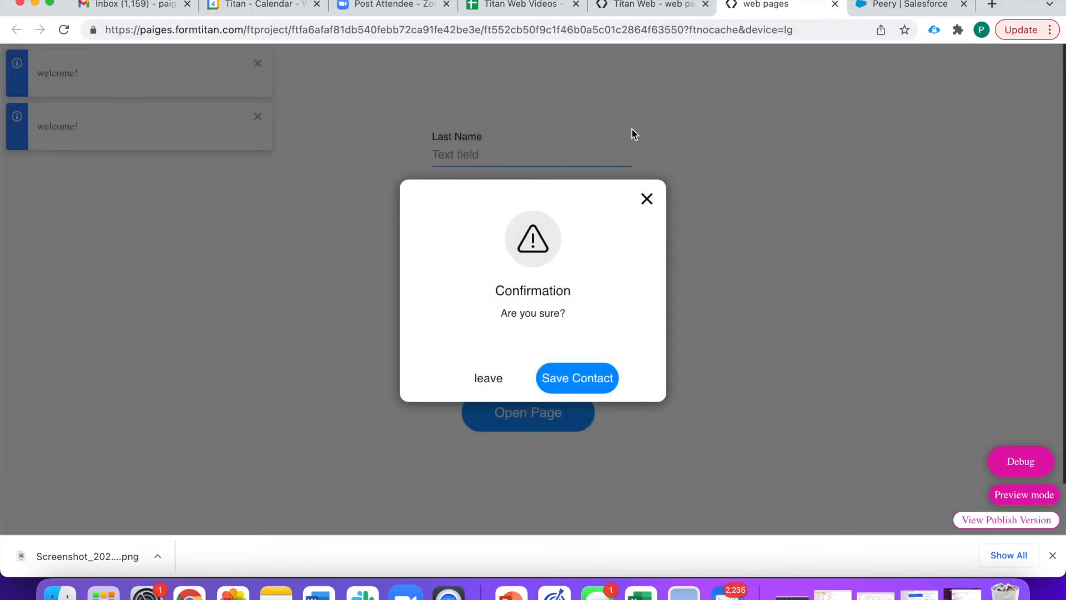
left_click(646, 199)
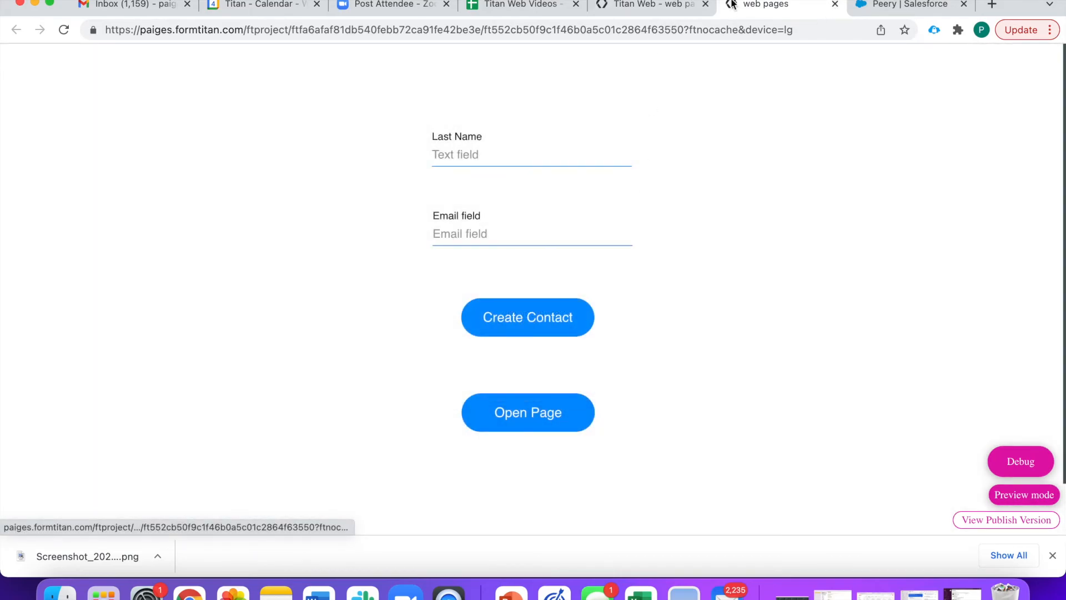
left_click(834, 4)
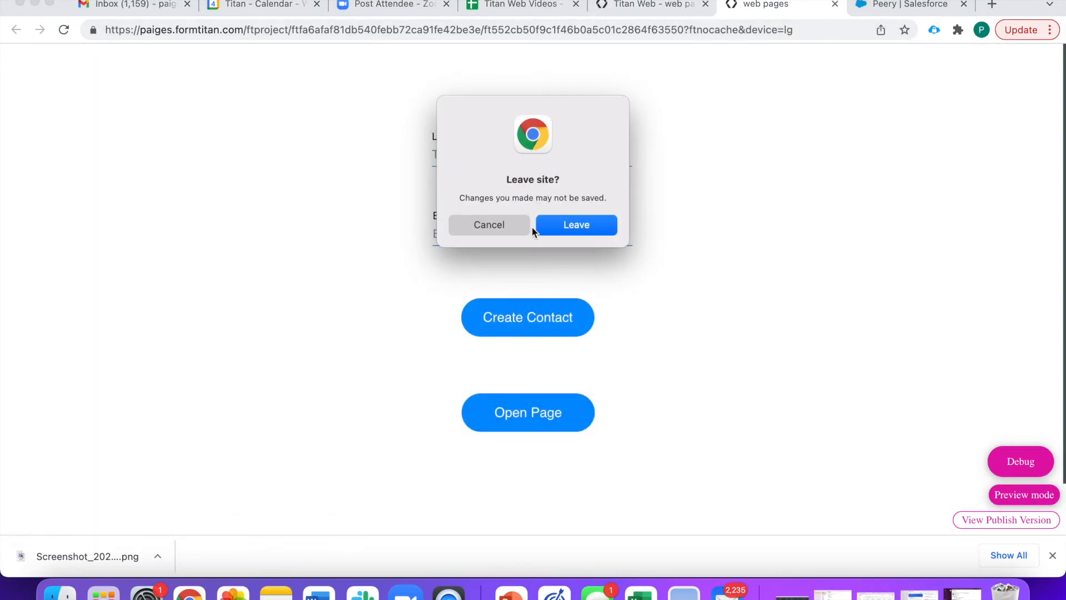
left_click(560, 224)
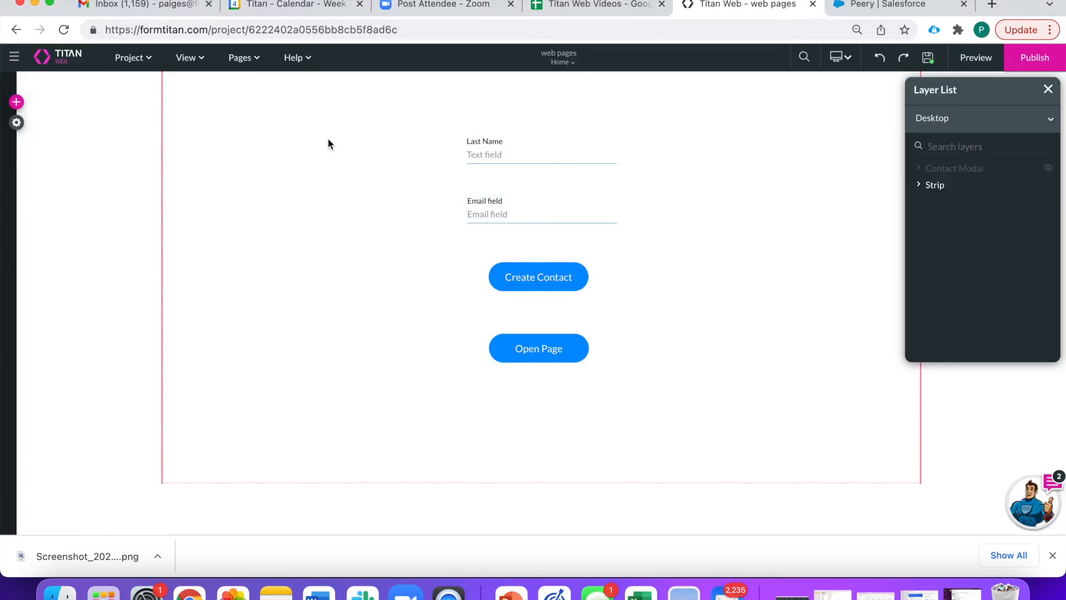
- Turn off the Home page's Page UnLoad confirmation and apply the change
left_click(243, 59)
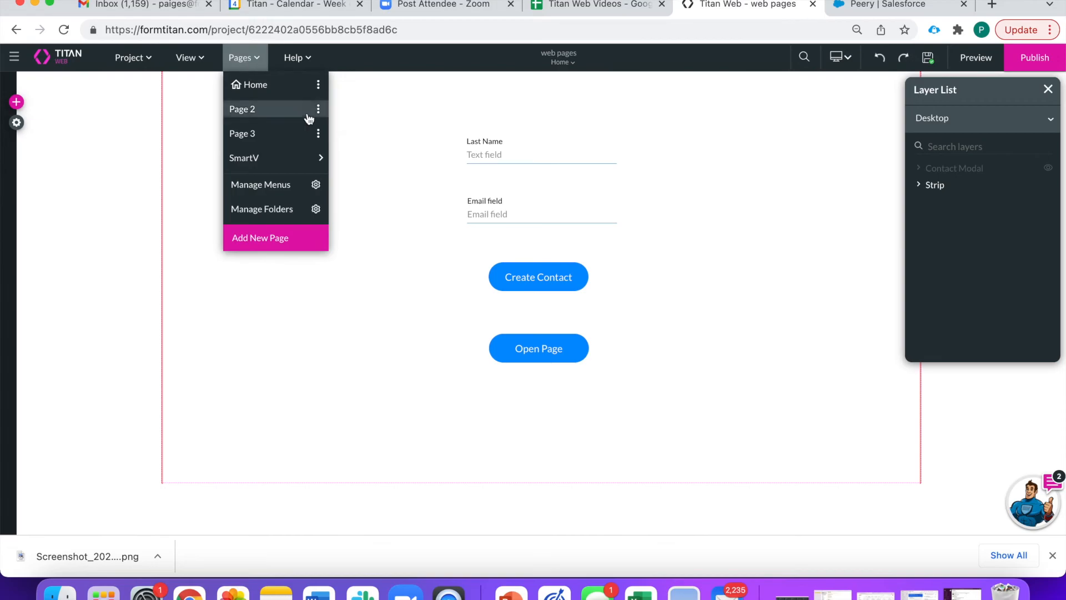
left_click(318, 85)
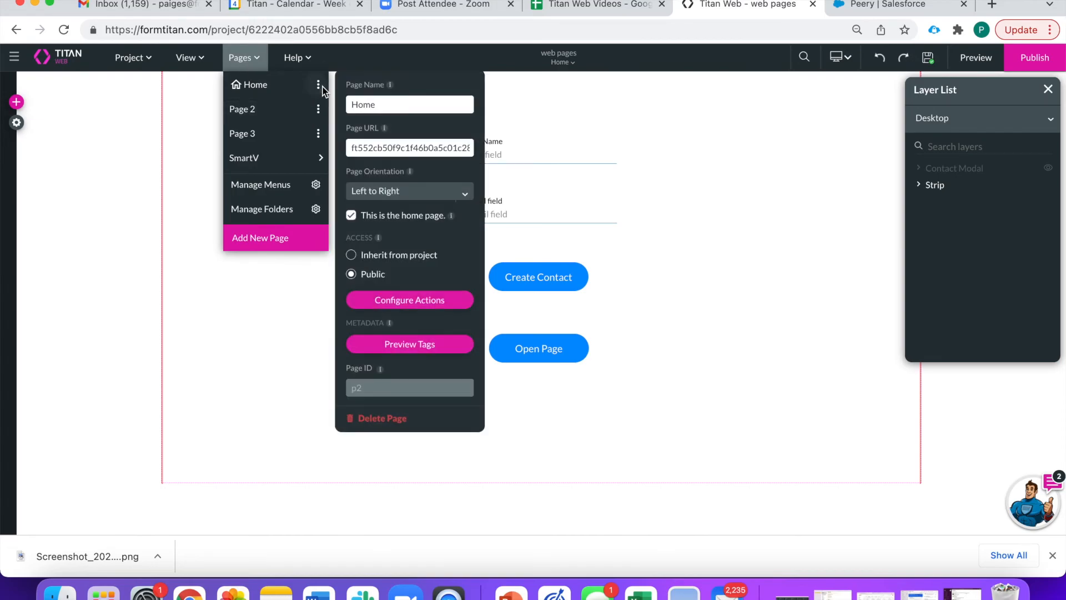
left_click(410, 300)
left_click(257, 201)
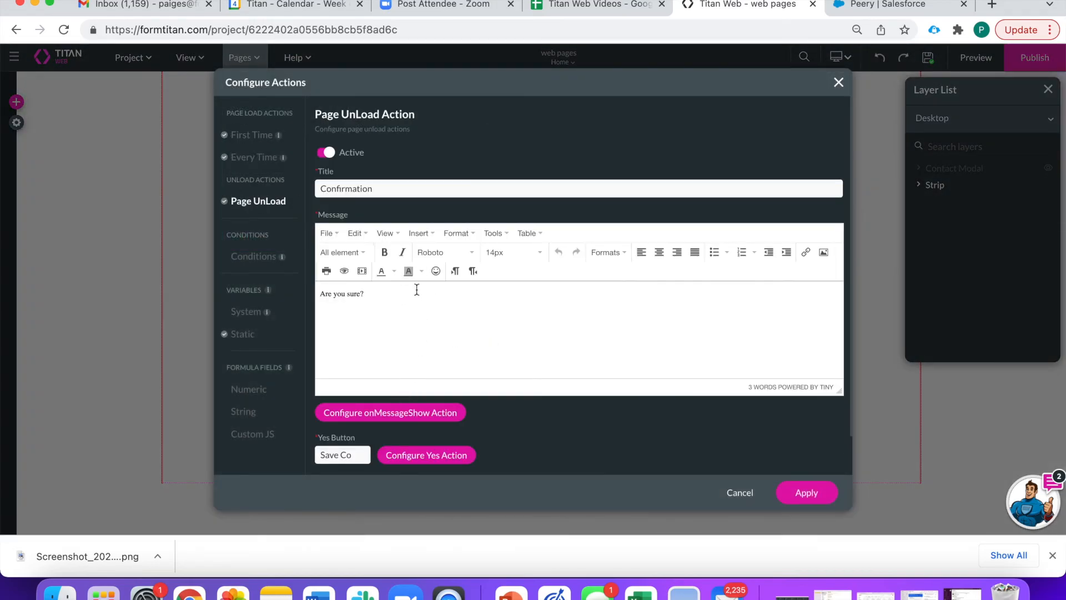
left_click(328, 153)
left_click(259, 158)
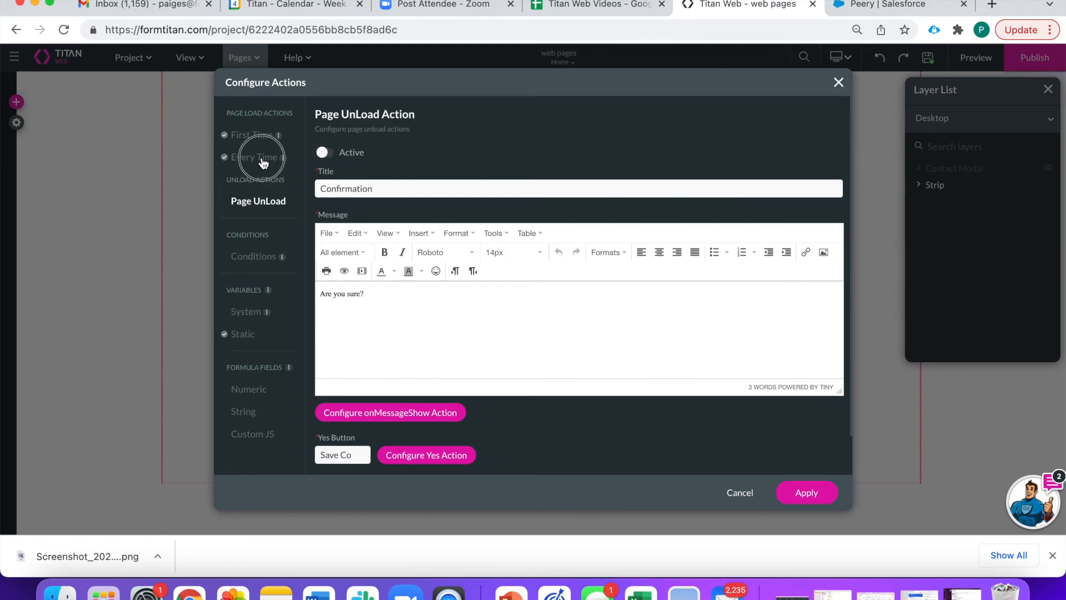
left_click(821, 492)
left_click(688, 249)
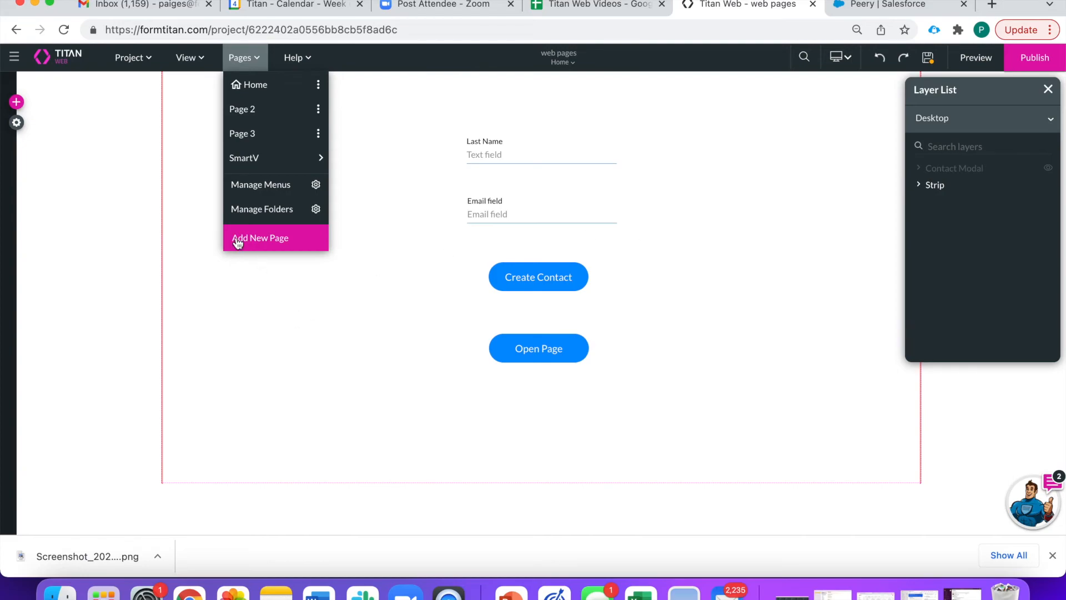
- Reopen the Home page's actions on Conditions and add a node after Start in Rule 2
left_click(318, 84)
left_click(410, 300)
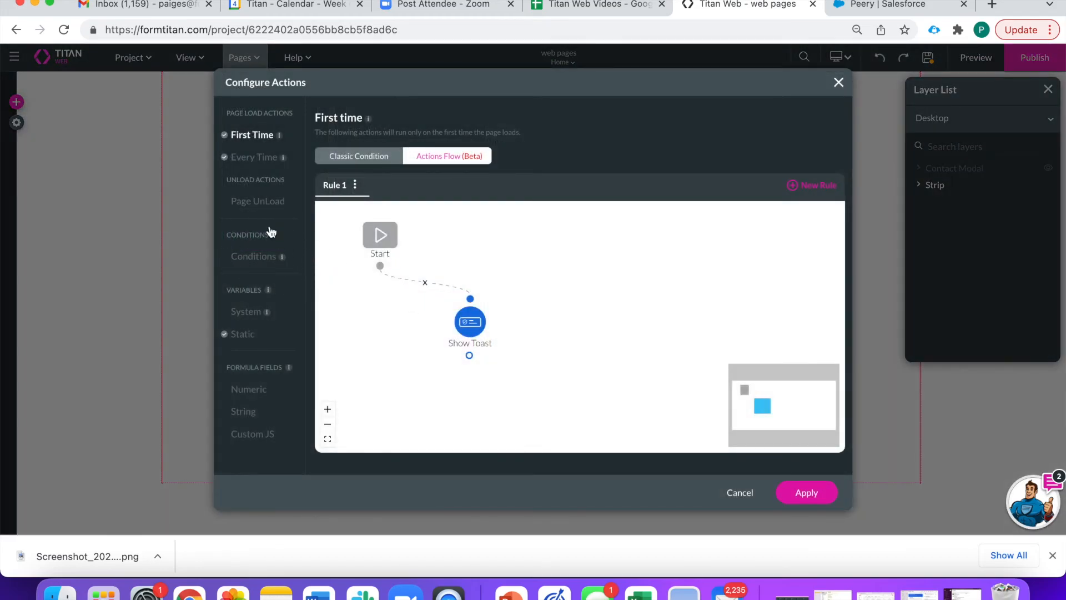
left_click(247, 260)
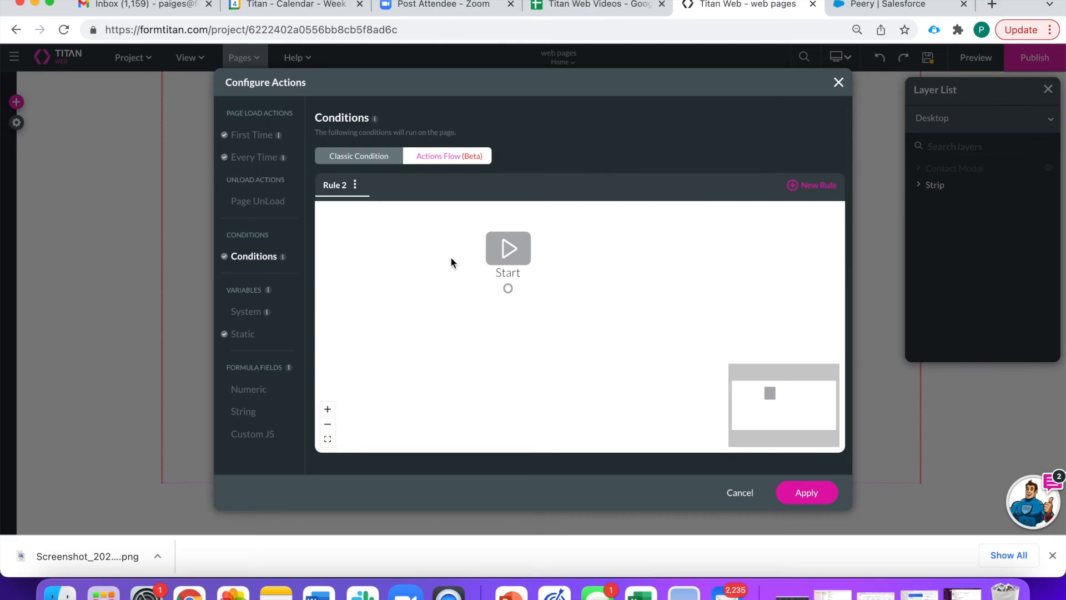
left_click(521, 288)
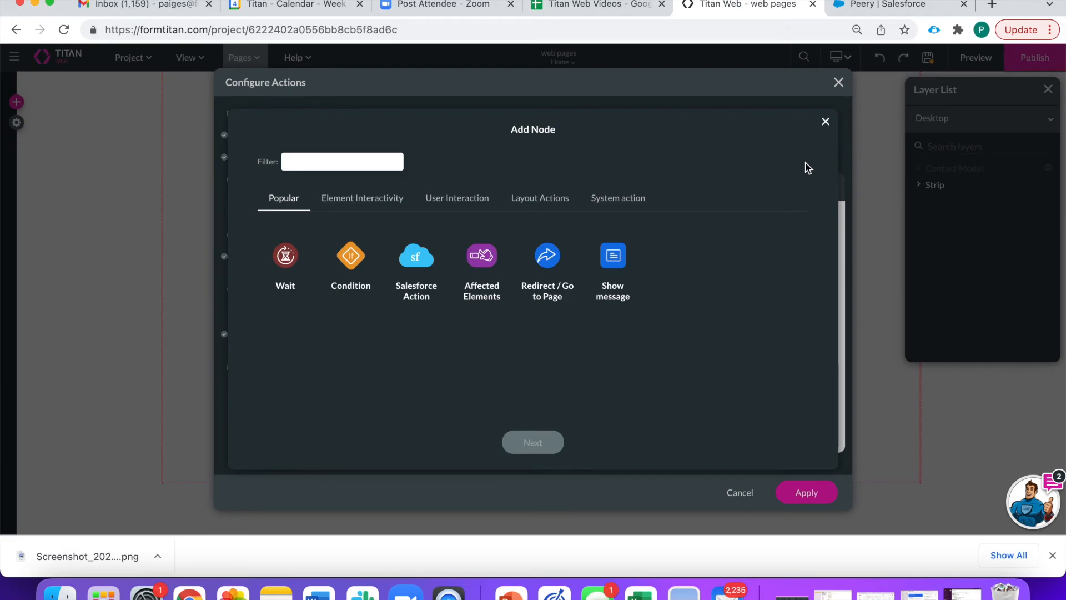
- Add a Condition node testing the Home page's homepagecontactid Is not empty
left_click(358, 266)
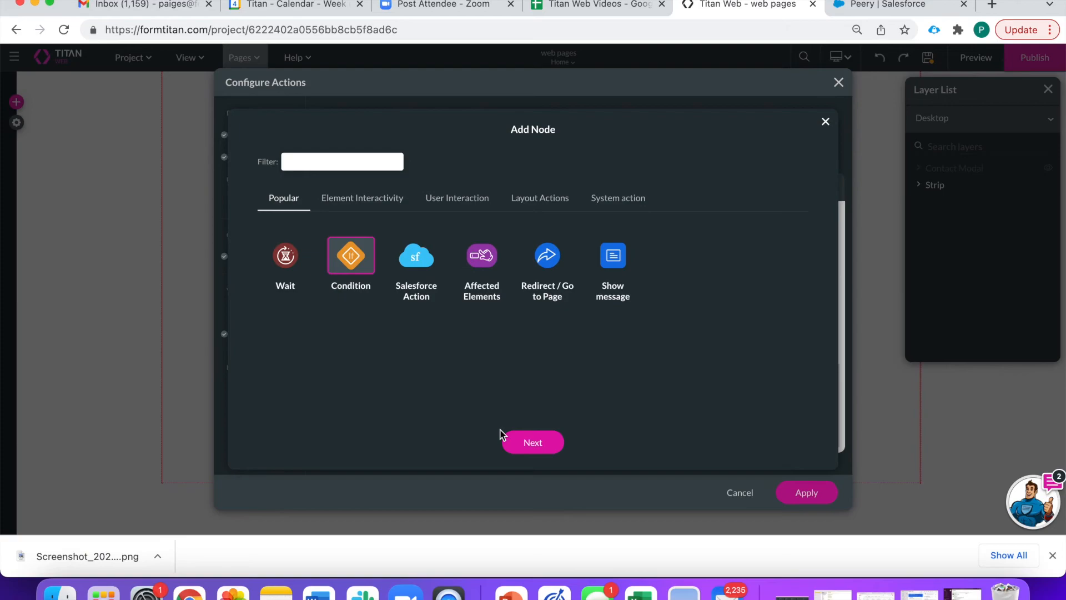
left_click(532, 442)
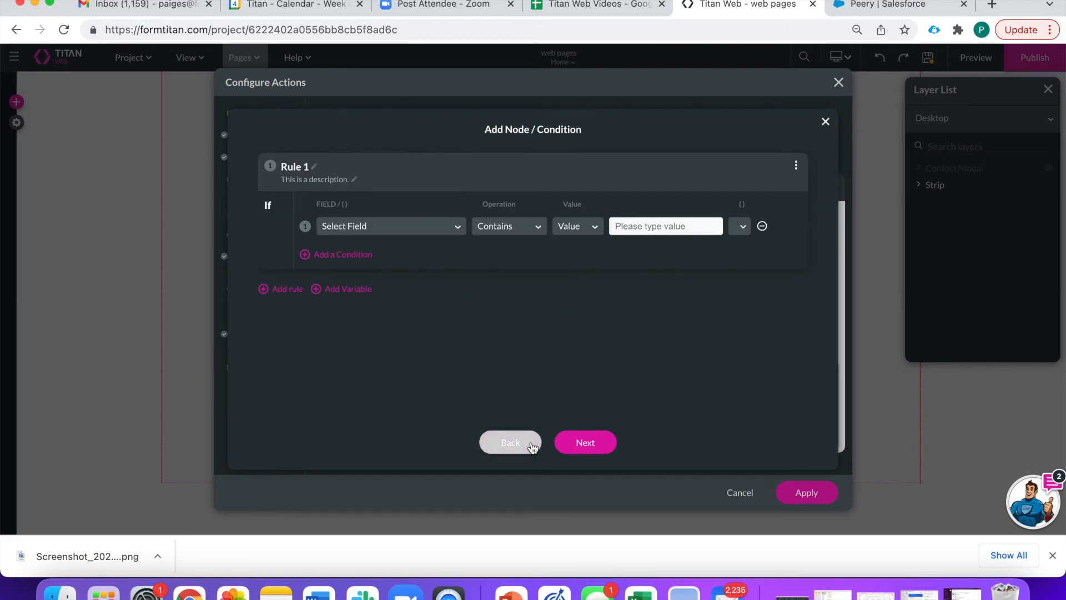
left_click(429, 228)
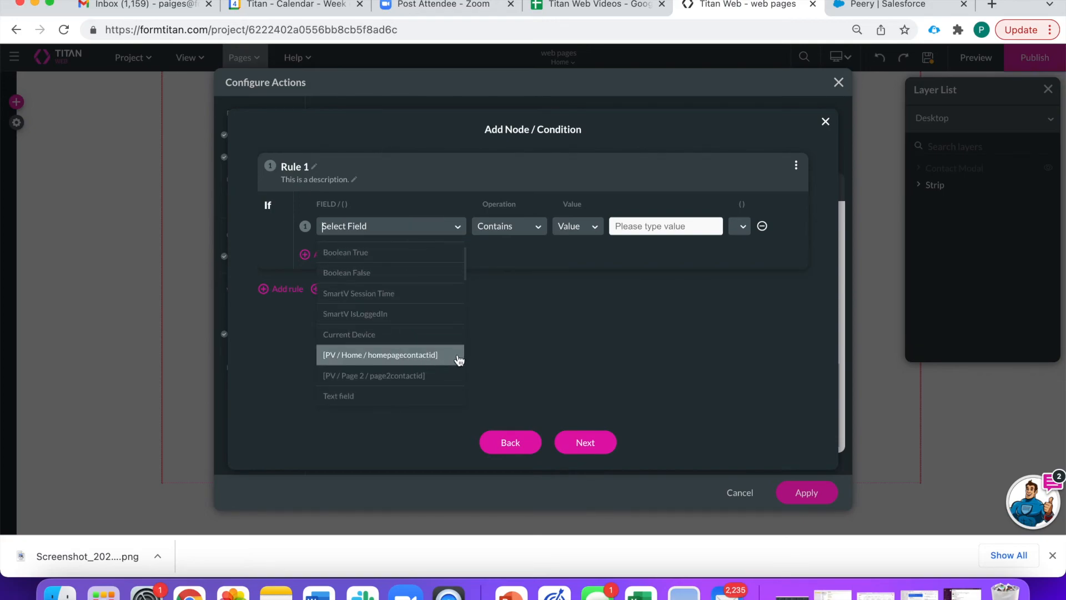
left_click(453, 356)
left_click(516, 225)
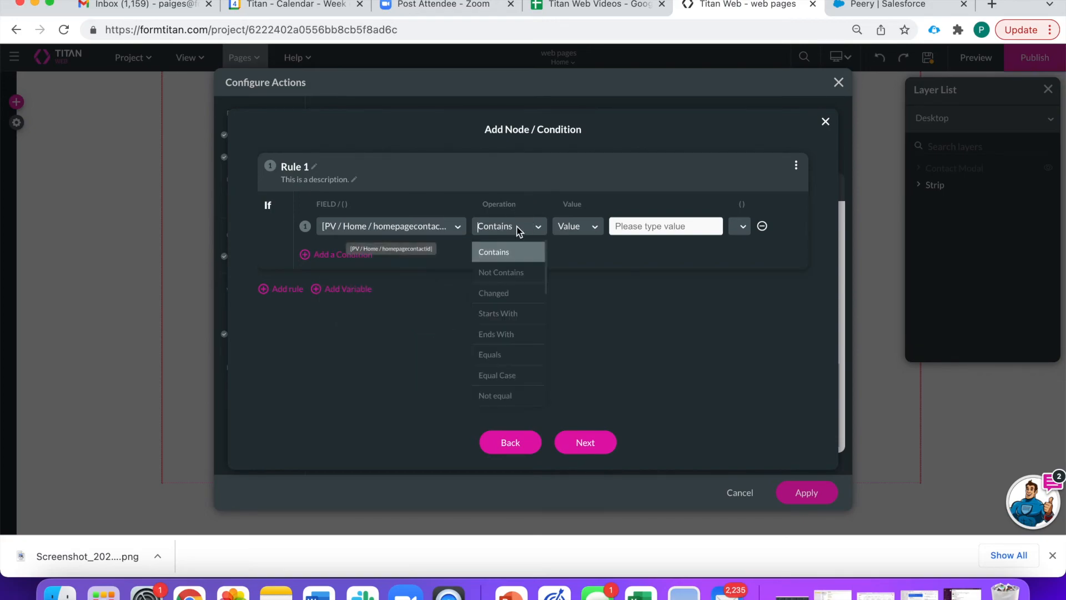
scroll(531, 333, "down", 3)
scroll(522, 371, "down", 3)
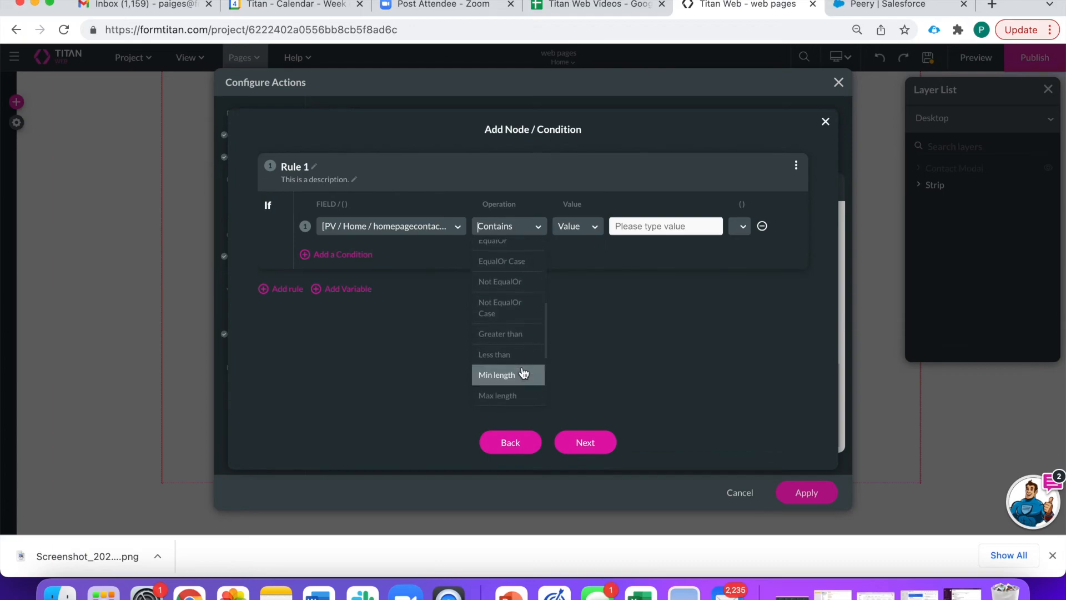
left_click(517, 389)
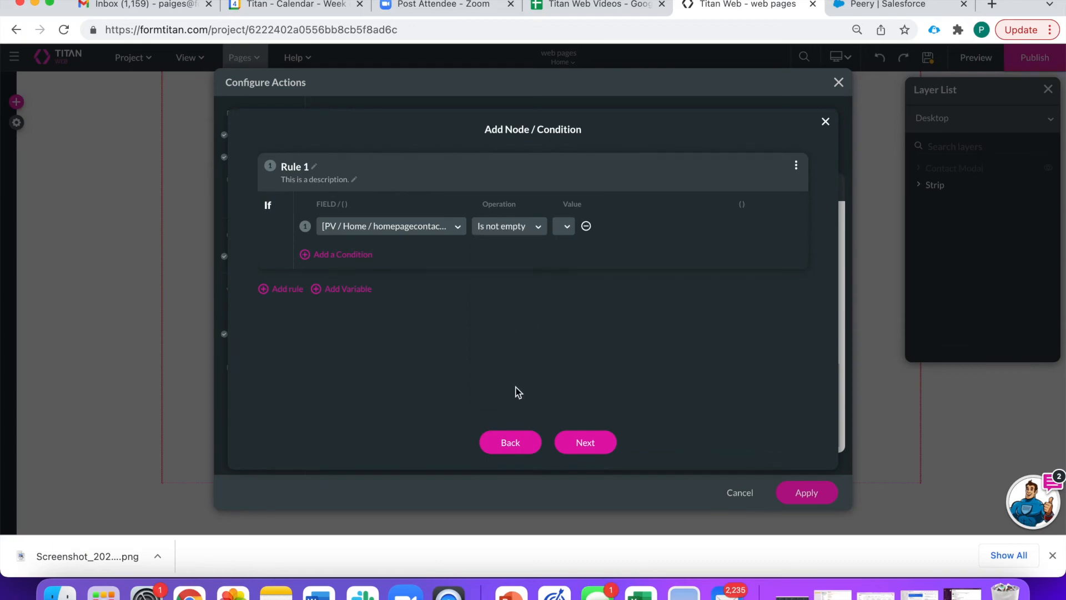
left_click(585, 442)
left_click(569, 442)
left_click_drag(625, 366, 499, 250)
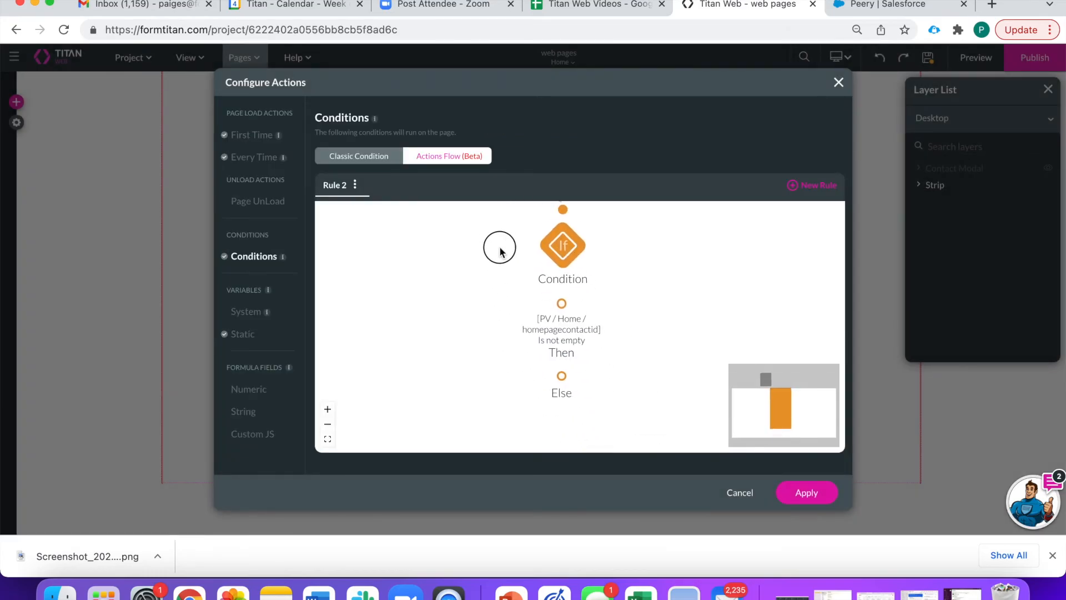
- Add a Then action that redirects internally to Page 2
left_click(555, 268)
left_click(547, 259)
left_click(536, 443)
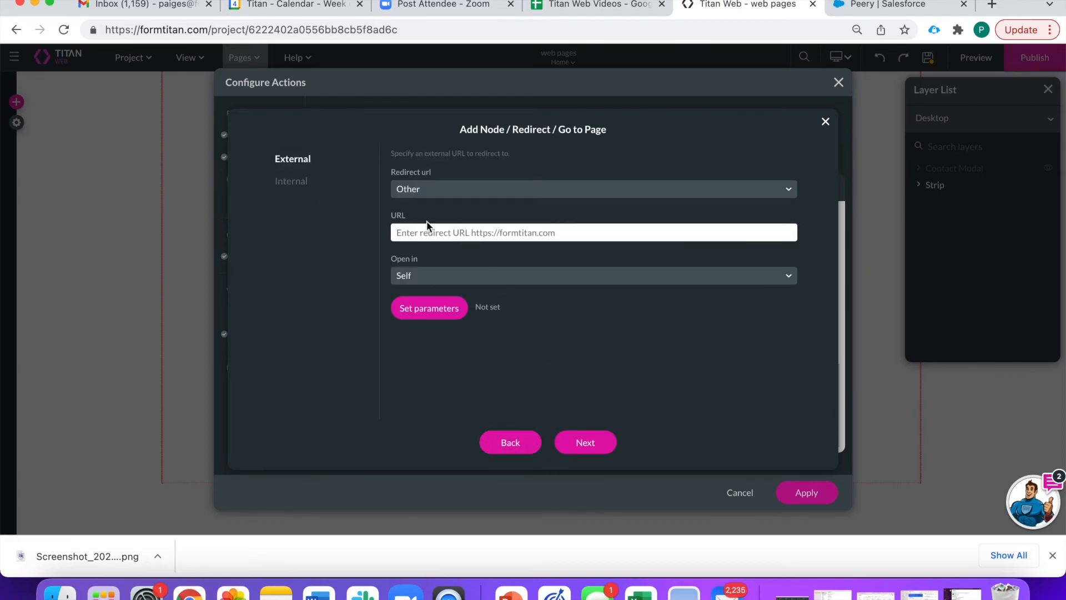
left_click(316, 186)
left_click(436, 188)
left_click(453, 257)
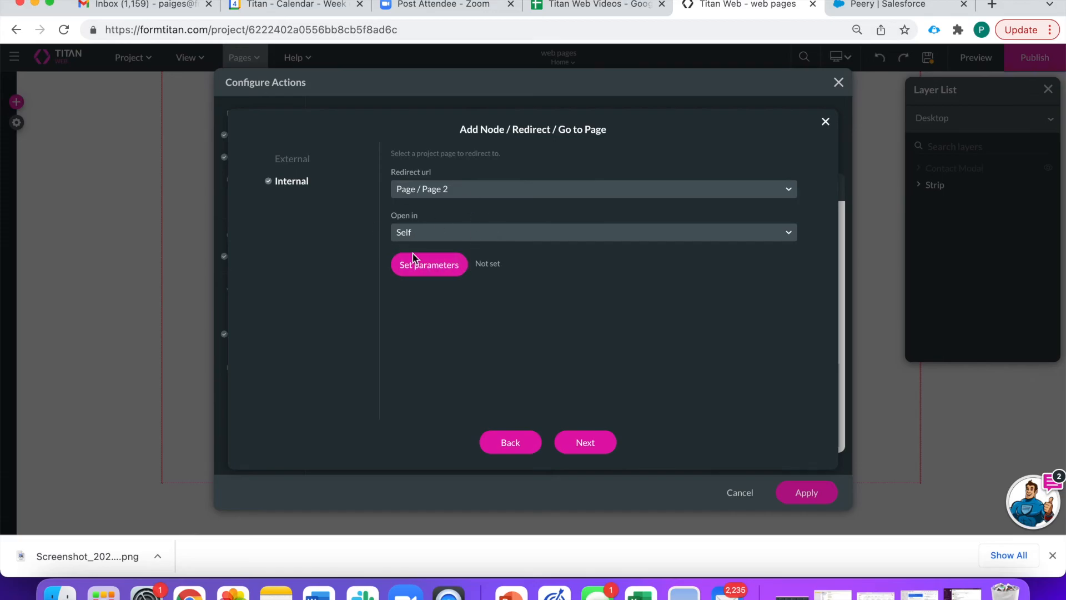
left_click(583, 441)
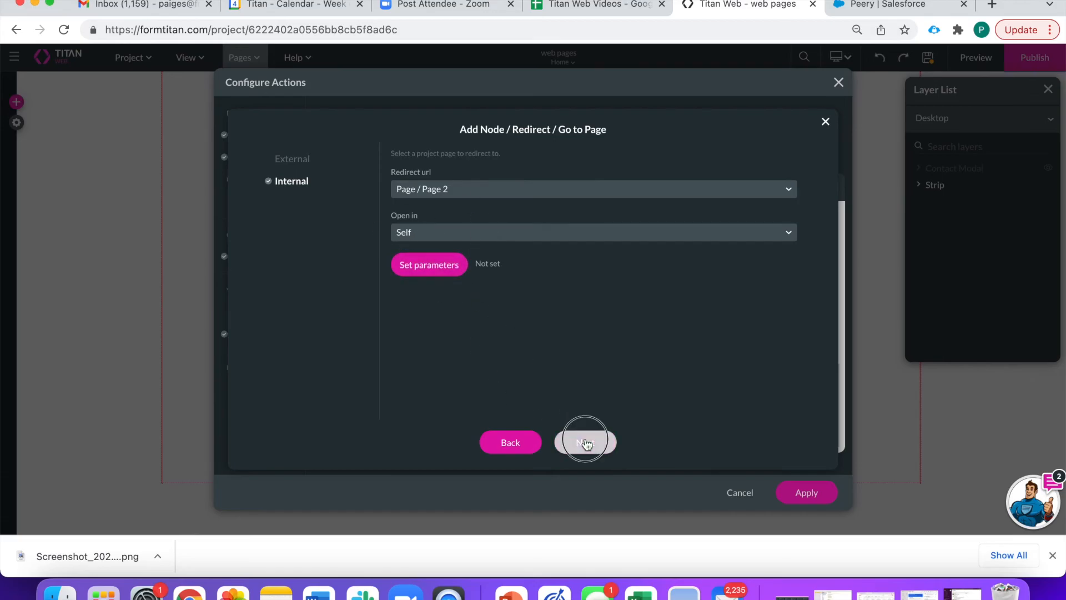
left_click(573, 442)
left_click_drag(642, 314, 688, 351)
- Apply the condition actions, save the project, and select the Create Contact button
left_click(791, 497)
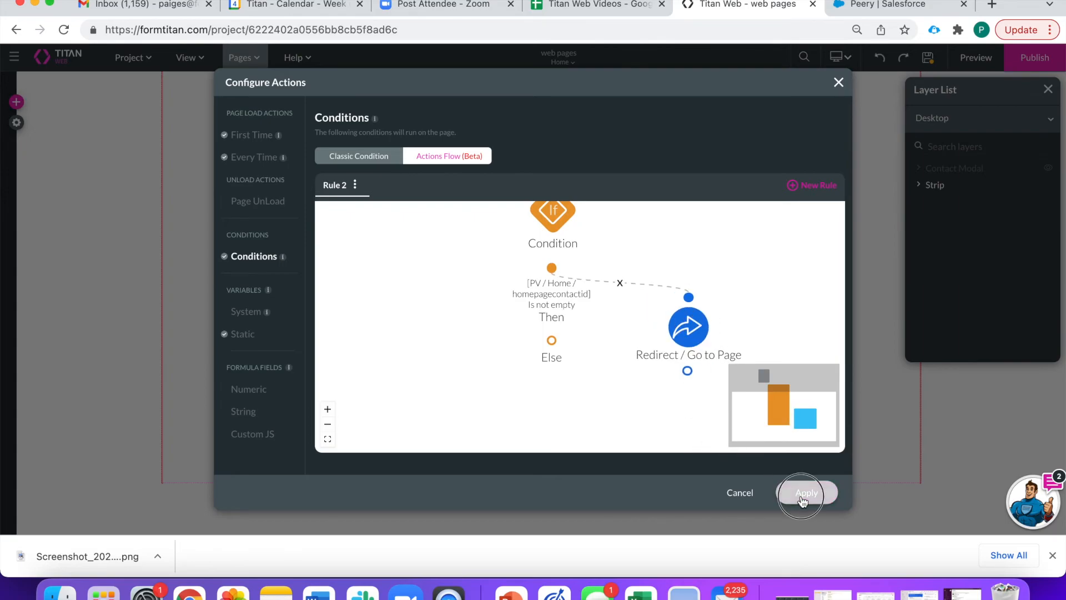
left_click(927, 60)
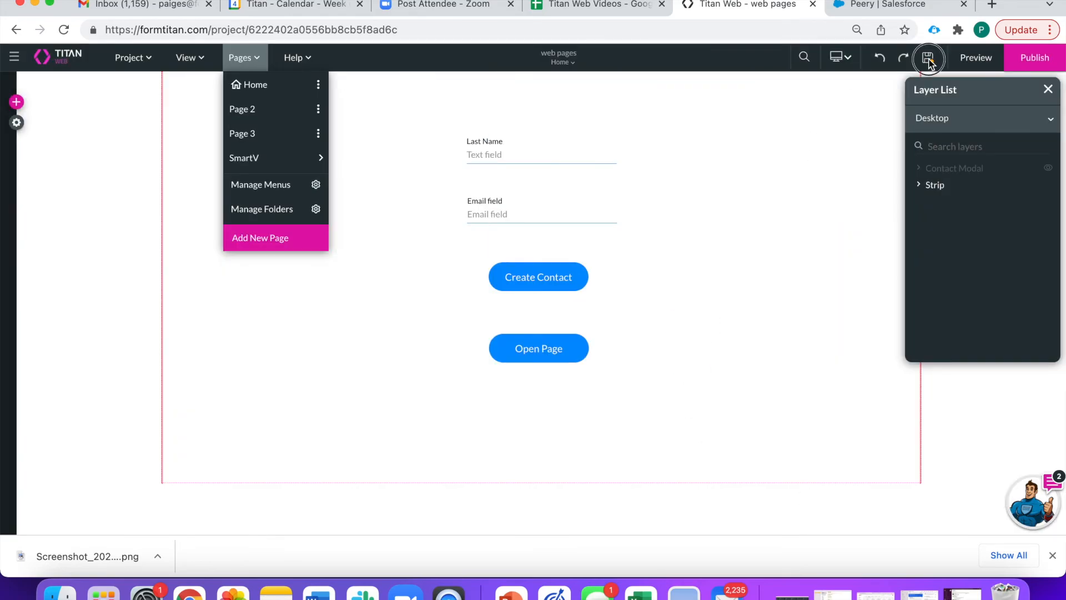
left_click(541, 284)
left_click(458, 317)
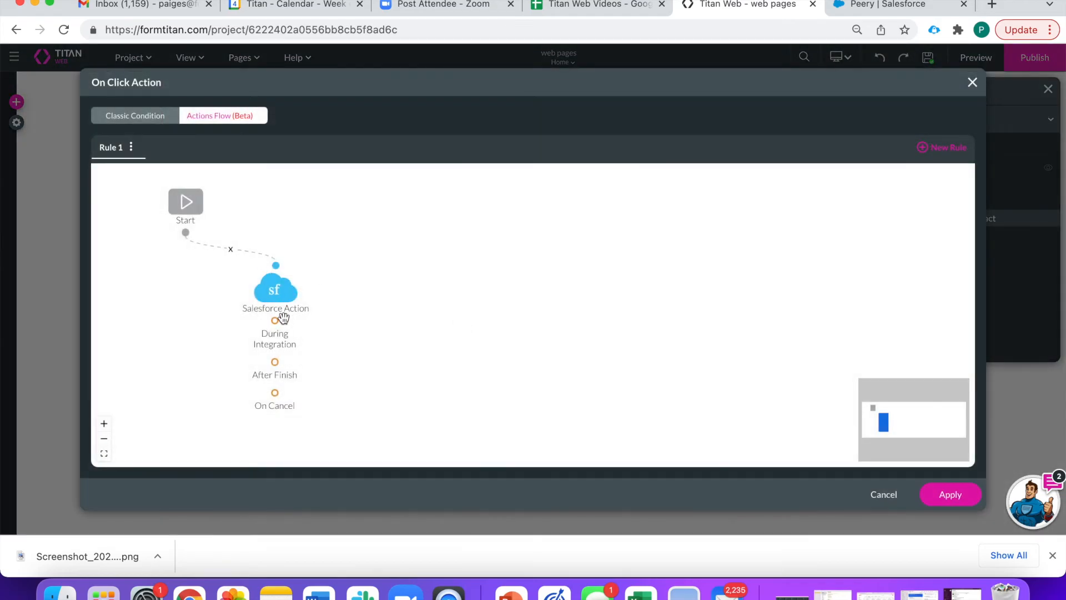
left_click(305, 291)
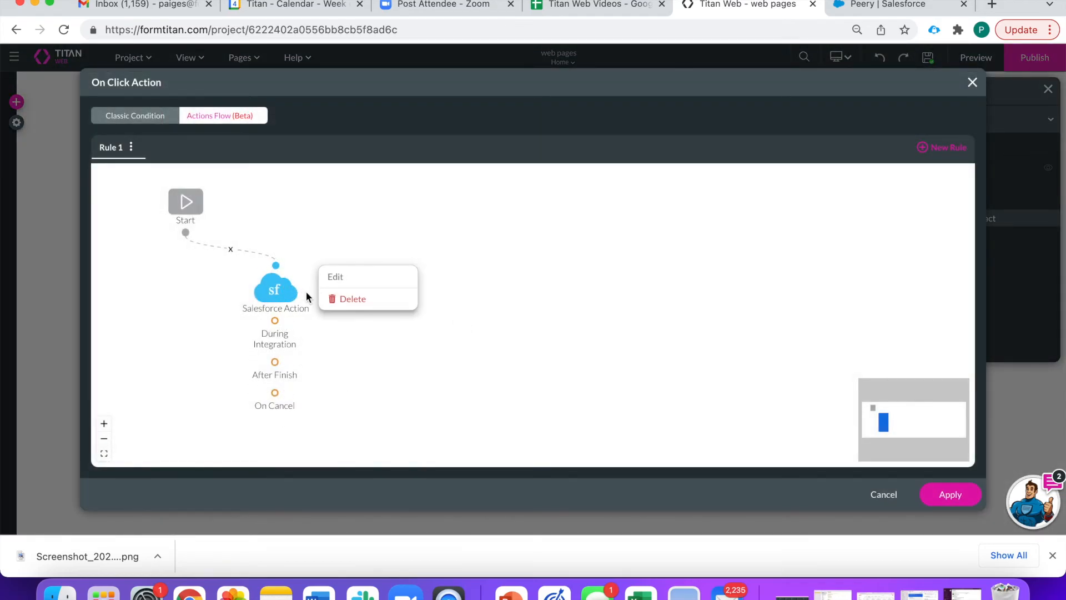
left_click(336, 278)
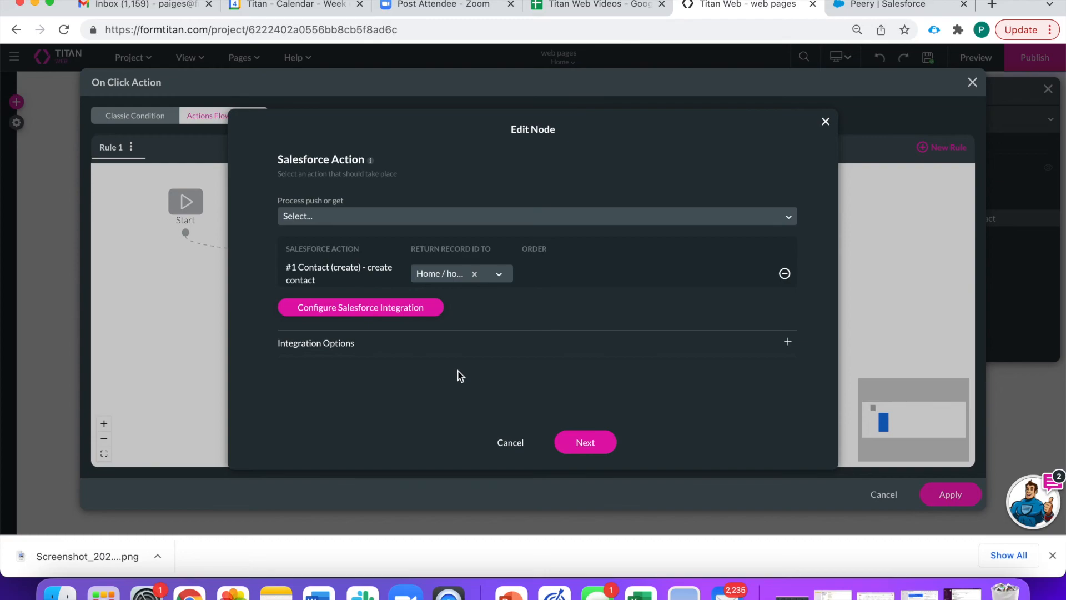
left_click(593, 441)
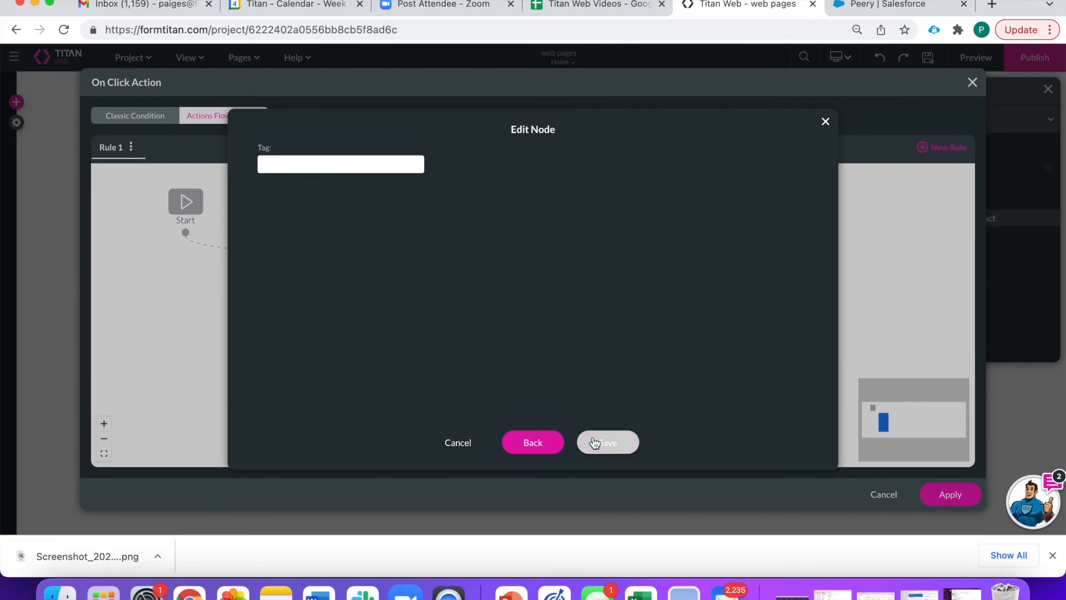
left_click(594, 442)
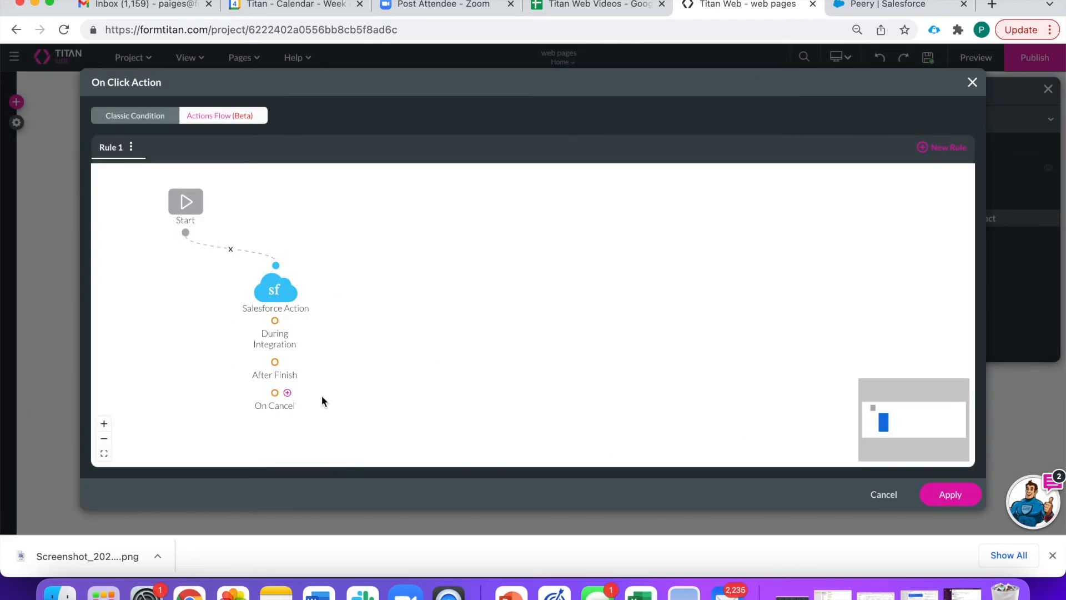
left_click(953, 485)
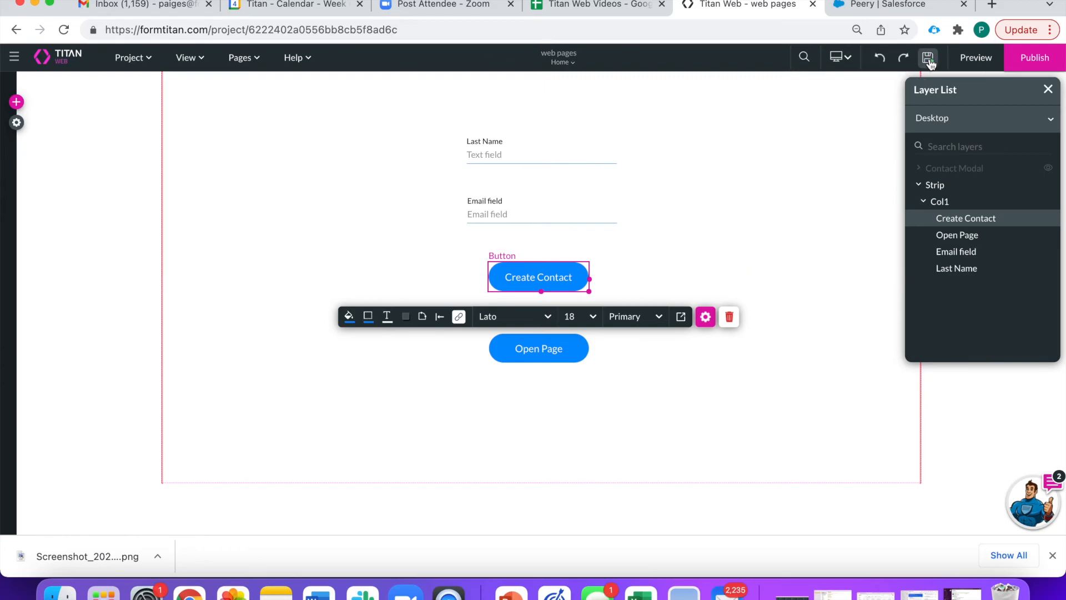
left_click(968, 61)
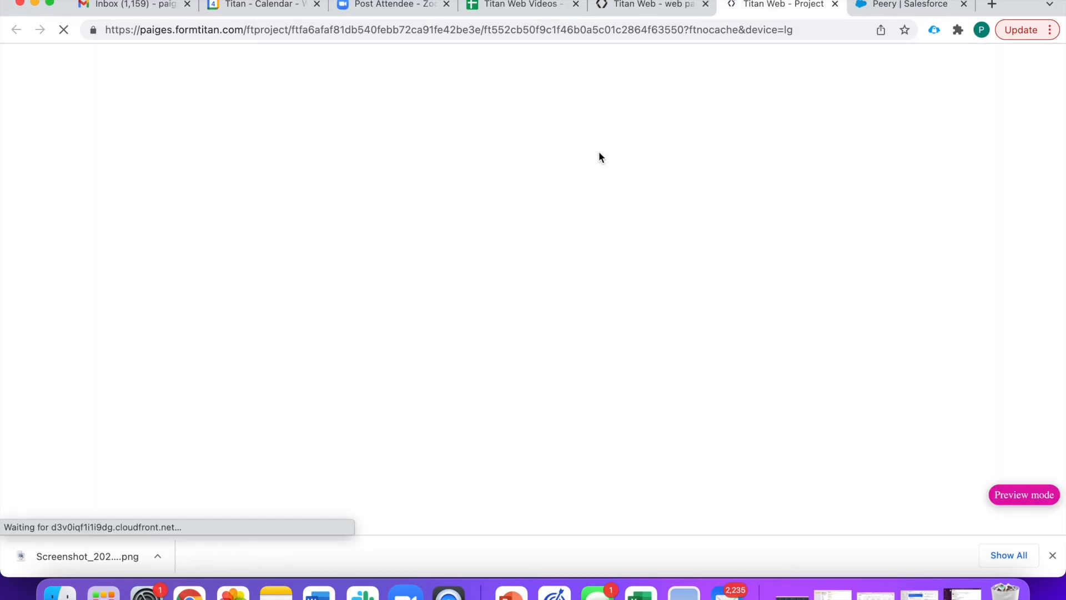
left_click(645, 176)
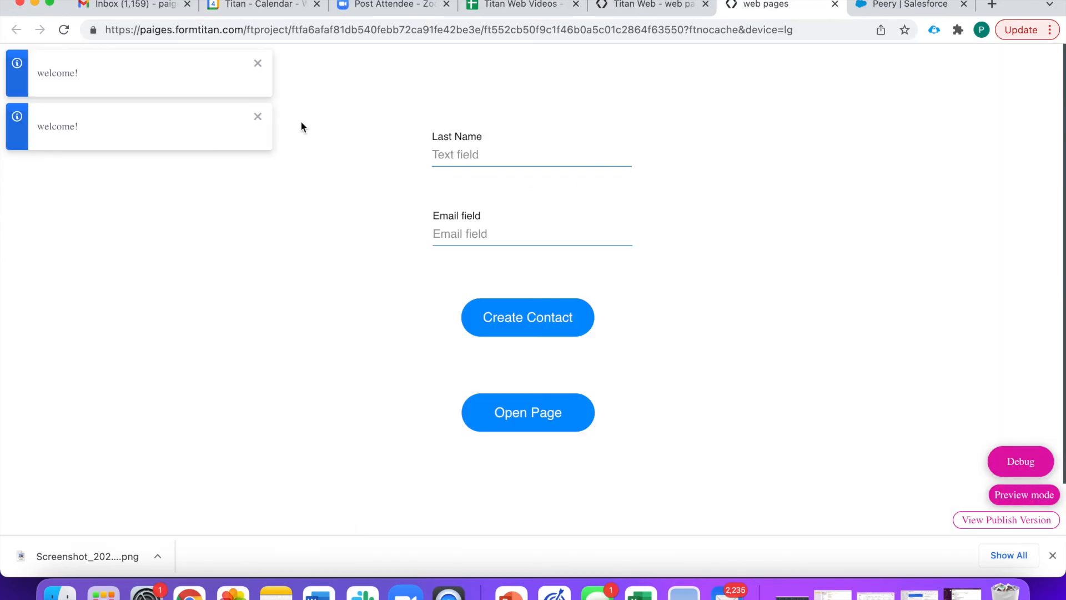
left_click(257, 118)
left_click(257, 64)
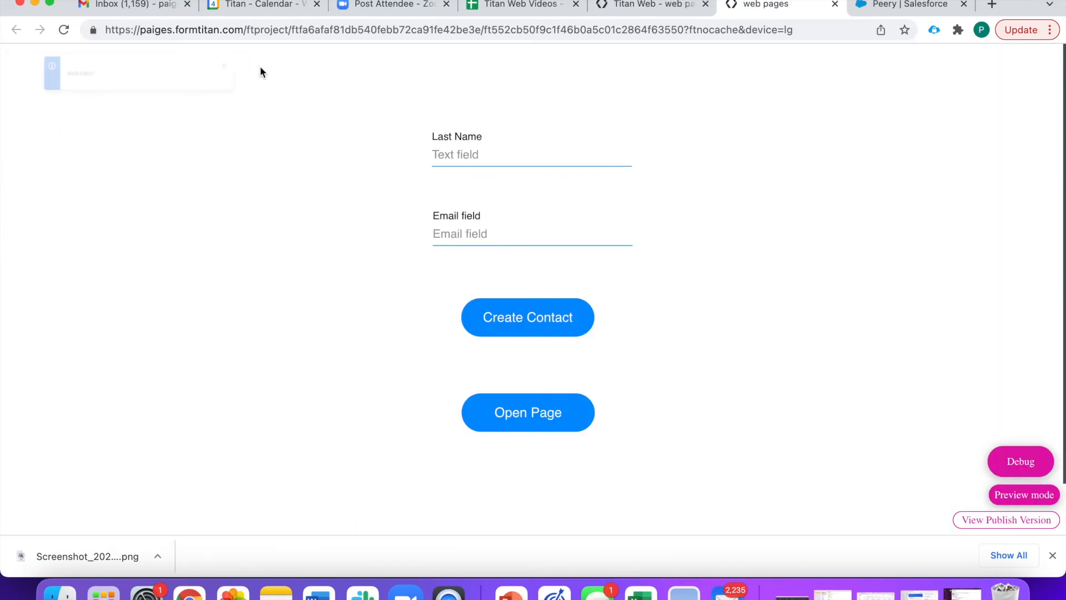
left_click(471, 155)
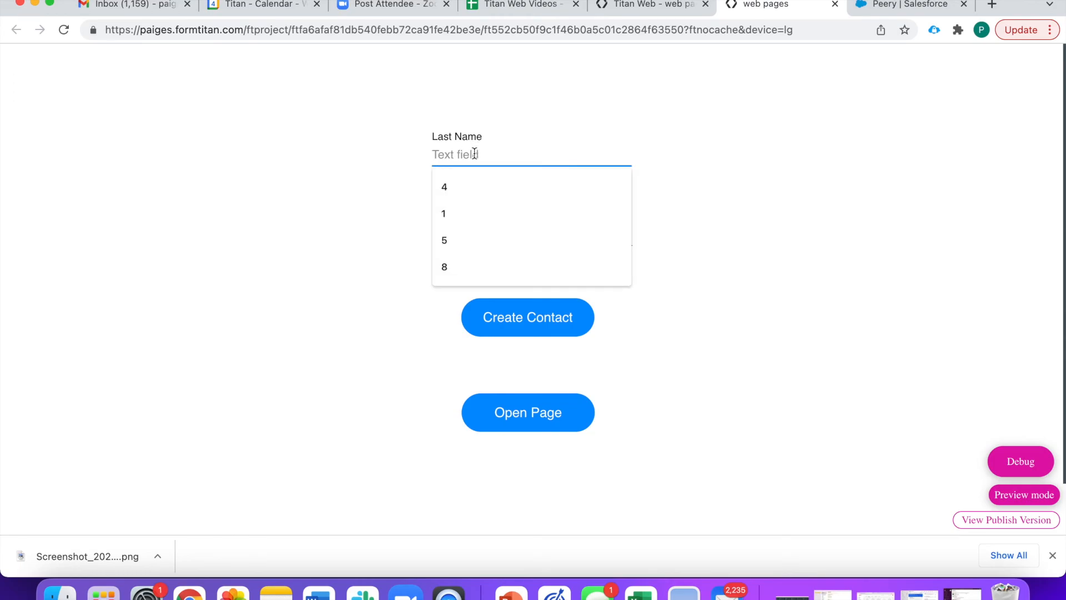
type("Lillith")
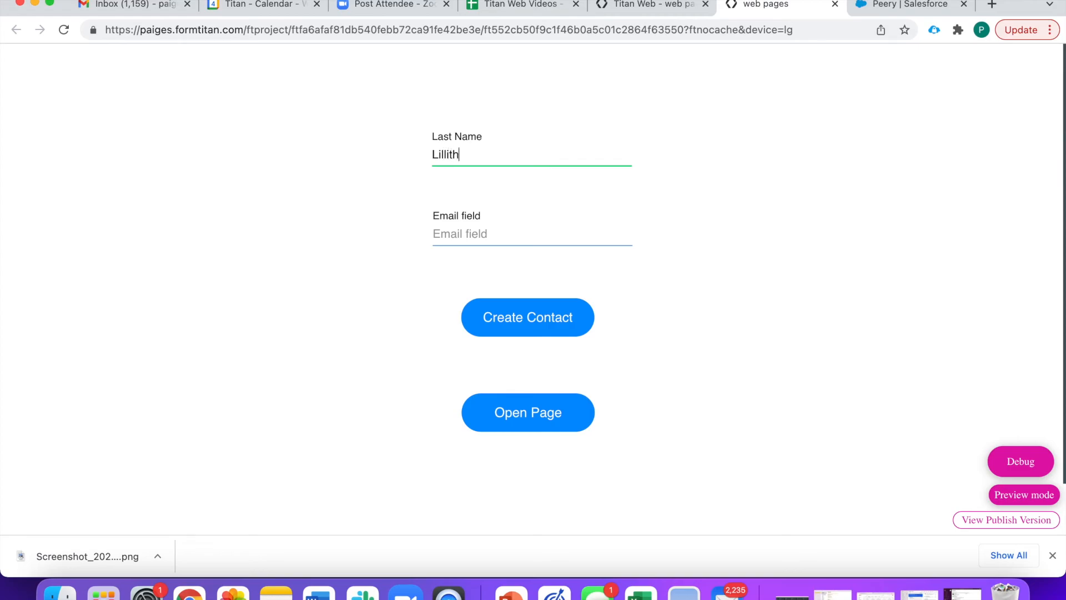
left_click(504, 230)
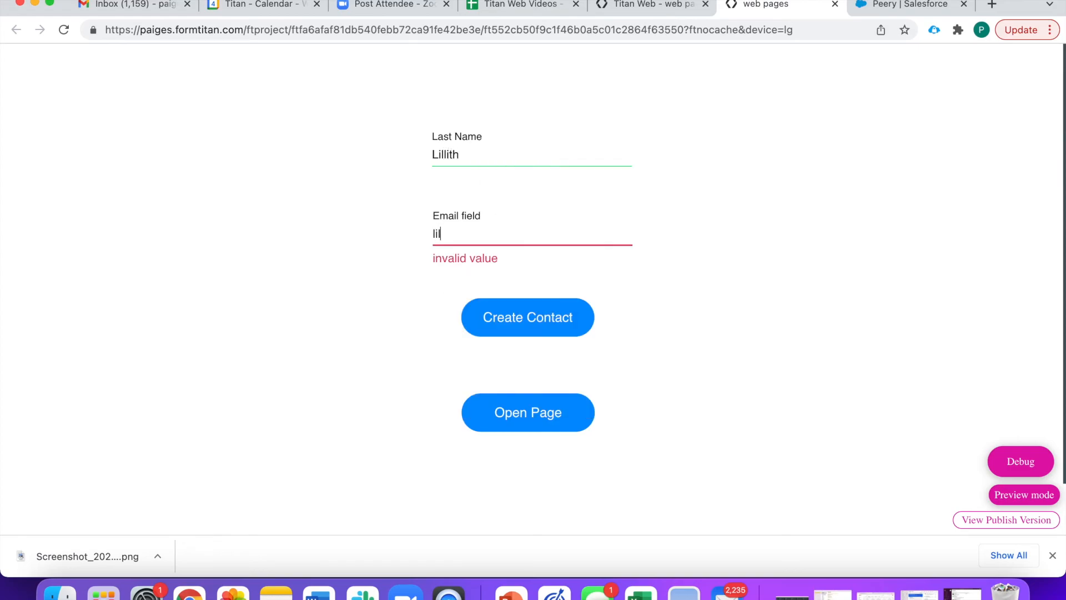
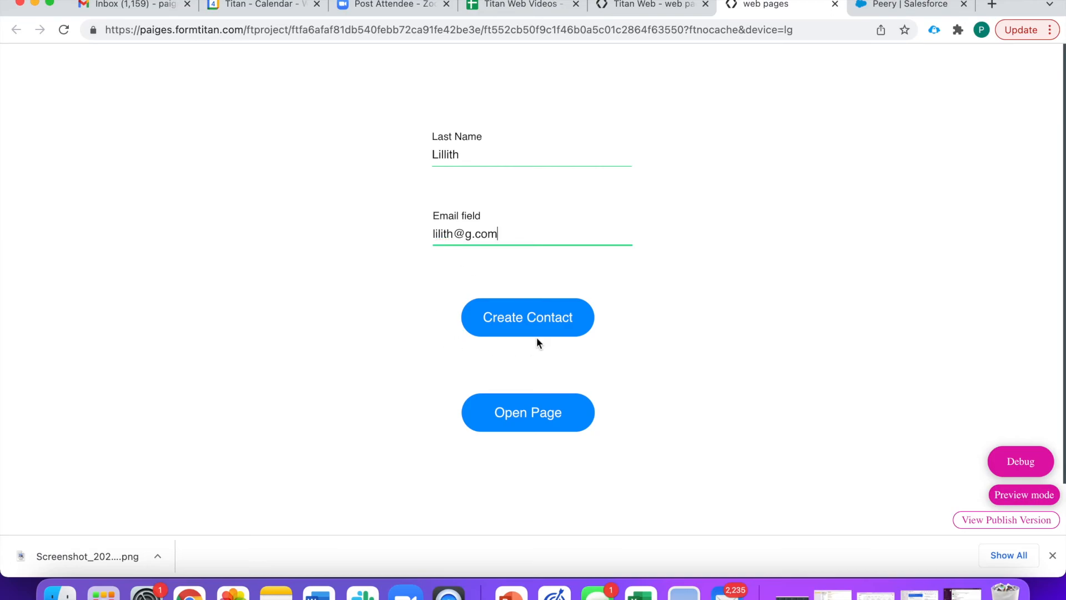
left_click(520, 326)
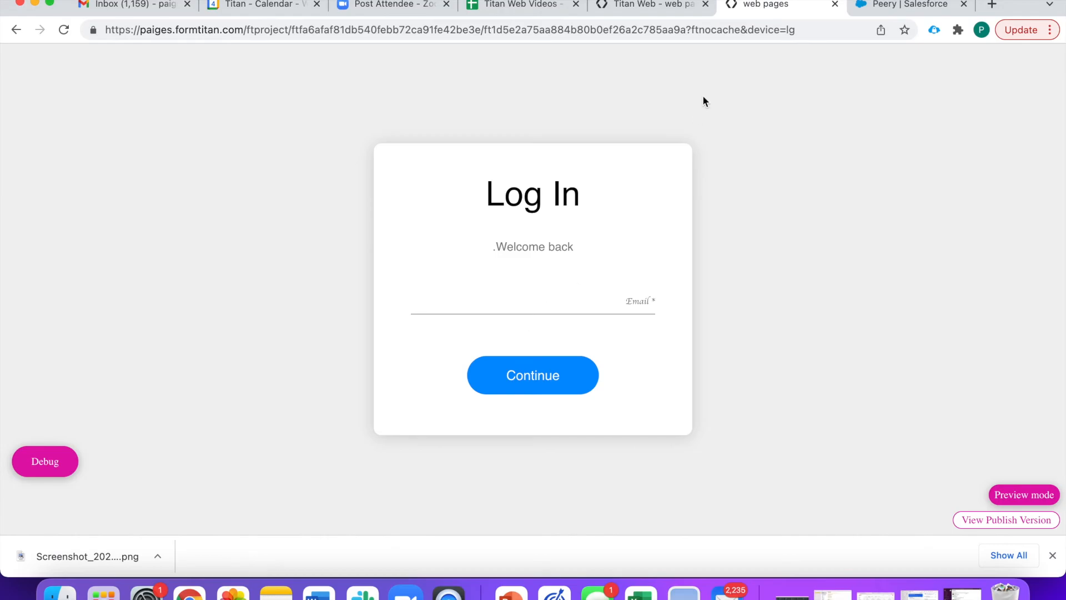
left_click(833, 5)
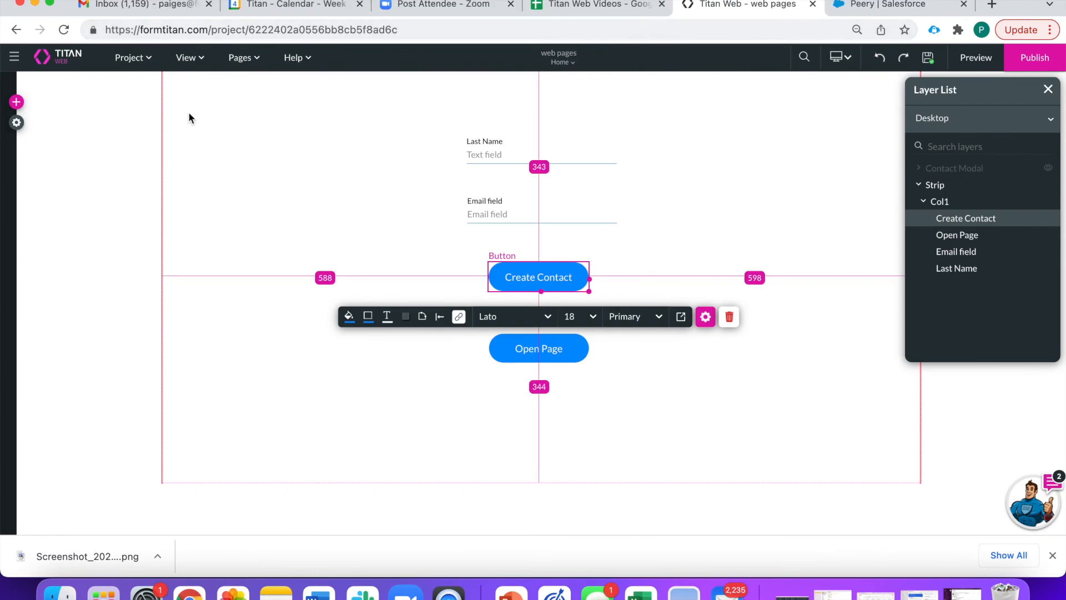
- Look at Page 2's settings and close them without changes
left_click(238, 58)
left_click(319, 109)
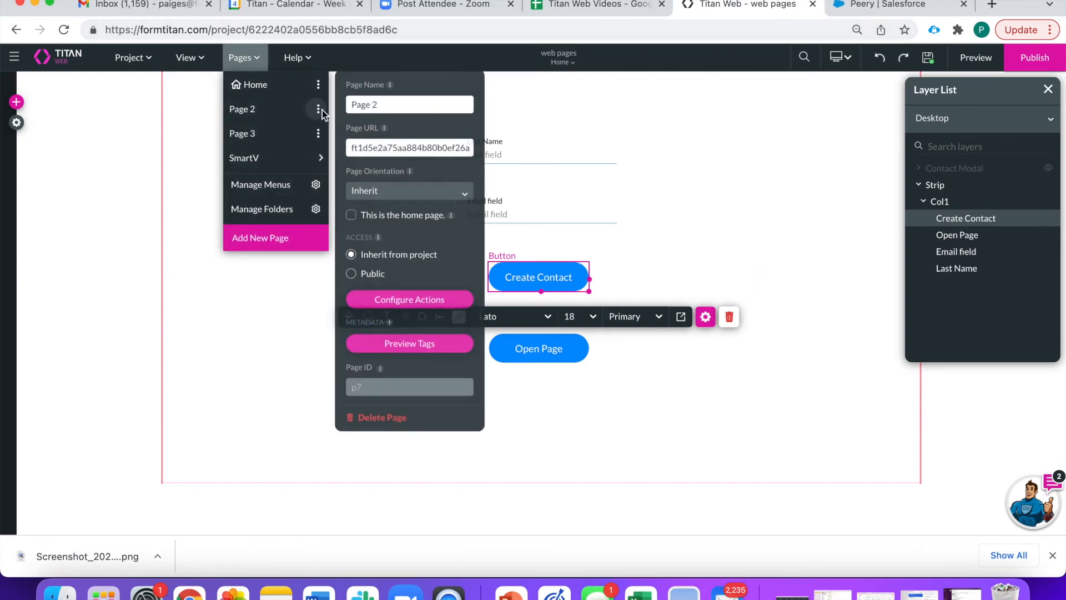
left_click(785, 145)
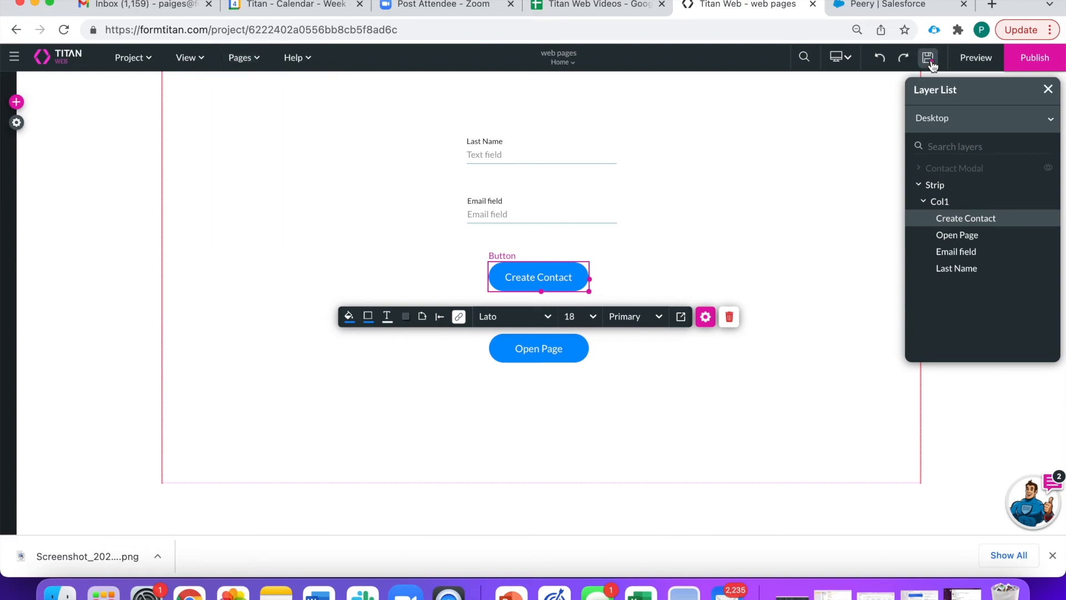
- Preview the page, submit the form with a new last name and e-mail, then close the preview
left_click(969, 61)
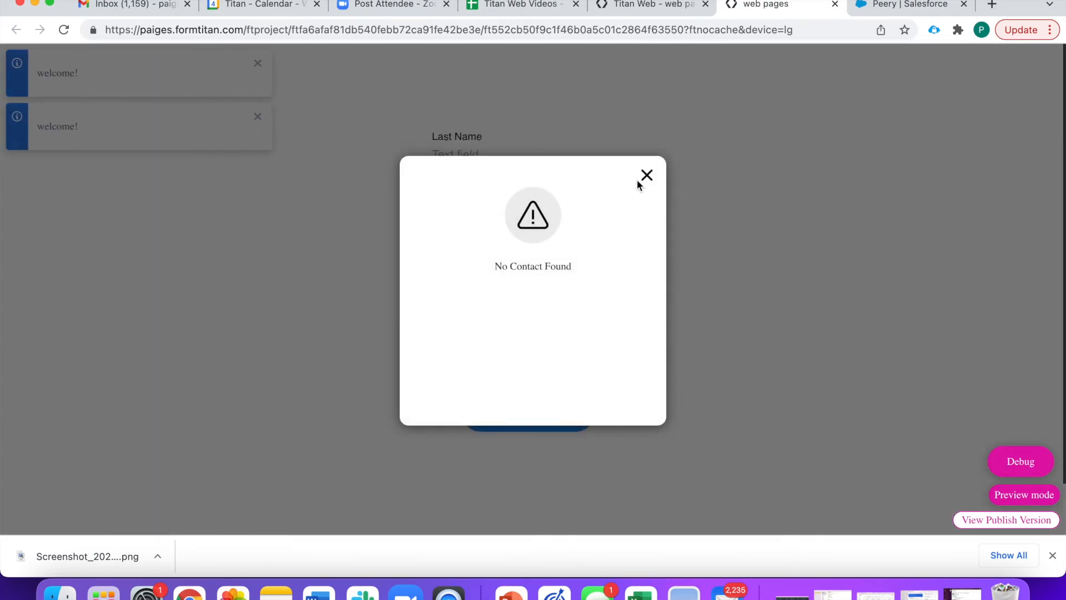
left_click(646, 174)
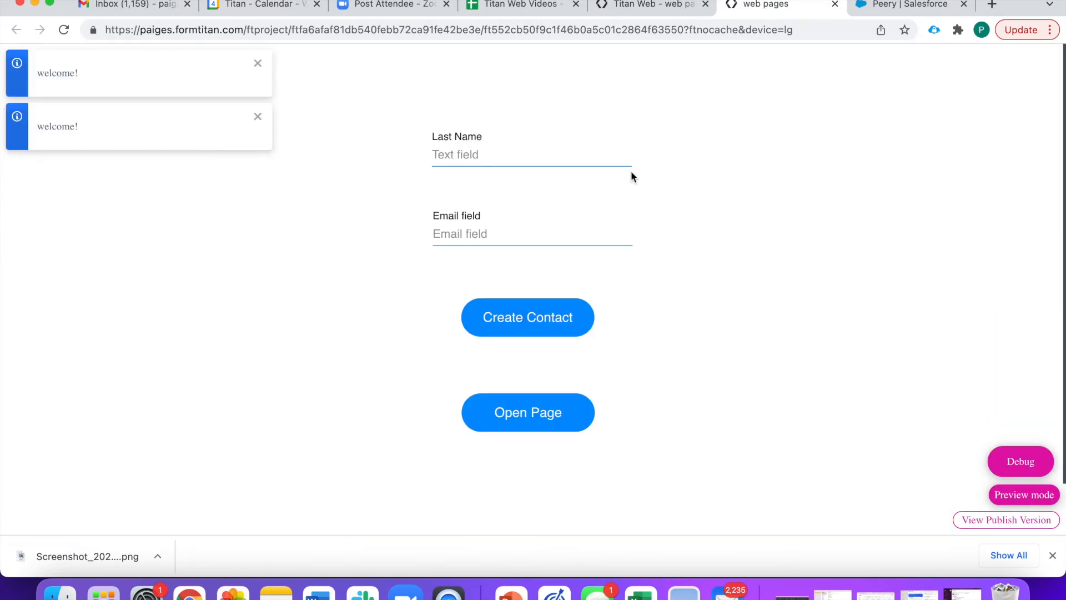
left_click(505, 155)
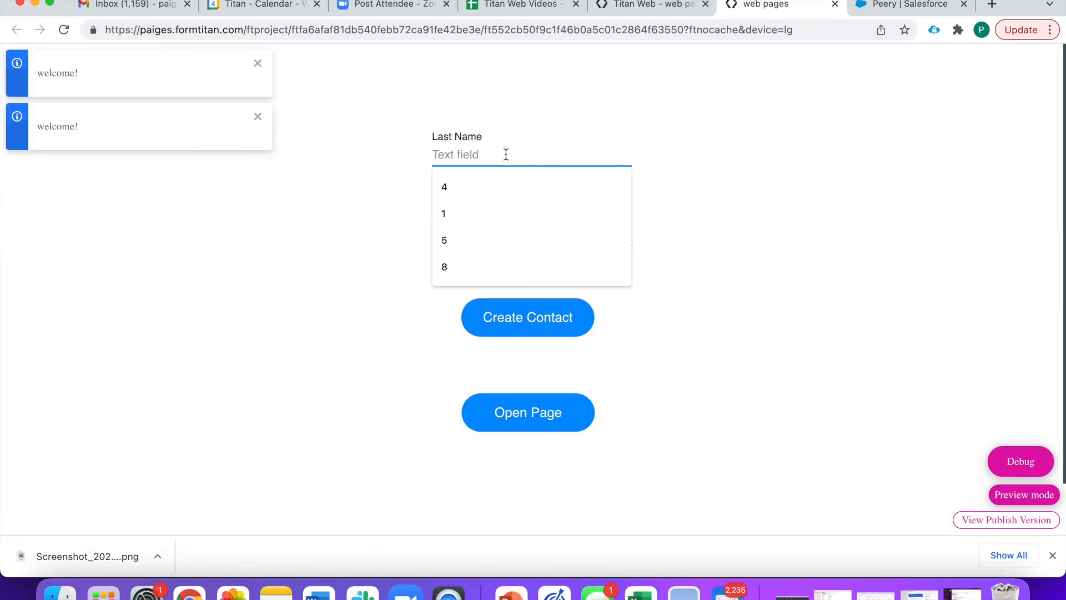
type("Larryson")
left_click(497, 228)
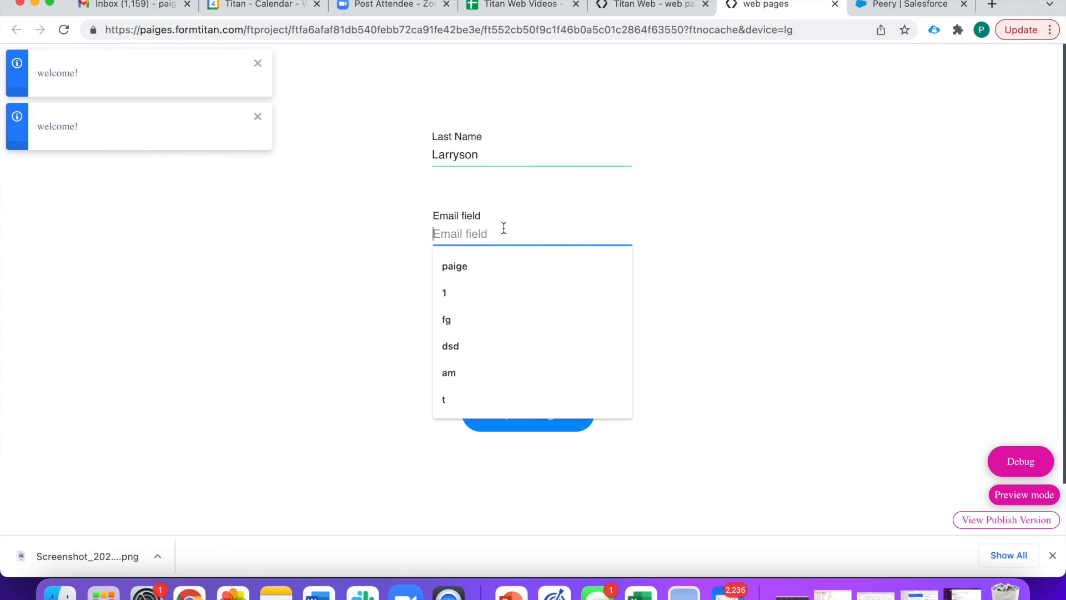
type("fbdb@fd.com")
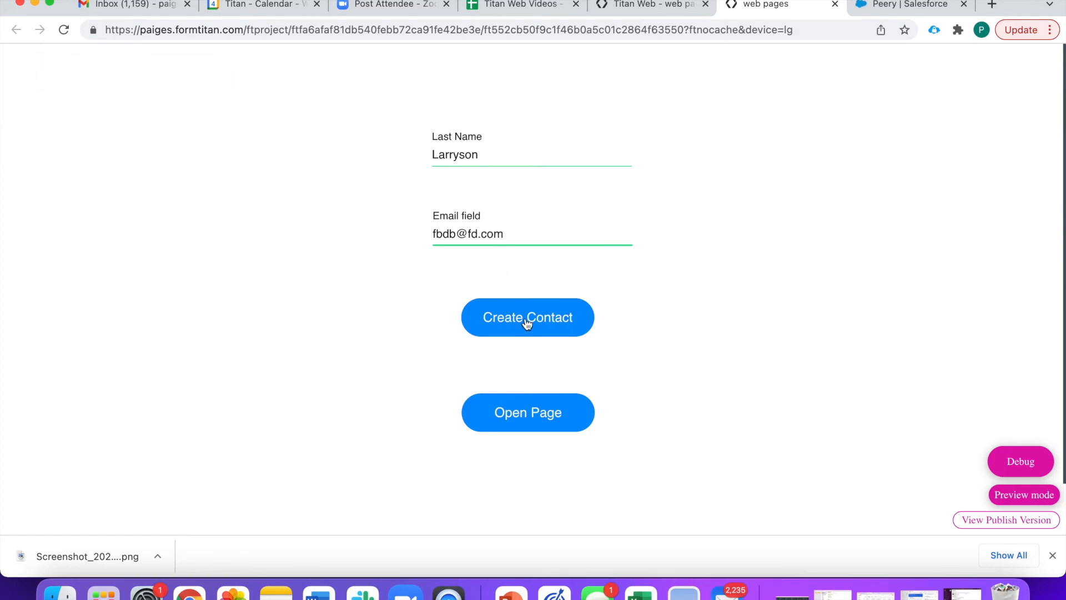
left_click(526, 322)
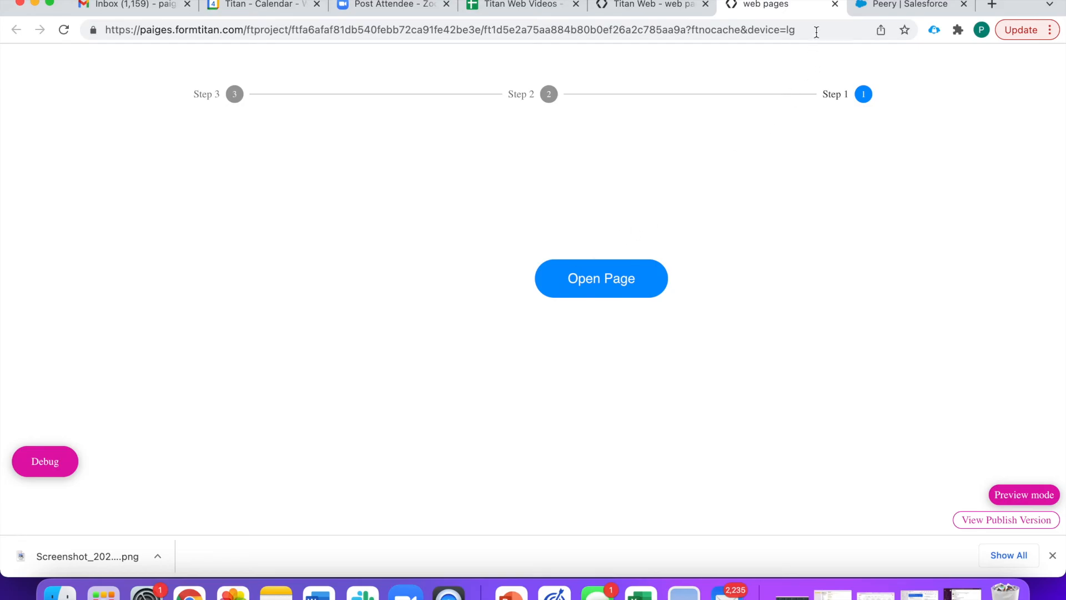
left_click(834, 5)
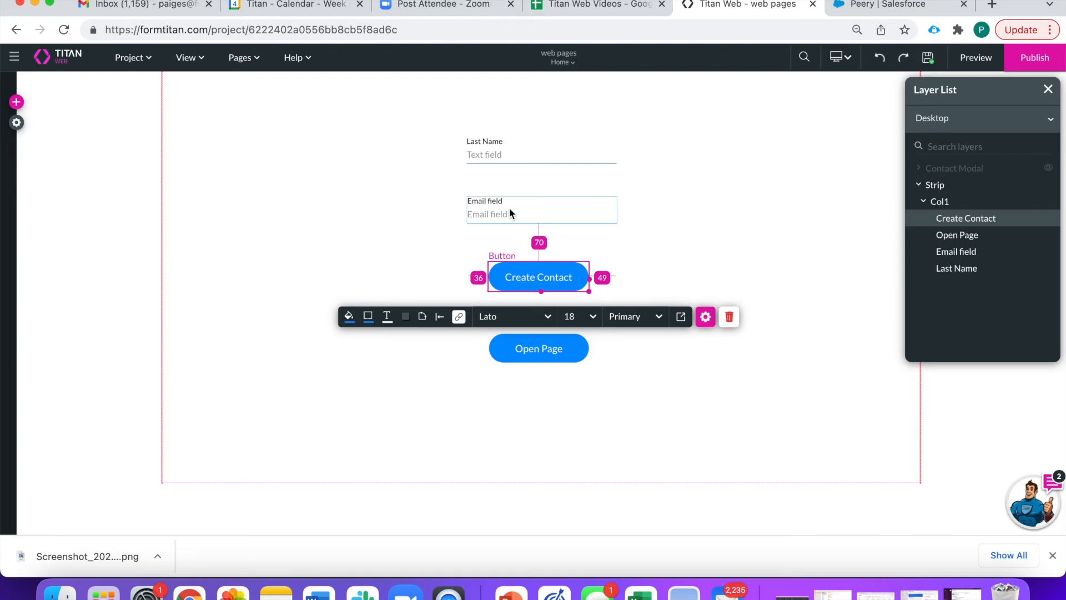
- Drag a Drop Down input from the Input elements onto the form
left_click(524, 210)
left_click(412, 201)
left_click(17, 102)
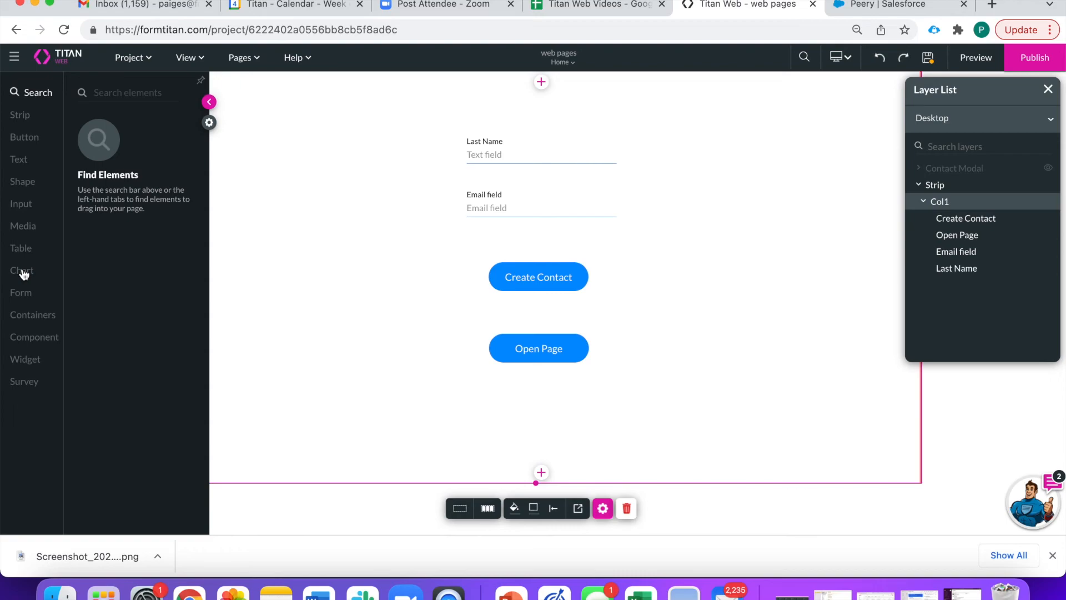
left_click(20, 210)
scroll(143, 337, "down", 2)
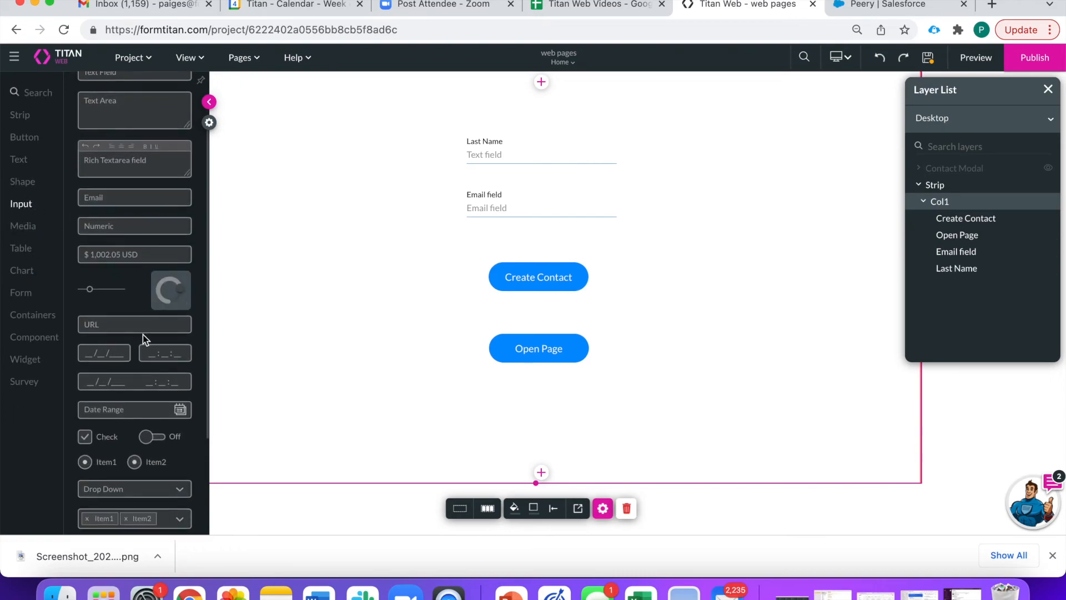
left_click_drag(123, 489, 690, 204)
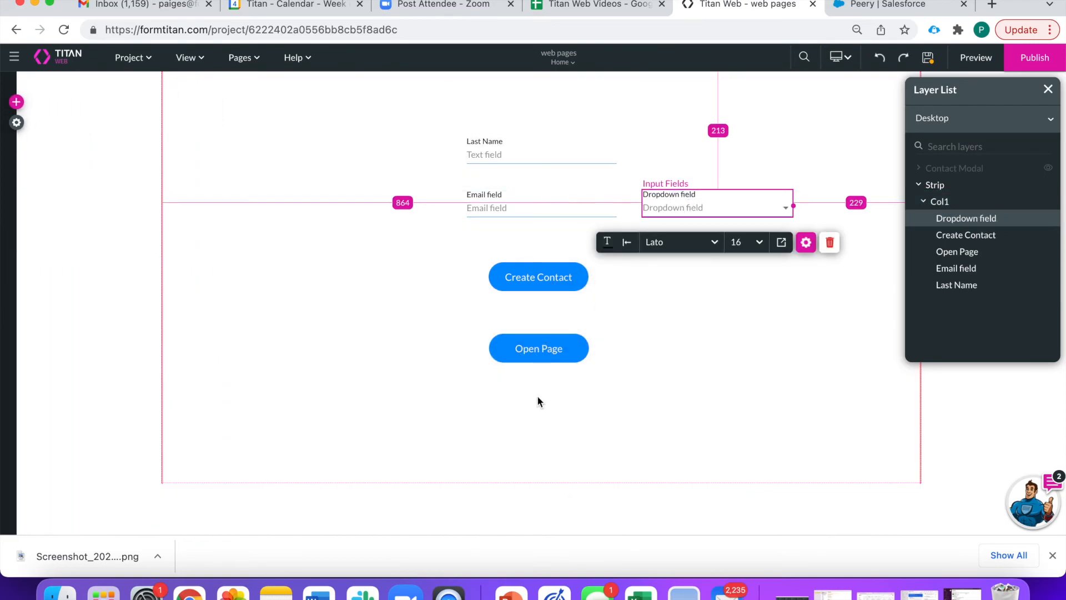
- Delete the Open Page button, move Create Contact down, and place the dropdown beneath Email
left_click_drag(527, 351, 526, 446)
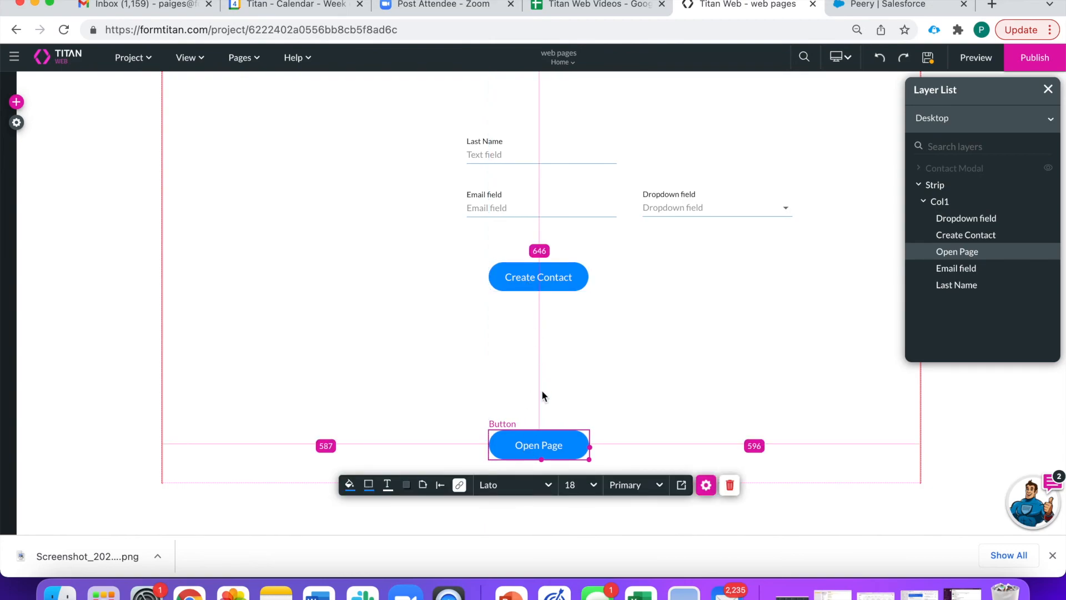
left_click(730, 485)
left_click_drag(521, 289, 518, 442)
left_click_drag(681, 207, 507, 257)
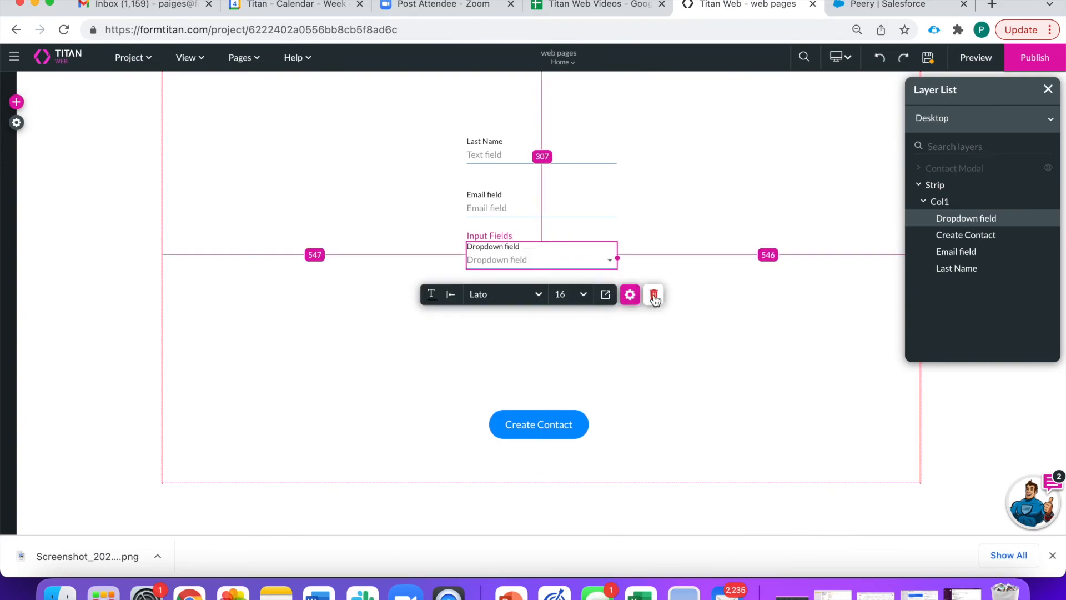
- Relabel the dropdown 'Do you want a free T-shirt?'
left_click(632, 296)
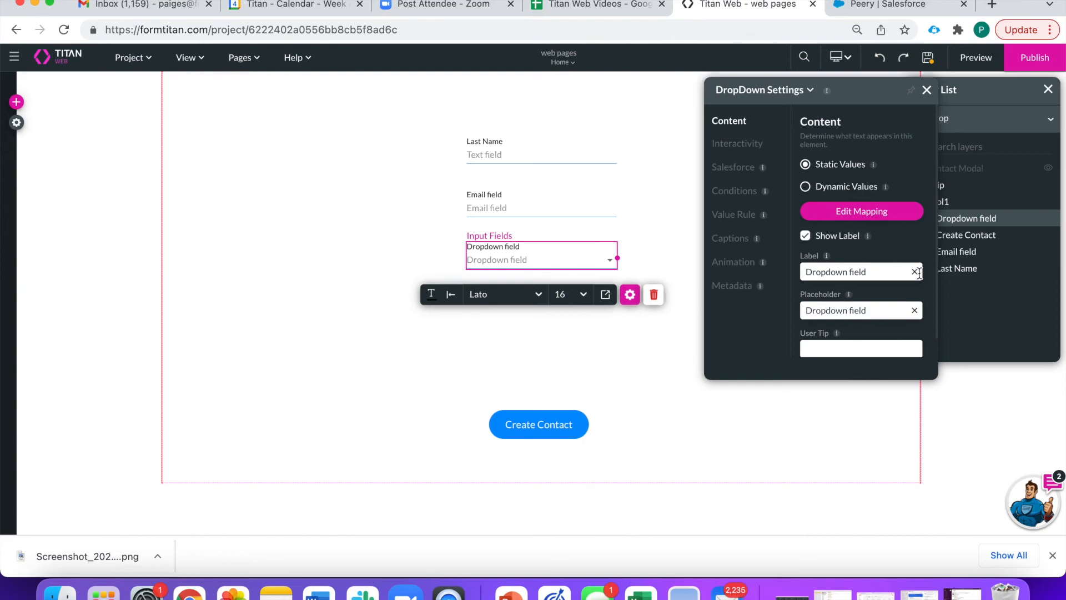
left_click(915, 272)
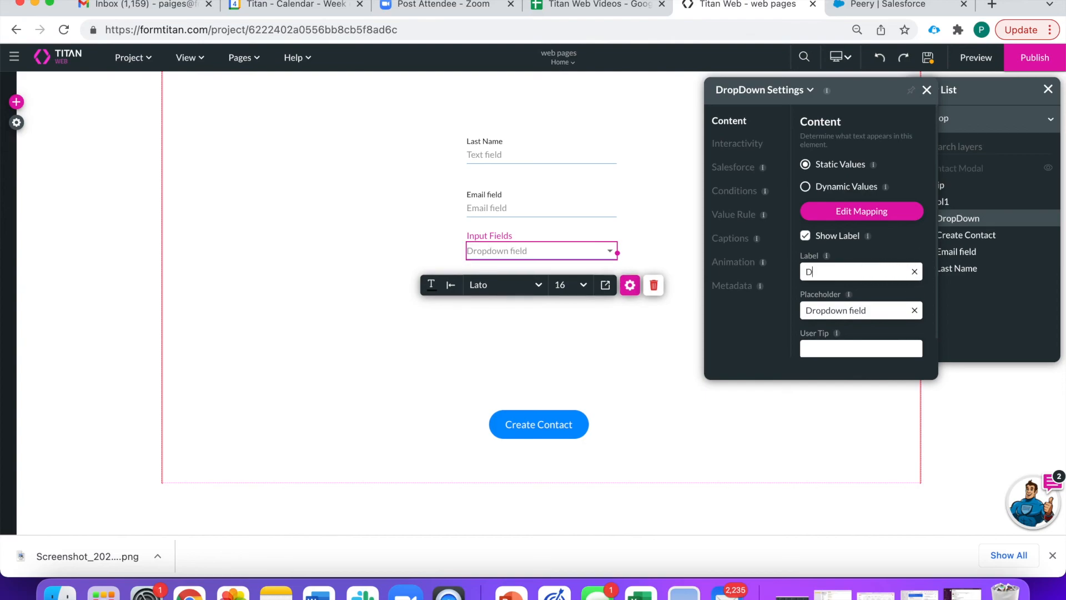
type("Do you want a free T")
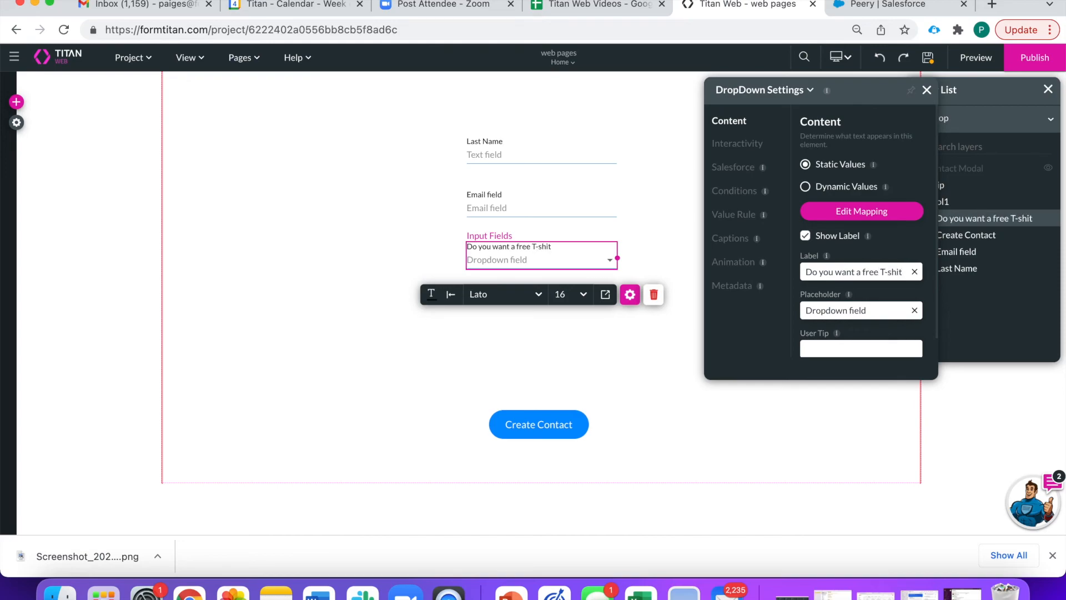
type("-shirt?")
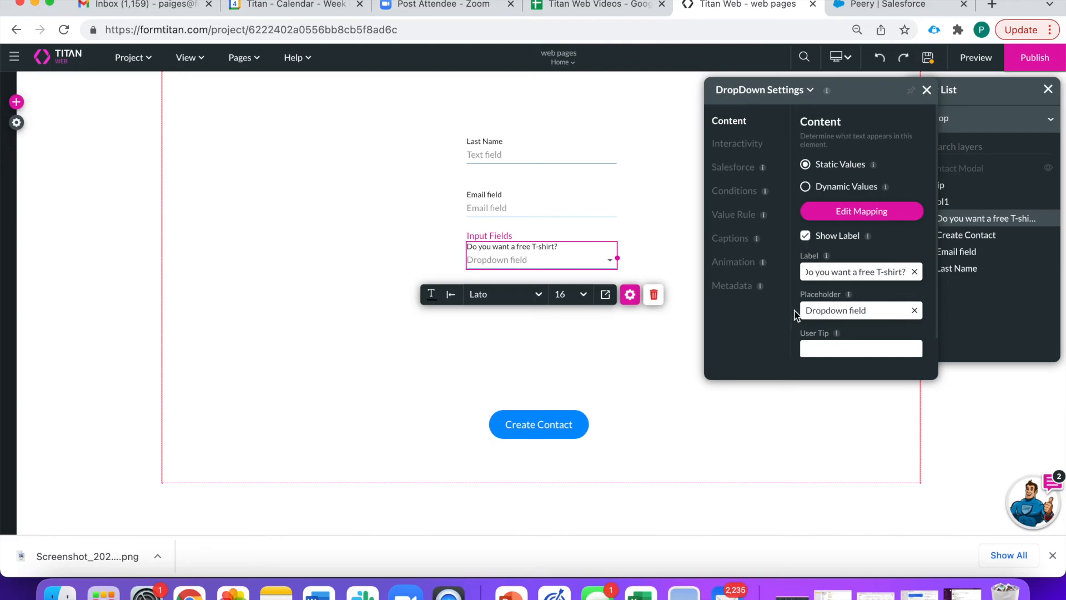
- Rename the dropdown's choices to Yes and No, delete the third item, and apply
left_click(860, 215)
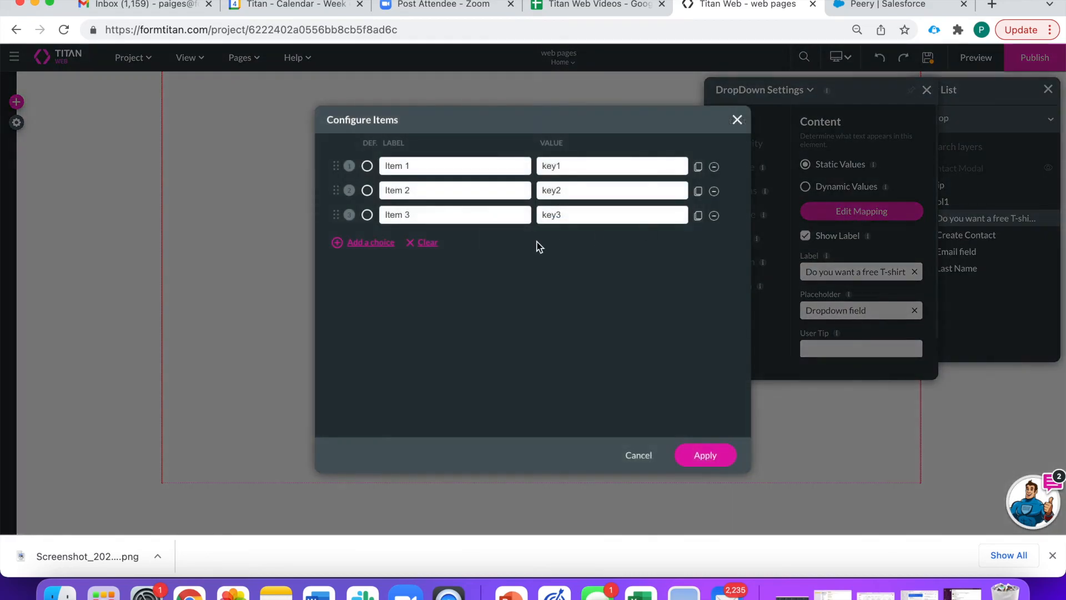
left_click_drag(433, 166, 261, 161)
type("Yes")
left_click_drag(428, 191, 278, 190)
type("No")
left_click(712, 216)
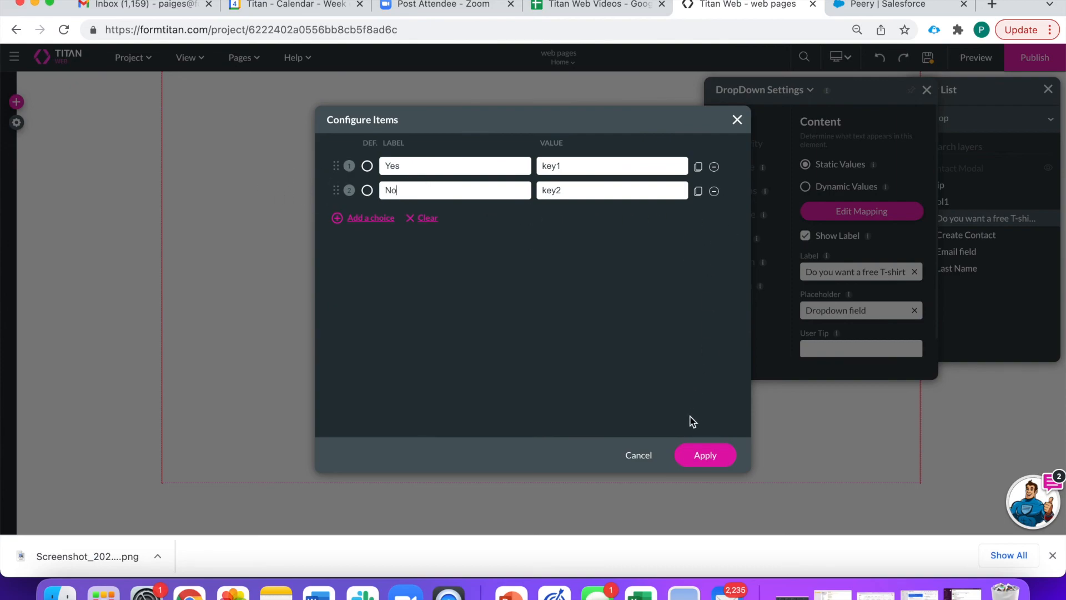
left_click(703, 456)
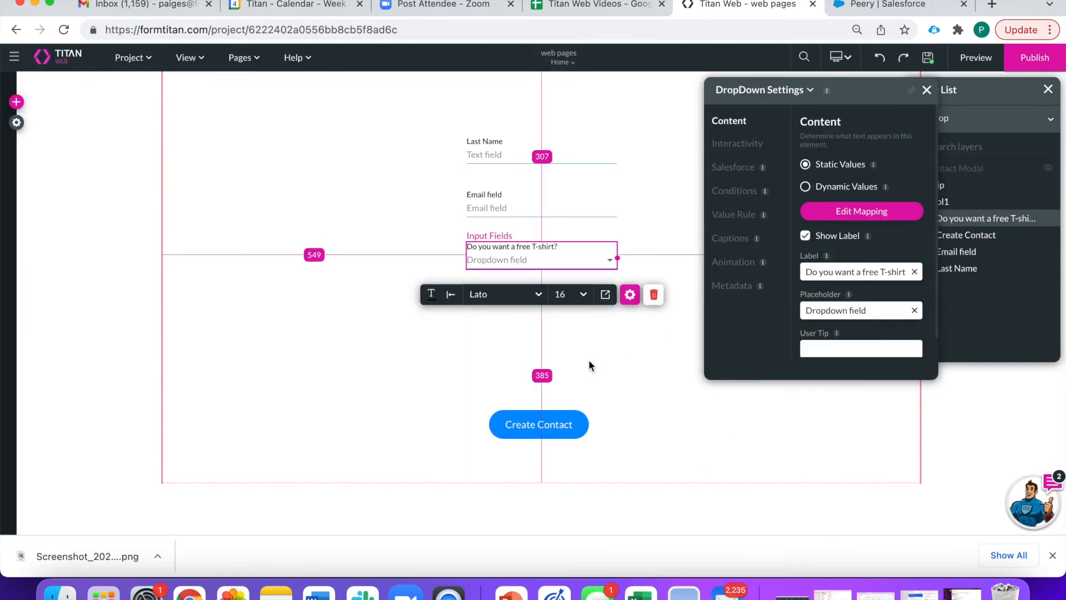
left_click(16, 102)
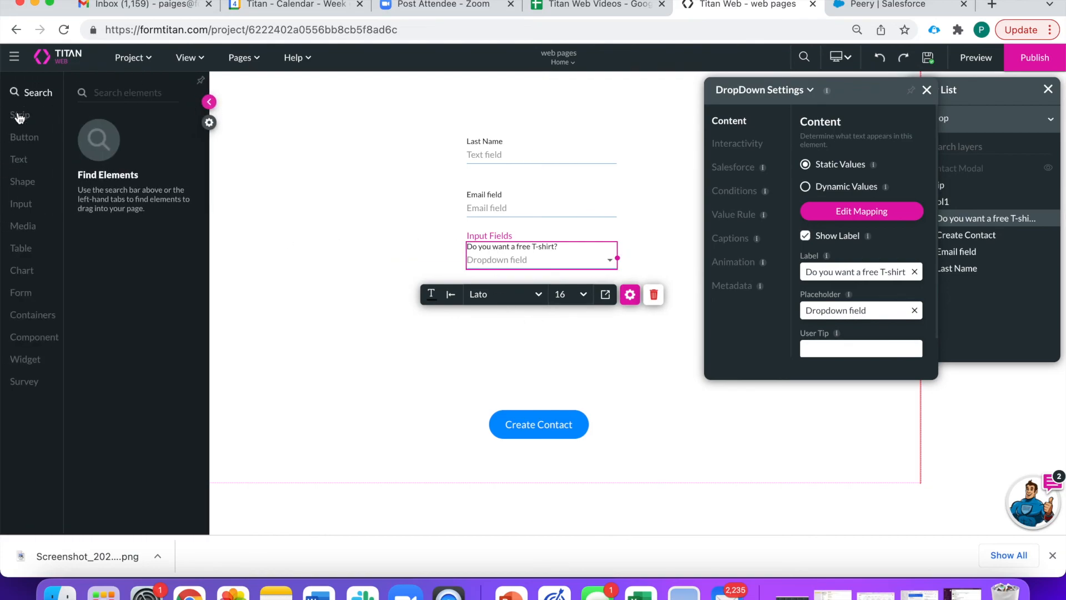
- Add a text field labelled Shirt Size below the dropdown, with an empty placeholder
left_click(22, 205)
left_click_drag(115, 140, 502, 300)
left_click_drag(871, 205, 704, 183)
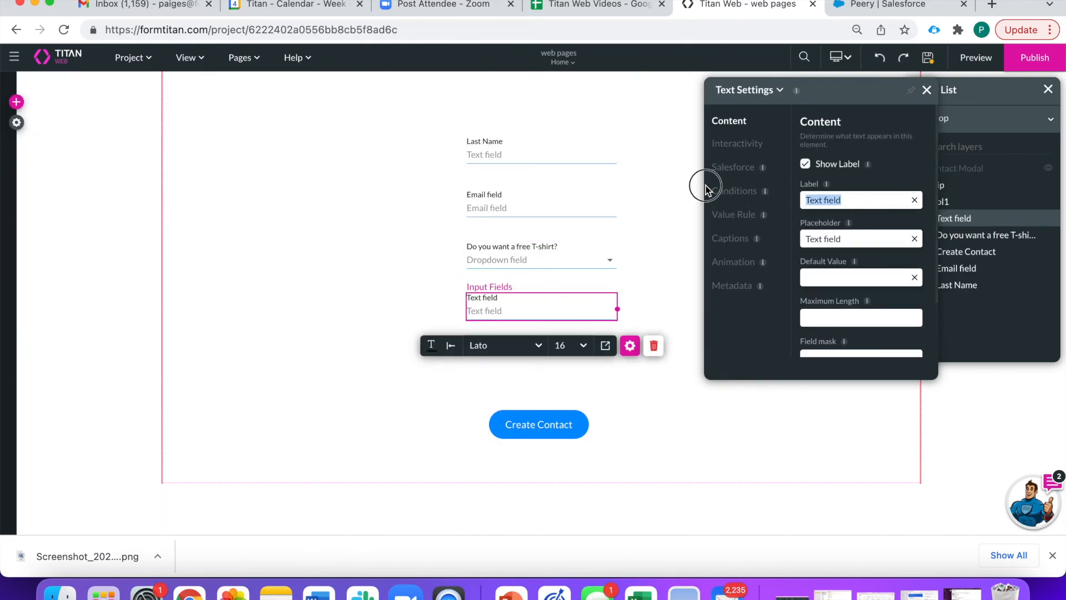
type("Shirt Size")
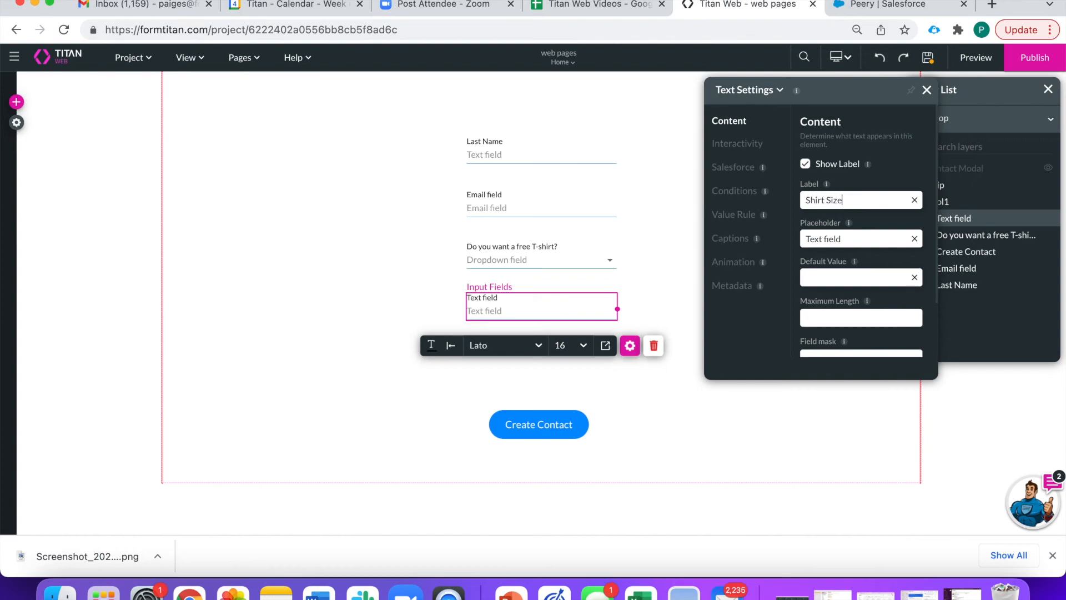
left_click(915, 239)
- Open the T-shirt dropdown's conditions flow and edit its Condition node
left_click(675, 246)
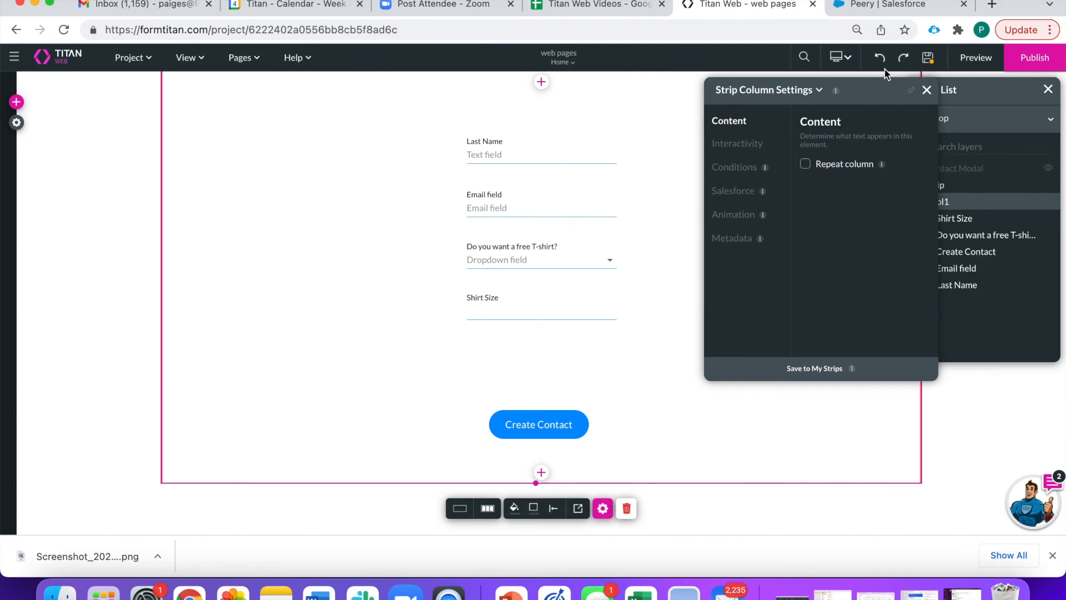
left_click(546, 253)
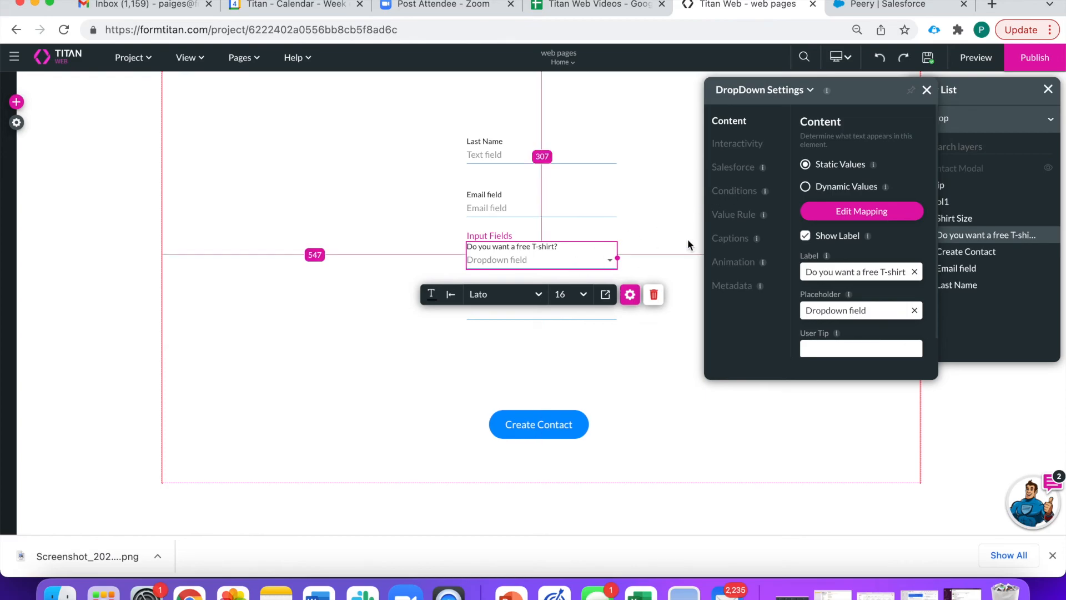
left_click(741, 194)
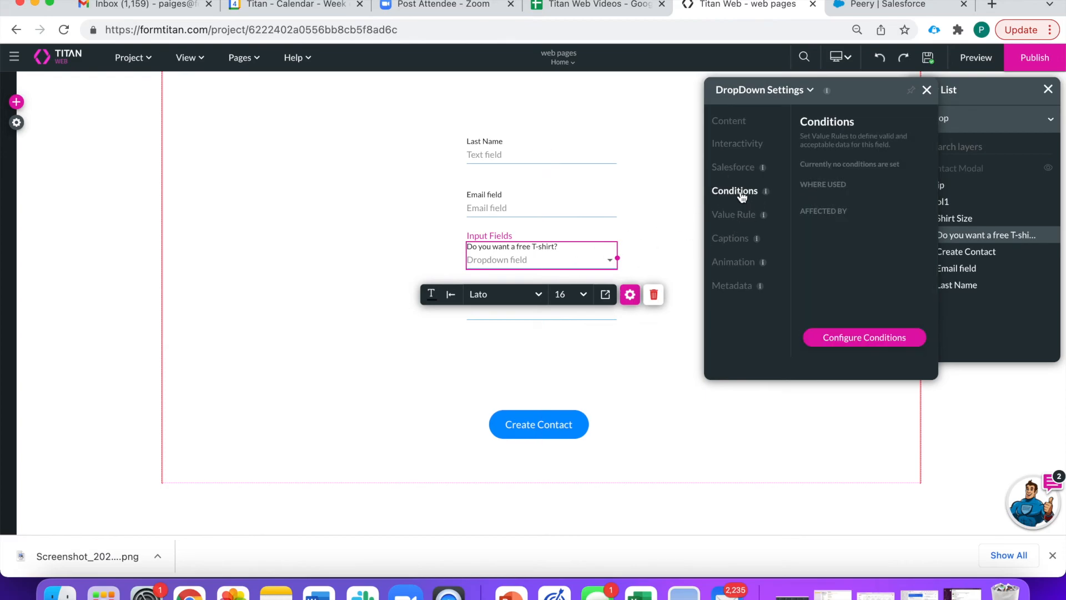
left_click(863, 339)
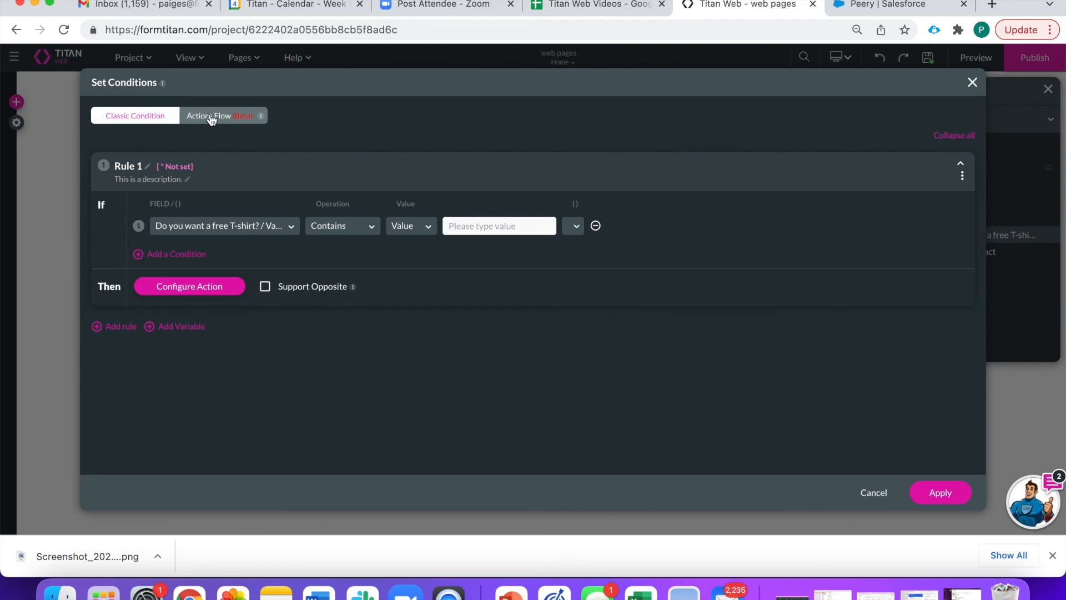
left_click(211, 119)
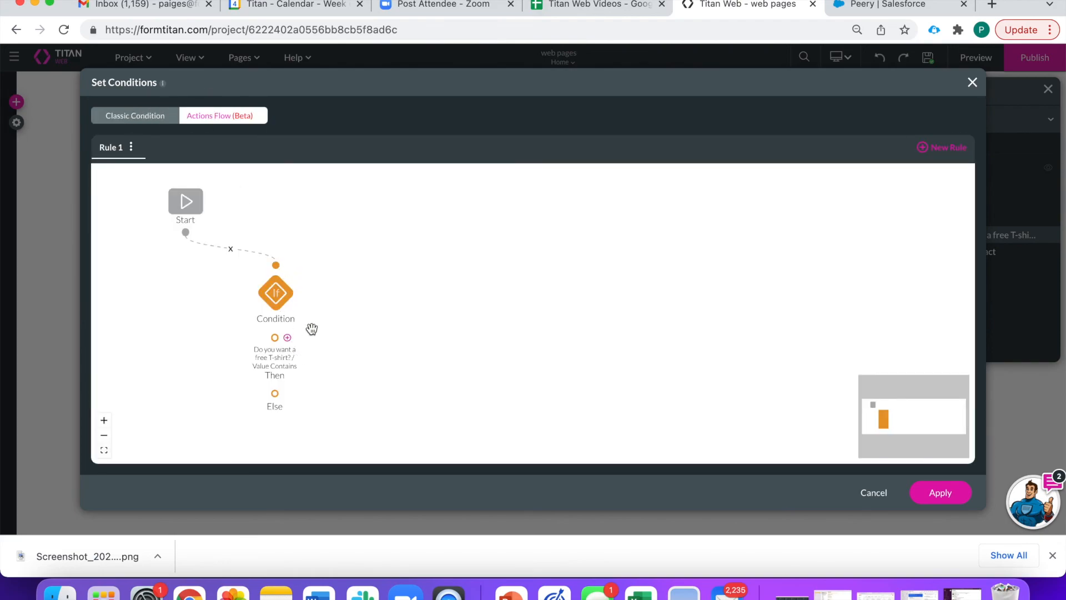
left_click(305, 288)
left_click(340, 282)
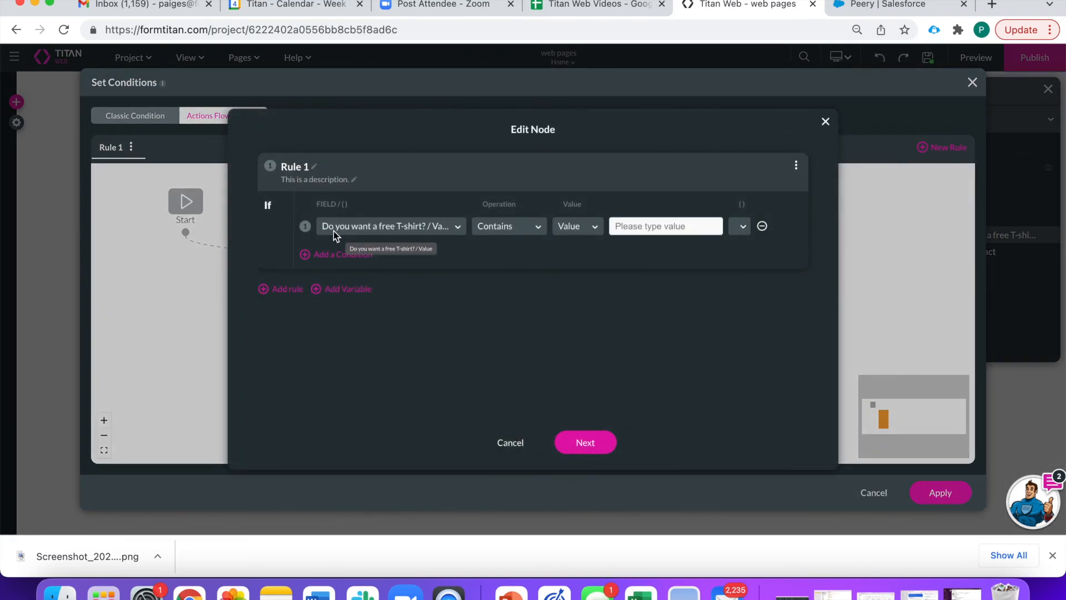
- Set the condition to the T-shirt dropdown's Label Equals Yes
left_click(438, 232)
scroll(426, 382, "down", 1)
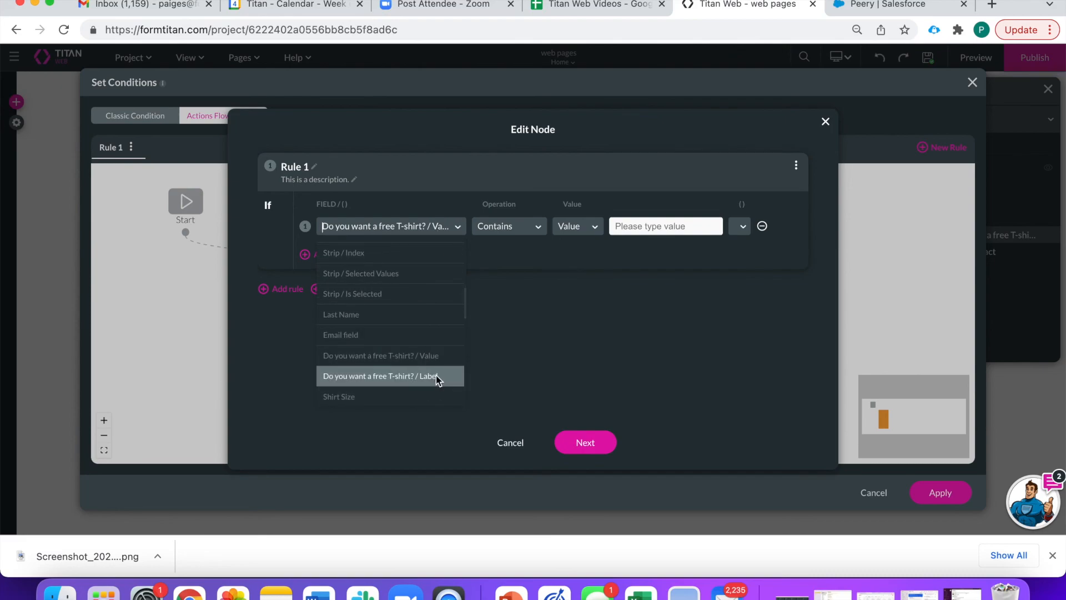
left_click(436, 375)
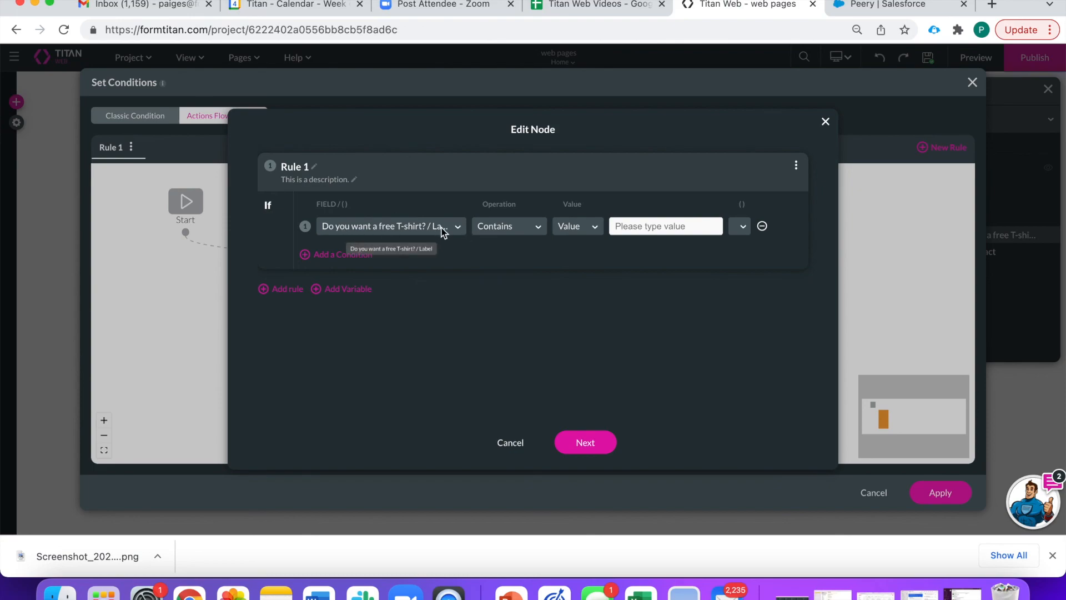
left_click(495, 227)
scroll(507, 314, "down", 1)
left_click(508, 327)
type("Yes")
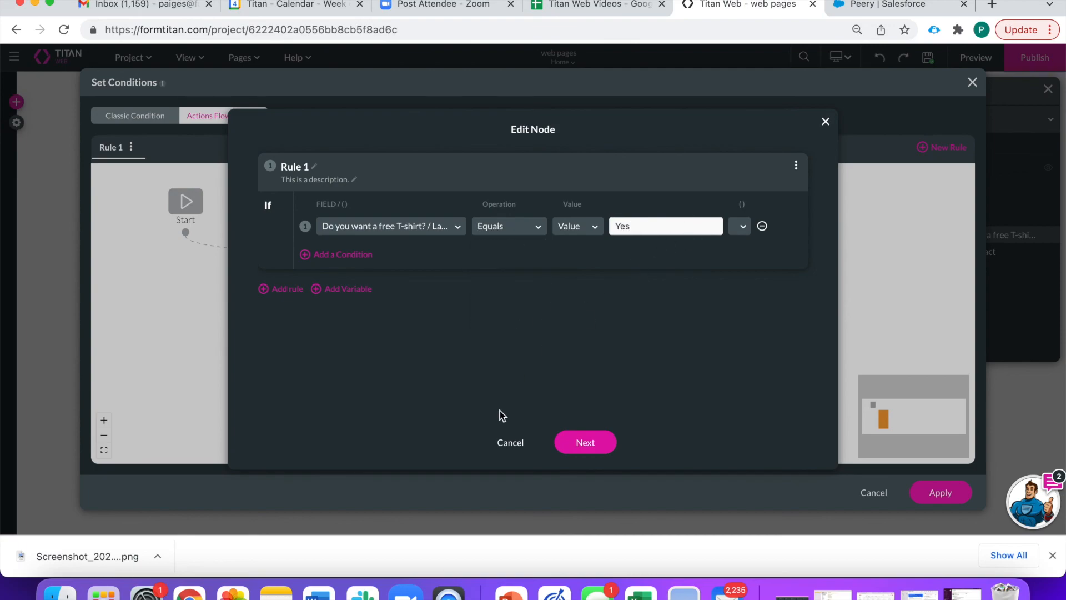
left_click(585, 442)
left_click(604, 442)
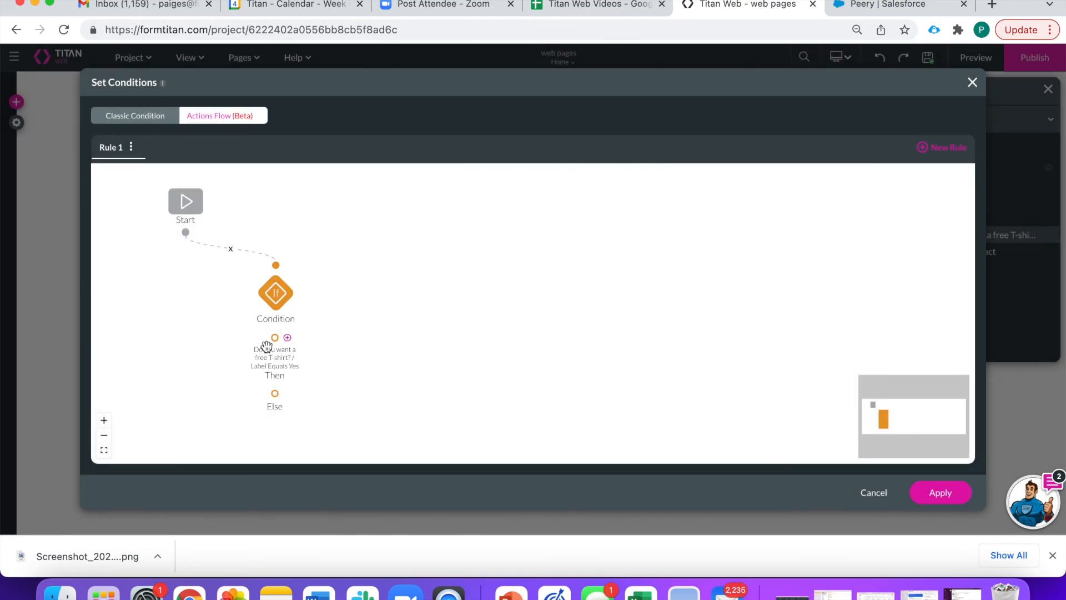
- Attach an Affected Elements step on Then that shows Shirt Size, and apply the rule
left_click(287, 337)
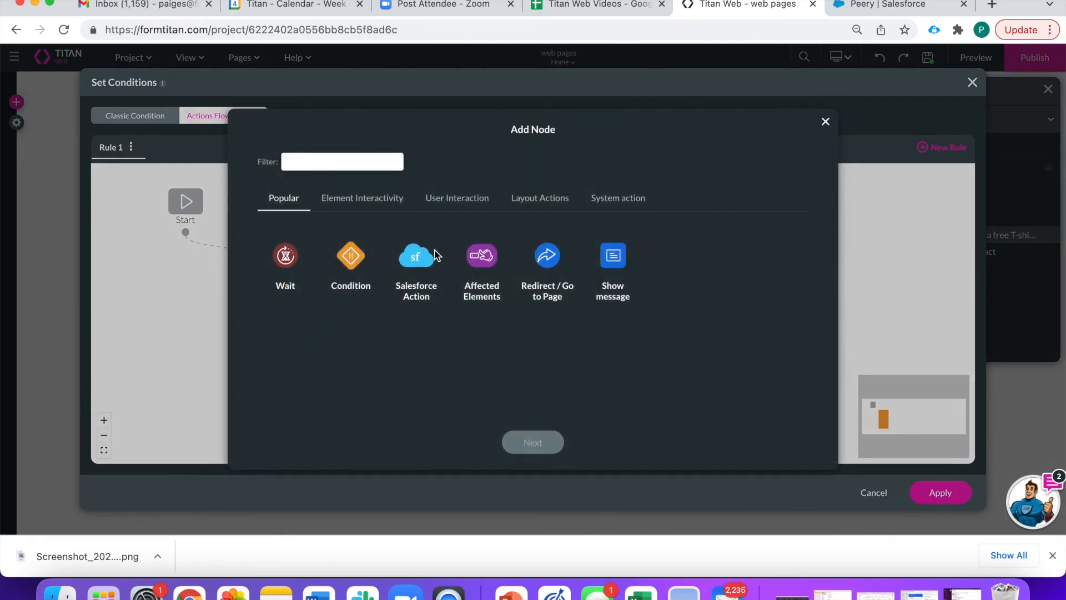
left_click(483, 257)
left_click(533, 443)
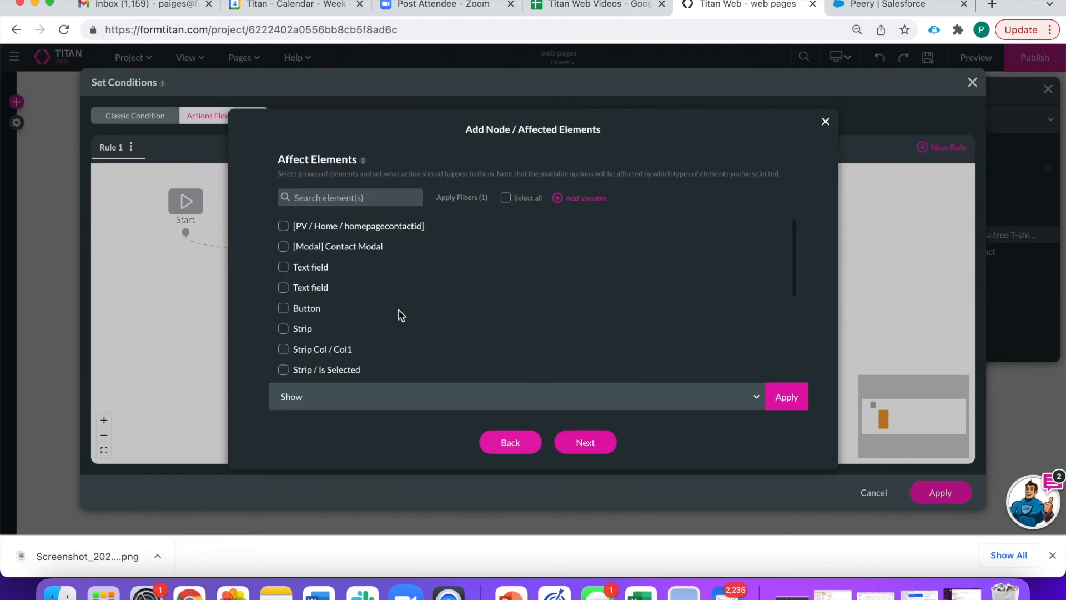
left_click(341, 198)
type("size")
left_click(313, 247)
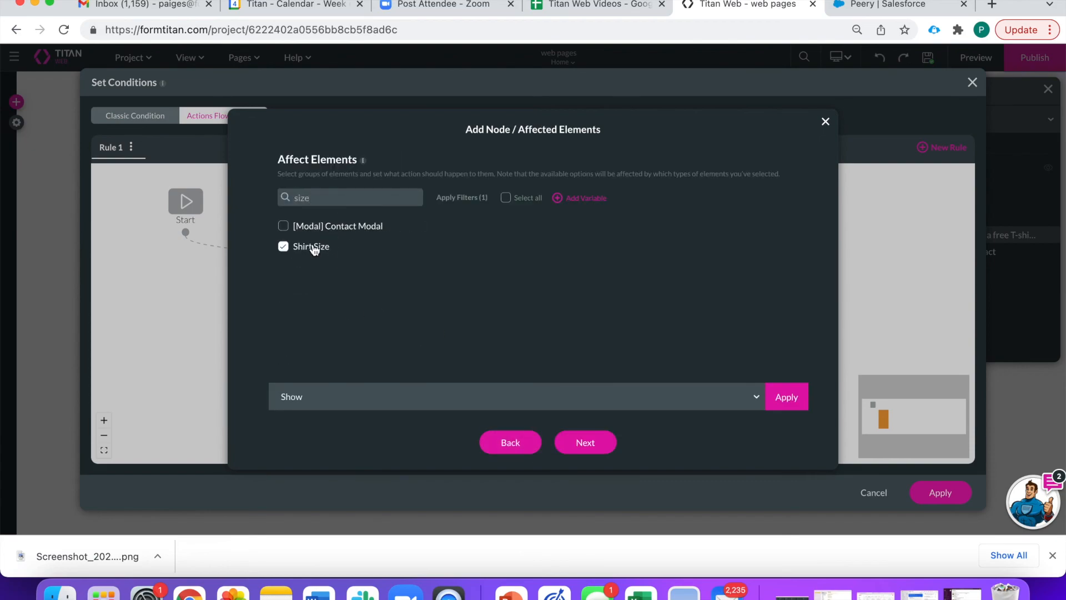
left_click(780, 396)
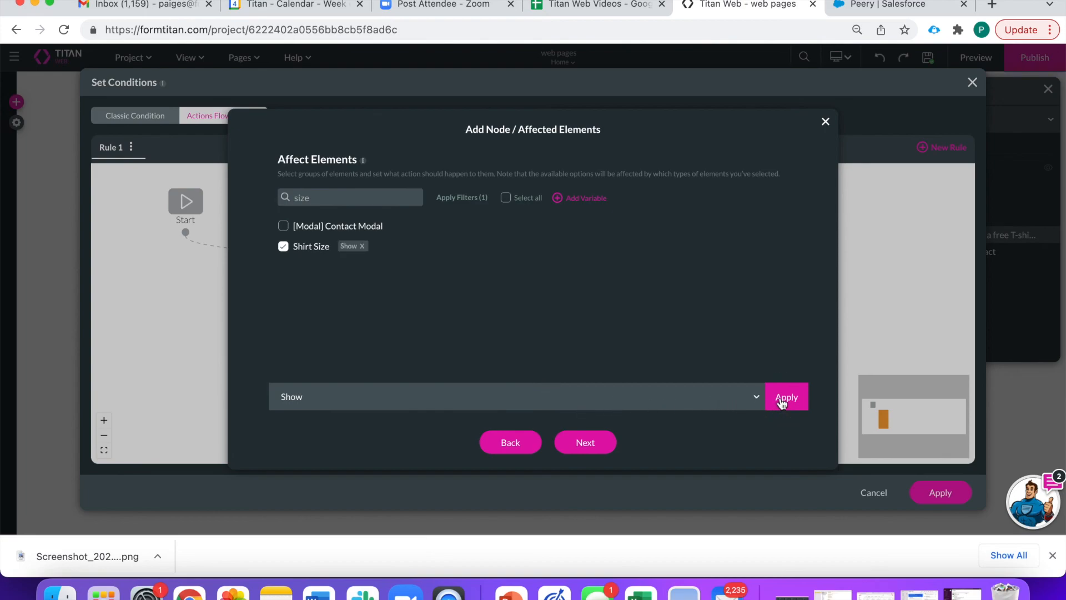
left_click(580, 443)
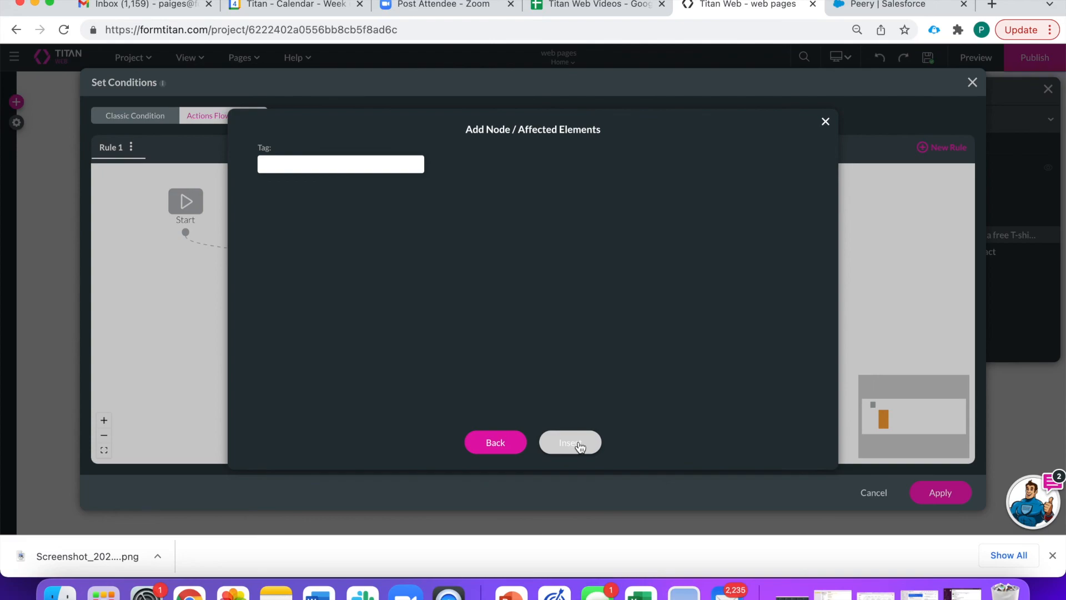
left_click(580, 444)
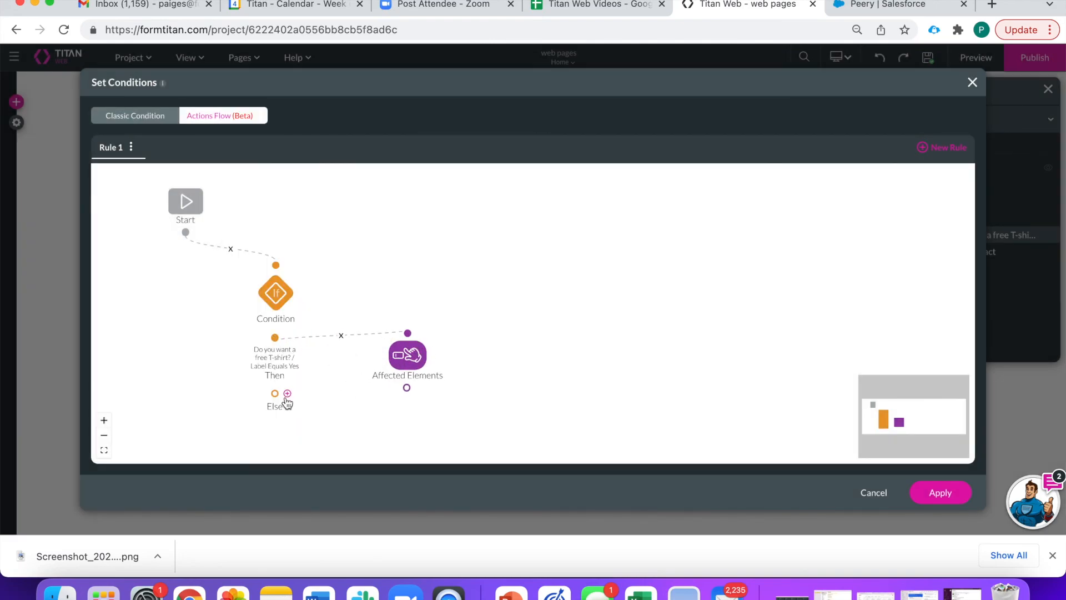
left_click(938, 488)
left_click(555, 369)
left_click(494, 305)
- Turn on Hide Onload in the Shirt Size field's interactivity settings
left_click(494, 305)
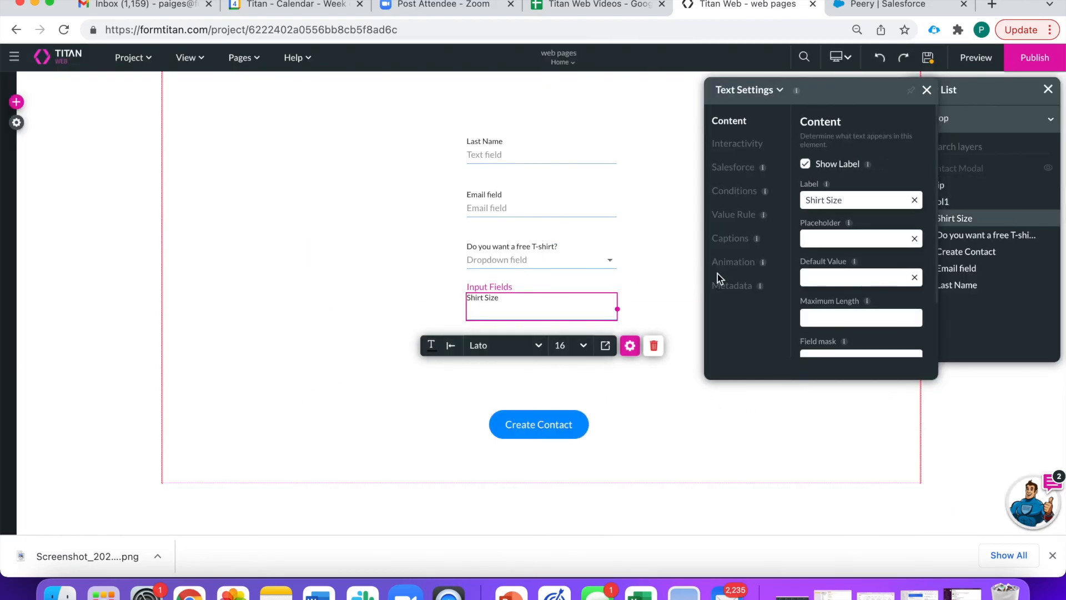
left_click(756, 146)
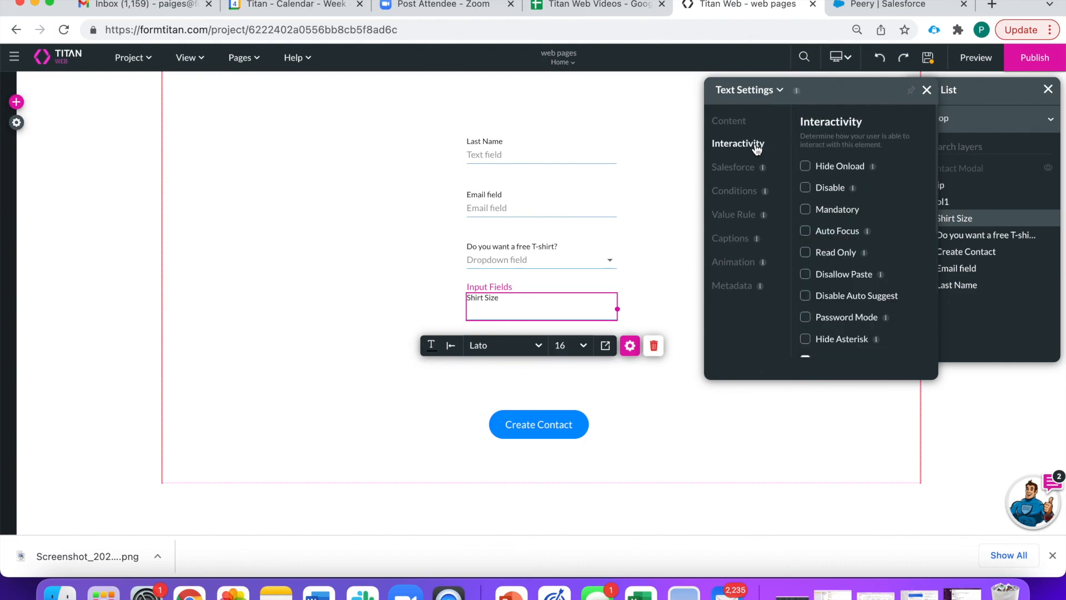
left_click(806, 168)
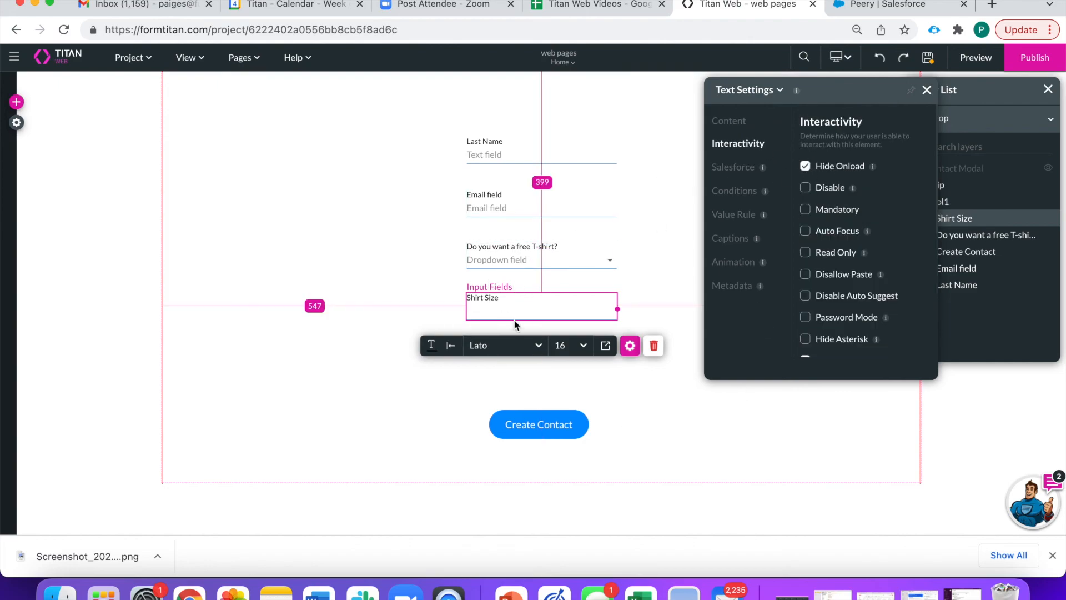
- Preview the form and fill in the Last Name and email fields
left_click(992, 57)
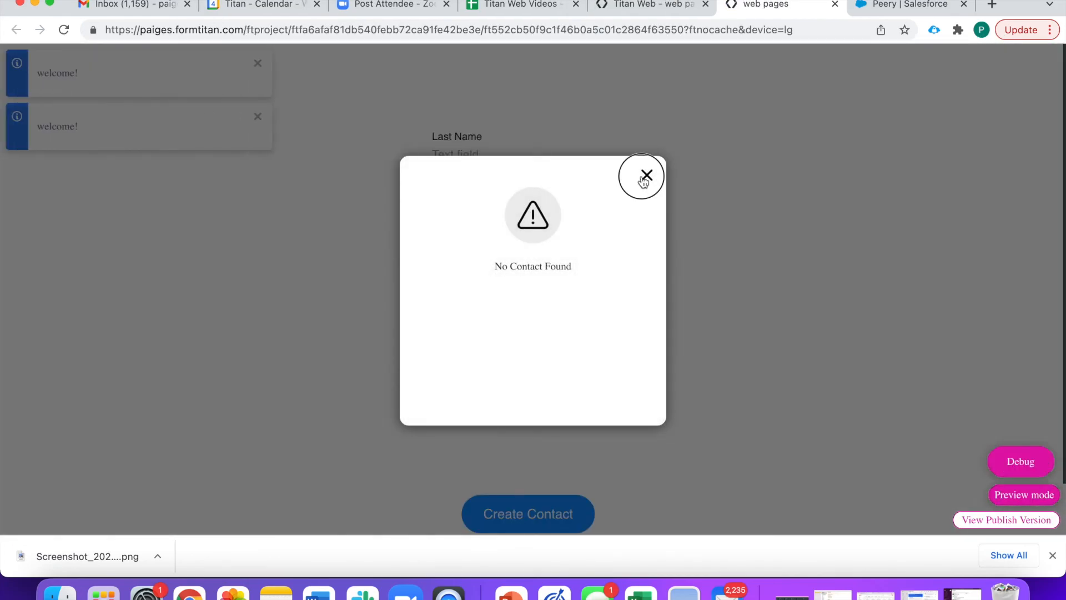
left_click(645, 174)
left_click(554, 156)
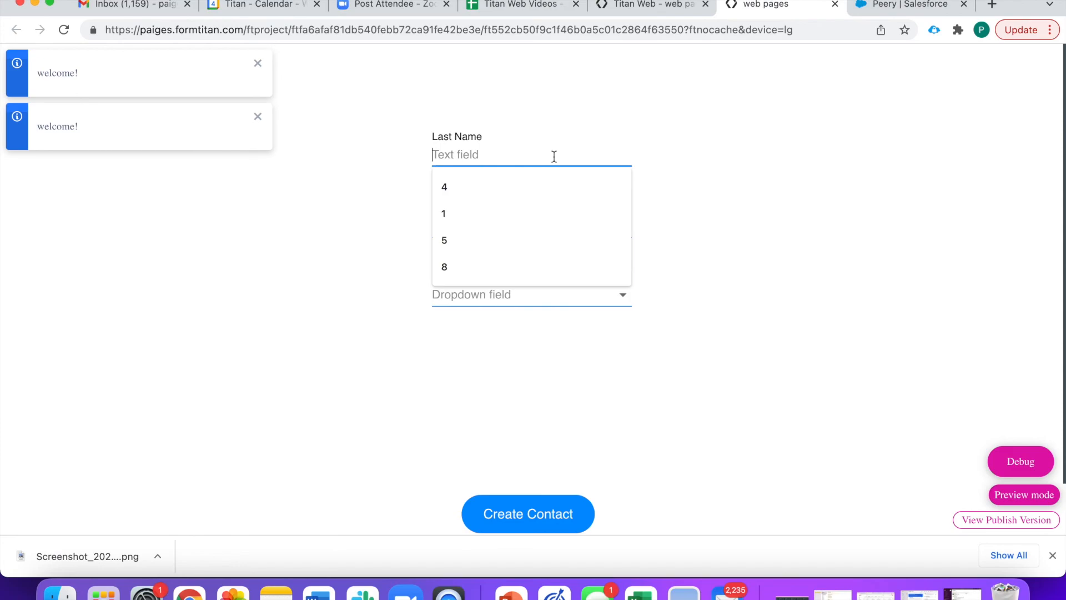
type("Sears")
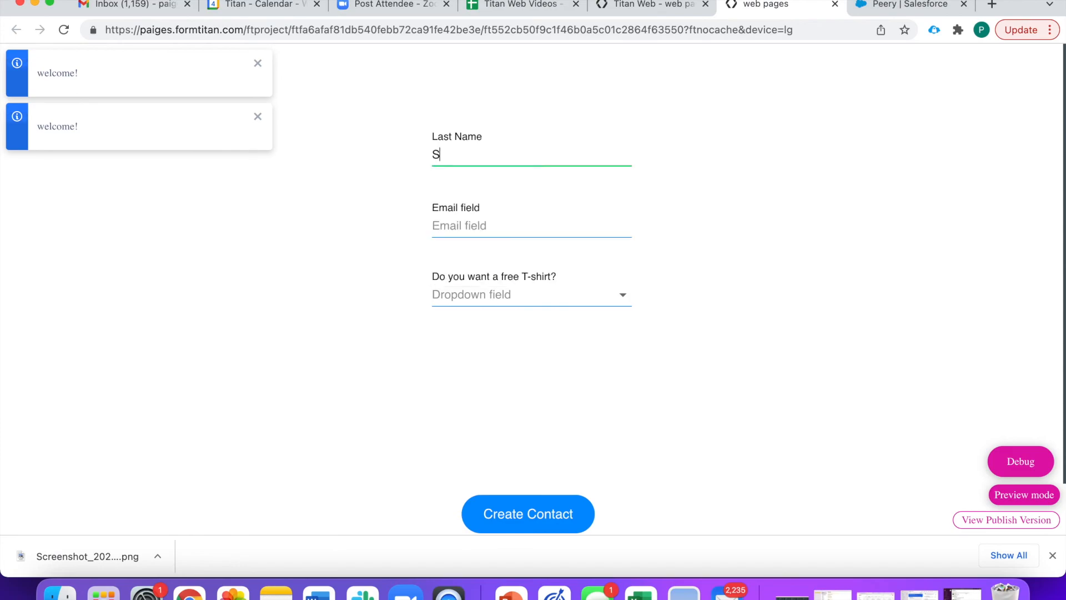
left_click(483, 224)
type("gfd@vfa.cp")
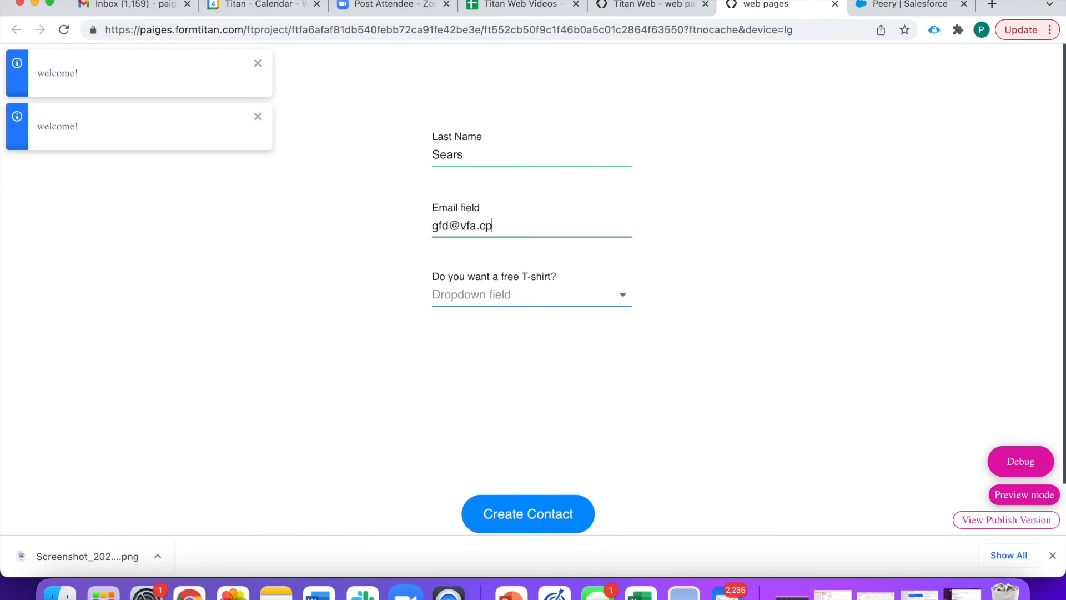
key("BackSpace")
type("om")
- Answer No, then Yes, to the free T-shirt question and enter shirt size 'Sma'
left_click(468, 293)
left_click(460, 358)
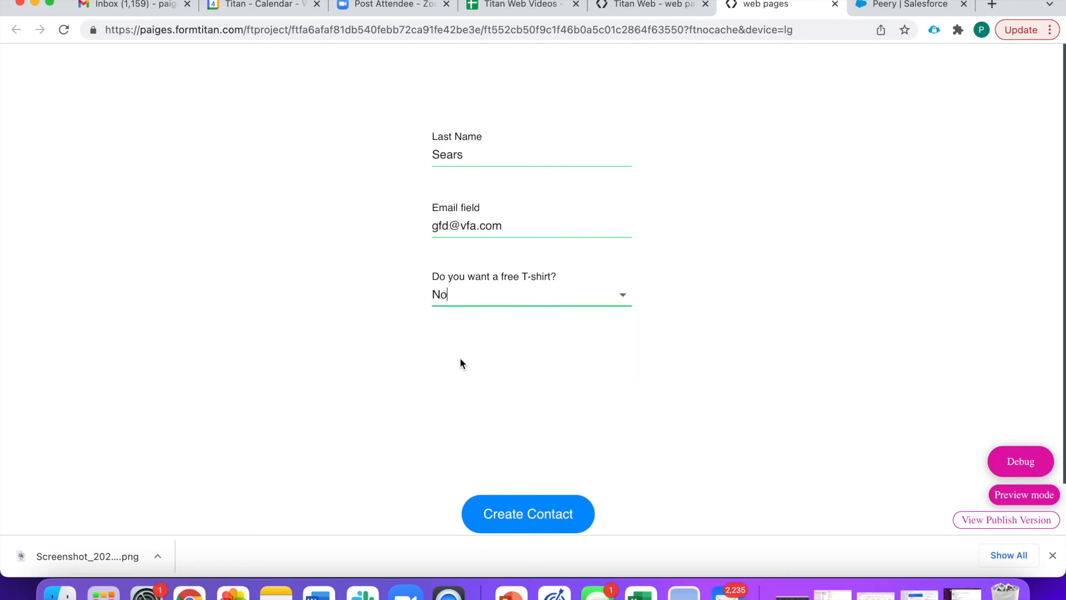
left_click(490, 295)
left_click(484, 333)
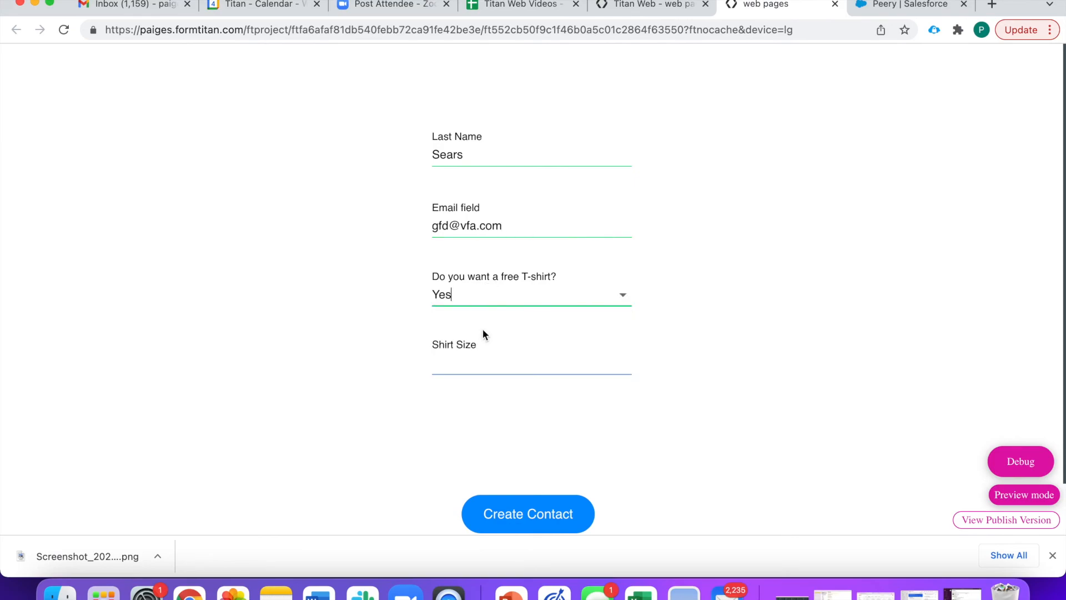
left_click(469, 361)
type("Small")
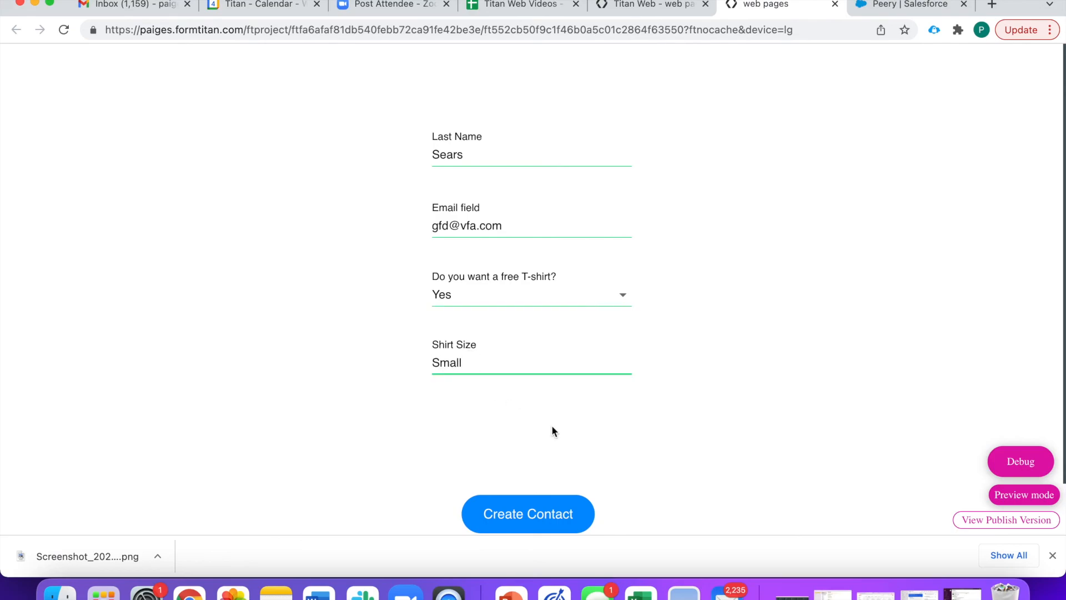
scroll(551, 424, "down", 1)
left_click(642, 7)
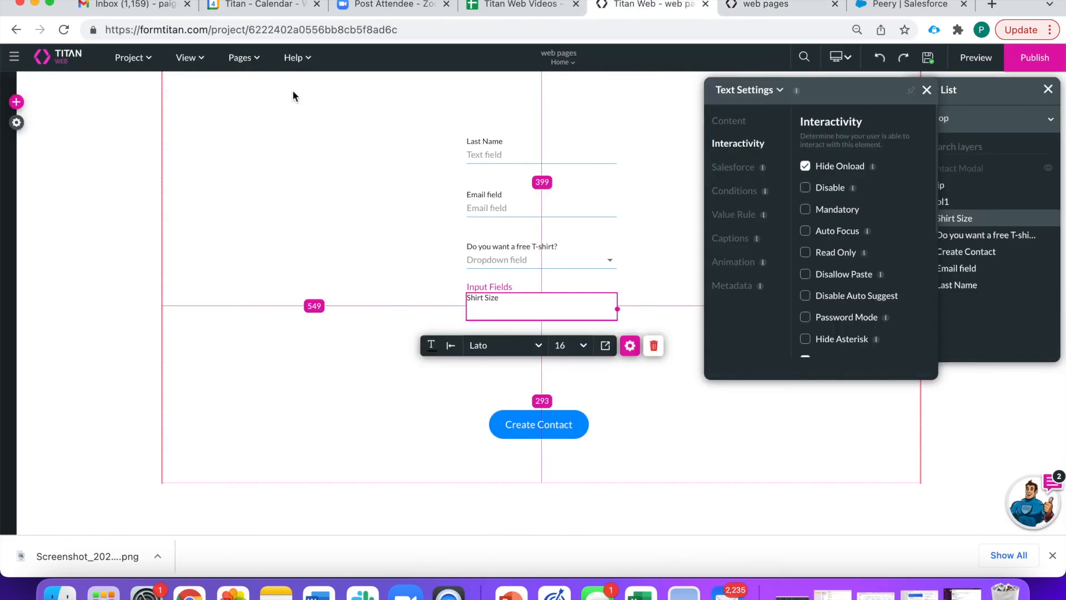
- Browse the Home page settings and the project's Custom Variables conditions, then close them
left_click(242, 58)
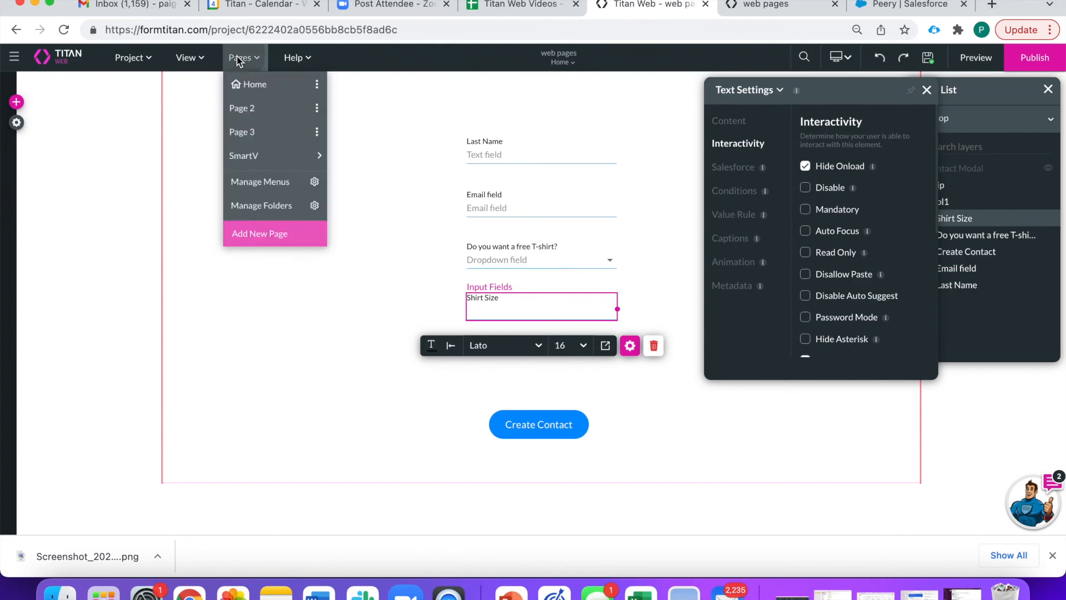
left_click(318, 85)
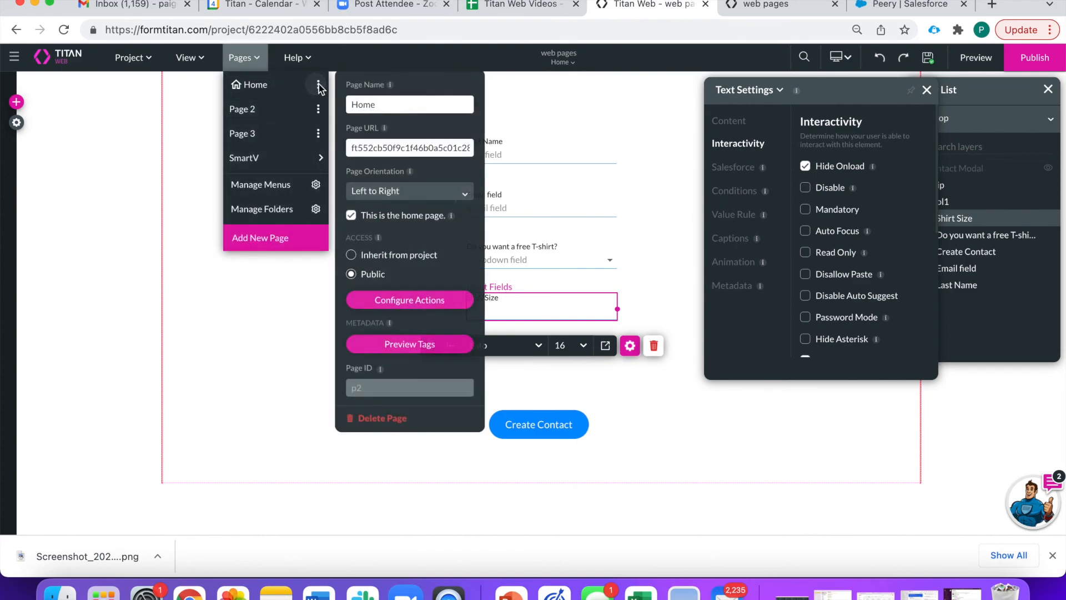
left_click(128, 166)
left_click(17, 123)
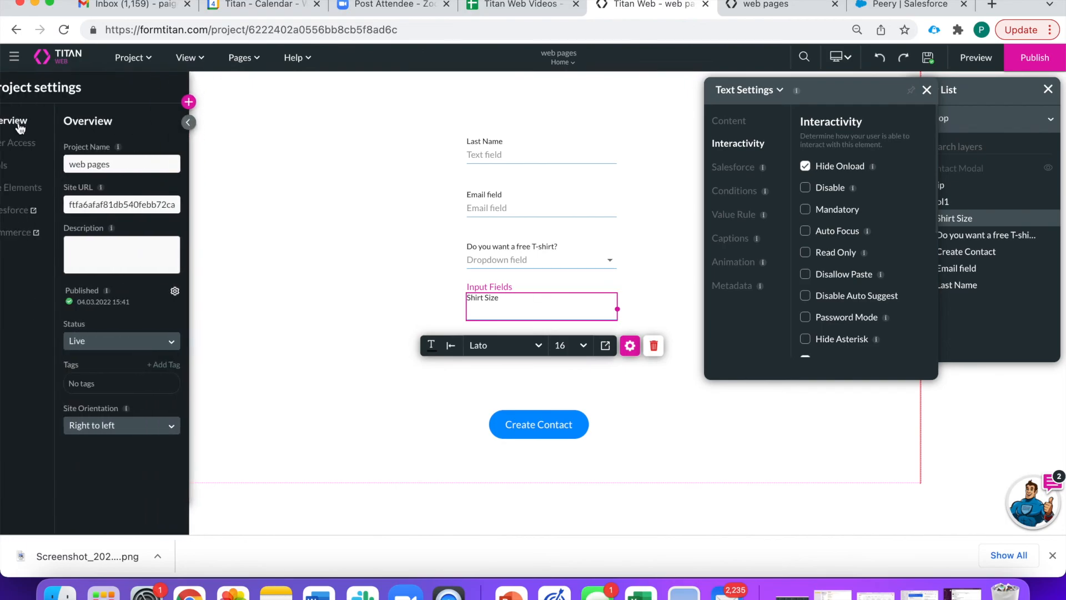
left_click(20, 168)
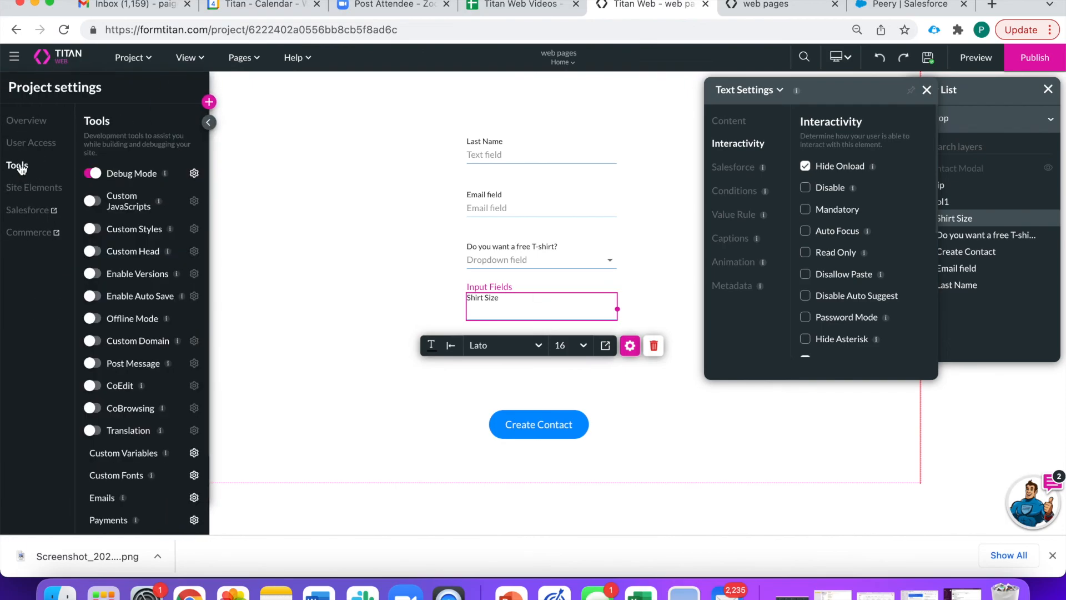
scroll(149, 383, "down", 3)
left_click(194, 382)
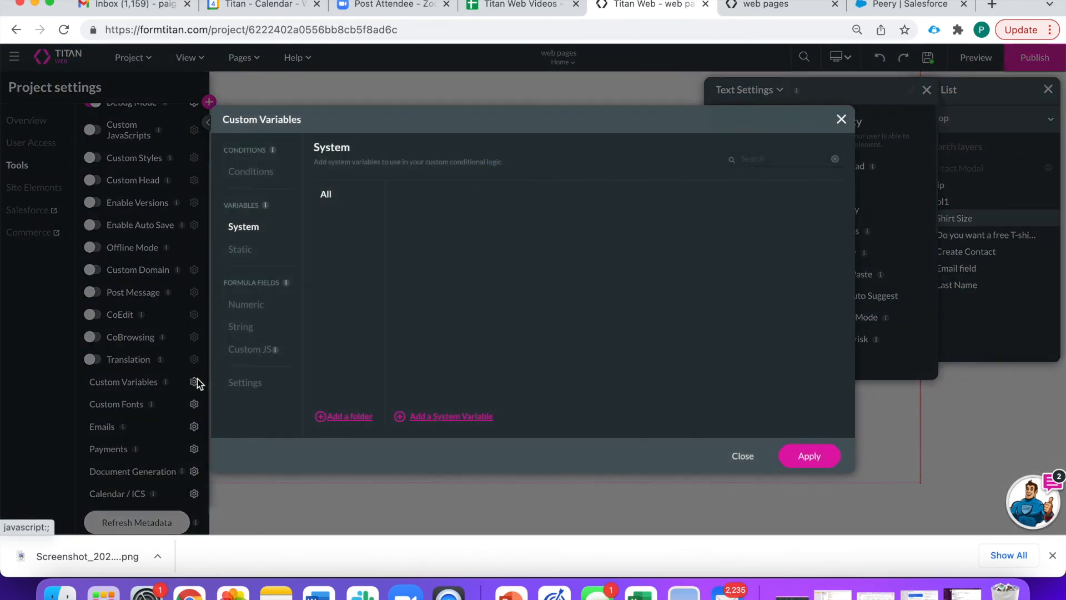
left_click(246, 172)
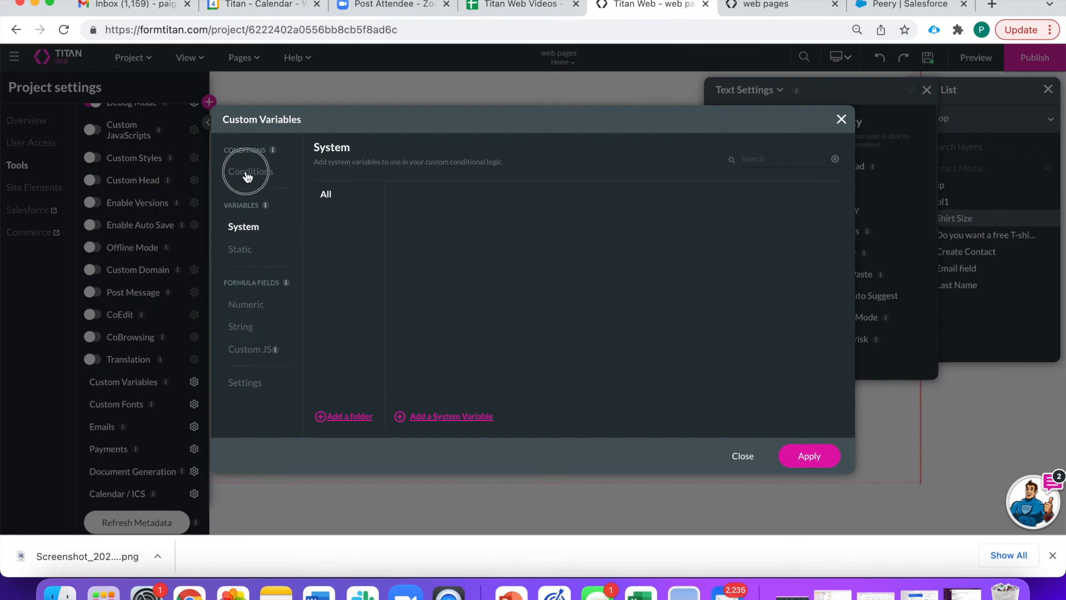
left_click(432, 197)
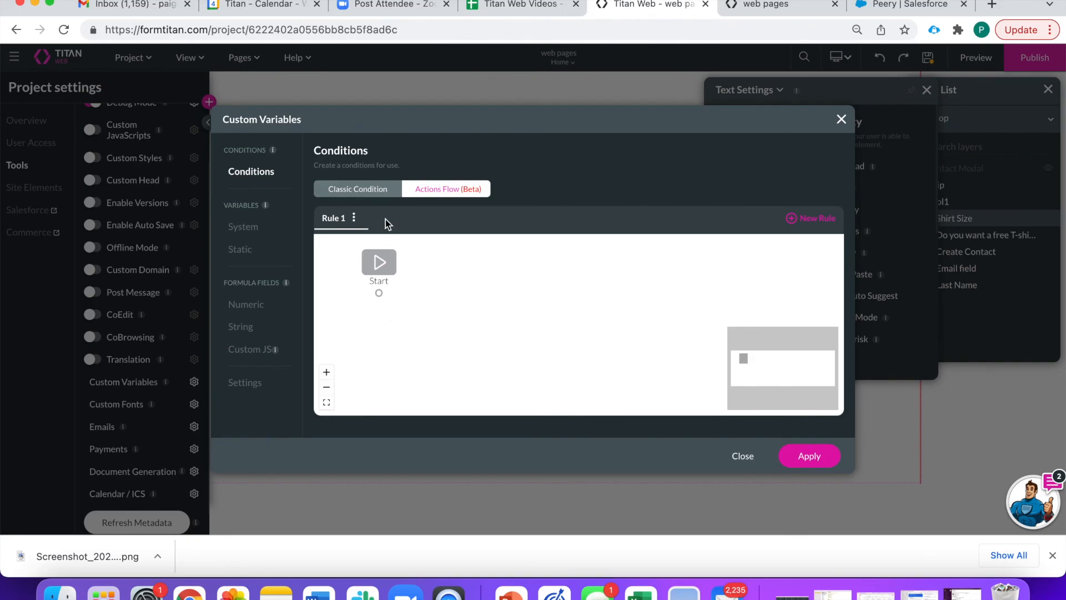
left_click(841, 119)
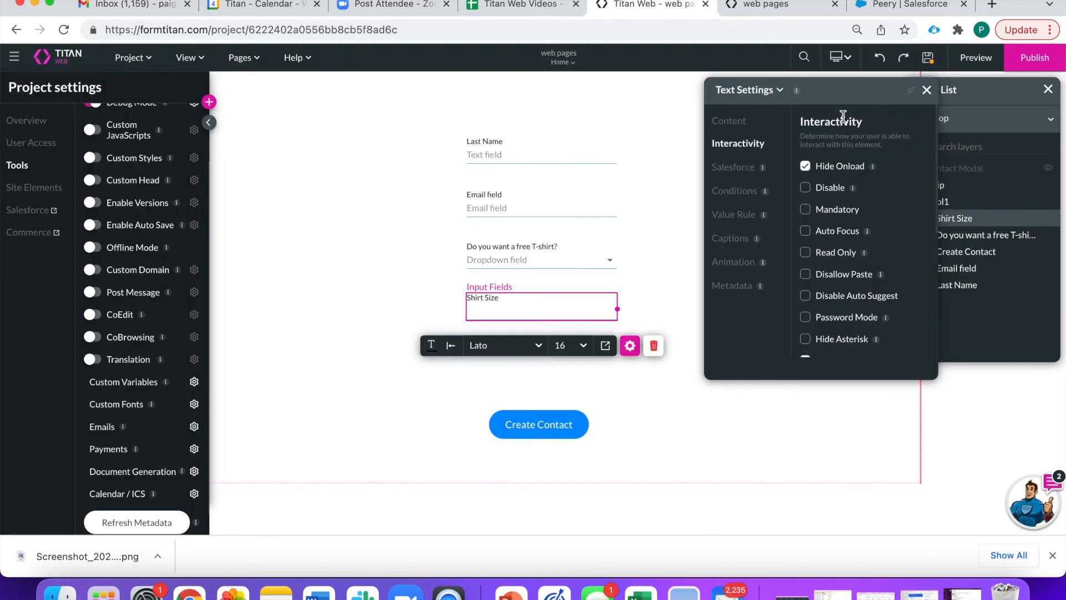
- Bring up Page 2's Configure Actions on the Conditions view
left_click(241, 57)
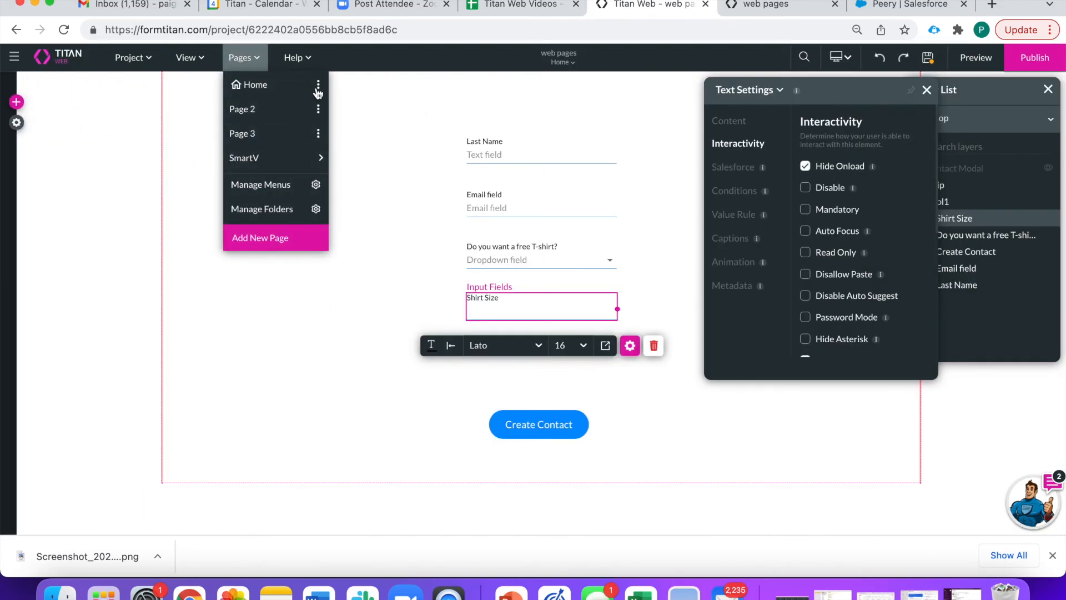
left_click(318, 109)
left_click(409, 300)
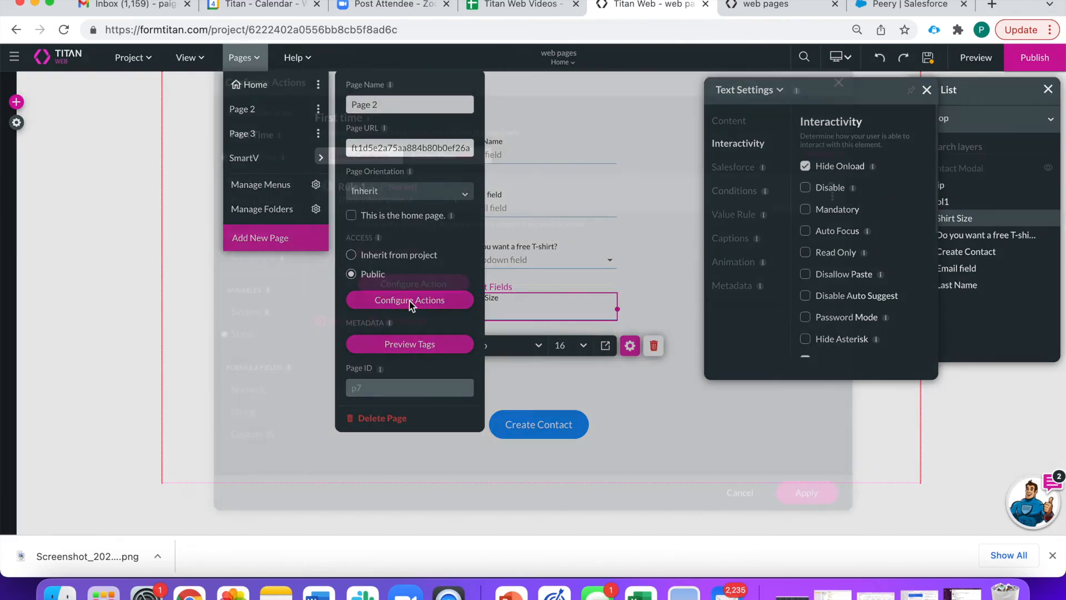
left_click(244, 257)
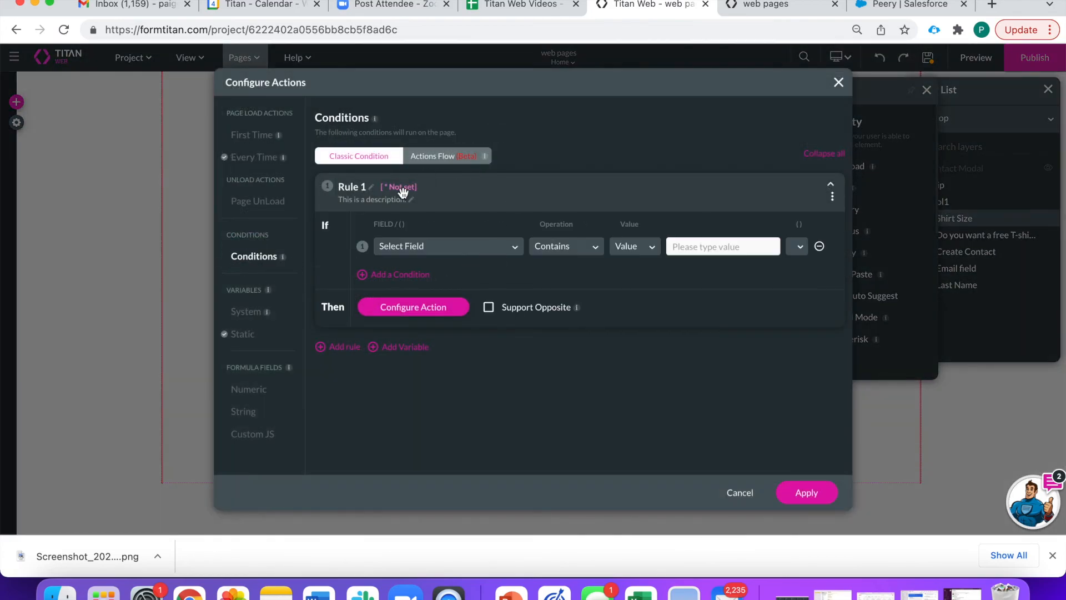
- Switch Page 2's conditions to Actions Flow and browse Page UnLoad, every-load and First Time actions
left_click(449, 156)
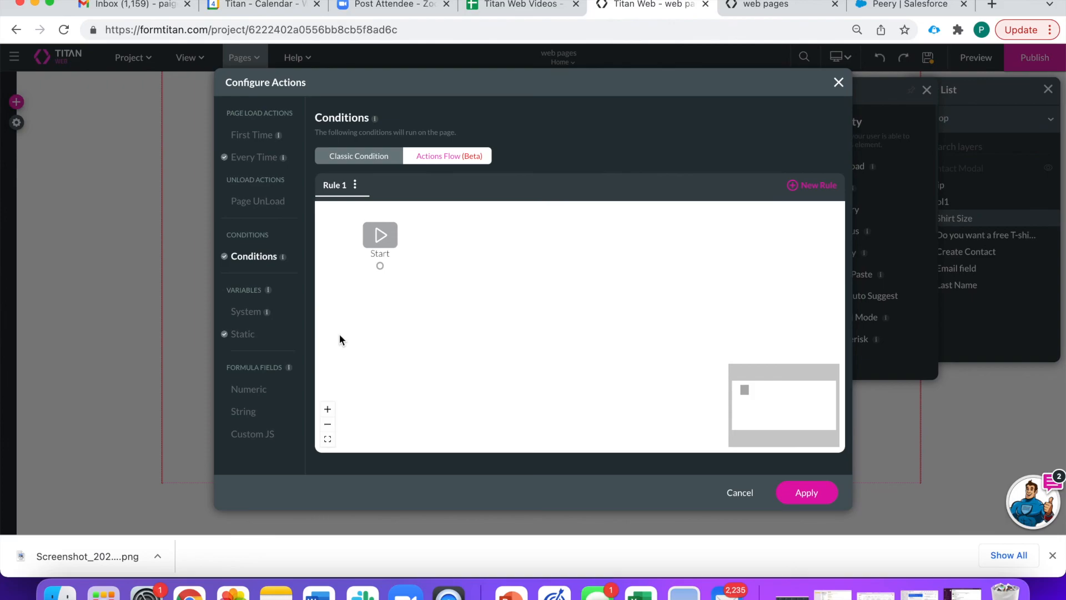
left_click(257, 201)
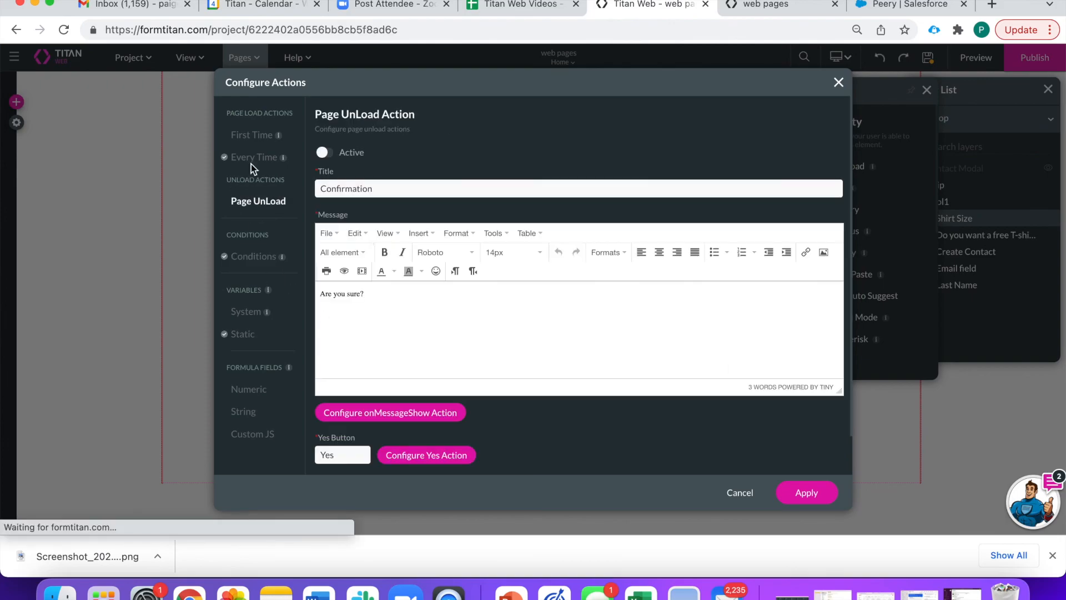
left_click(254, 158)
left_click(256, 137)
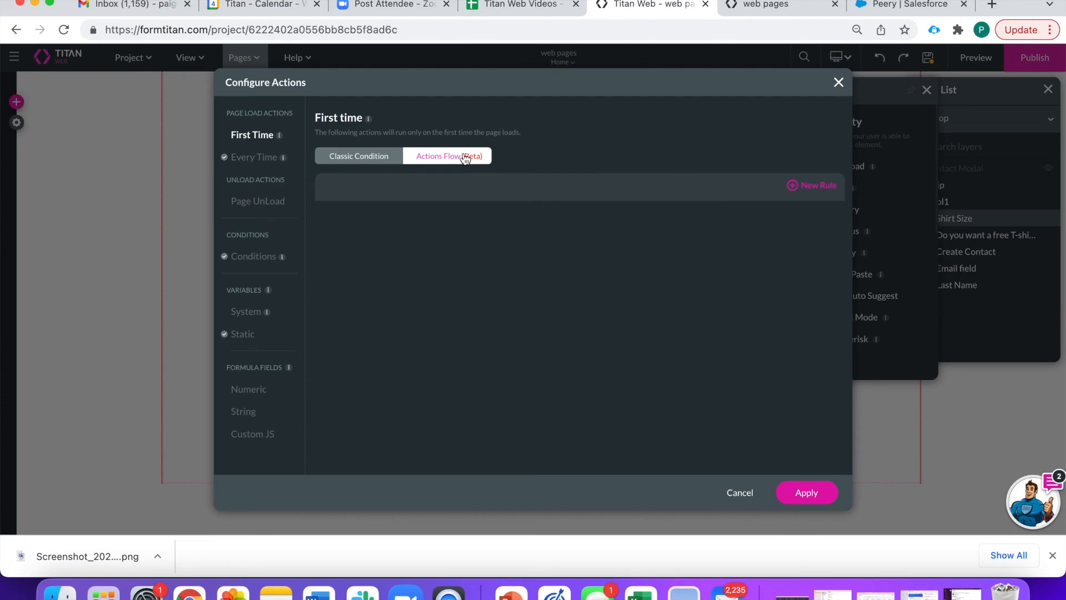
- Add a Rule 2 to First Time actions, abandon its Condition step, and close without applying
left_click(795, 186)
left_click(393, 268)
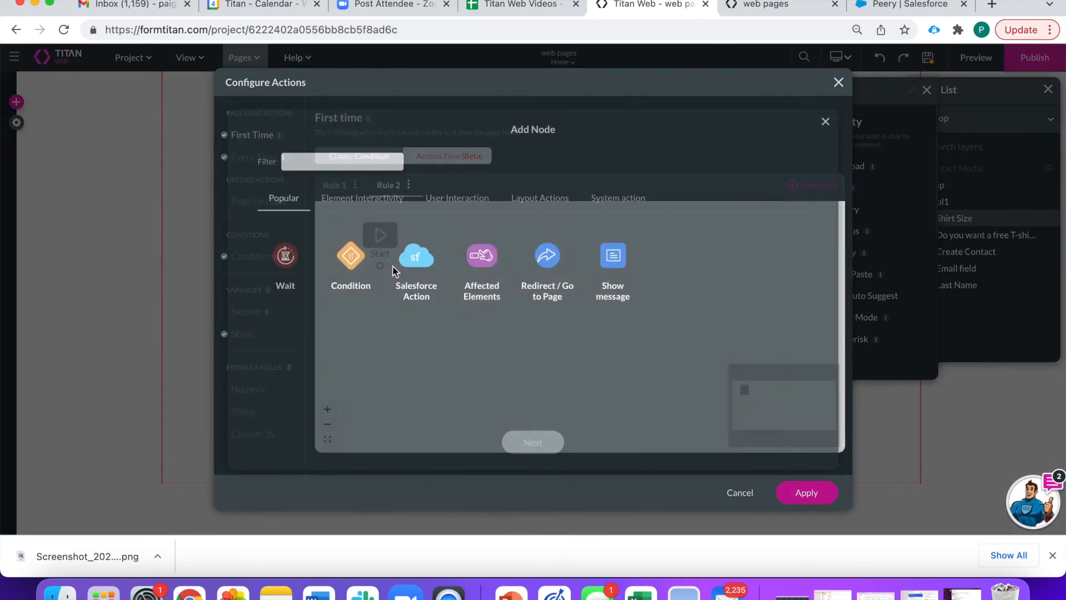
left_click(358, 258)
left_click(543, 447)
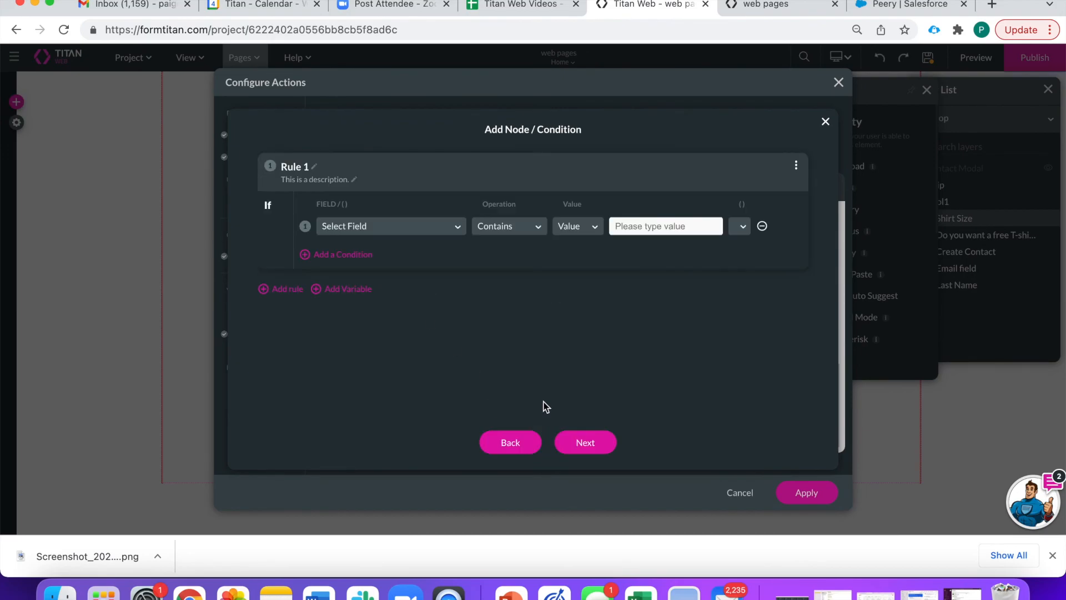
left_click(824, 120)
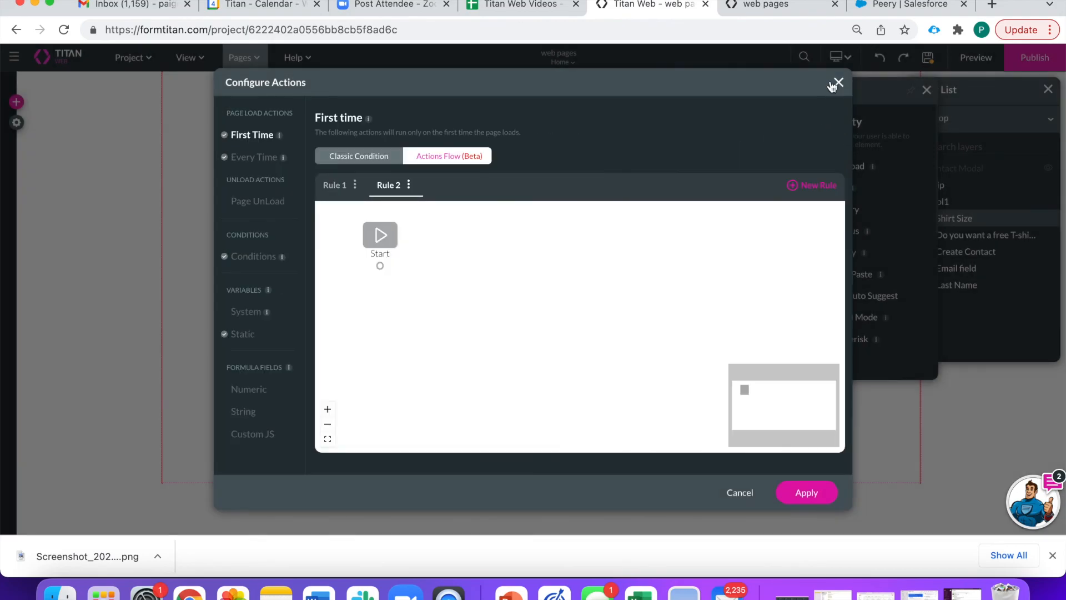
left_click(837, 83)
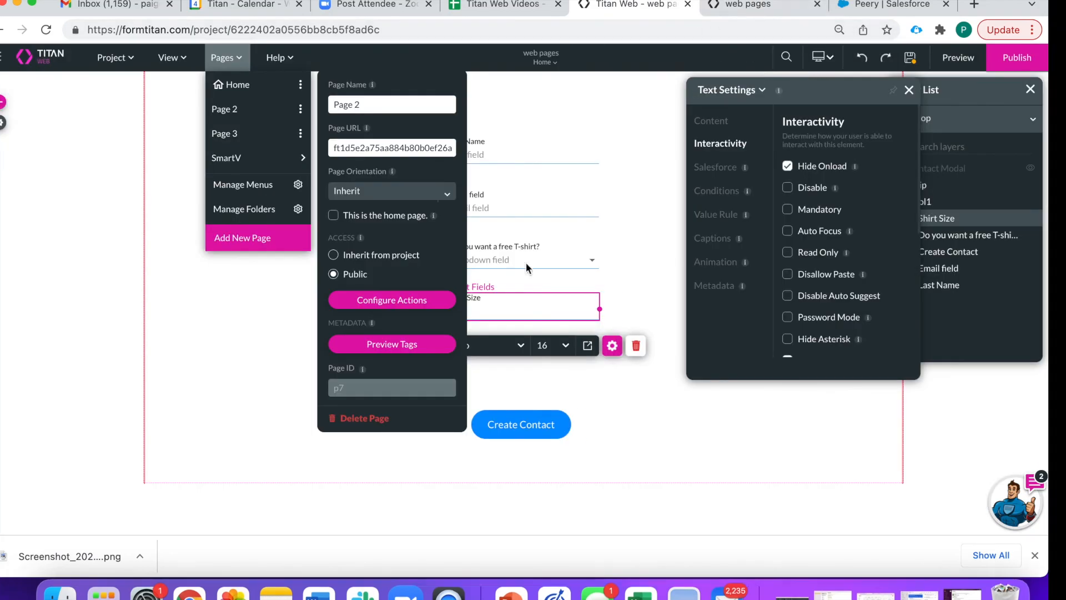